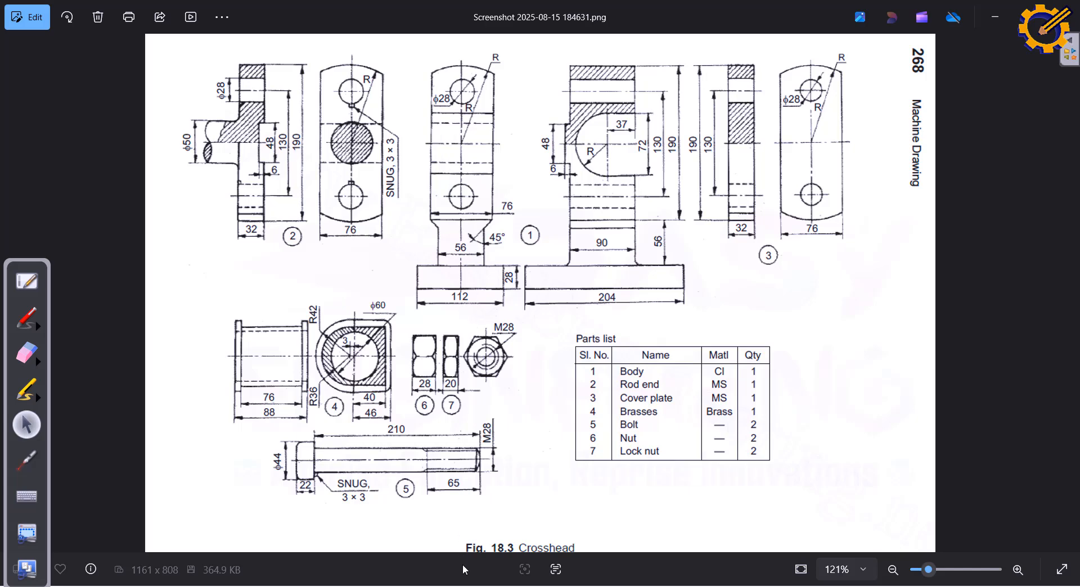
Switch to Autodesk Inventor and start a 2D sketch on the YZ plane
click(464, 586)
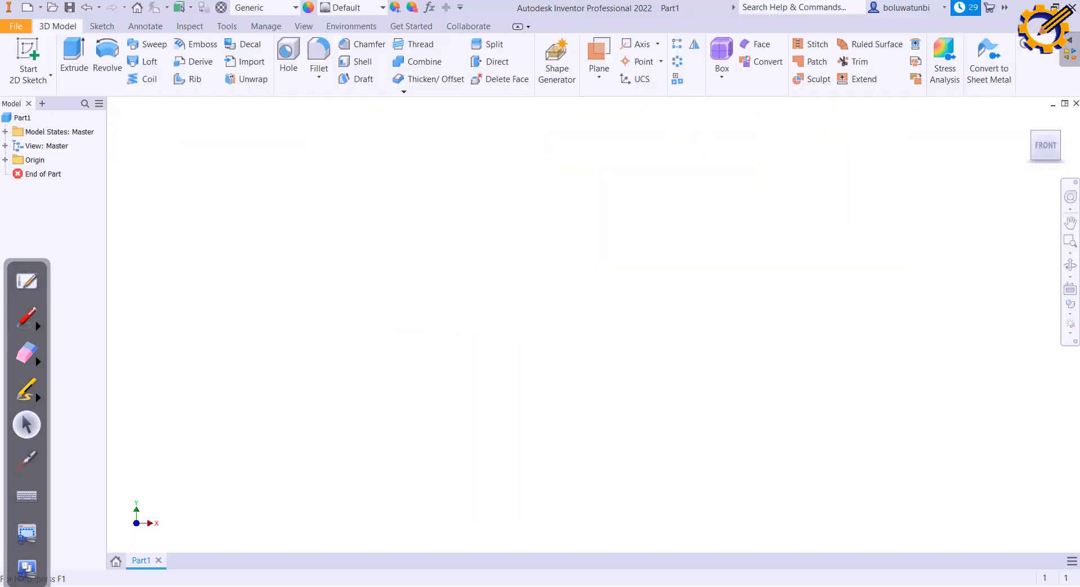
click(34, 55)
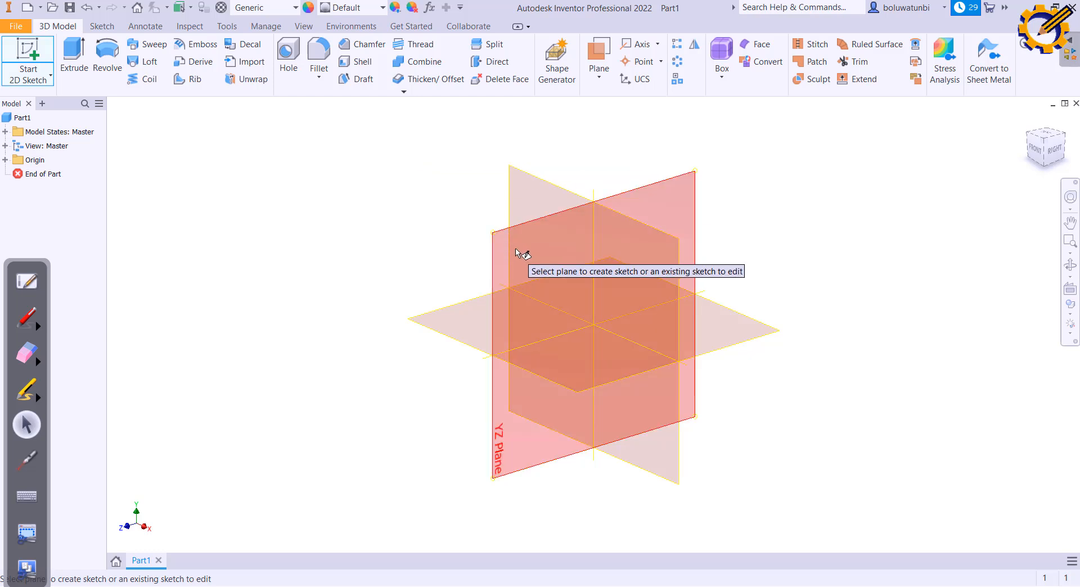
click(517, 251)
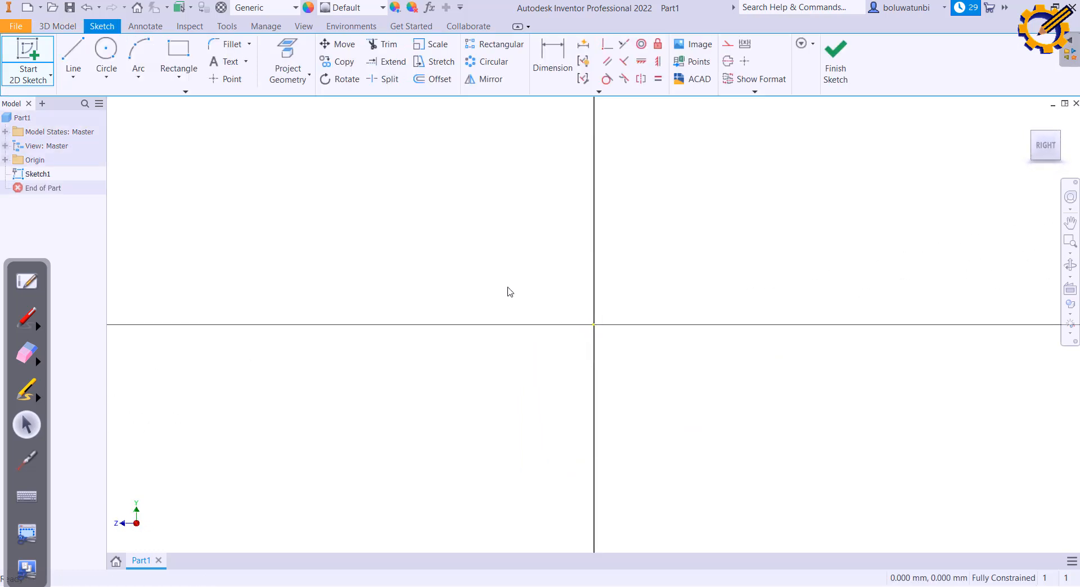
Consult the crosshead drawing and sketch a base rectangle 112 mm wide and 28 mm high, starting on the horizontal axis
click(180, 54)
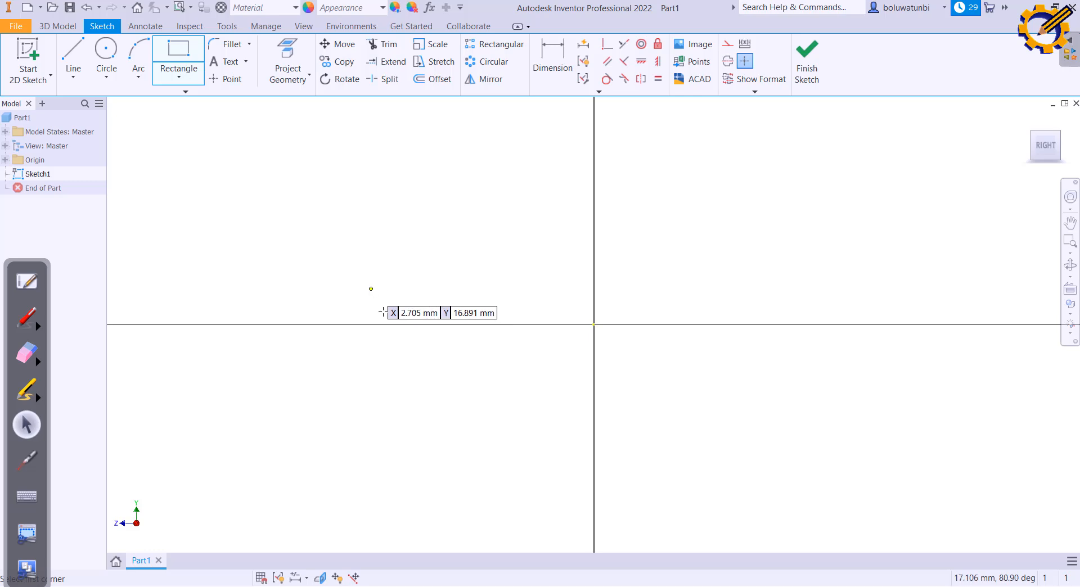
click(531, 586)
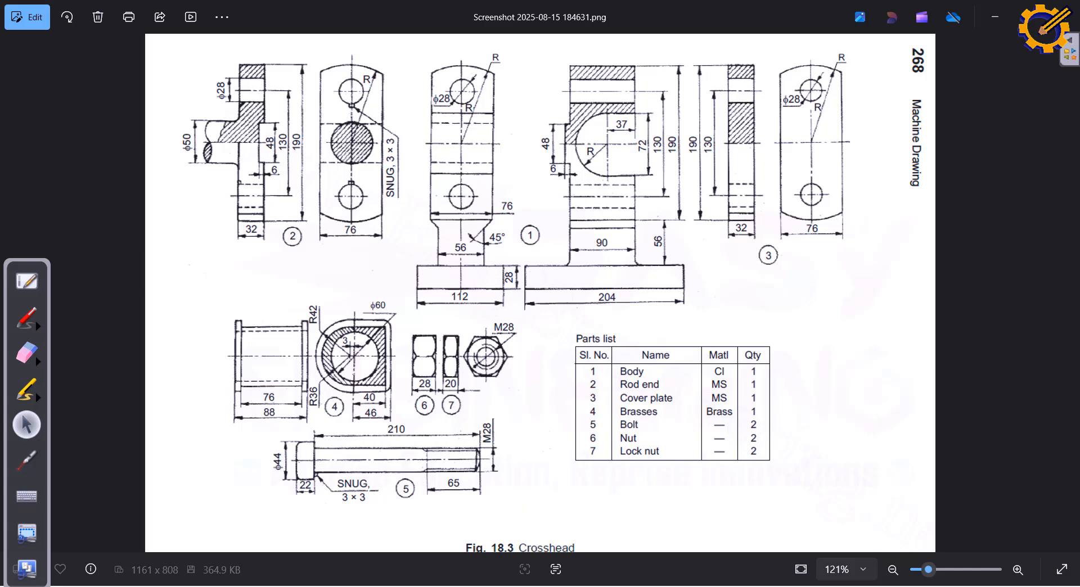
click(495, 584)
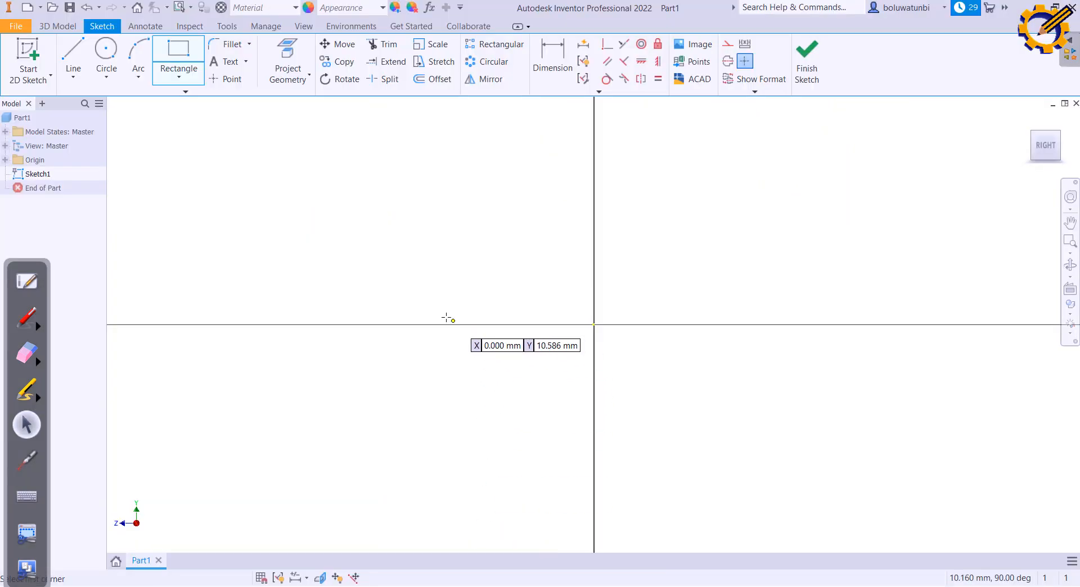
click(429, 324)
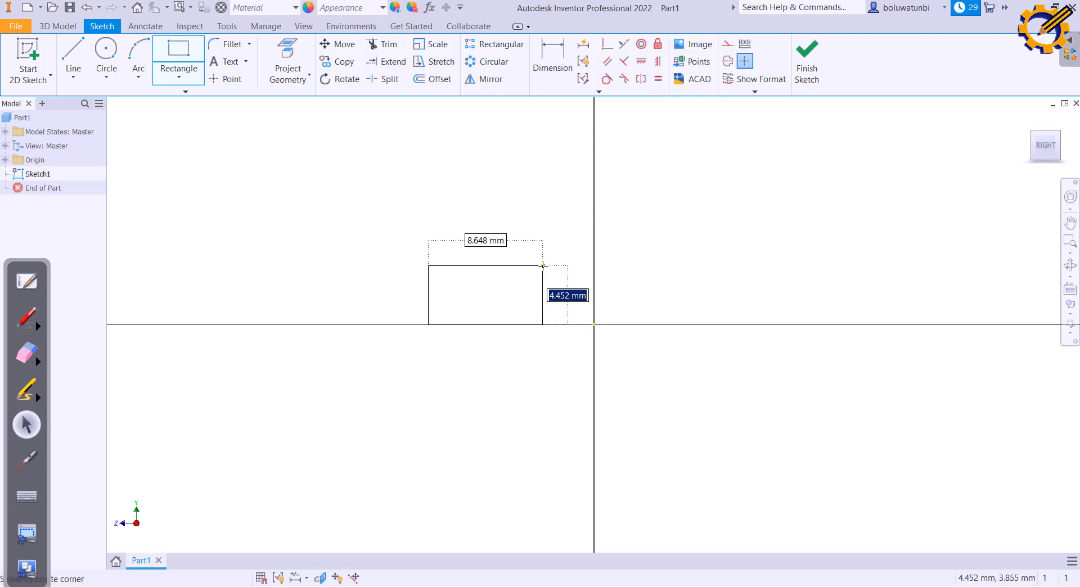
text(28)
key(Tab)
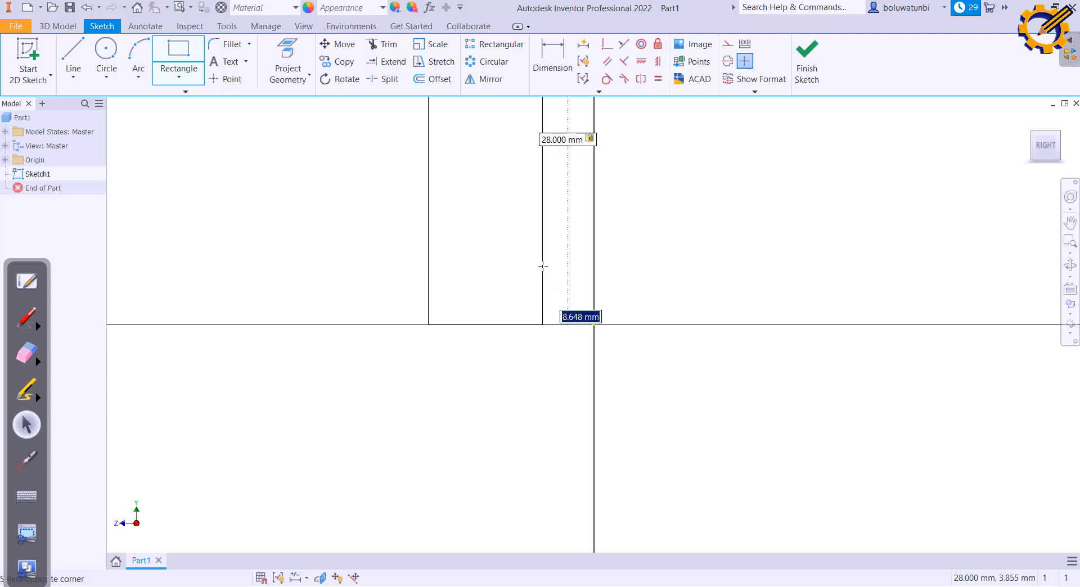
text(112)
key(Return)
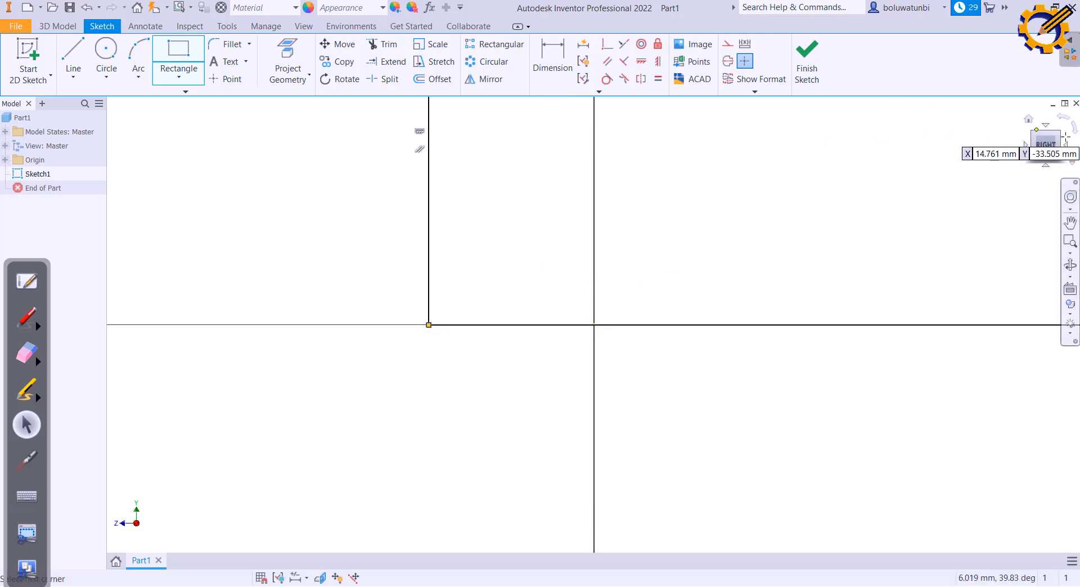
Constrain the midpoint of the rectangle's bottom edge coincident with the sketch origin
click(1045, 145)
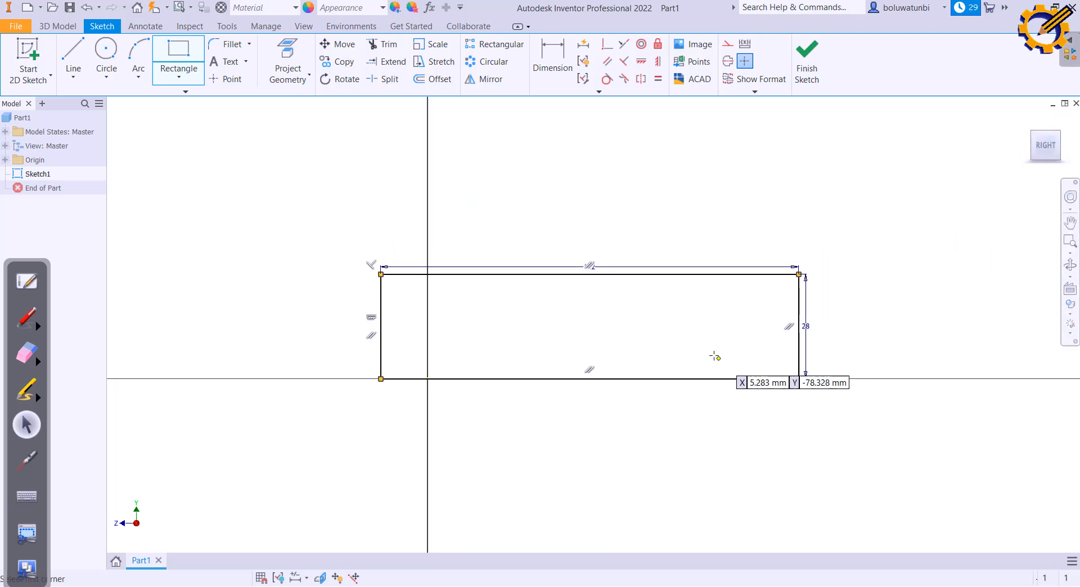
click(607, 47)
click(590, 379)
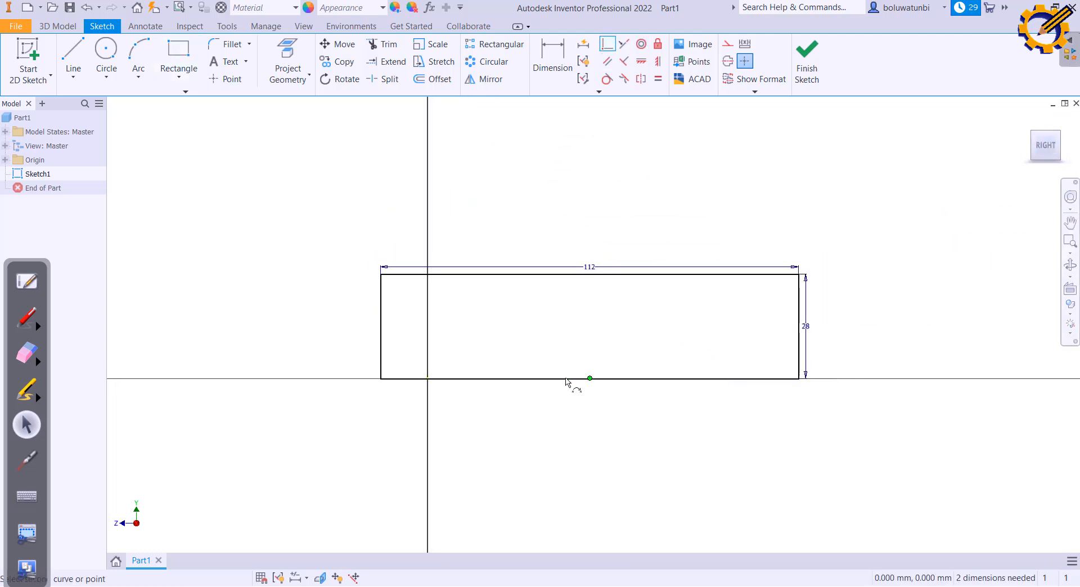
click(428, 379)
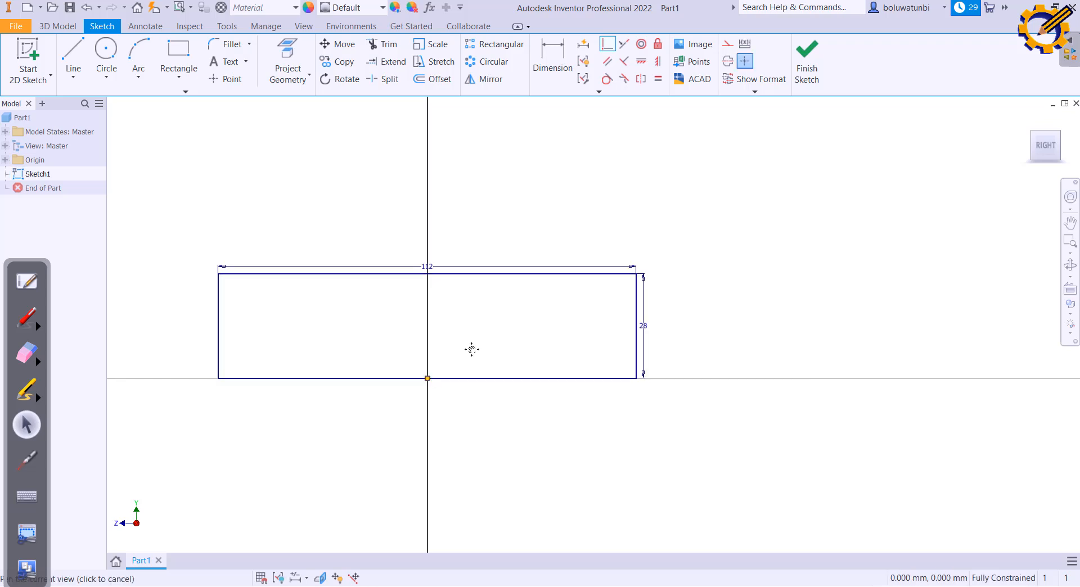
Draw a vertical construction line from the origin downward below the rectangle, then turn construction mode off
scroll(523, 379, up, 3)
scroll(525, 380, up, 1)
middle_drag(525, 381, 513, 410)
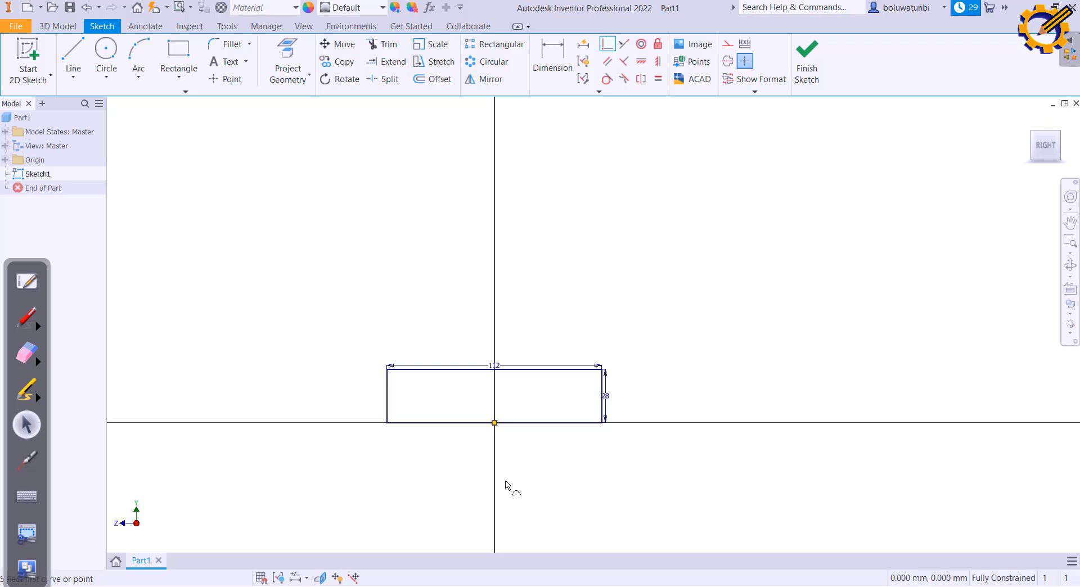
click(68, 56)
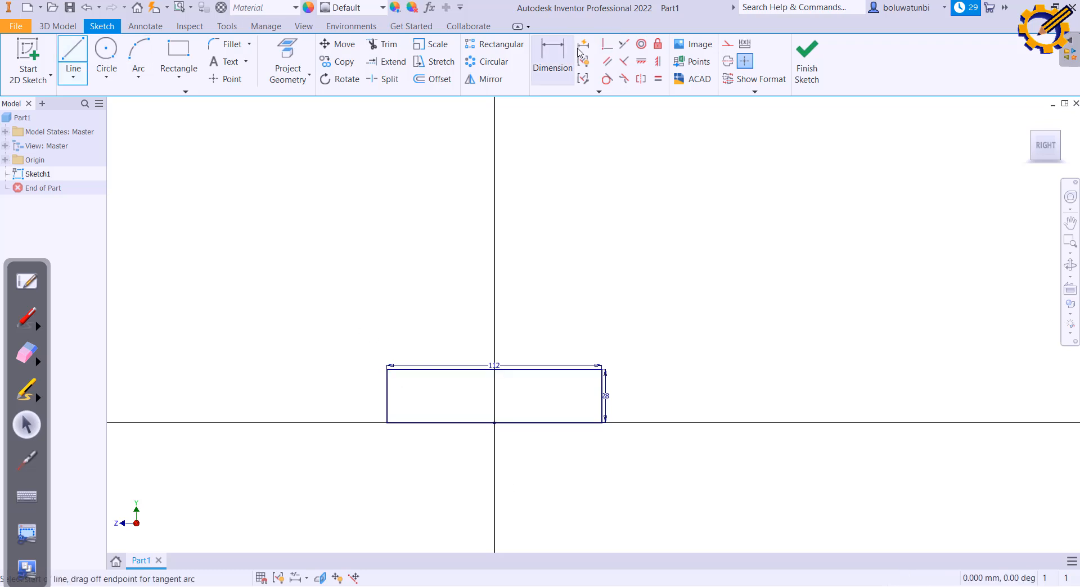
click(727, 44)
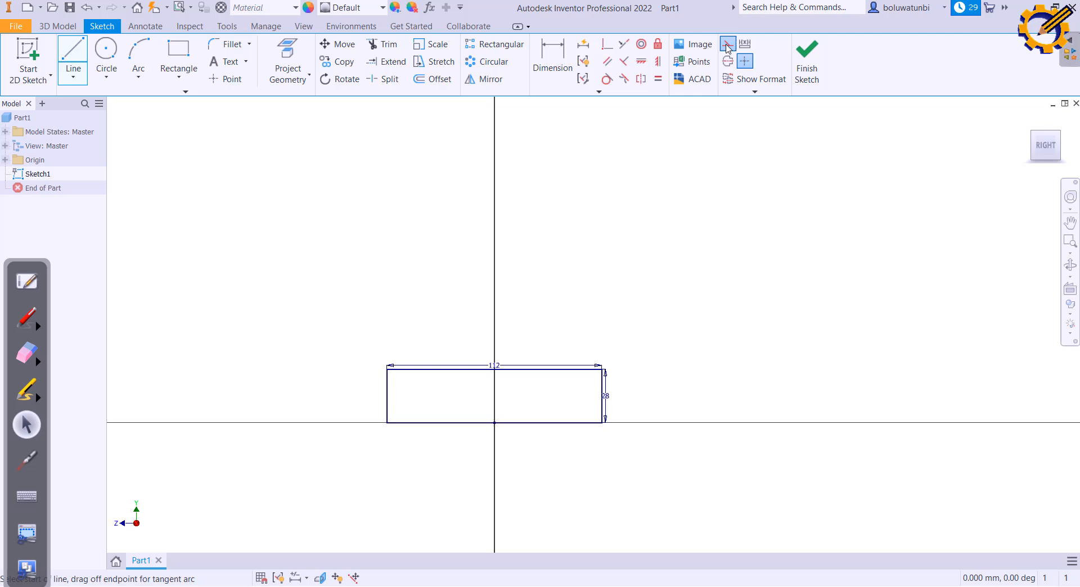
click(494, 423)
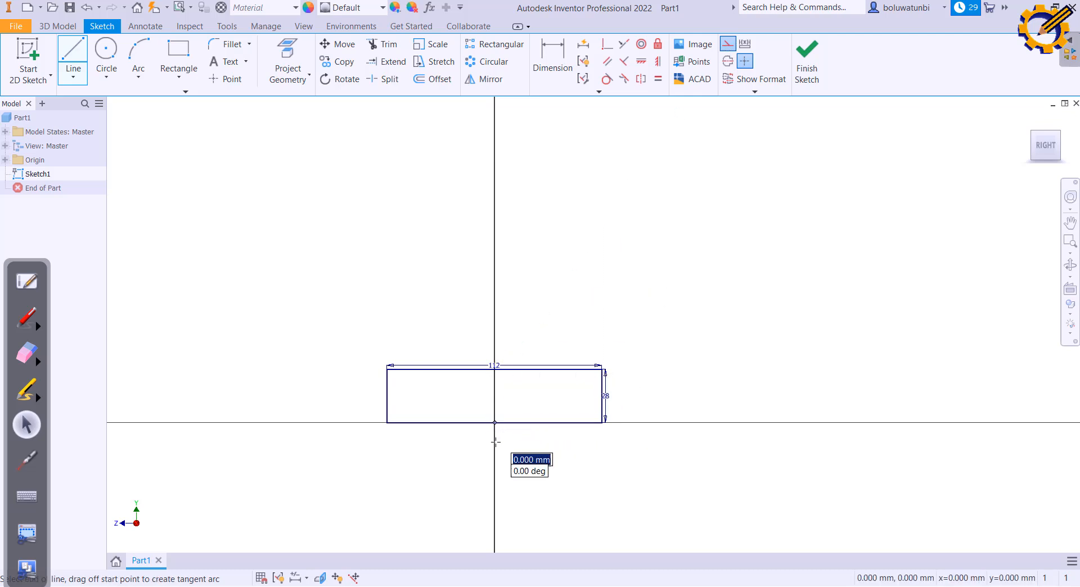
click(494, 539)
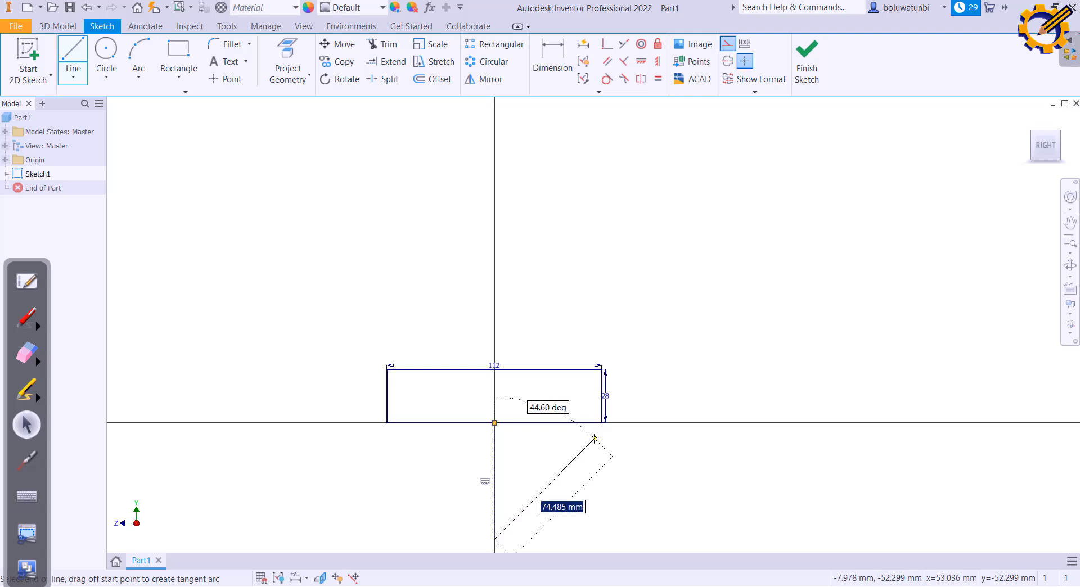
key(Escape)
key(Escape)
click(727, 44)
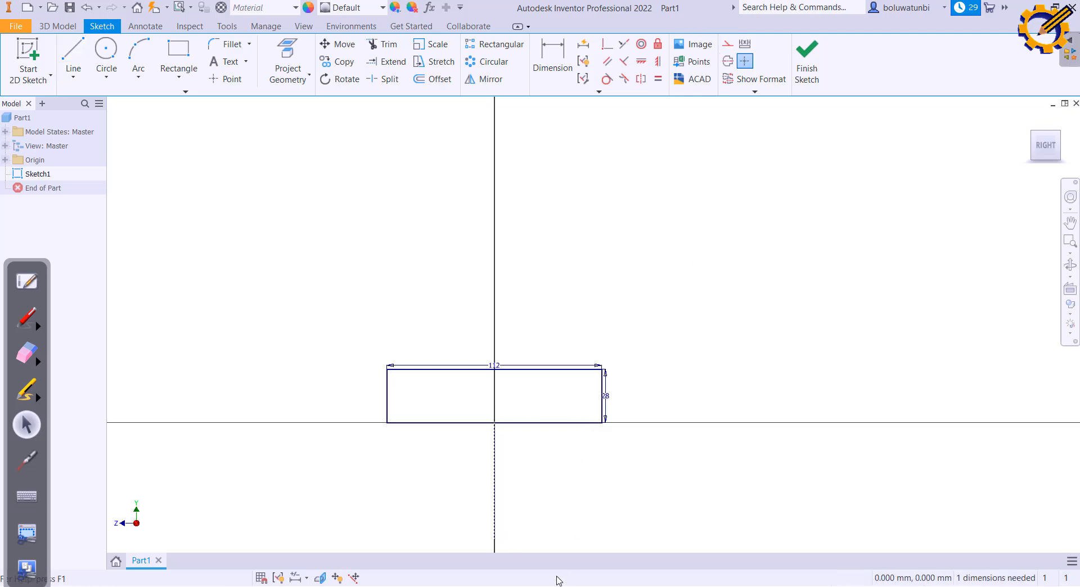
Switch to the crosshead drawing and compare the top of the body's neck across both views using a temporary red line
key(alt+Tab)
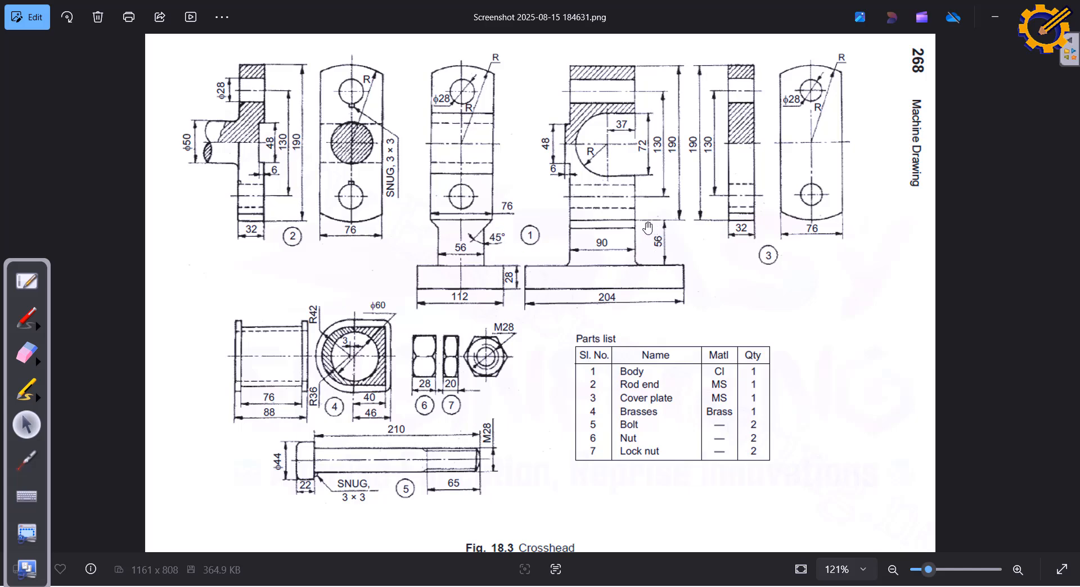
click(27, 321)
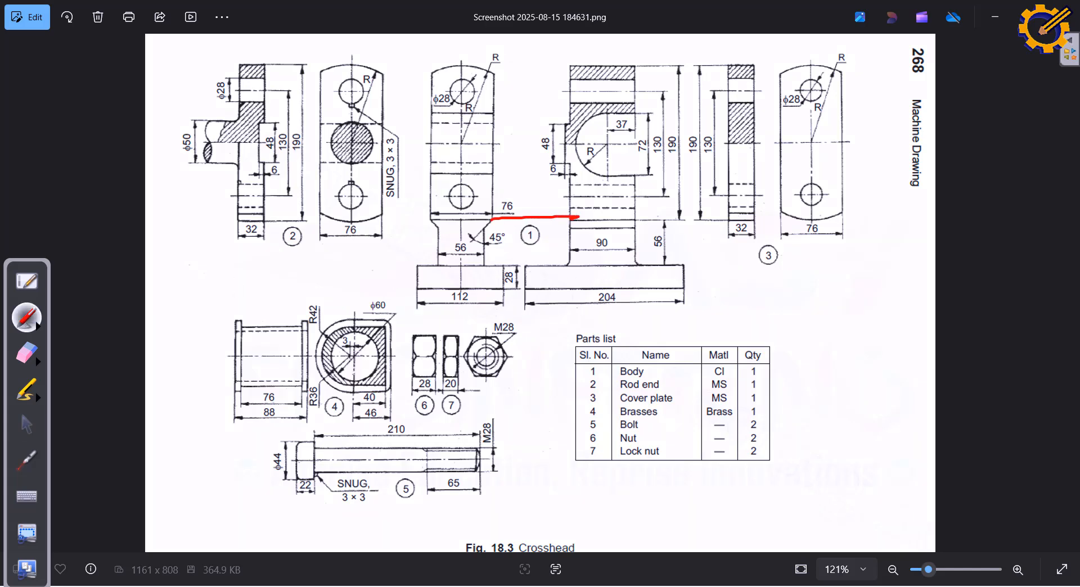
click(26, 353)
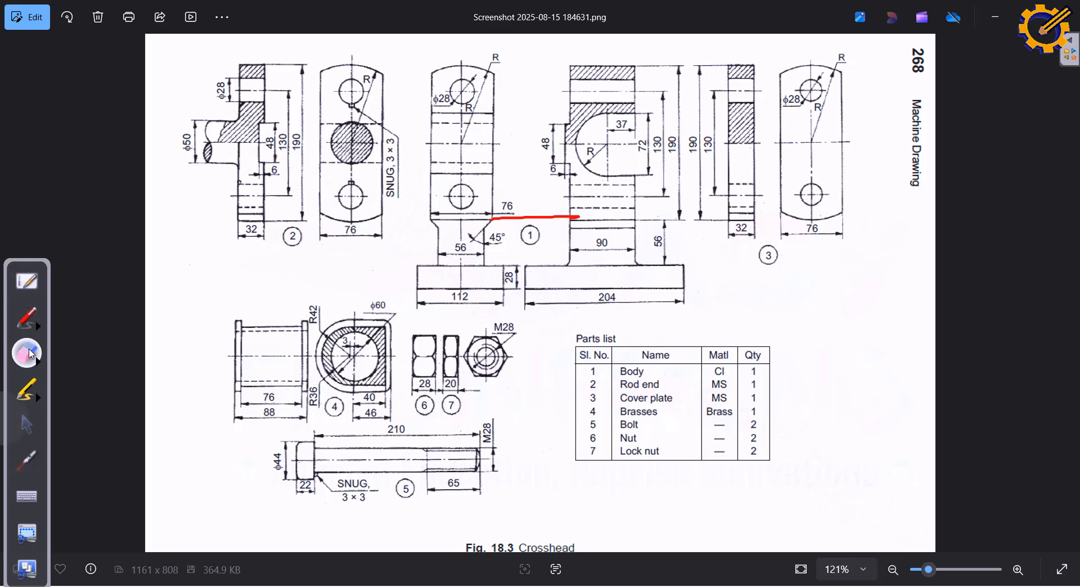
drag(473, 218, 613, 214)
click(28, 425)
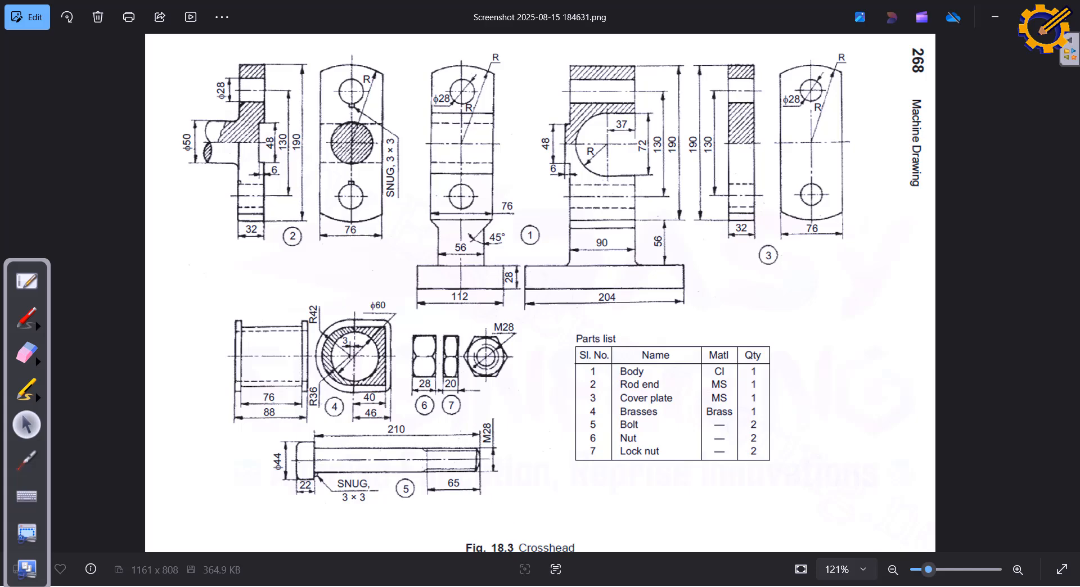
Return to Inventor and sketch a three-line neck outline about 68 mm wide and 65 mm high on the base's top edge
key(alt+Tab)
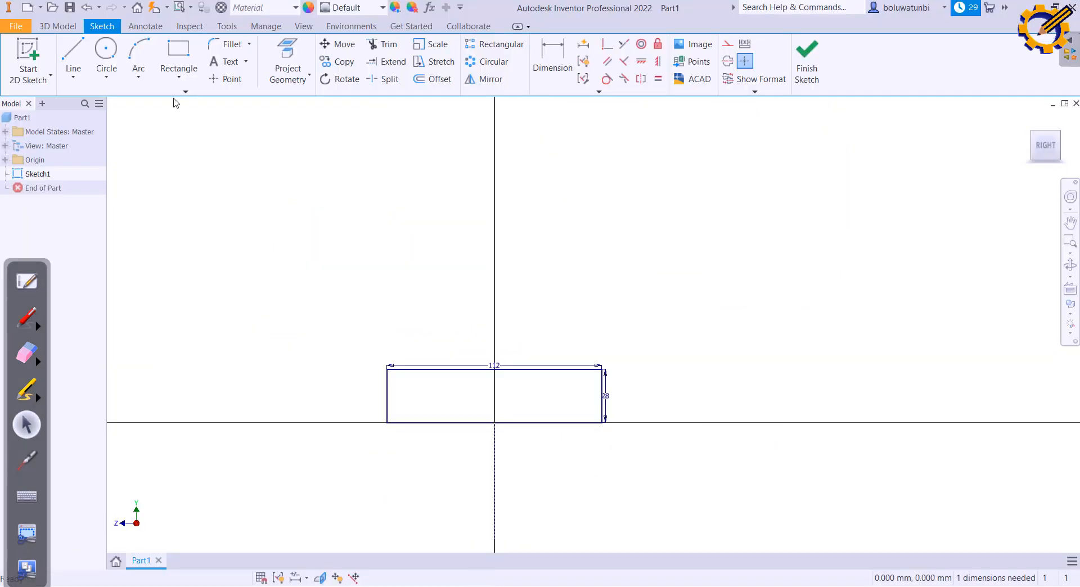
click(71, 55)
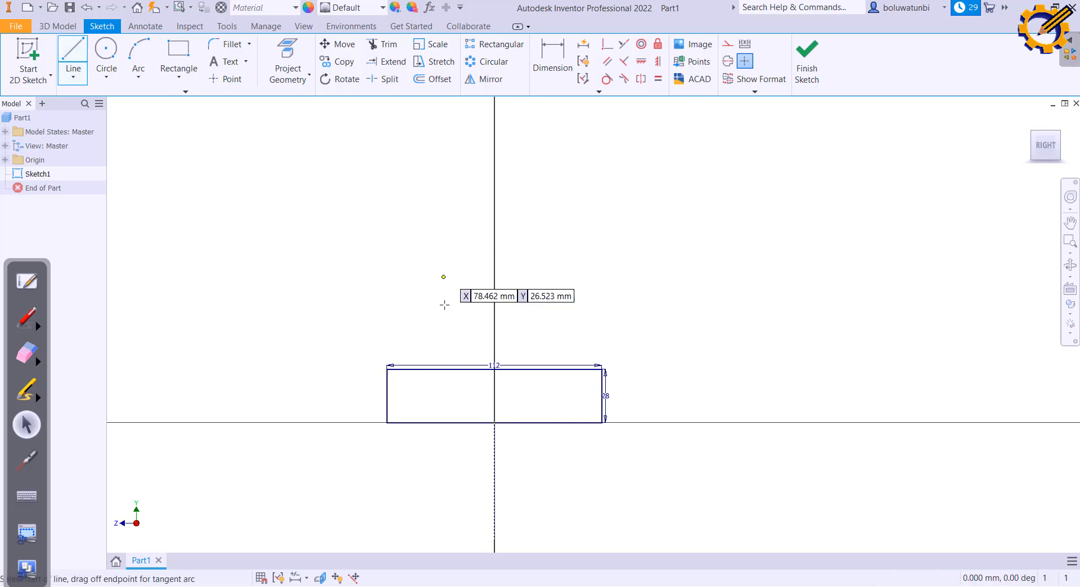
click(429, 369)
click(429, 244)
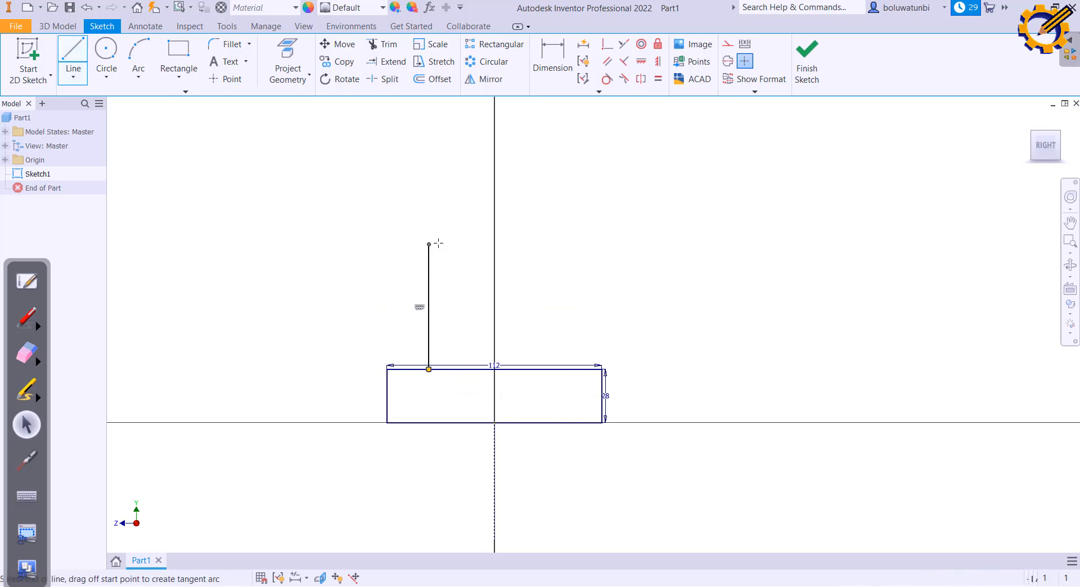
click(559, 245)
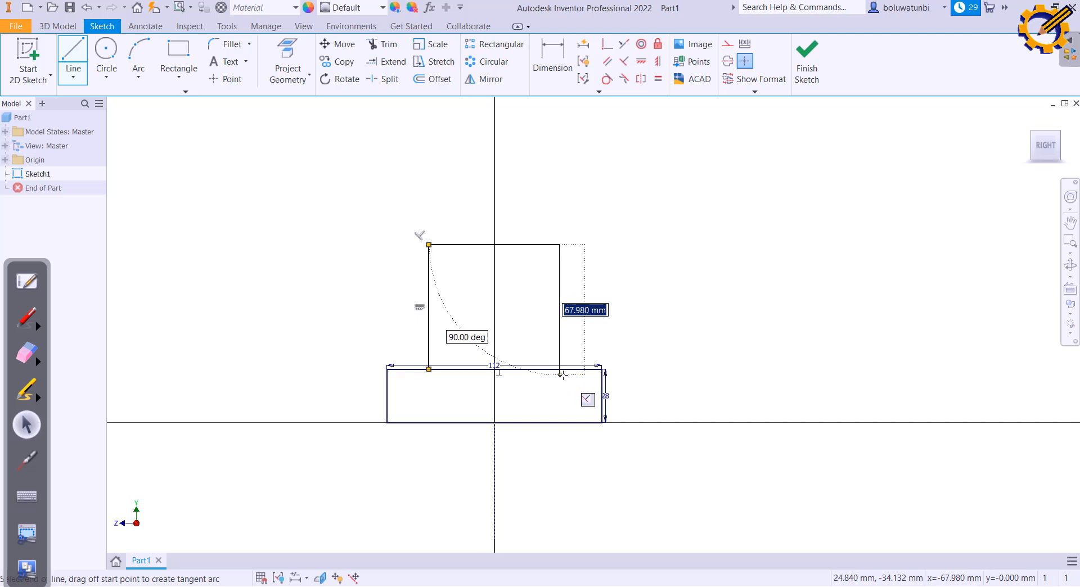
click(560, 369)
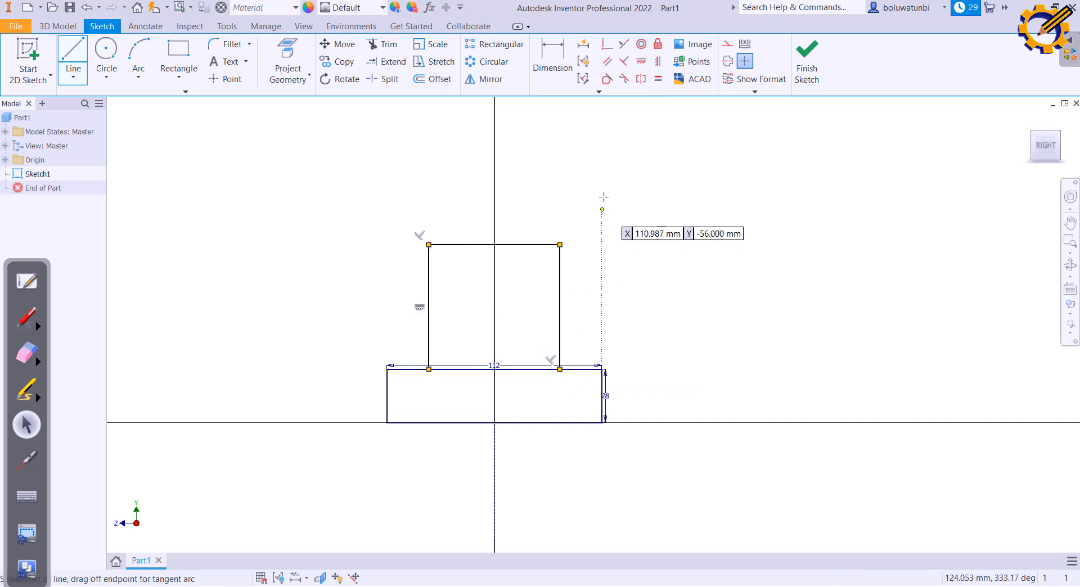
Dimension the neck outline to 56 mm high and 56 mm wide
click(552, 57)
click(559, 300)
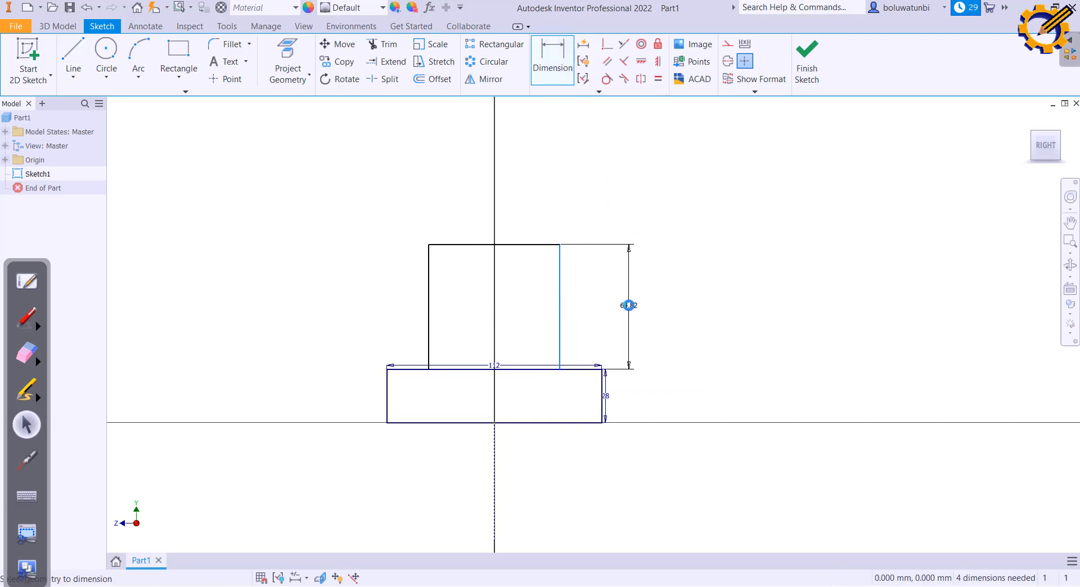
click(630, 308)
text(5)
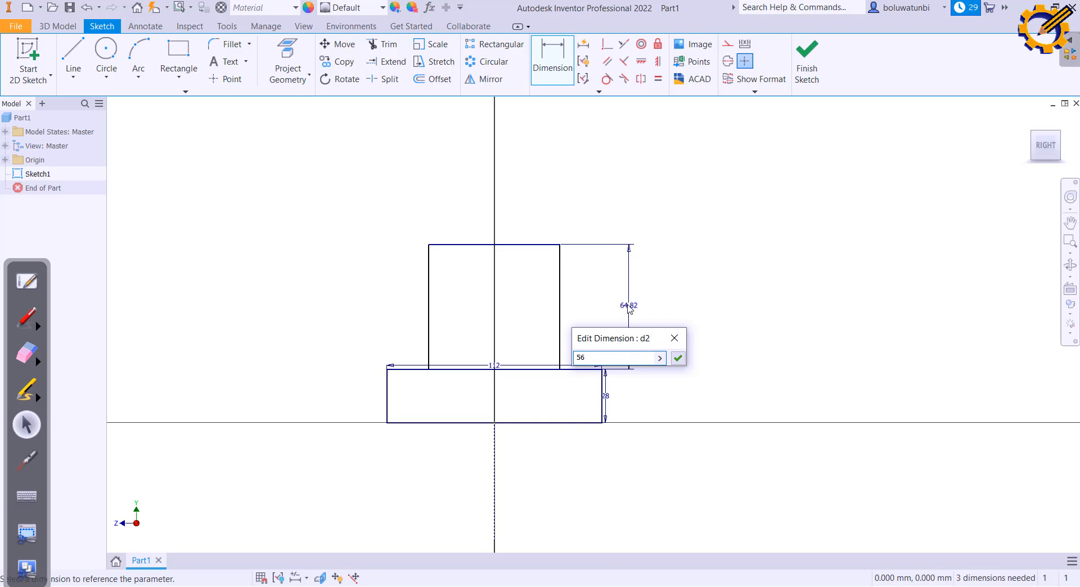
text(6)
key(Return)
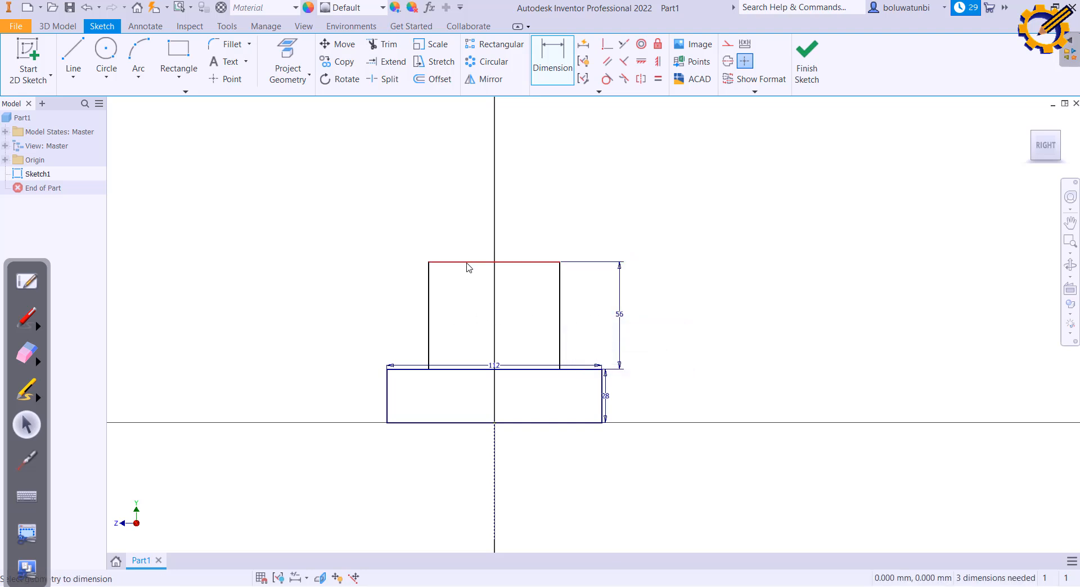
click(467, 262)
click(469, 297)
text(56)
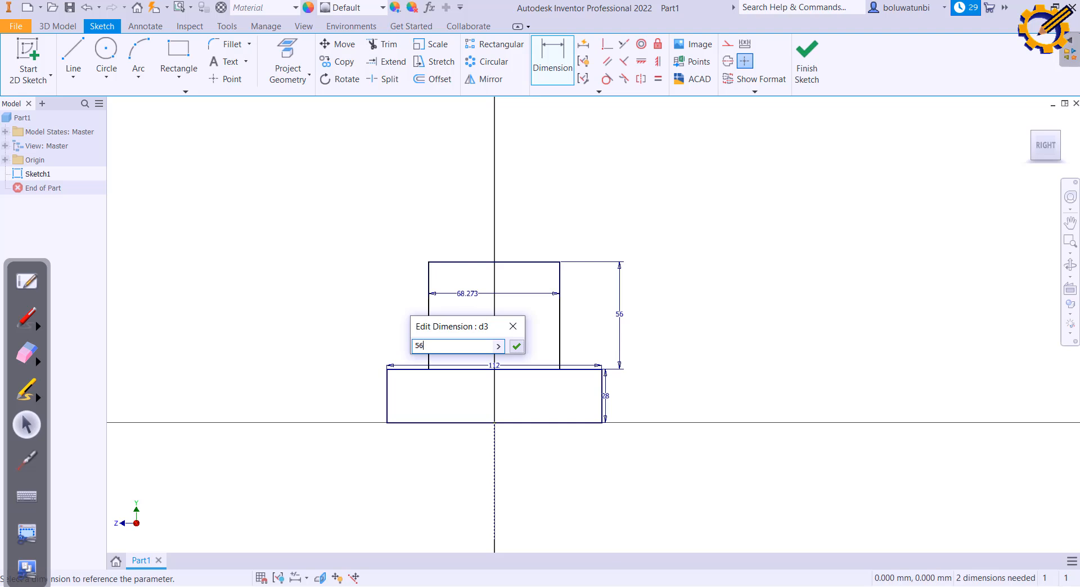
key(Return)
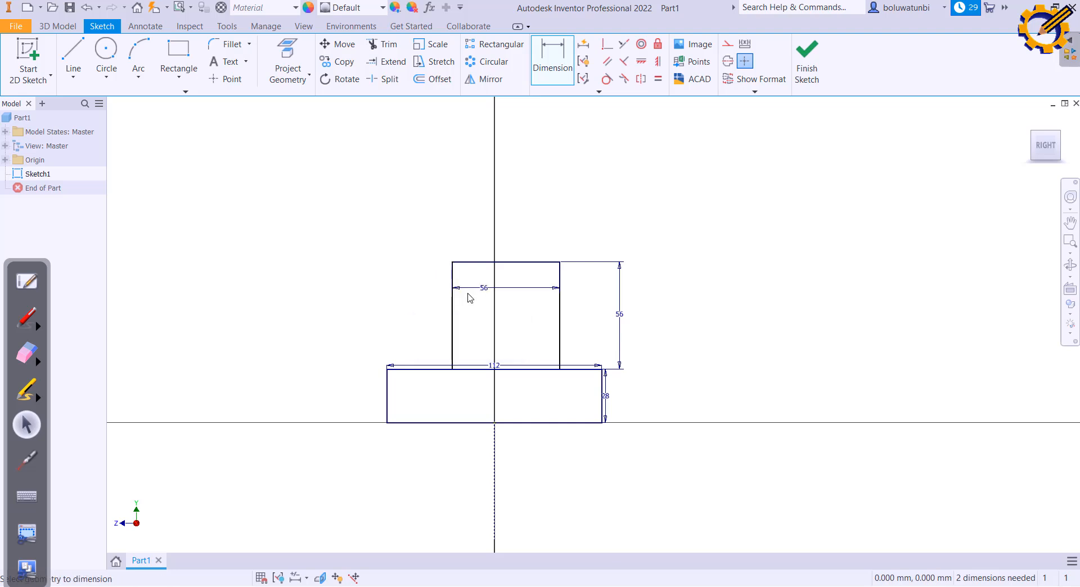
Make the neck's two vertical sides symmetric about the vertical construction line
click(639, 85)
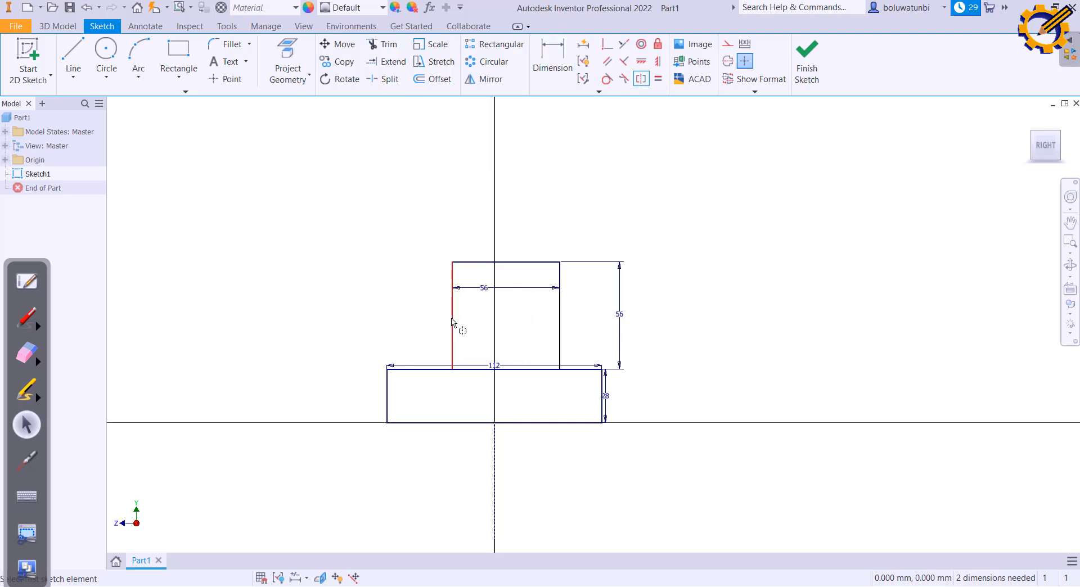
click(452, 296)
click(561, 325)
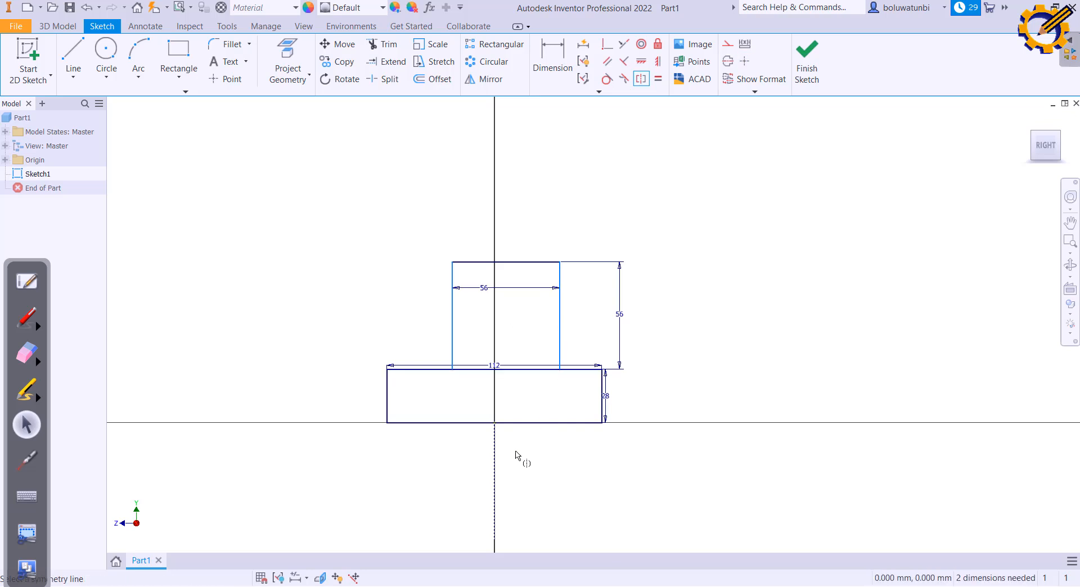
click(494, 454)
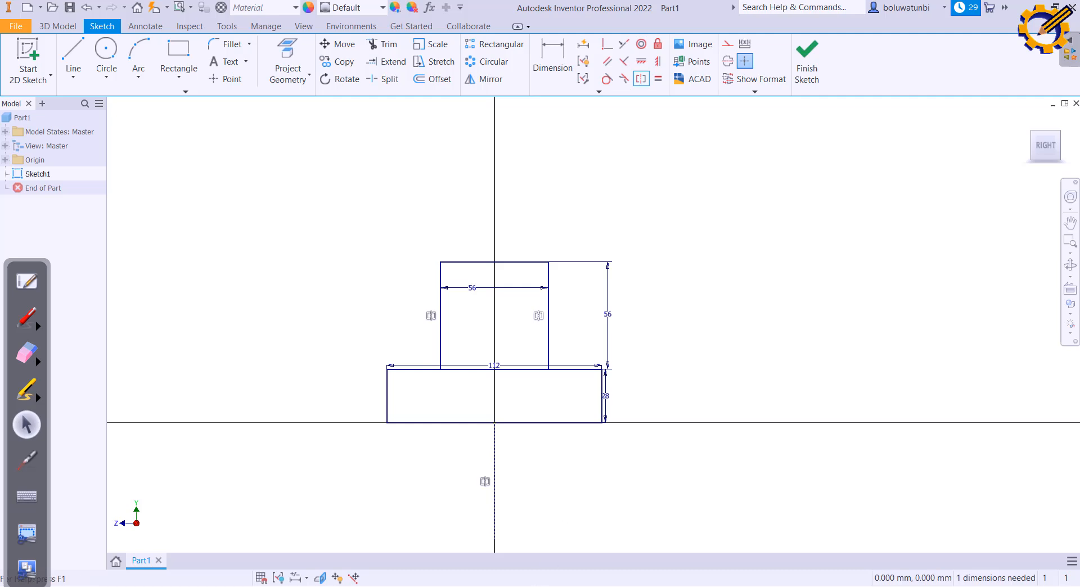
Check the crosshead drawing, return to Inventor and sketch a block outline about 118 mm wide and 128 mm high above the neck
key(alt+Tab)
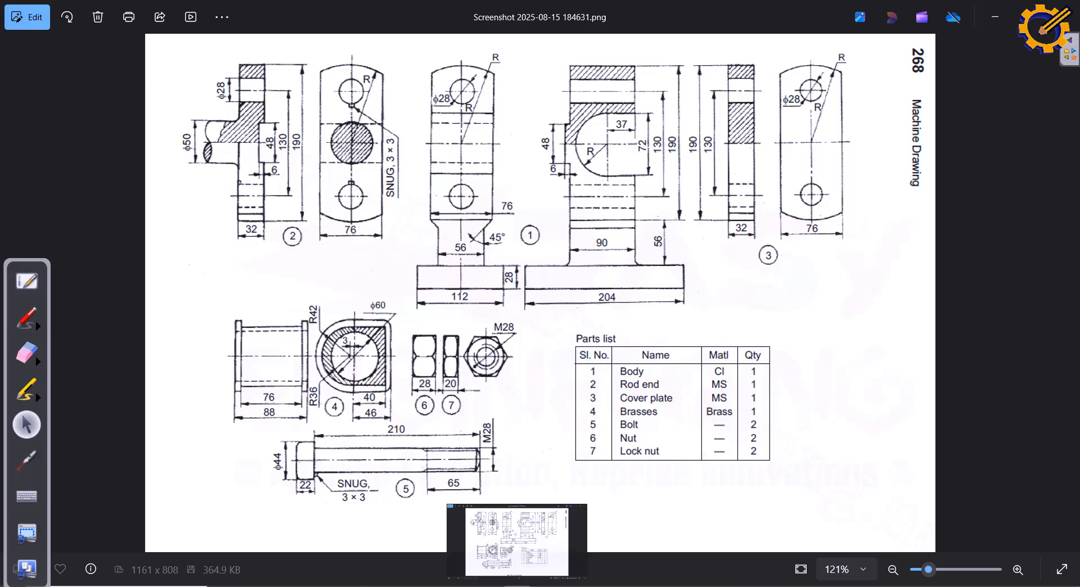
click(516, 586)
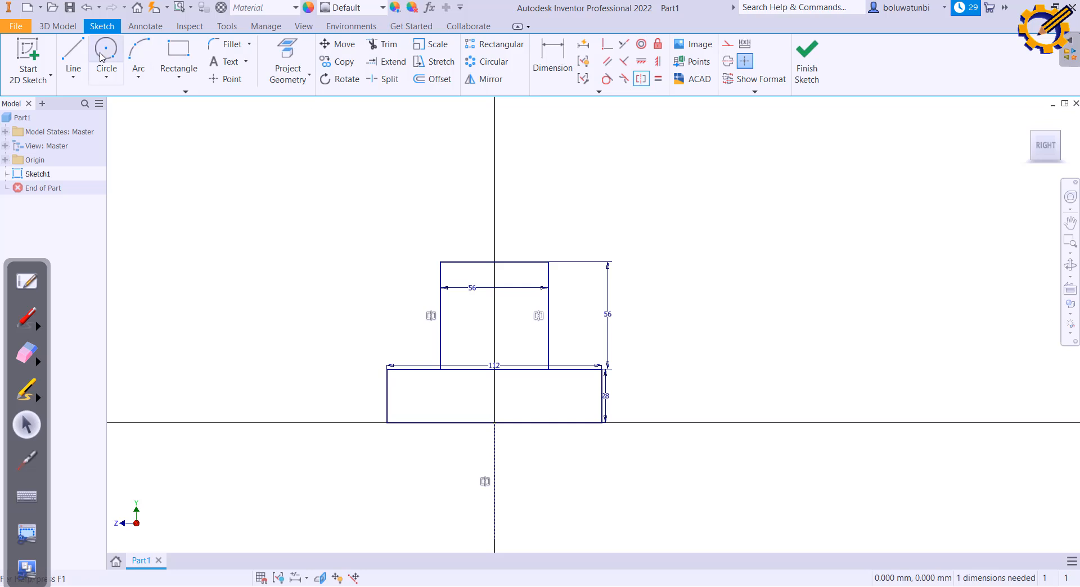
click(72, 53)
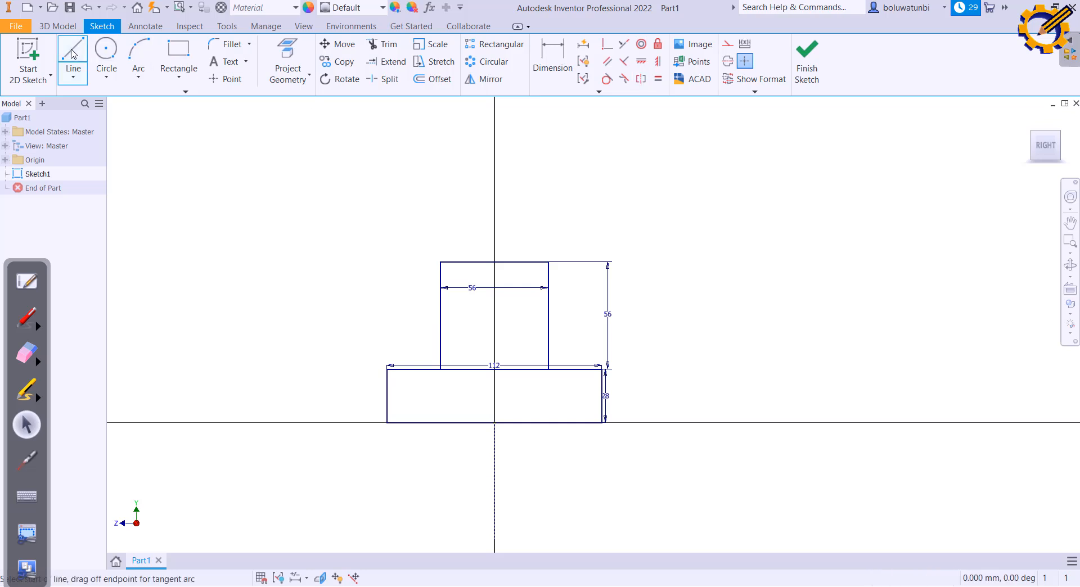
click(440, 262)
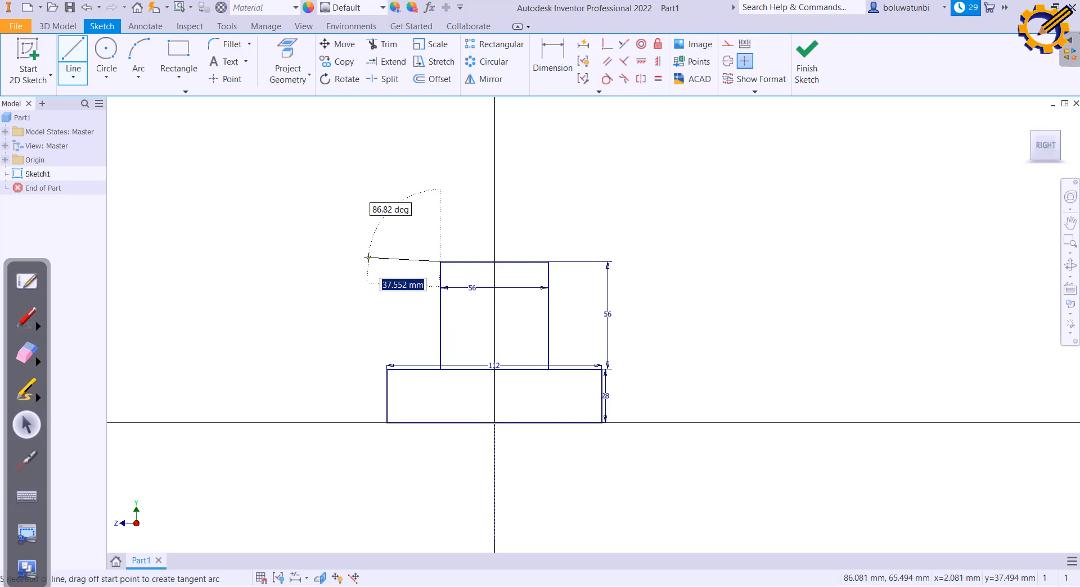
click(383, 262)
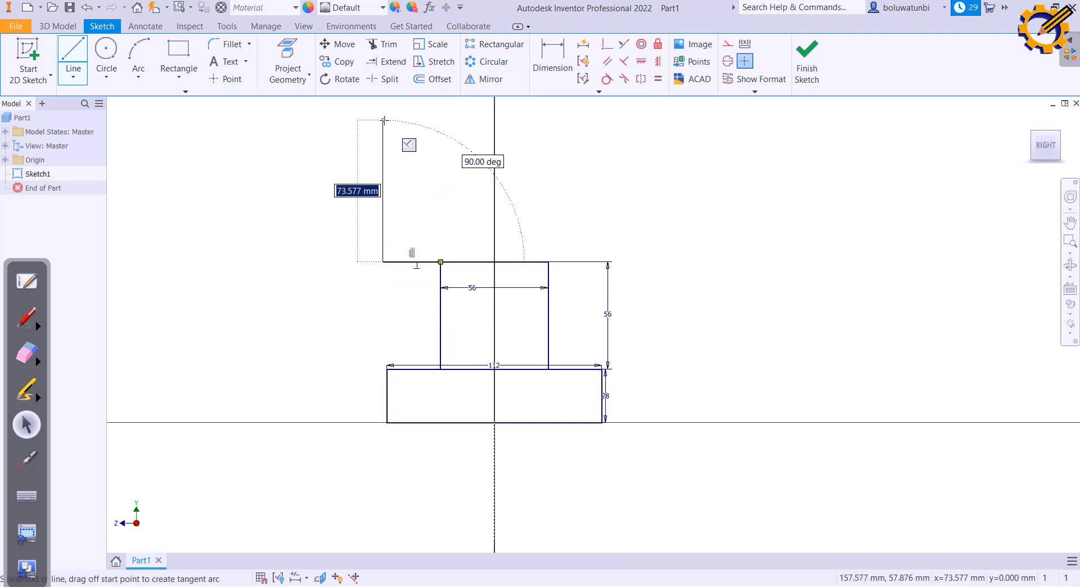
scroll(384, 121, down, 1)
middle_drag(385, 122, 379, 214)
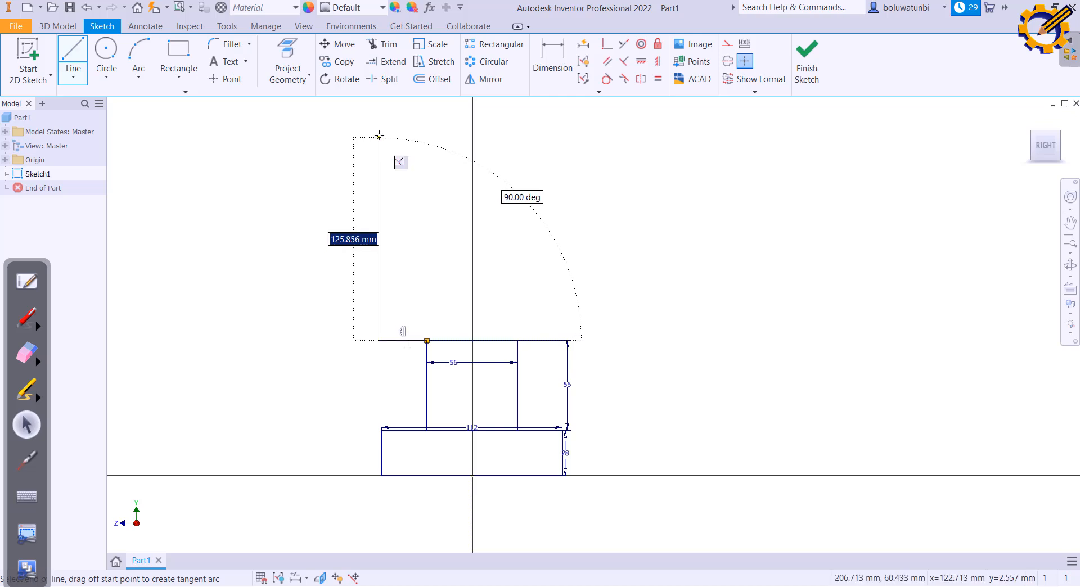
click(379, 133)
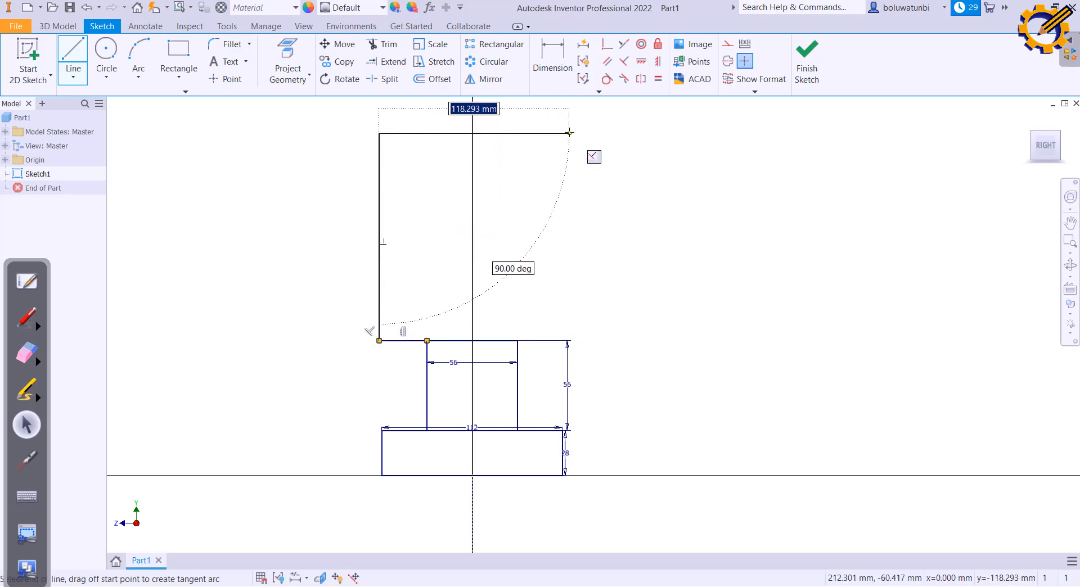
click(569, 133)
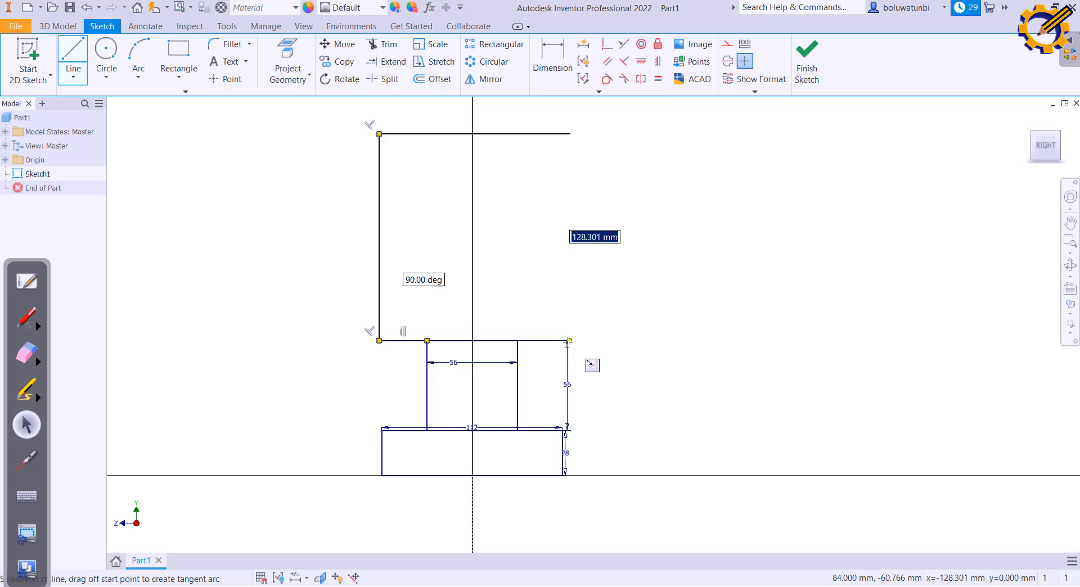
click(570, 340)
click(518, 341)
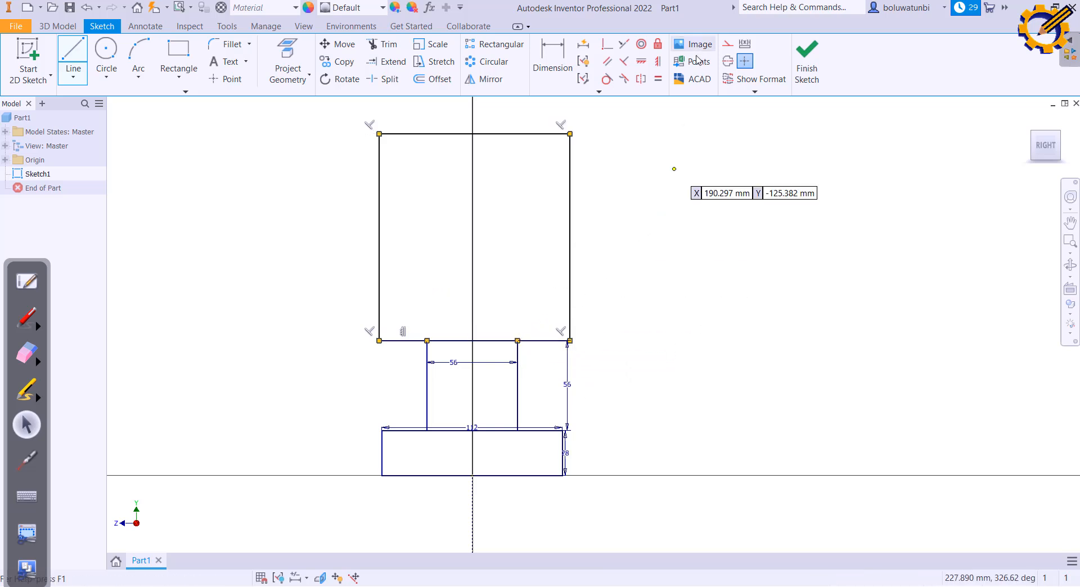
key(Escape)
Make the upper block's two vertical sides symmetric about the vertical construction line
click(639, 83)
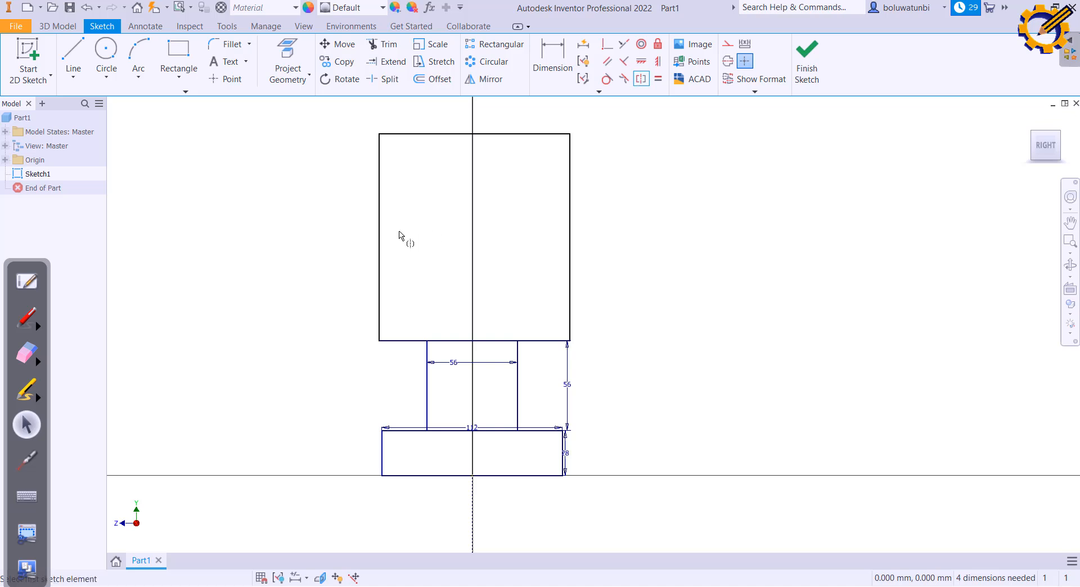
click(377, 246)
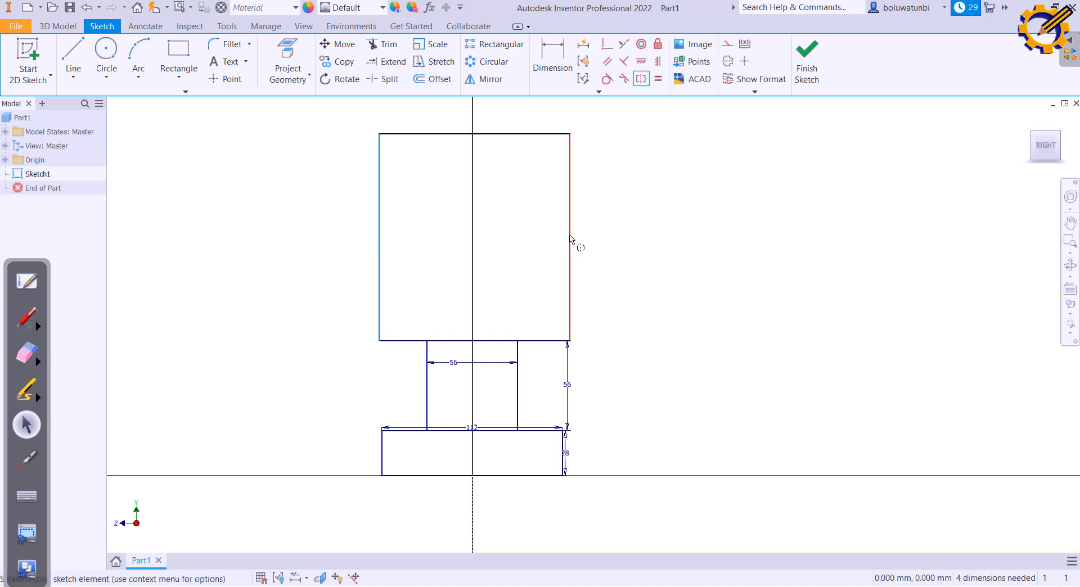
click(569, 245)
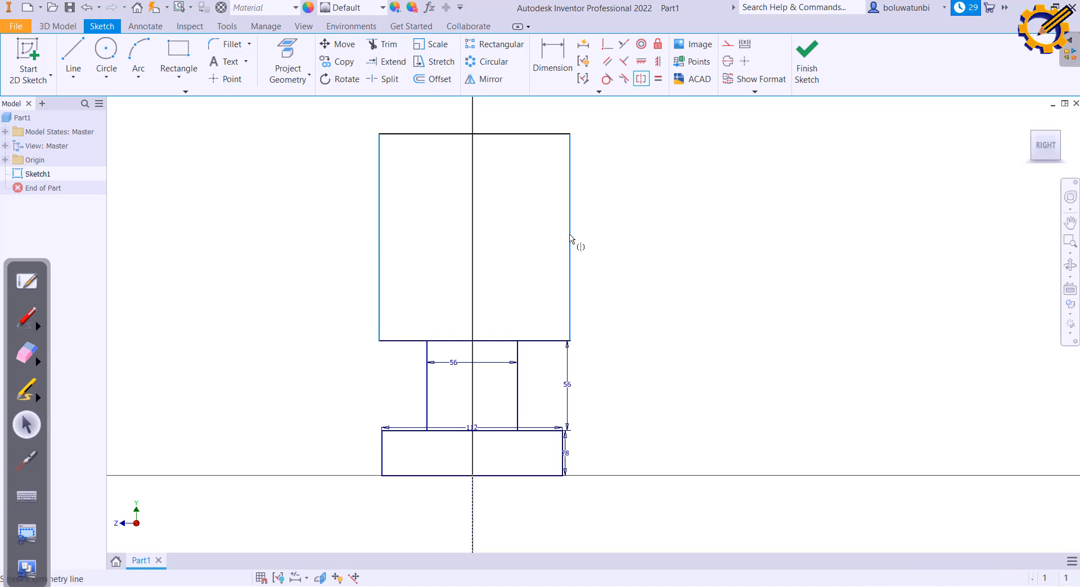
click(472, 499)
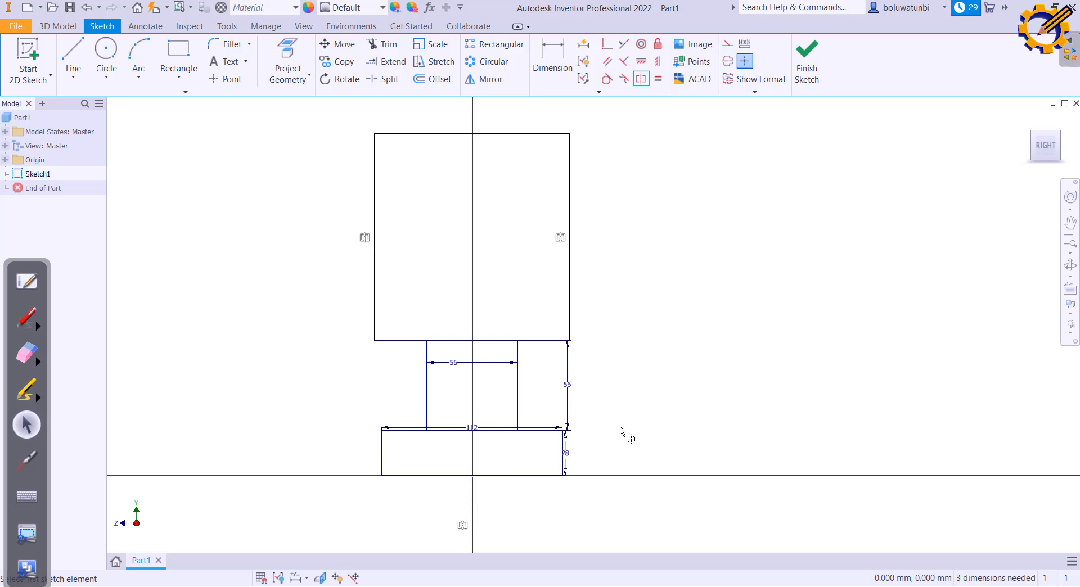
Dimension the upper block's width to 76 mm
click(544, 58)
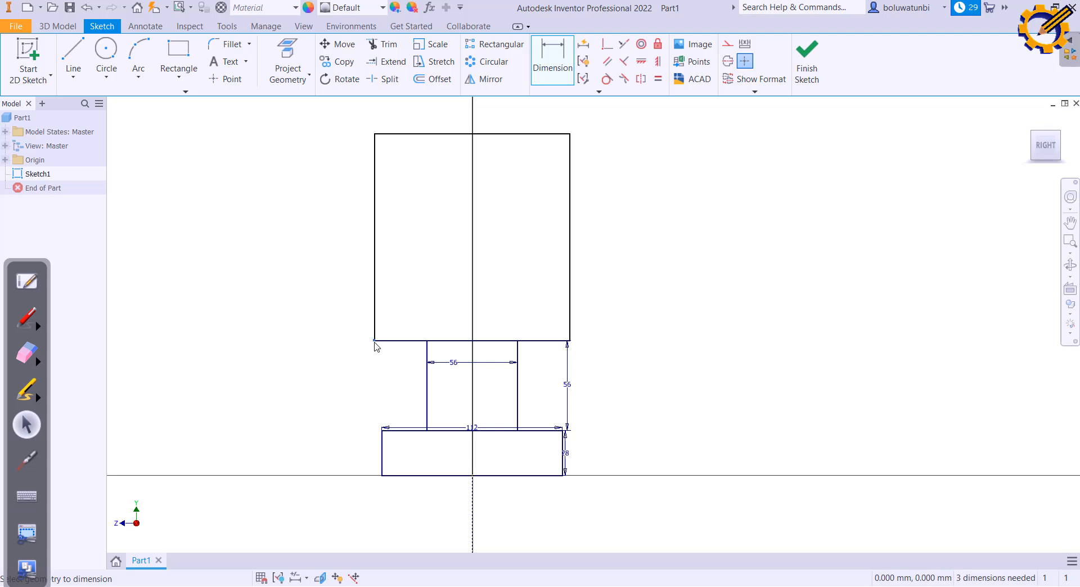
click(510, 339)
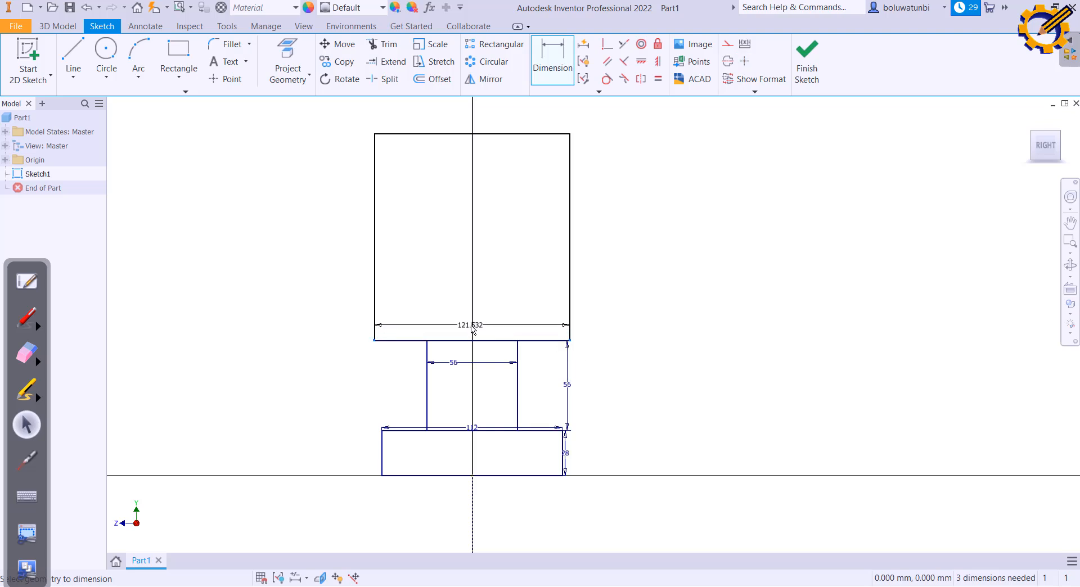
click(472, 329)
text(76)
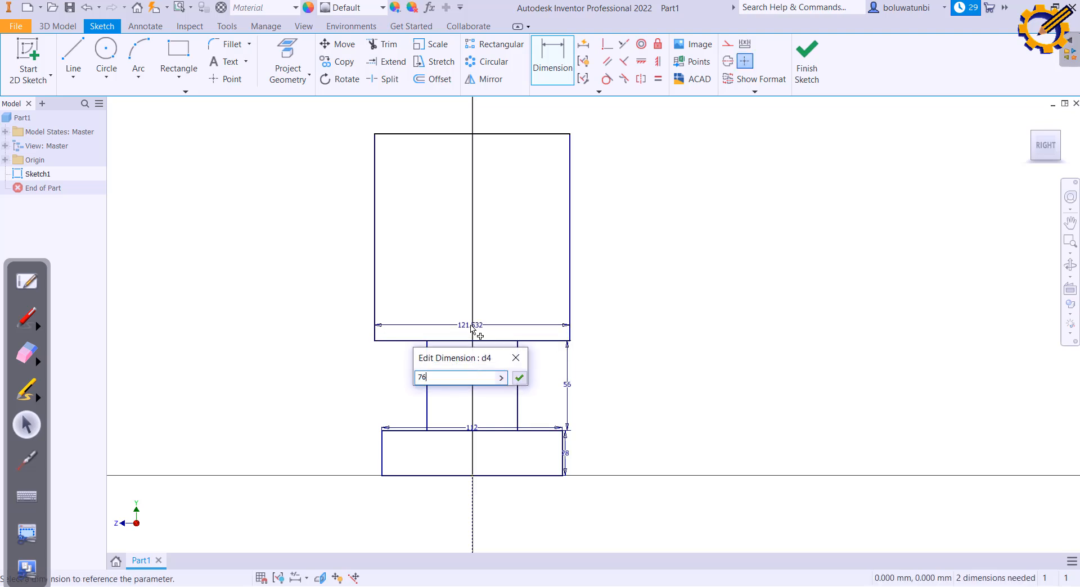
key(Return)
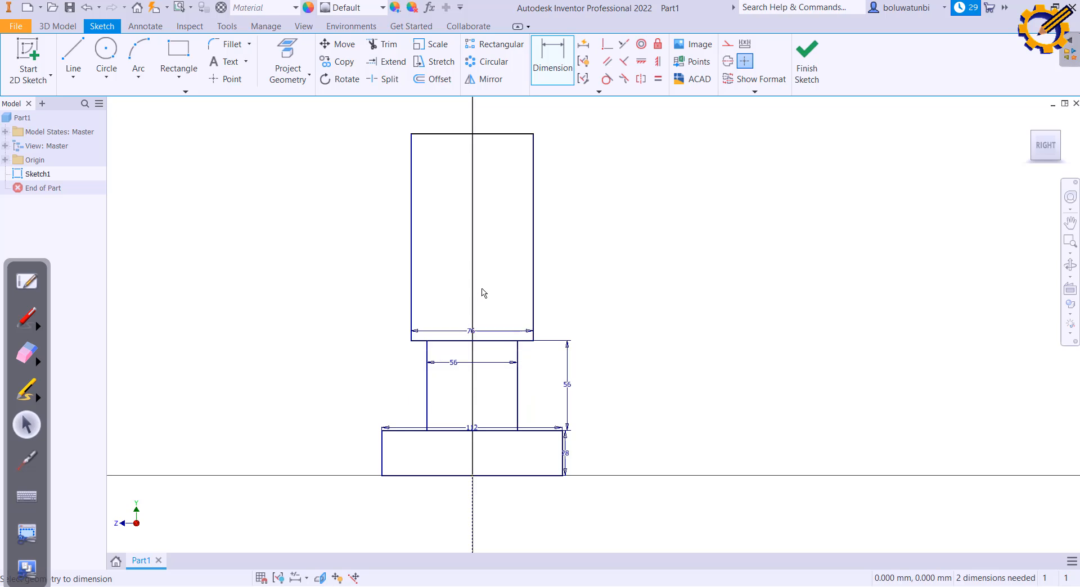
Check the upper block in the crosshead drawing and dimension its height to 190 mm back in Inventor
click(504, 586)
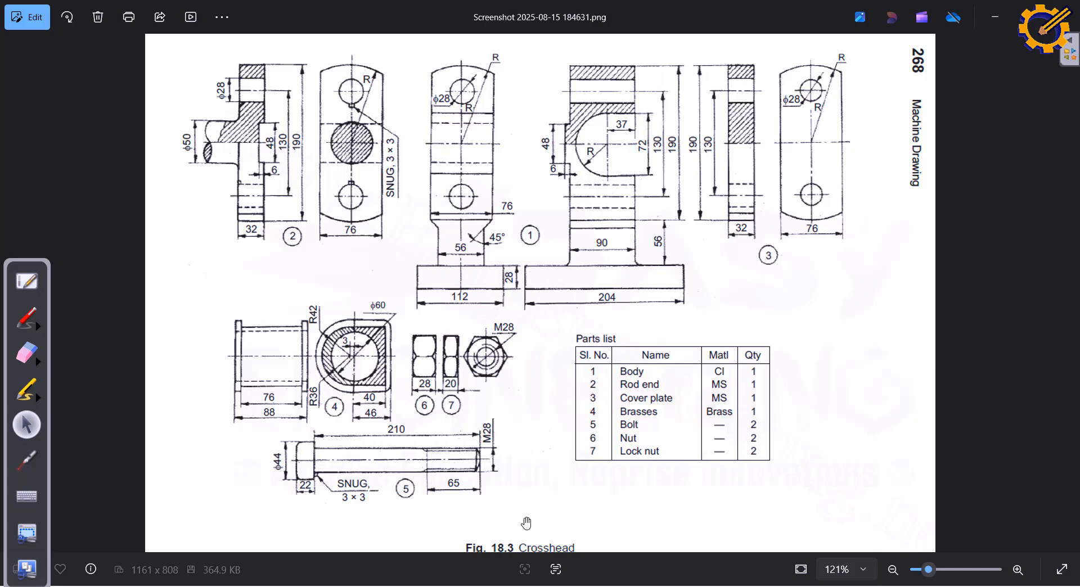
key(alt+Tab)
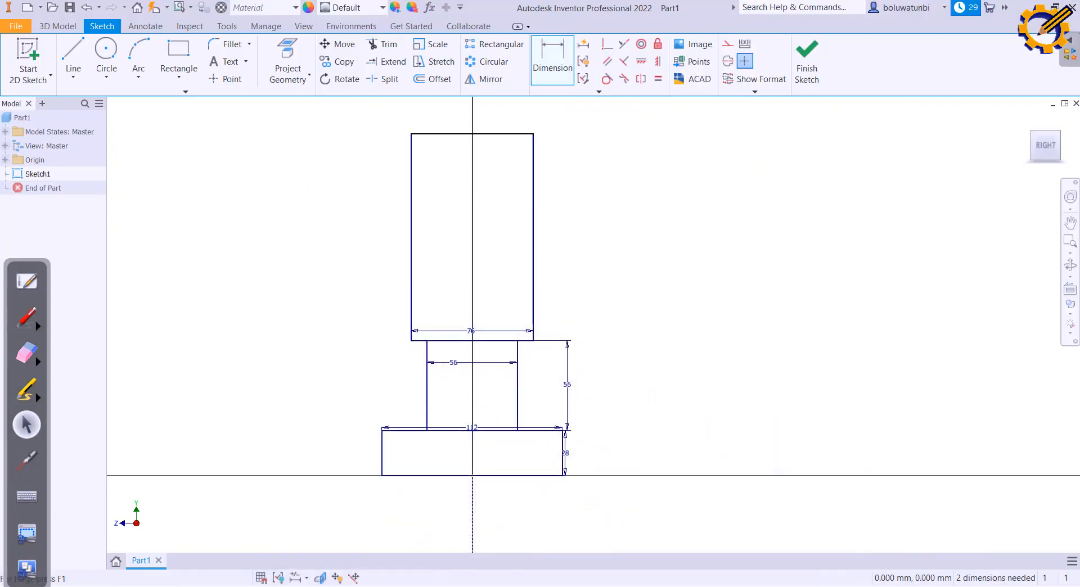
key(alt+Tab)
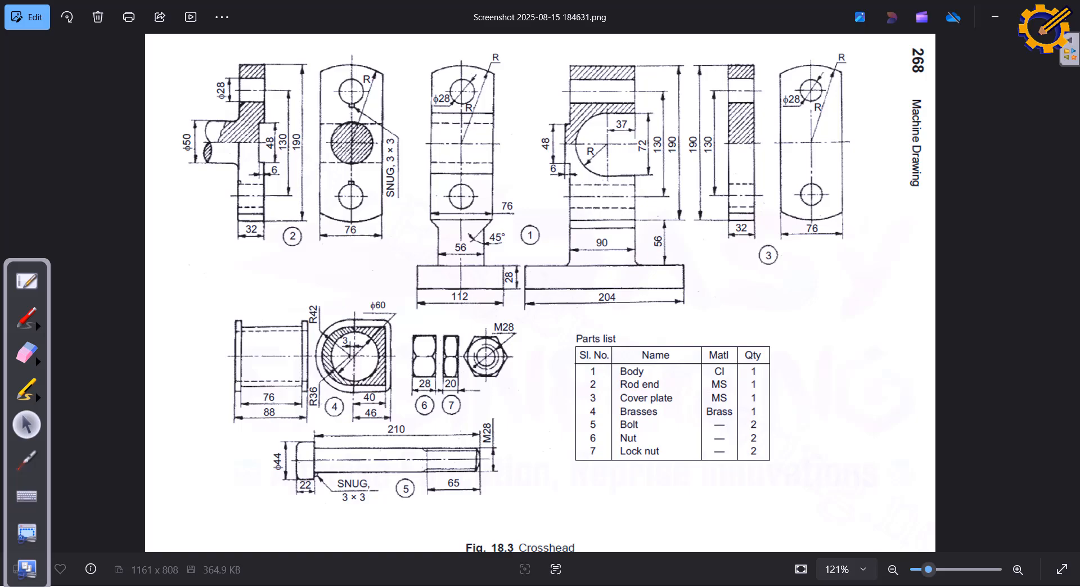
key(alt+Tab)
click(491, 340)
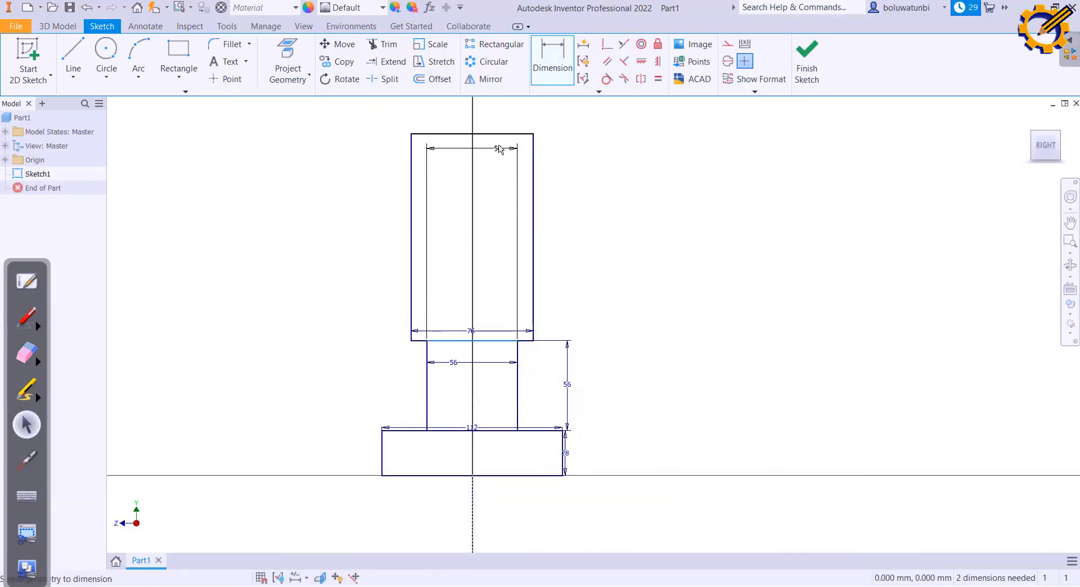
click(503, 135)
click(608, 168)
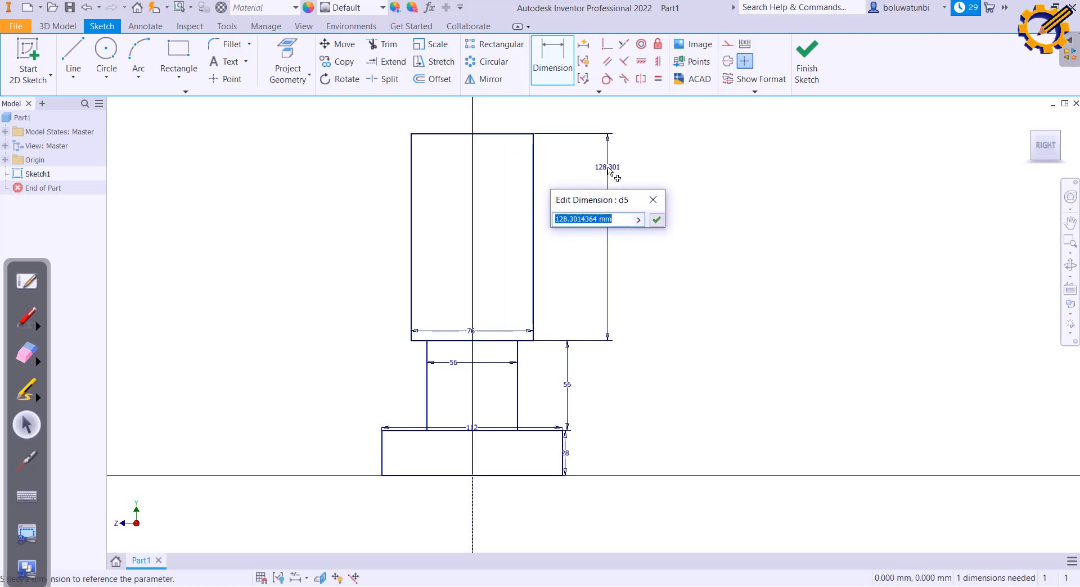
text(190)
key(Return)
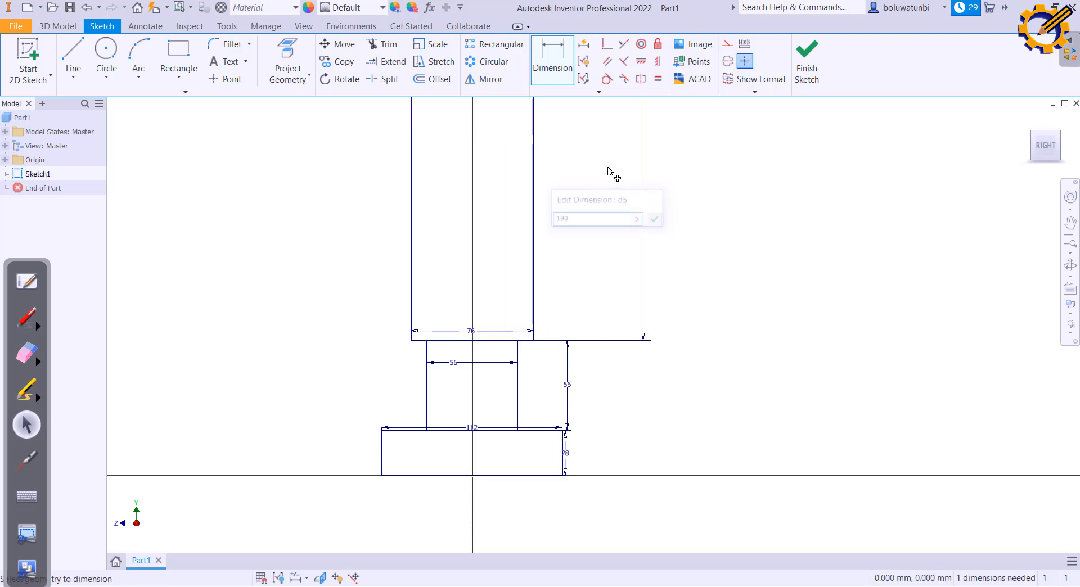
click(1045, 145)
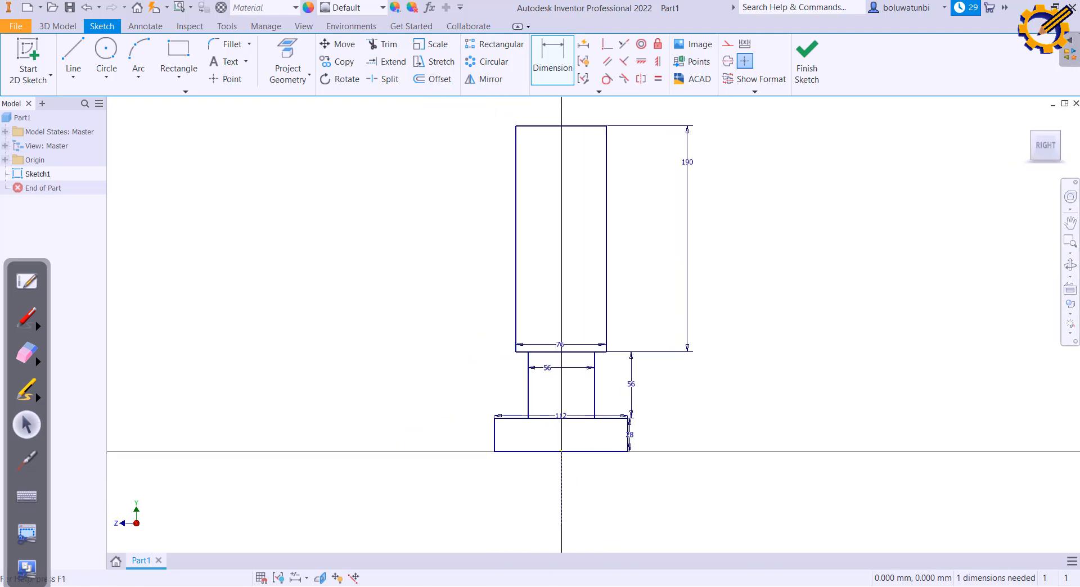
Consult the crosshead drawing again and sketch a horizontal line across the upper block in Inventor, about 105 mm above its bottom edge
key(alt+Tab)
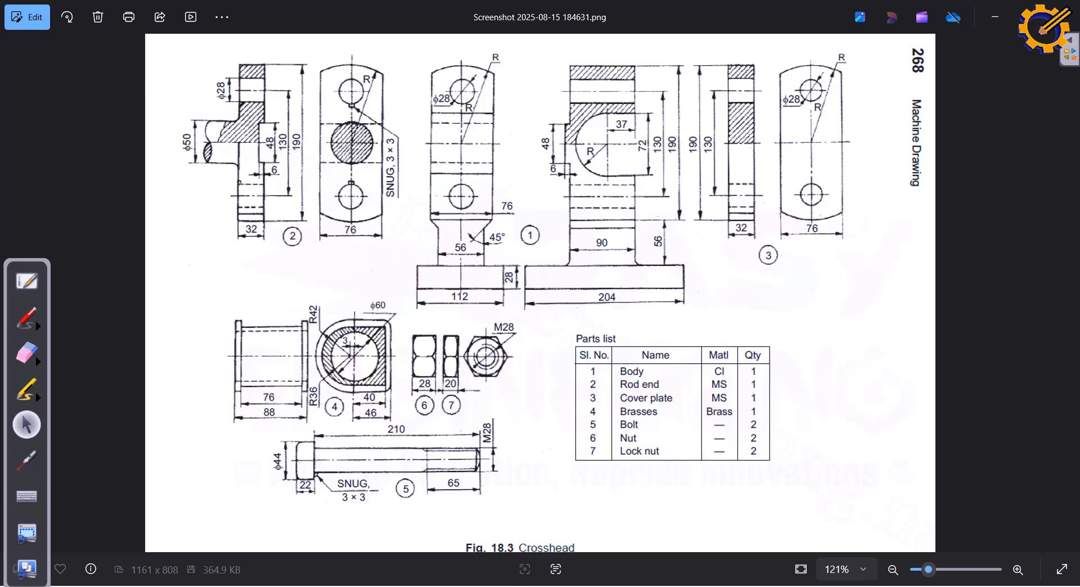
key(alt+Tab)
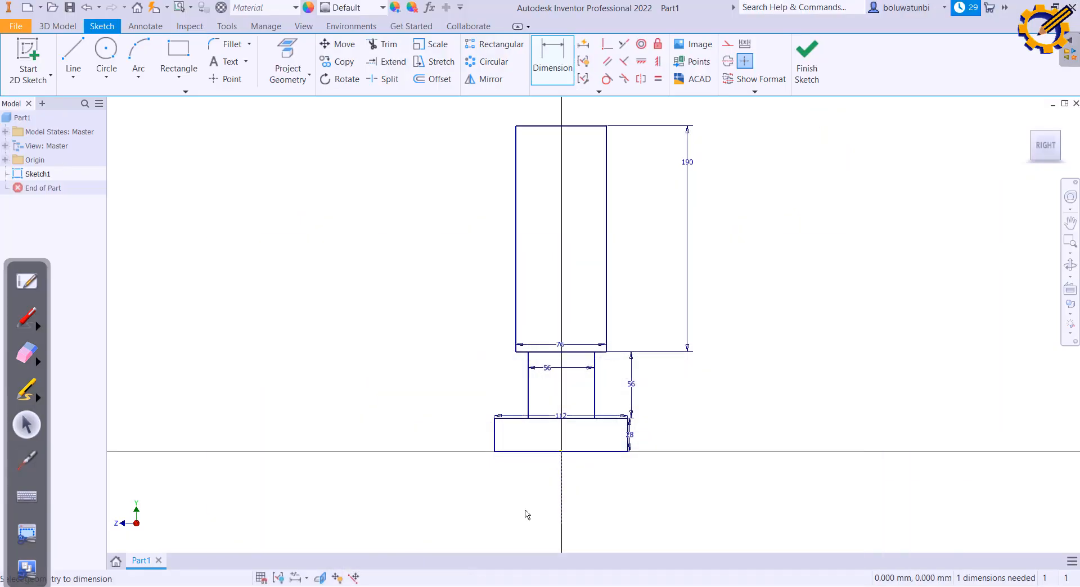
click(71, 53)
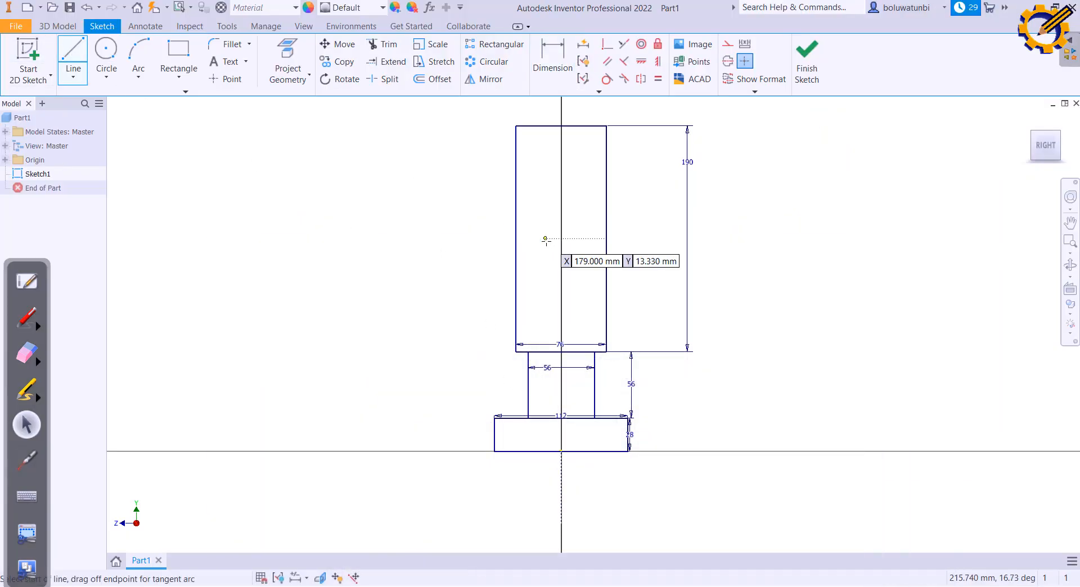
click(515, 227)
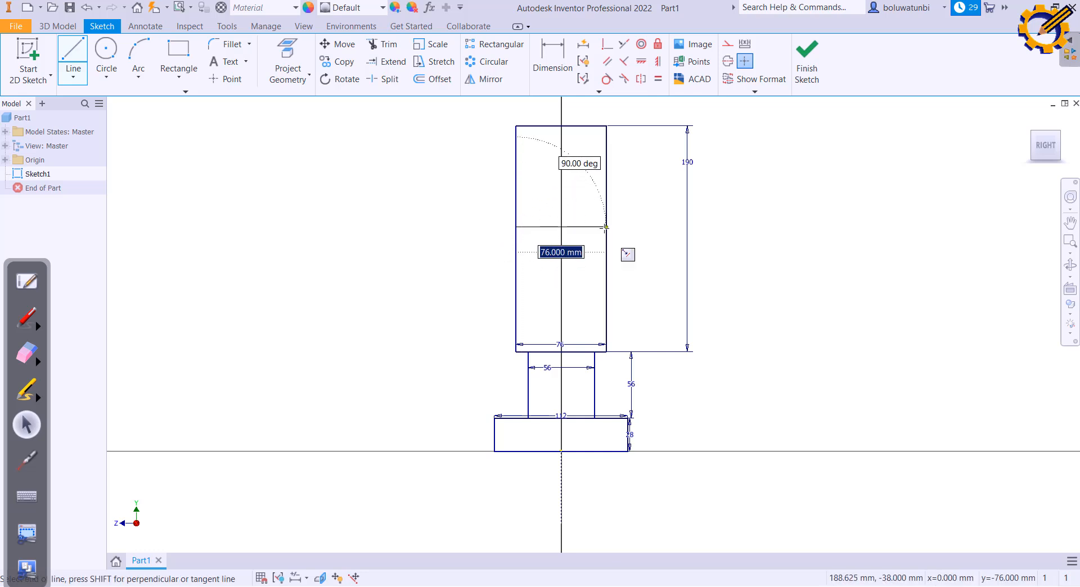
click(606, 227)
Dimension the horizontal line to 95 mm above the upper block's bottom edge
click(545, 56)
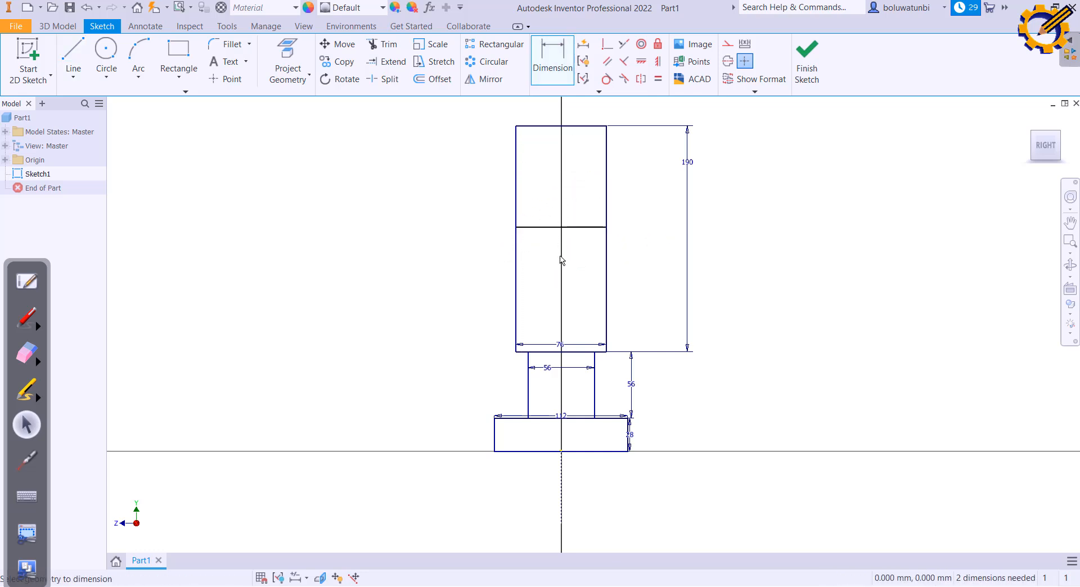
click(554, 358)
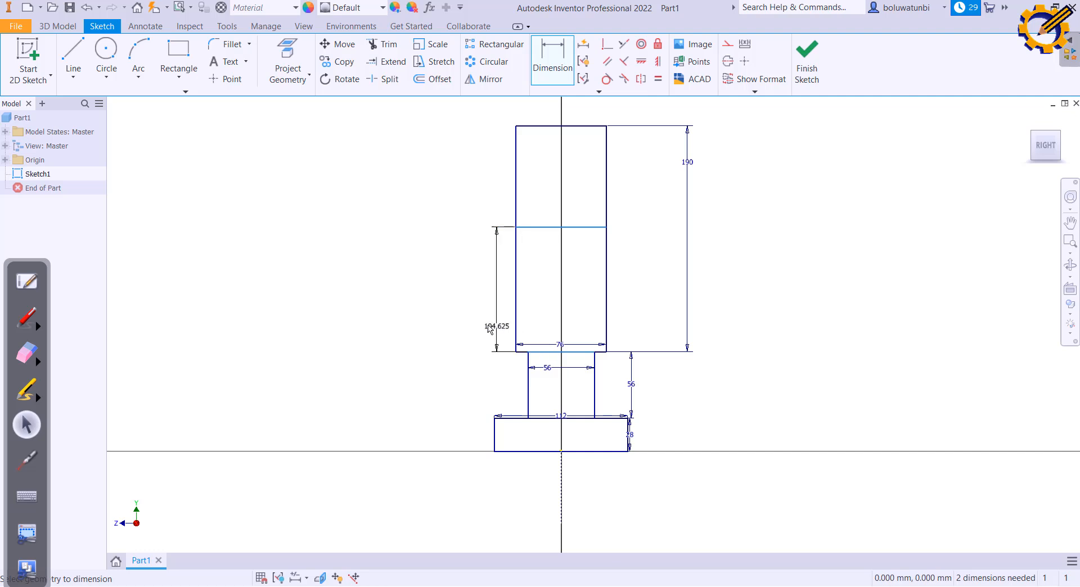
click(477, 325)
text(95)
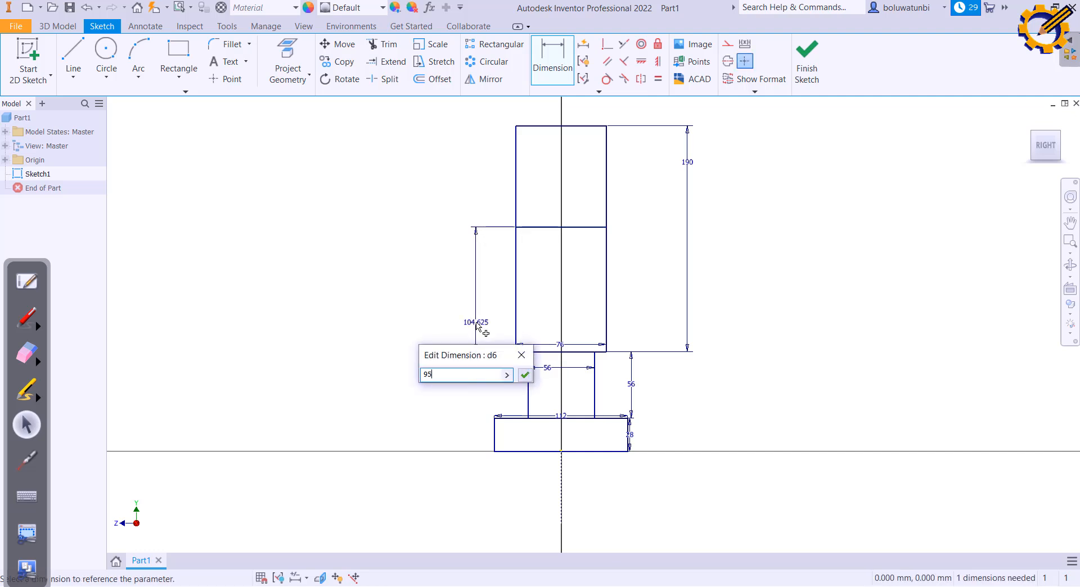
key(Return)
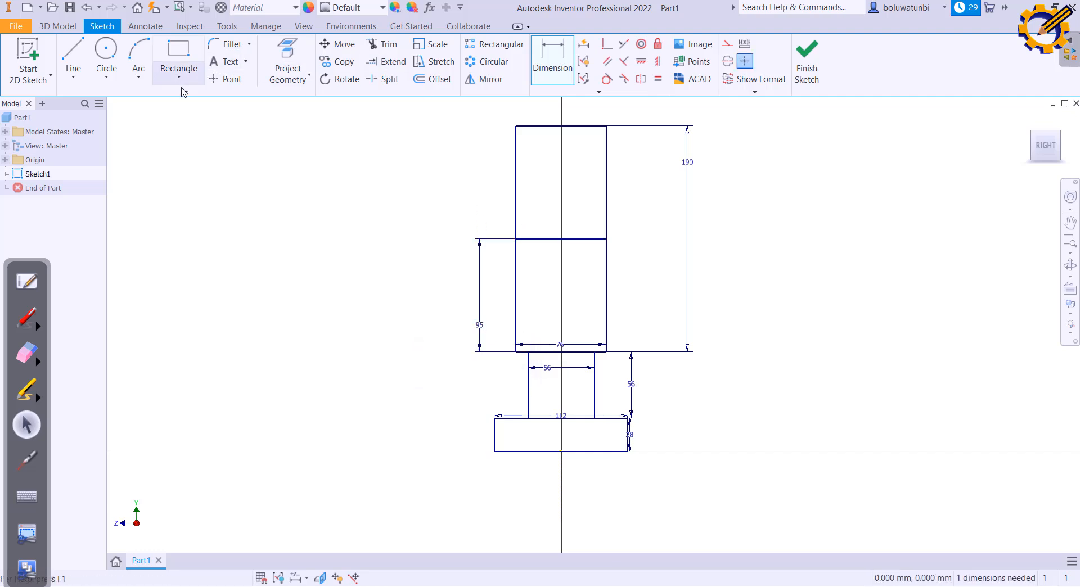
Draw a centre-point arc sweeping almost a full circle, centred on the horizontal line's midpoint and starting and ending at the upper block's top edge midpoint
click(147, 81)
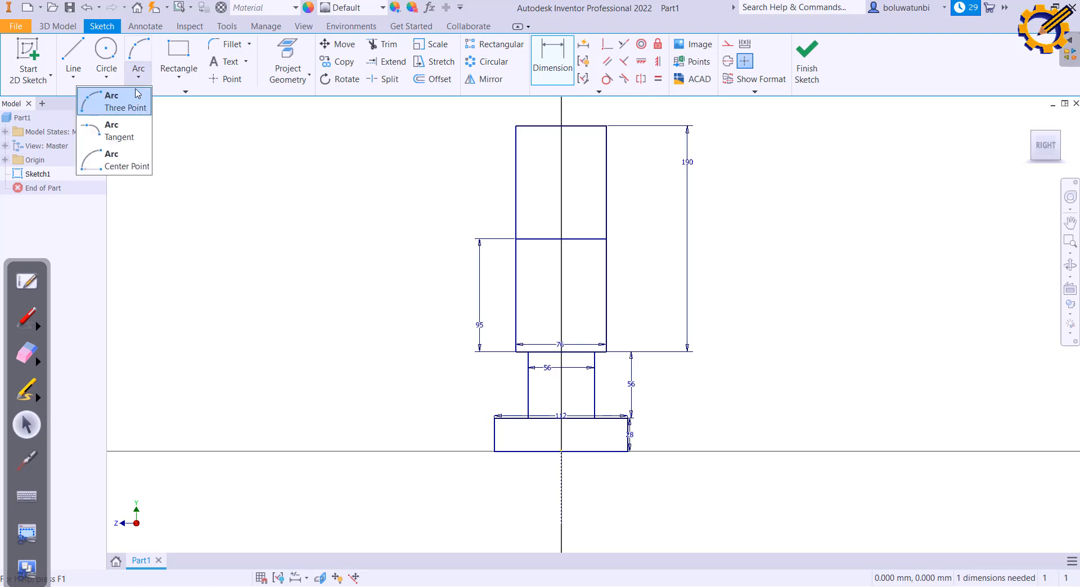
click(112, 163)
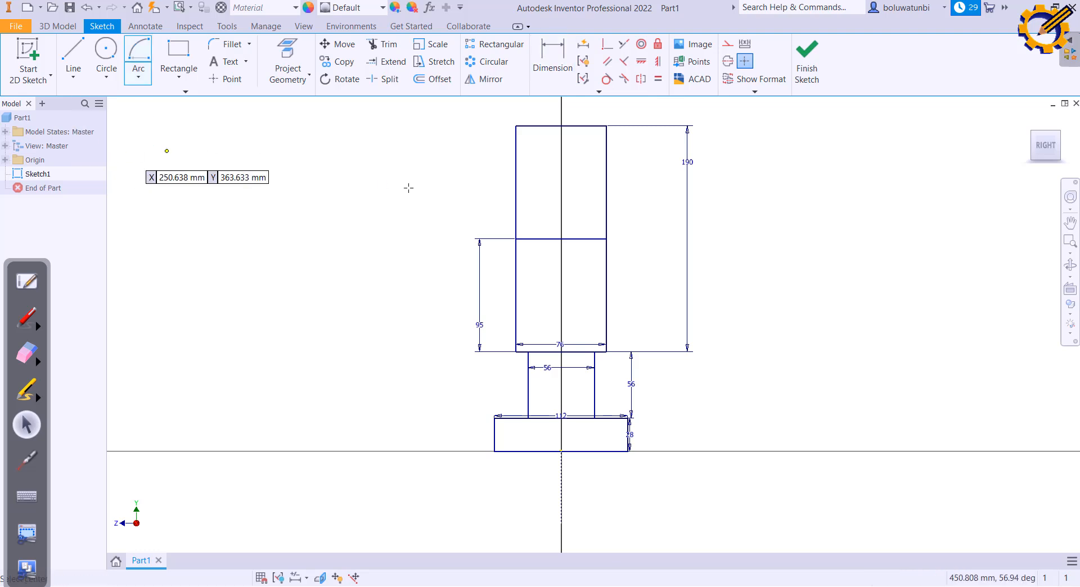
click(560, 239)
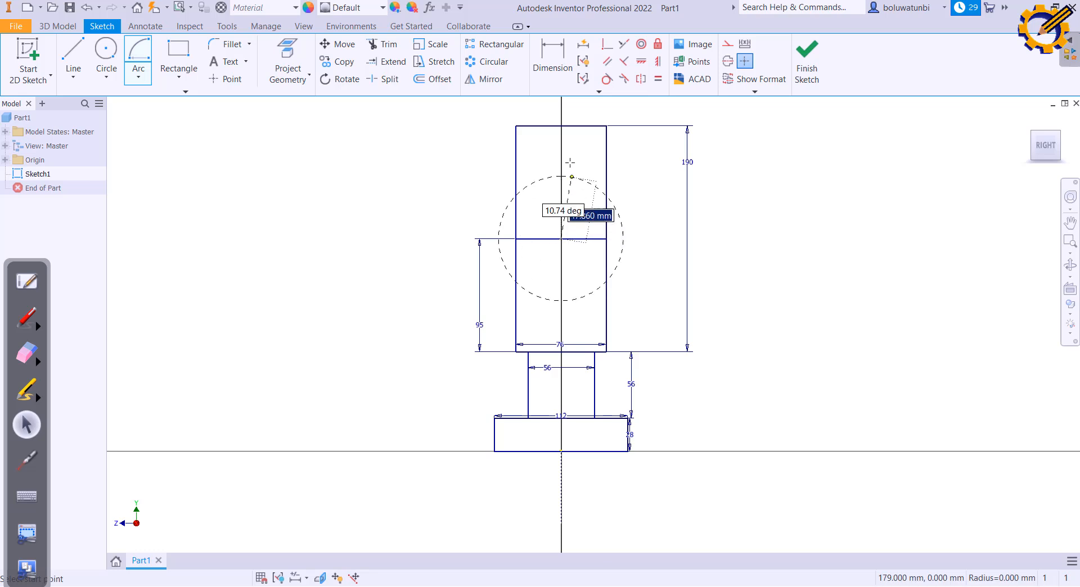
click(560, 126)
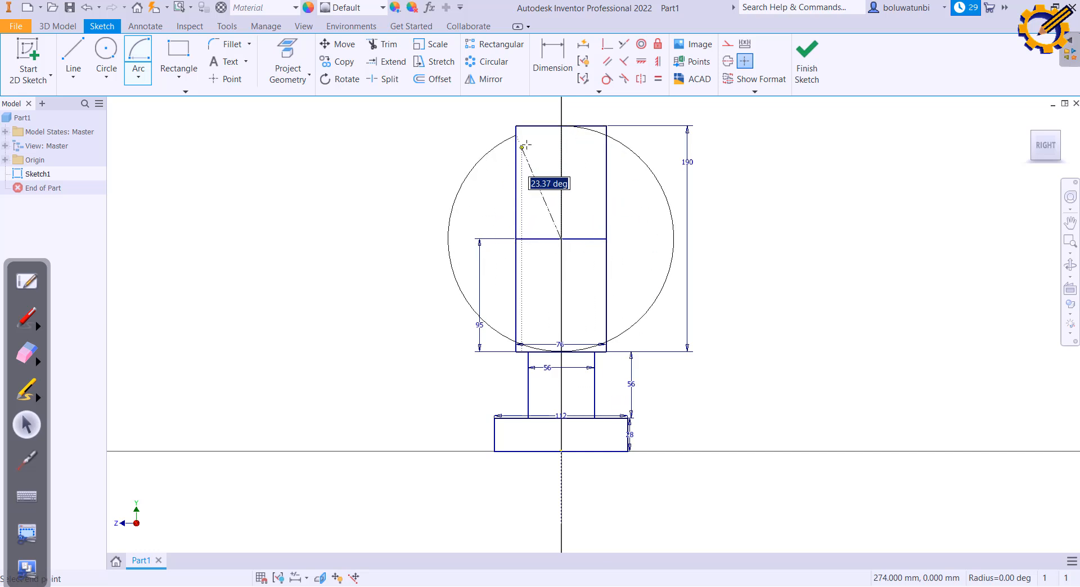
click(561, 127)
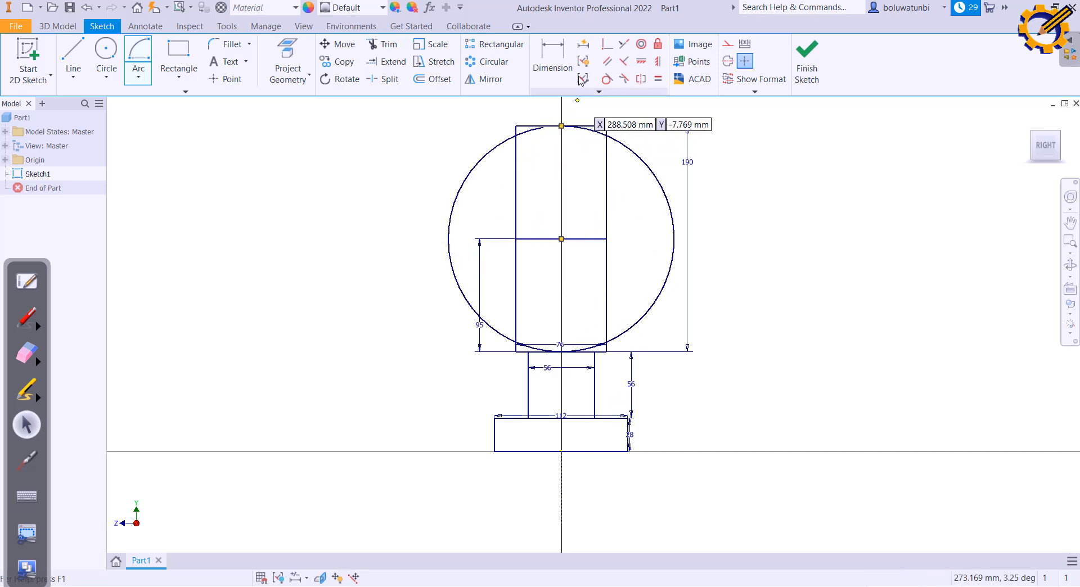
Trim the large arc, keeping only the portion inside the upper block beneath its top edge
click(386, 62)
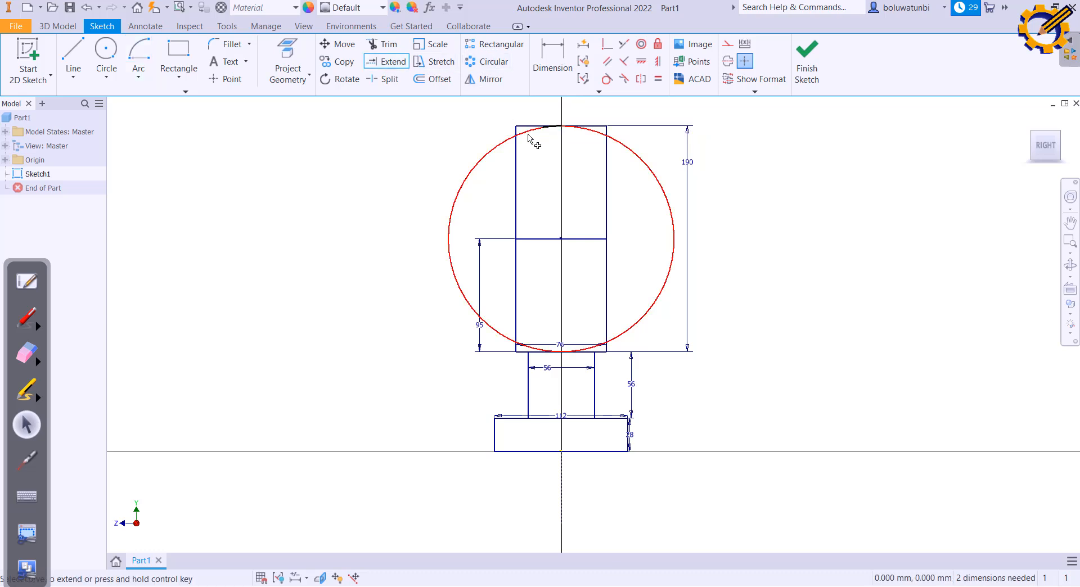
click(384, 44)
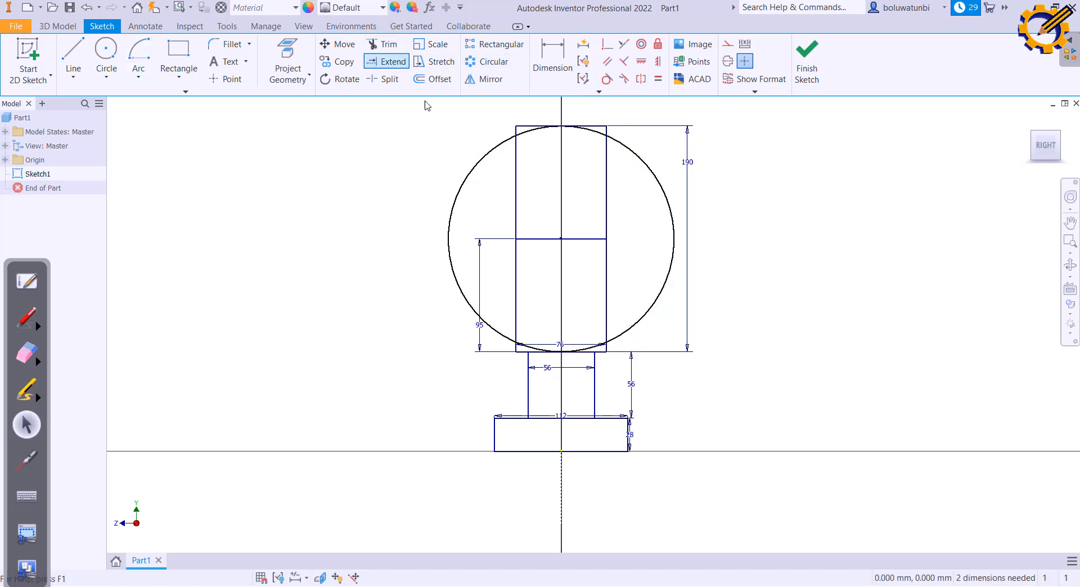
click(482, 155)
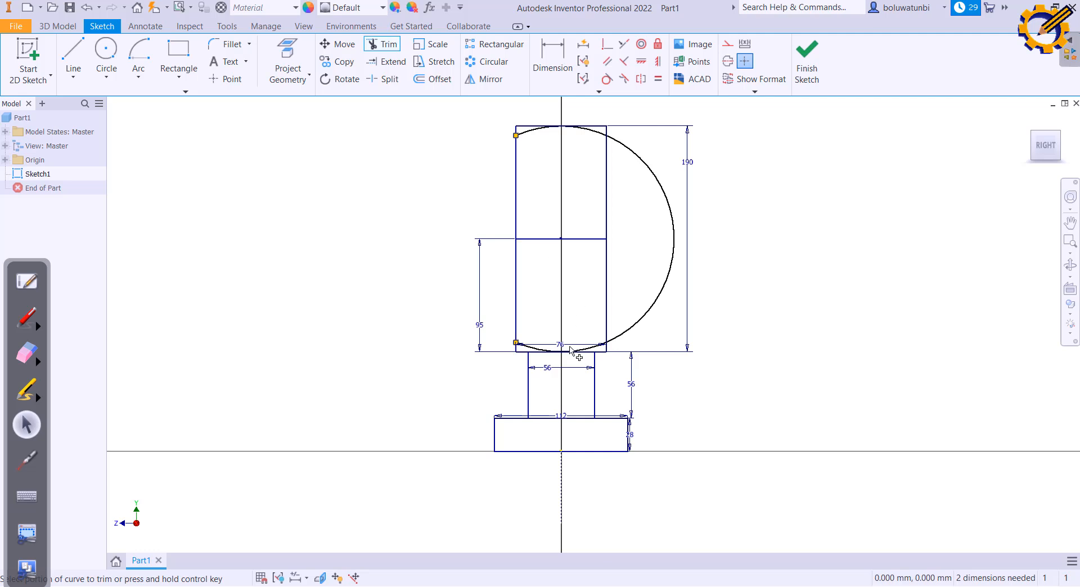
click(538, 350)
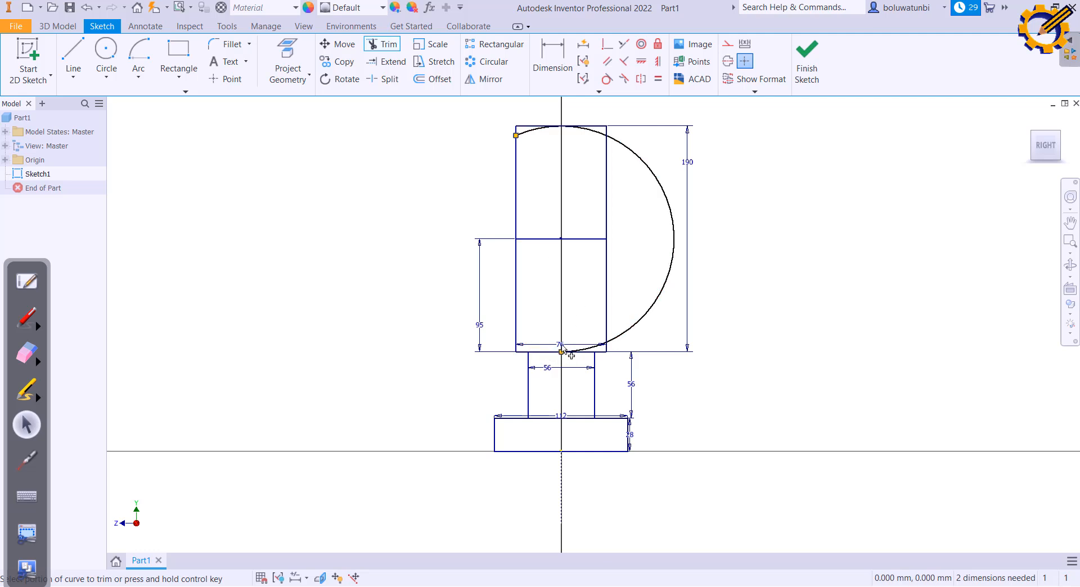
click(637, 326)
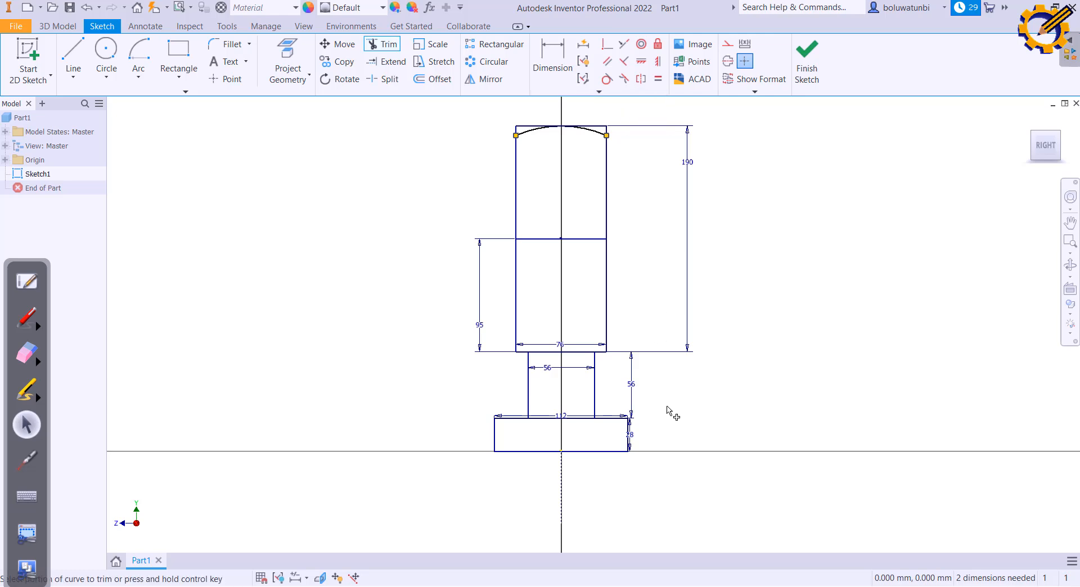
Check the holes in the crosshead drawing and sketch two 28 mm diameter circles on the upper block's centreline in Inventor, above and below the horizontal line
key(alt+Tab)
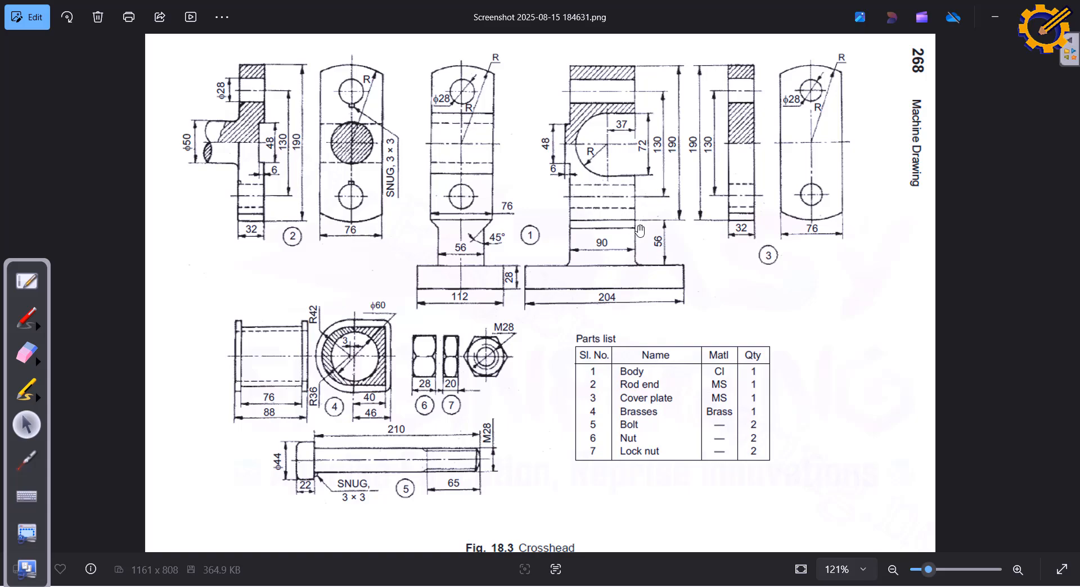
click(540, 586)
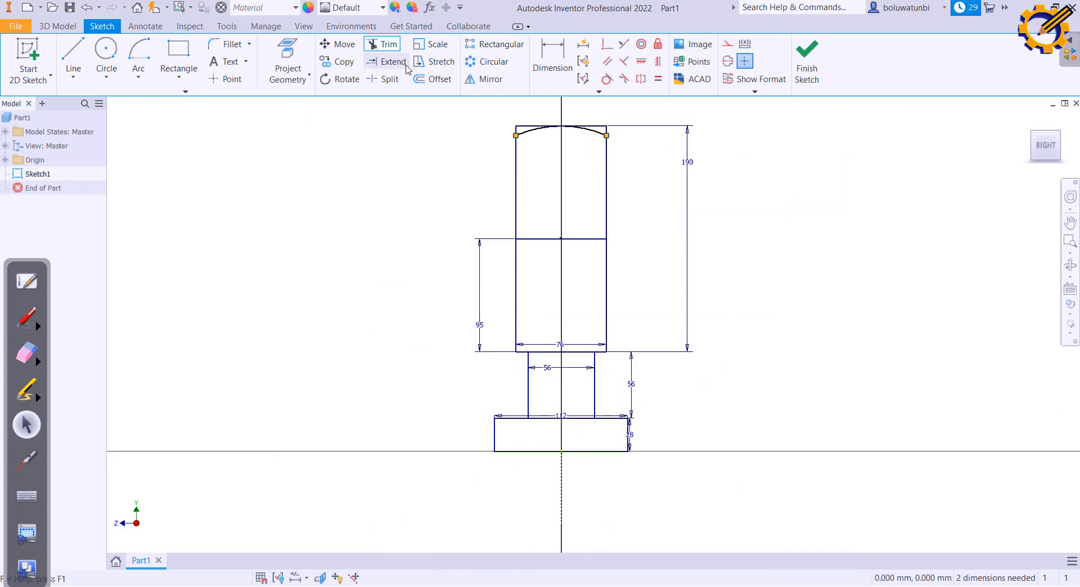
click(108, 54)
click(536, 586)
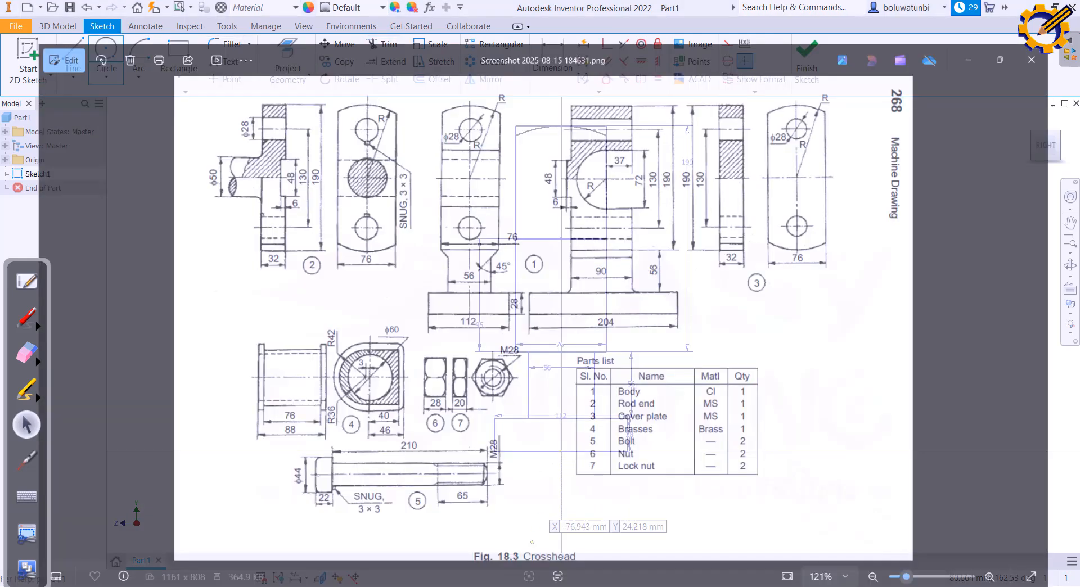
click(536, 586)
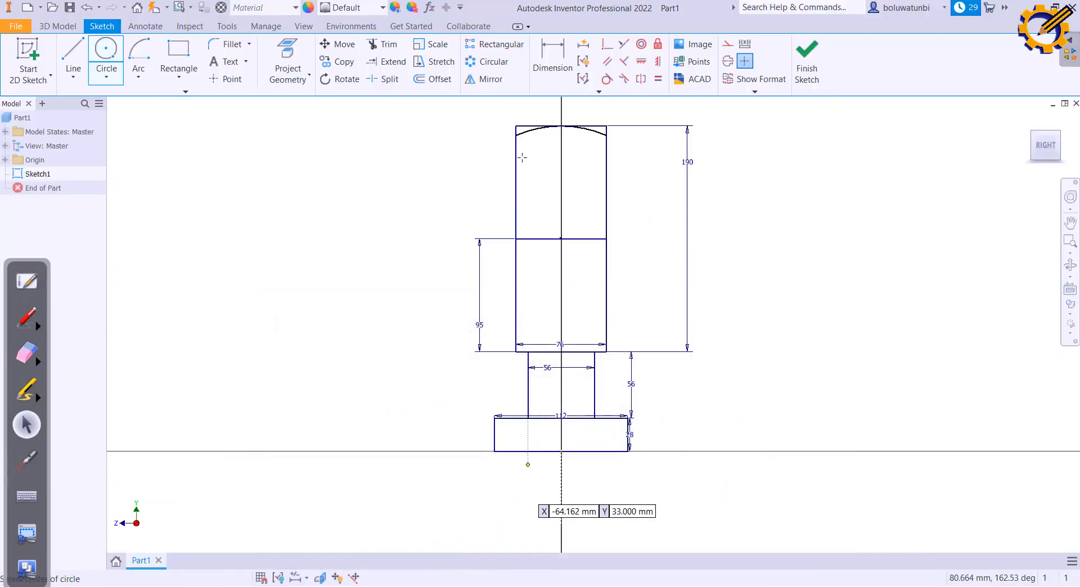
click(560, 162)
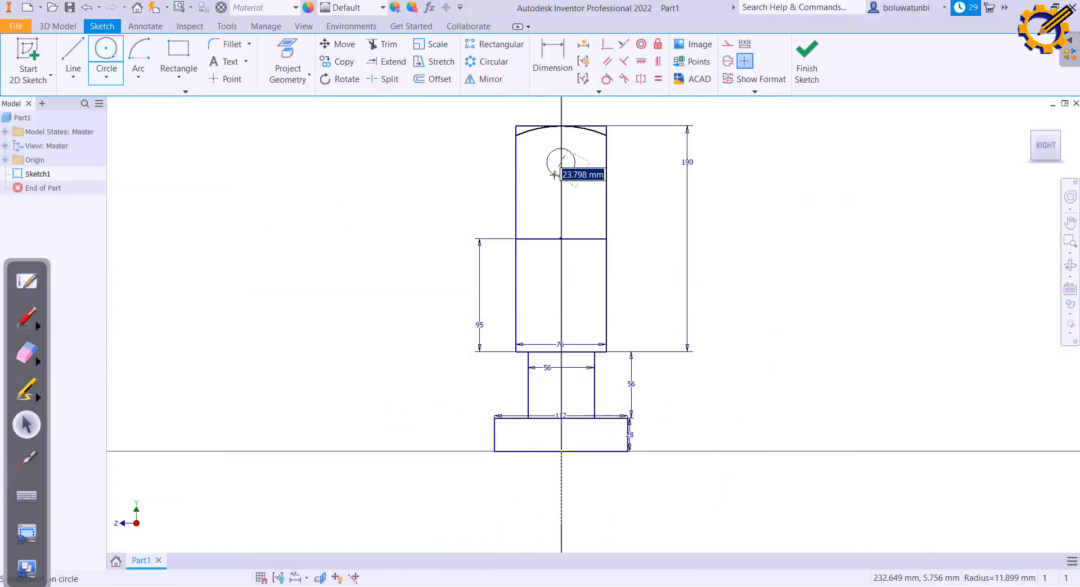
text(28)
key(Return)
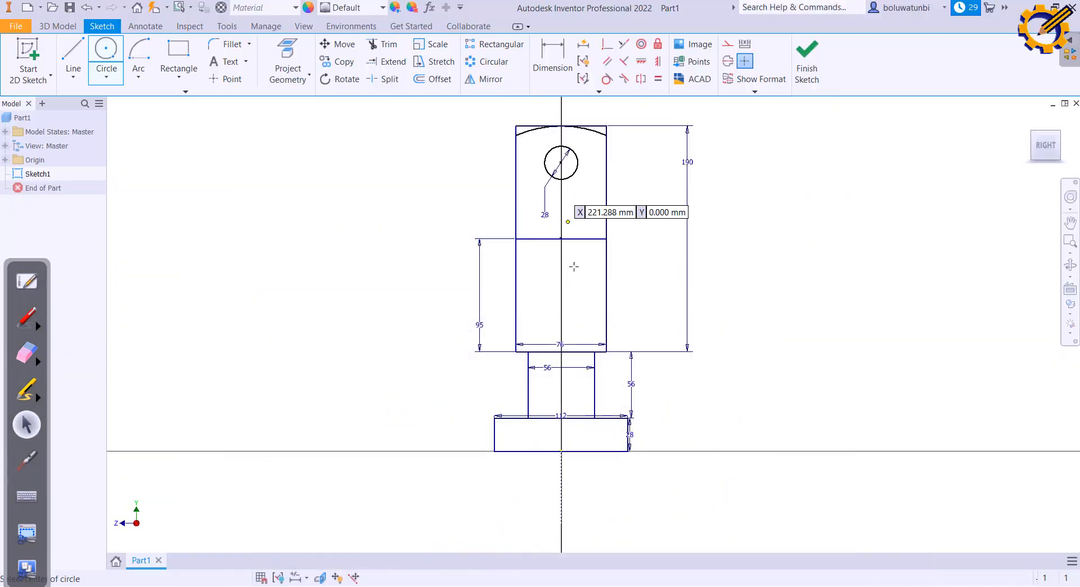
click(560, 301)
text(28)
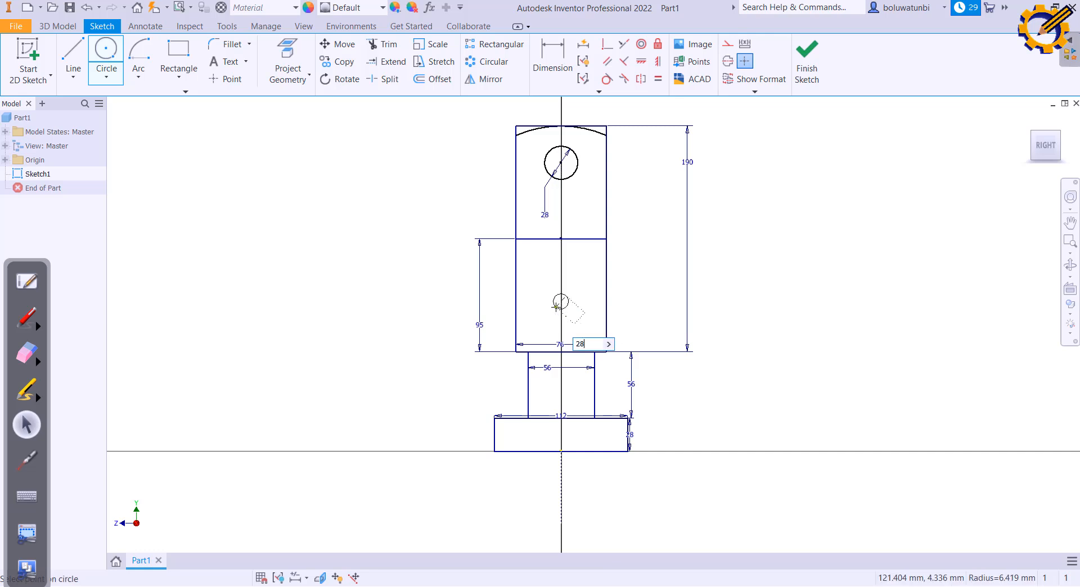
key(Return)
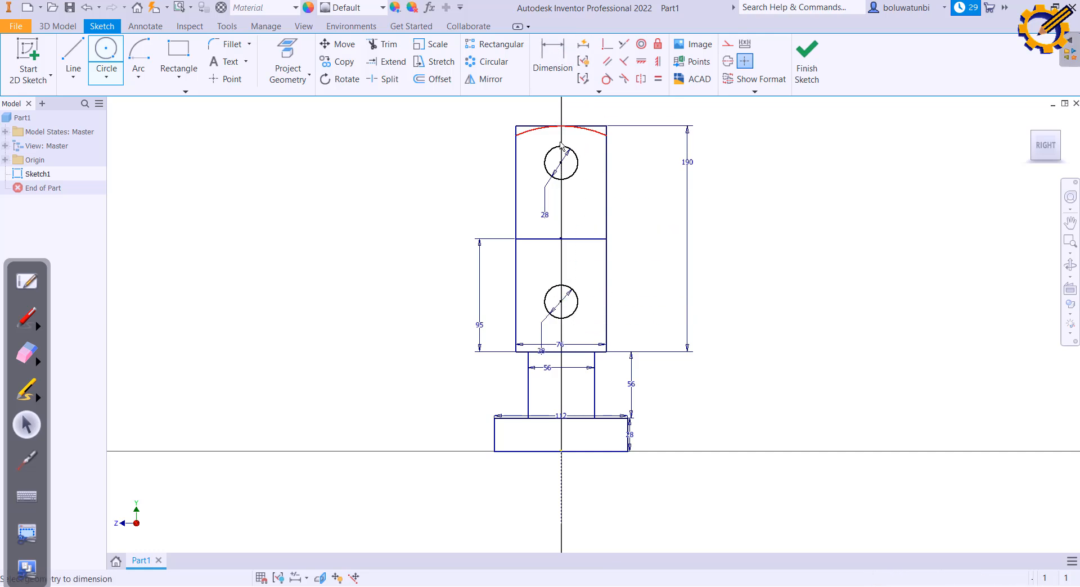
Dimension the vertical distance between the two circle centres to 130 mm
key(d)
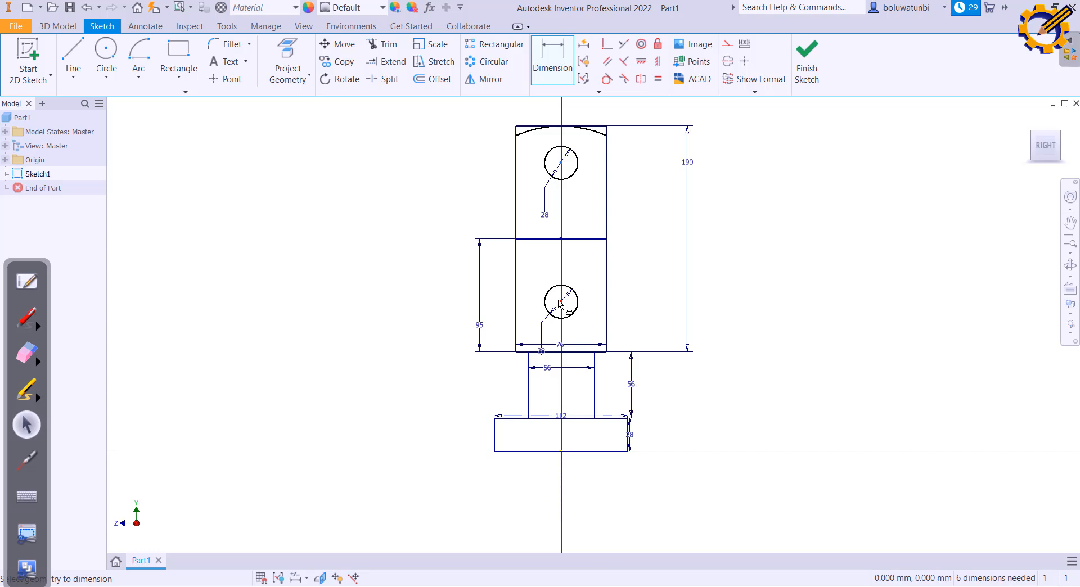
click(560, 303)
click(439, 257)
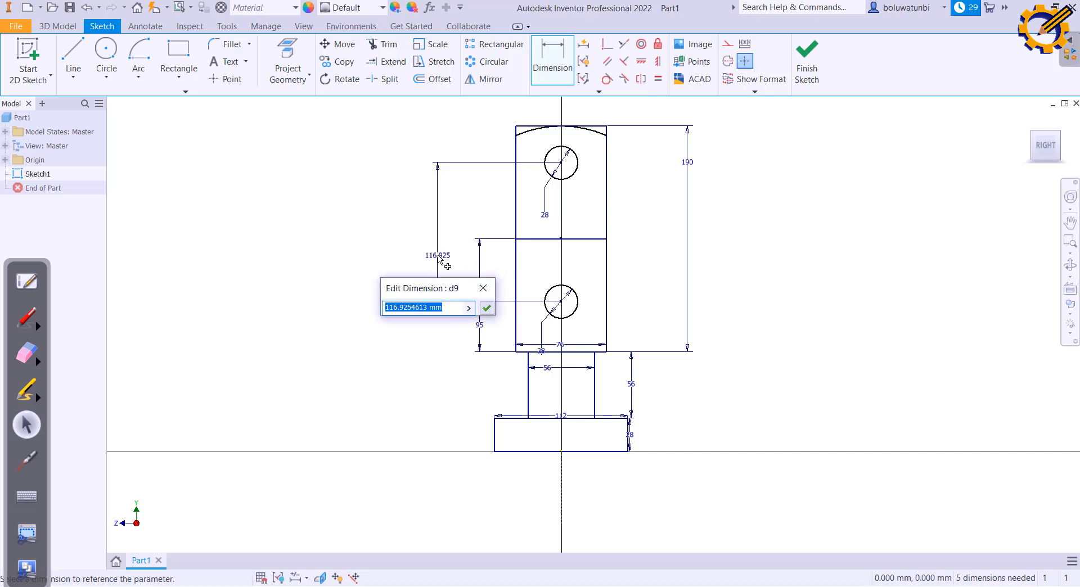
text(130)
key(Return)
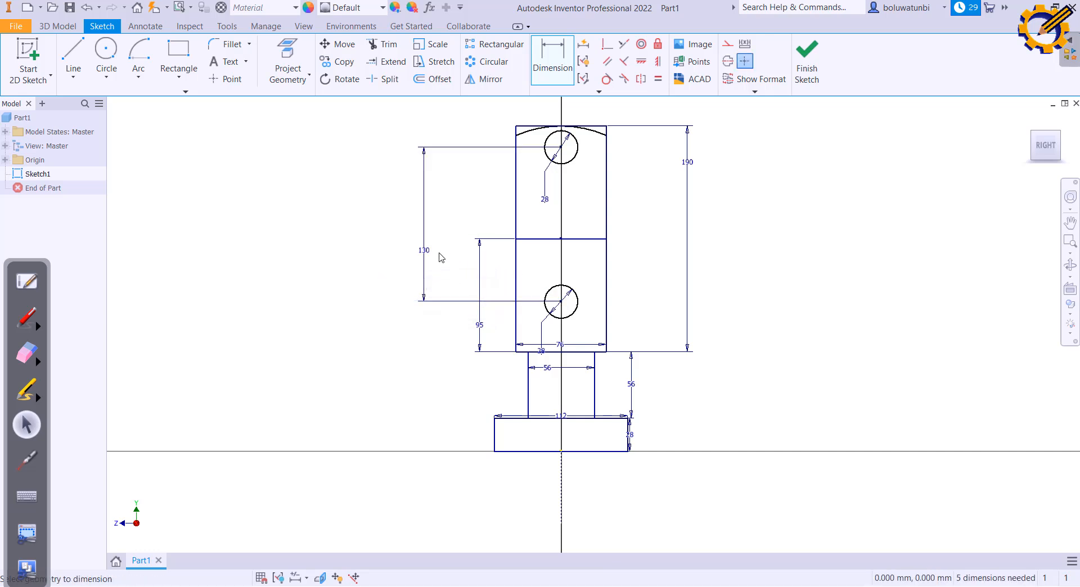
Make the two circle centres symmetric about the upper block's horizontal middle line
click(641, 80)
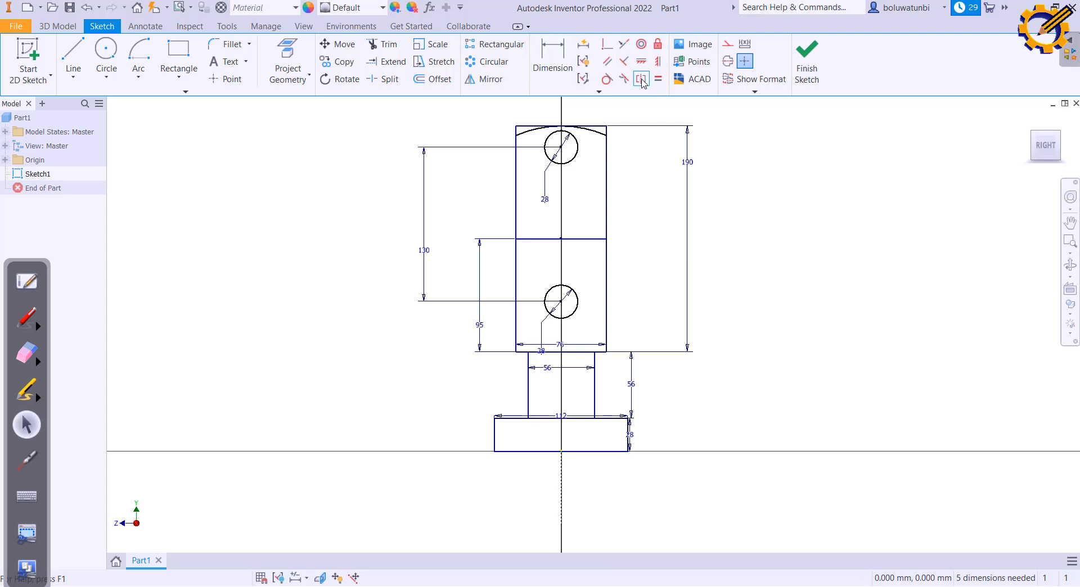
click(562, 148)
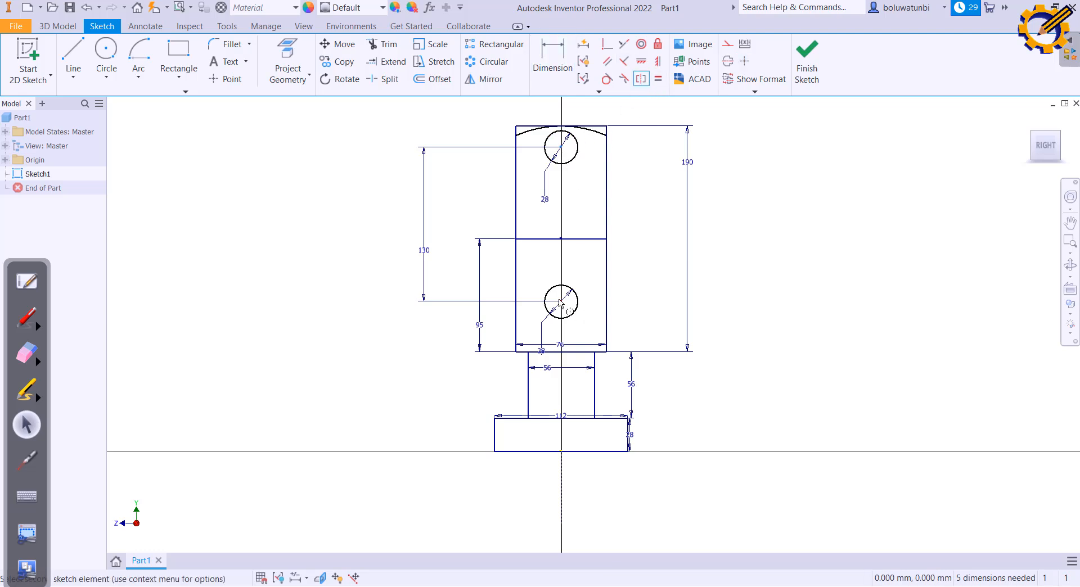
click(562, 305)
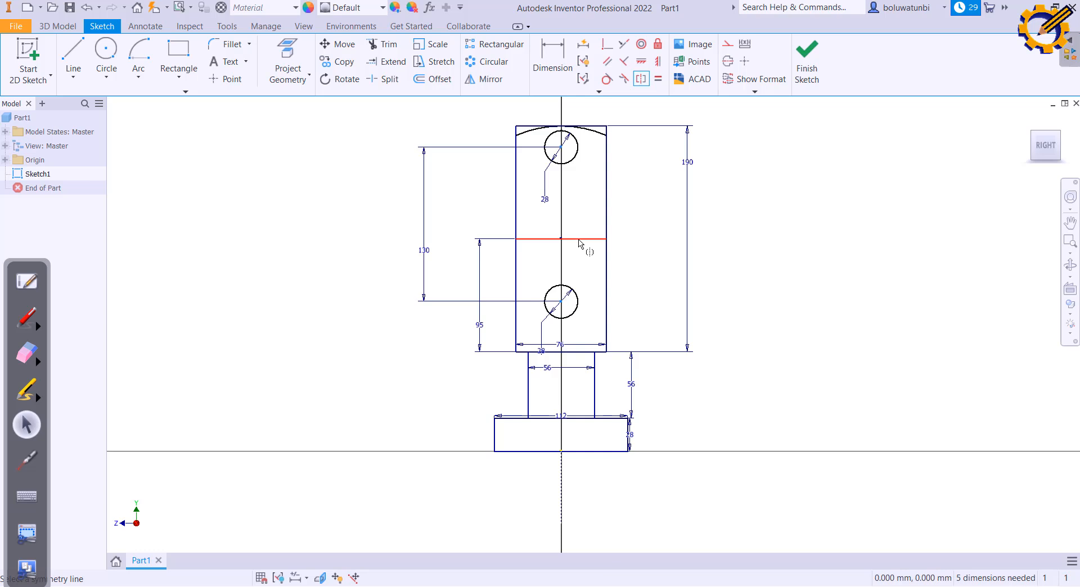
click(578, 239)
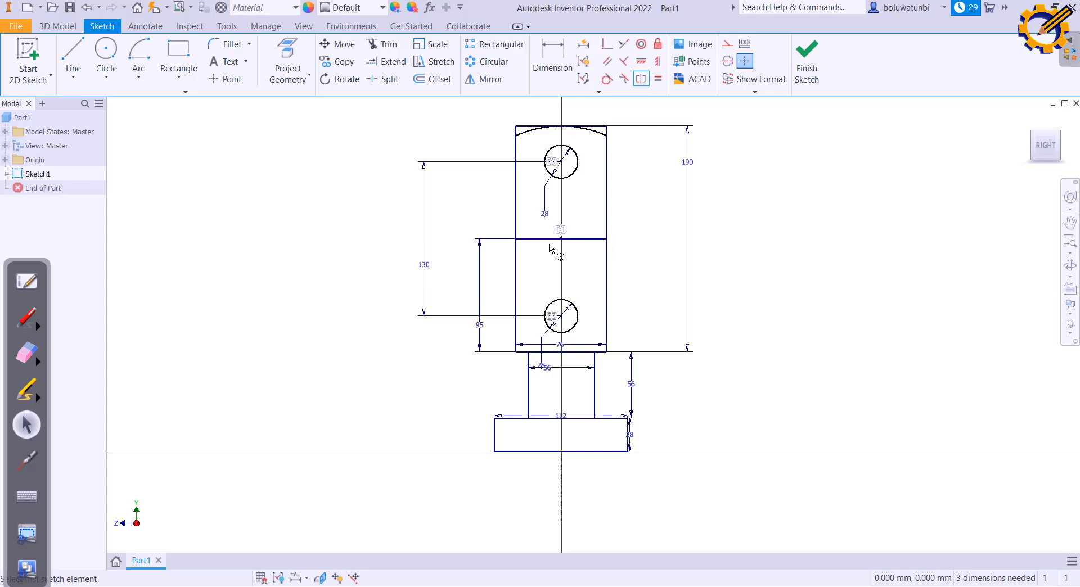
Compare the sketch with the body views in the crosshead drawing and finish the sketch in Inventor
scroll(549, 246, down, 5)
scroll(632, 217, up, 6)
mouse_move(633, 217)
middle_down()
mouse_move(577, 243)
mouse_move(463, 262)
middle_up()
key(alt+Tab)
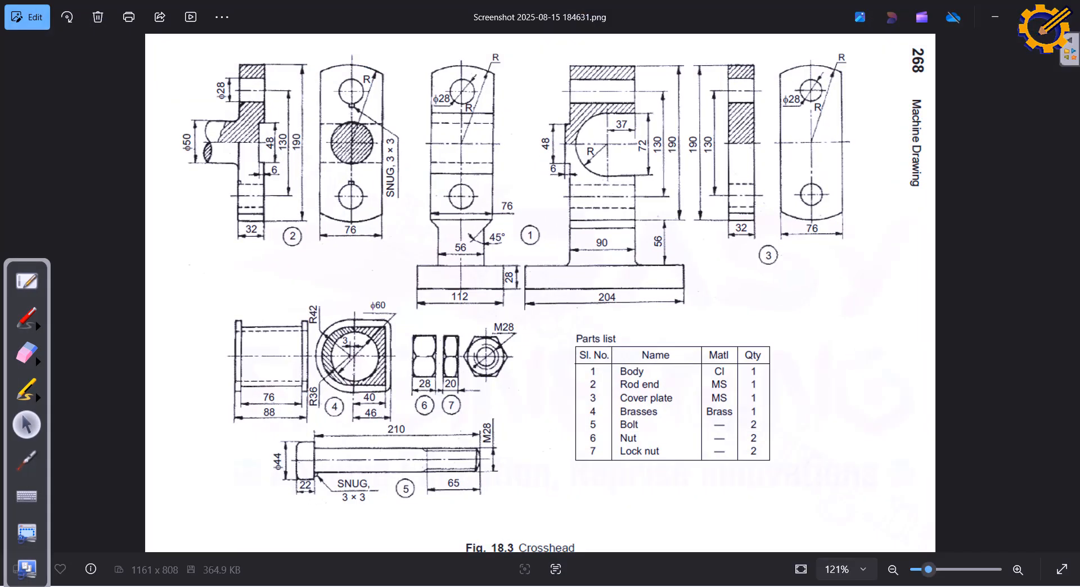
key(alt+Tab)
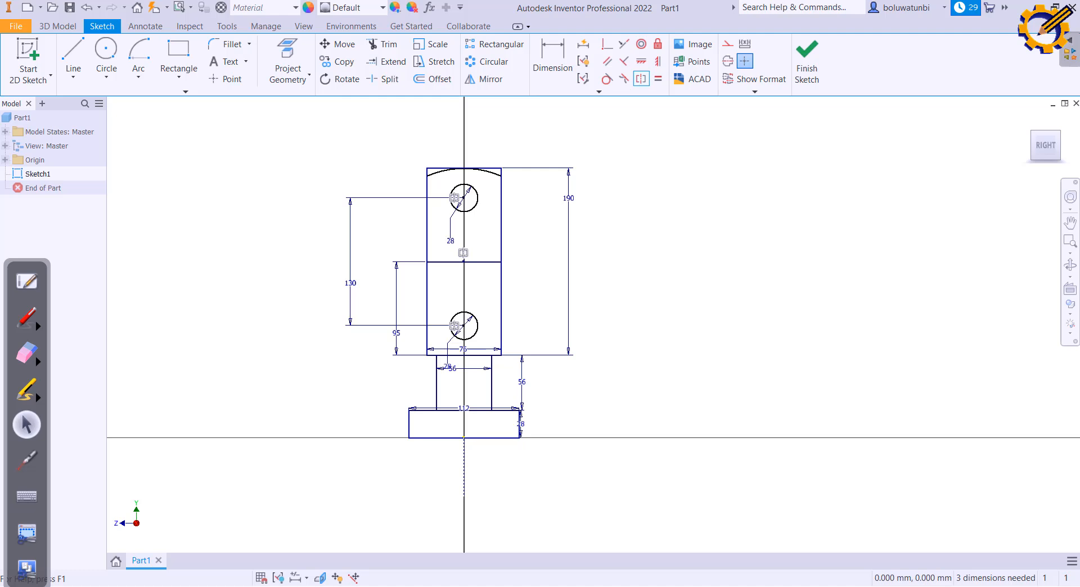
key(alt+Tab)
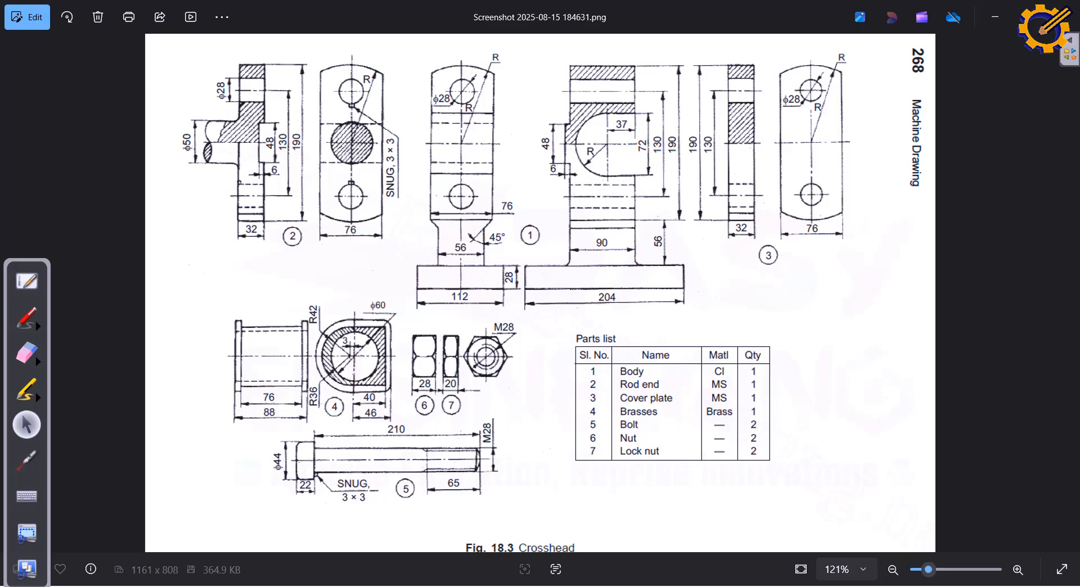
key(alt+Tab)
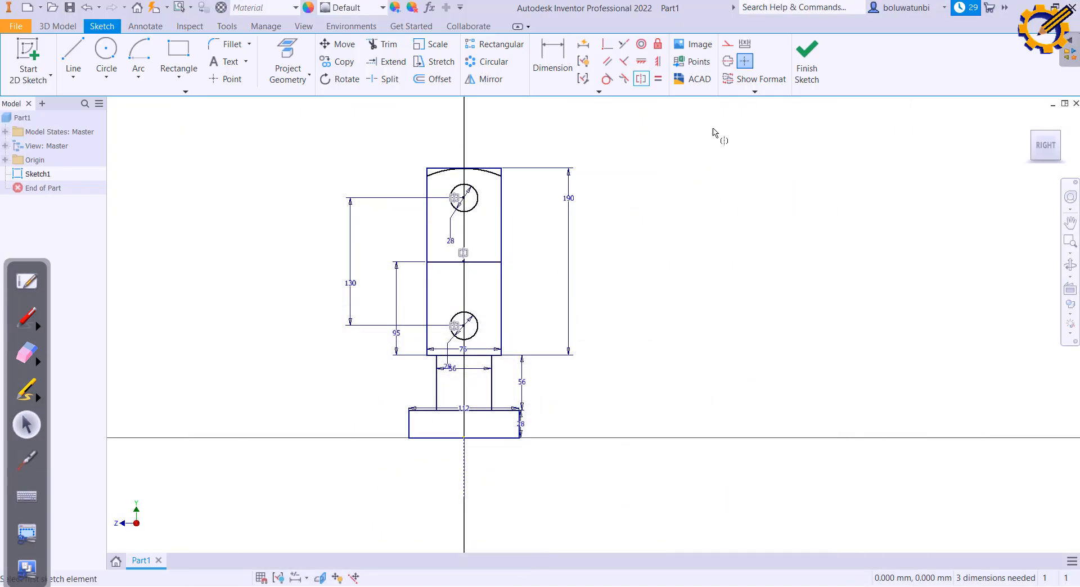
click(806, 61)
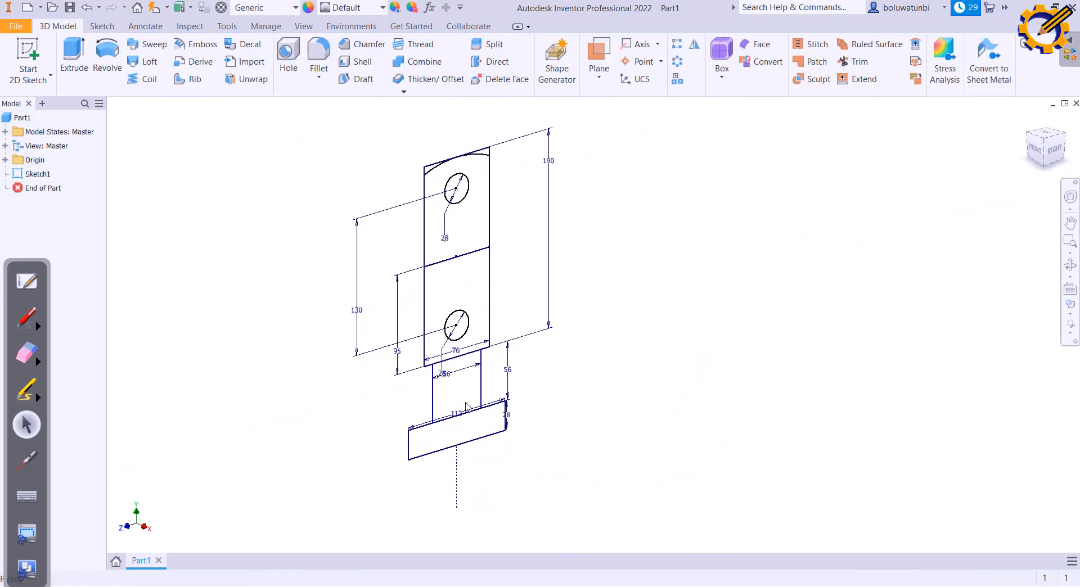
Check the base length in the crosshead drawing and extrude the base rectangle 204 mm symmetrically about the sketch plane in Inventor
key(alt+Tab)
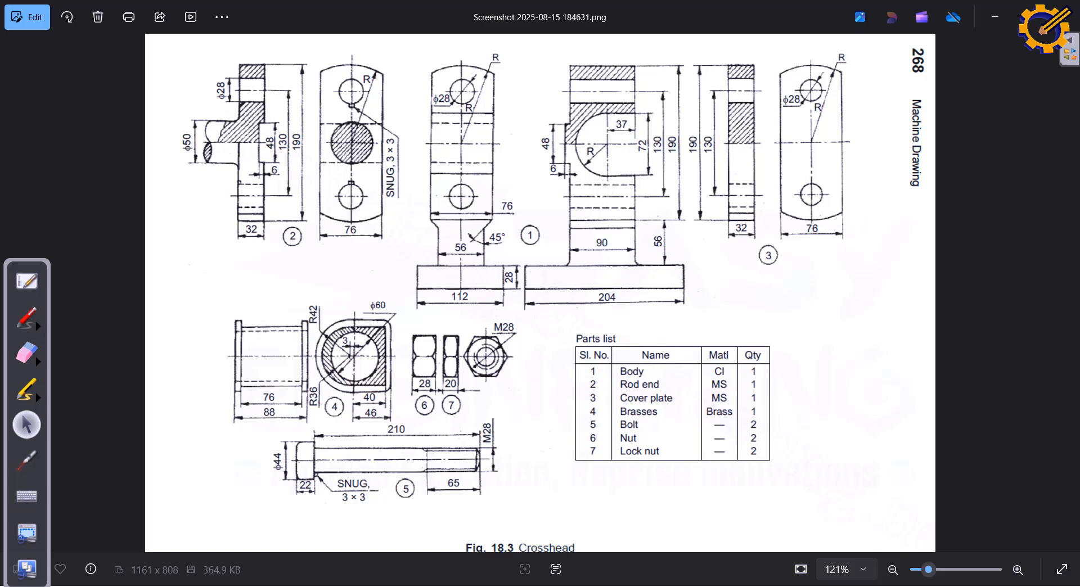
key(alt+Tab)
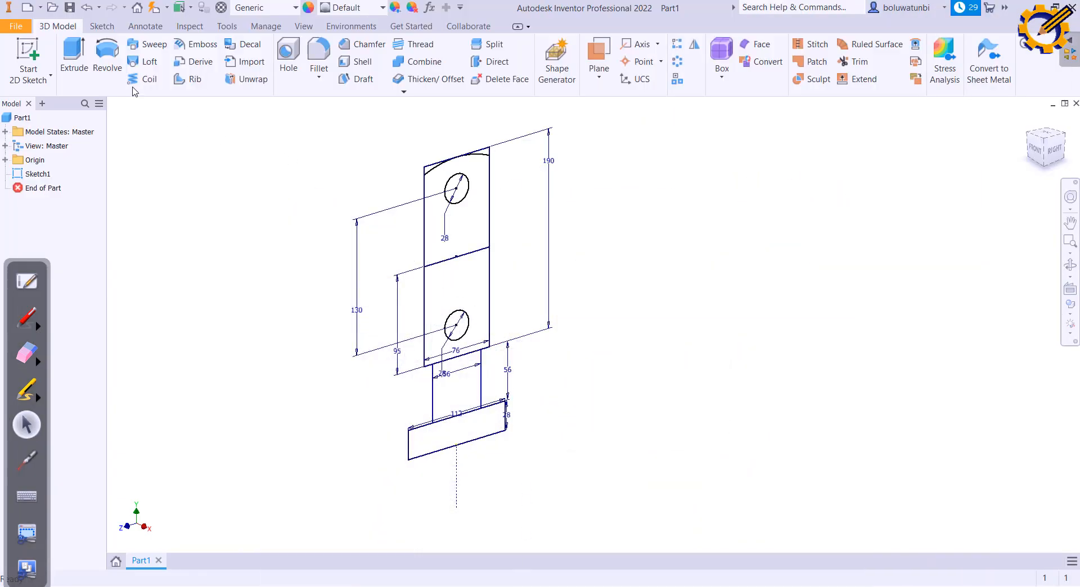
click(466, 432)
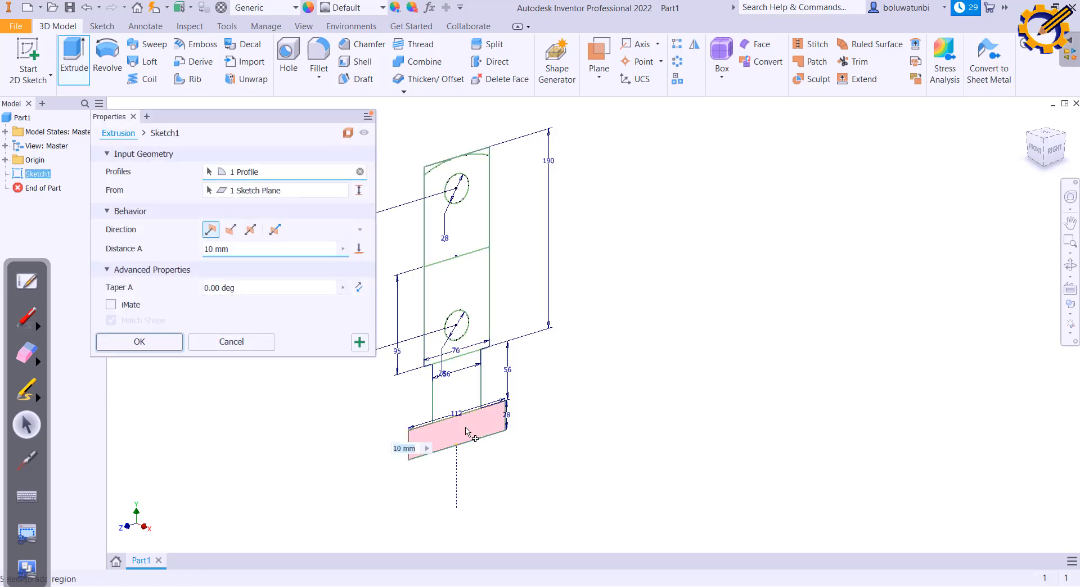
text(20)
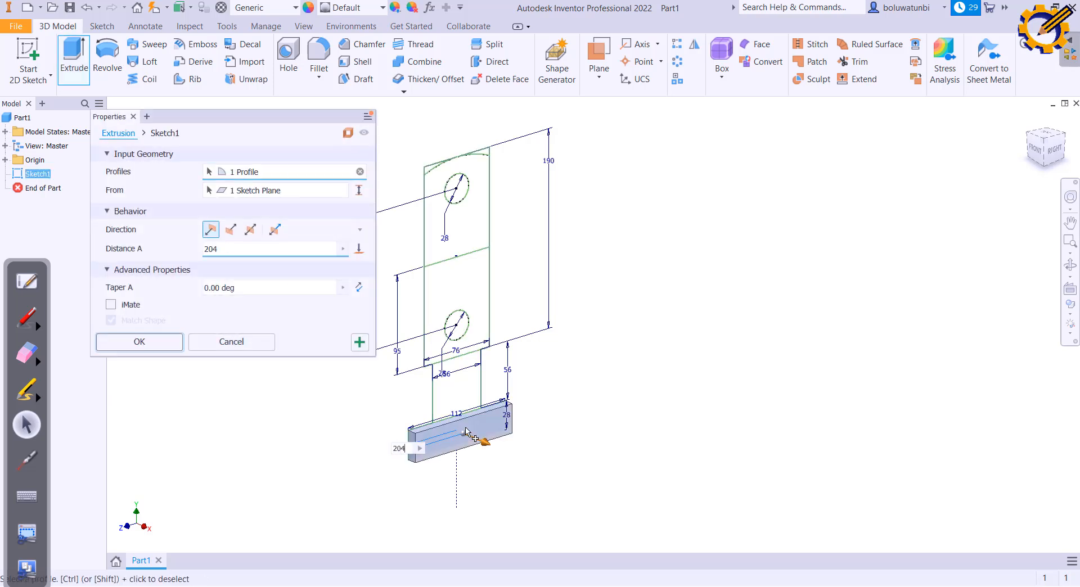
text(4)
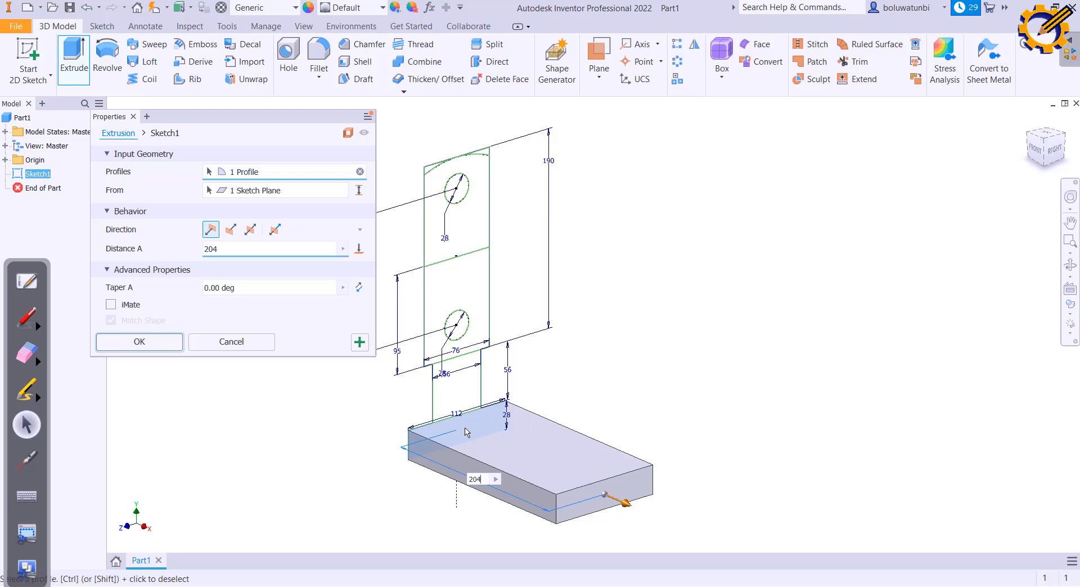
click(250, 230)
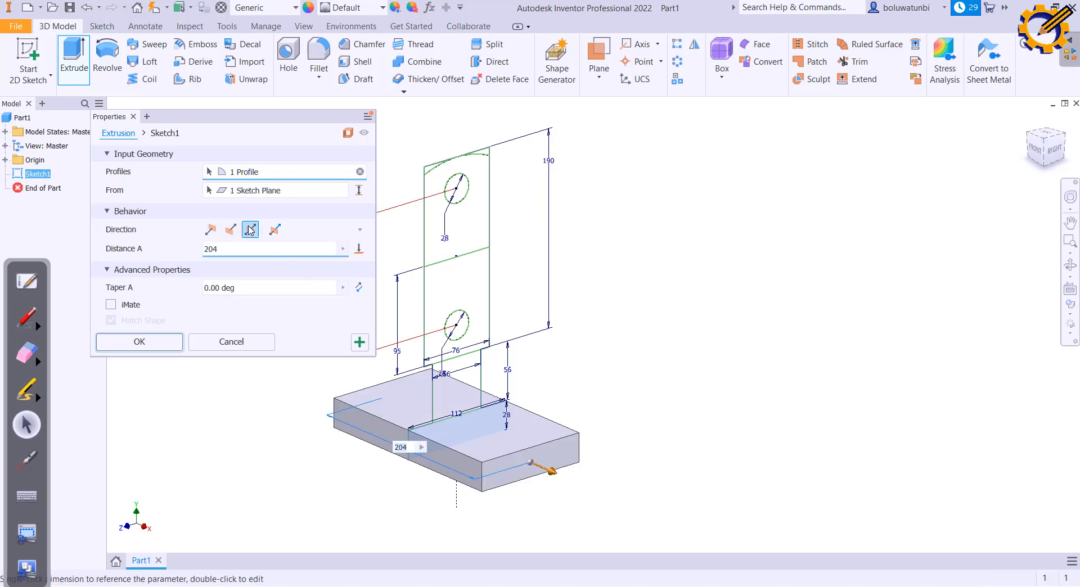
click(359, 342)
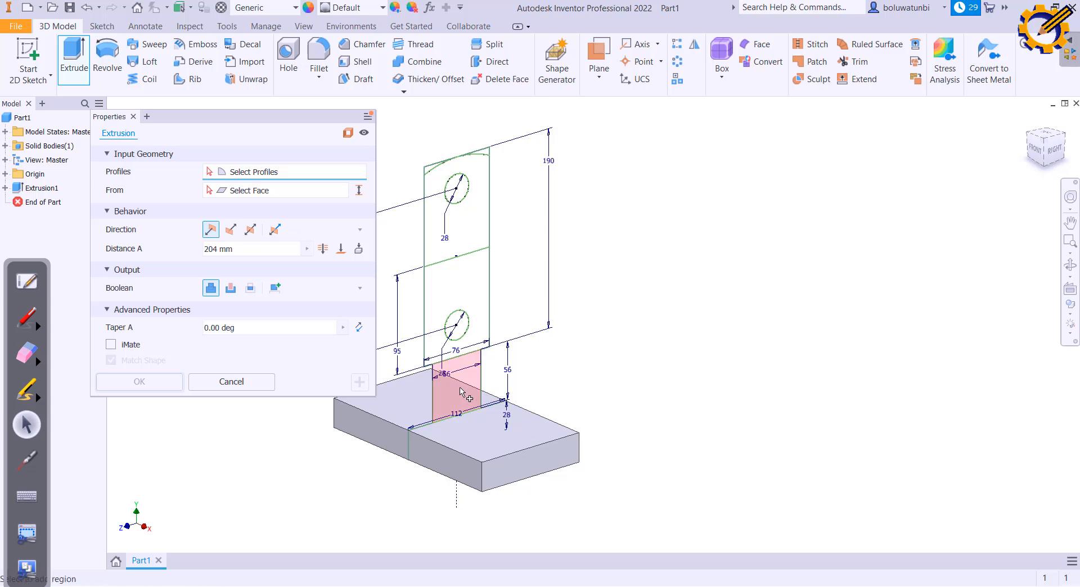
Check the neck depth in the crosshead drawing and extrude the neck profile 90 mm symmetrically in Inventor, joined to the base
key(alt+Tab)
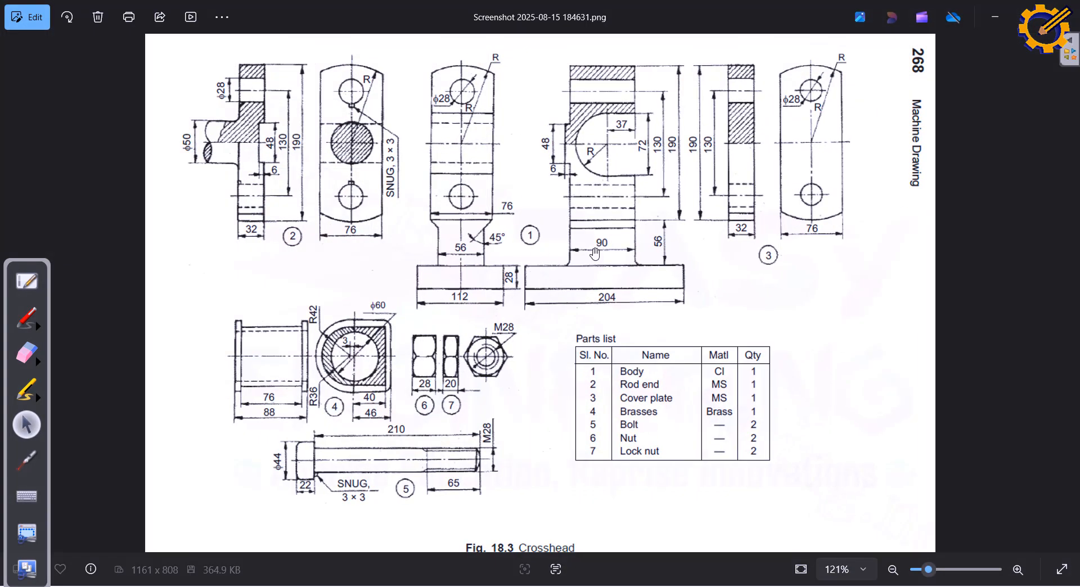
key(alt+Tab)
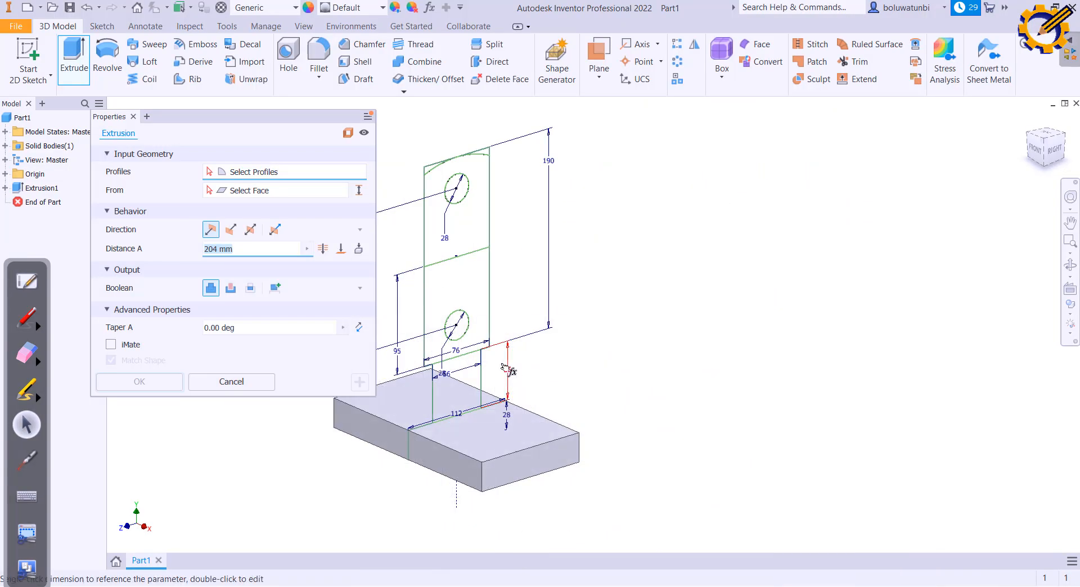
click(459, 387)
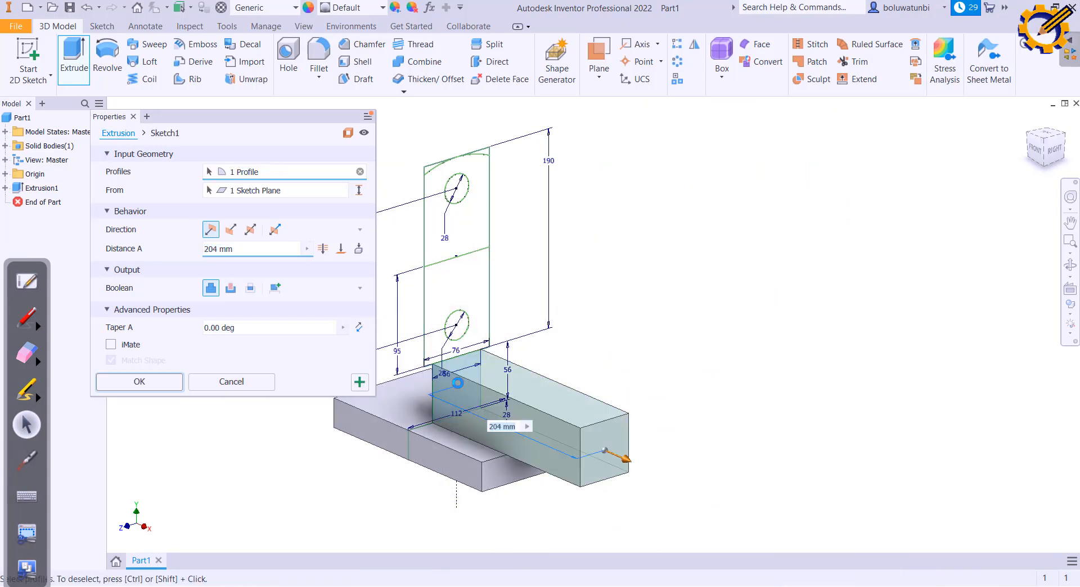
text(90)
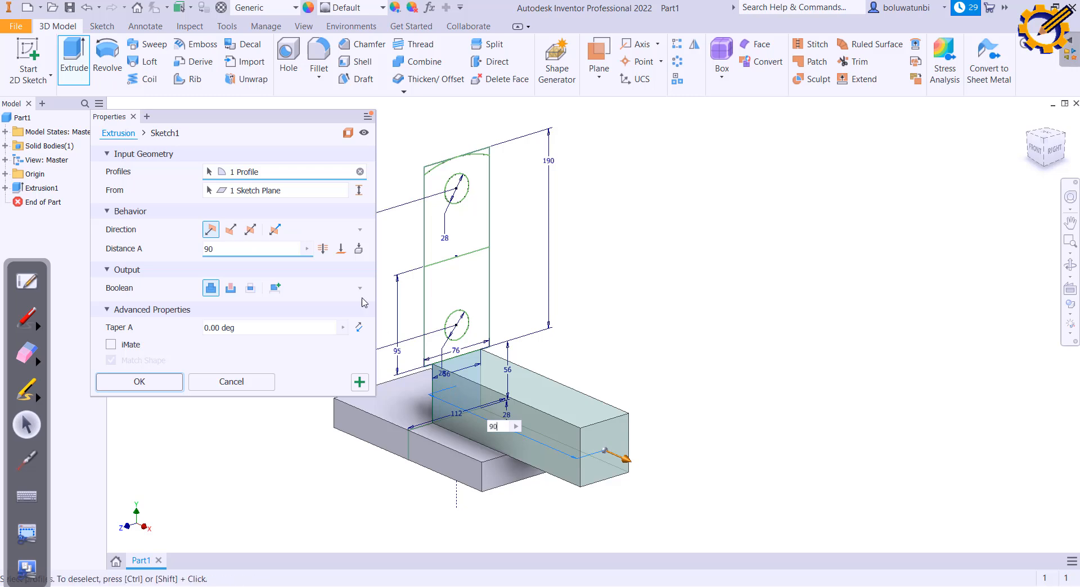
click(250, 230)
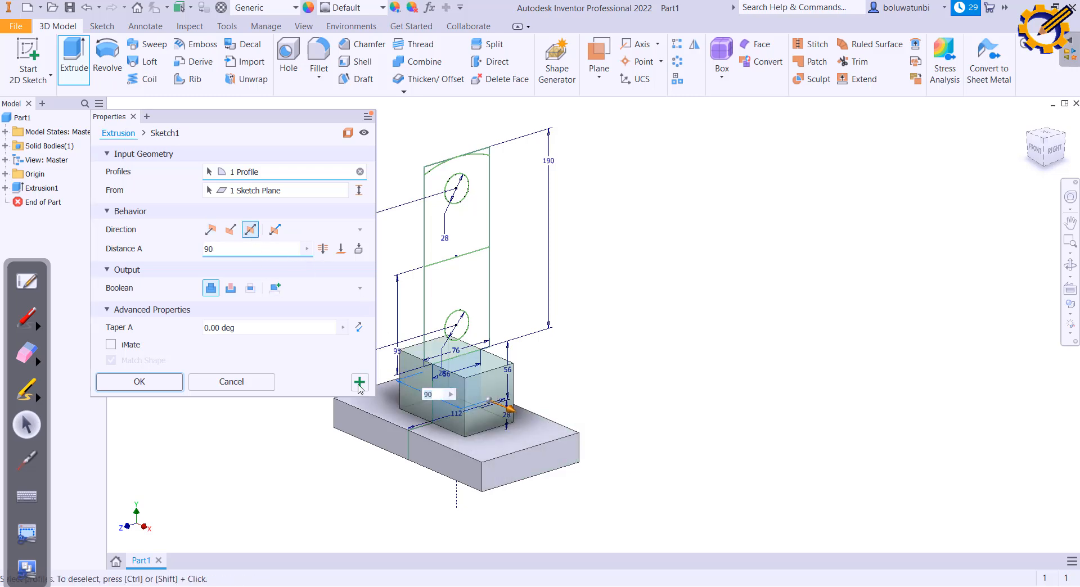
click(359, 382)
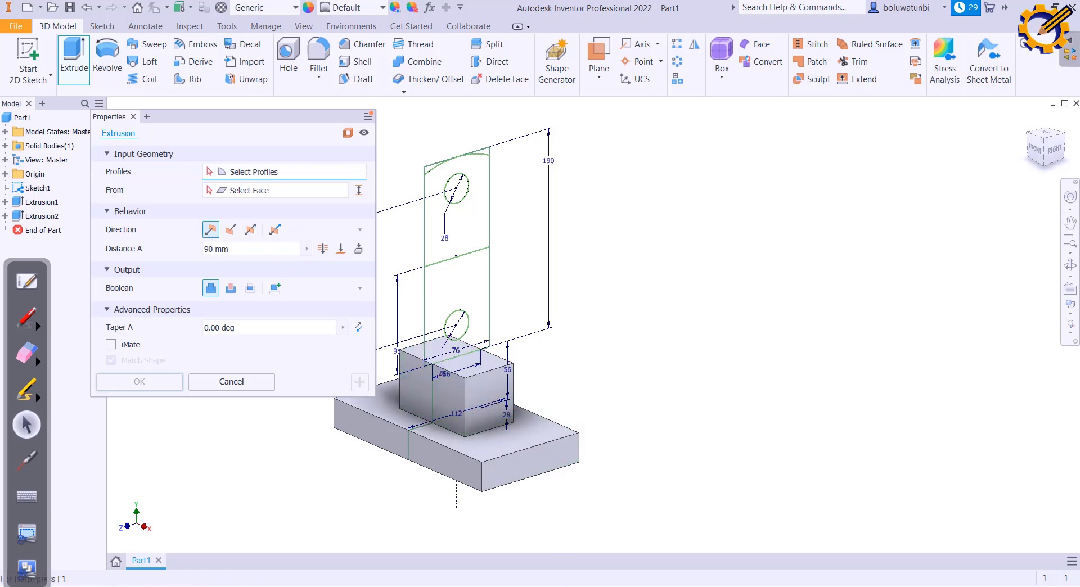
Check the drawing and extrude both halves of the upper block 90 mm symmetrically in Inventor, leaving the two circles open as holes
key(alt+Tab)
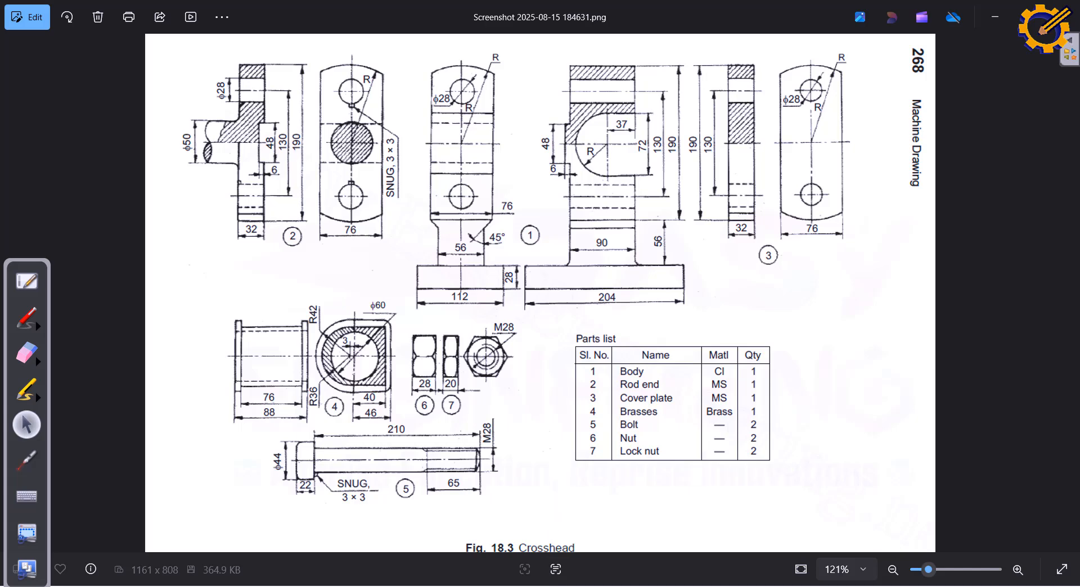
click(522, 585)
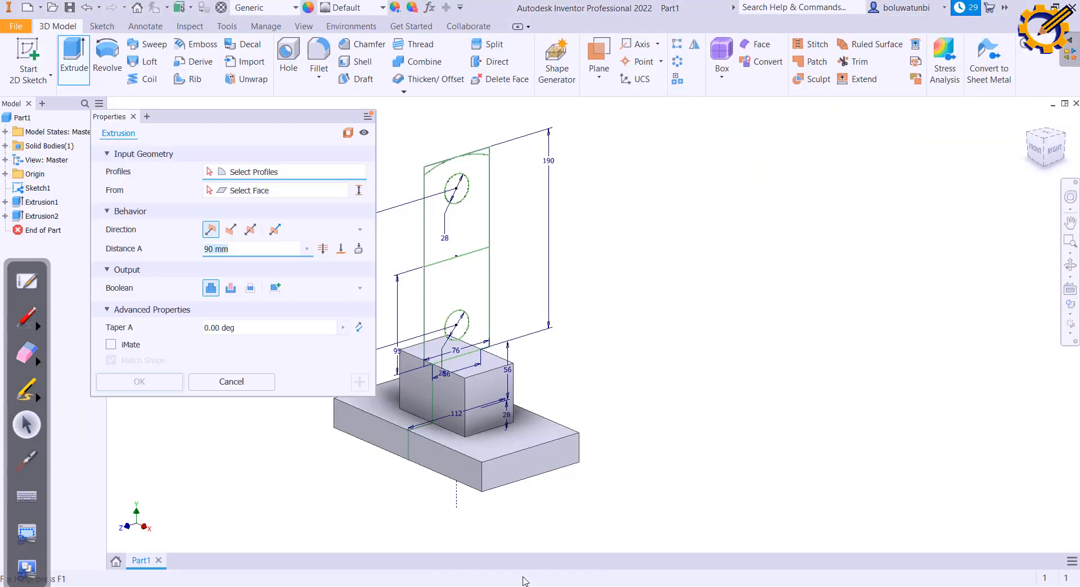
click(469, 267)
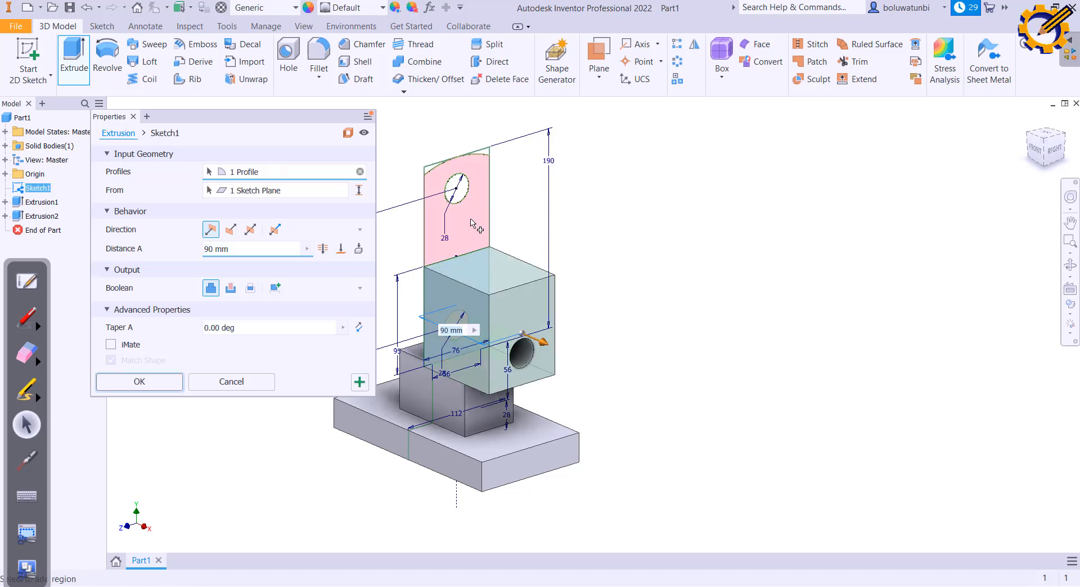
click(471, 220)
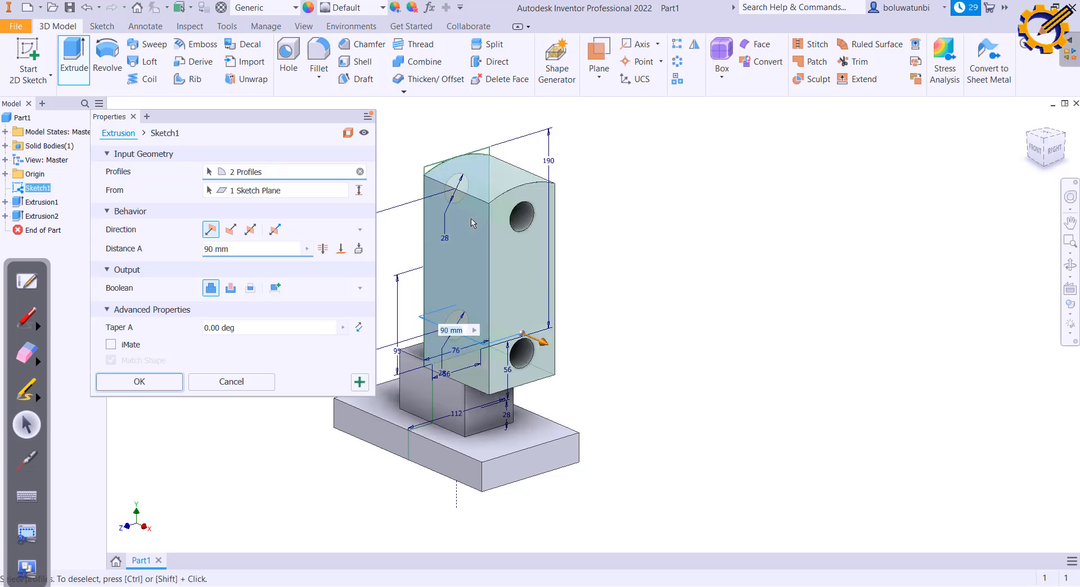
click(251, 229)
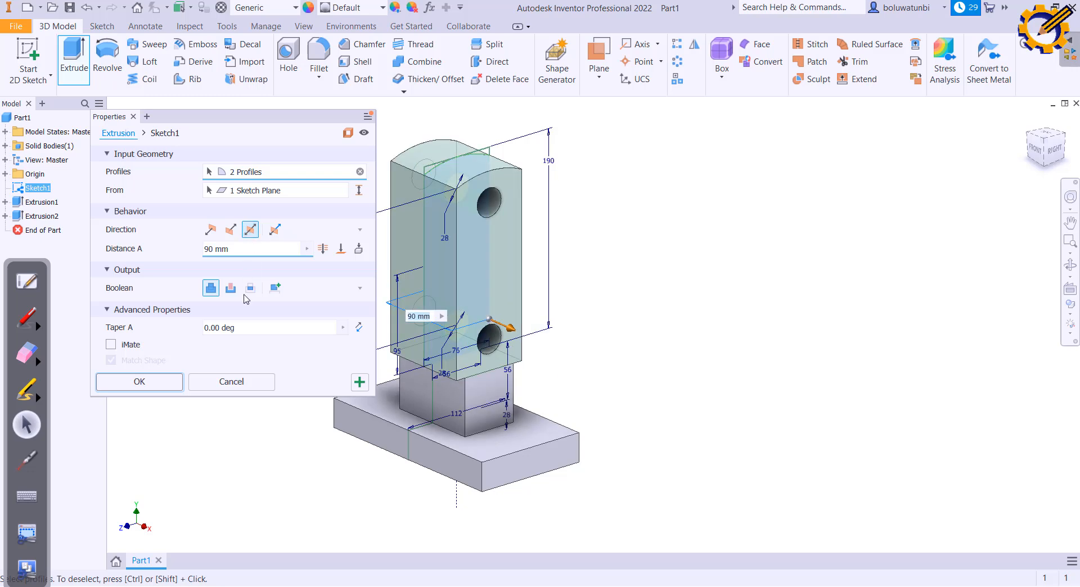
click(158, 385)
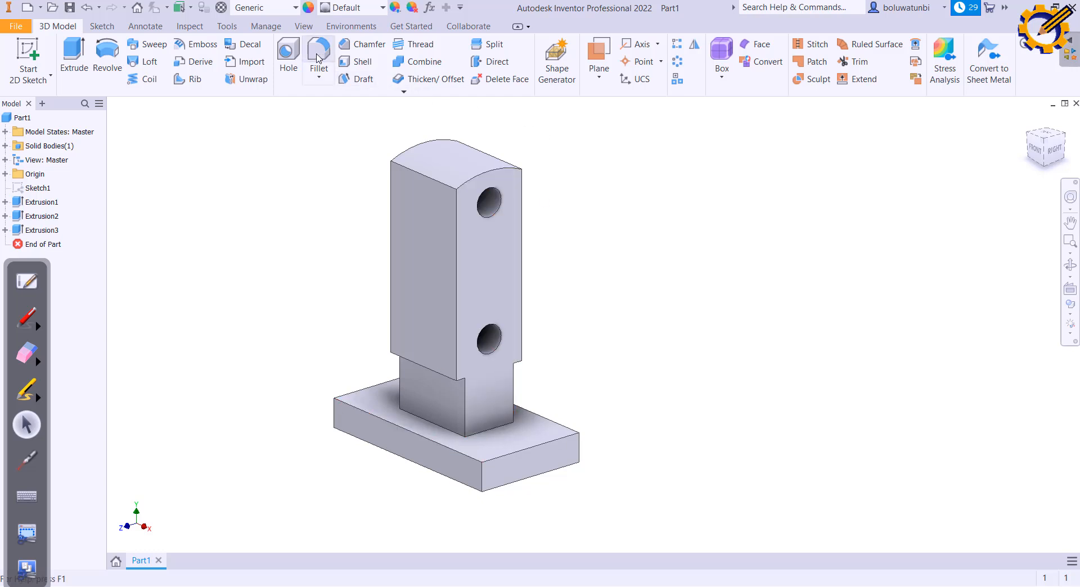
click(354, 45)
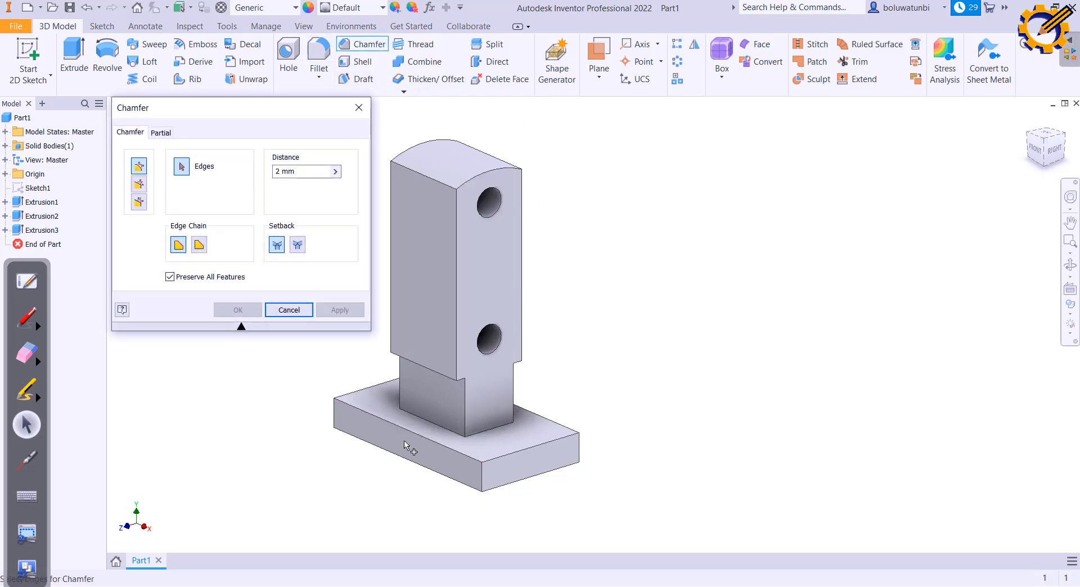
click(422, 370)
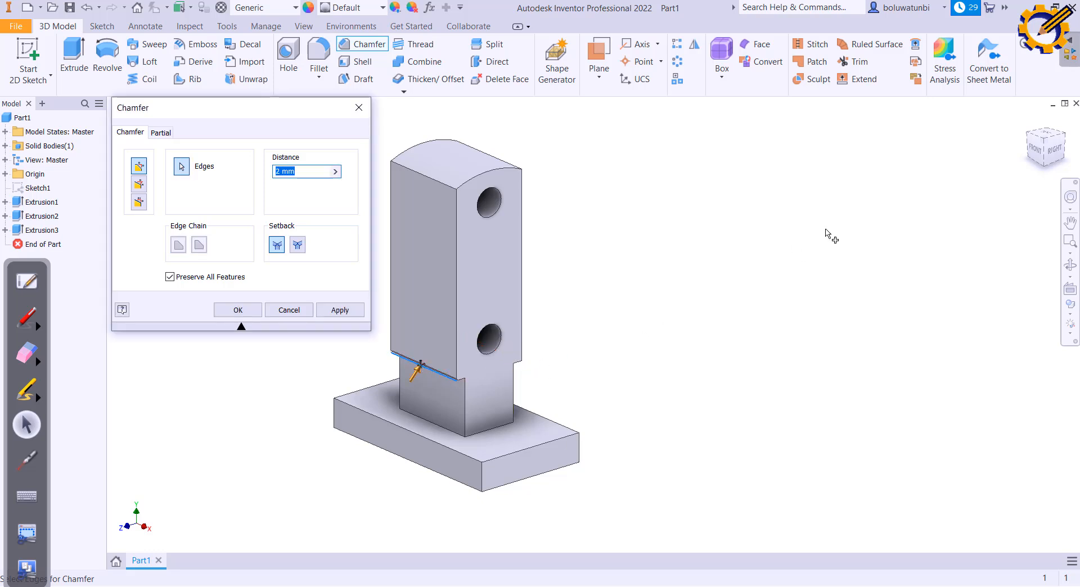
click(1055, 152)
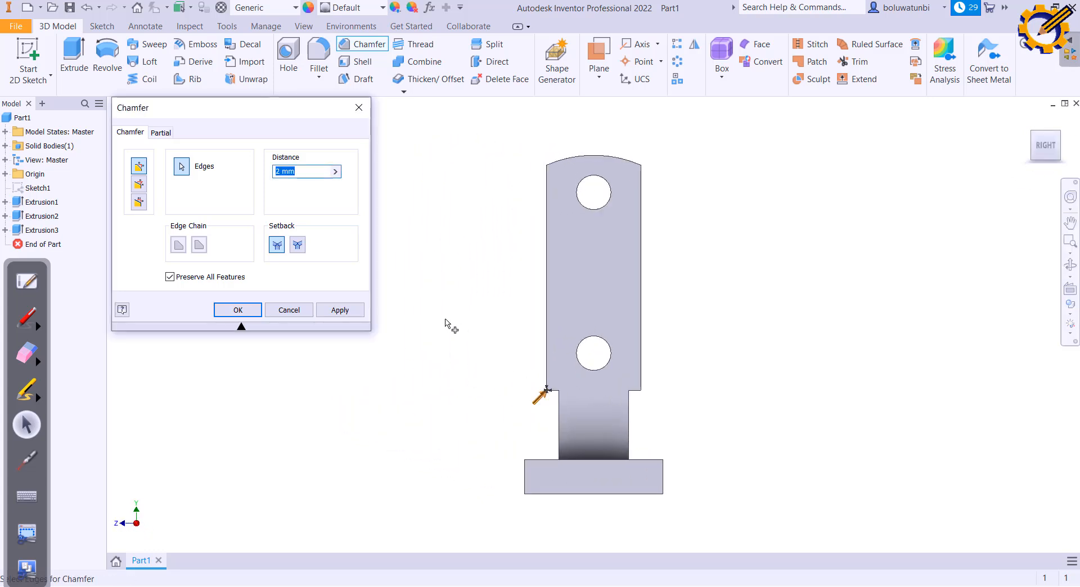
scroll(522, 360, down, 2)
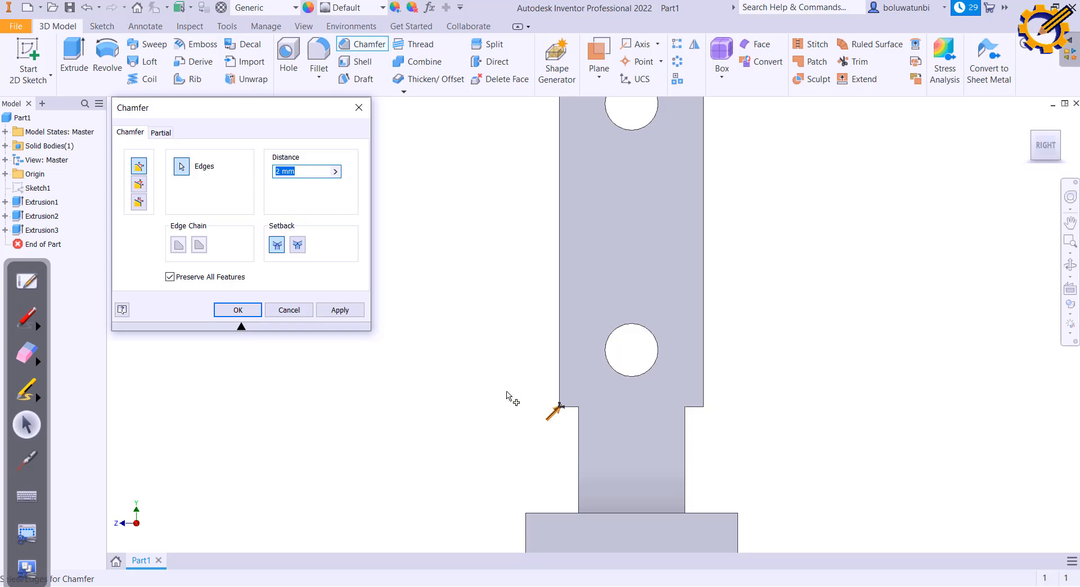
click(289, 310)
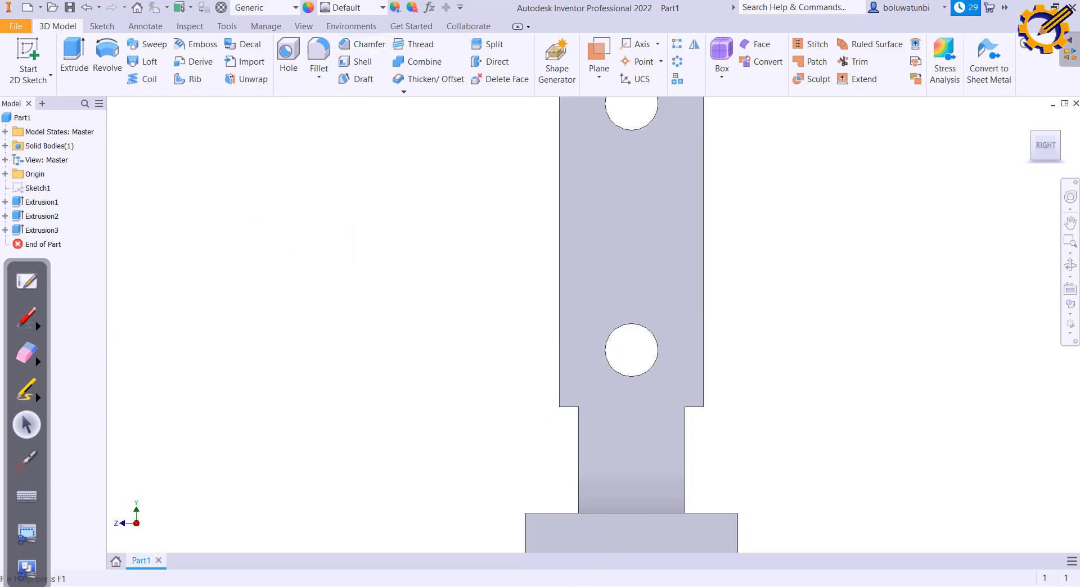
Check the chamfer in the drawing, reopen the body sketch in Inventor and draw a slanted line from the upper block's lower corner to the neck's edge
key(alt+Tab)
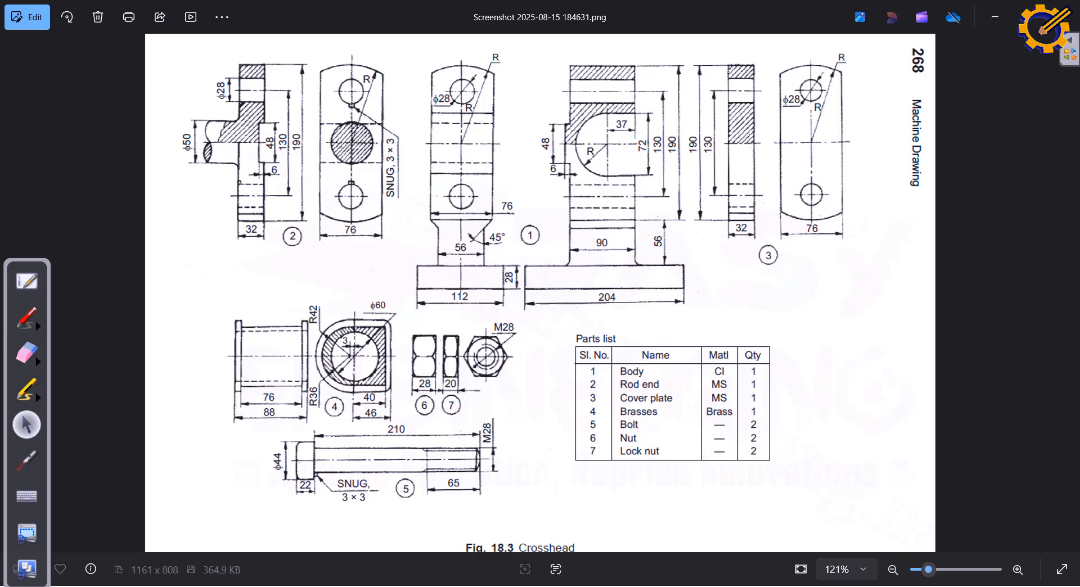
key(alt+Tab)
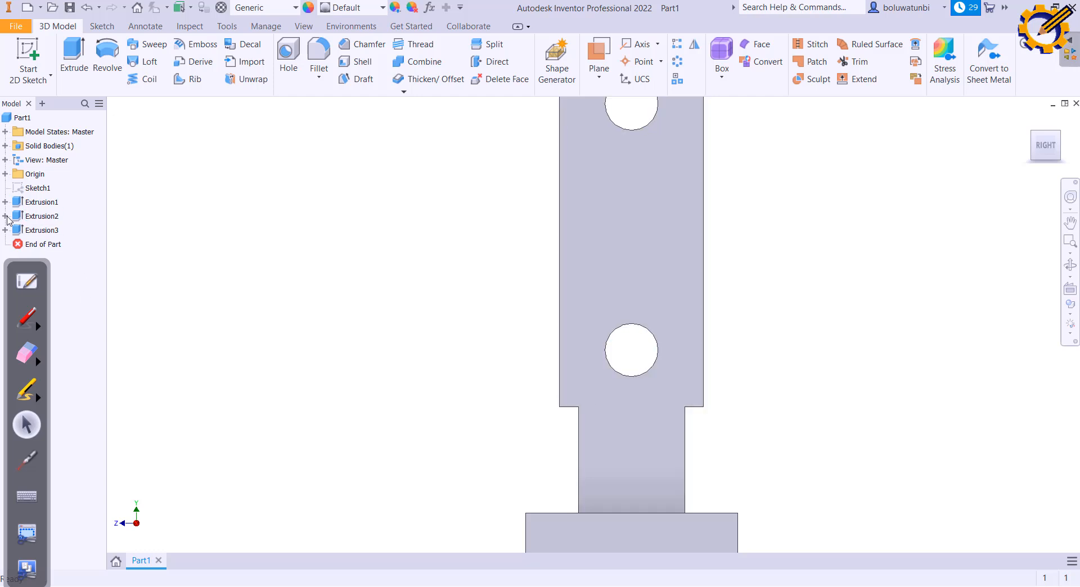
double_click(37, 189)
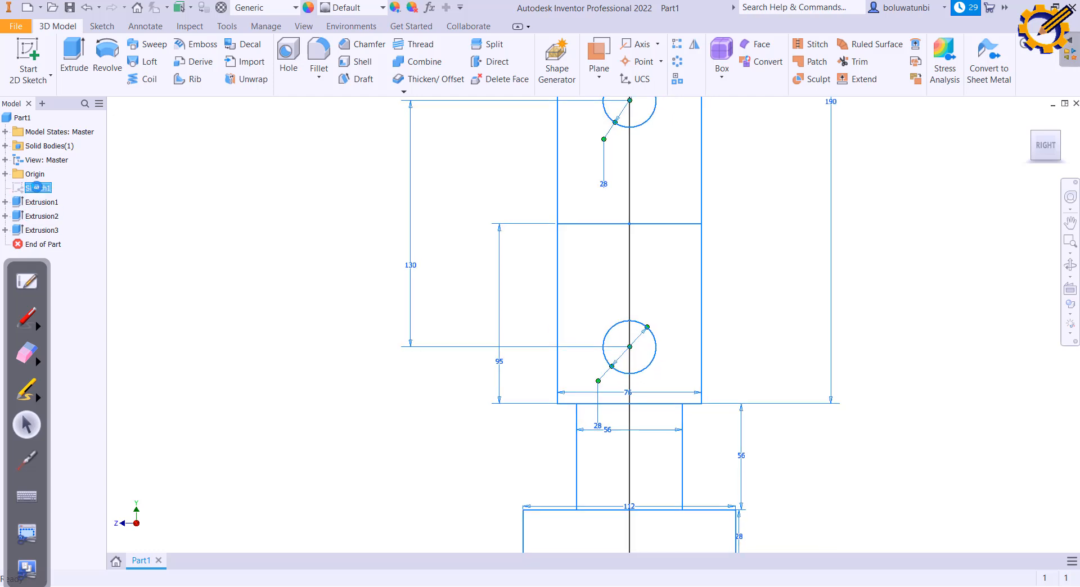
click(75, 55)
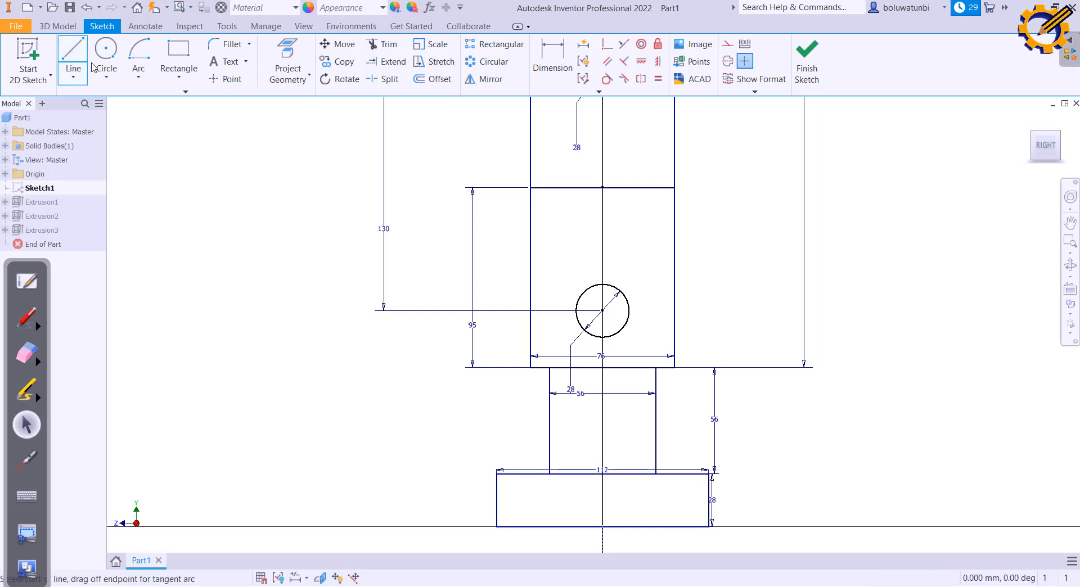
click(531, 368)
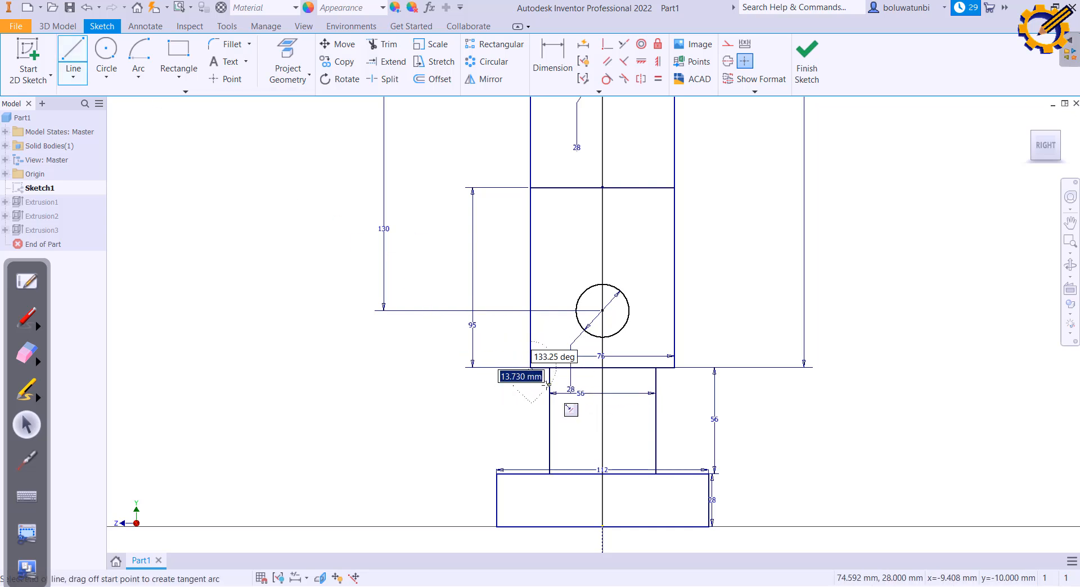
click(549, 390)
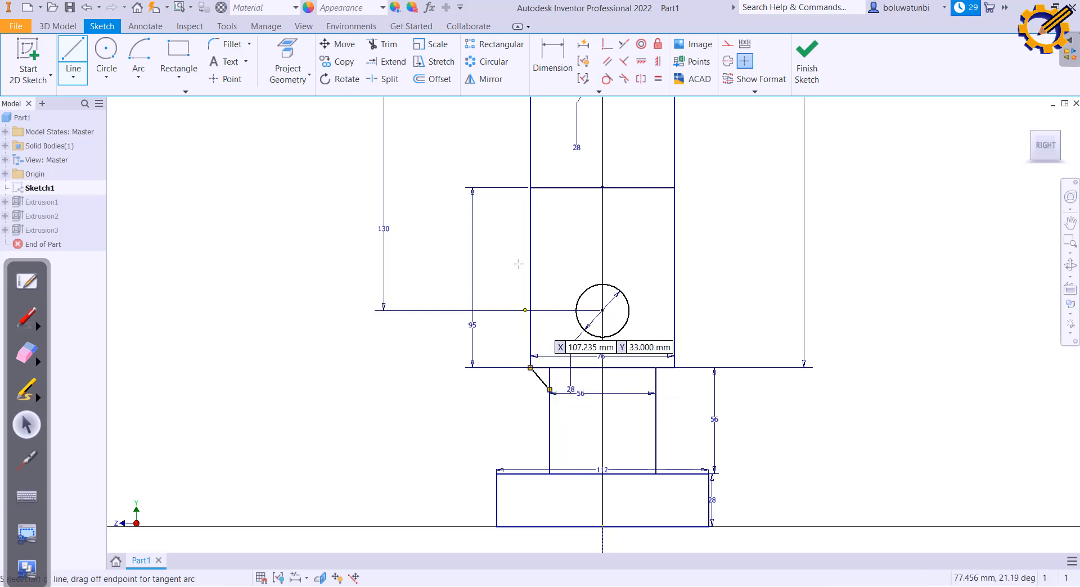
Dimension the angle between the slanted line and the neck's vertical edge and set it to 45 degrees
click(551, 79)
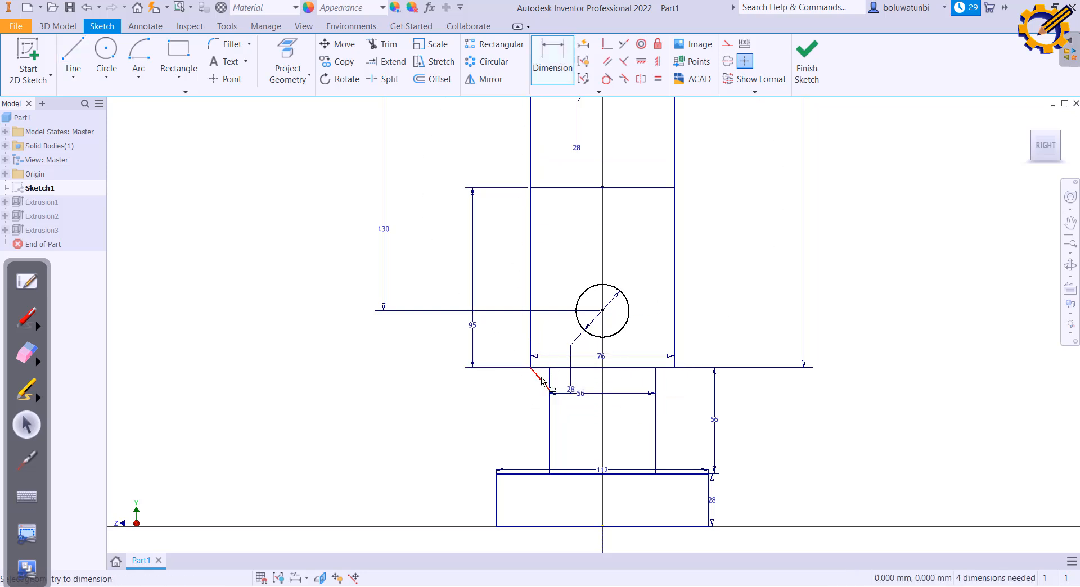
click(540, 379)
click(550, 396)
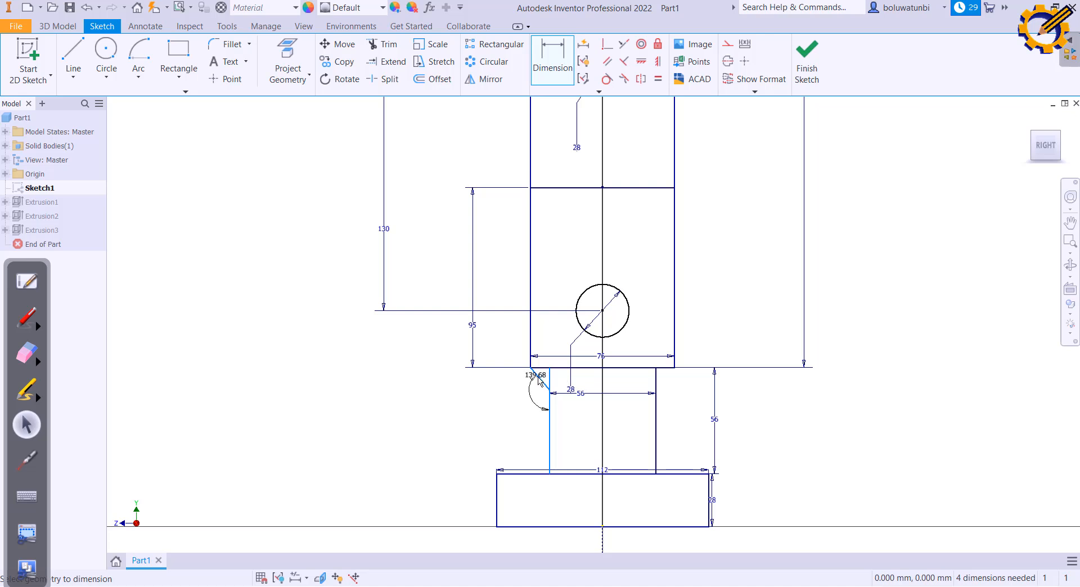
click(539, 348)
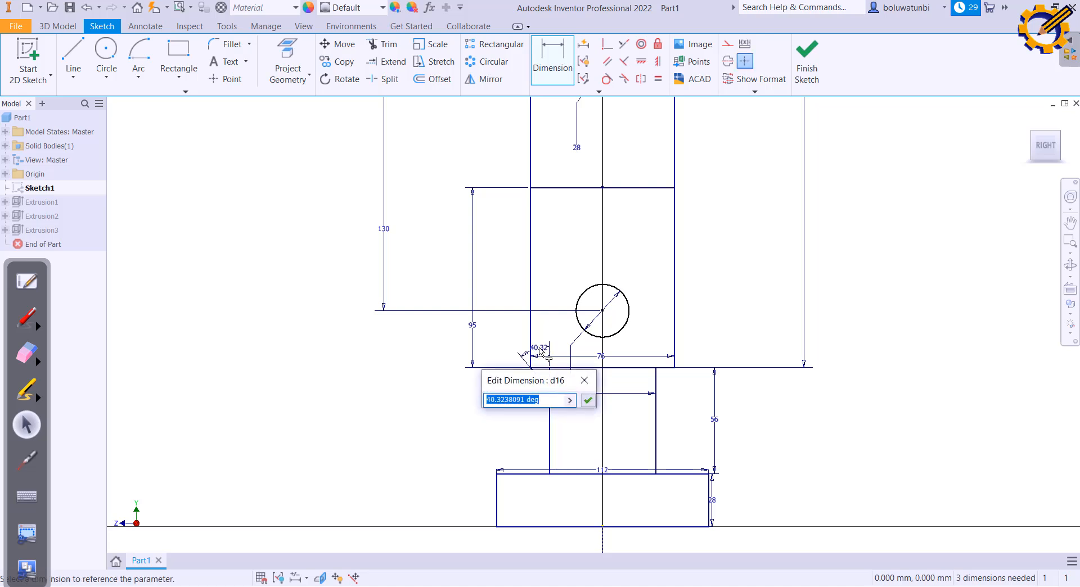
text(45)
key(Return)
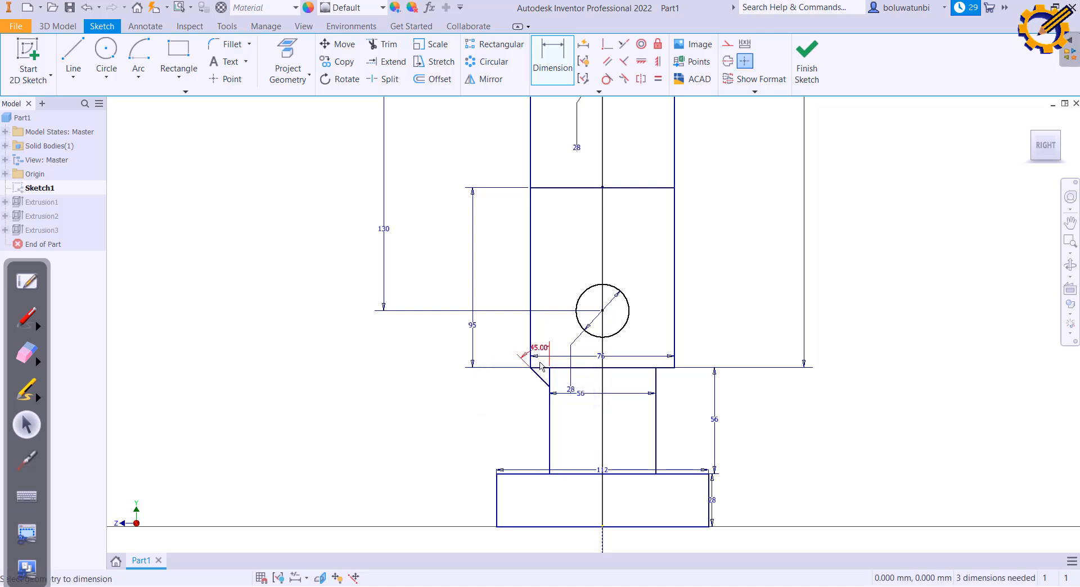
Mirror the slanted 45-degree line about the sketch's vertical centre line to the neck's other side and finish the sketch
click(503, 79)
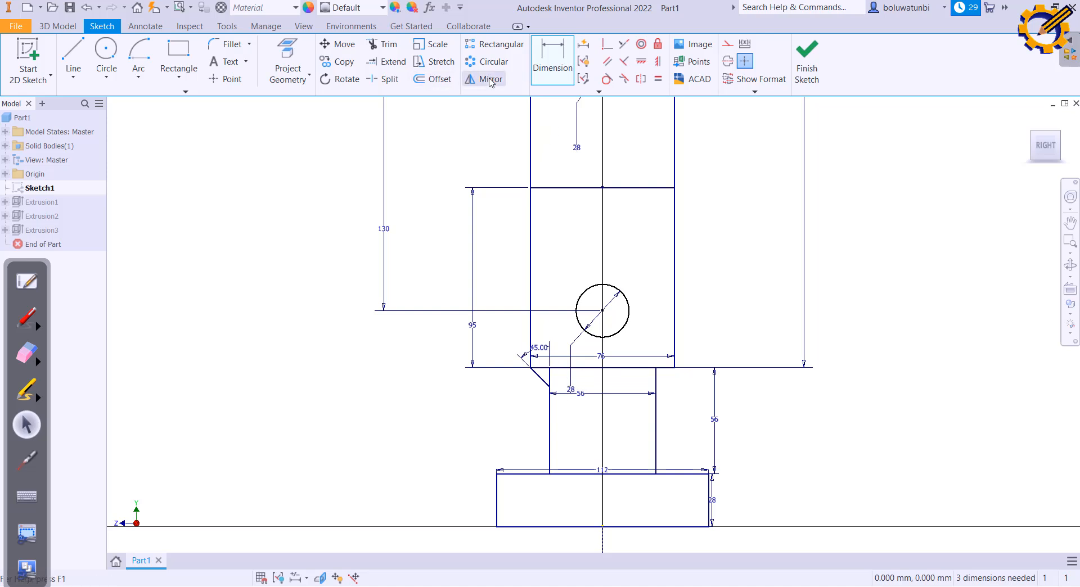
click(541, 382)
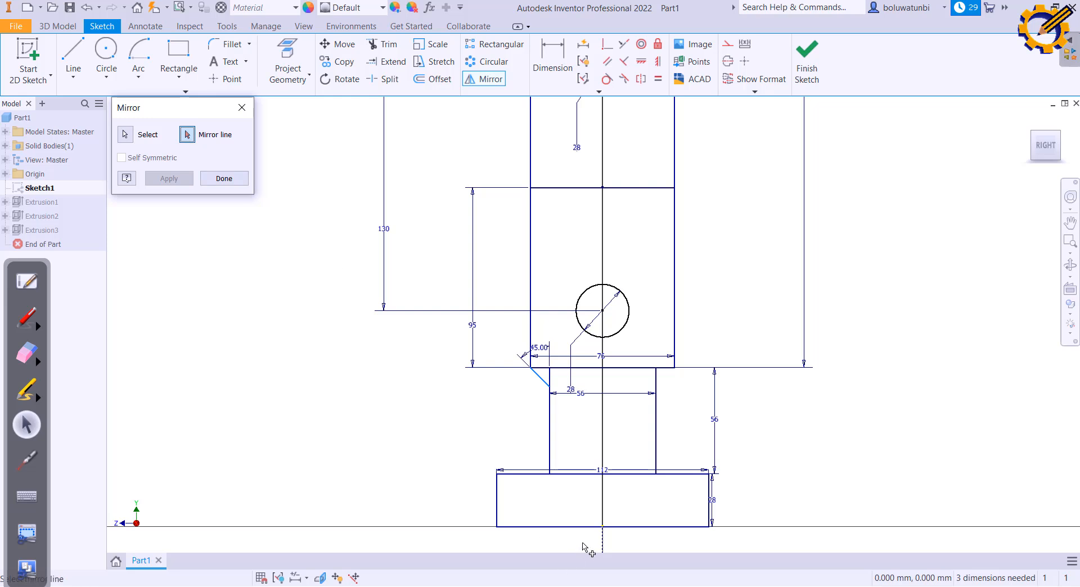
click(603, 541)
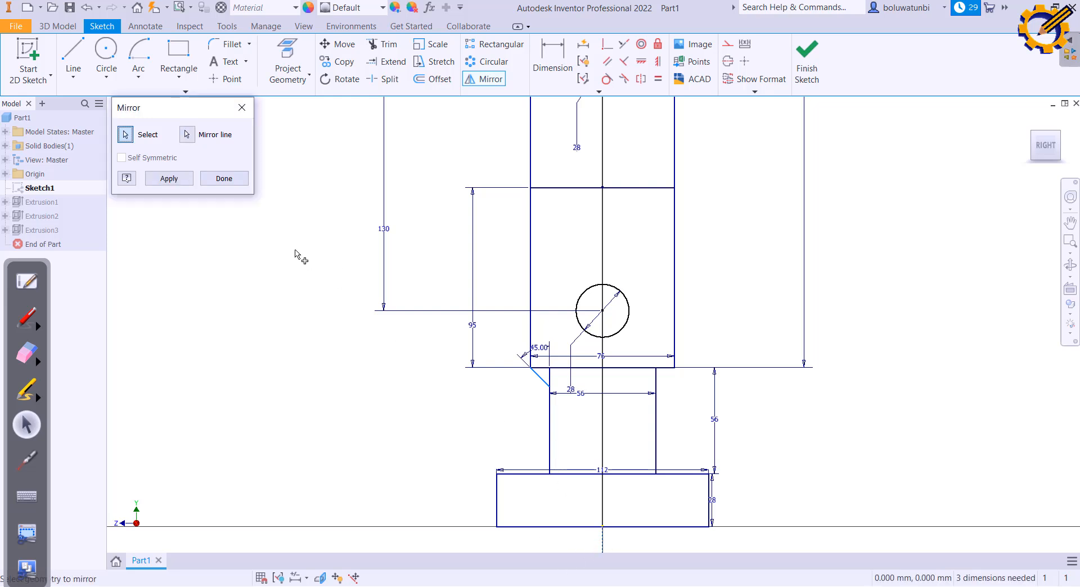
click(168, 178)
click(222, 178)
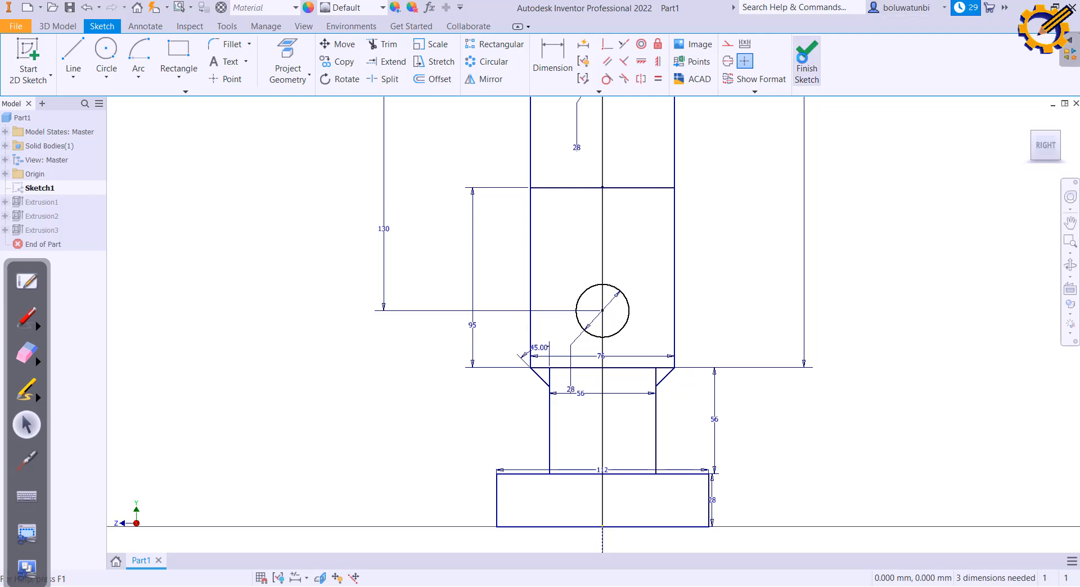
click(806, 62)
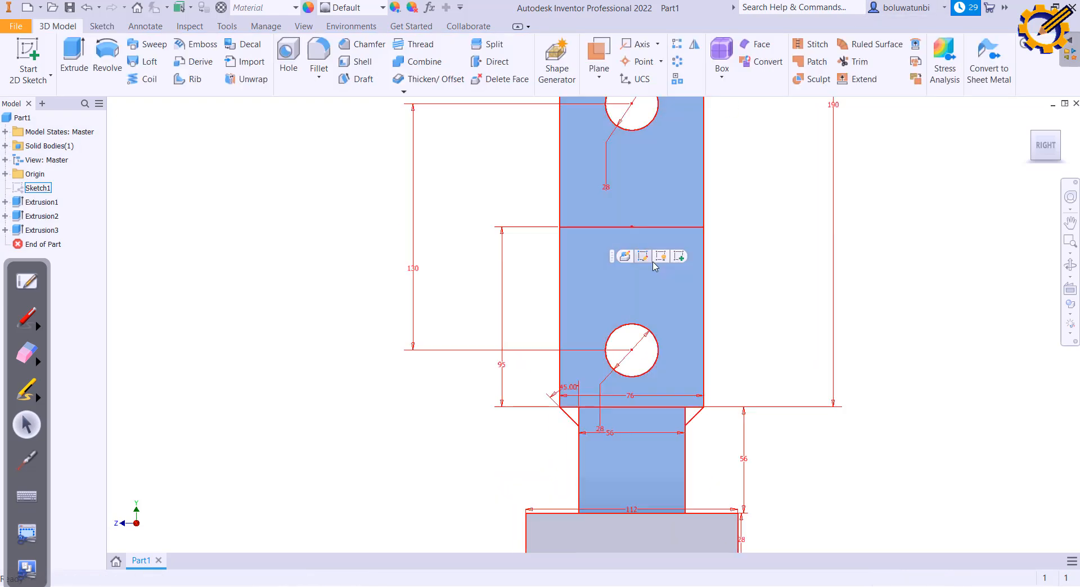
Show the body sketch and edit the upper block's extrusion, adding the two triangular regions beside the neck to its profiles
click(662, 258)
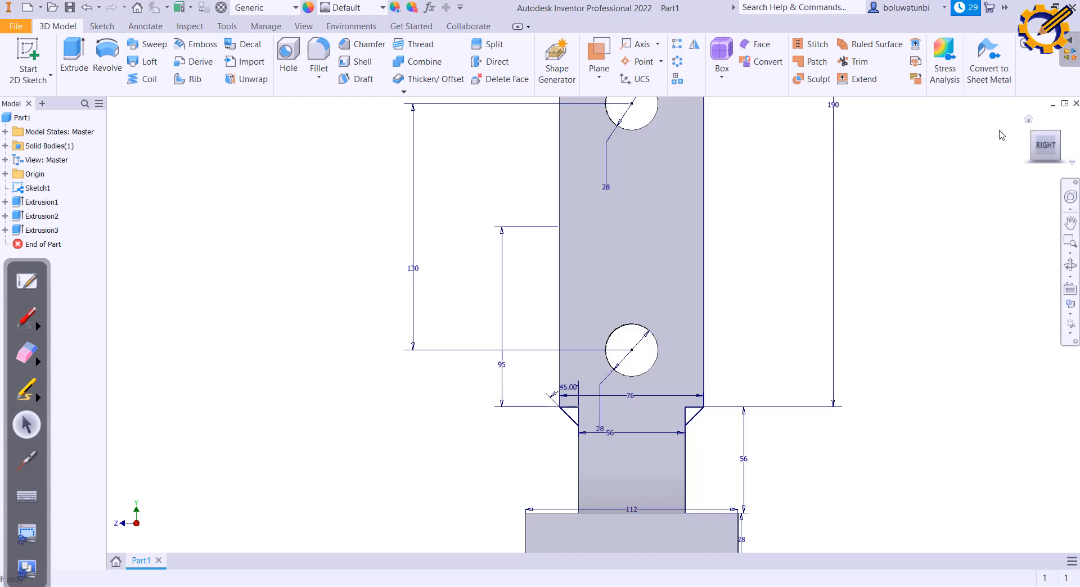
click(1034, 137)
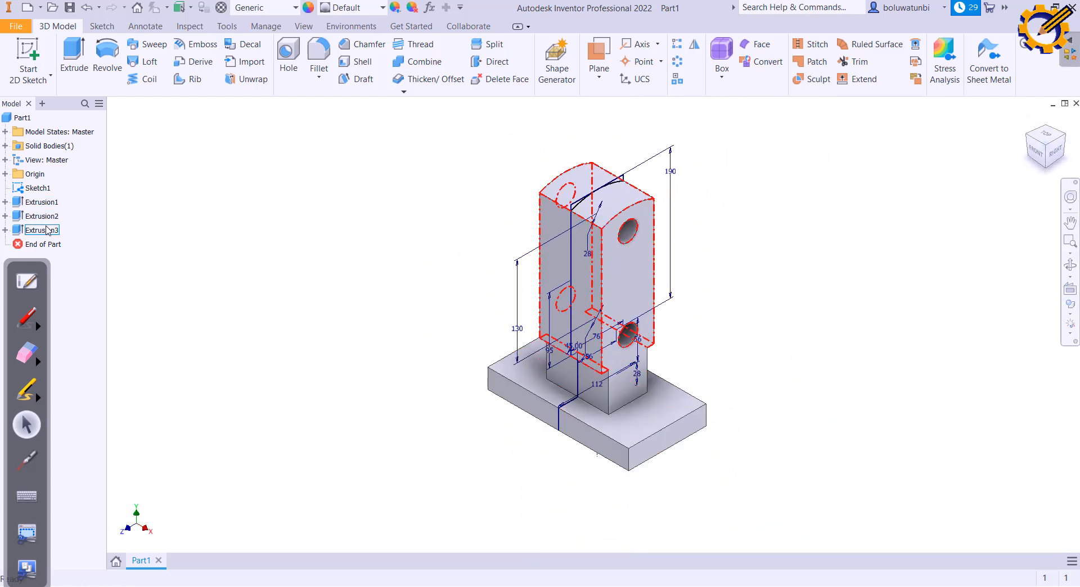
double_click(48, 230)
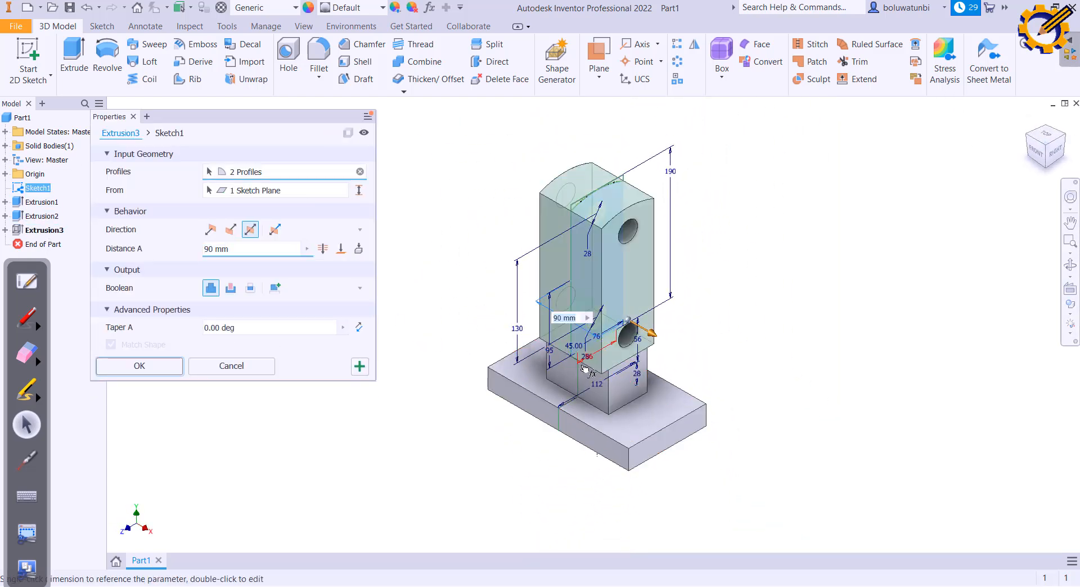
click(1056, 155)
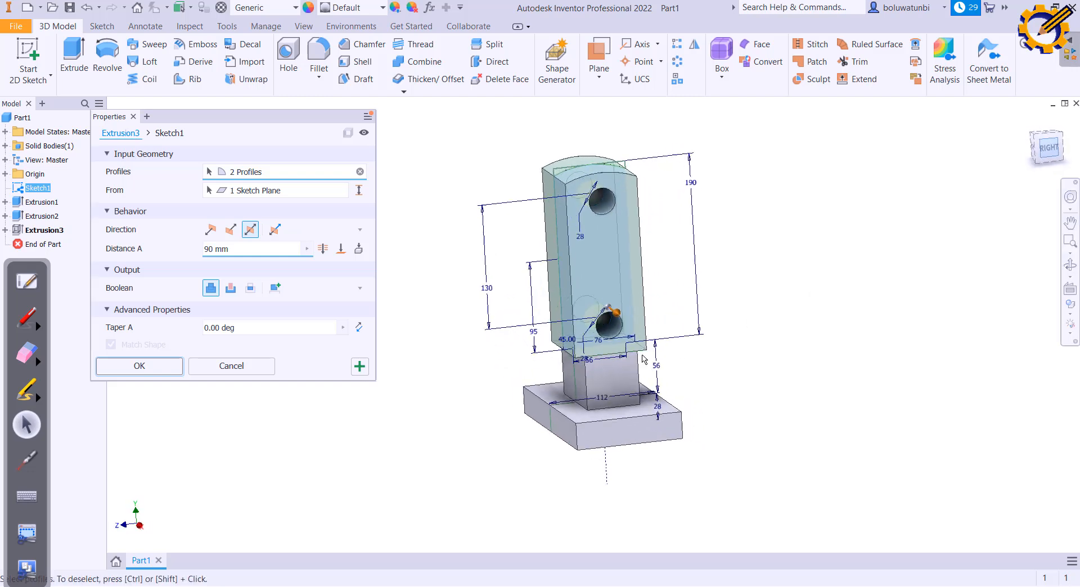
scroll(563, 360, up, 4)
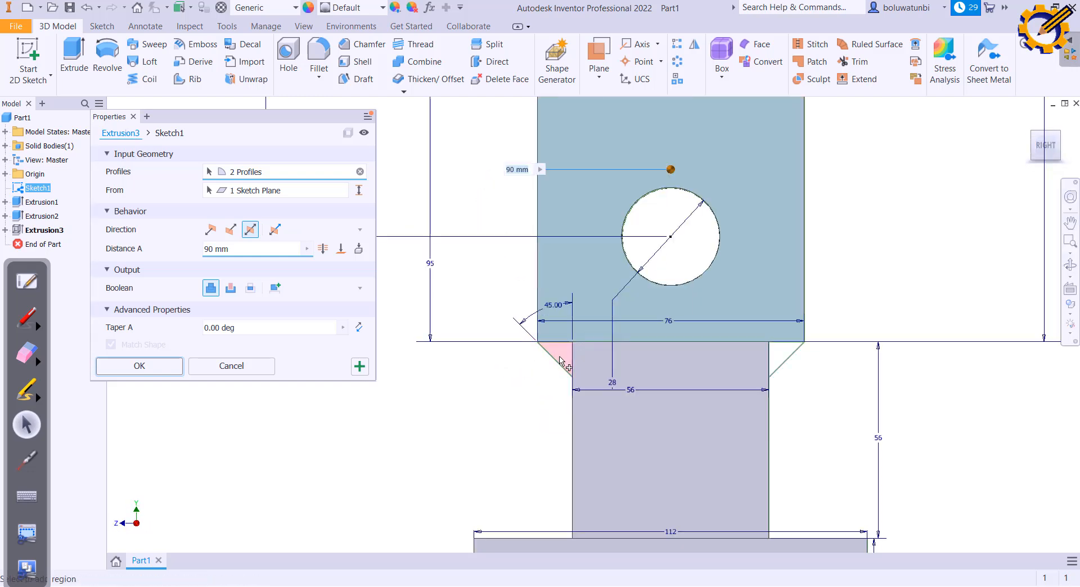
click(561, 361)
click(779, 355)
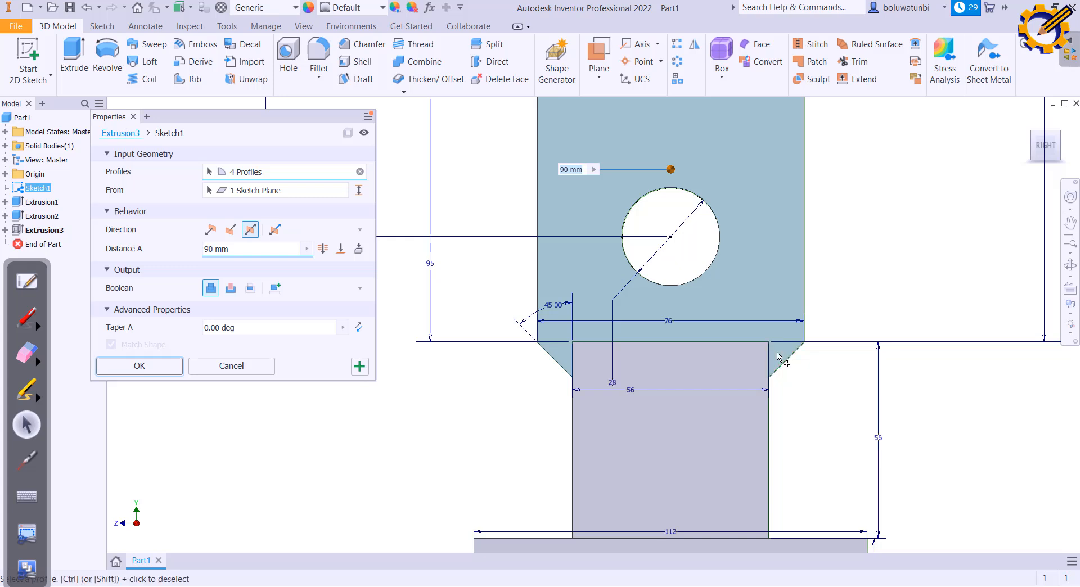
click(160, 366)
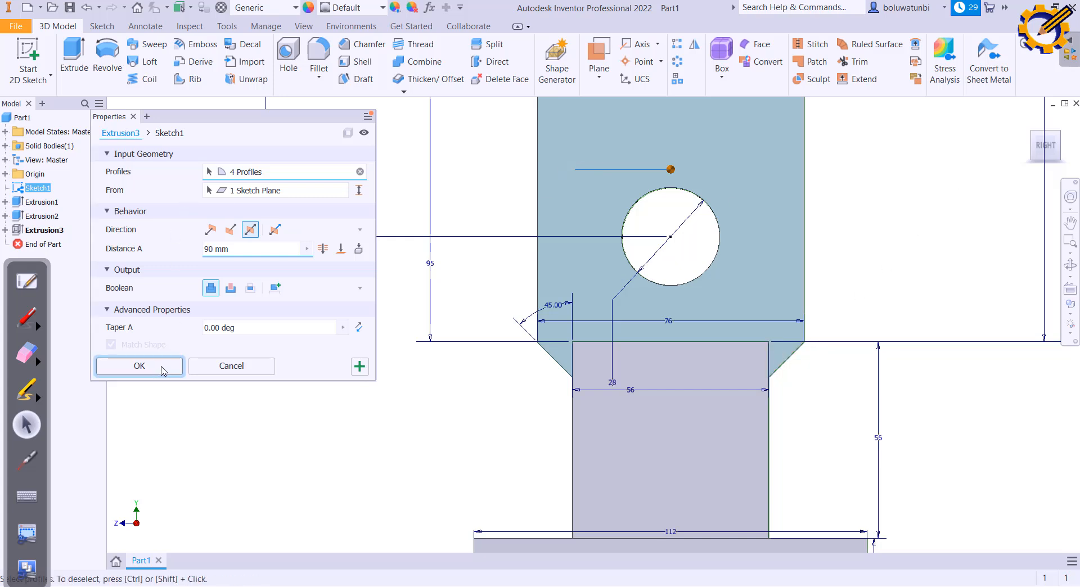
Hide the body sketch and show the part in isometric view
click(663, 167)
click(657, 162)
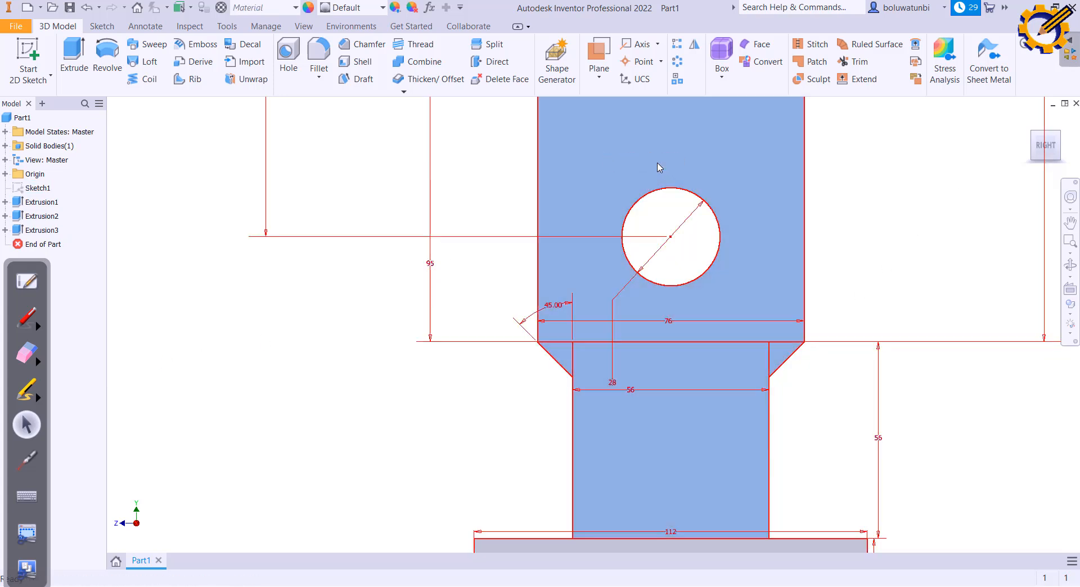
click(1040, 140)
drag(671, 342, 637, 357)
key(Escape)
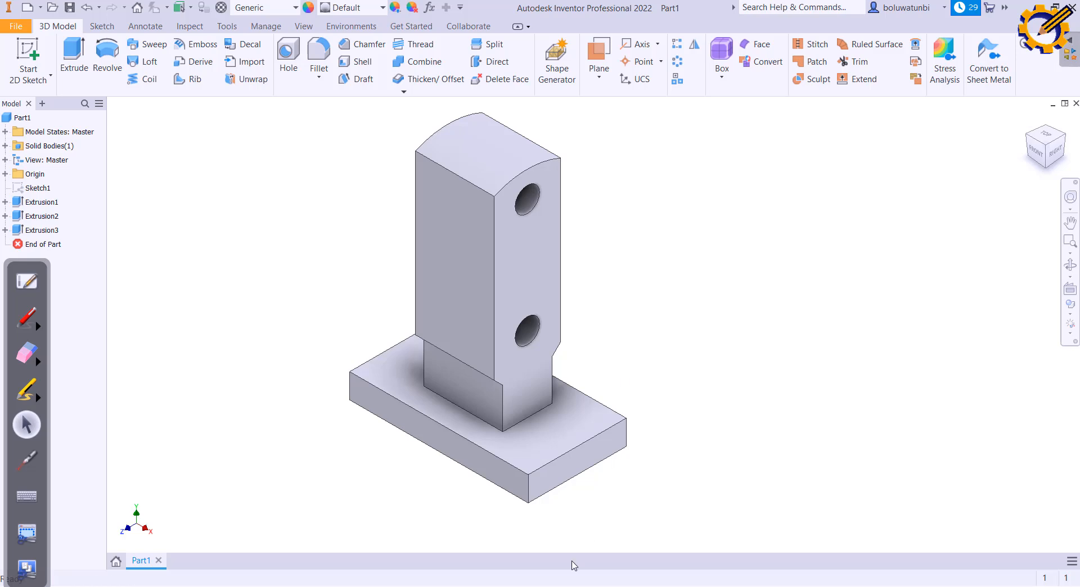
Examine the body's sectioned view with the rounded opening in the crosshead drawing, comparing it with the part's front view in Inventor
key(alt+Tab)
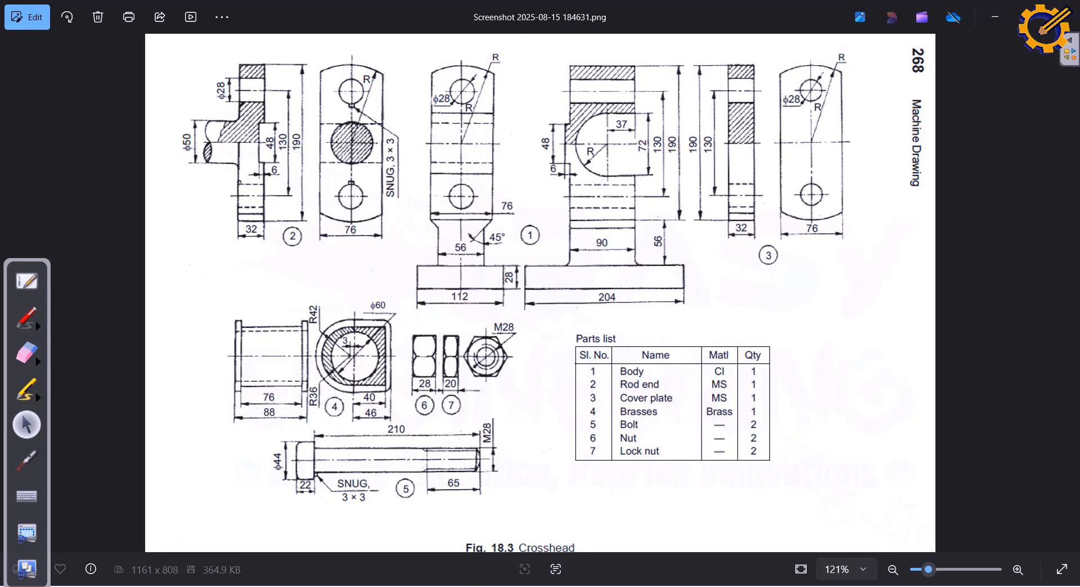
key(alt+Tab)
key(alt+Tab)
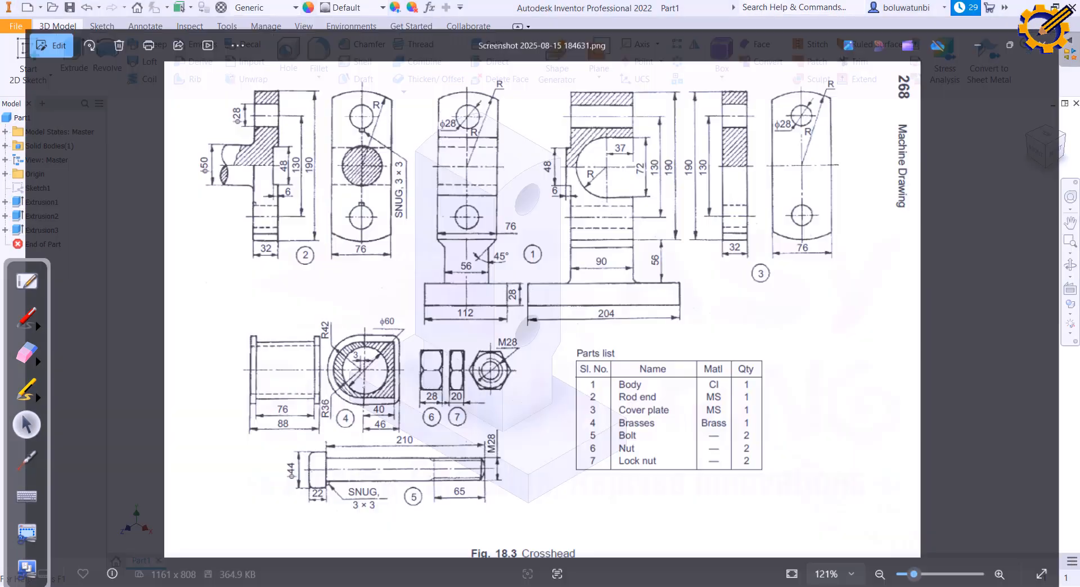
key(alt+Tab)
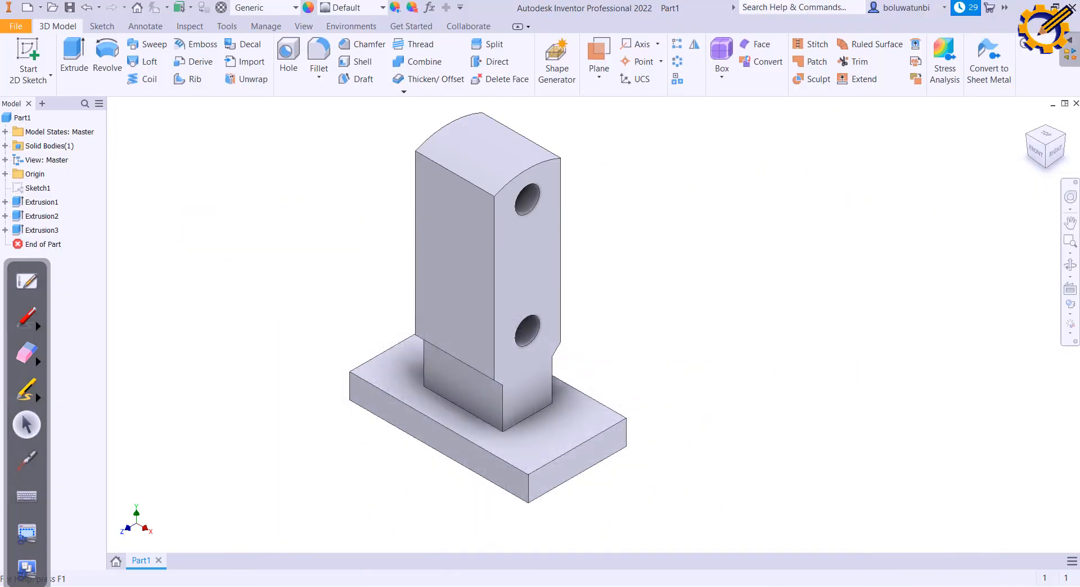
click(1036, 152)
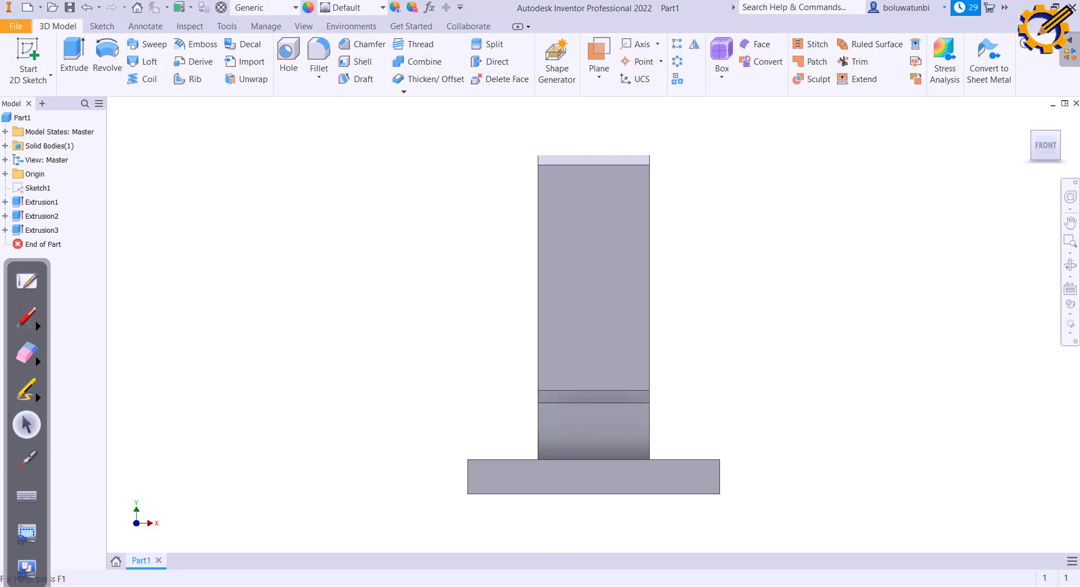
key(alt+Tab)
key(alt+Tab)
click(619, 282)
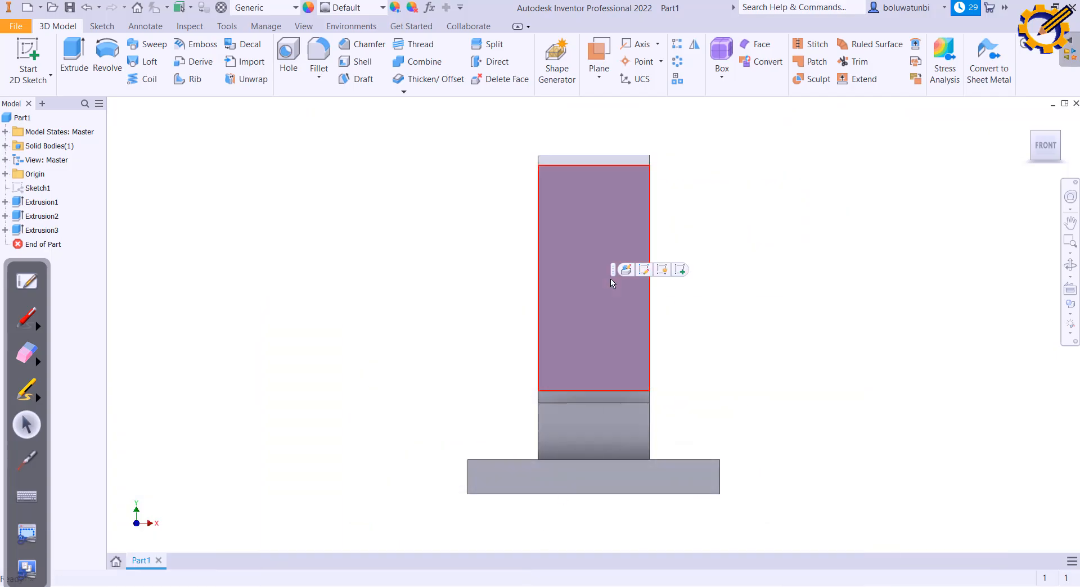
click(668, 271)
mouse_move(613, 209)
middle_down()
mouse_move(559, 352)
mouse_move(559, 342)
middle_up()
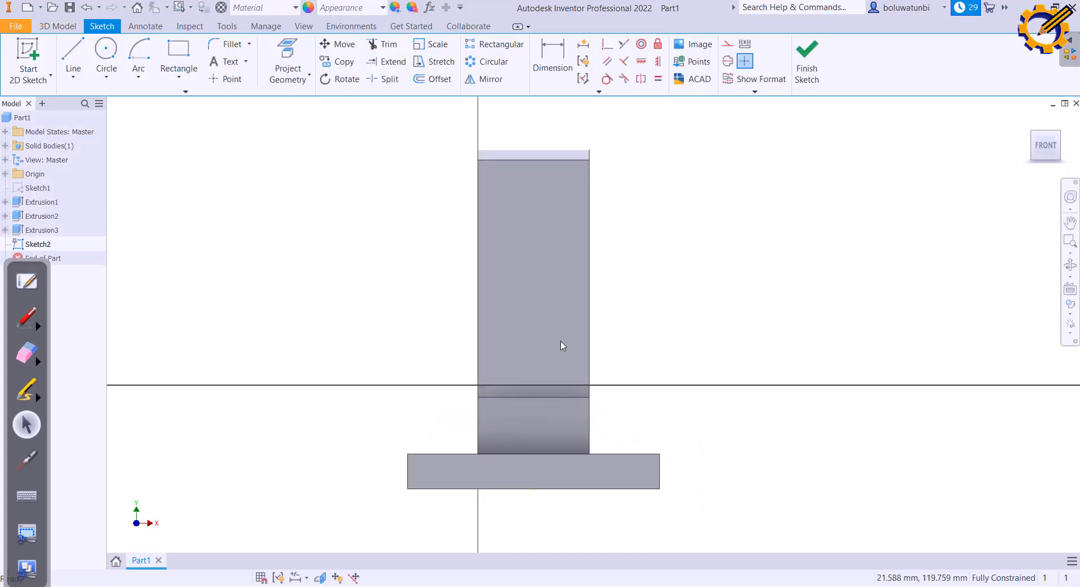
key(F7)
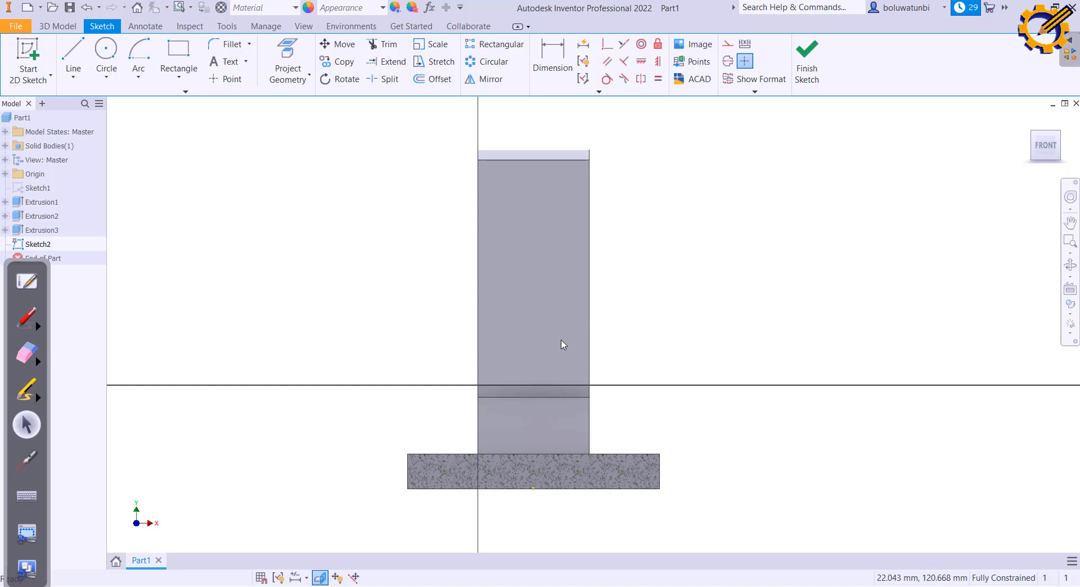
key(ctrl+z)
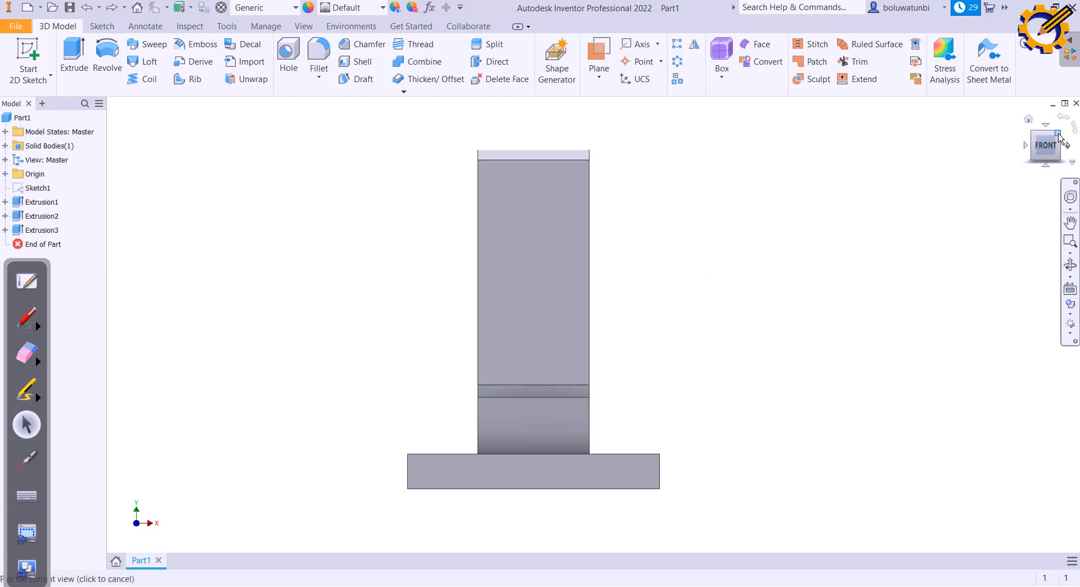
Start a sketch on the XY origin plane from the front, with sliced graphics, and project the part's cut edges into it
click(1059, 135)
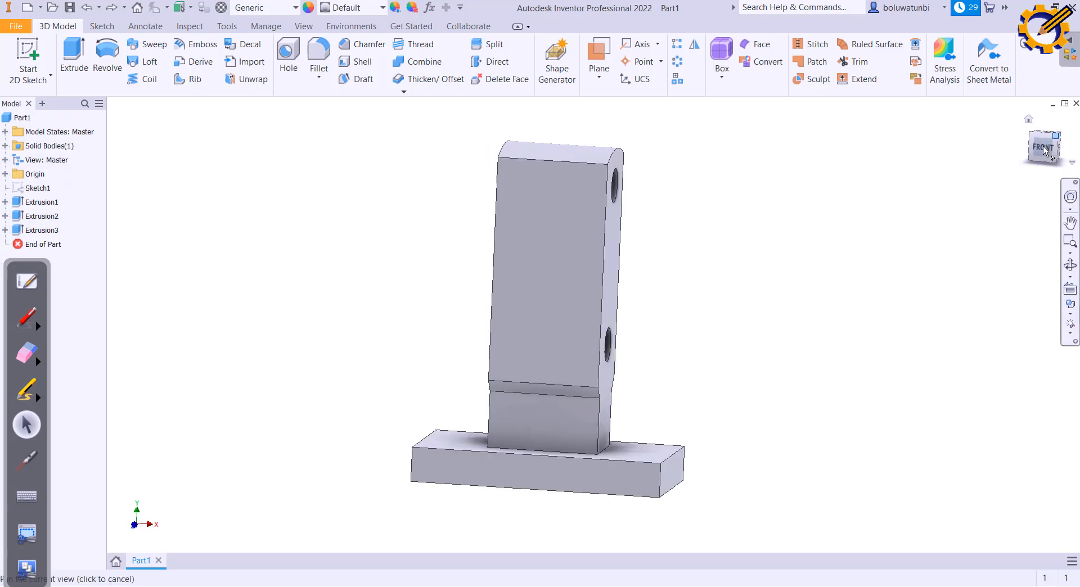
click(5, 174)
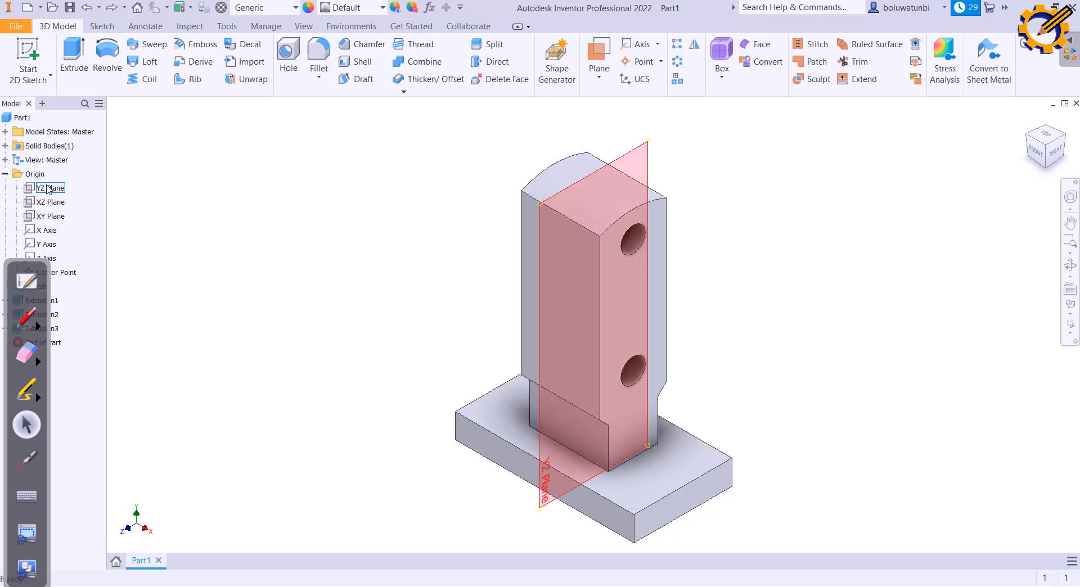
click(50, 218)
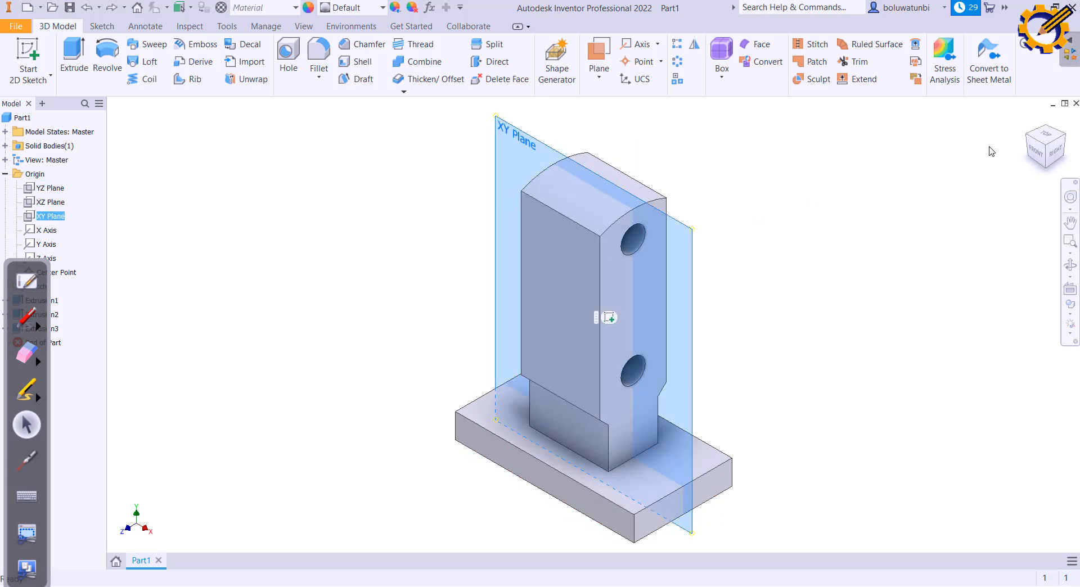
click(1055, 158)
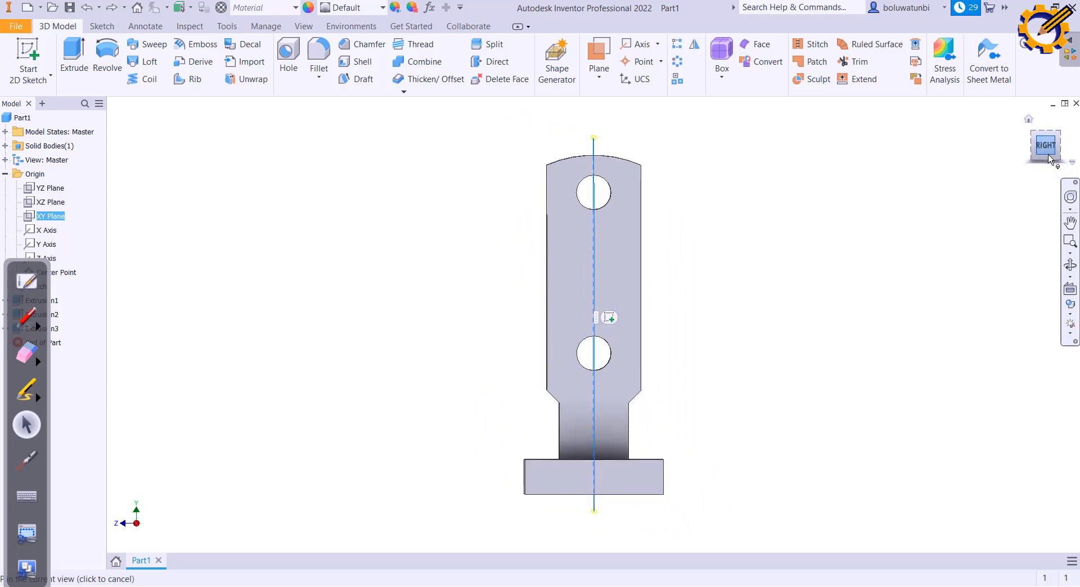
click(1024, 147)
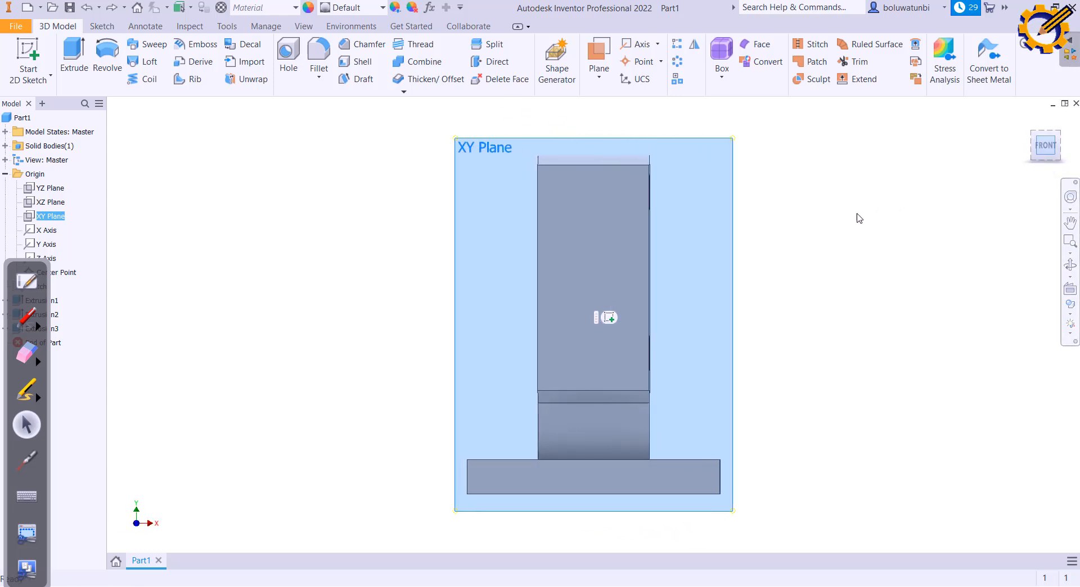
click(609, 318)
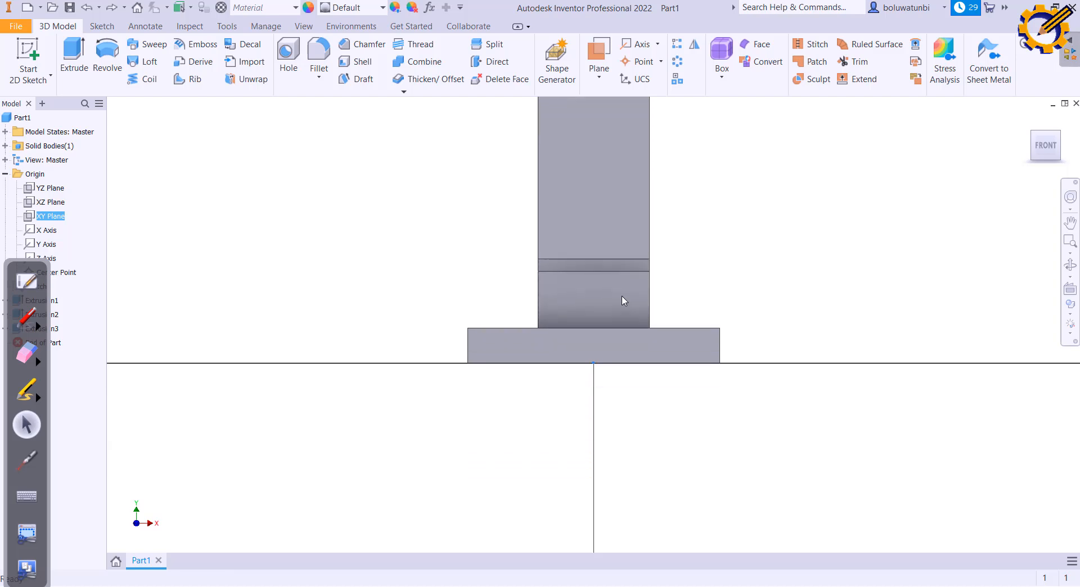
mouse_move(677, 204)
middle_down()
mouse_move(671, 375)
mouse_move(664, 334)
middle_up()
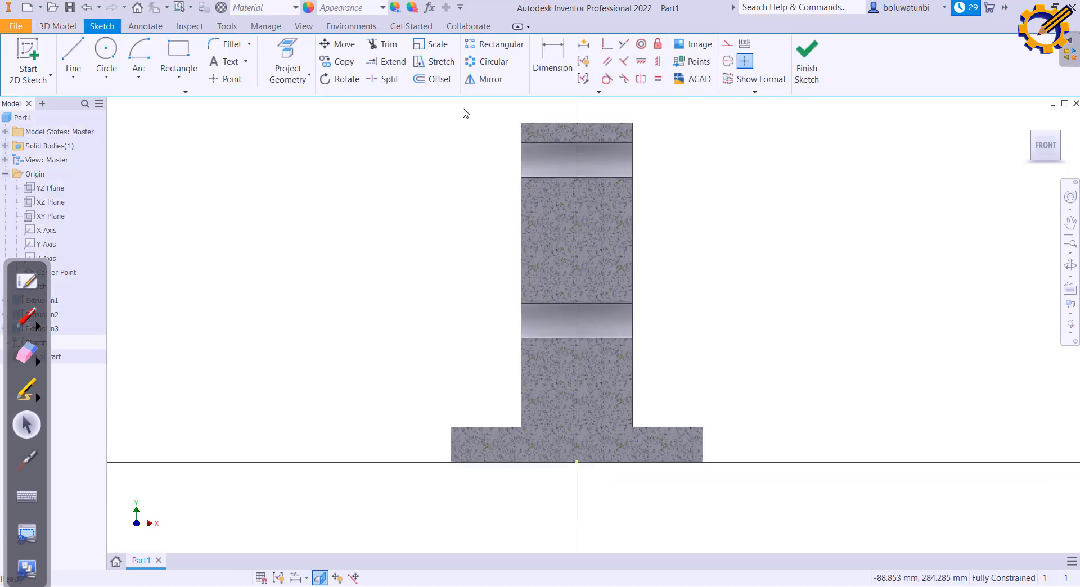
click(290, 79)
click(267, 133)
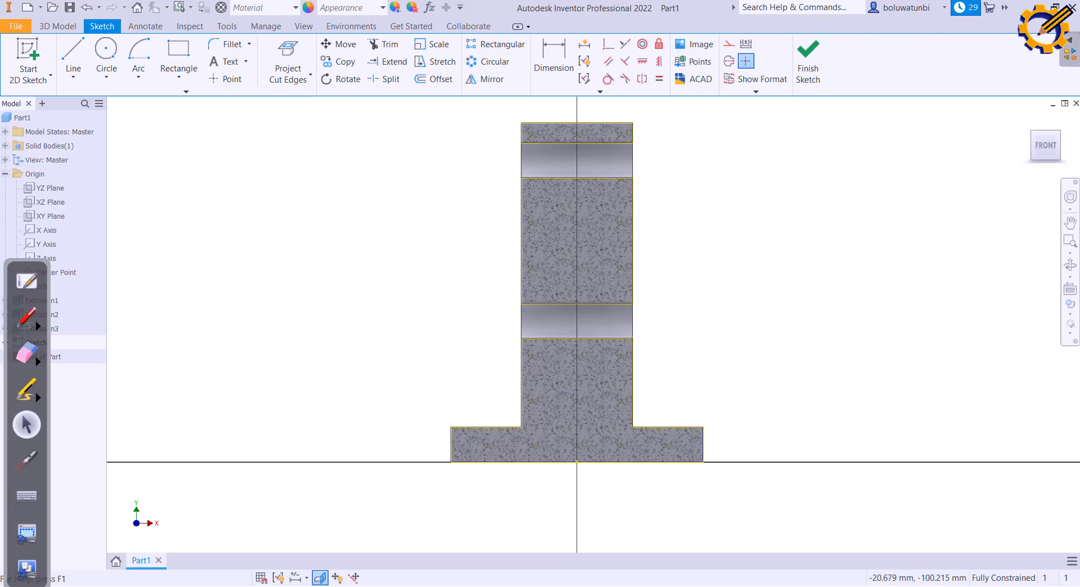
Check the rounded opening in the drawing and sketch a horizontal line in Inventor between the midpoints of the upper block's side edges
key(alt+Tab)
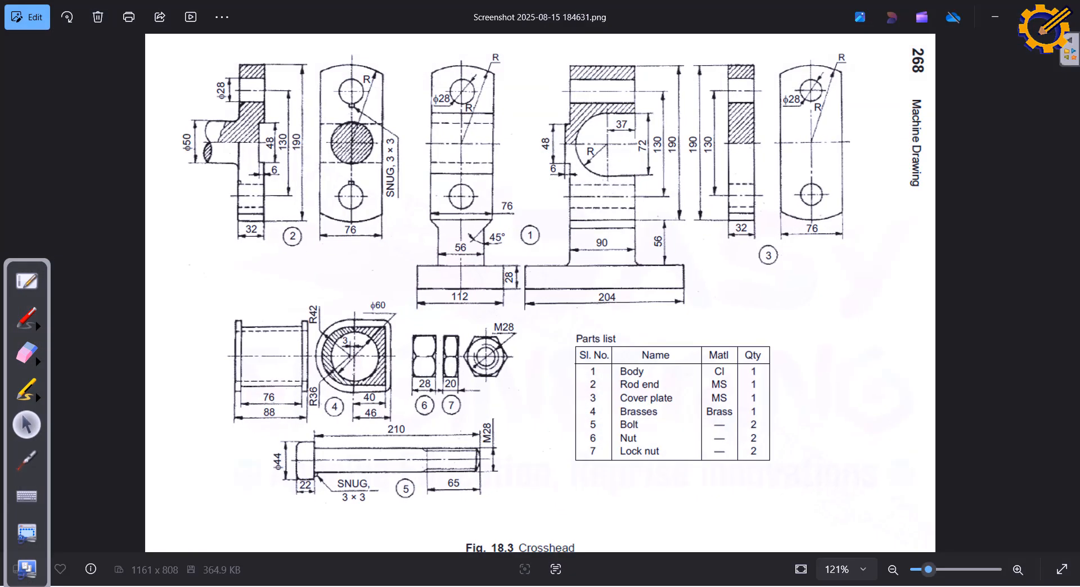
key(alt+Tab)
key(alt+Tab)
key(alt+Tab)
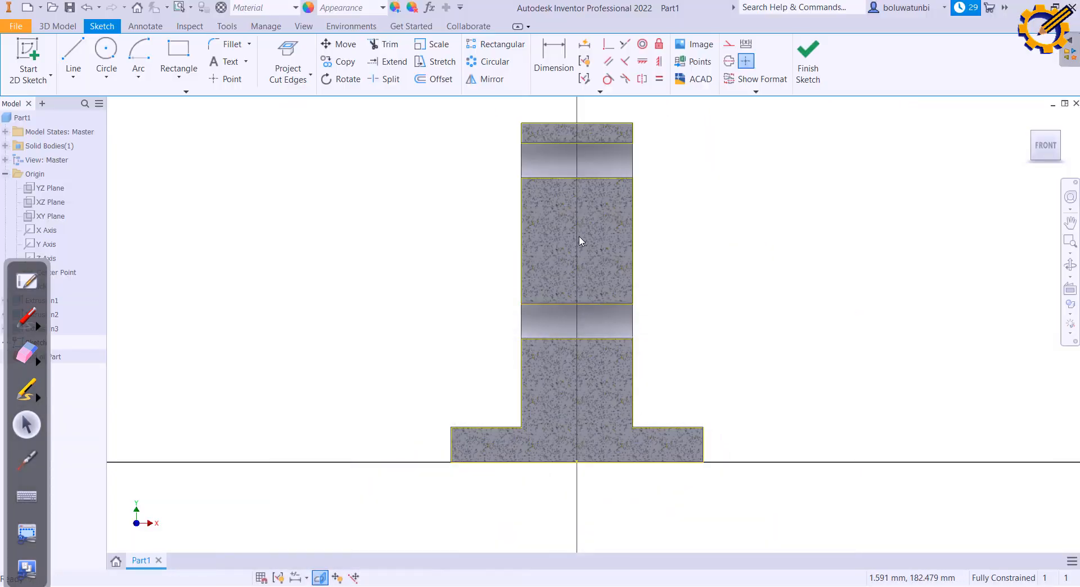
click(75, 56)
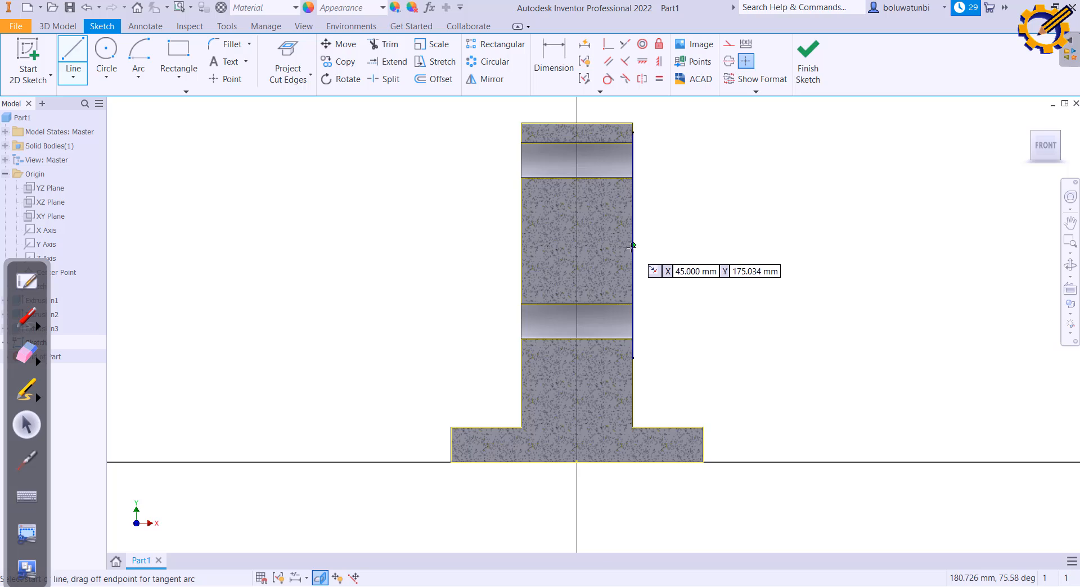
click(631, 245)
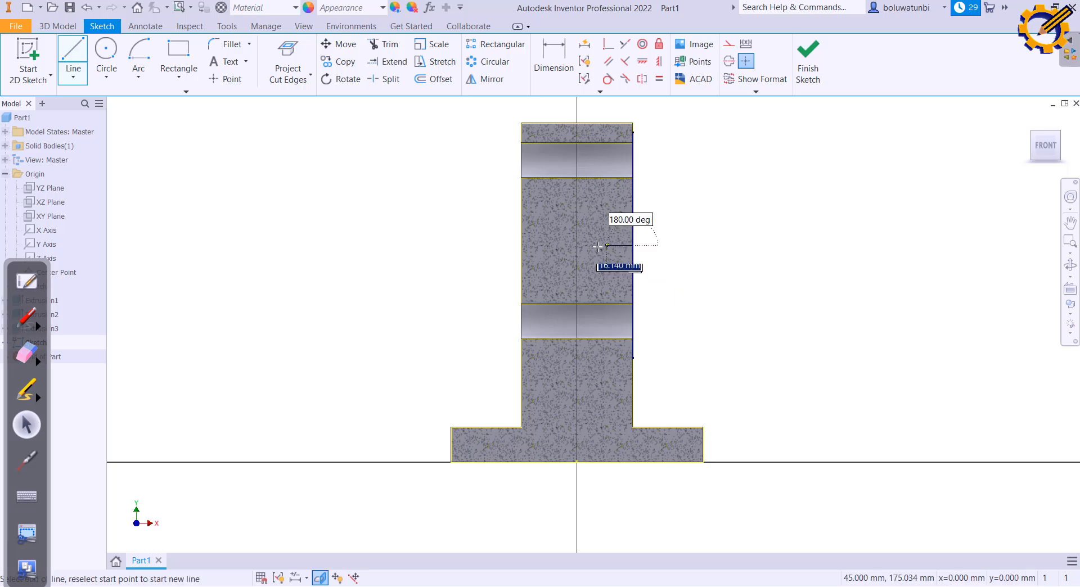
click(522, 246)
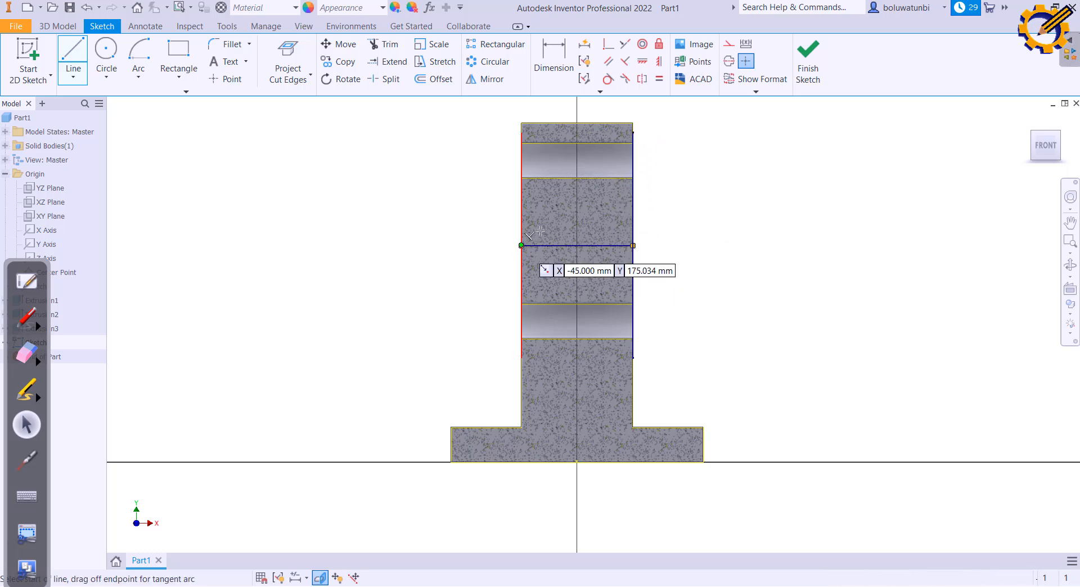
Try to dimension the distance from the upper block's top edge to the horizontal line
click(552, 55)
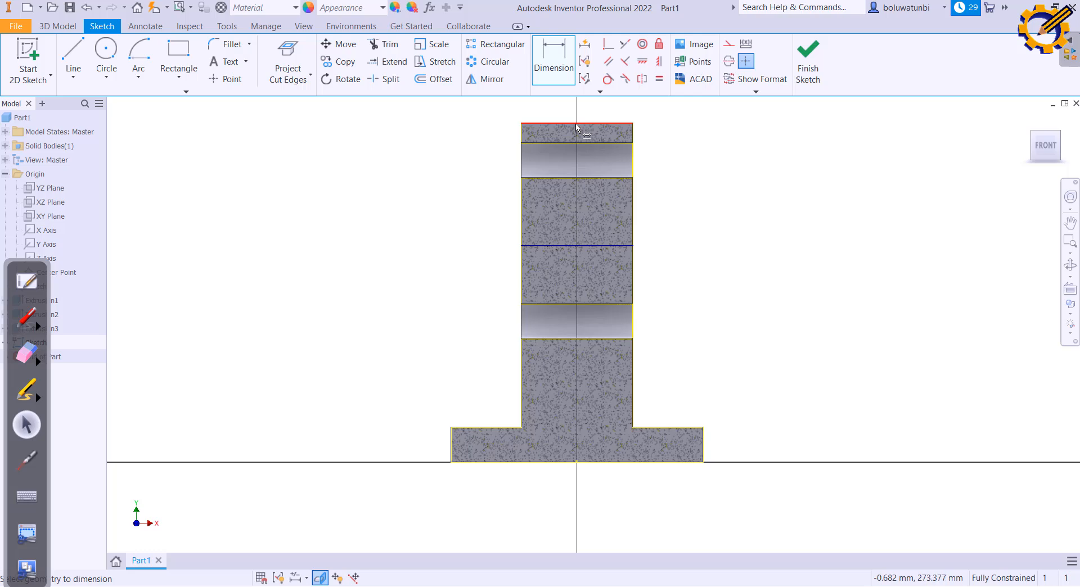
click(580, 124)
click(577, 246)
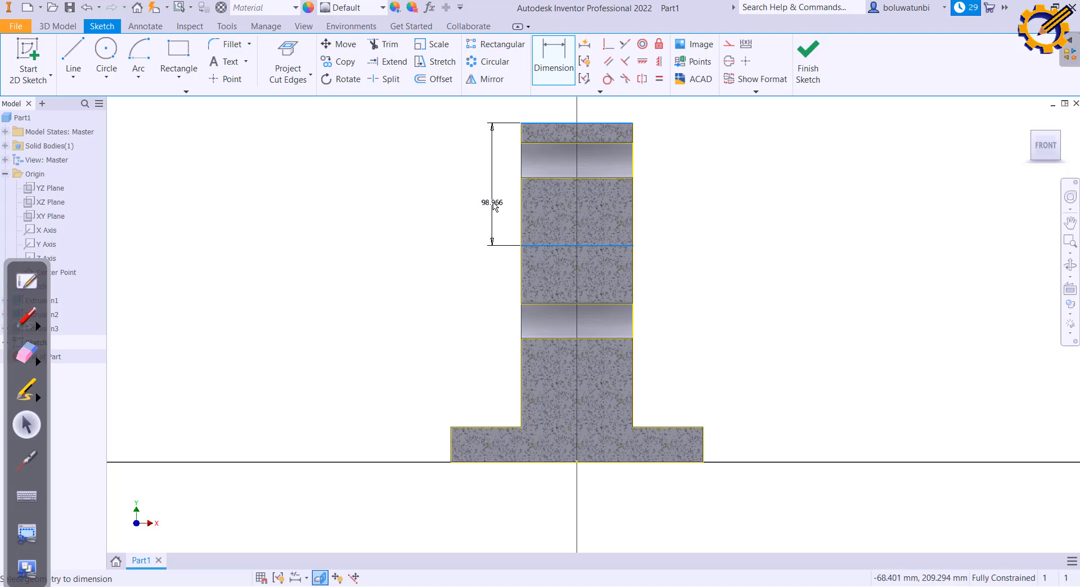
click(494, 205)
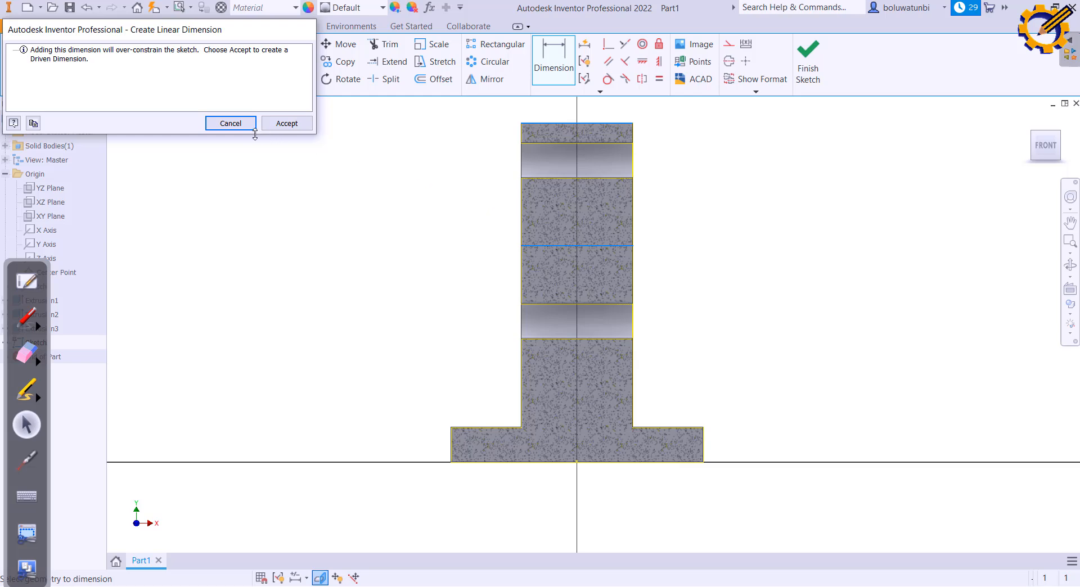
click(230, 124)
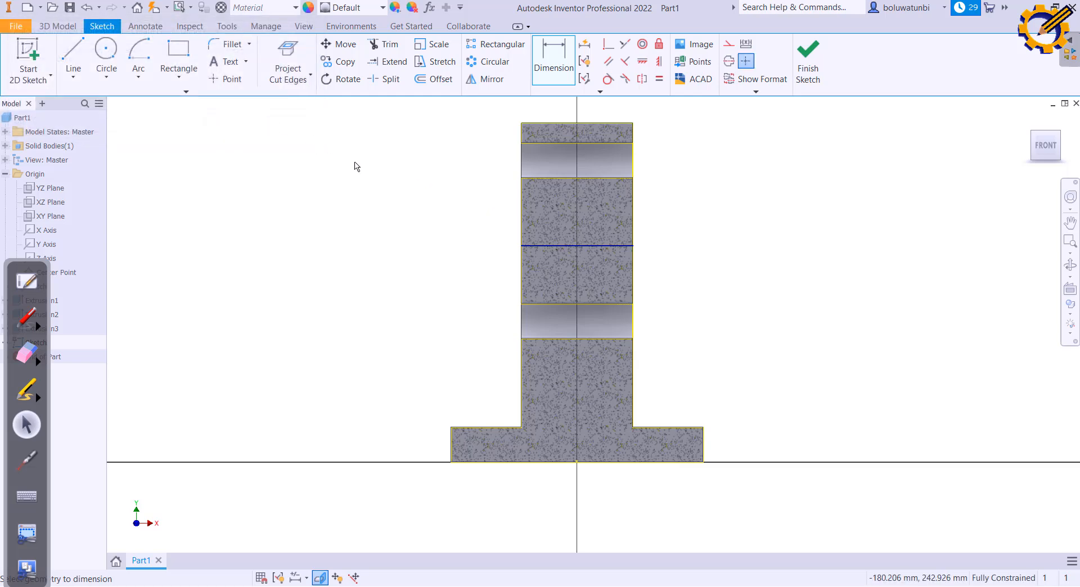
key(Escape)
Check the crosshead drawing and sketch a new horizontal line in Inventor across the upper block, about 77 mm below its top edge
key(alt+Tab)
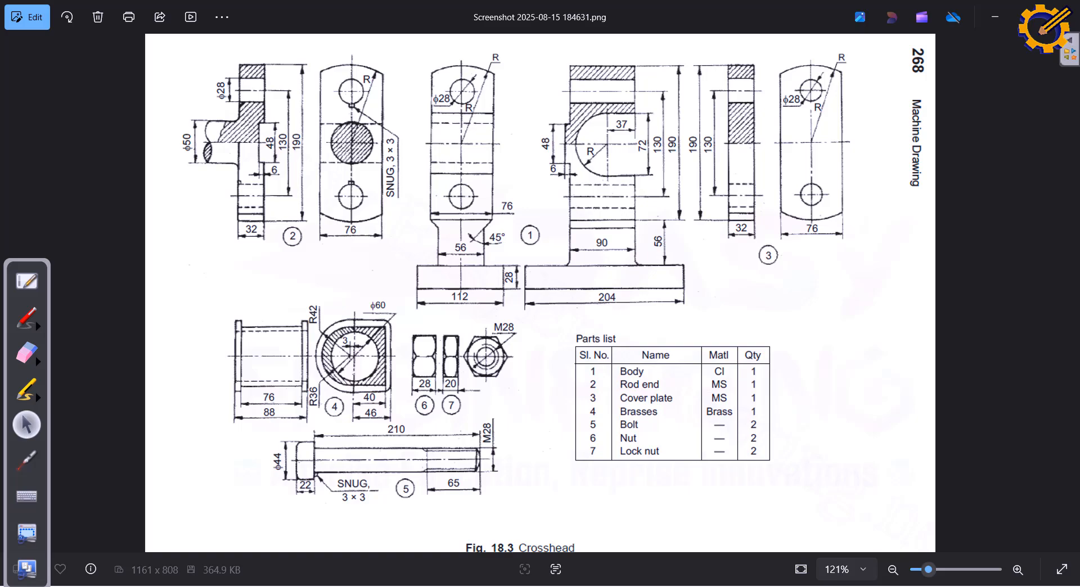
key(alt+Tab)
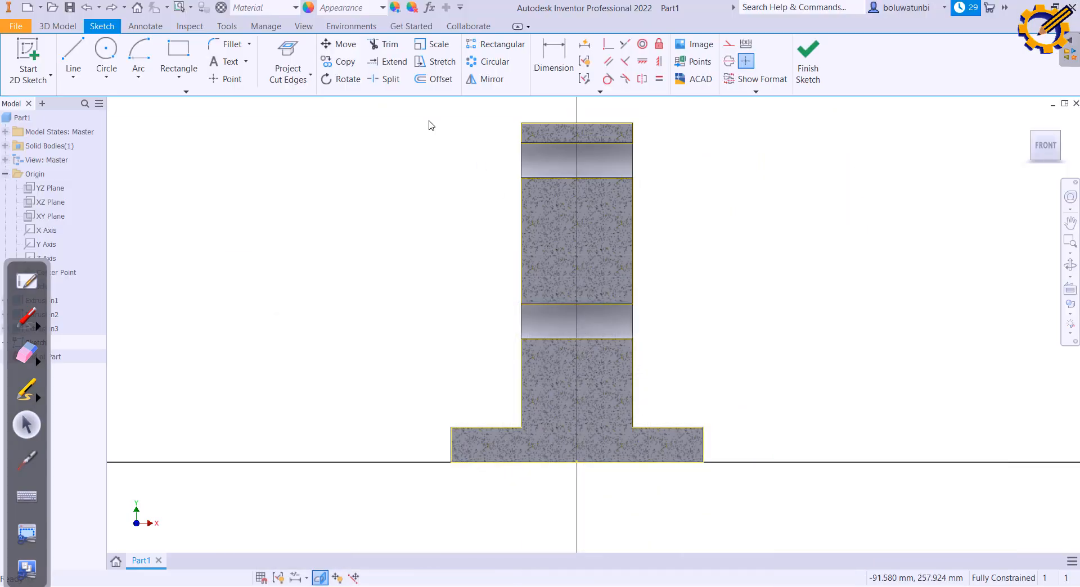
click(72, 55)
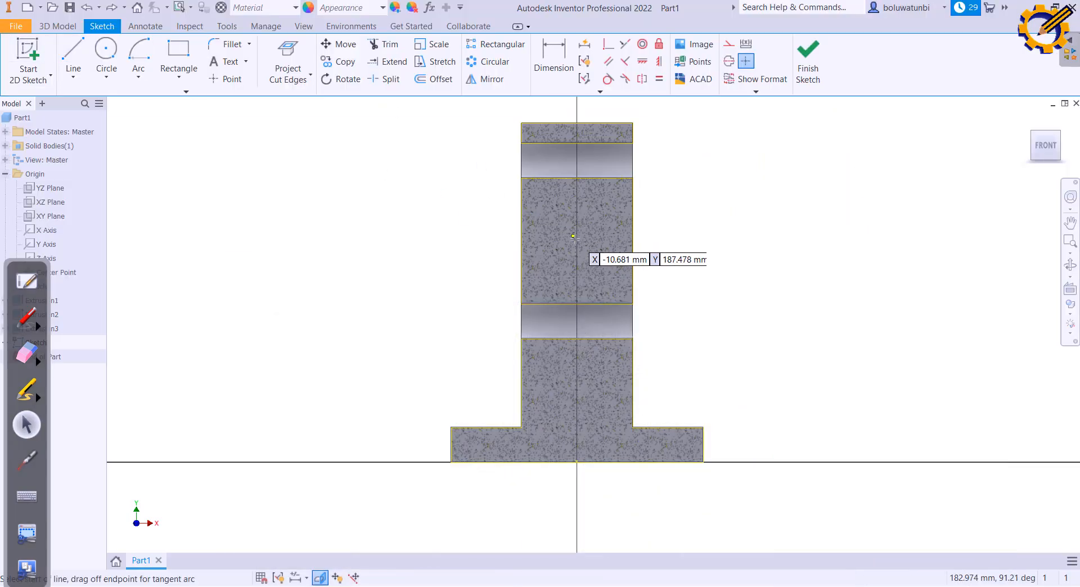
click(522, 219)
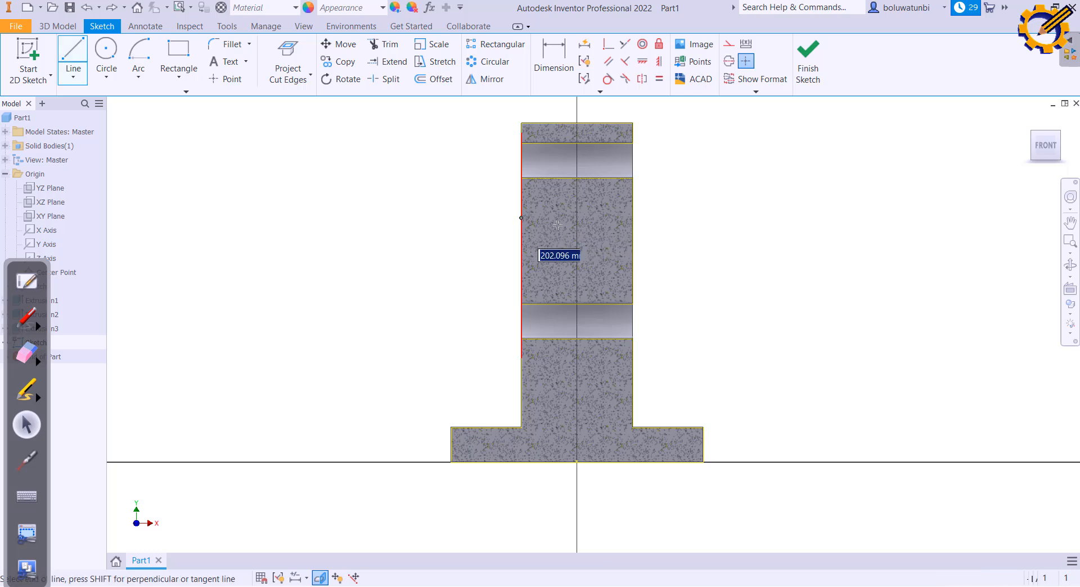
click(632, 218)
Dimension the horizontal line 95 mm below the upper block's top edge
key(d)
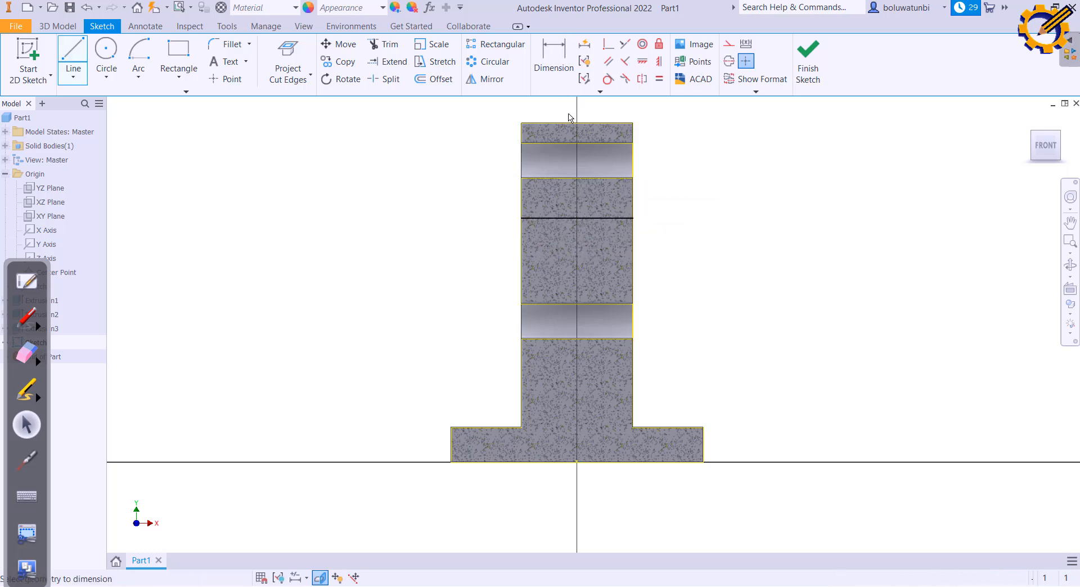
click(579, 124)
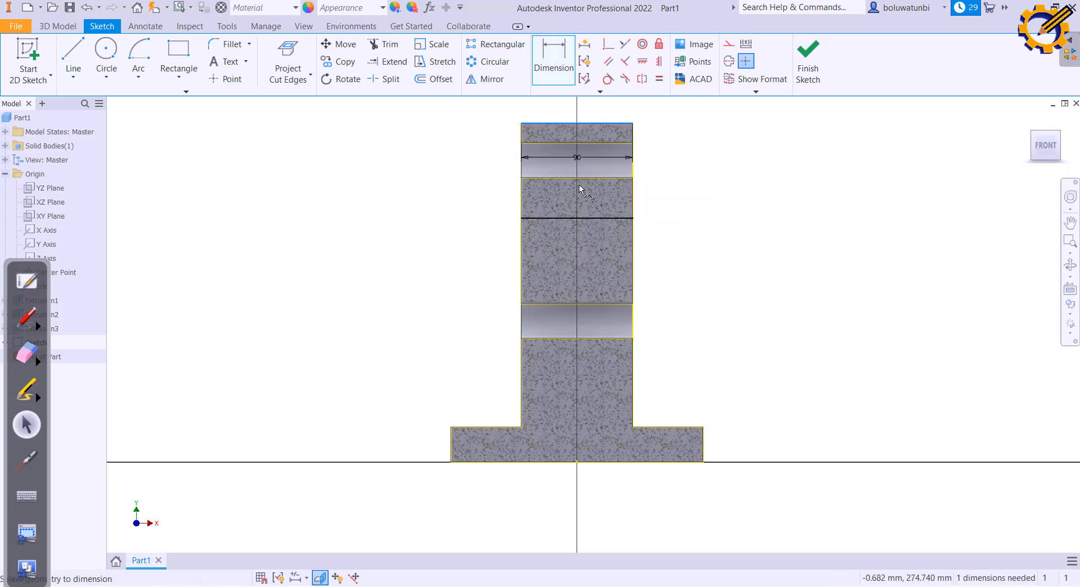
click(578, 218)
click(458, 192)
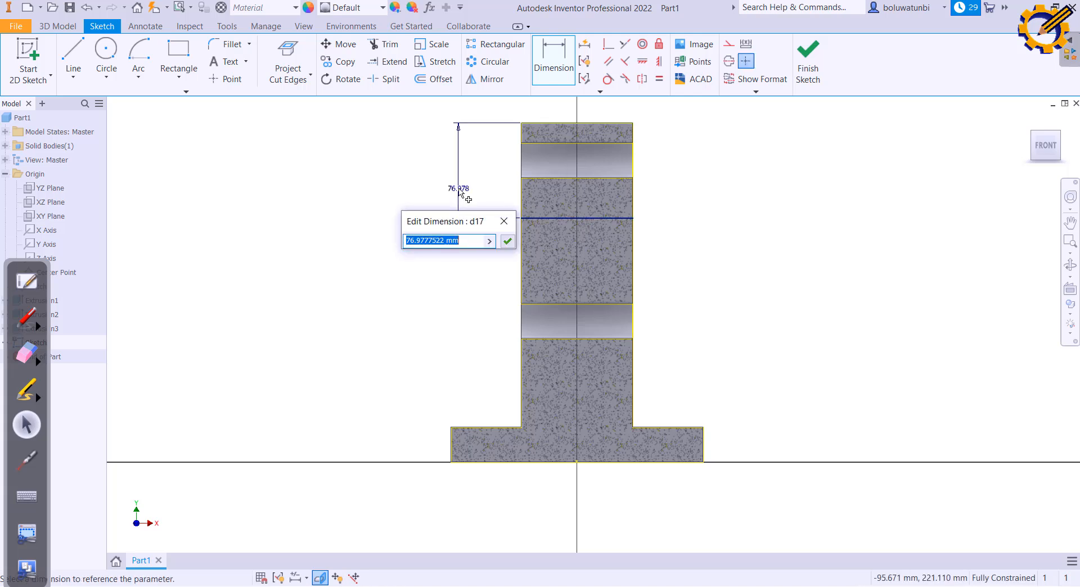
text(95)
key(Return)
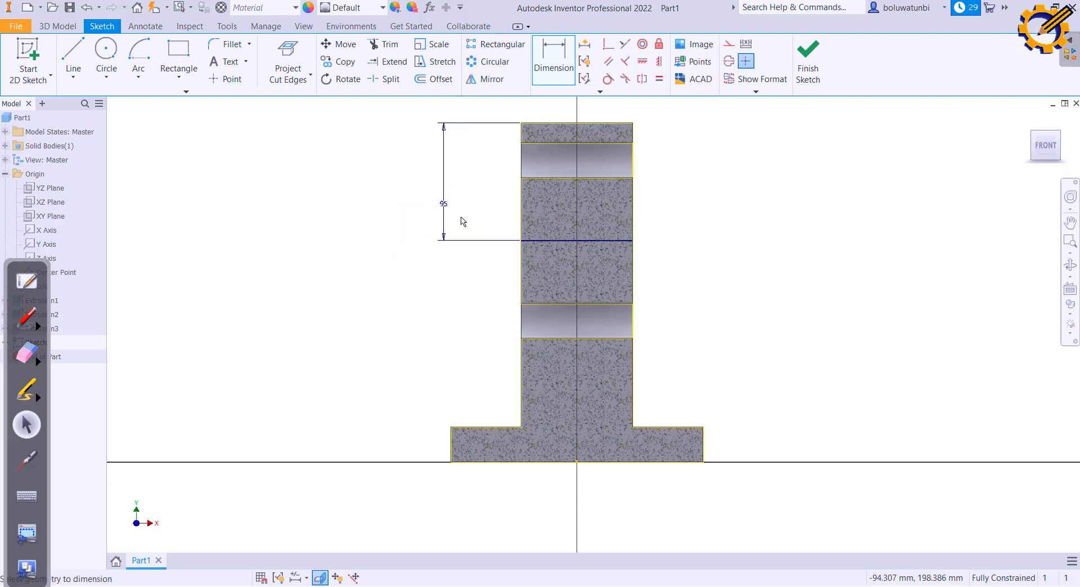
Check the opening in the drawing and sketch a vertical line in Inventor between the two holes' facing edges, about 38 mm from the block's right edge
click(515, 586)
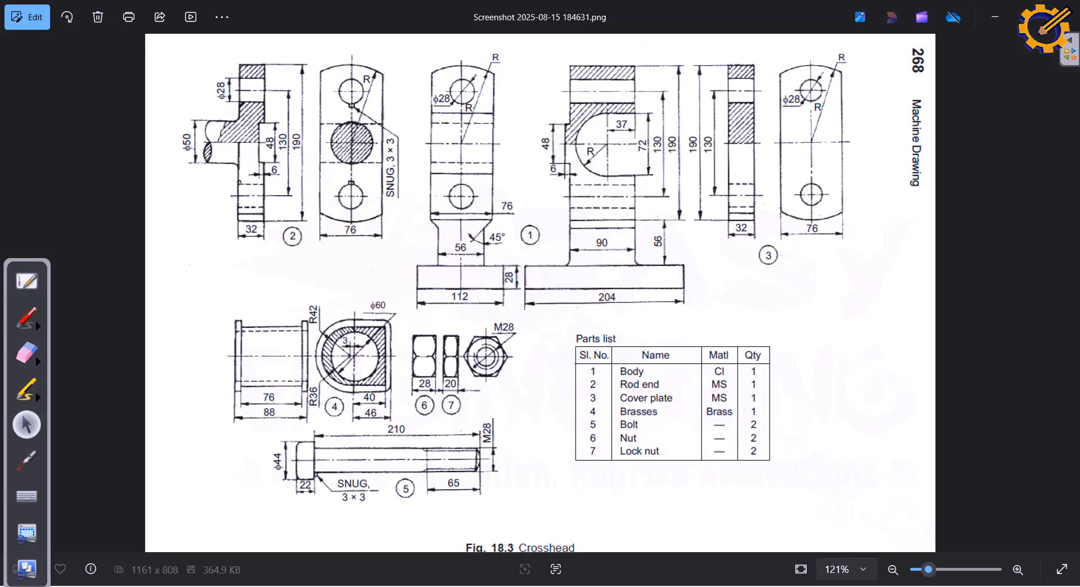
key(alt+Tab)
click(73, 55)
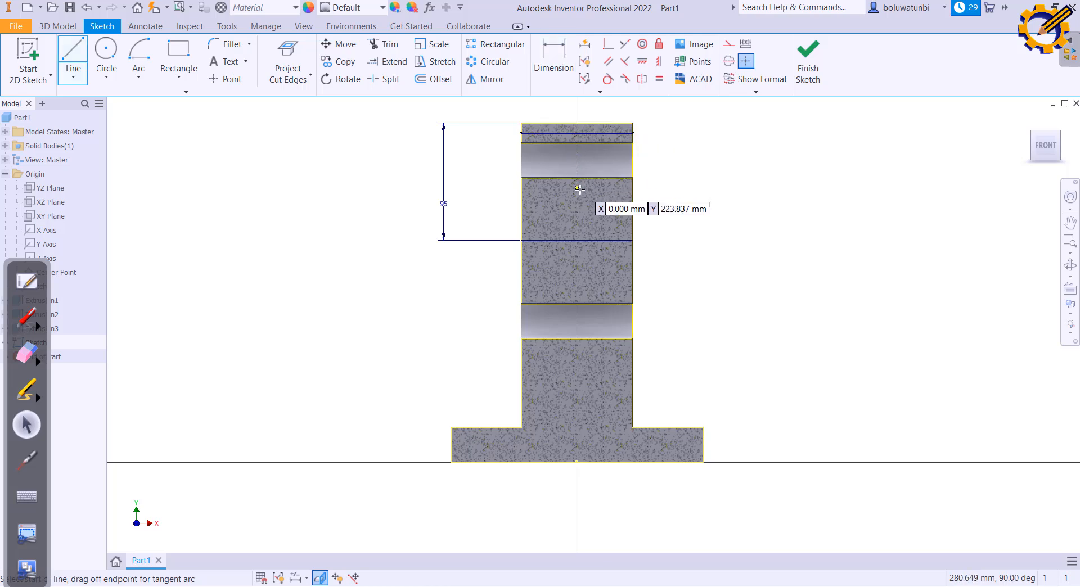
click(582, 303)
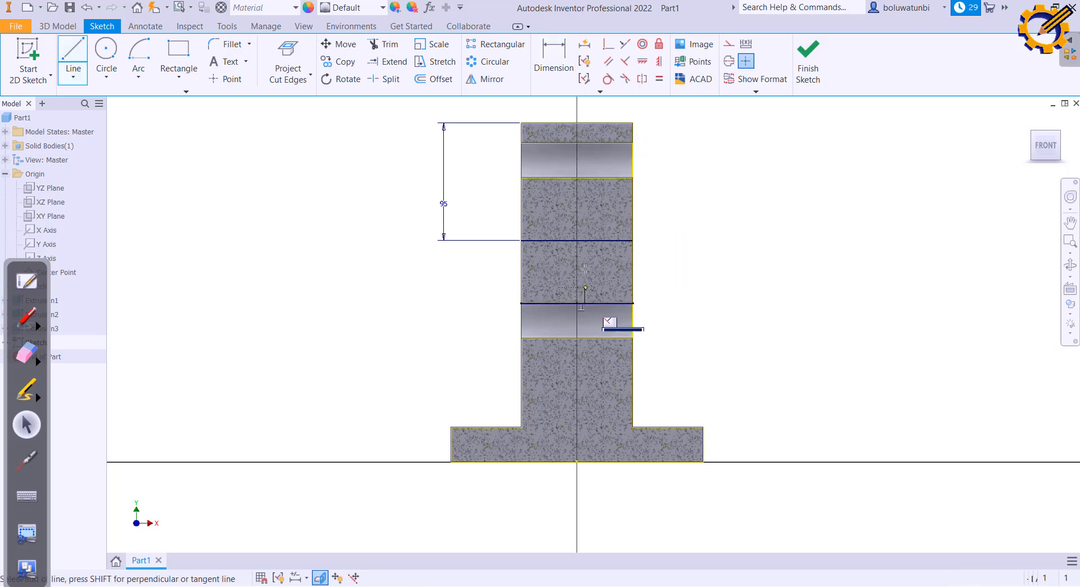
double_click(585, 177)
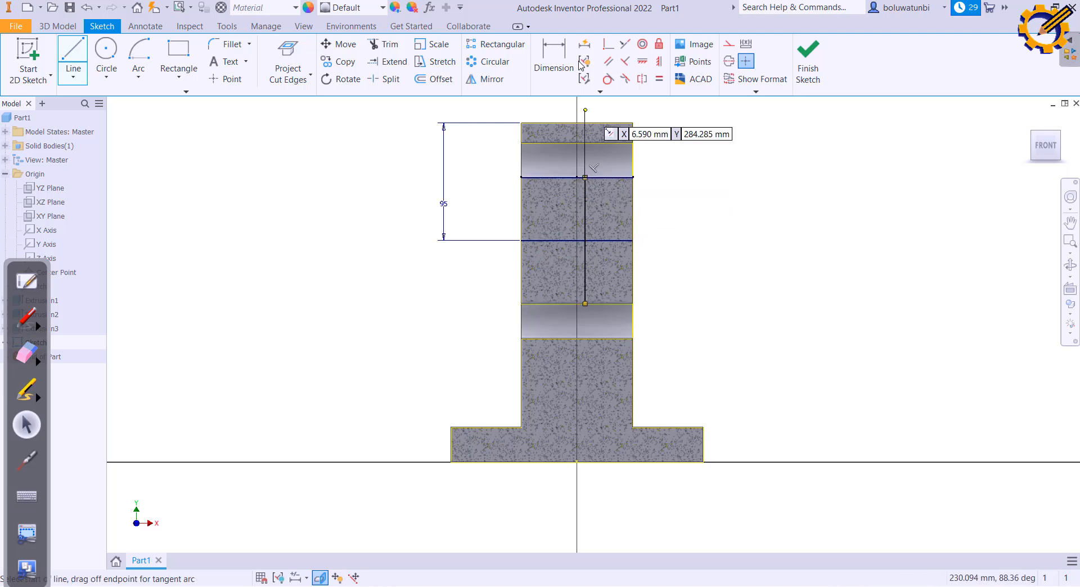
Dimension the vertical line 37 mm from the upper block's right side edge
click(558, 55)
click(632, 204)
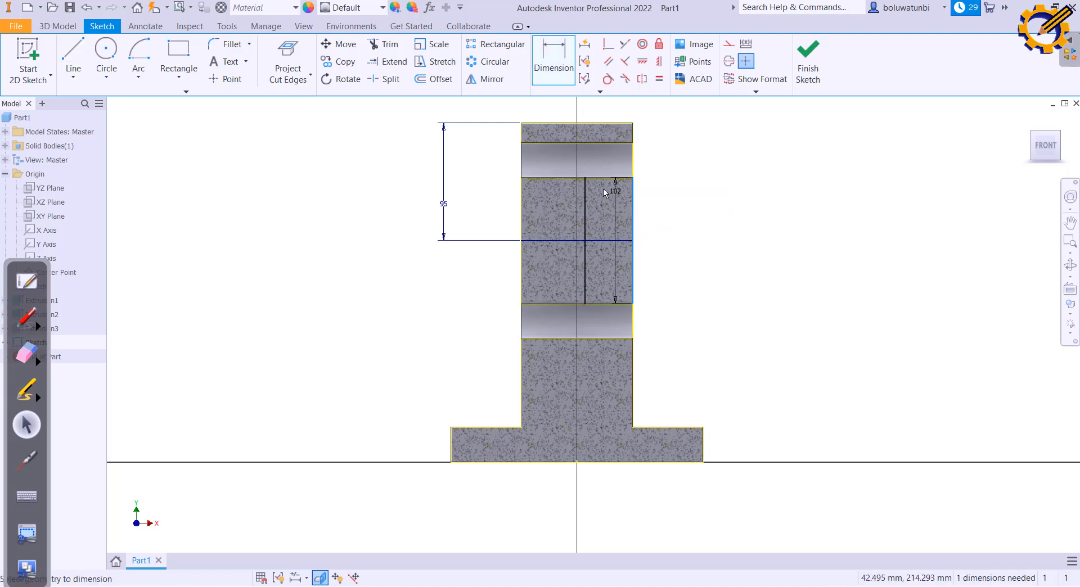
click(586, 192)
click(602, 108)
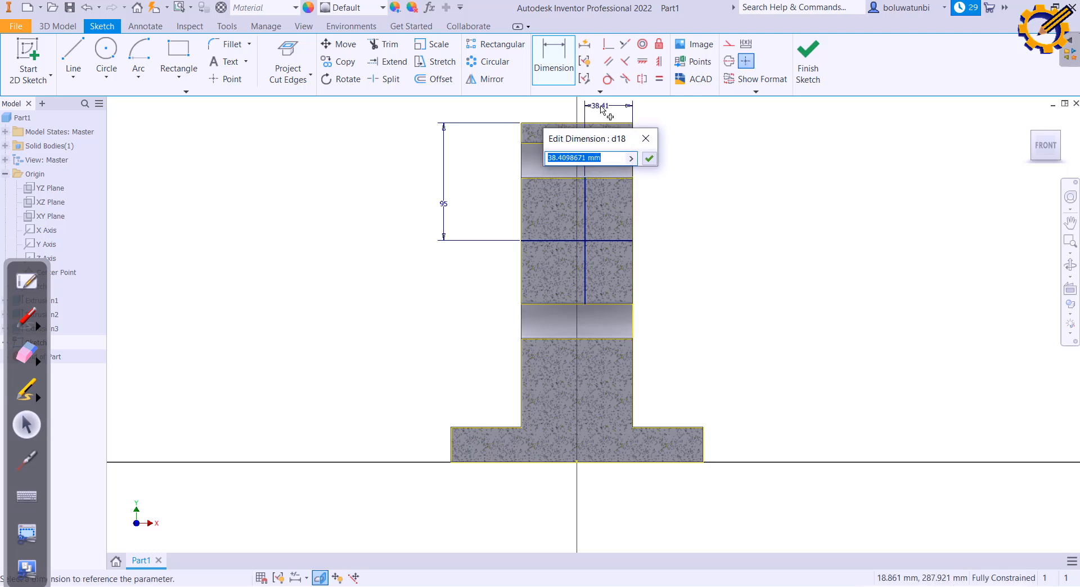
text(37)
key(Return)
Check the opening's size in the drawing and sketch a 72 mm diameter circle in Inventor centred where the two lines cross
key(alt+Tab)
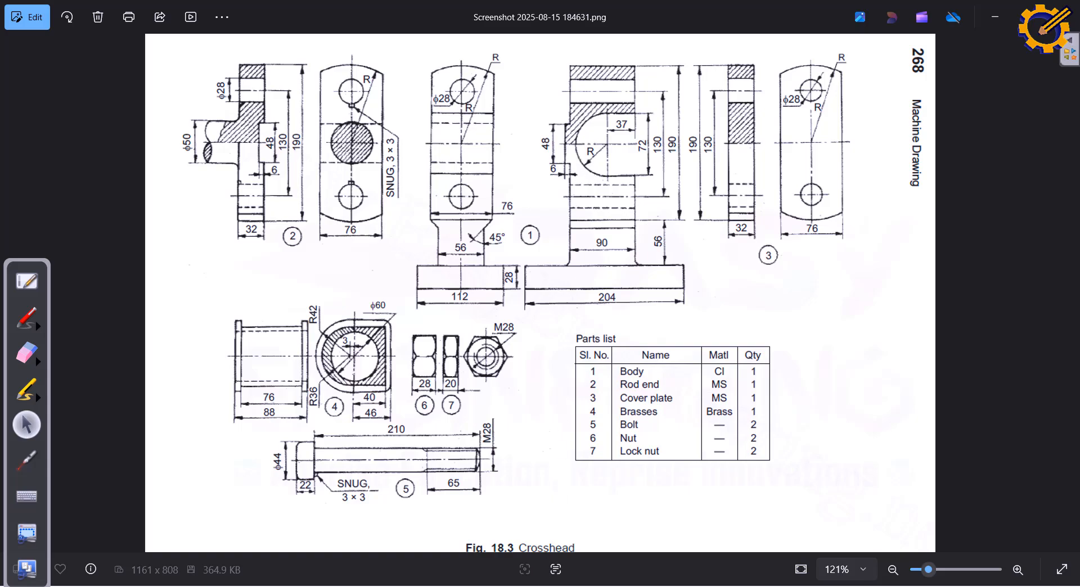
key(alt+Tab)
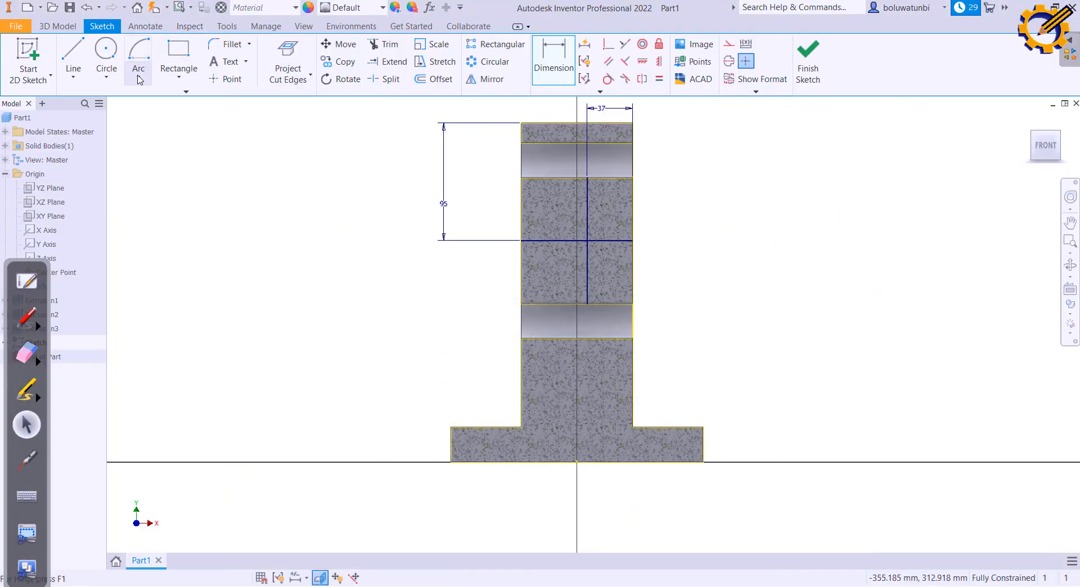
click(106, 54)
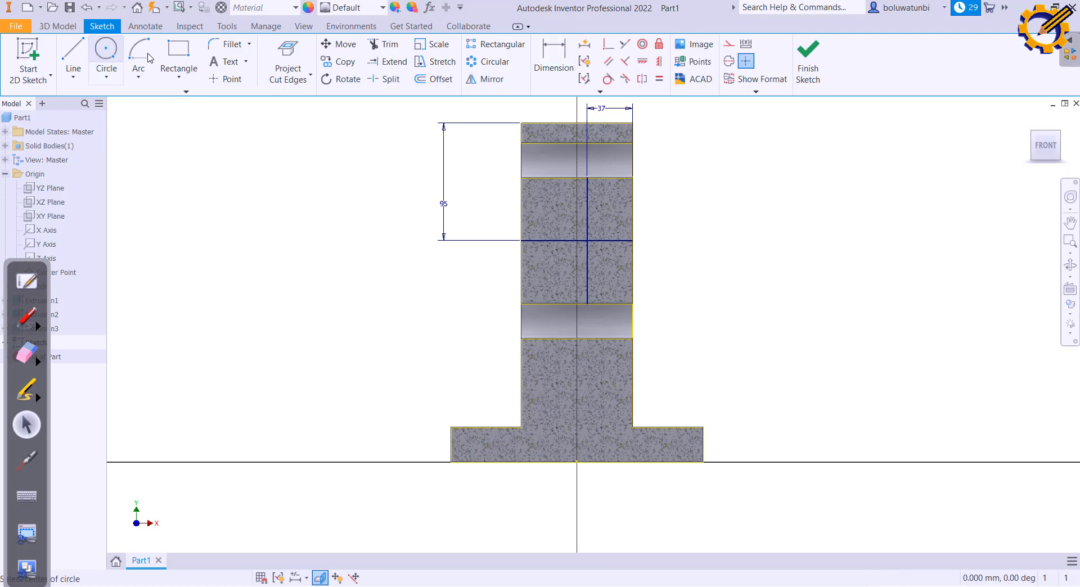
click(587, 240)
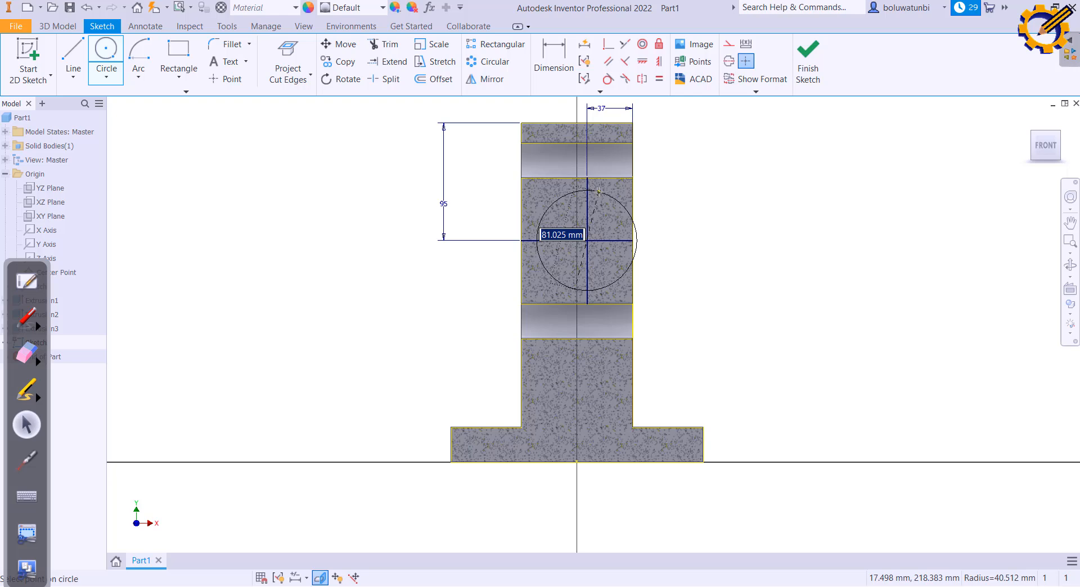
text(72)
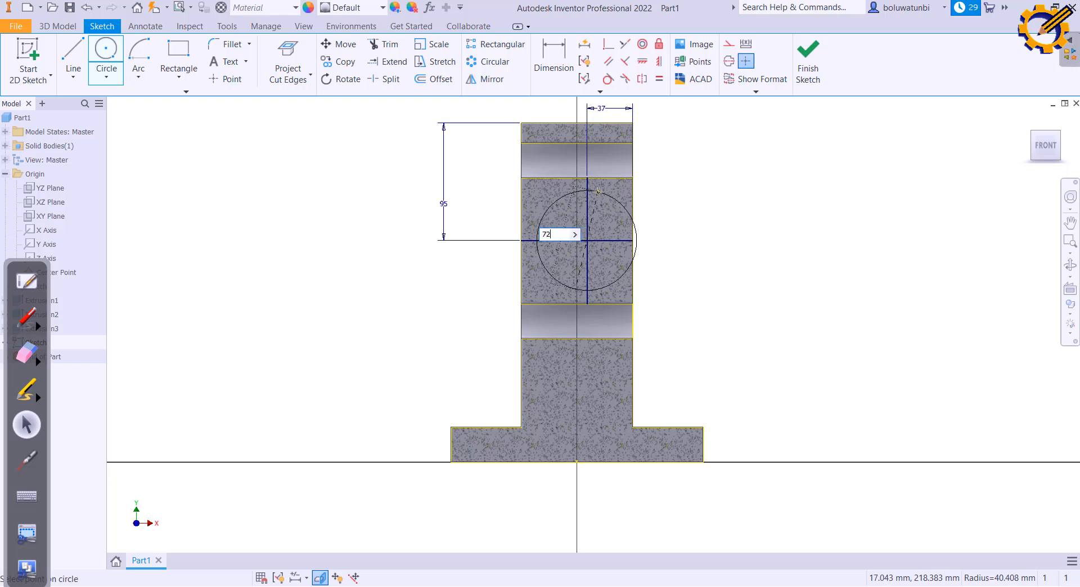
key(Return)
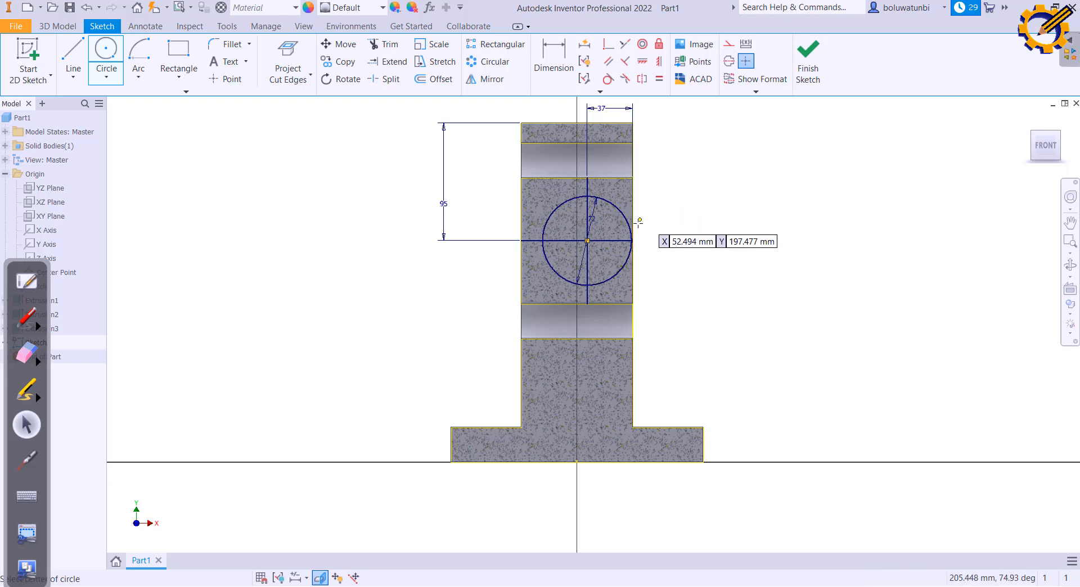
Sketch two horizontal lines from the circle's top and bottom points to the block's right side edge
scroll(639, 225, up, 3)
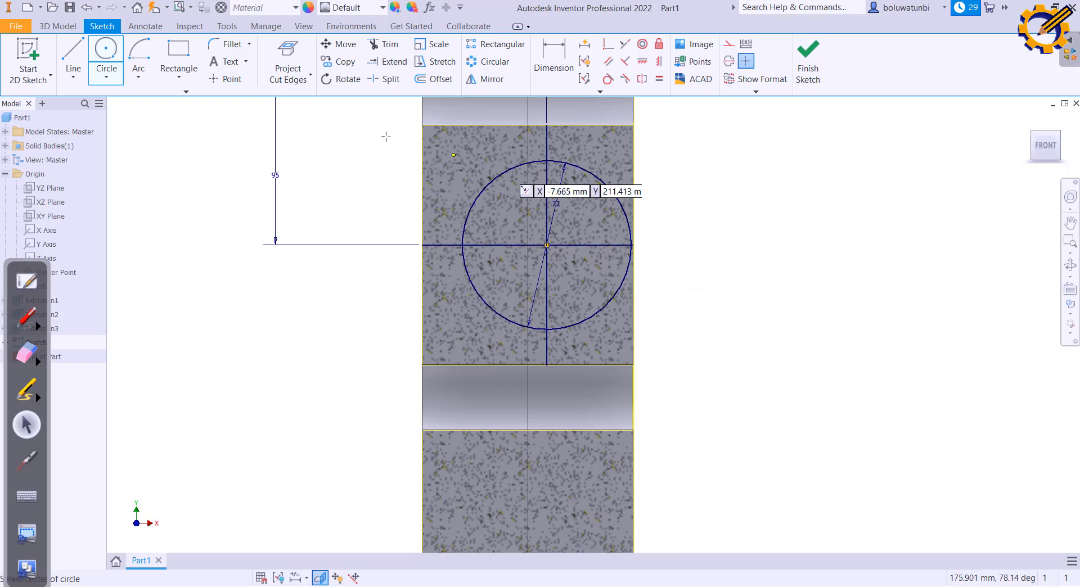
click(77, 57)
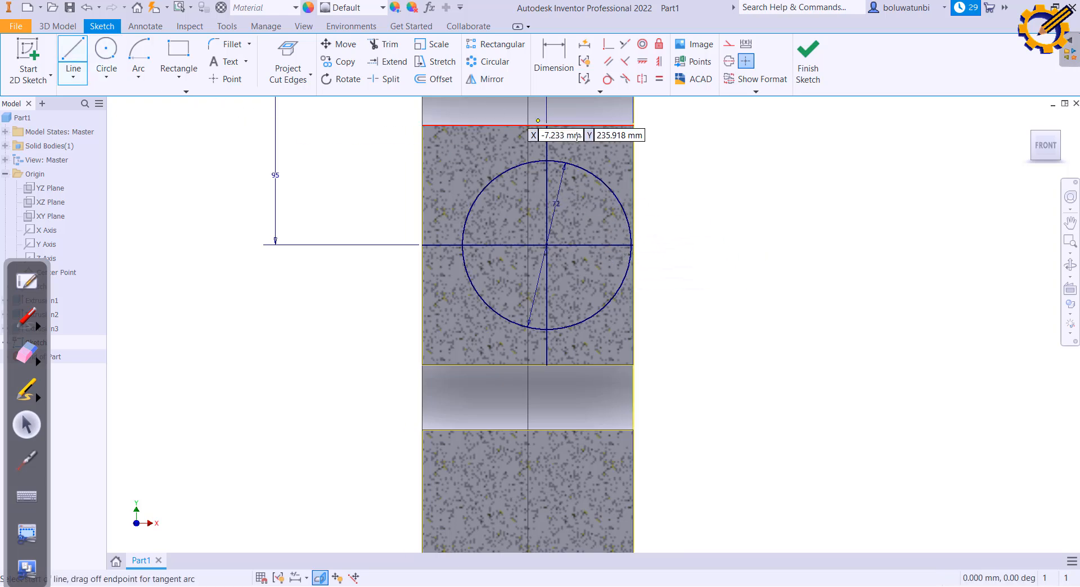
click(546, 161)
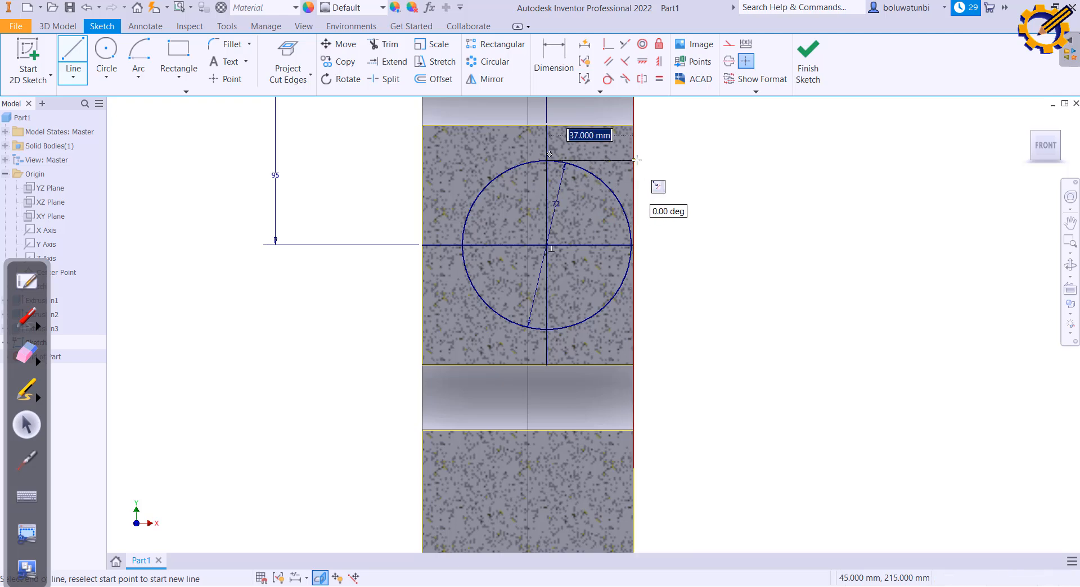
click(76, 55)
click(547, 329)
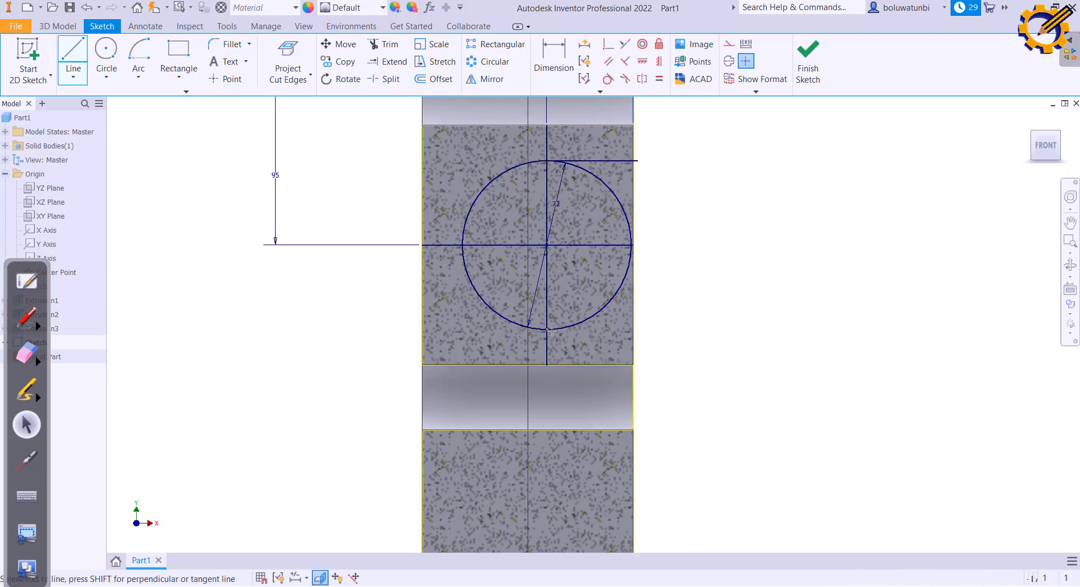
click(634, 329)
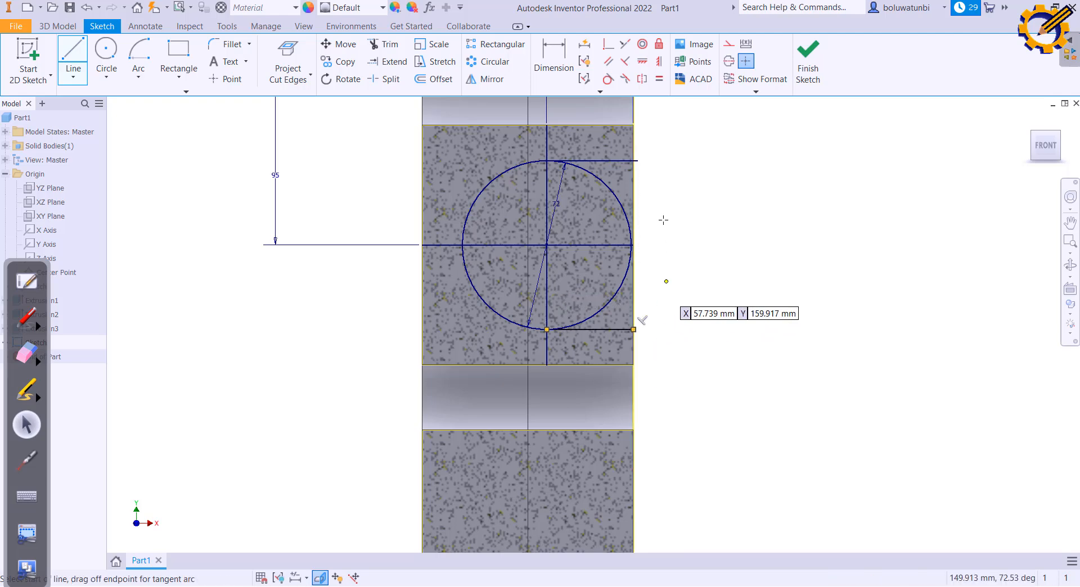
Trim away the circle's right half and the upper line's overhang past the block's edge, and switch to the crosshead drawing
click(387, 46)
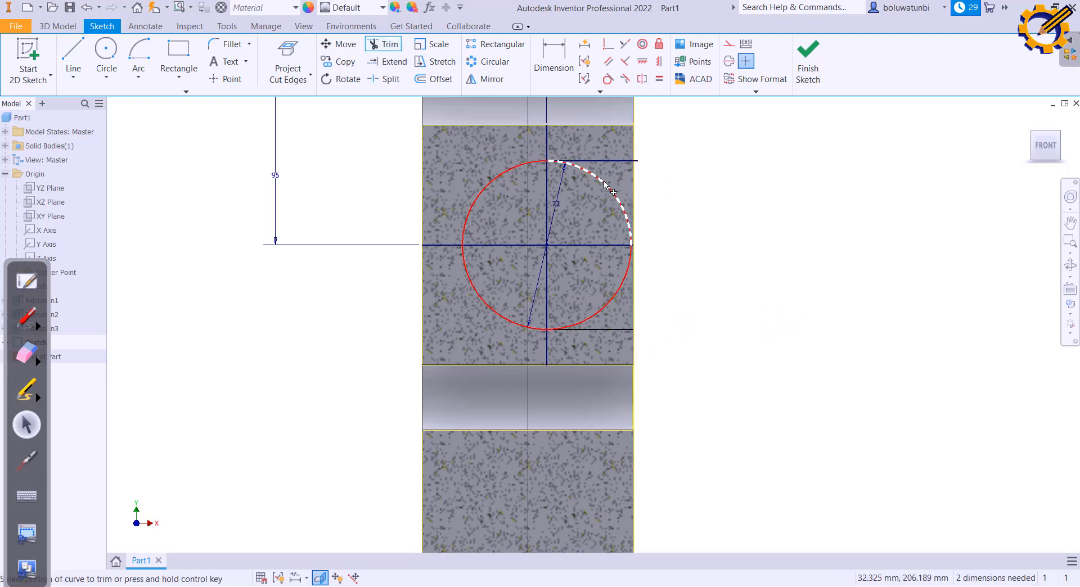
click(624, 272)
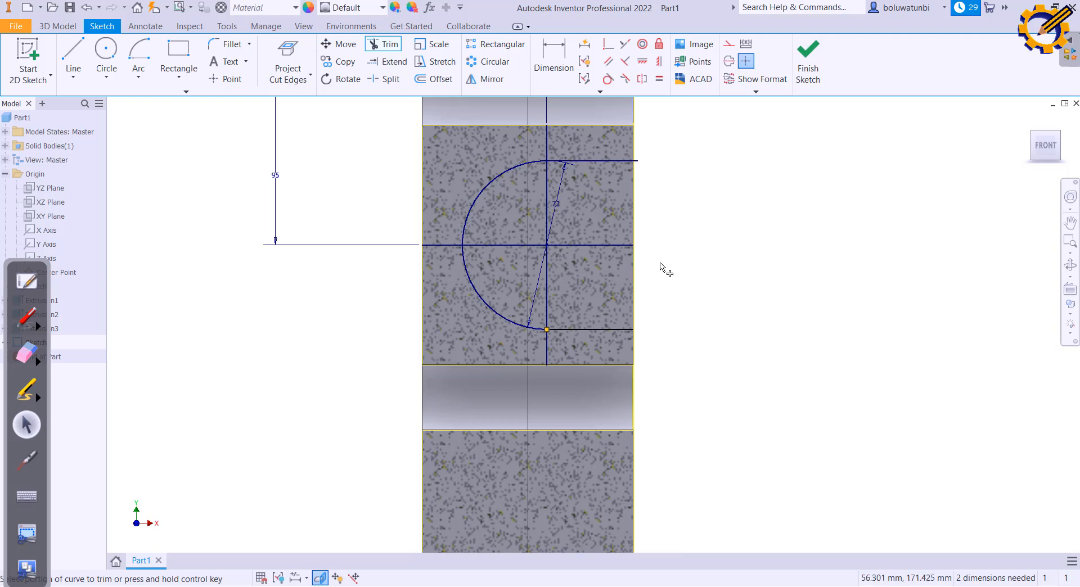
scroll(677, 258, down, 2)
scroll(656, 212, up, 5)
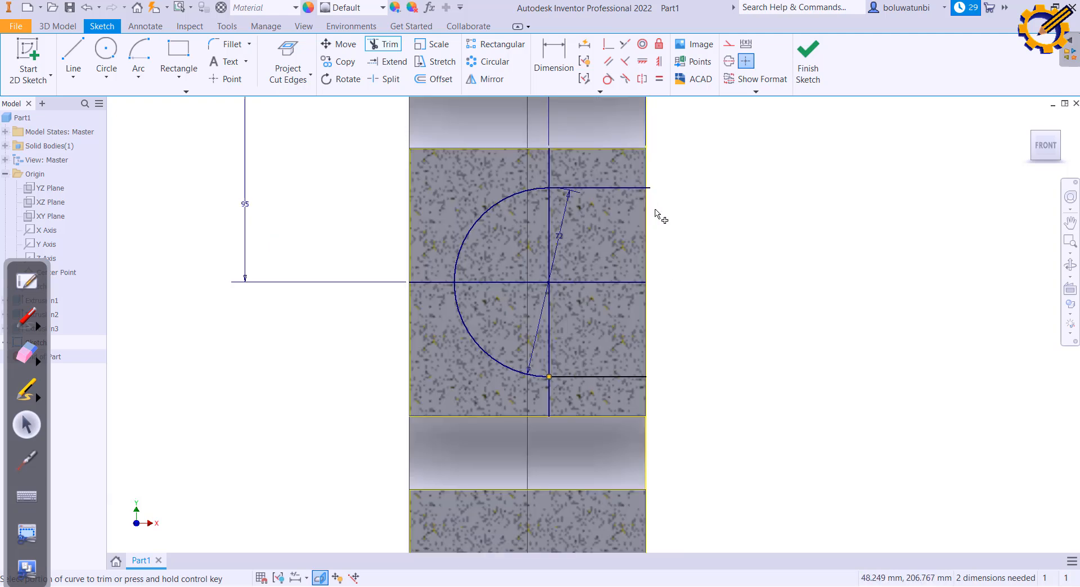
click(645, 173)
scroll(667, 188, down, 3)
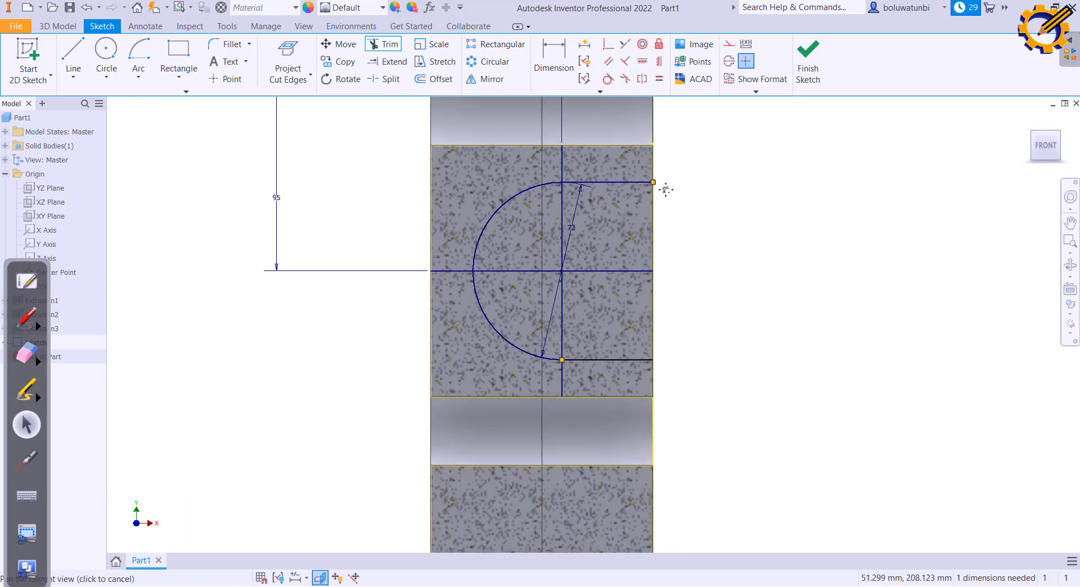
scroll(652, 191, down, 2)
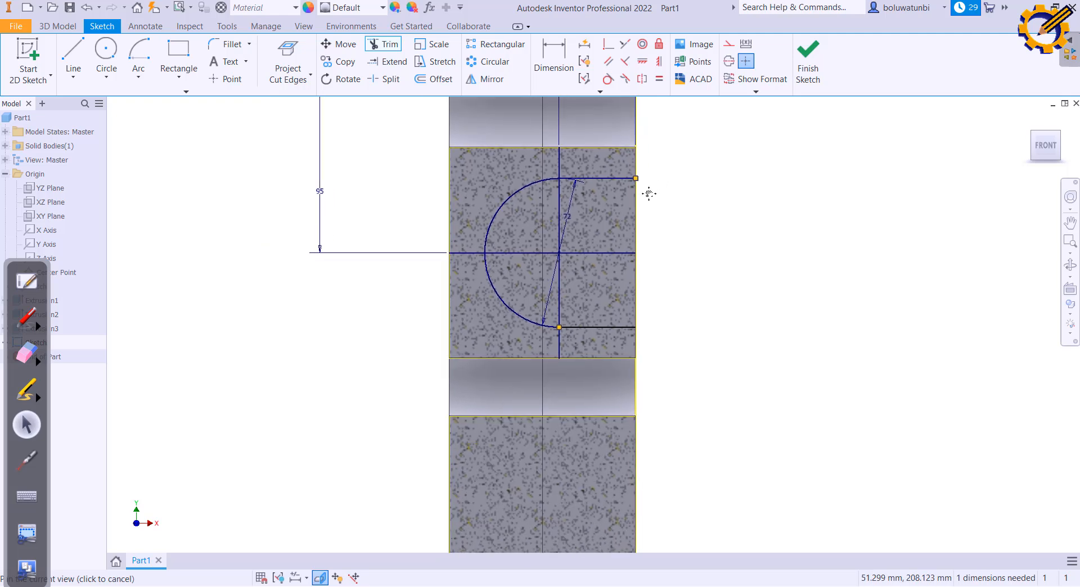
key(alt+Tab)
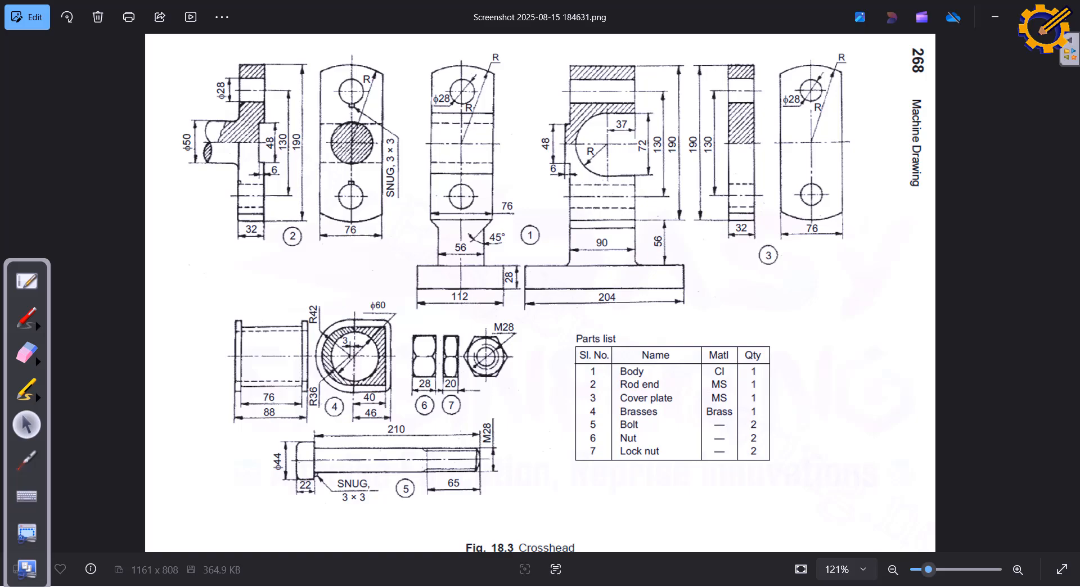
Return to Inventor and sketch a rectangle with three lines outward from the upper block's left side edge, about 21 mm wide and 51 mm tall
key(alt+Tab)
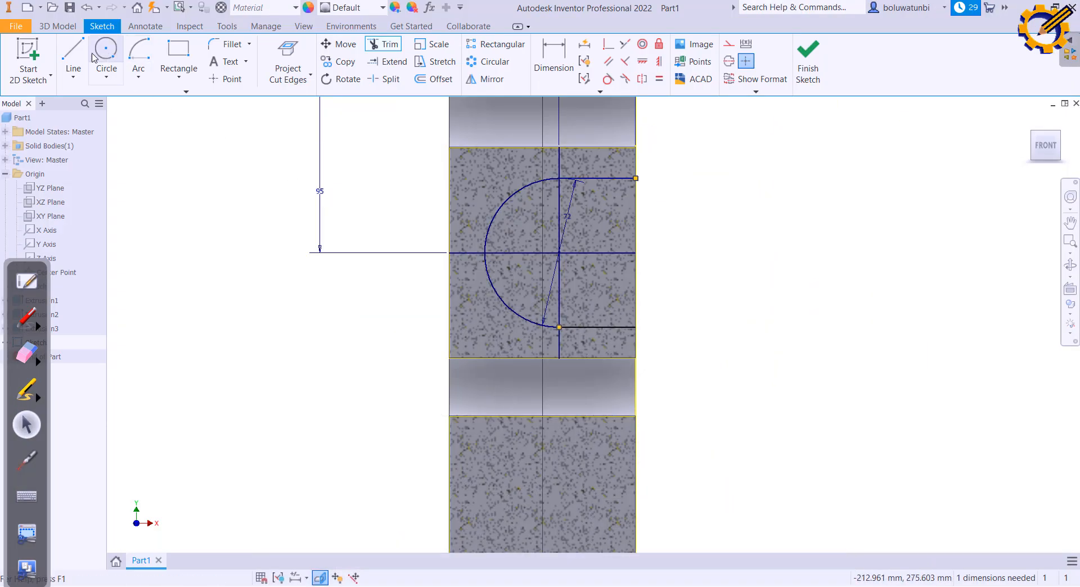
click(73, 56)
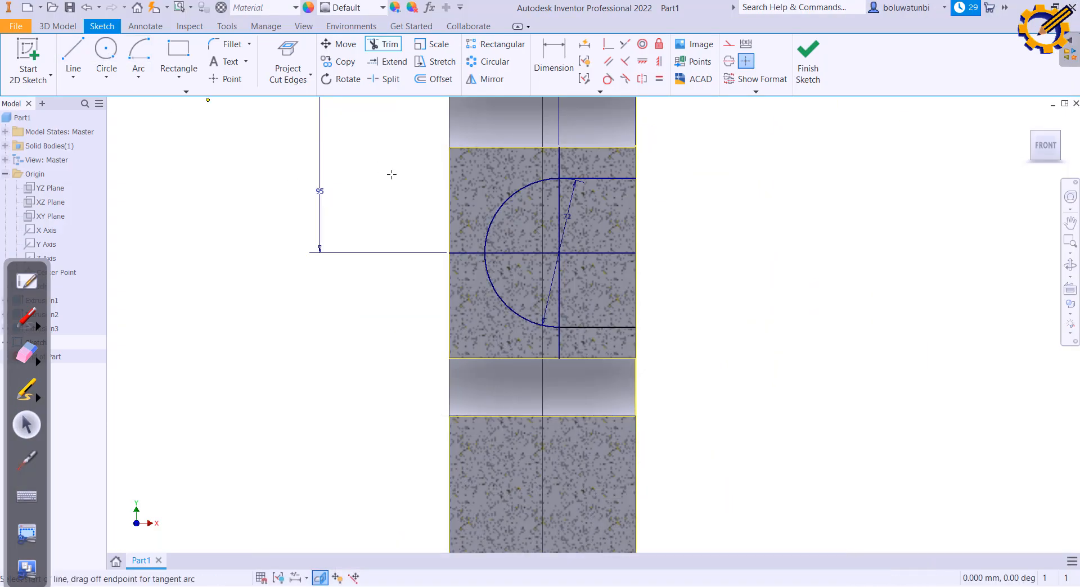
click(449, 196)
click(405, 197)
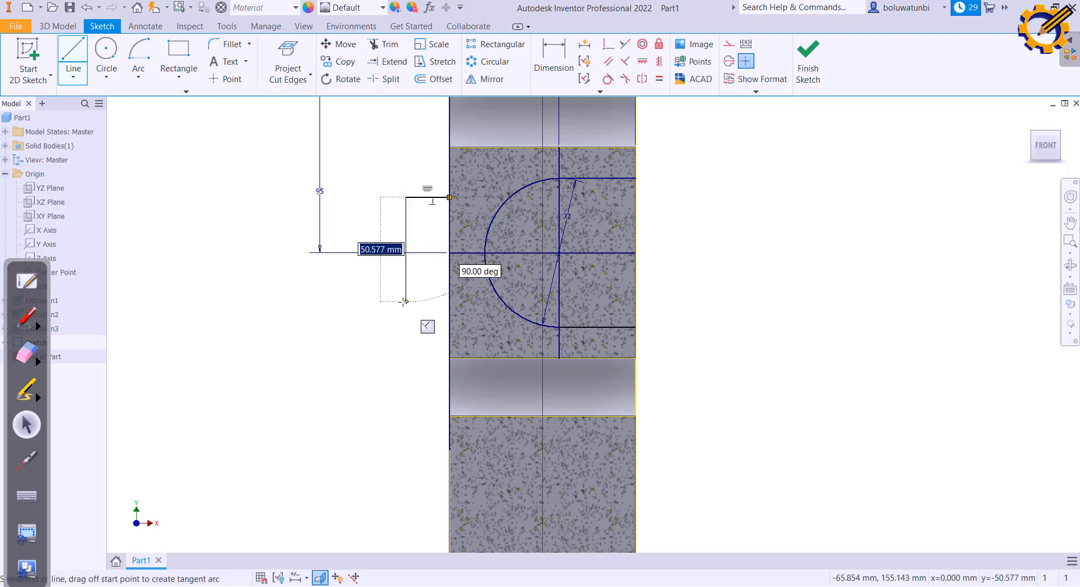
click(405, 301)
double_click(449, 301)
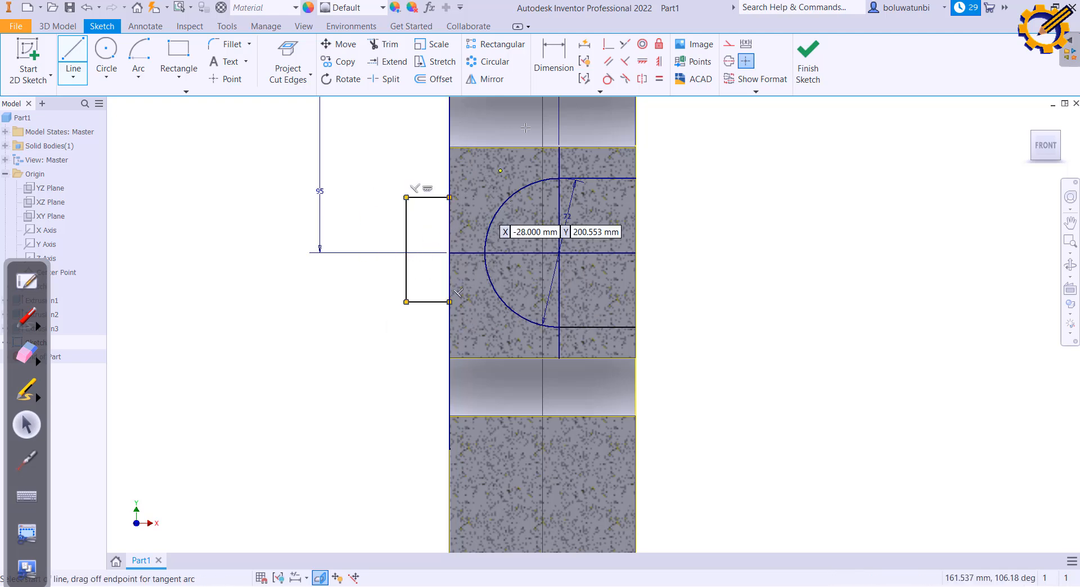
Dimension the side rectangle 48 mm tall and 6 mm wide
click(554, 59)
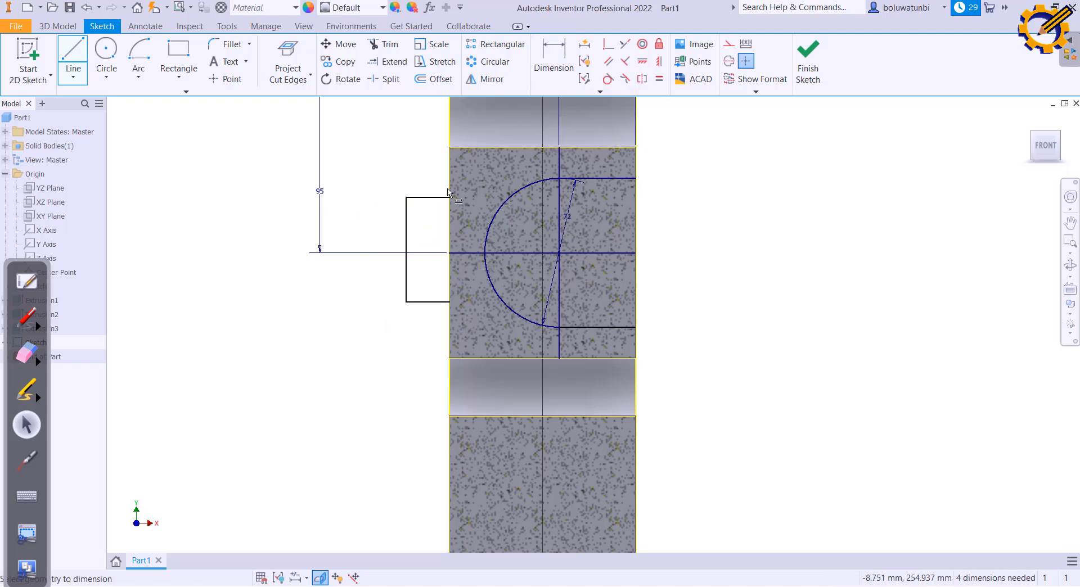
click(403, 243)
click(381, 242)
text(48)
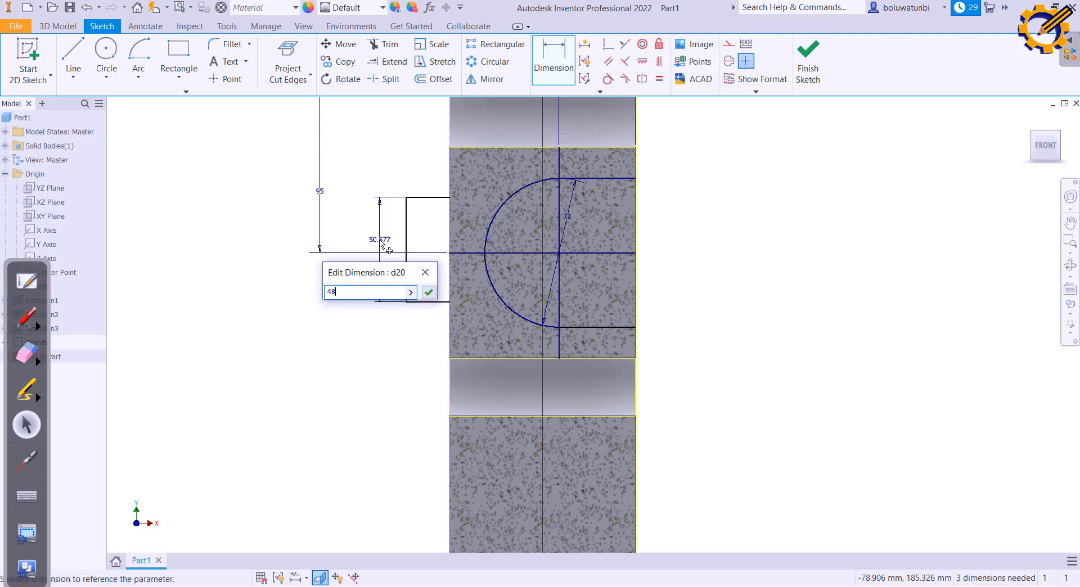
key(Return)
click(428, 197)
click(429, 191)
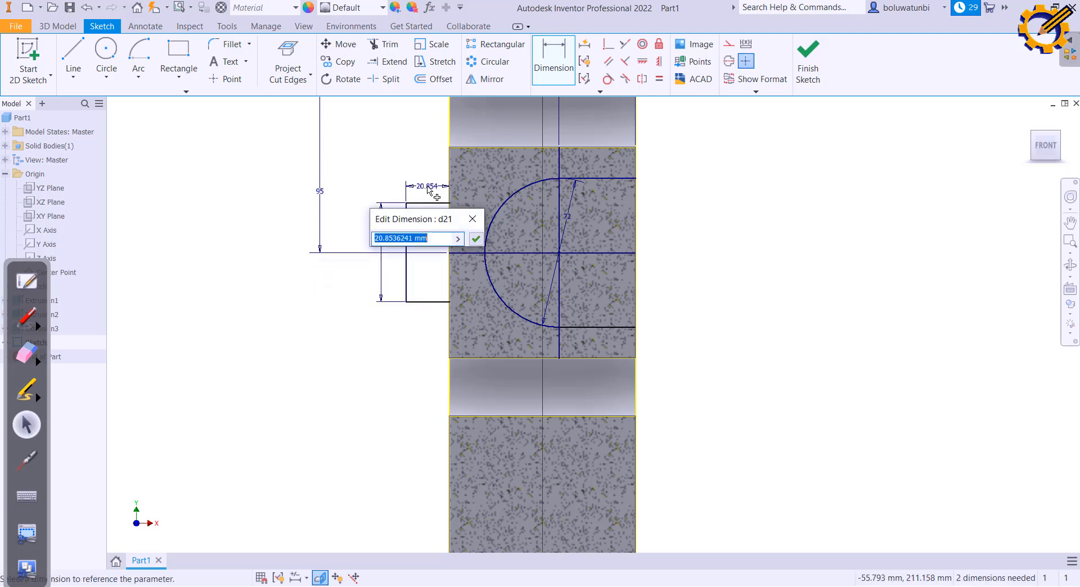
text(6)
key(Return)
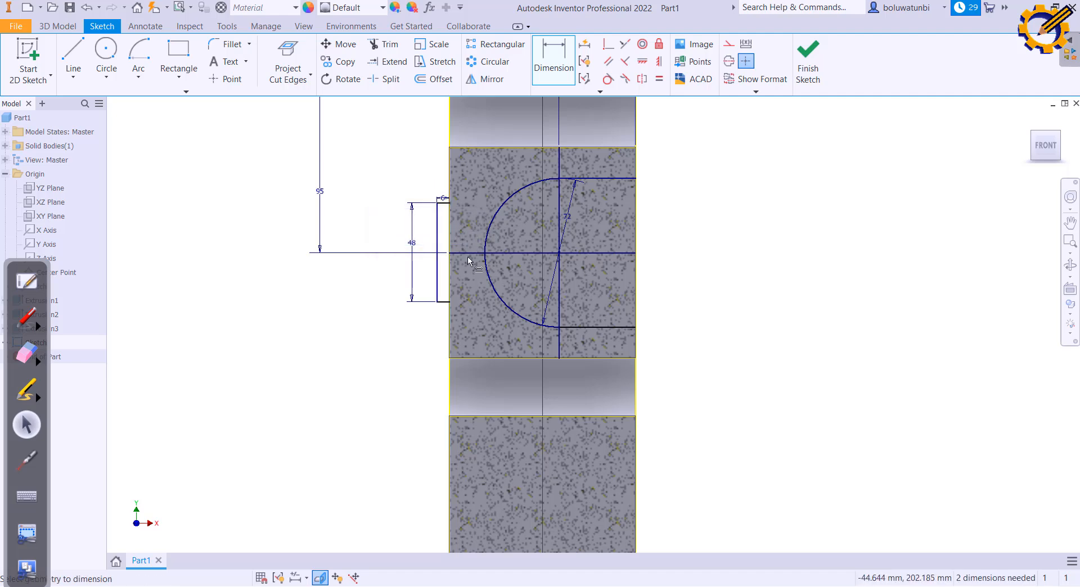
Make the rectangle's upper and lower lines symmetric about the opening's horizontal centreline, and finish the sketch
click(642, 79)
scroll(450, 215, down, 3)
click(444, 197)
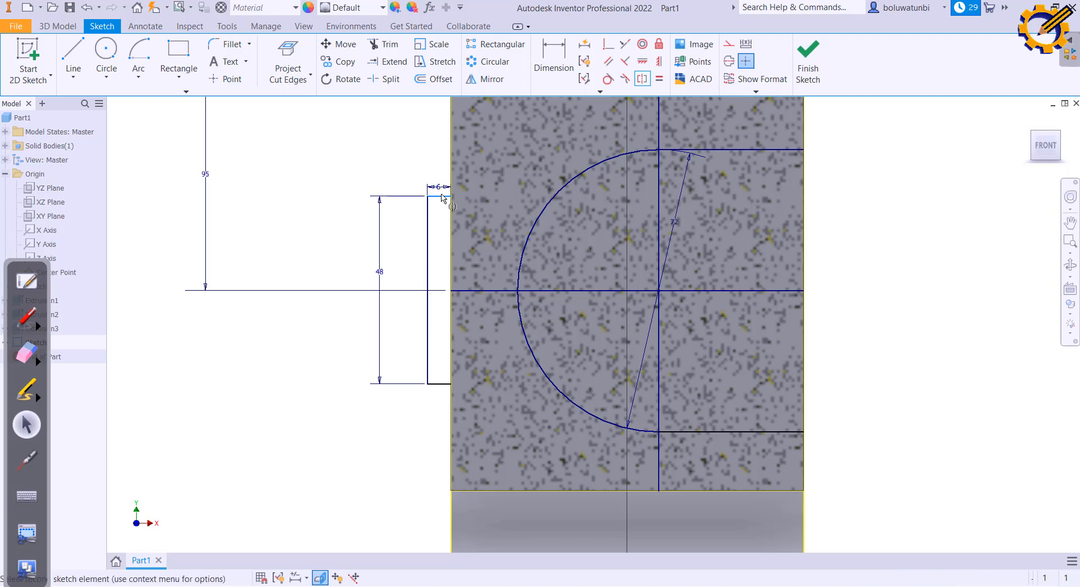
click(440, 384)
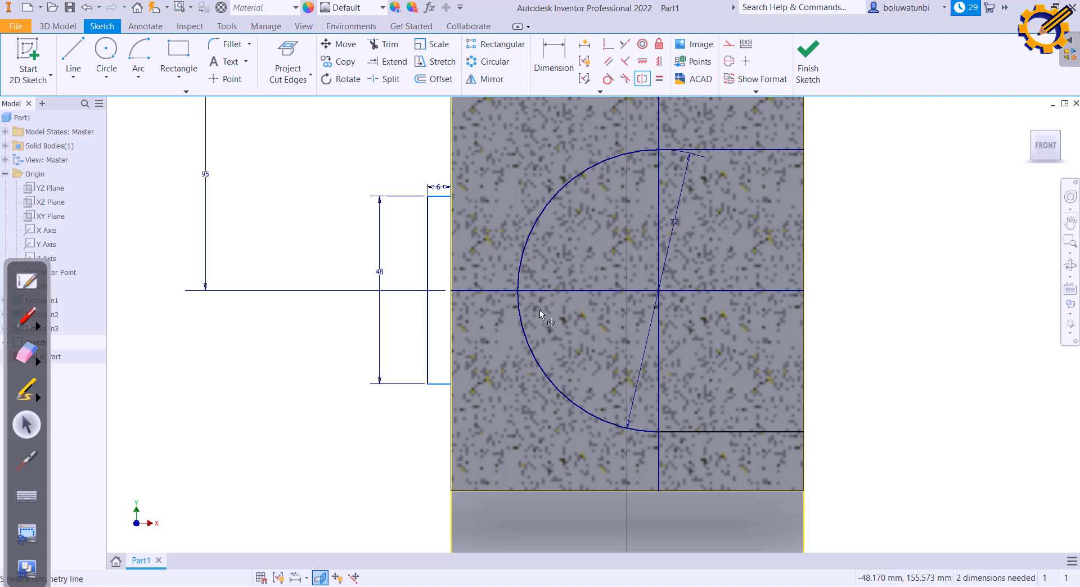
click(613, 291)
mouse_move(592, 300)
middle_down()
mouse_move(557, 286)
mouse_move(509, 359)
mouse_move(495, 339)
middle_up()
scroll(589, 299, up, 2)
scroll(557, 286, up, 1)
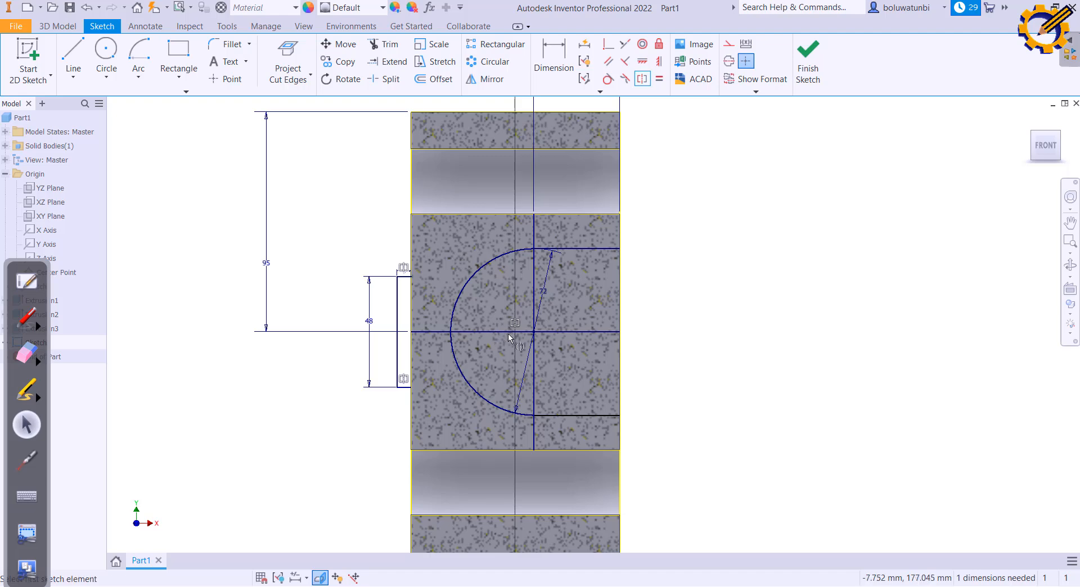
scroll(569, 323, up, 2)
mouse_move(569, 324)
middle_down()
mouse_move(412, 232)
mouse_move(435, 281)
middle_up()
click(808, 62)
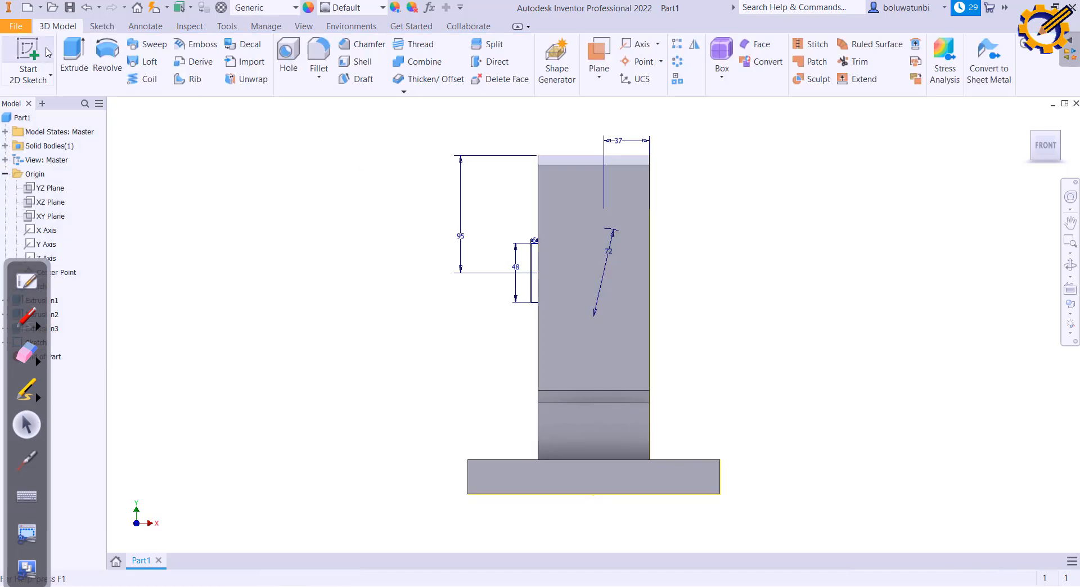
Cut the rounded opening's four regions symmetrically through all of the upper block with Extrude
click(71, 52)
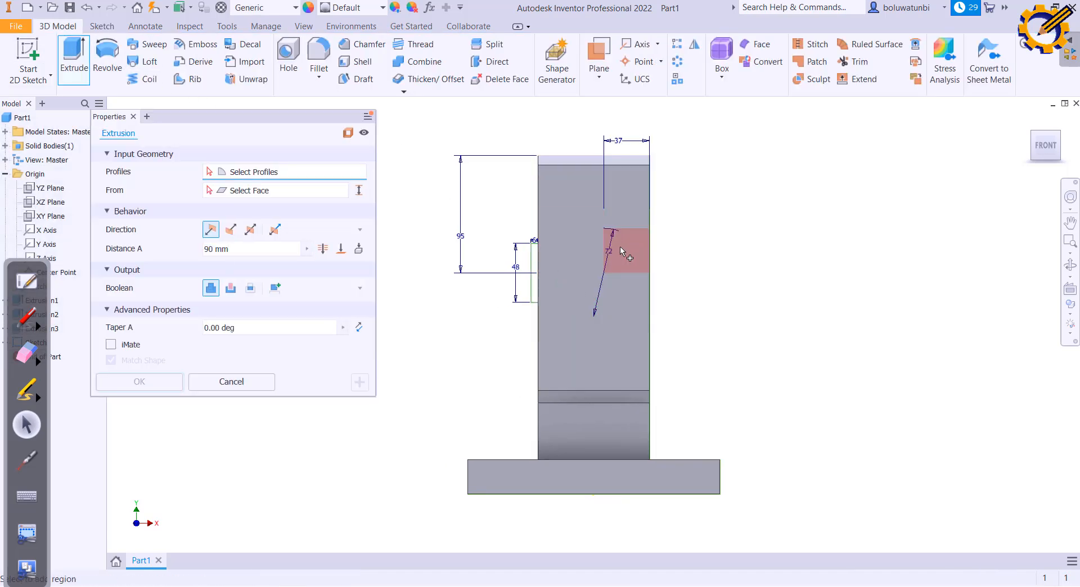
click(626, 248)
click(591, 249)
click(586, 286)
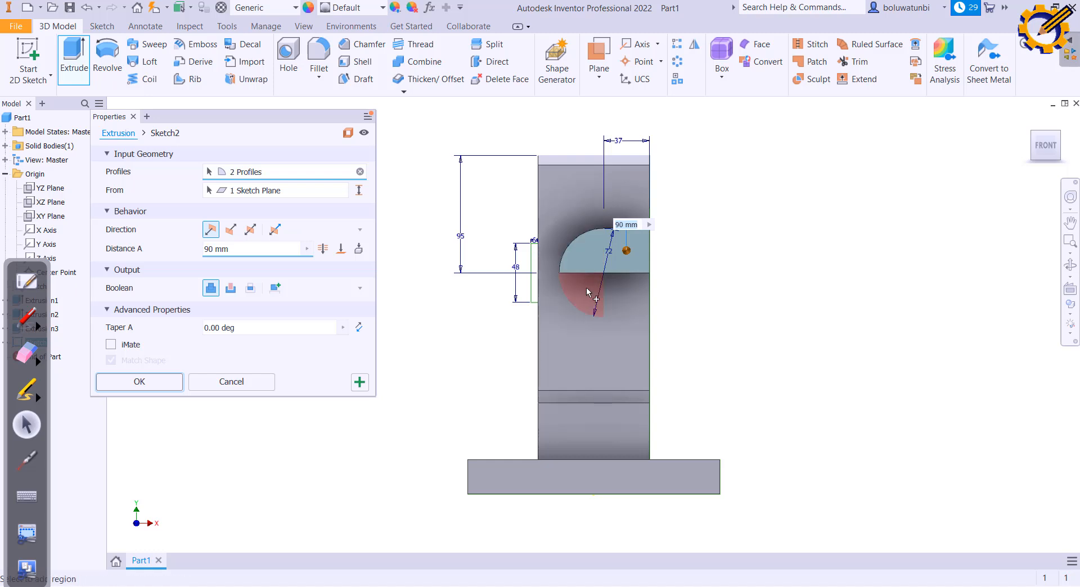
click(623, 290)
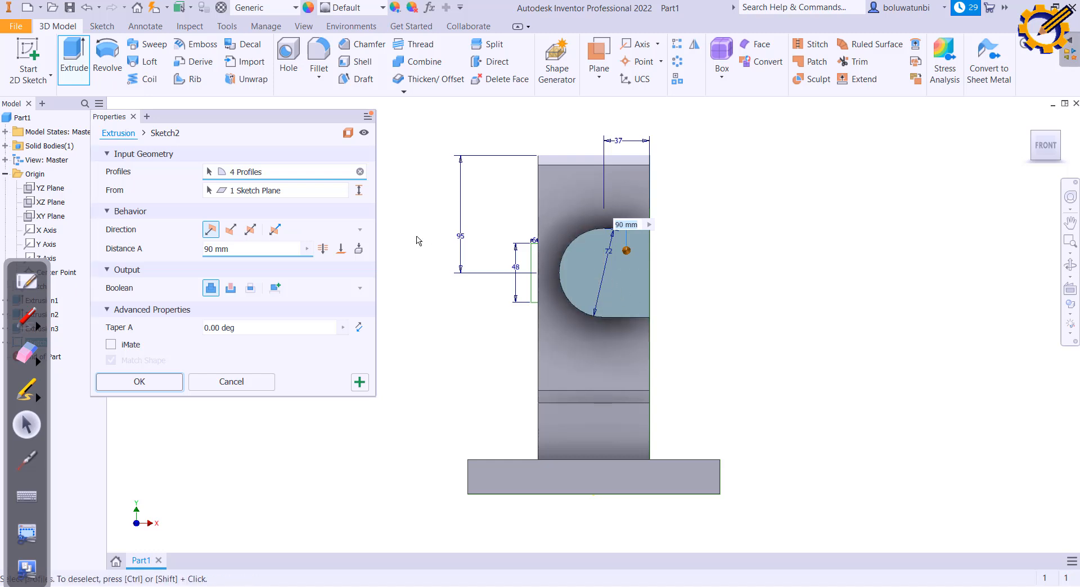
click(324, 249)
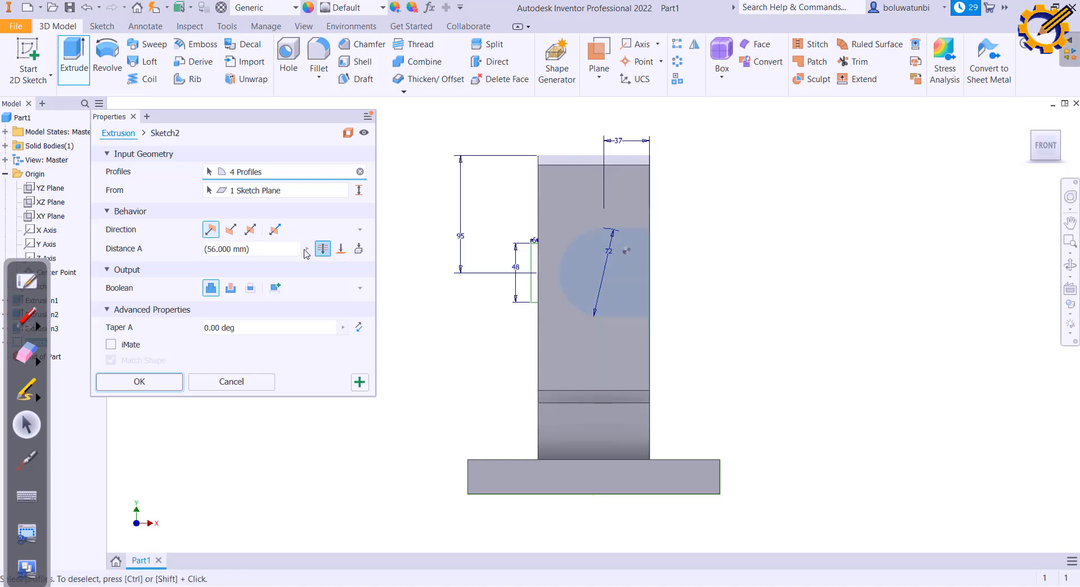
click(250, 230)
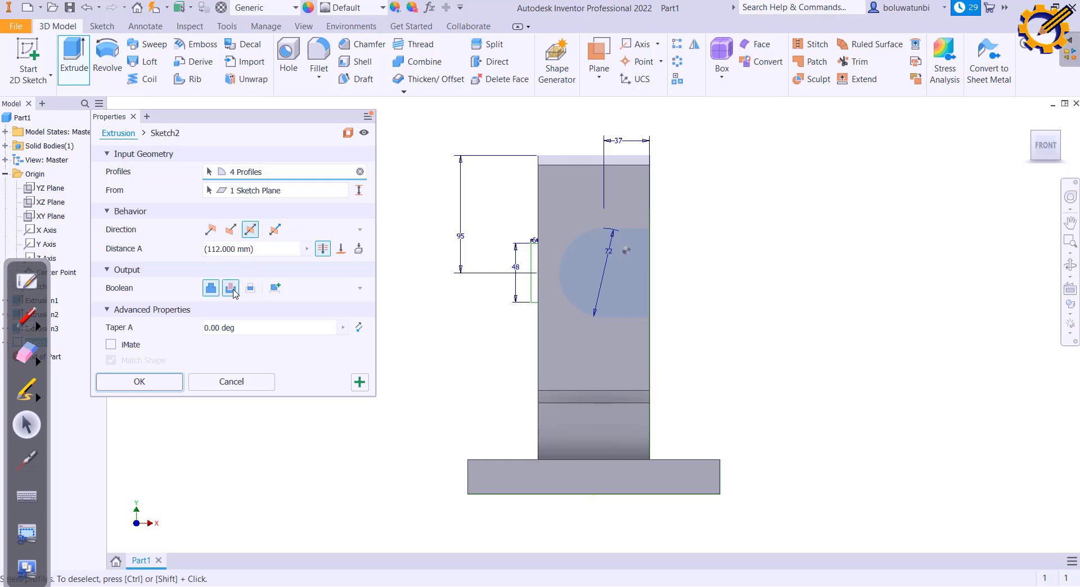
click(232, 288)
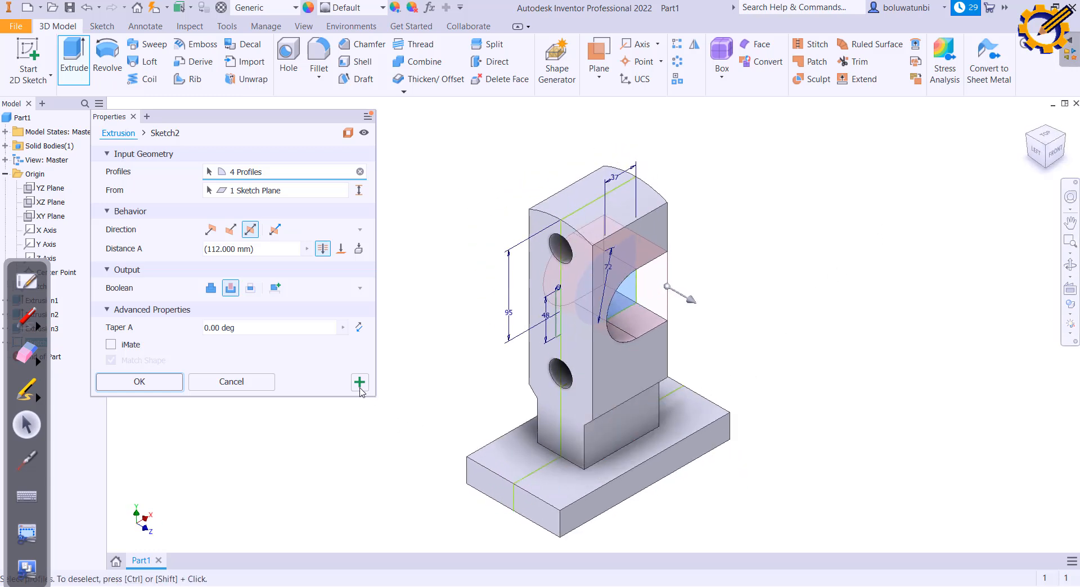
click(360, 382)
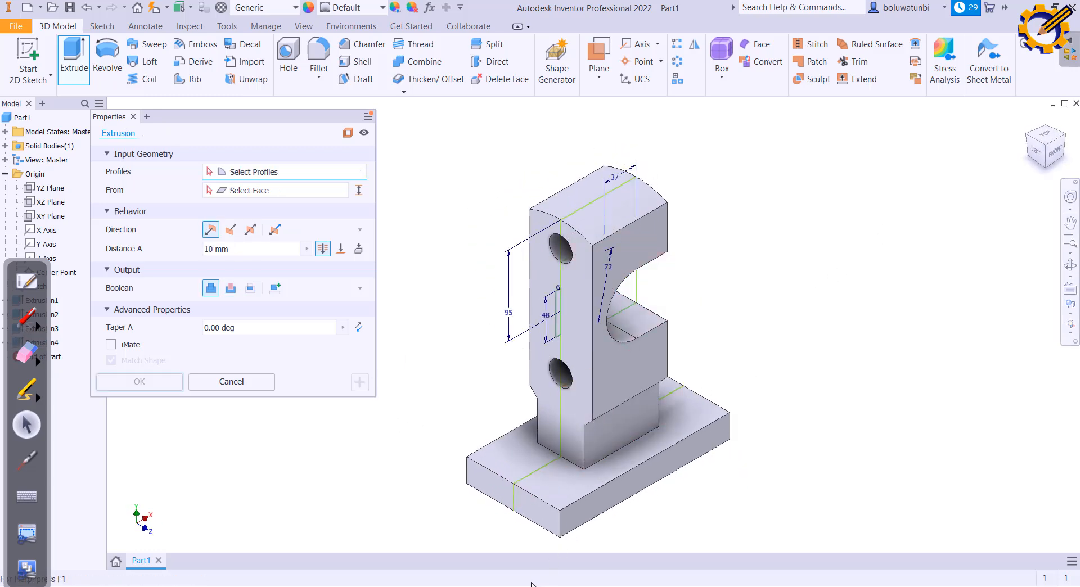
key(alt+Tab)
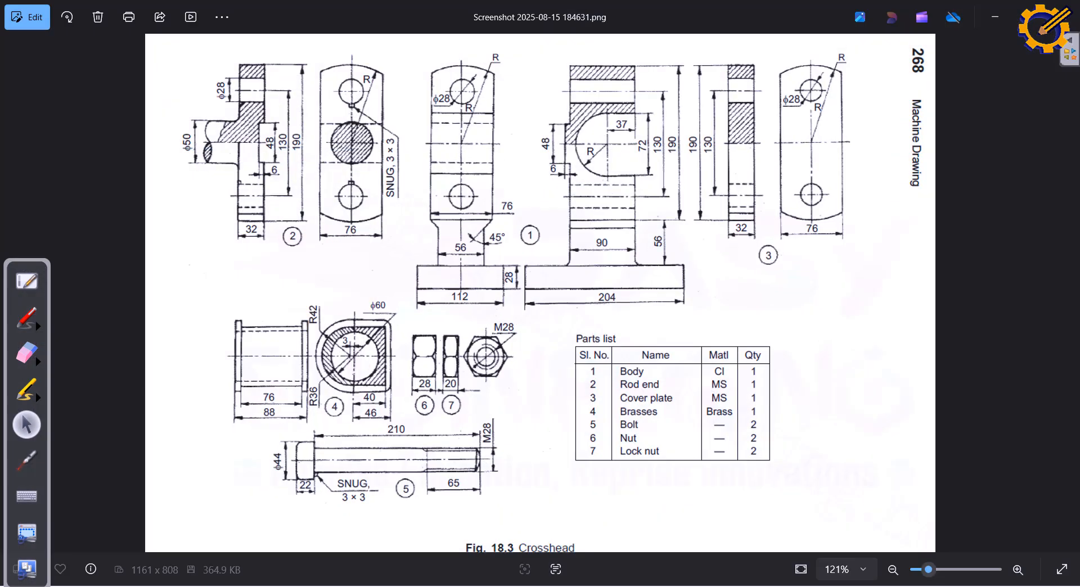
key(alt+Tab)
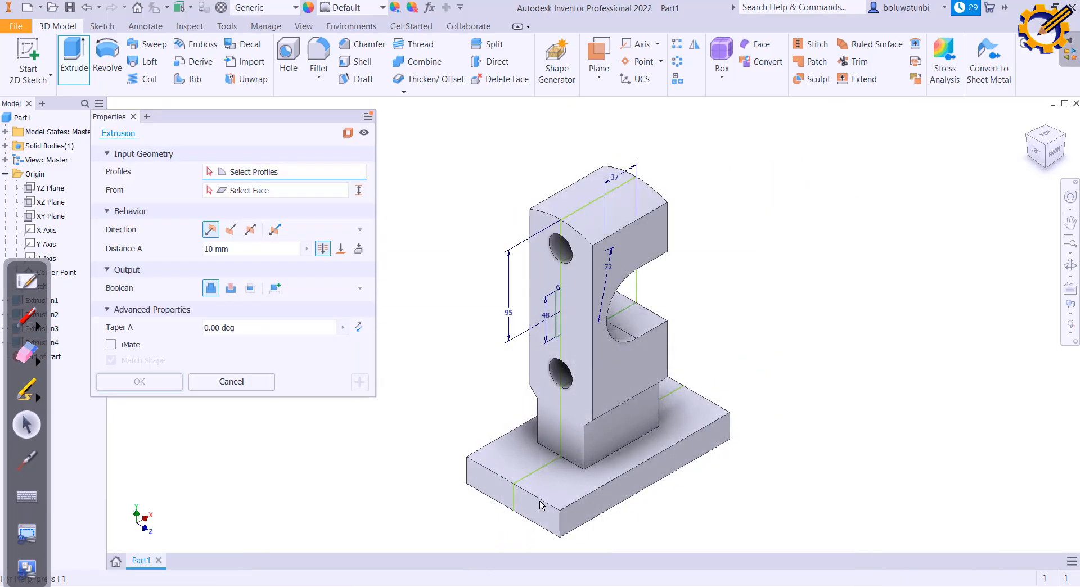
scroll(543, 253, down, 5)
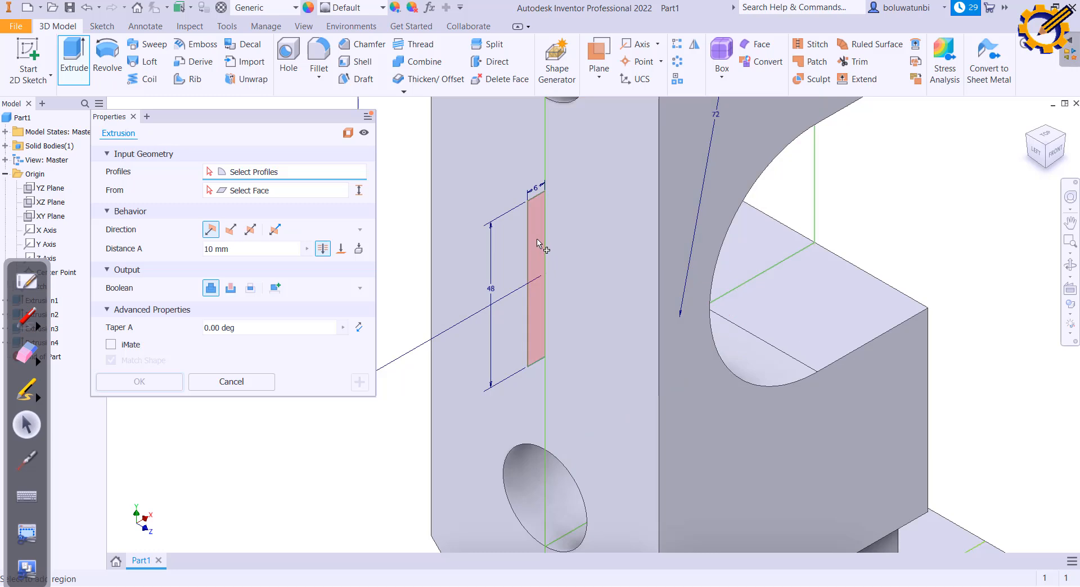
click(537, 247)
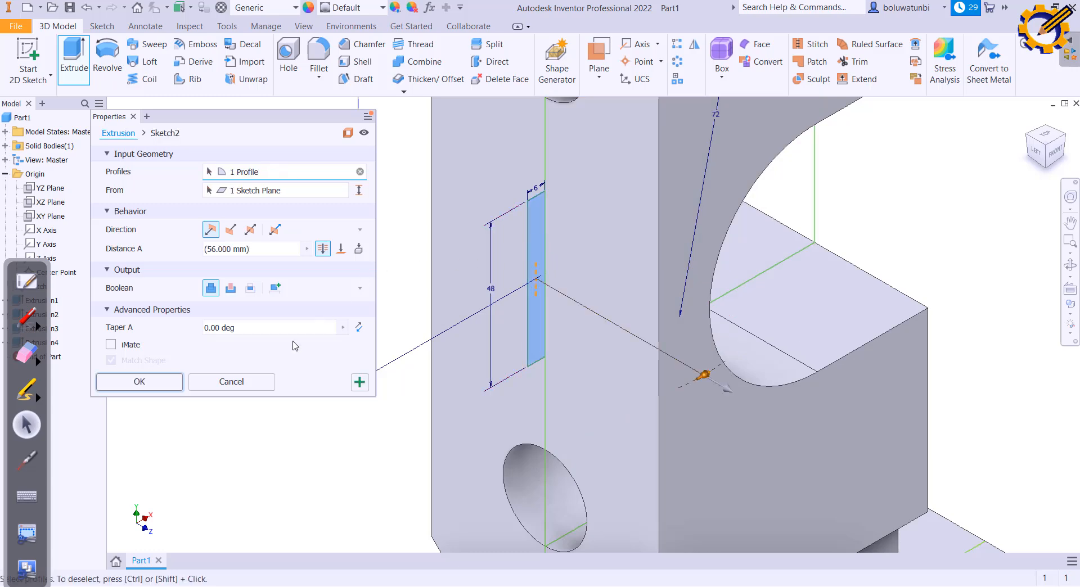
click(231, 382)
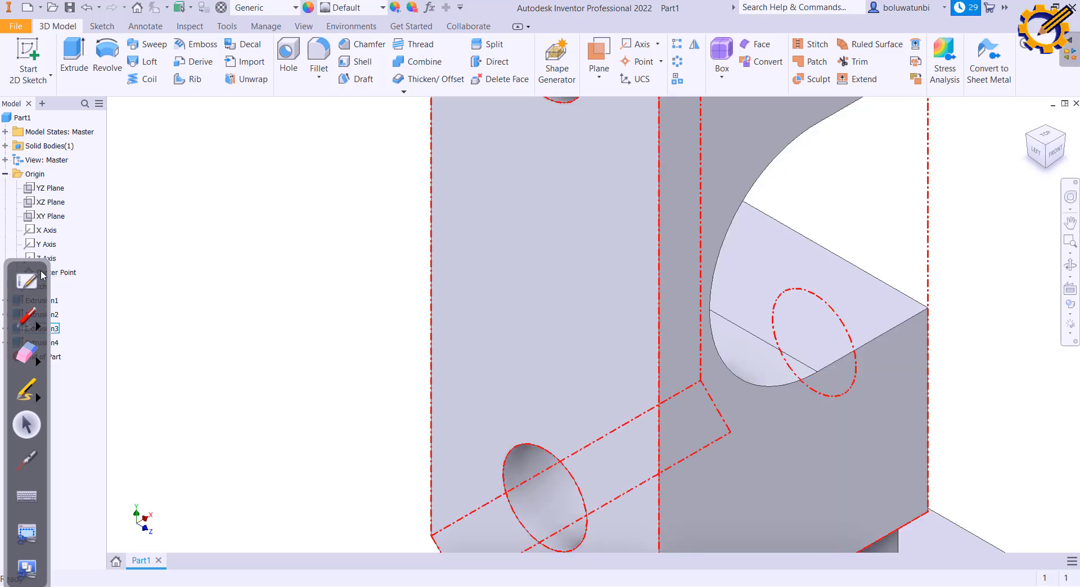
Move the floating annotation toolbar clear of the model tree, expand Extrusion4 and select its sketch
drag(34, 283, 253, 231)
click(5, 343)
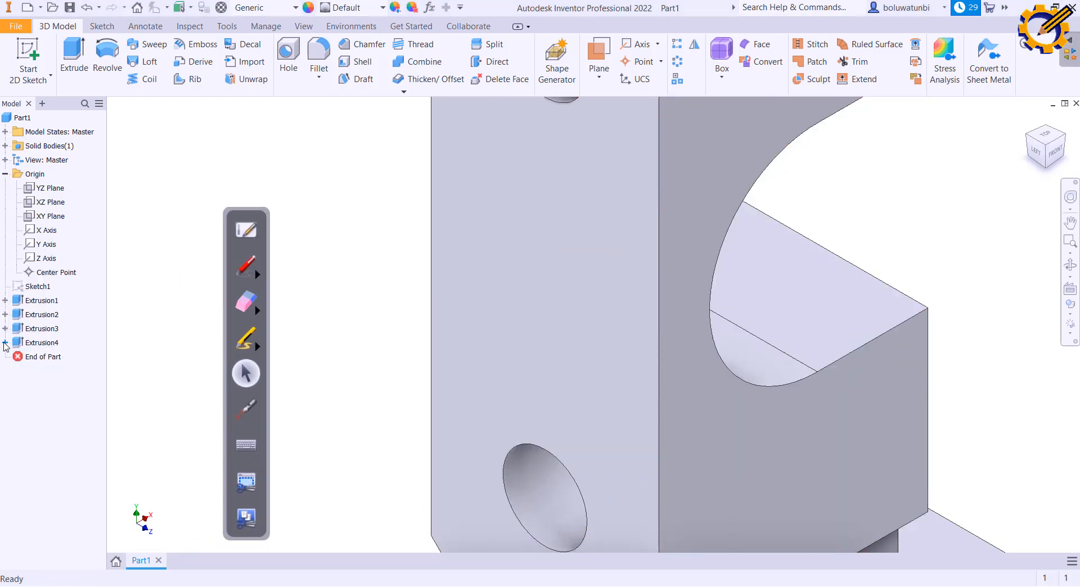
click(48, 357)
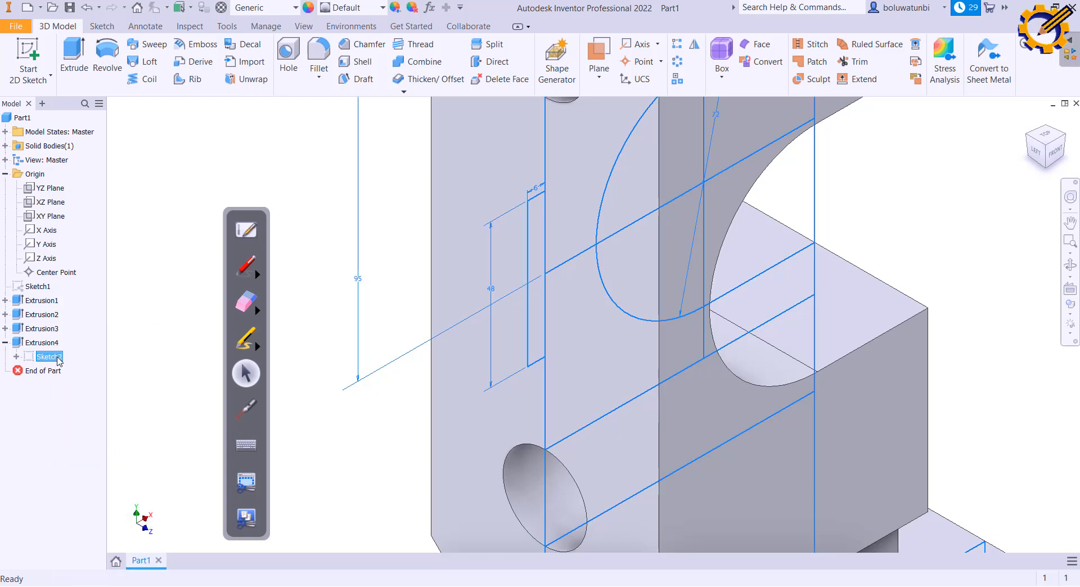
key(Page_Up)
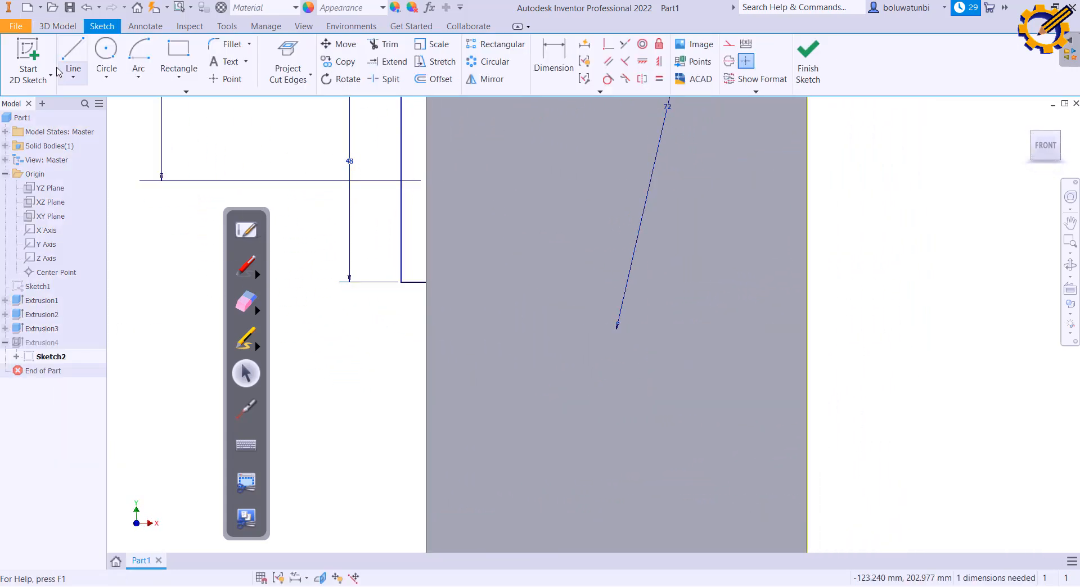
click(68, 27)
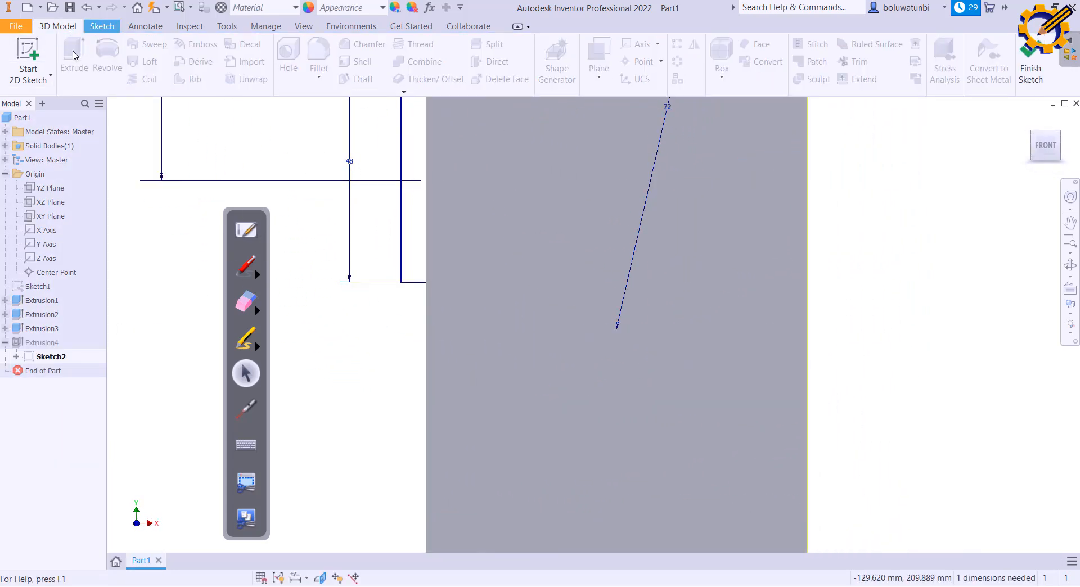
click(1030, 70)
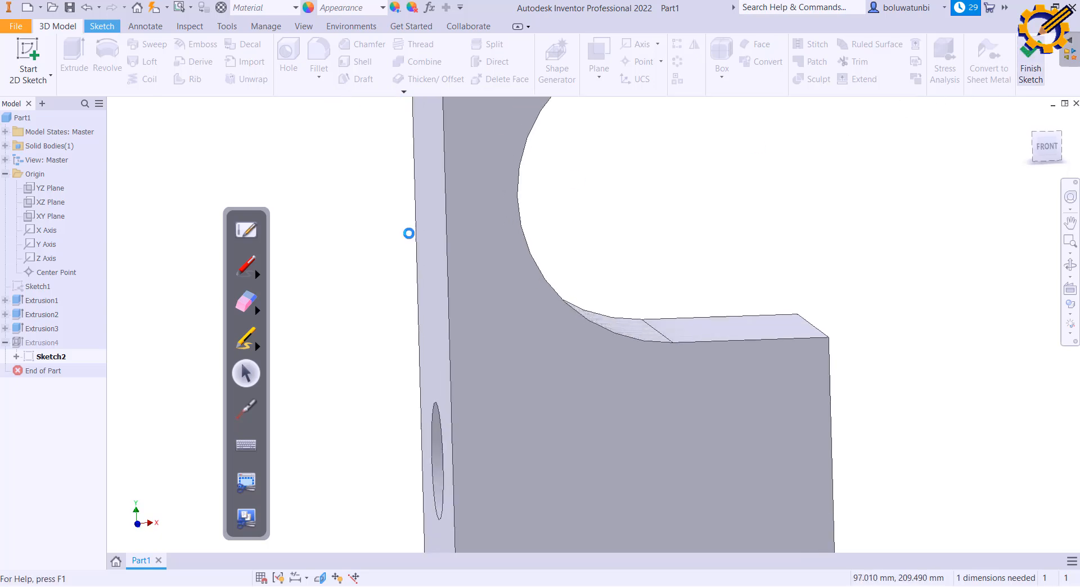
Share Extrusion4's sketch so its side rectangle can be reused for another feature
right_click(48, 357)
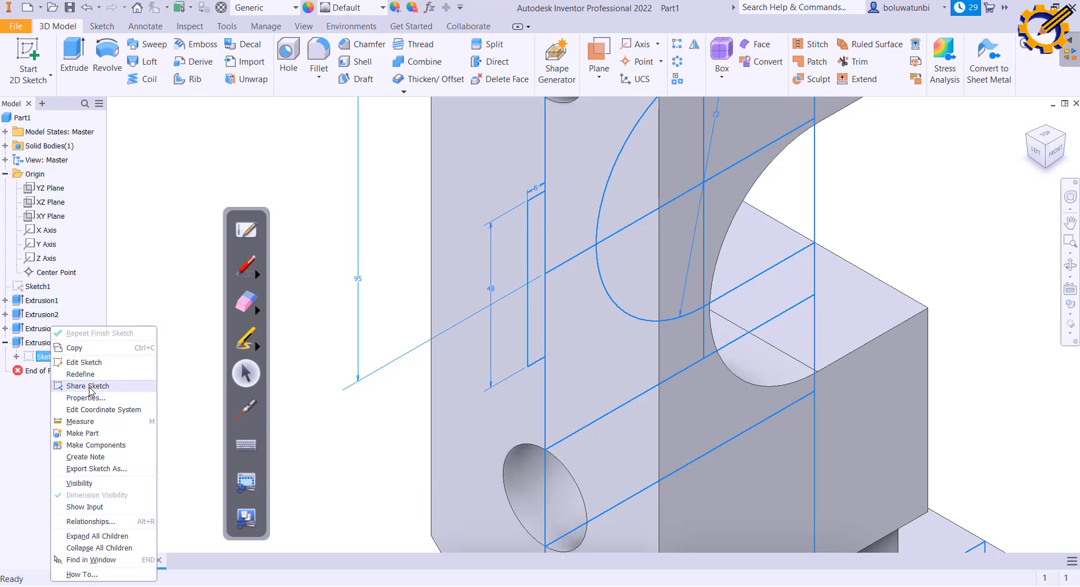
click(89, 386)
click(74, 56)
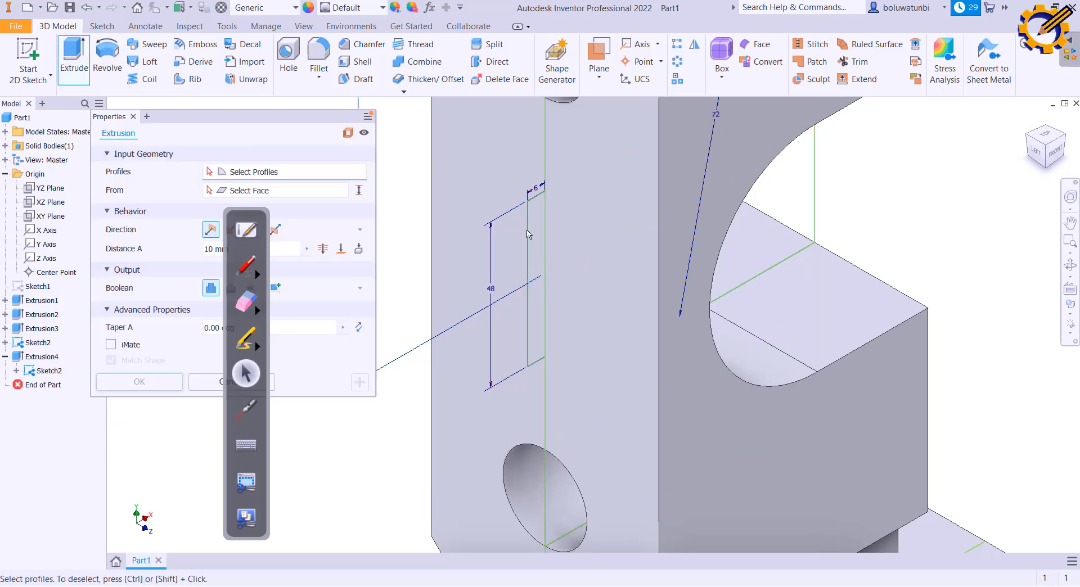
scroll(555, 236, up, 3)
scroll(555, 236, up, 3)
click(475, 258)
scroll(475, 258, down, 8)
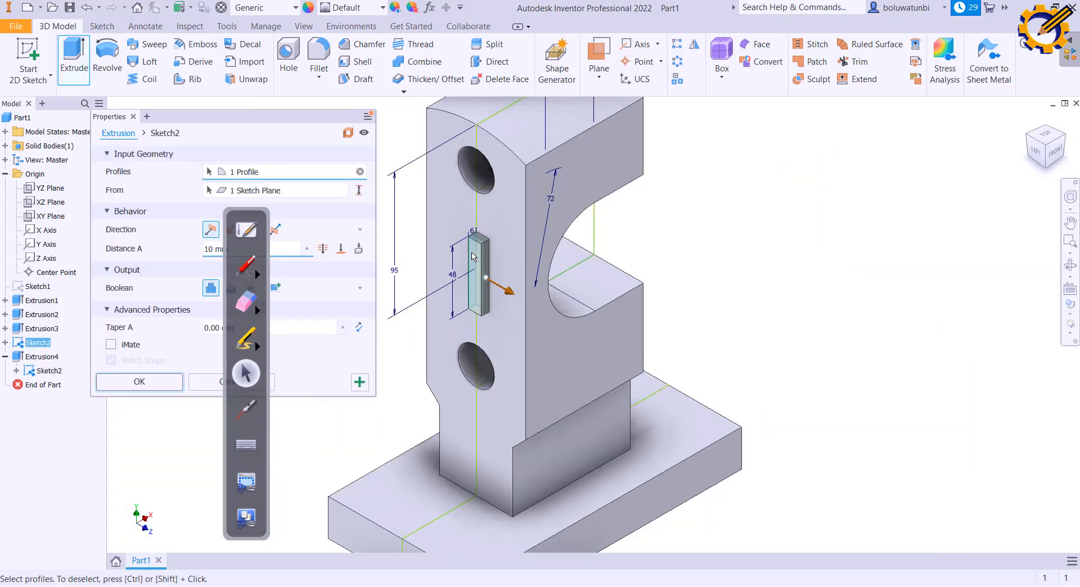
click(323, 248)
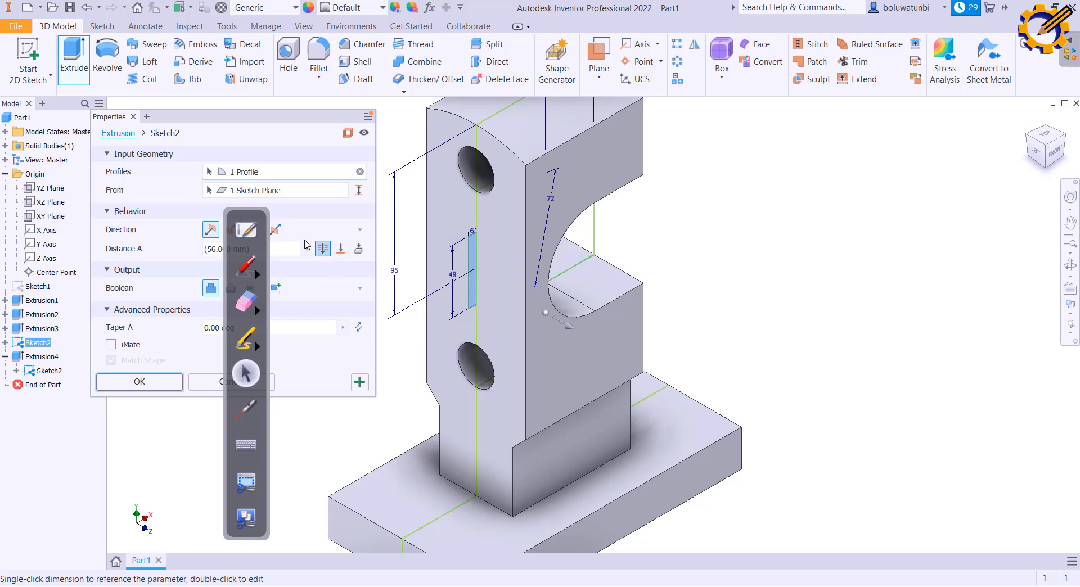
click(259, 221)
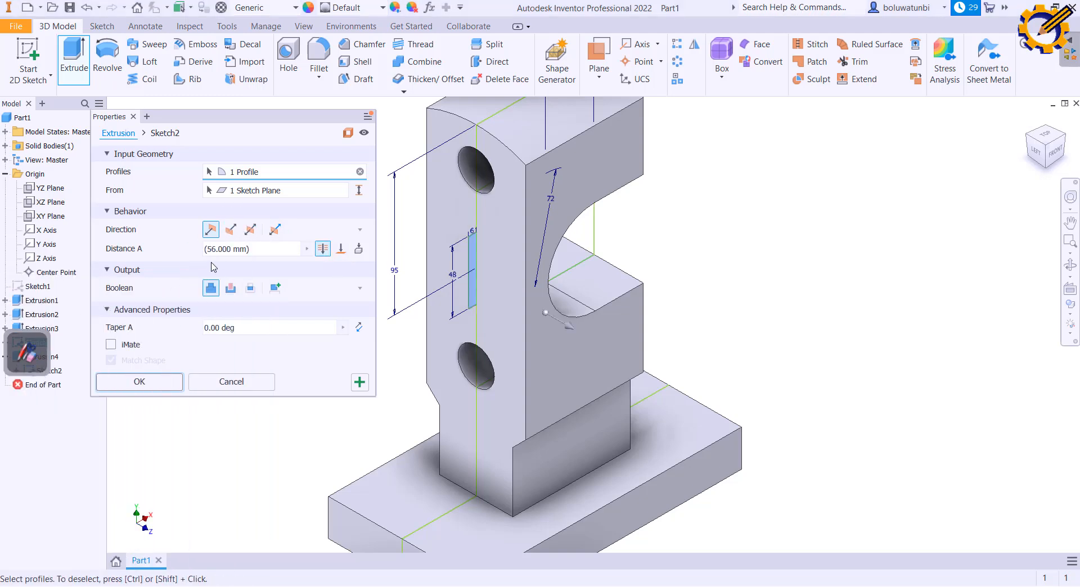
click(250, 230)
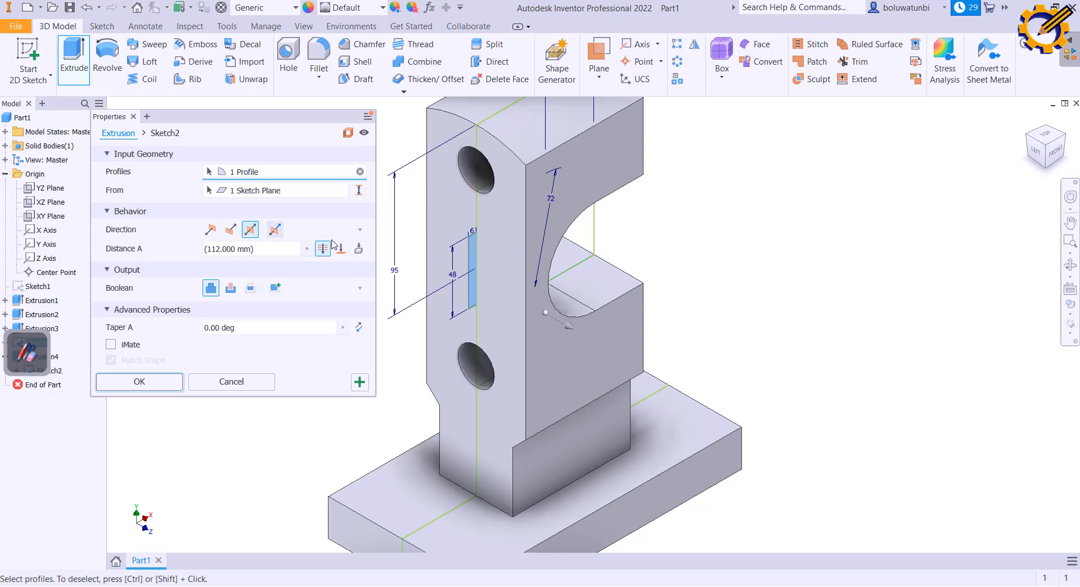
scroll(473, 269, up, 3)
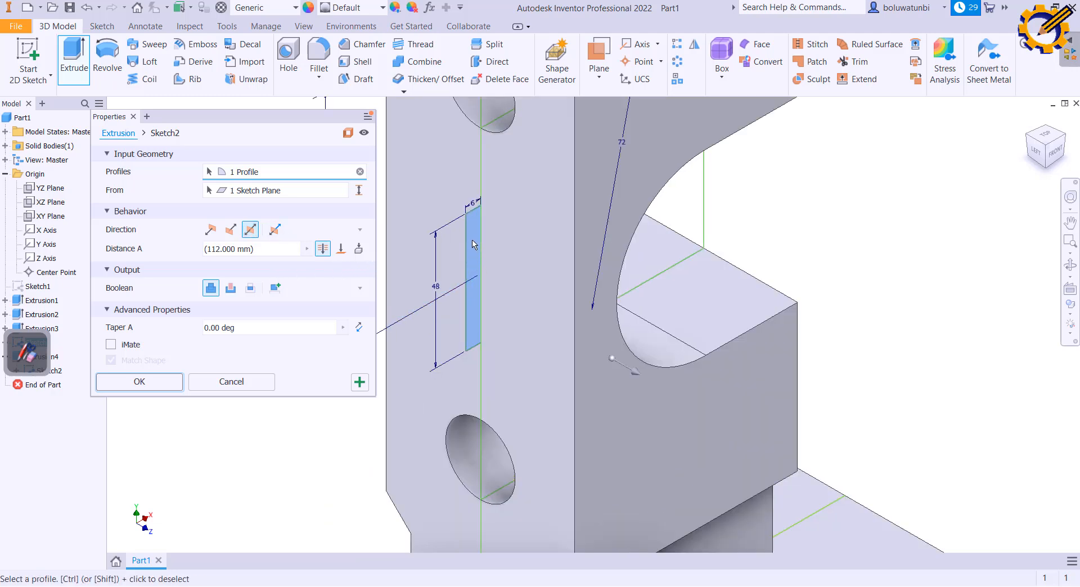
click(232, 382)
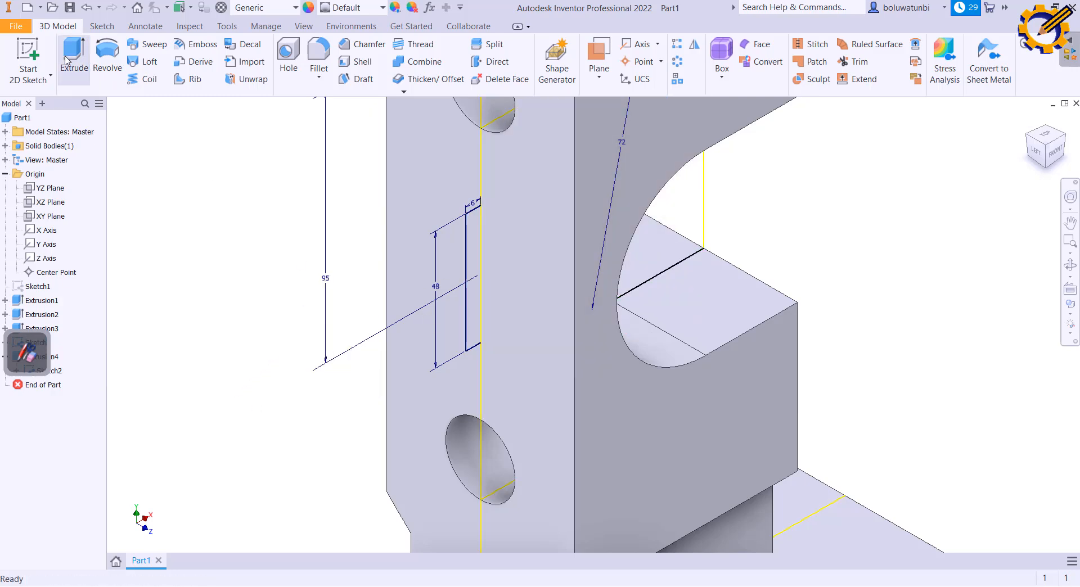
click(73, 59)
scroll(467, 250, up, 2)
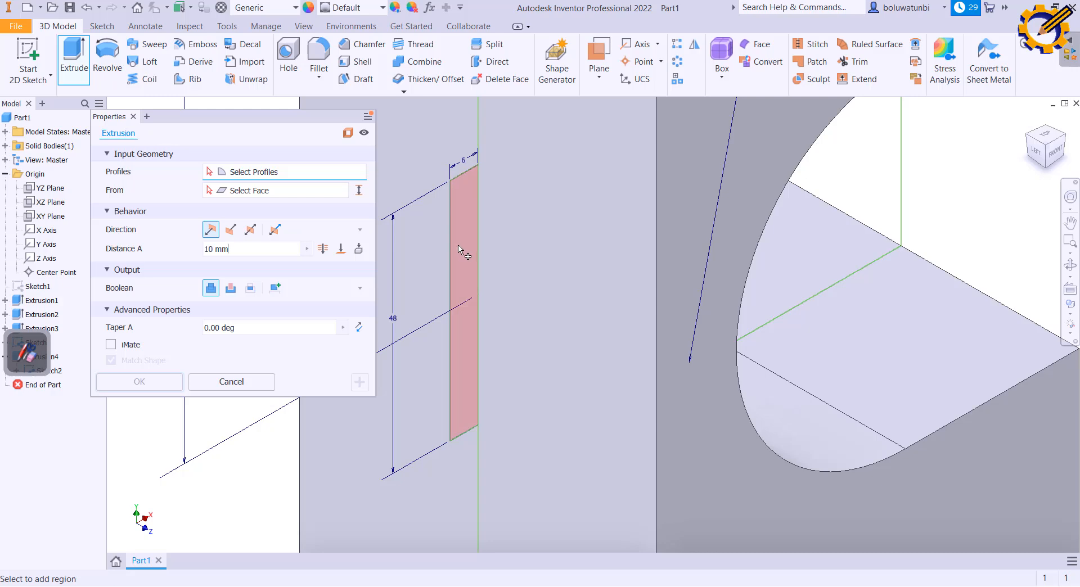
click(459, 249)
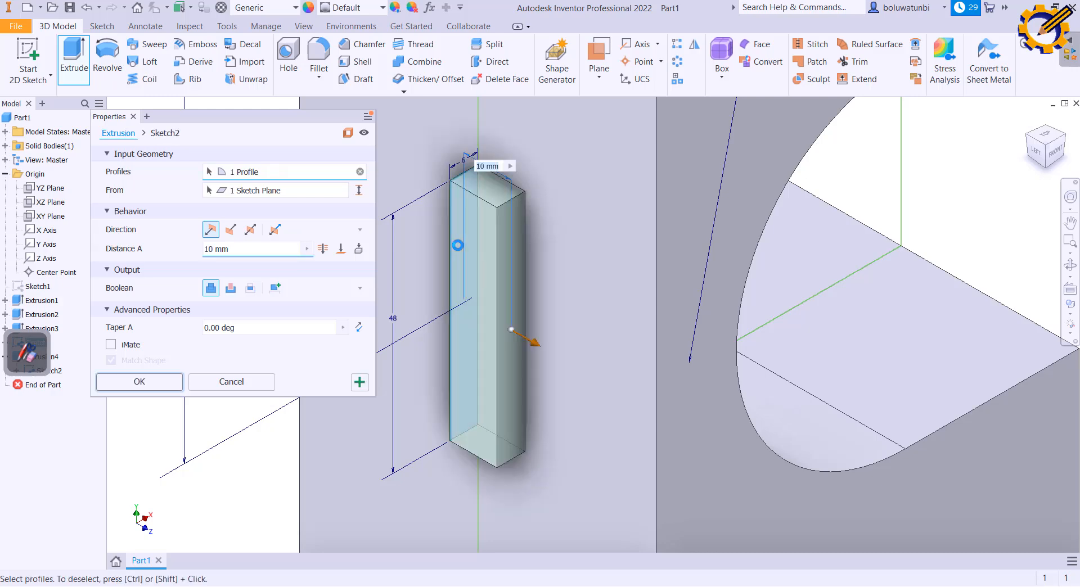
click(323, 249)
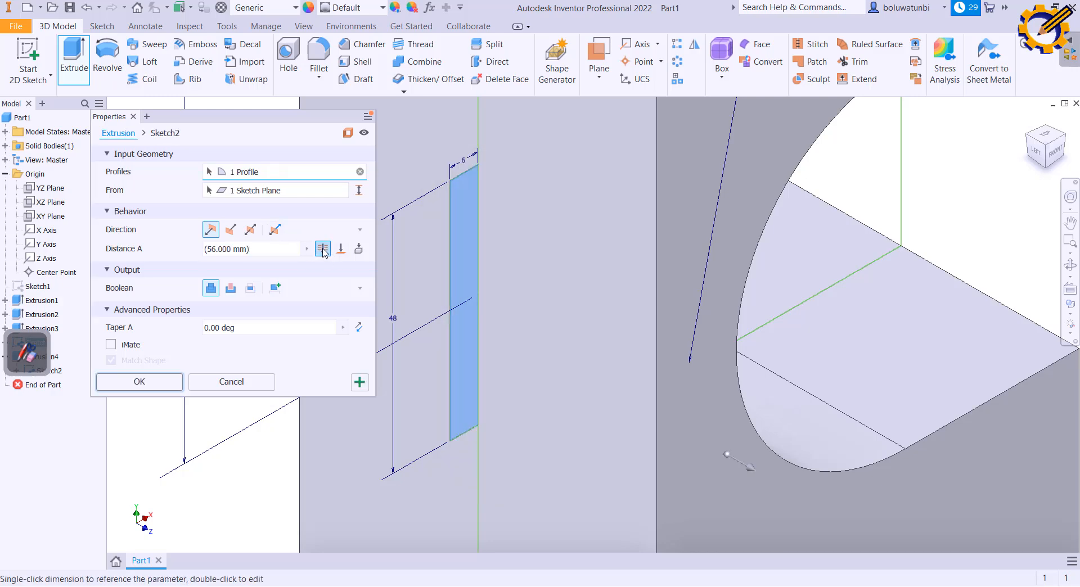
click(251, 231)
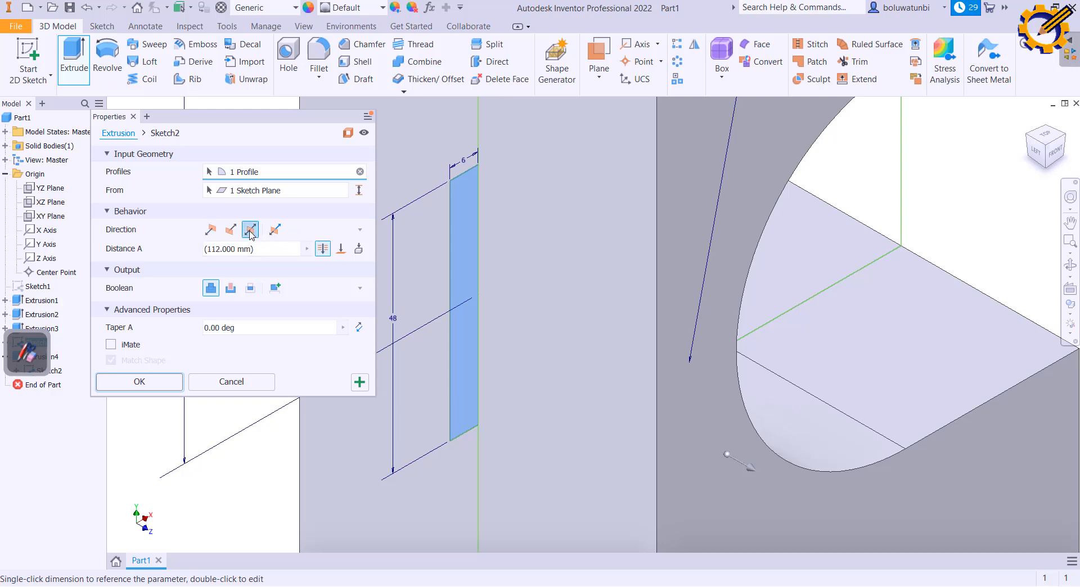
click(222, 381)
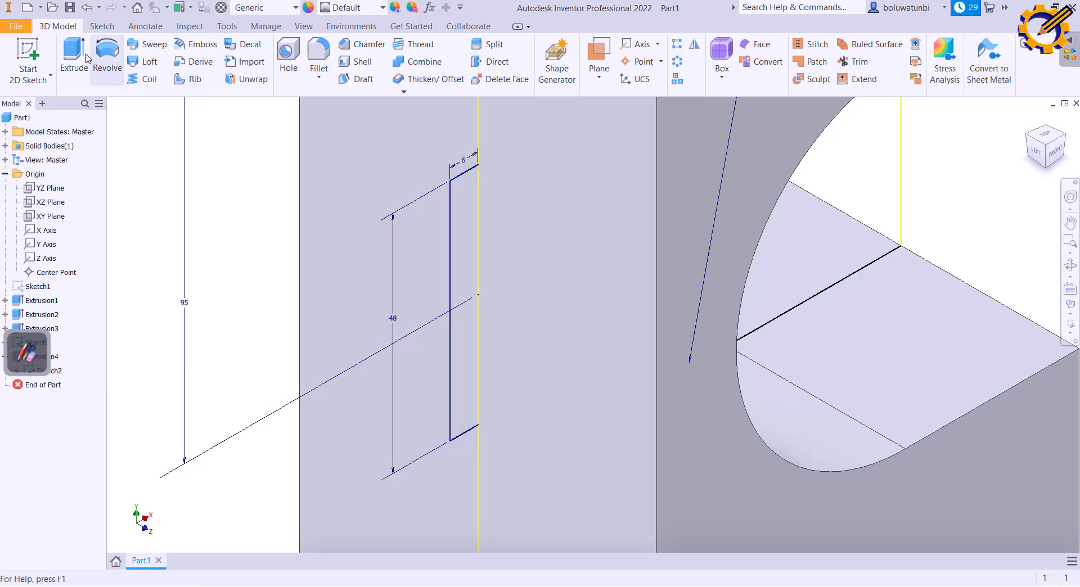
Extrude the 48 by 6 mm side rectangle 76 mm symmetrically, joined to the body, taking the width from the reference drawing
click(79, 56)
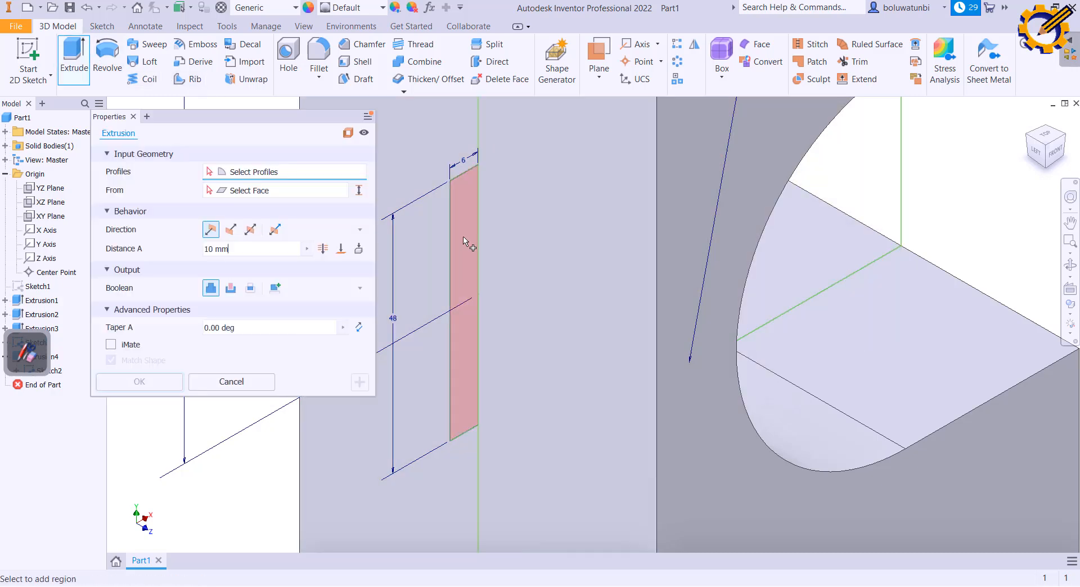
click(464, 242)
text(56)
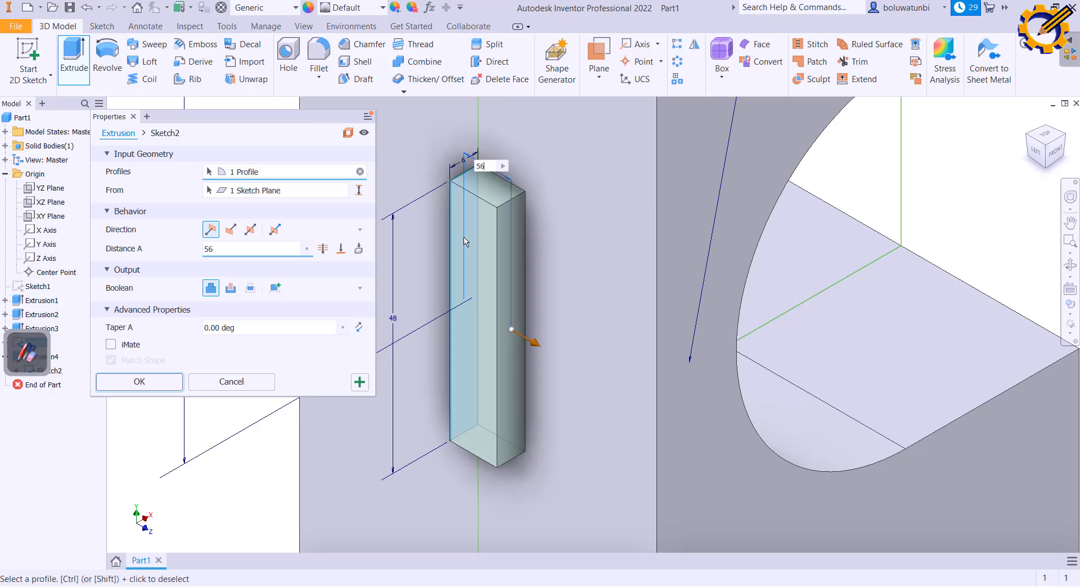
click(250, 230)
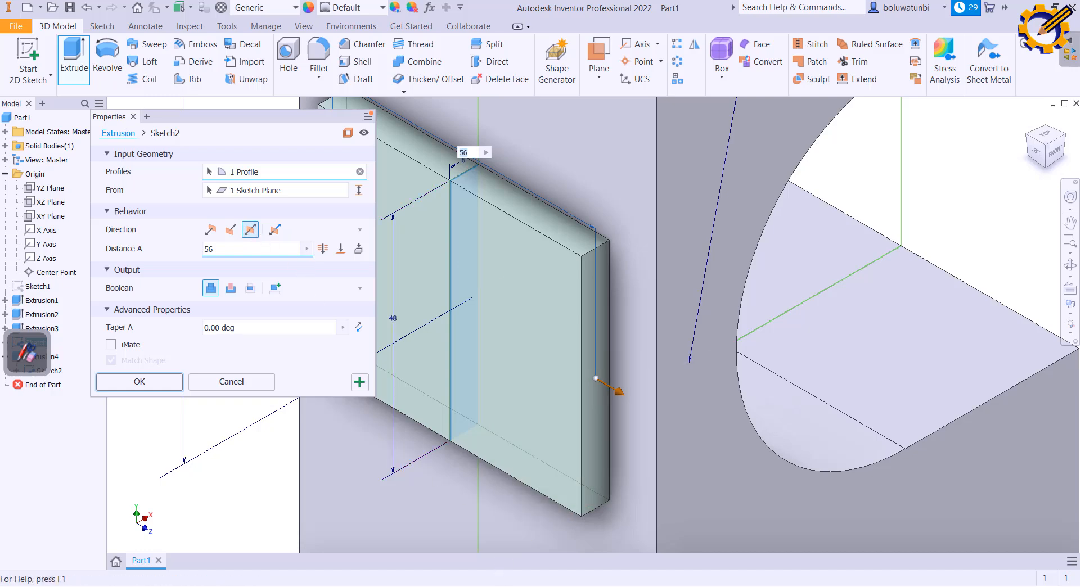
click(518, 586)
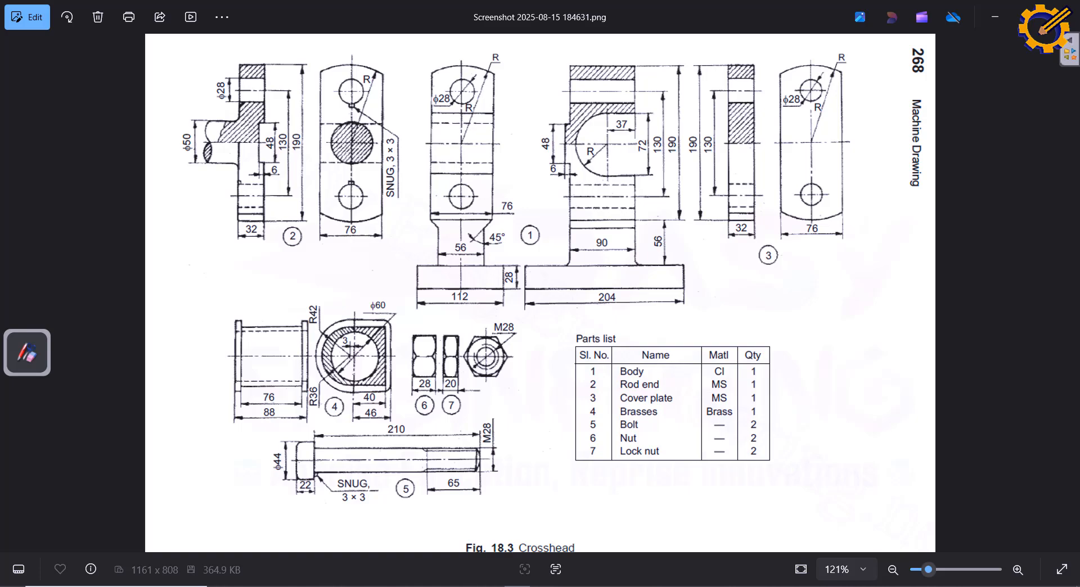
click(518, 586)
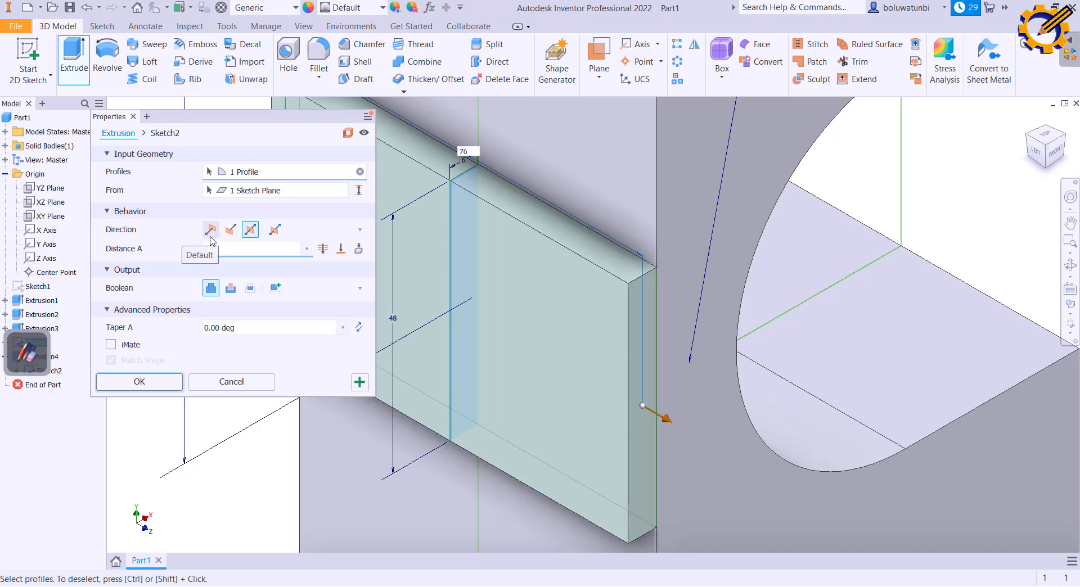
click(153, 387)
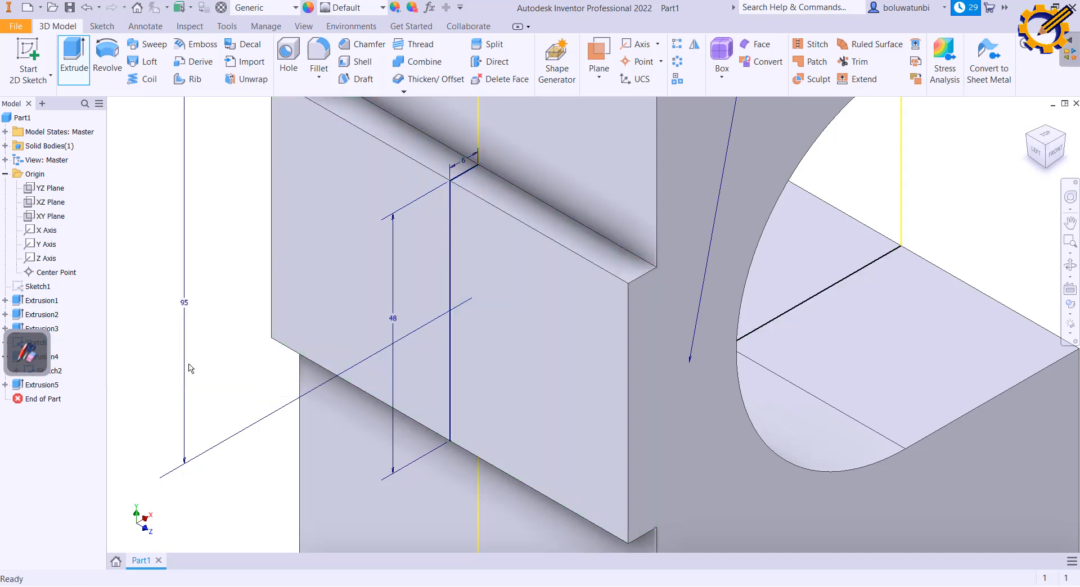
Hide the shared sketch that is still displayed on the body
click(531, 309)
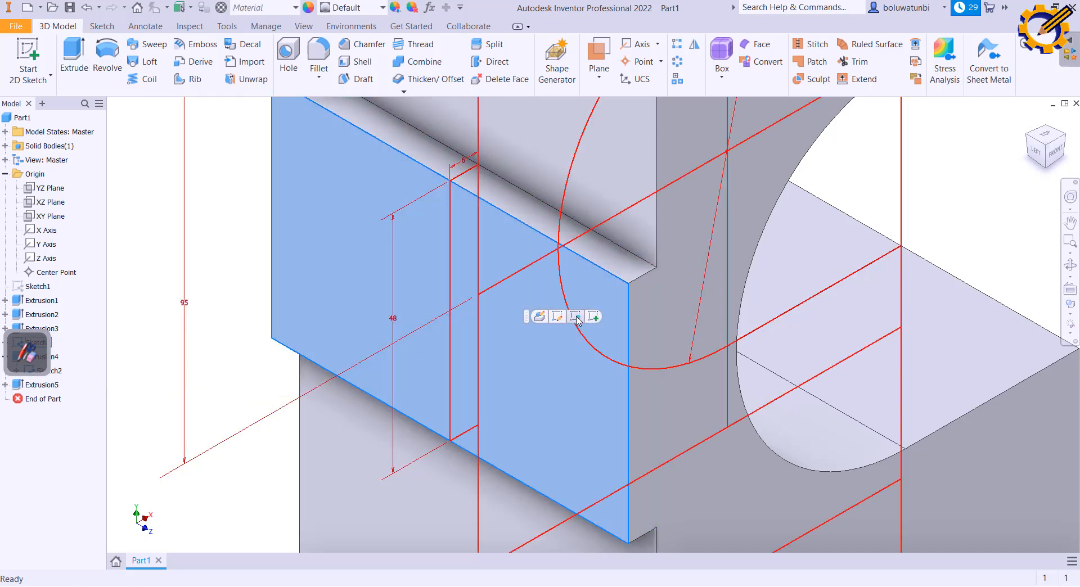
click(577, 318)
scroll(589, 311, down, 6)
mouse_move(583, 306)
middle_down()
mouse_move(556, 238)
mouse_move(513, 296)
middle_up()
scroll(512, 297, down, 2)
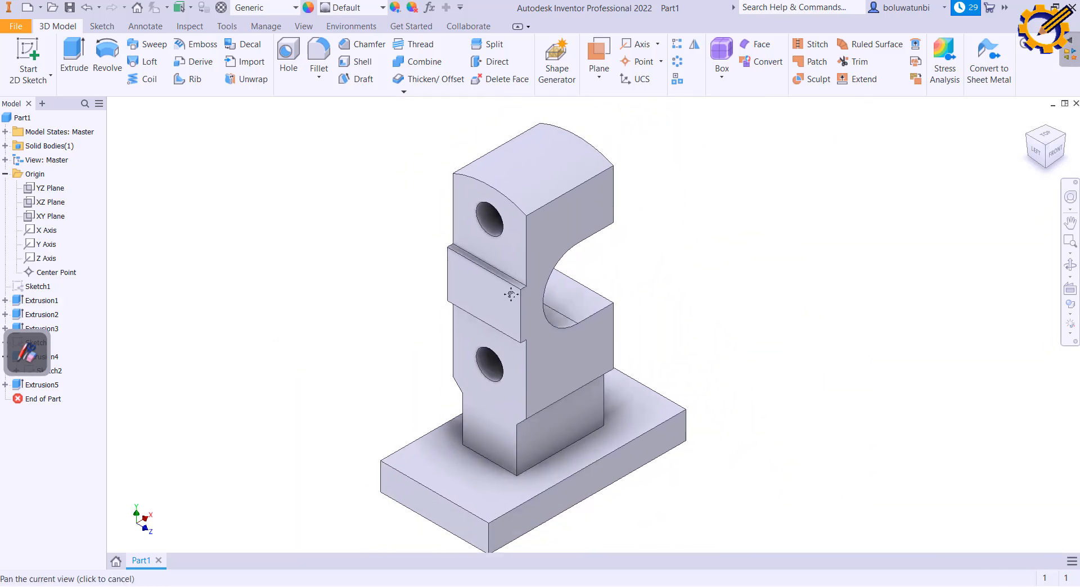
Compare the body's front and right views with the corresponding views in the crosshead reference drawing
click(1060, 158)
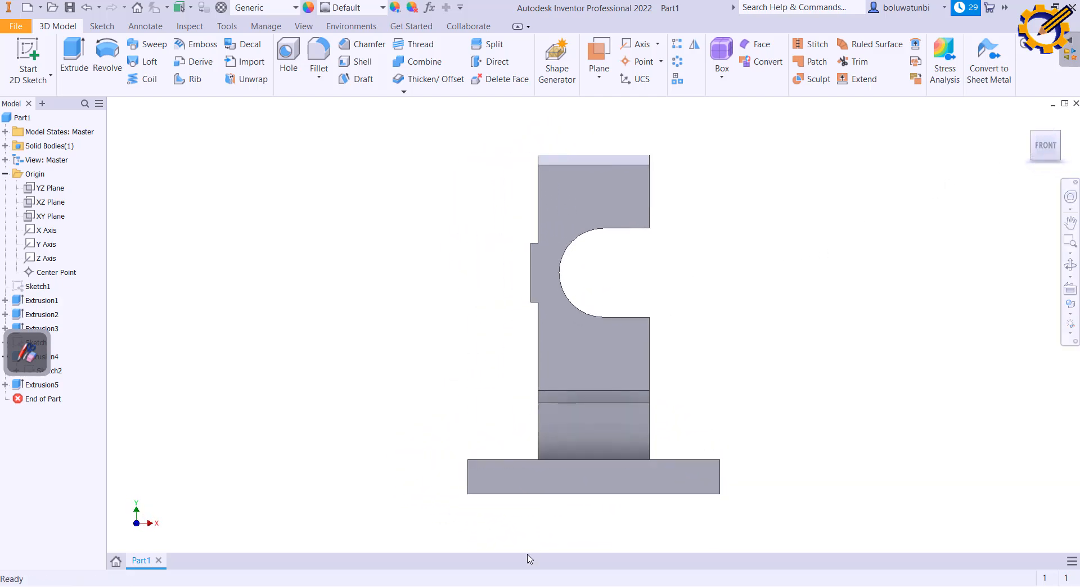
click(528, 586)
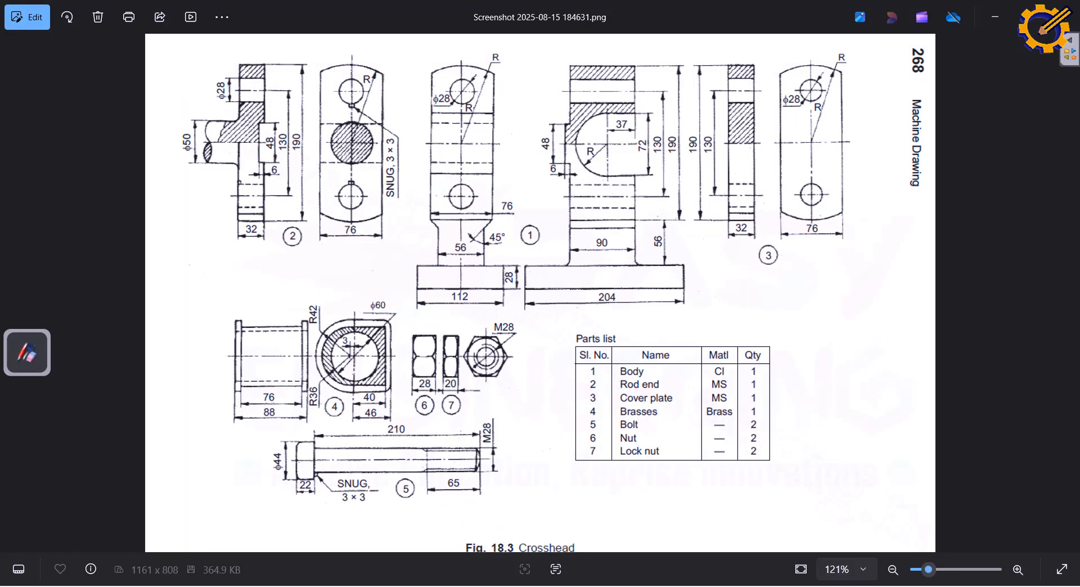
click(528, 586)
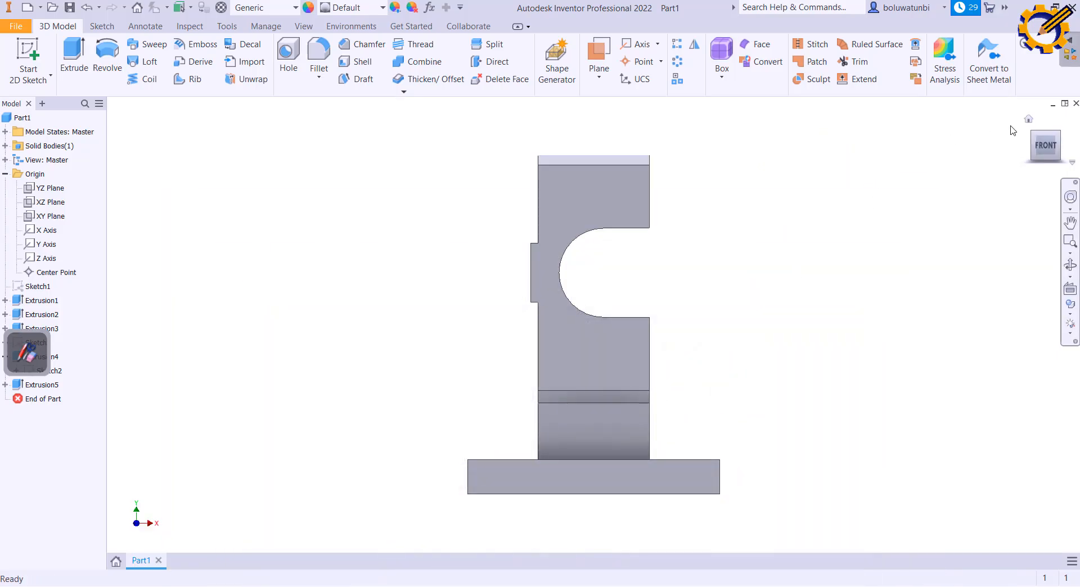
click(1069, 145)
click(1067, 146)
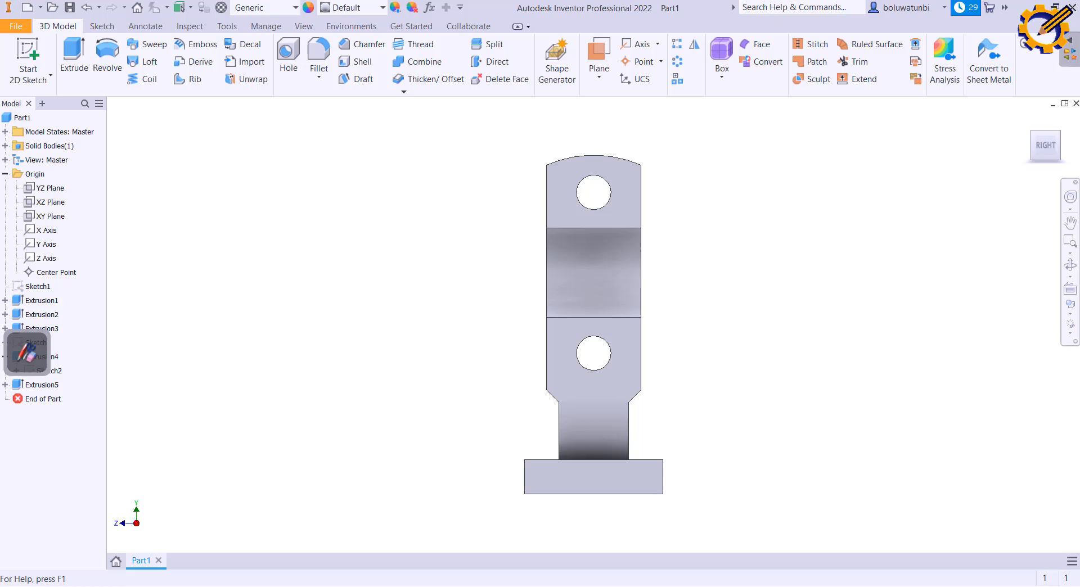
key(alt+Tab)
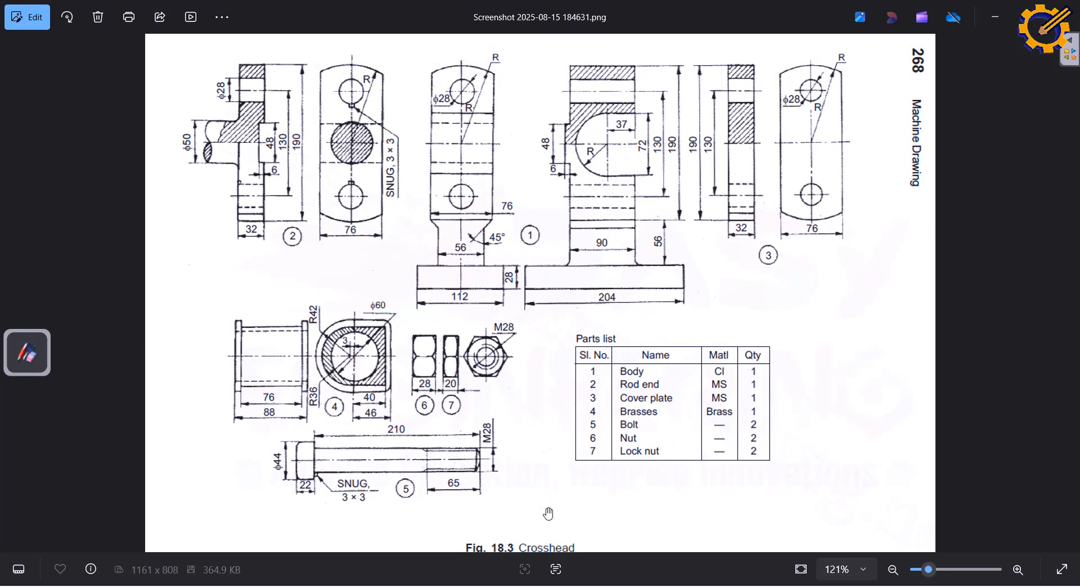
key(alt+Tab)
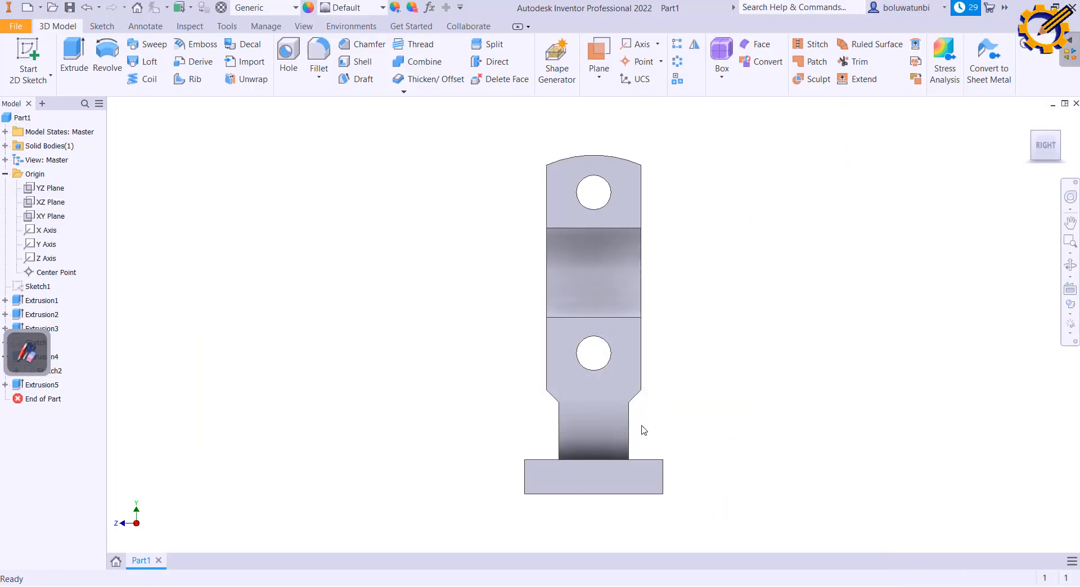
Save the part as BODY in the CROSS HEAD folder
key(ctrl+s)
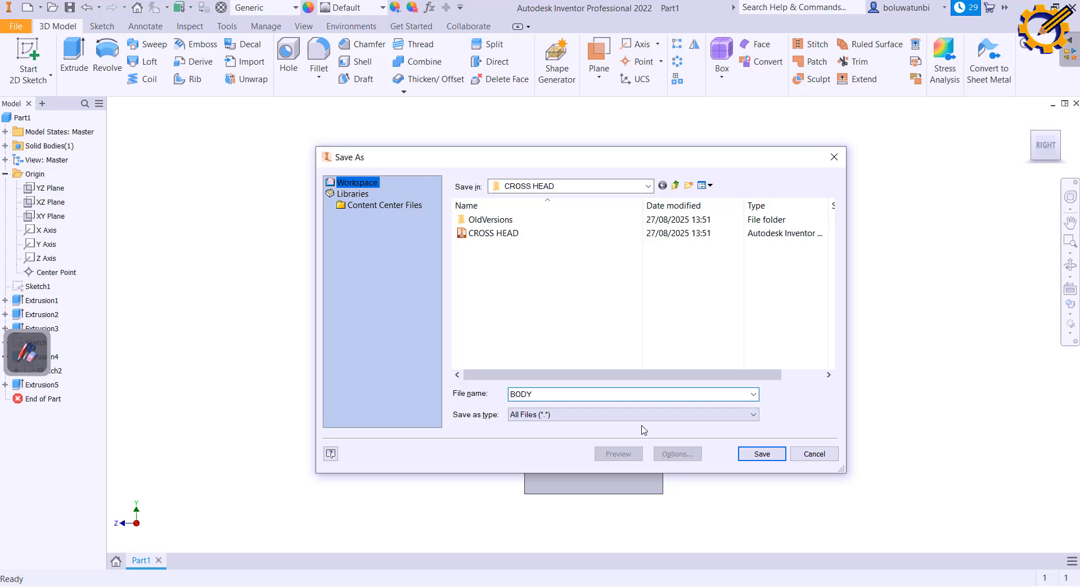
key(Return)
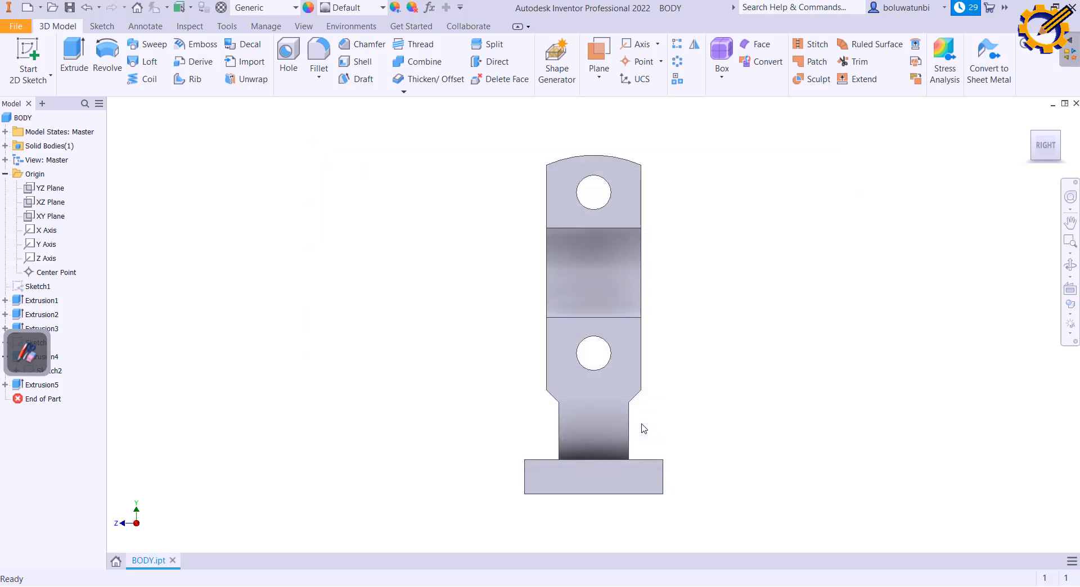
Check the reference drawing for the next component, create a new Standard (mm) part and start a sketch on its YZ plane
key(alt+Tab)
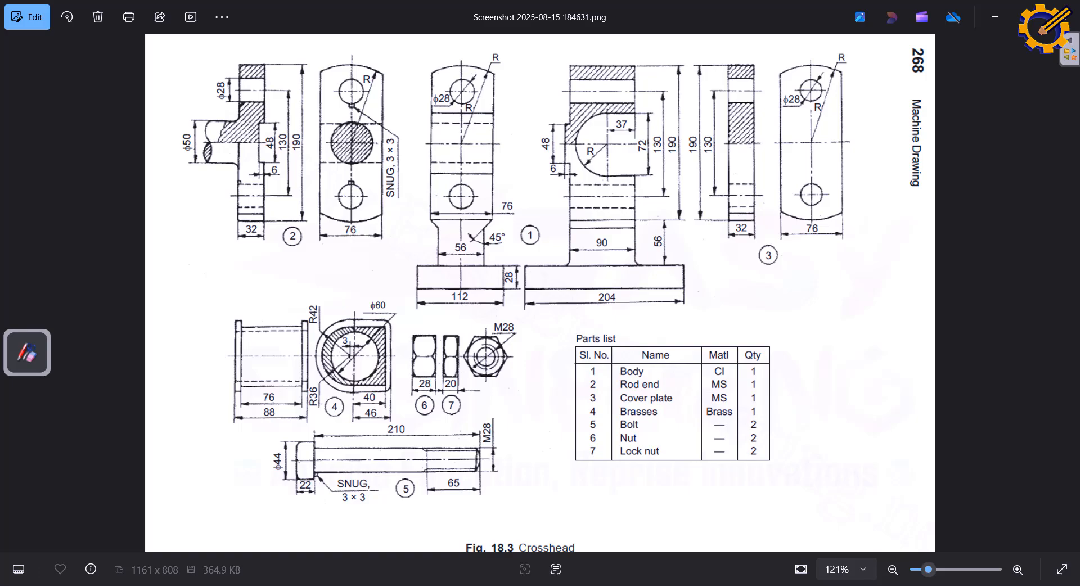
key(alt+Tab)
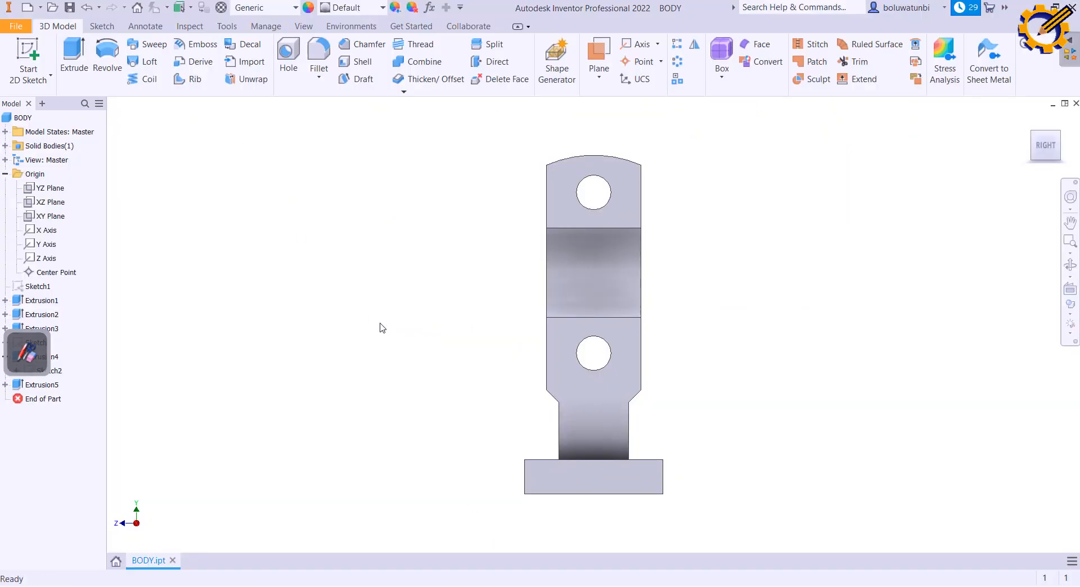
key(ctrl+n)
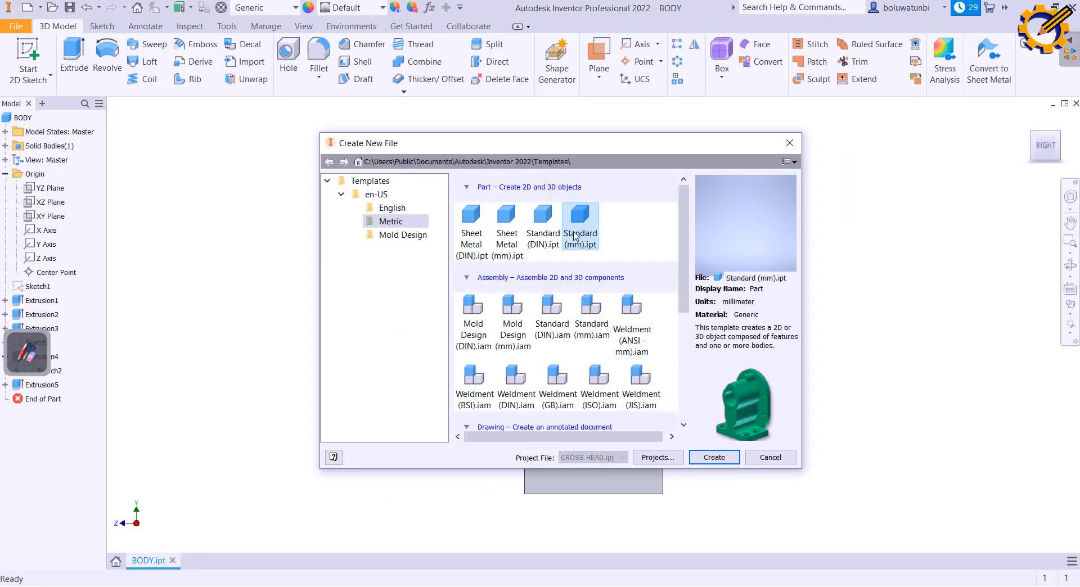
double_click(575, 236)
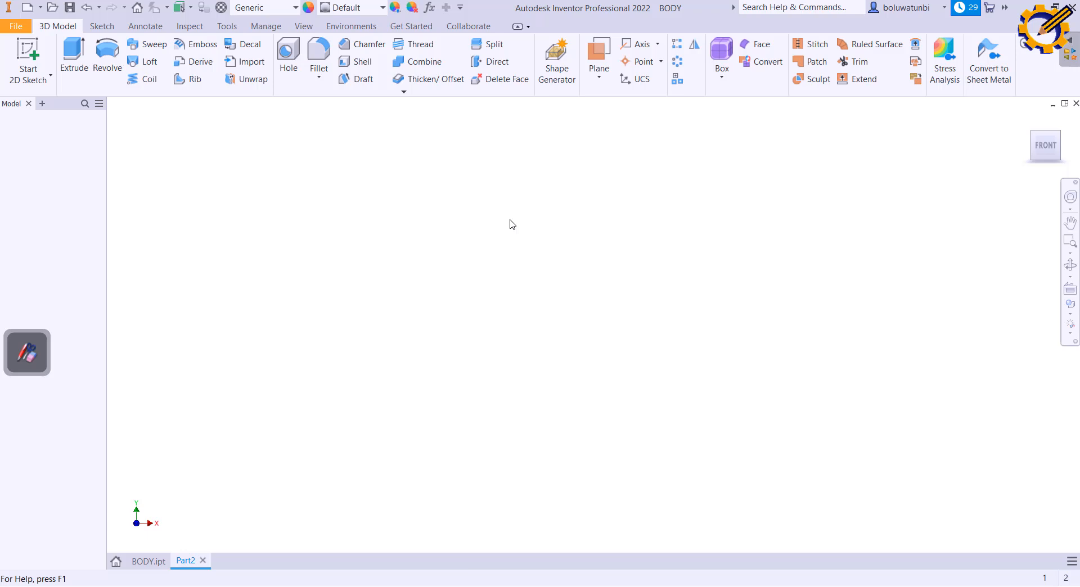
click(34, 53)
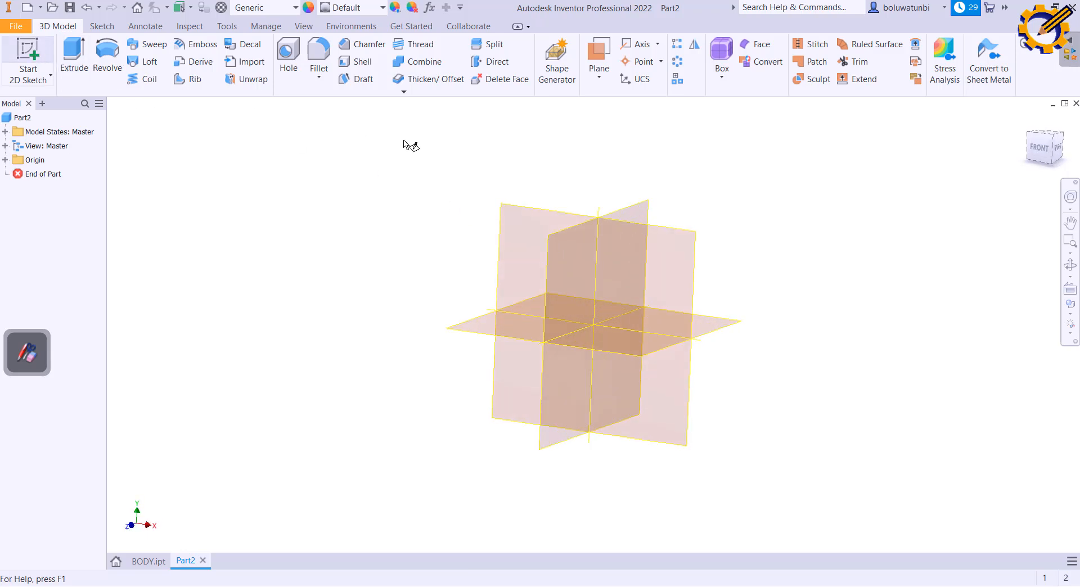
click(551, 249)
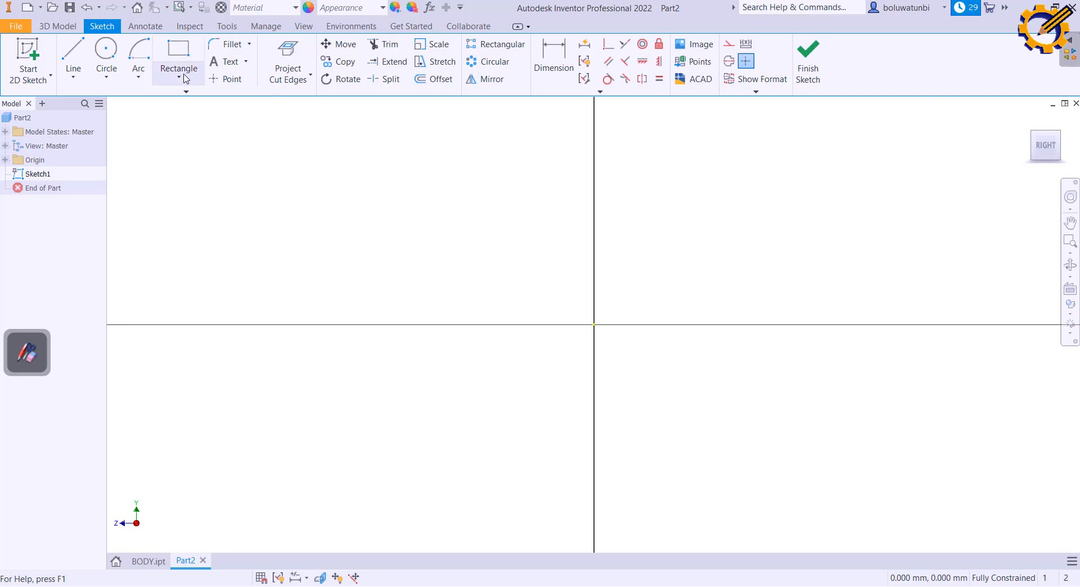
Check the reference drawing and sketch a two-point center rectangle at the origin, 190 mm high and 76 mm wide
click(186, 78)
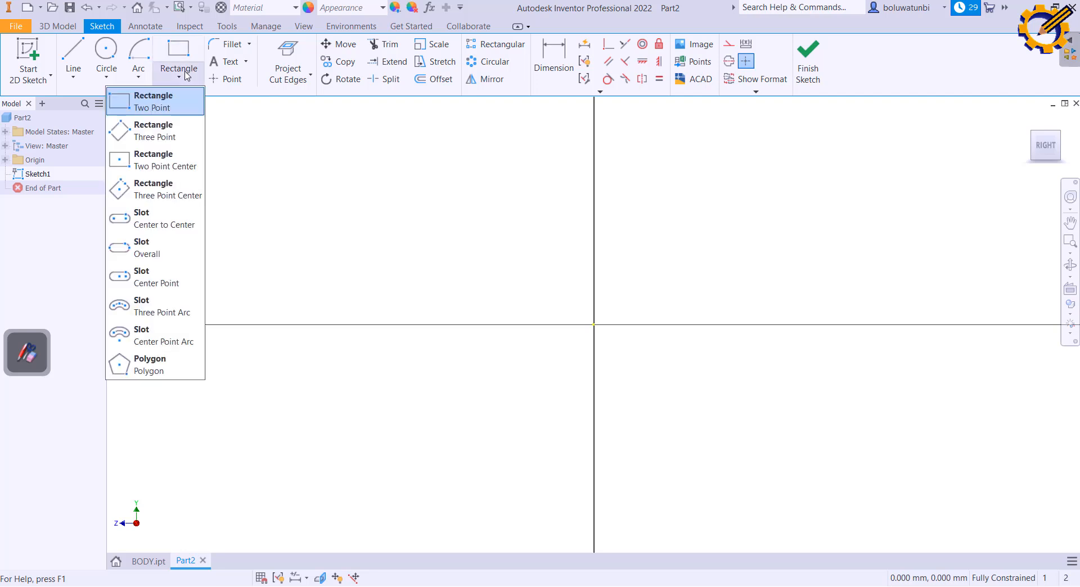
click(169, 167)
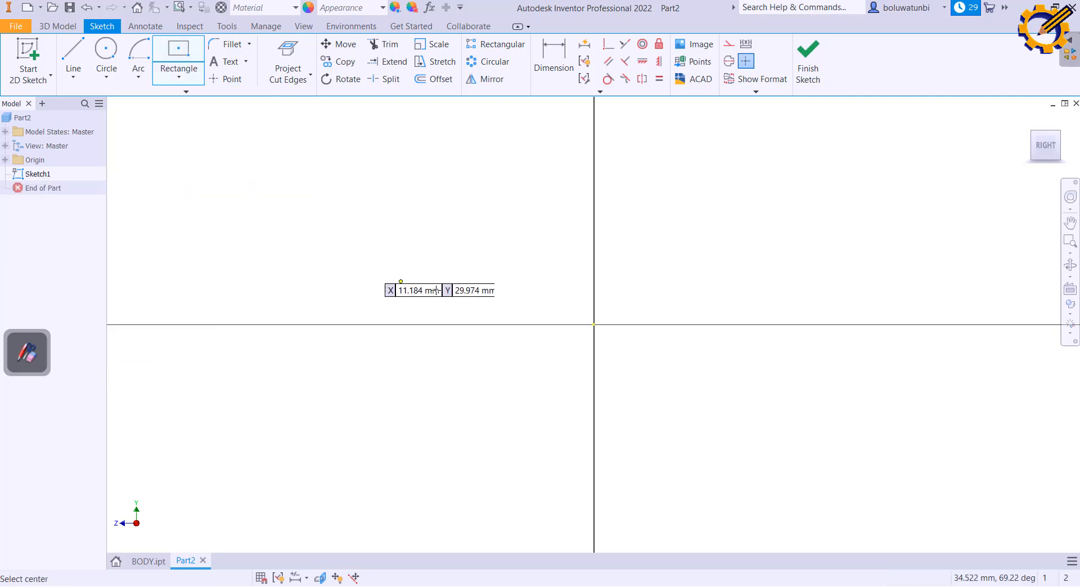
click(593, 325)
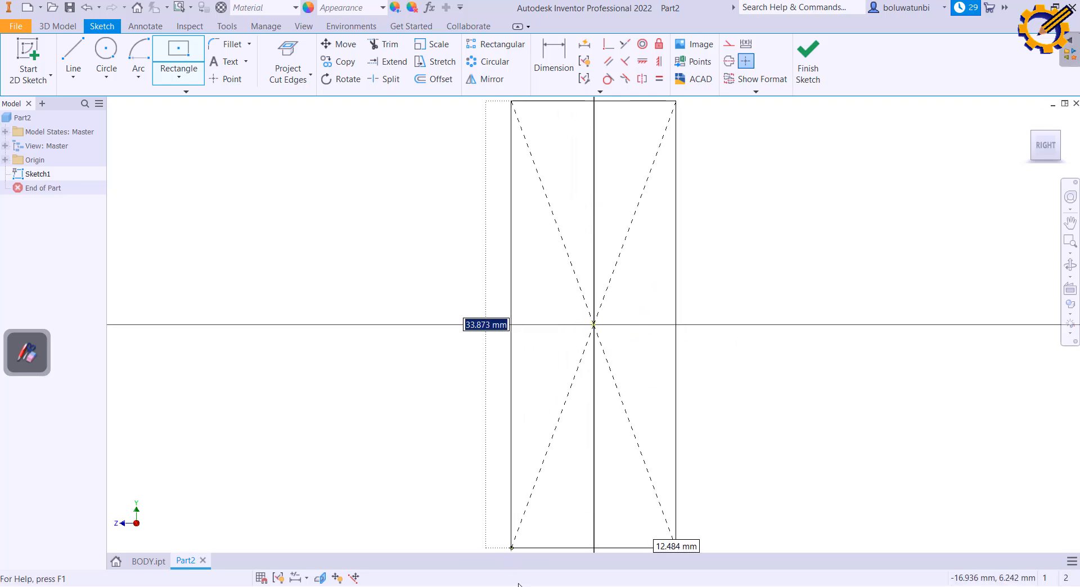
key(alt+Tab)
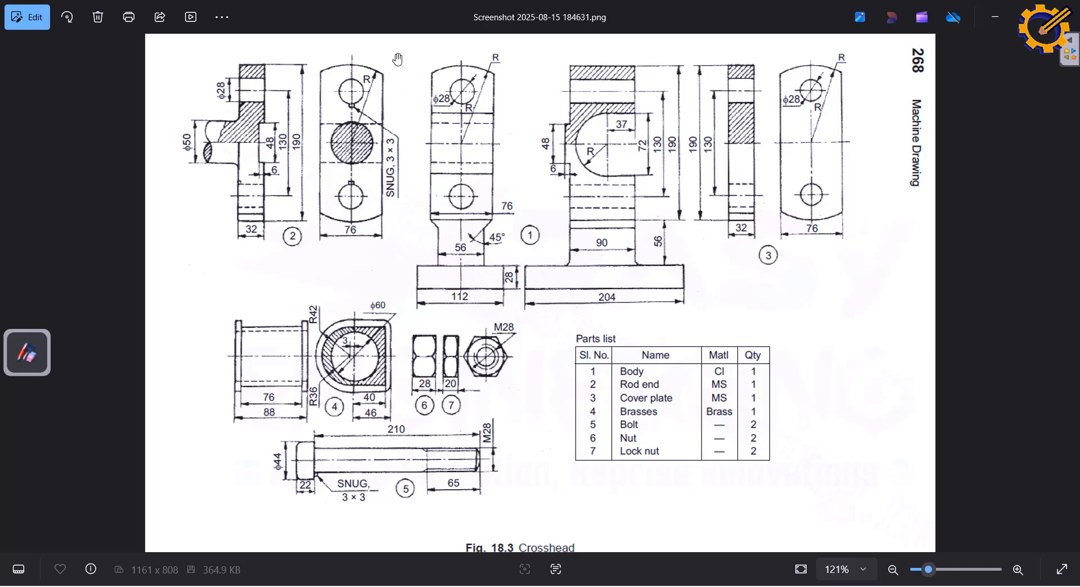
key(alt+Tab)
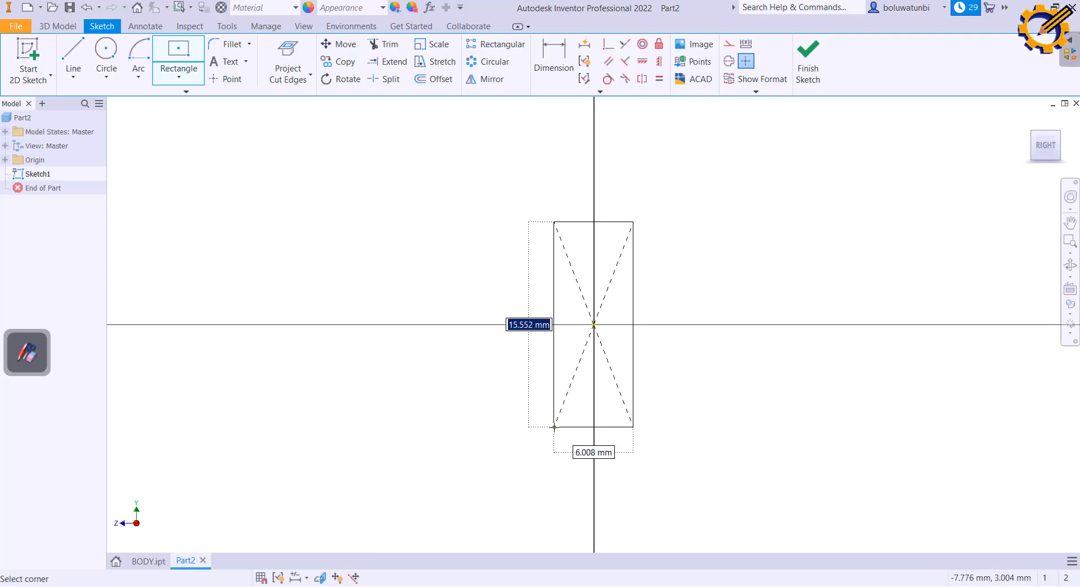
text(190)
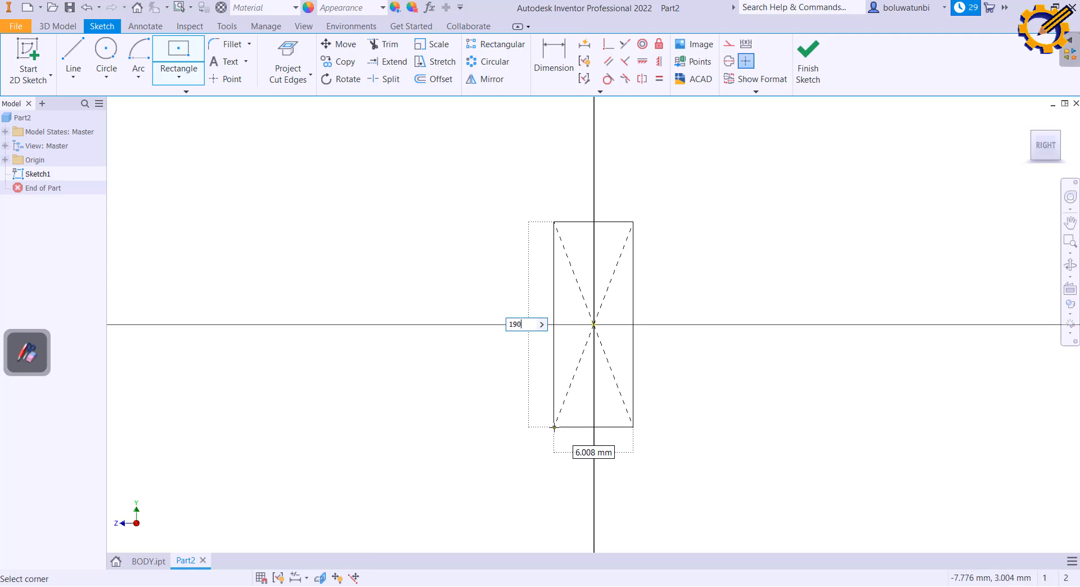
key(Tab)
text(76)
key(Return)
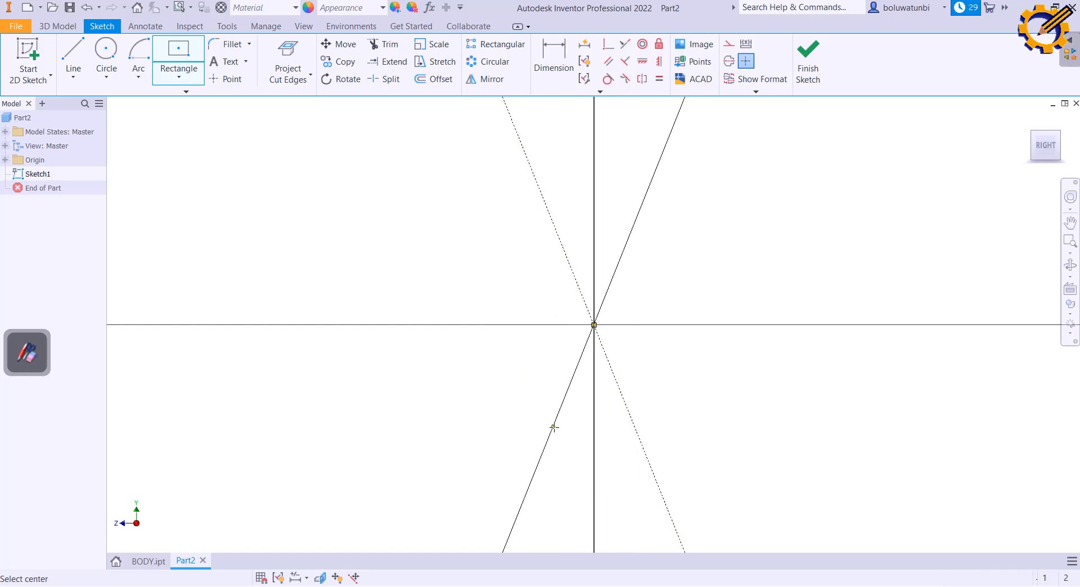
scroll(575, 266, up, 3)
middle_drag(575, 266, 551, 335)
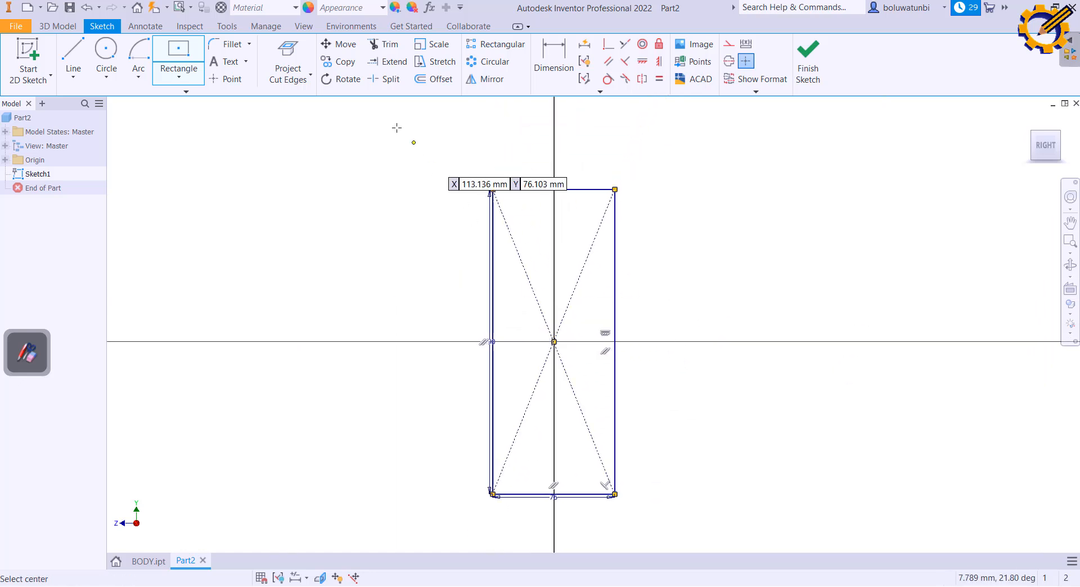
Draw a horizontal construction line from the origin out past the rectangle's long edge
click(729, 49)
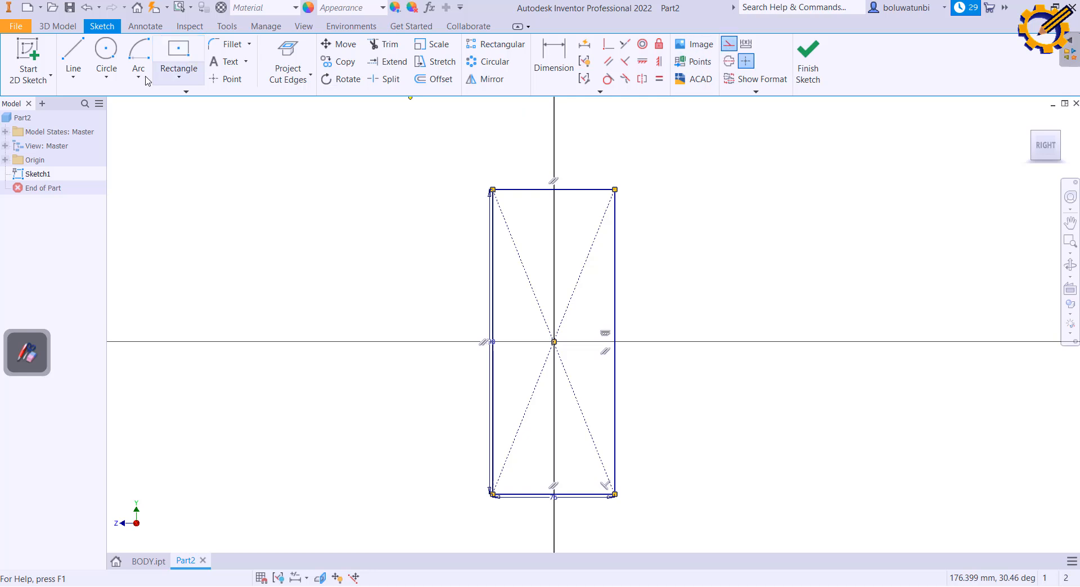
click(73, 57)
click(554, 341)
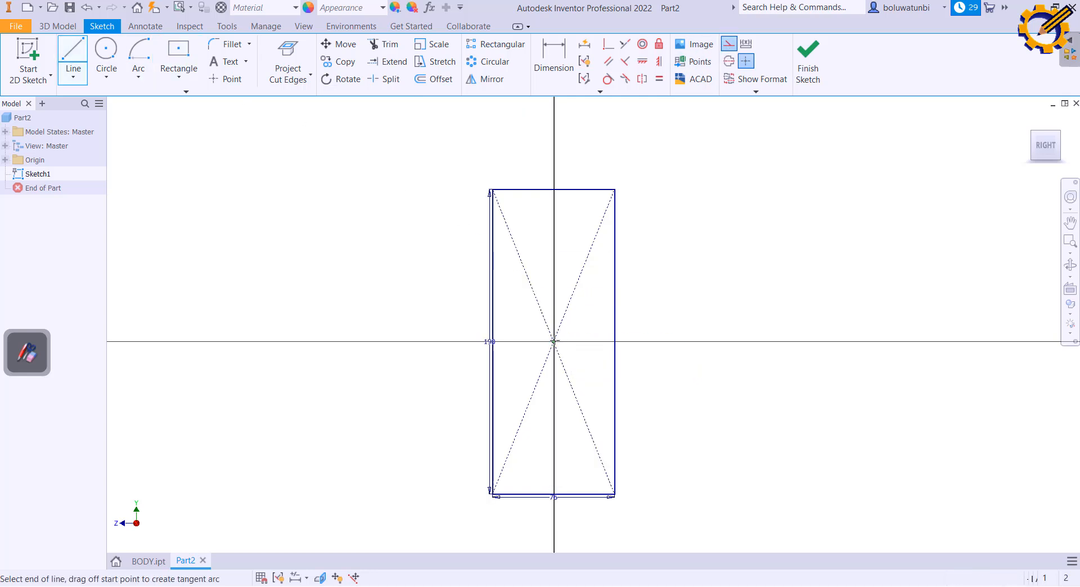
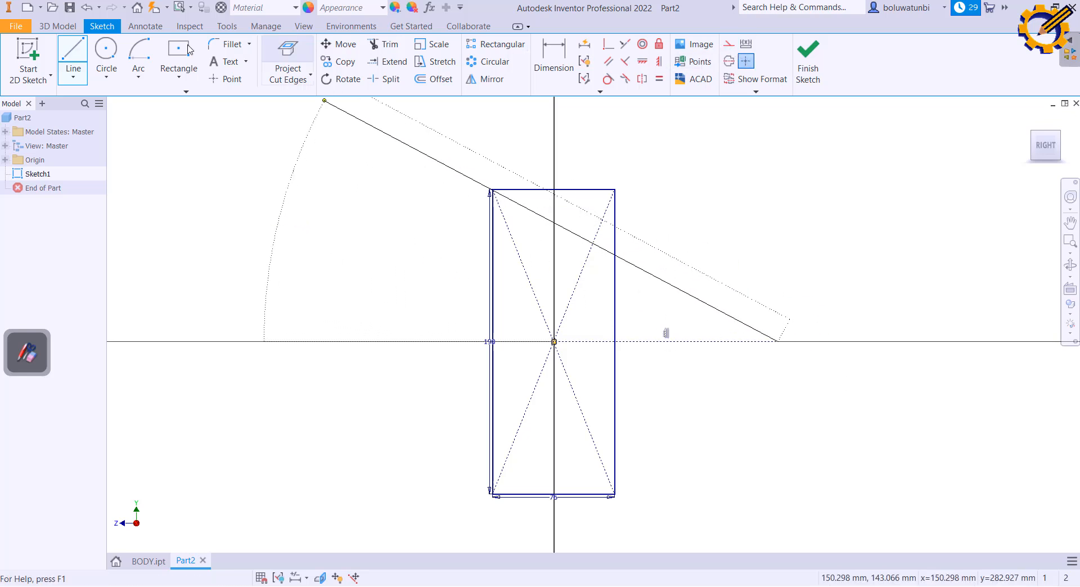
Sketch two 28 mm diameter circles on the vertical centerline, one above and one below the origin, as in the reference drawing
click(110, 52)
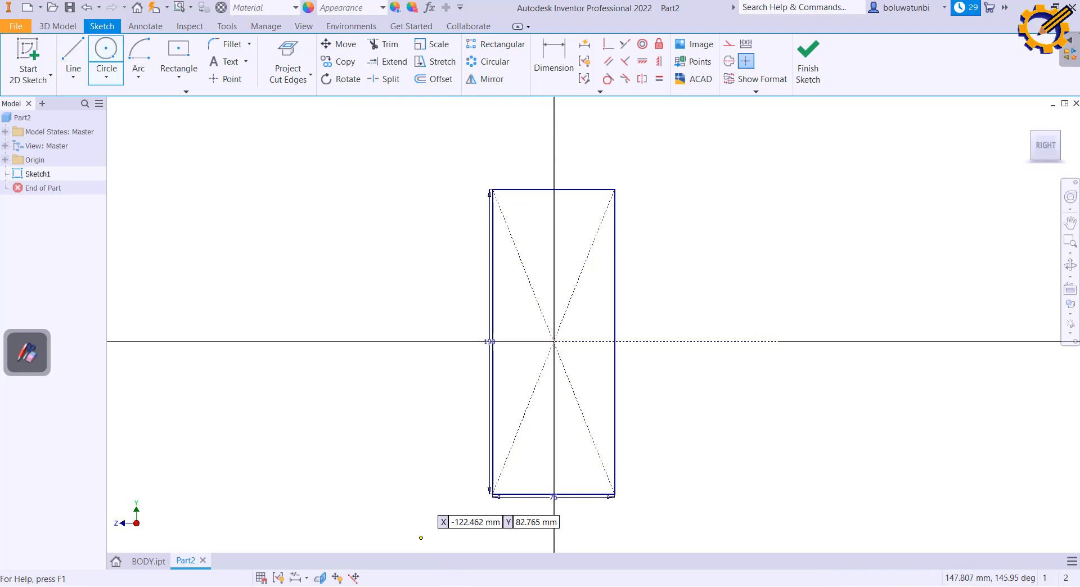
key(alt+Tab)
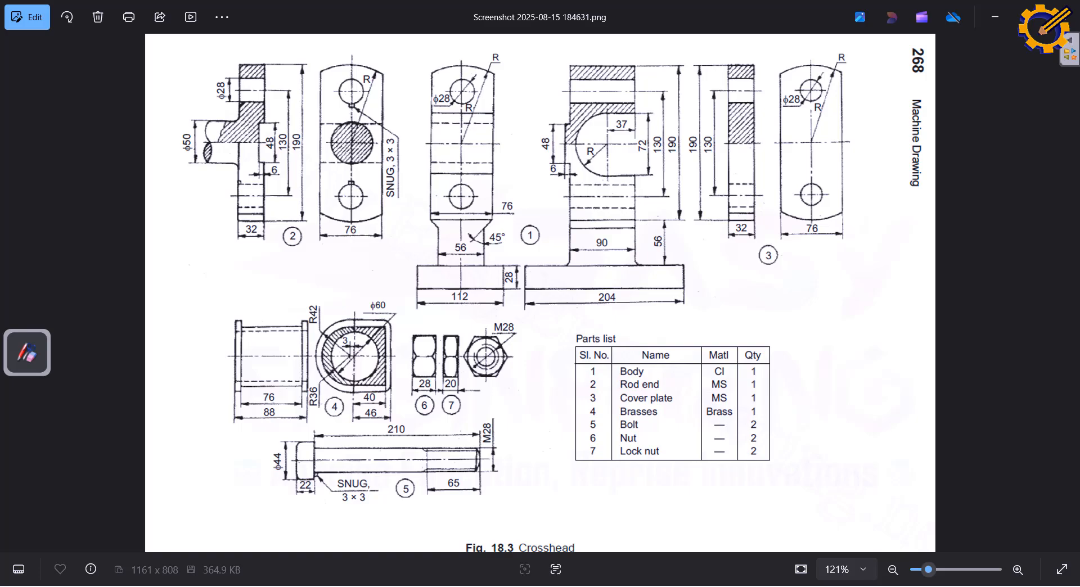
key(alt+Tab)
click(568, 258)
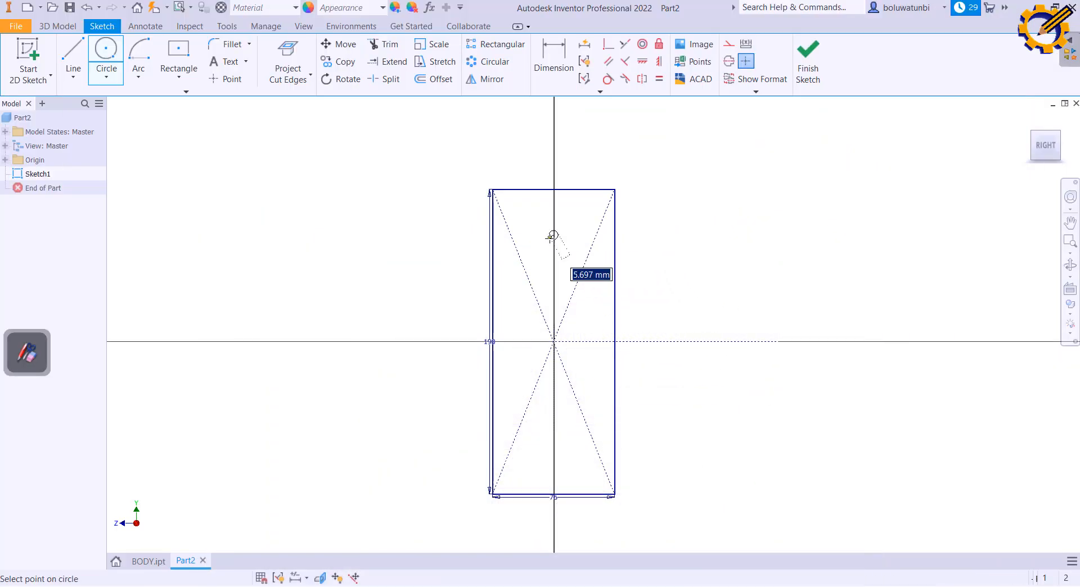
text(28)
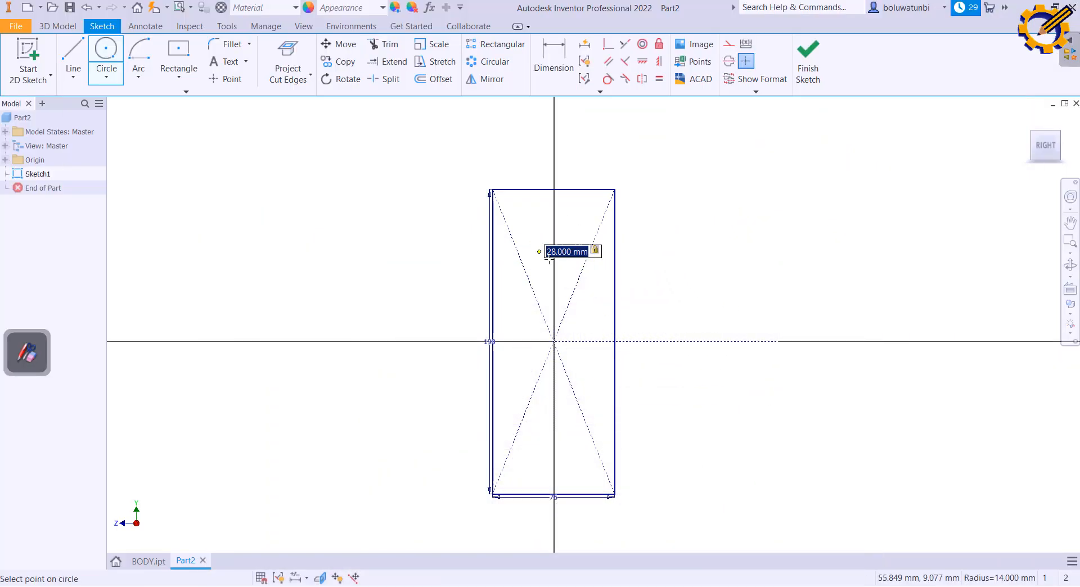
key(Return)
click(551, 443)
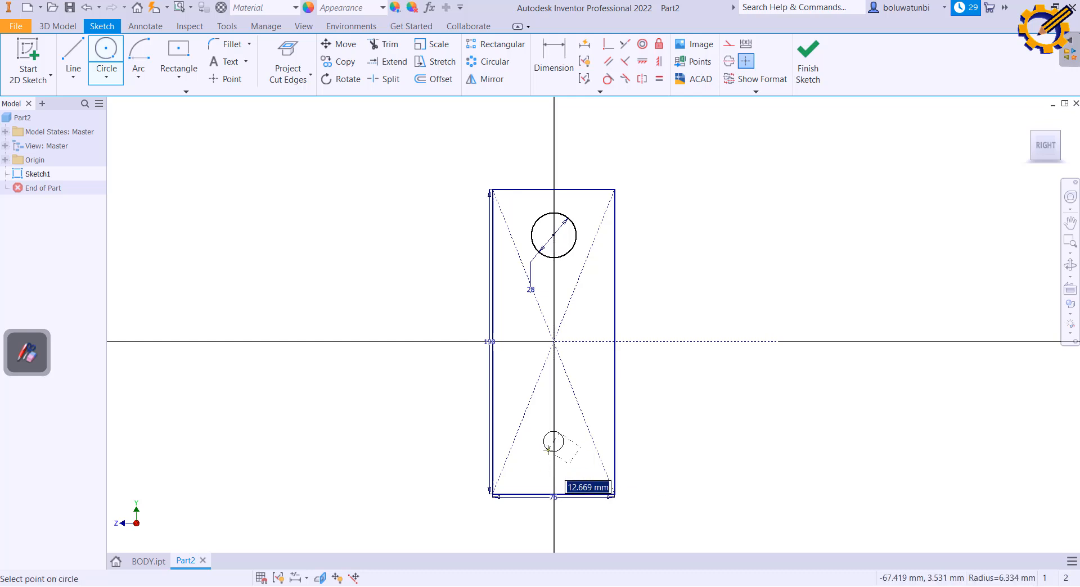
text(28)
key(Return)
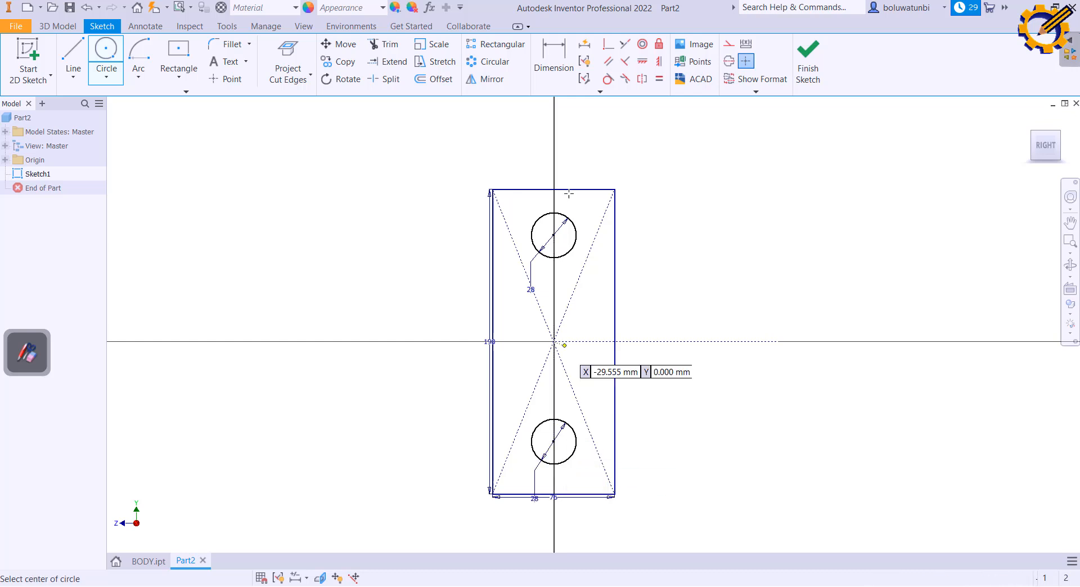
Dimension the vertical distance between the two circle centers as 130 mm
click(554, 57)
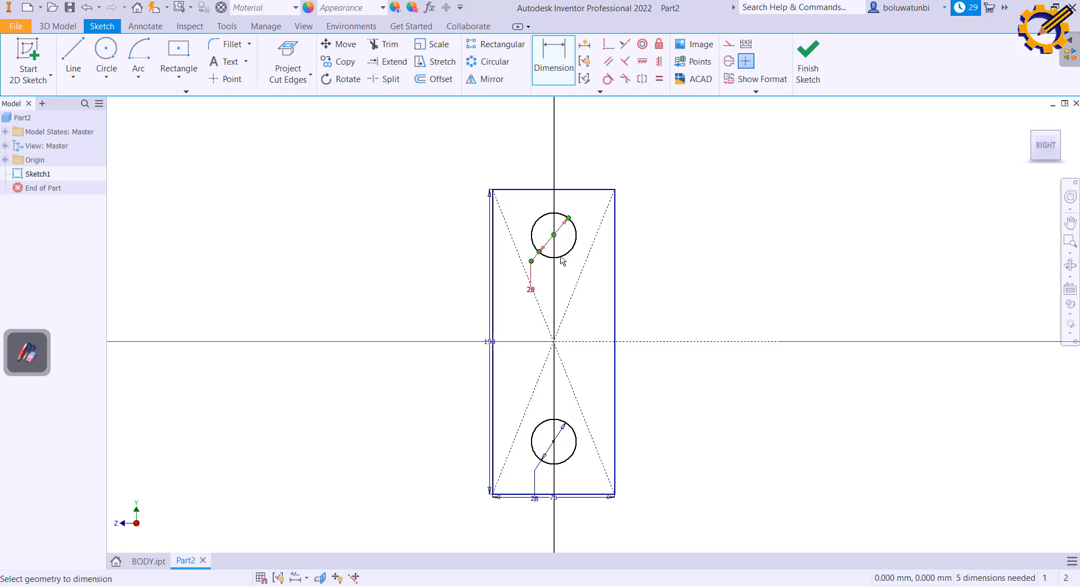
click(553, 442)
click(553, 235)
click(422, 373)
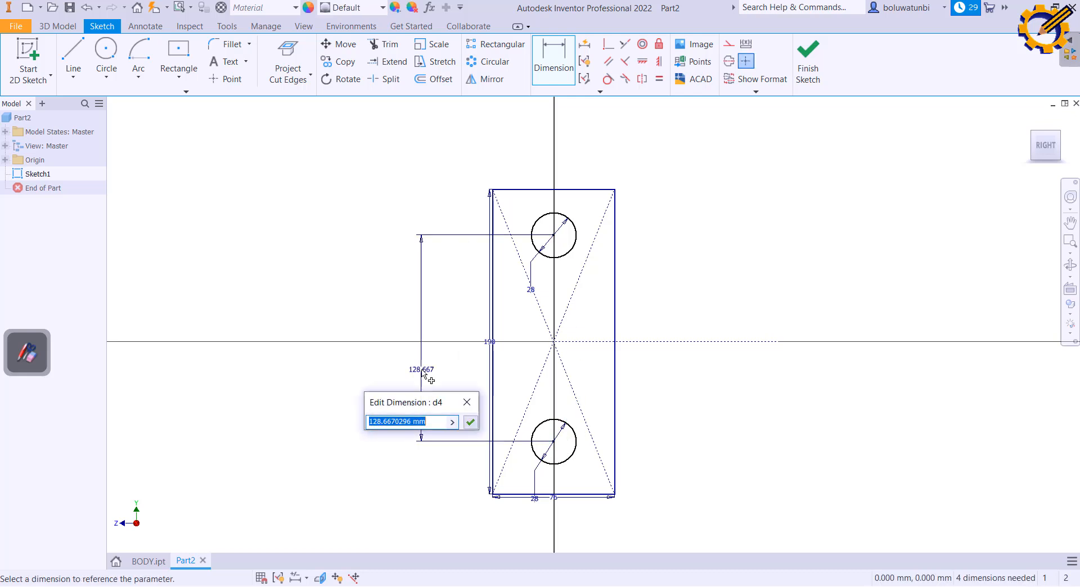
text(130)
key(Return)
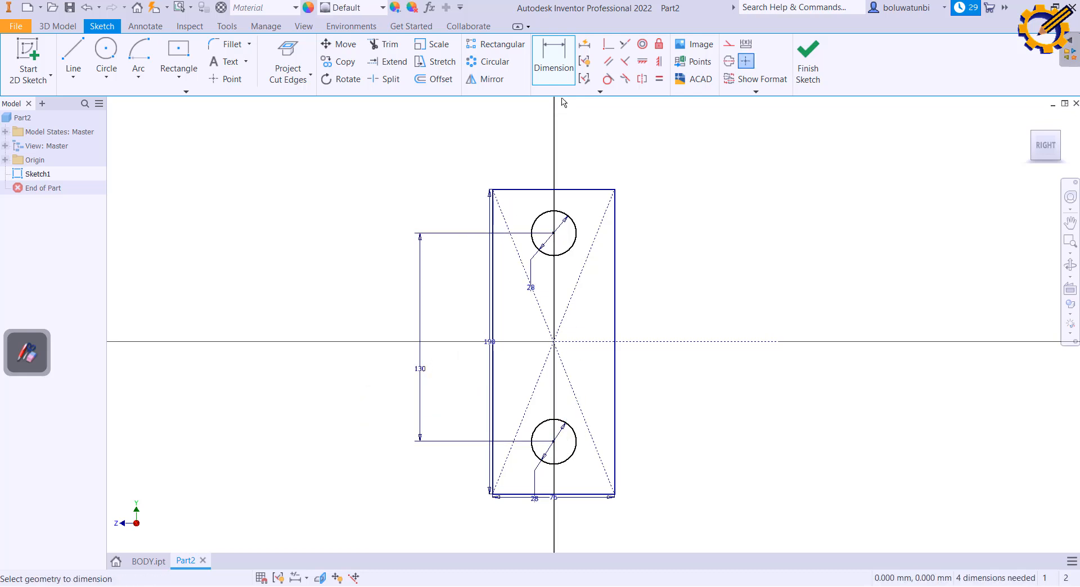
Make the two circle centers symmetric about the horizontal construction line
click(643, 79)
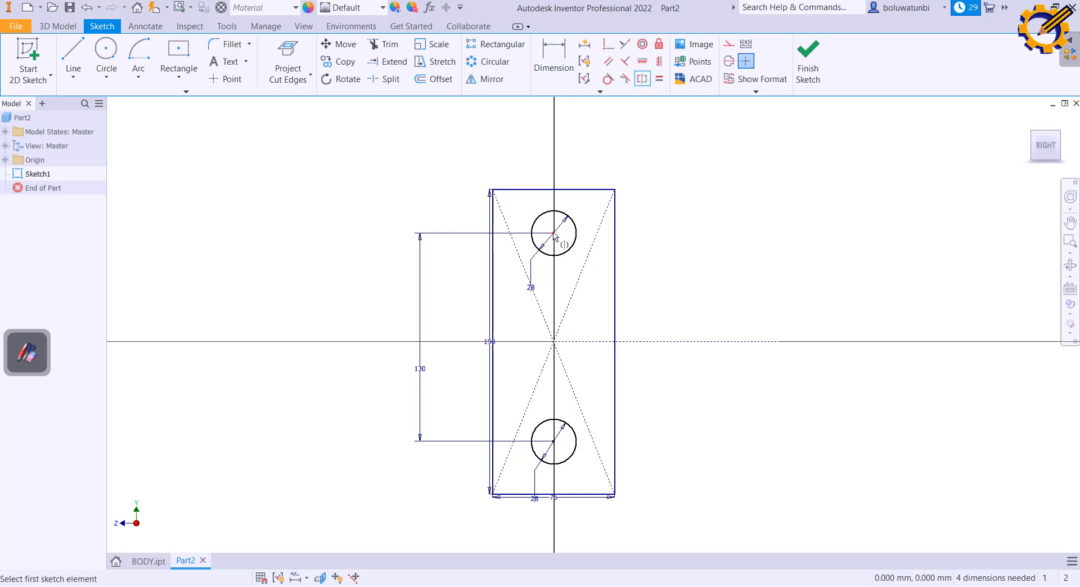
click(554, 233)
click(554, 442)
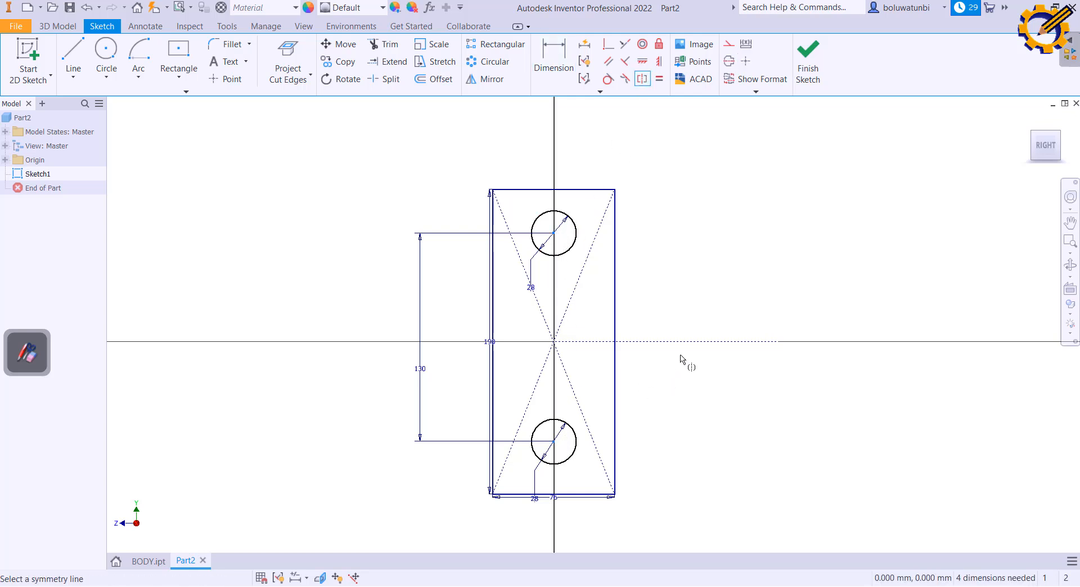
click(688, 342)
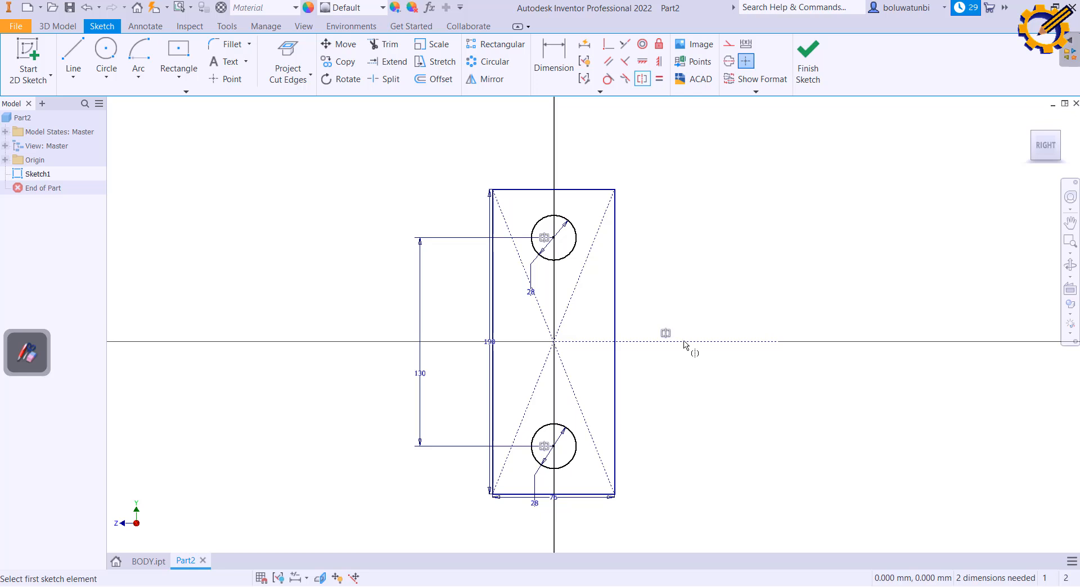
Draw a nearly full center-point arc around the origin, starting at the midpoint of the rectangle's top edge
click(139, 75)
click(123, 162)
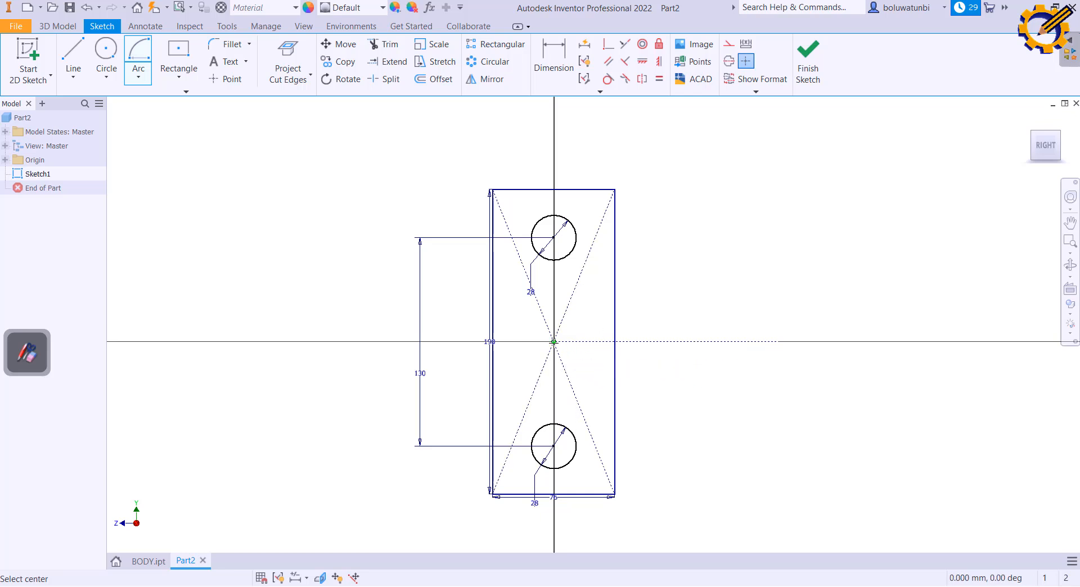
click(554, 341)
click(540, 191)
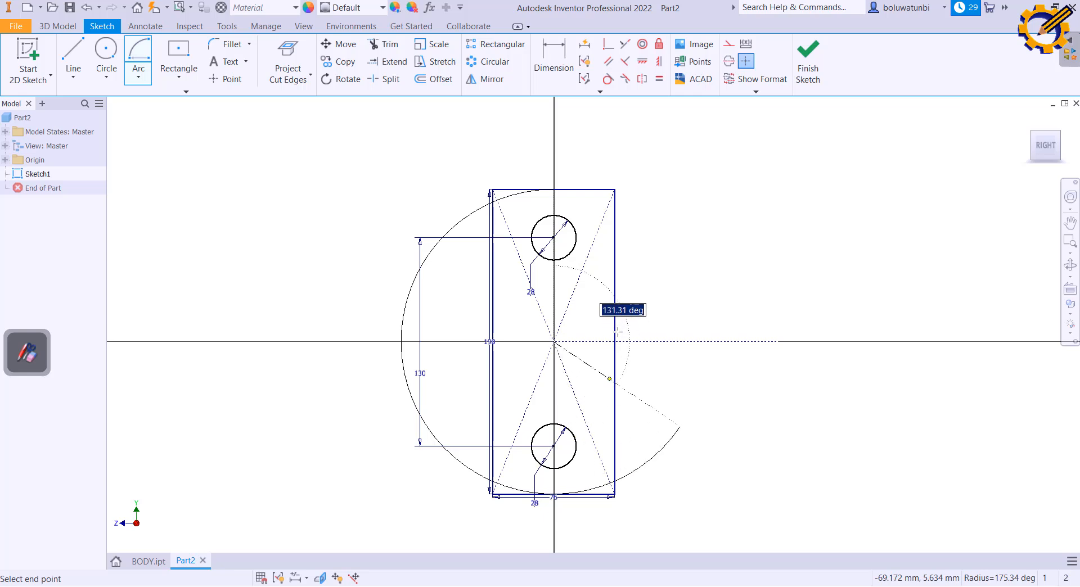
click(582, 237)
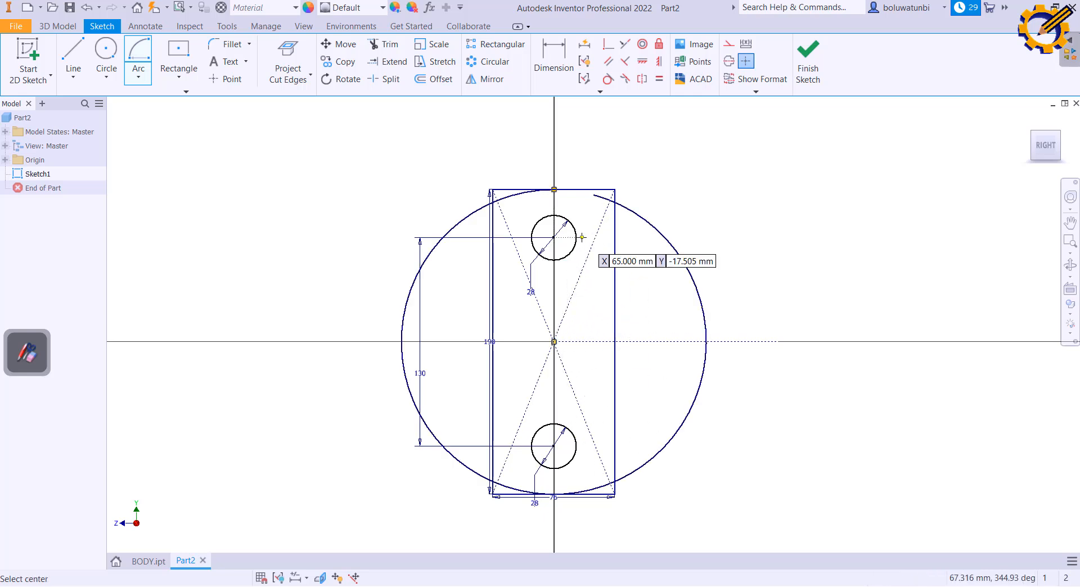
Extend the open end of the large arc to close it into a full circle
click(396, 62)
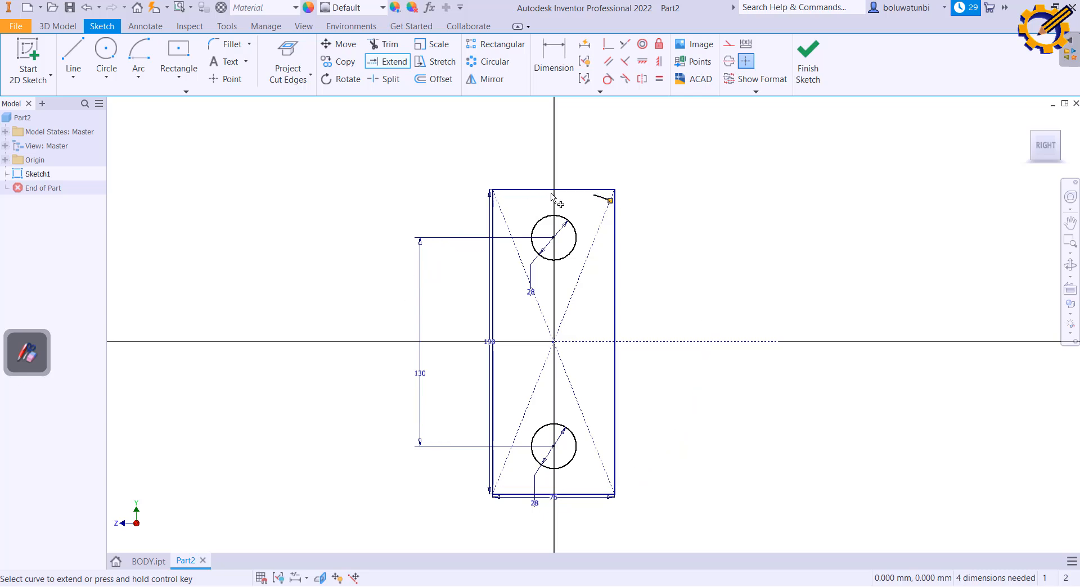
key(Escape)
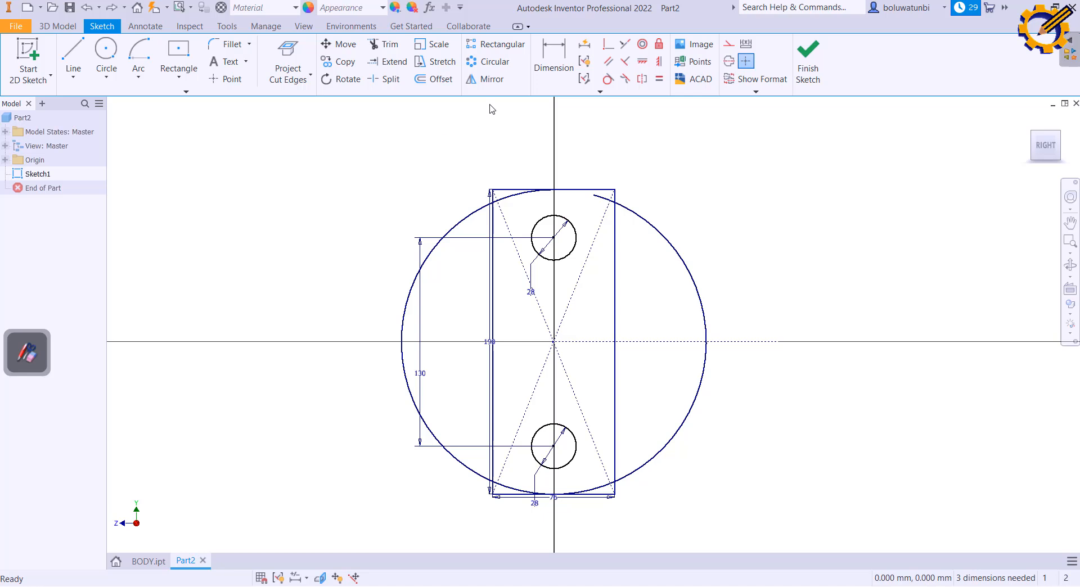
click(397, 63)
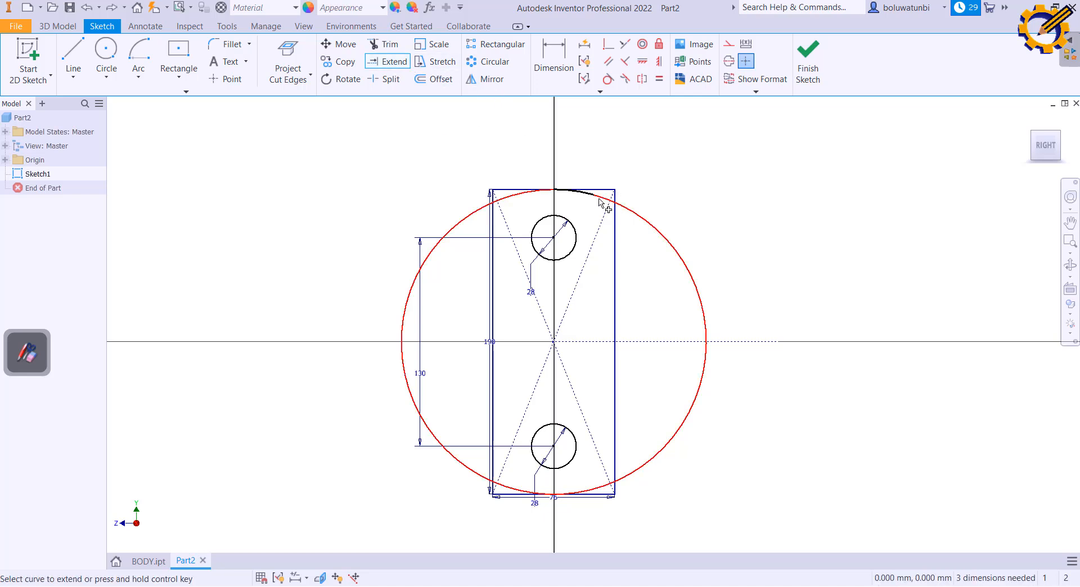
click(601, 203)
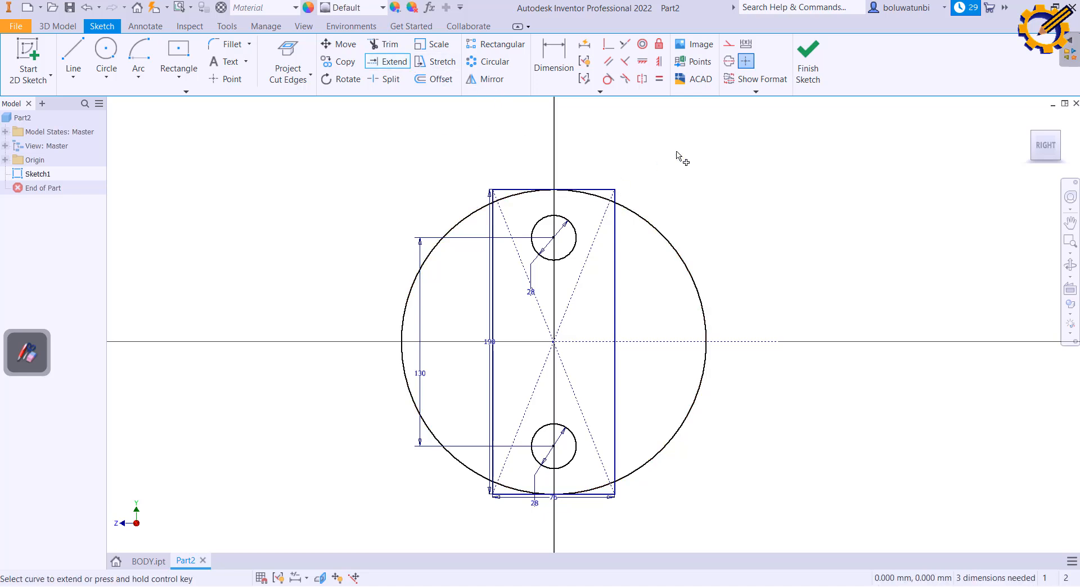
Trim the parts of the large circle outside the rectangle's two long sides, leaving only the end arcs
click(384, 44)
click(470, 220)
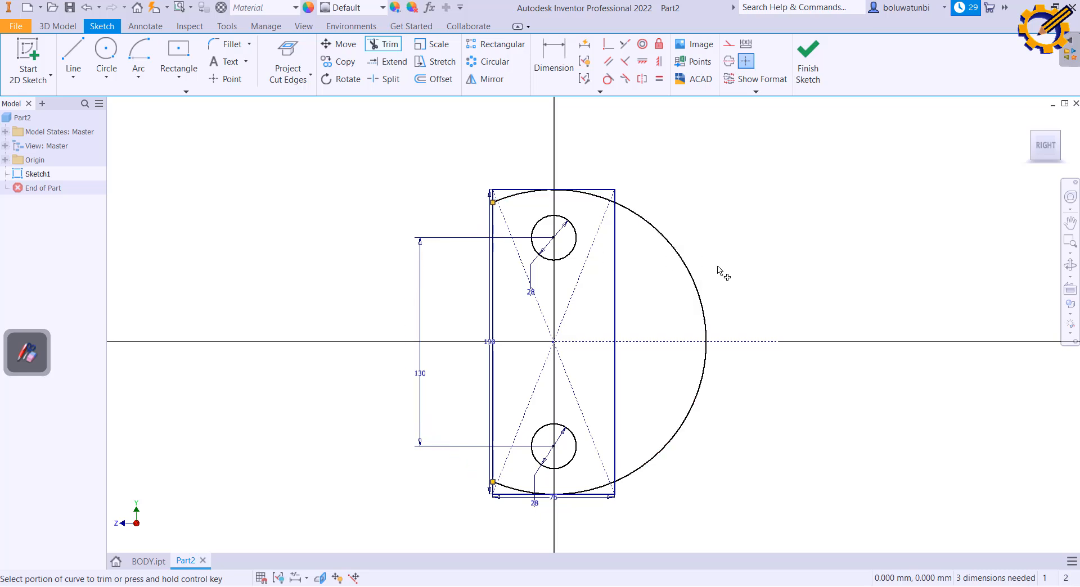
click(698, 296)
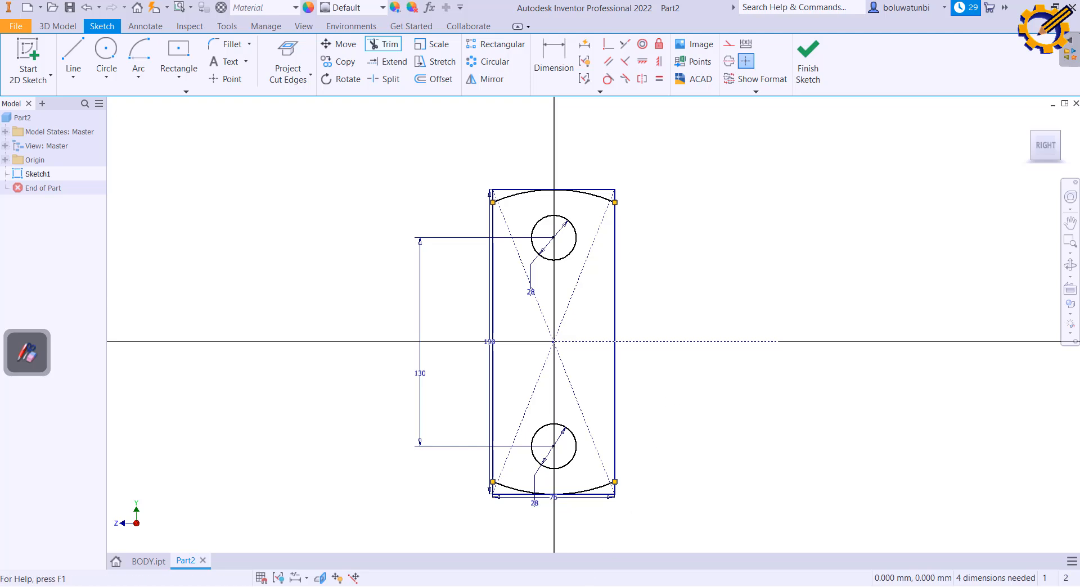
Check the rod end in the reference drawing and sketch a 50 mm diameter circle centered on the origin
key(alt+Tab)
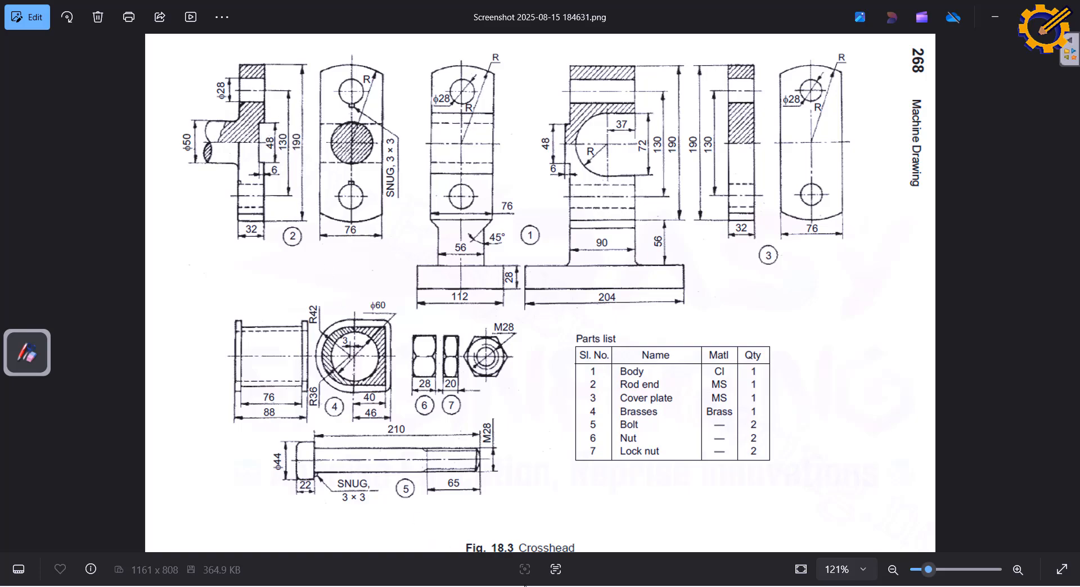
key(alt+Tab)
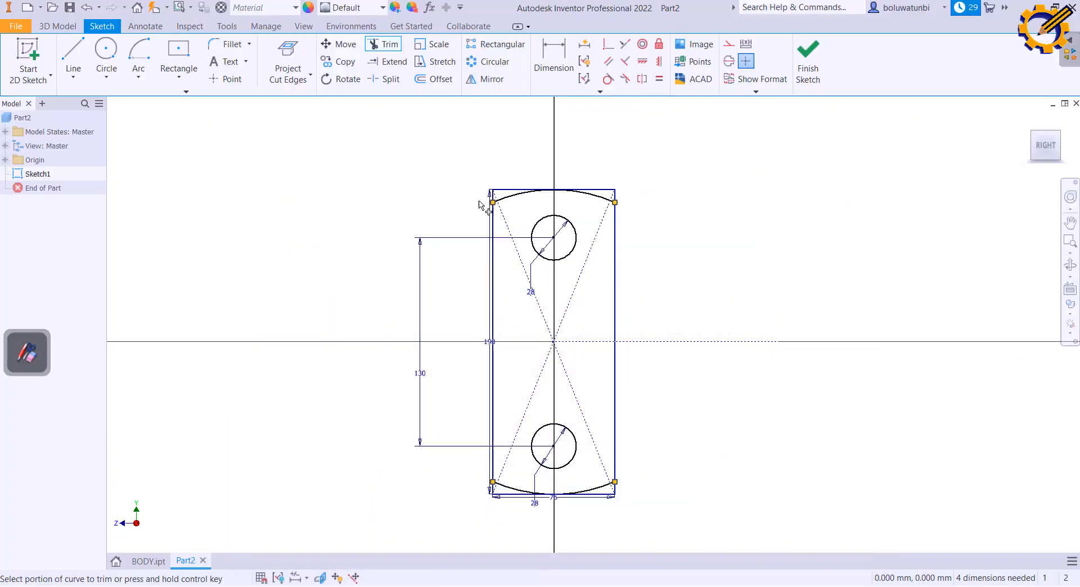
click(106, 56)
click(554, 342)
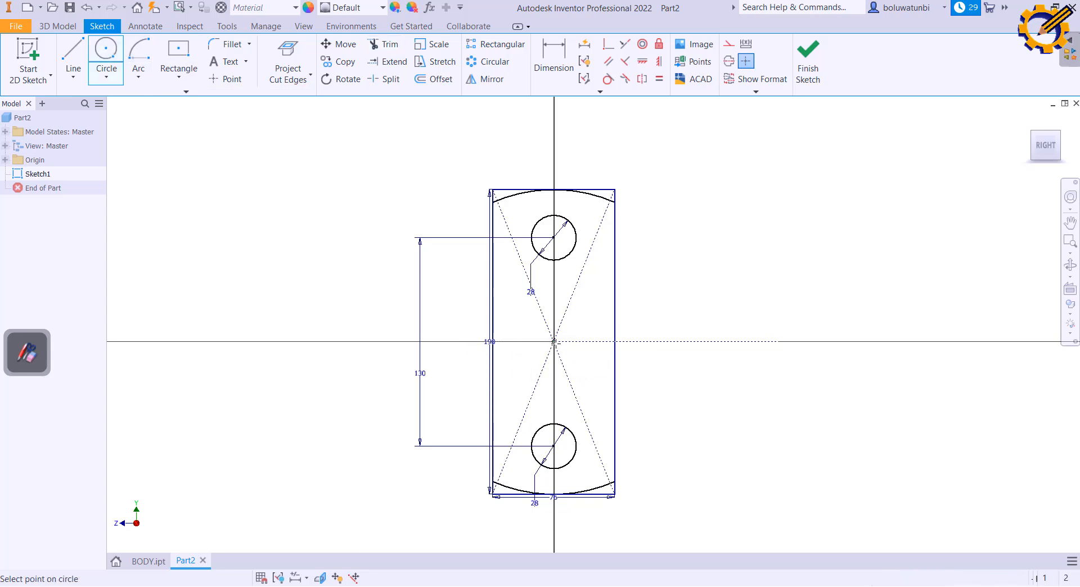
text(50)
key(Return)
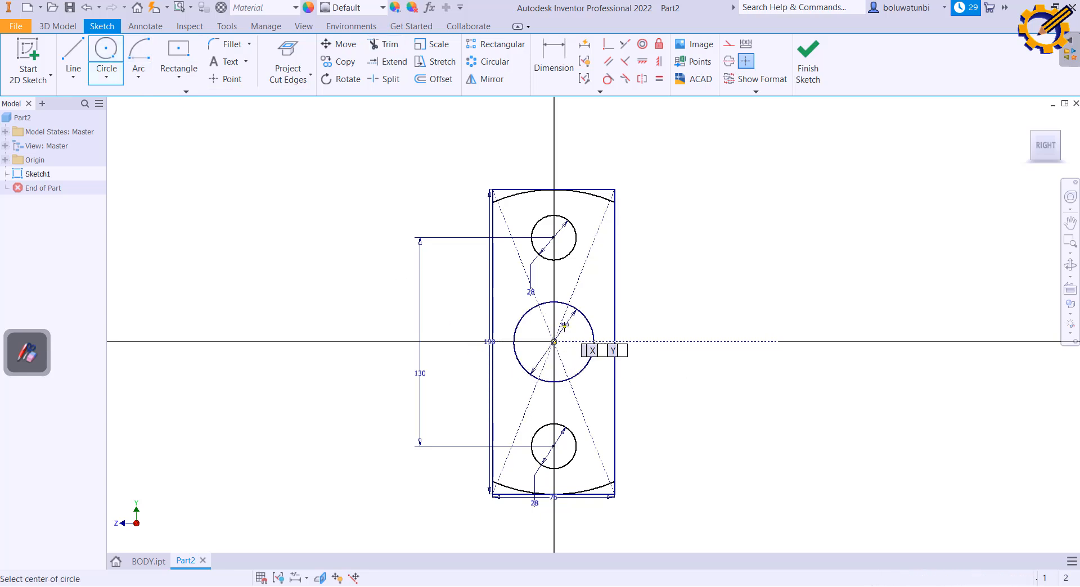
Draw a horizontal line between the rectangle's long sides, just above the 50 mm circle
click(73, 53)
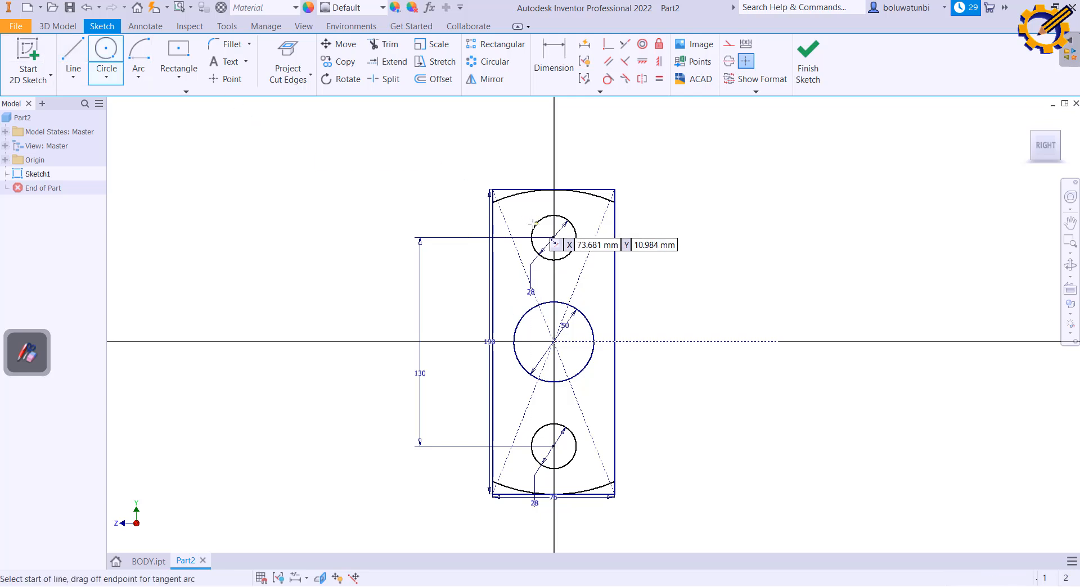
click(493, 298)
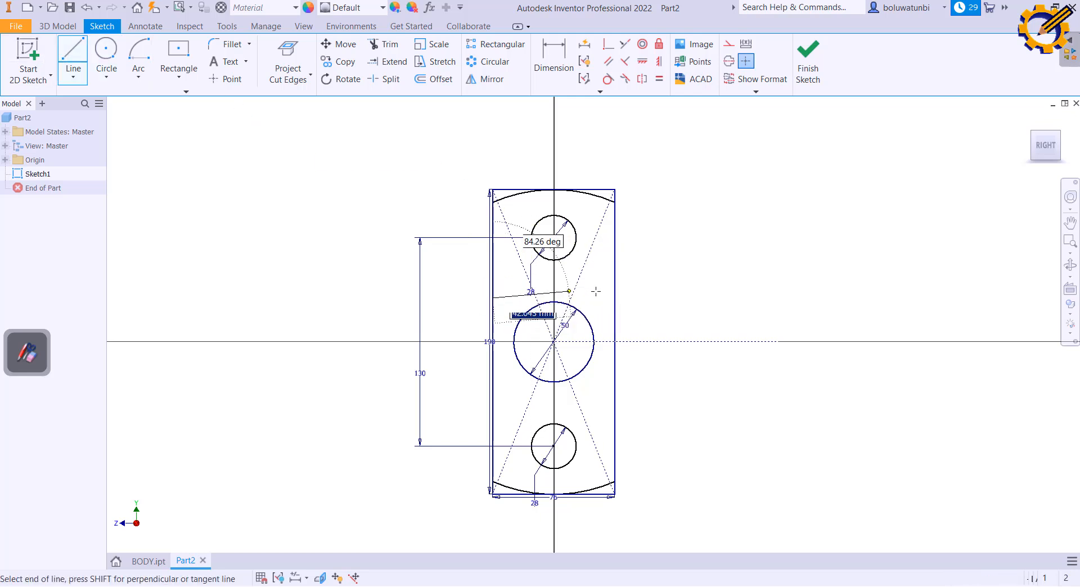
double_click(615, 298)
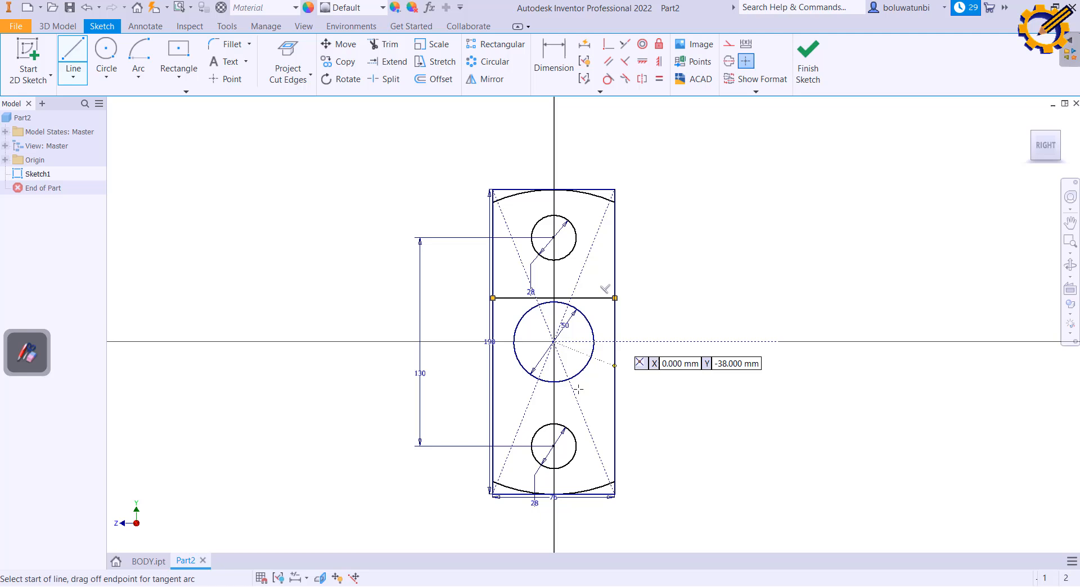
Draw a second horizontal line across the rectangle below the 50 mm circle and dimension it 48 mm from the upper line
click(493, 388)
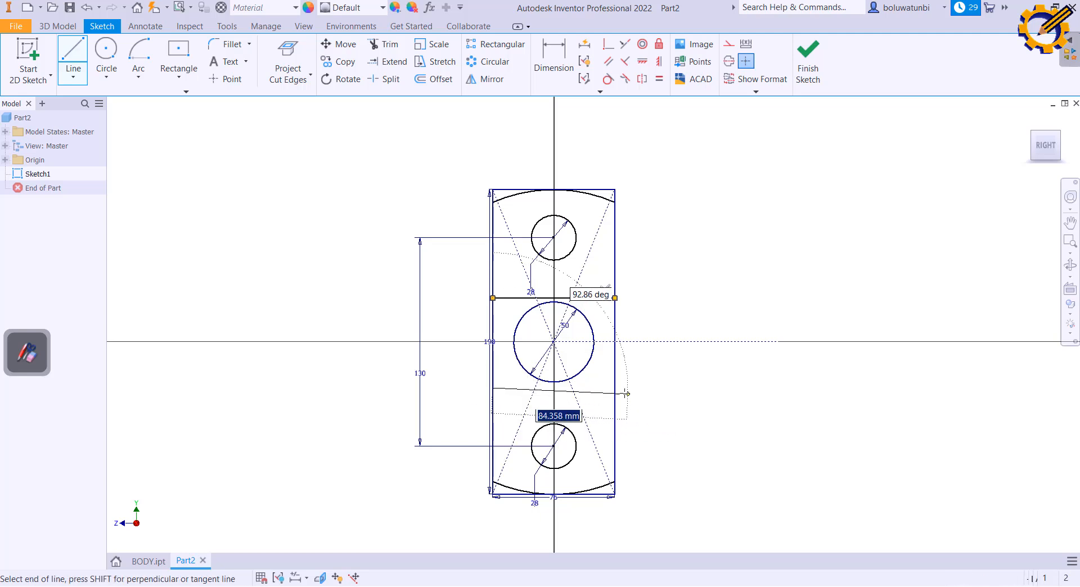
double_click(615, 388)
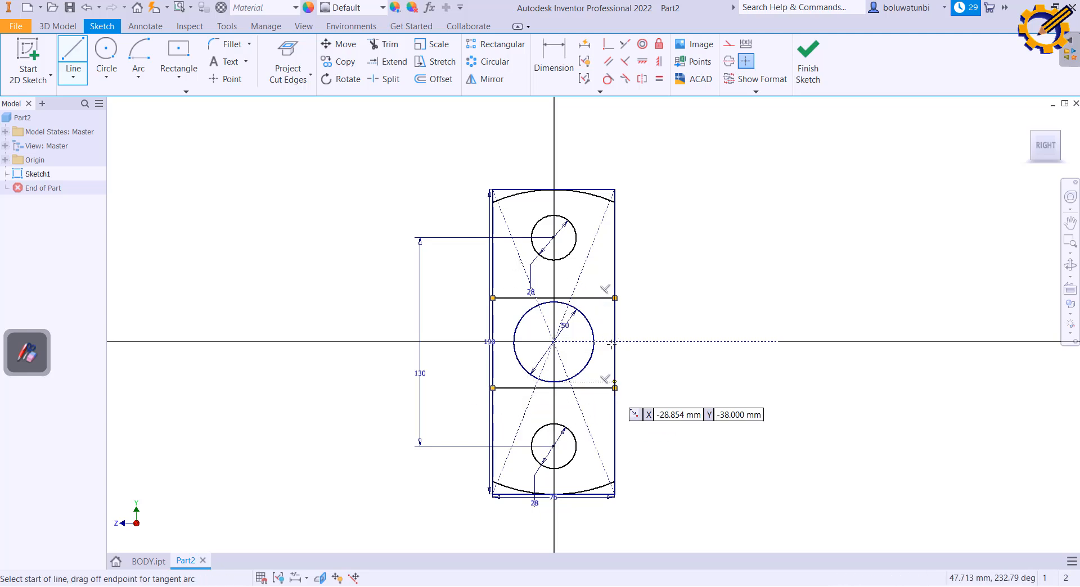
click(553, 59)
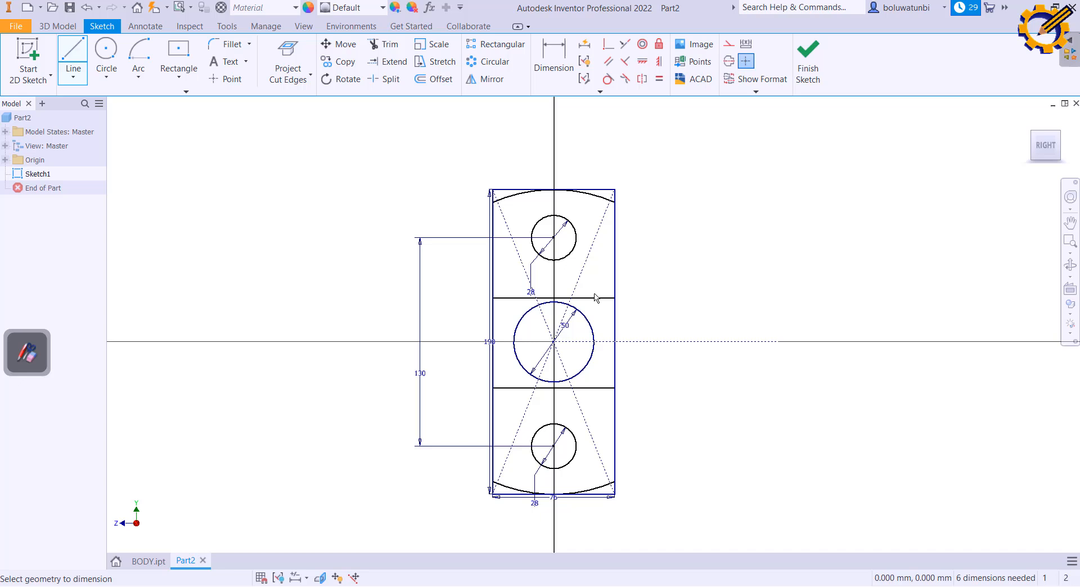
click(610, 388)
click(634, 370)
text(48)
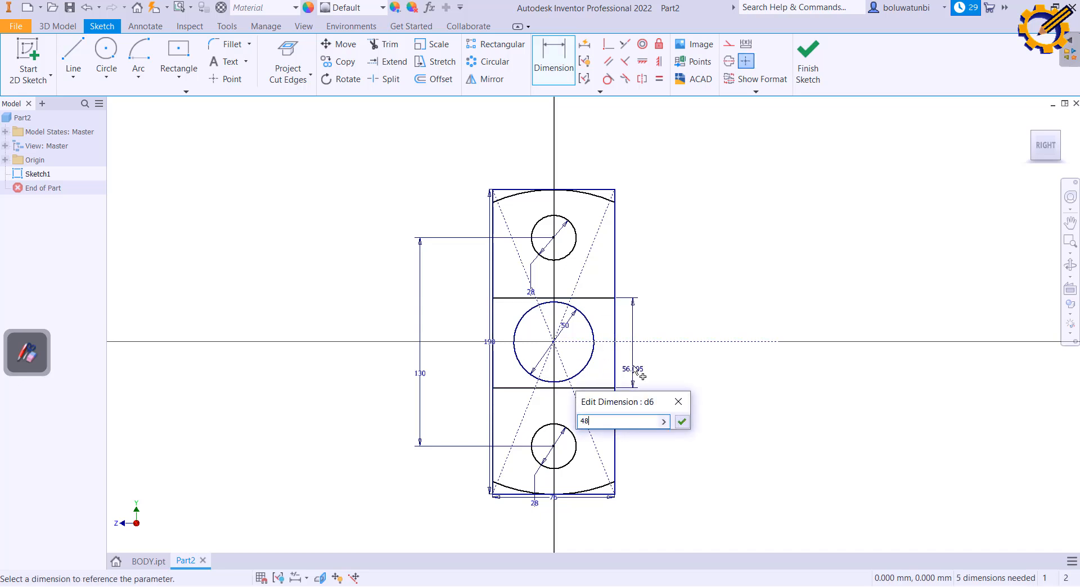
key(Return)
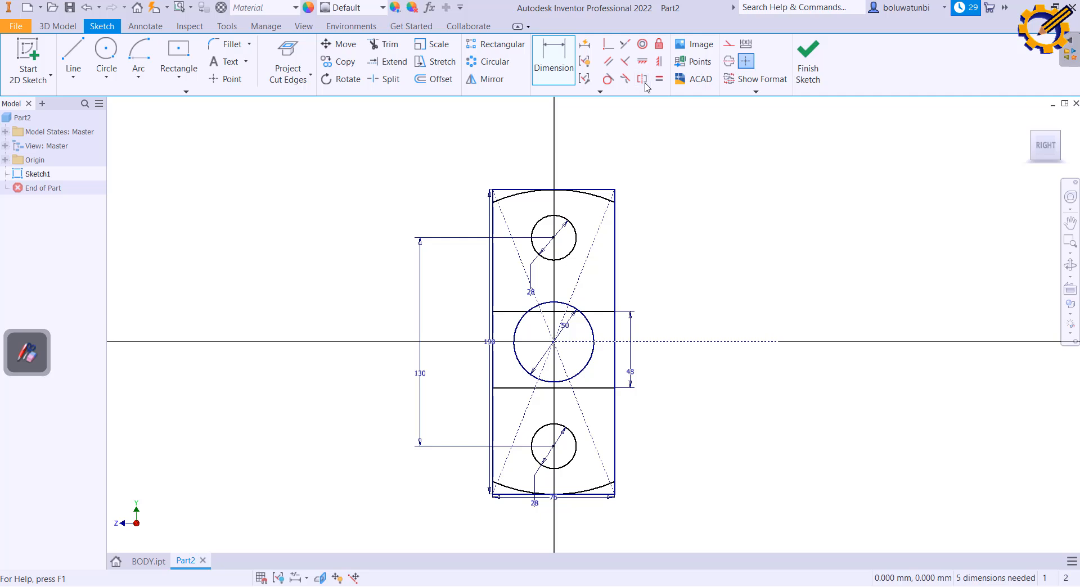
Make the two horizontal lines around the 50 mm circle symmetric about the sketch's horizontal centreline
click(642, 80)
click(605, 311)
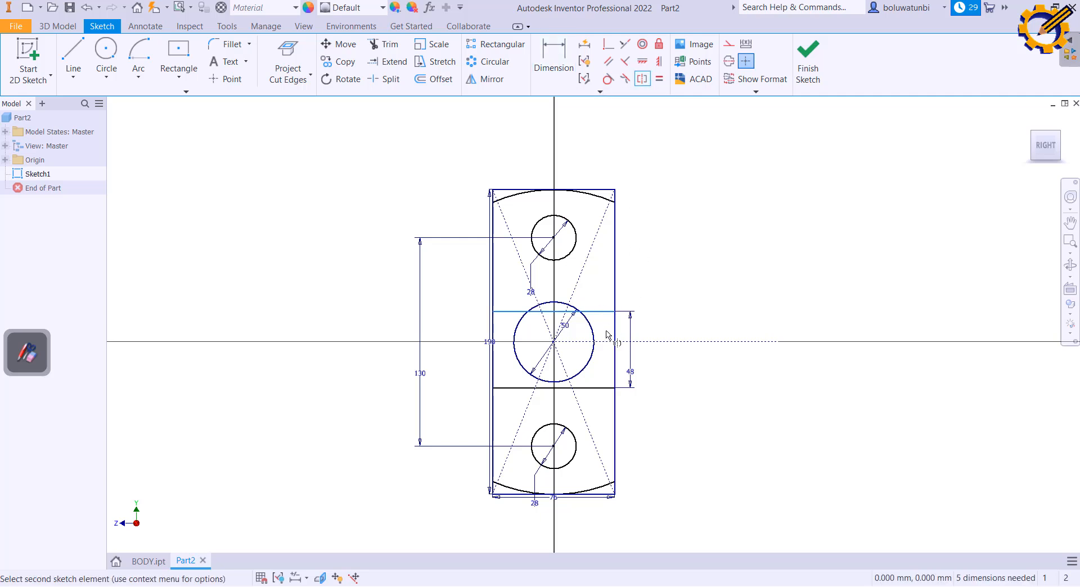
click(601, 388)
click(611, 341)
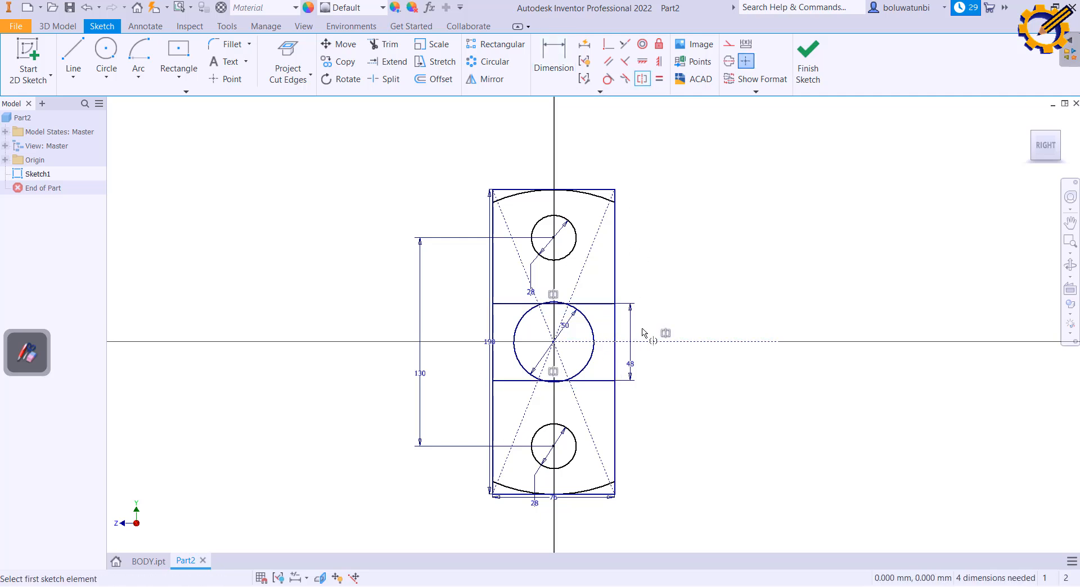
scroll(589, 366, up, 3)
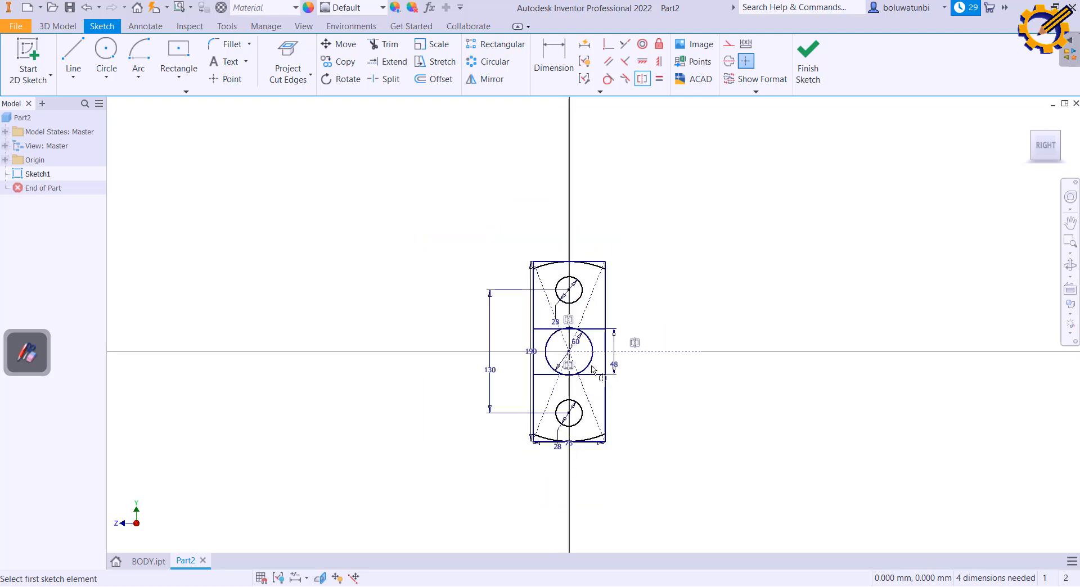
scroll(588, 366, down, 11)
mouse_move(581, 359)
middle_down()
mouse_move(572, 344)
mouse_move(571, 377)
mouse_move(552, 321)
mouse_move(550, 392)
middle_up()
scroll(572, 377, up, 2)
scroll(551, 321, up, 4)
key(Escape)
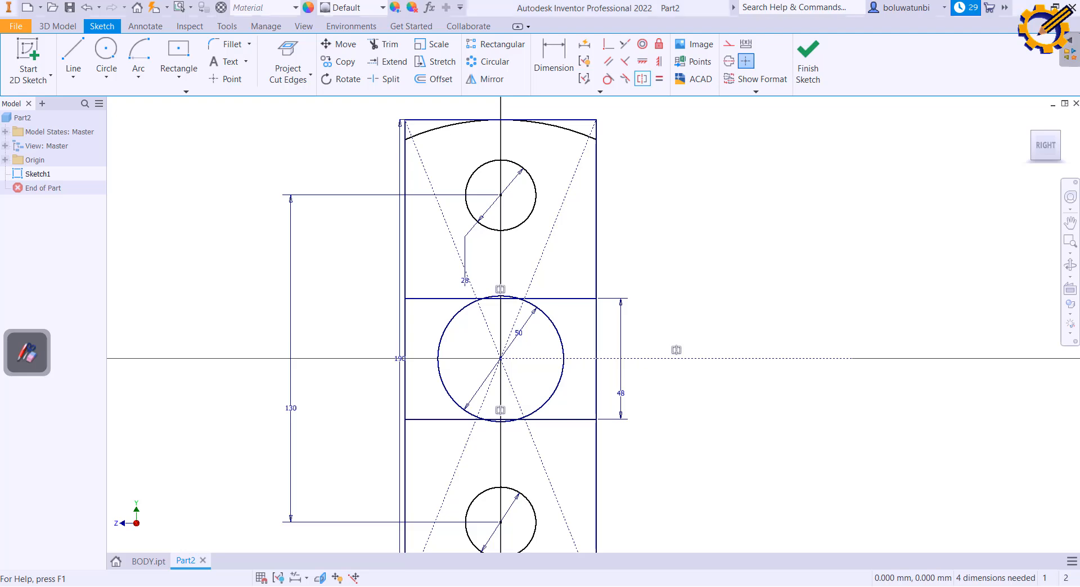
Check the crosshead reference drawing and sketch an open-topped, three-sided snug profile about 10 mm wide at the lower edge of the upper 28 mm circle
key(alt+Tab)
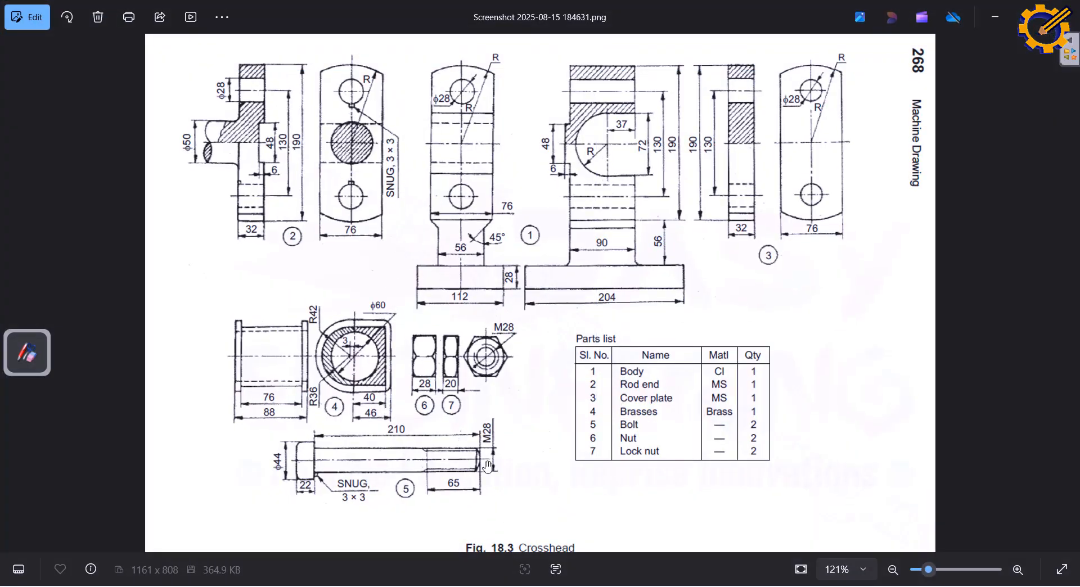
key(alt+Tab)
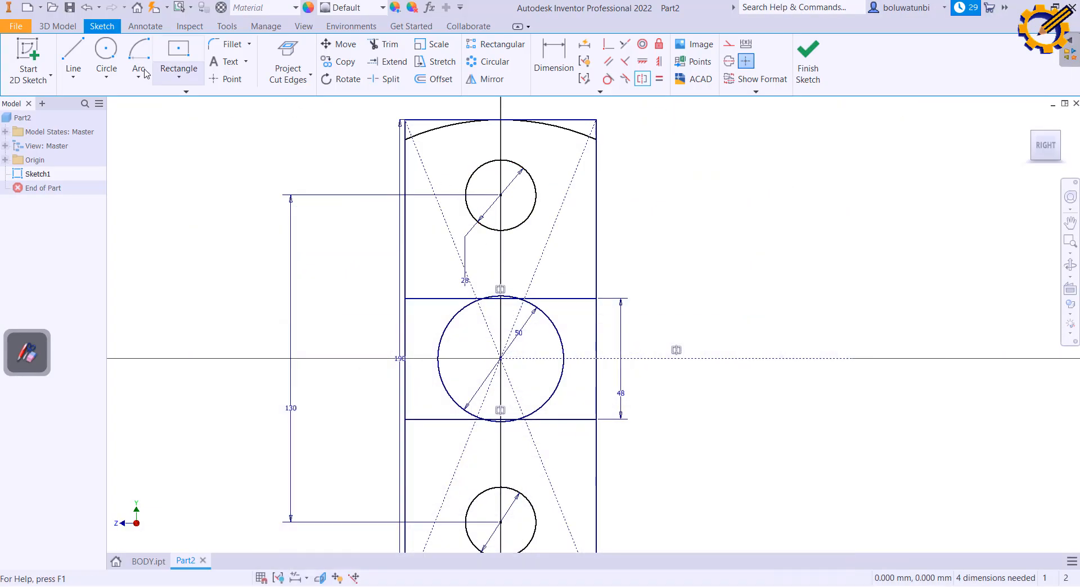
click(74, 56)
scroll(484, 236, up, 3)
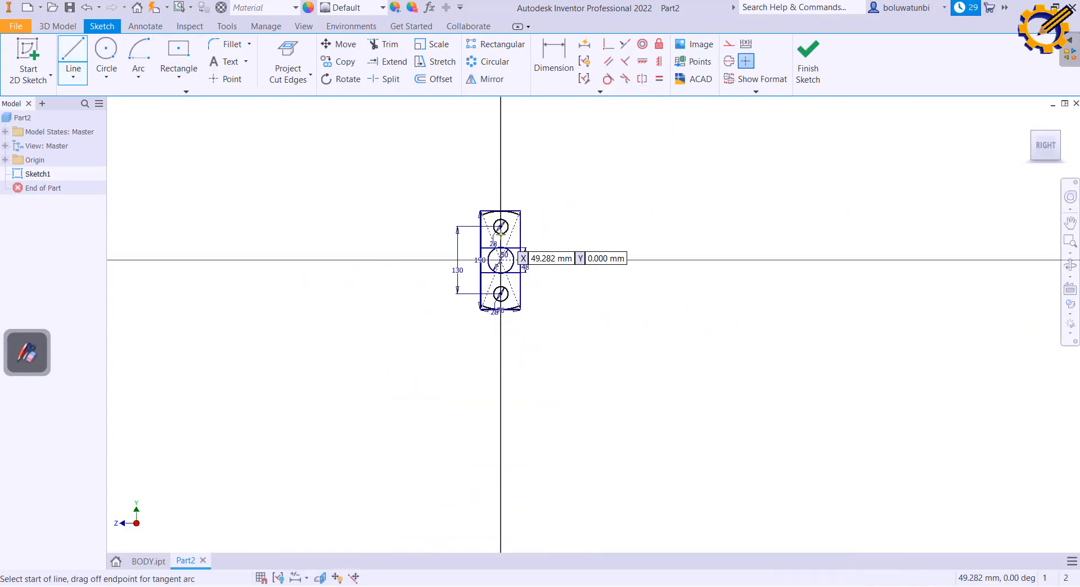
scroll(481, 225, down, 6)
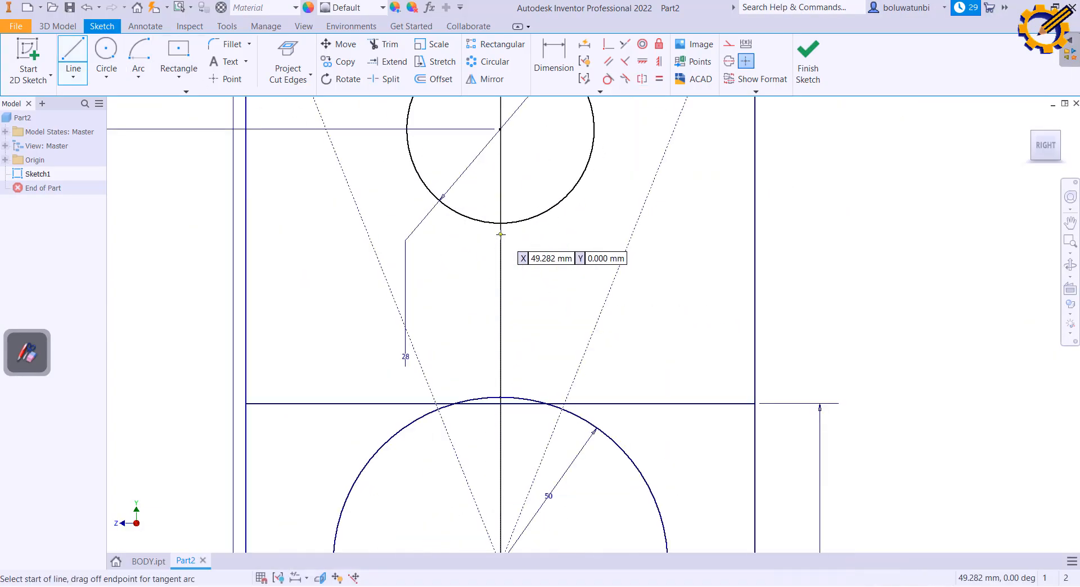
click(468, 222)
click(469, 264)
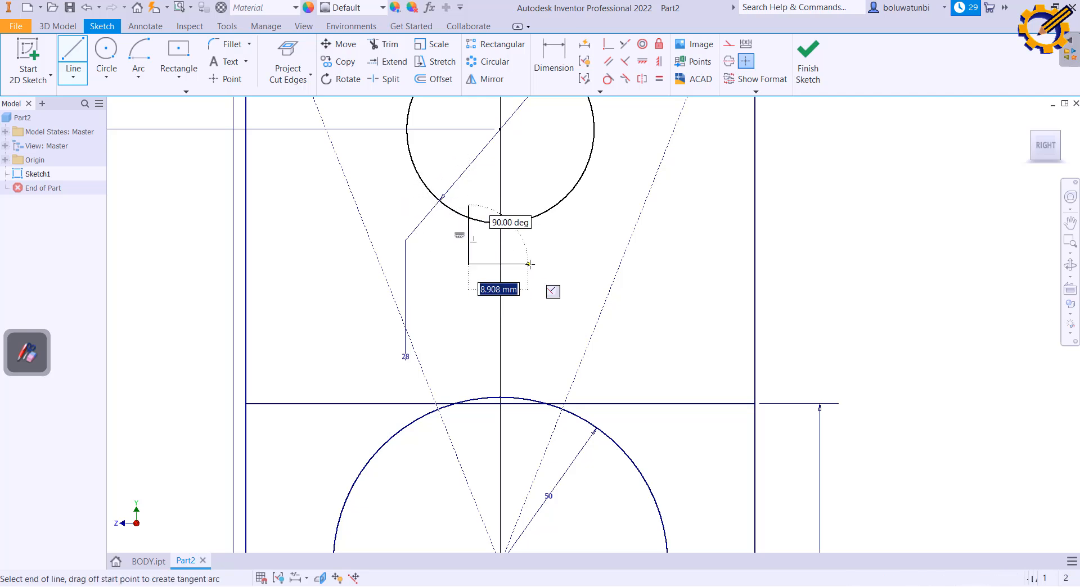
click(536, 264)
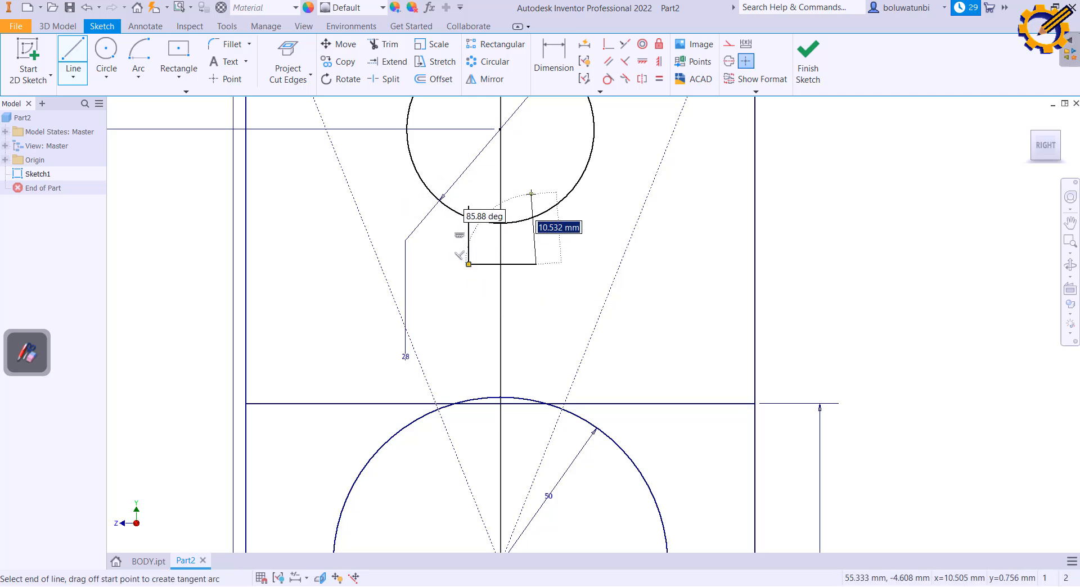
click(535, 194)
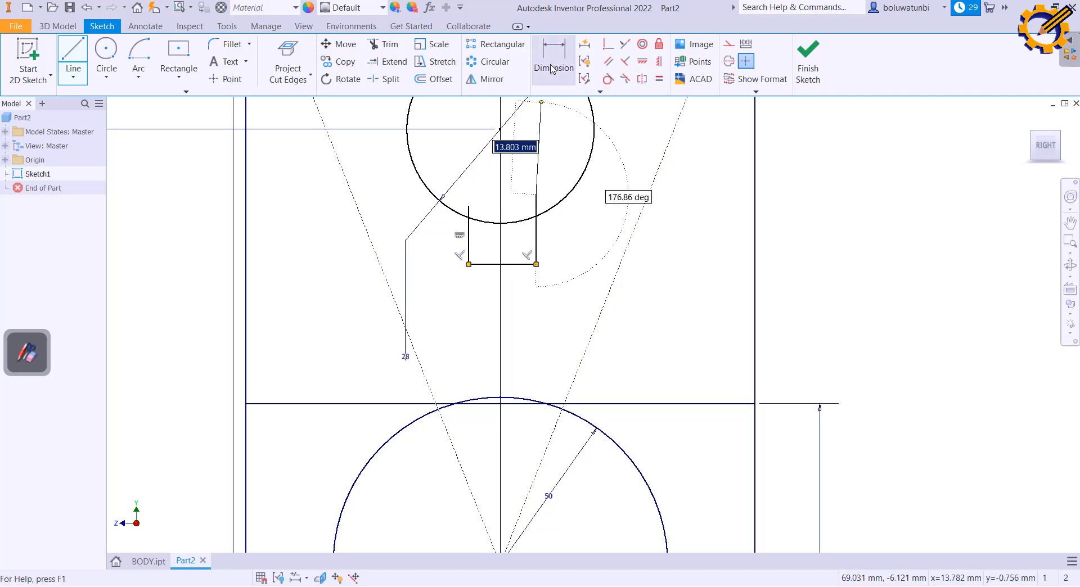
Dimension the base line of the snug profile to 3 mm
click(554, 62)
click(522, 272)
click(521, 282)
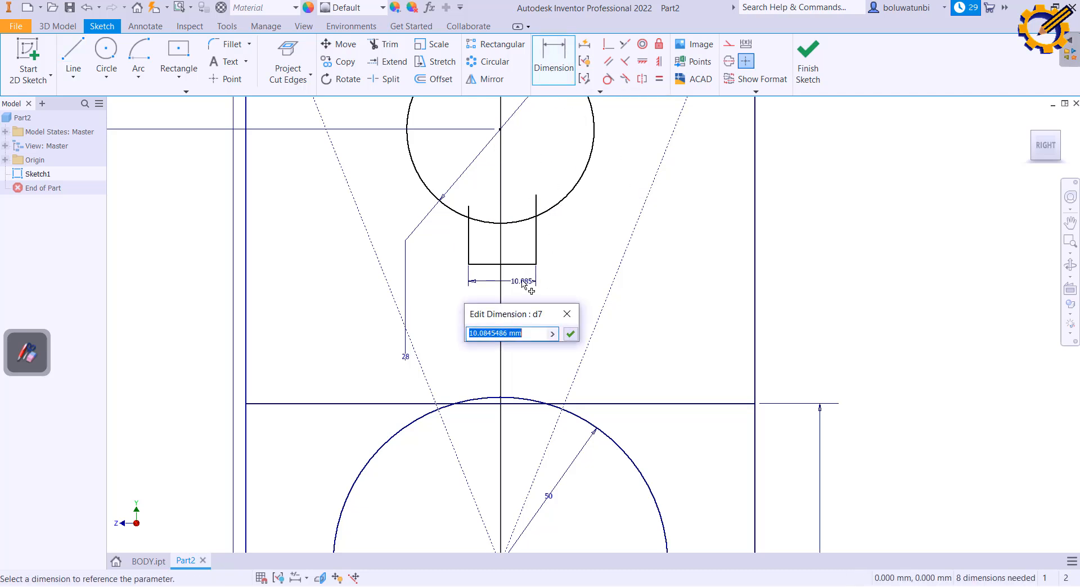
text(3)
key(Return)
Dimension both vertical sides of the snug profile to 3 mm each
click(540, 251)
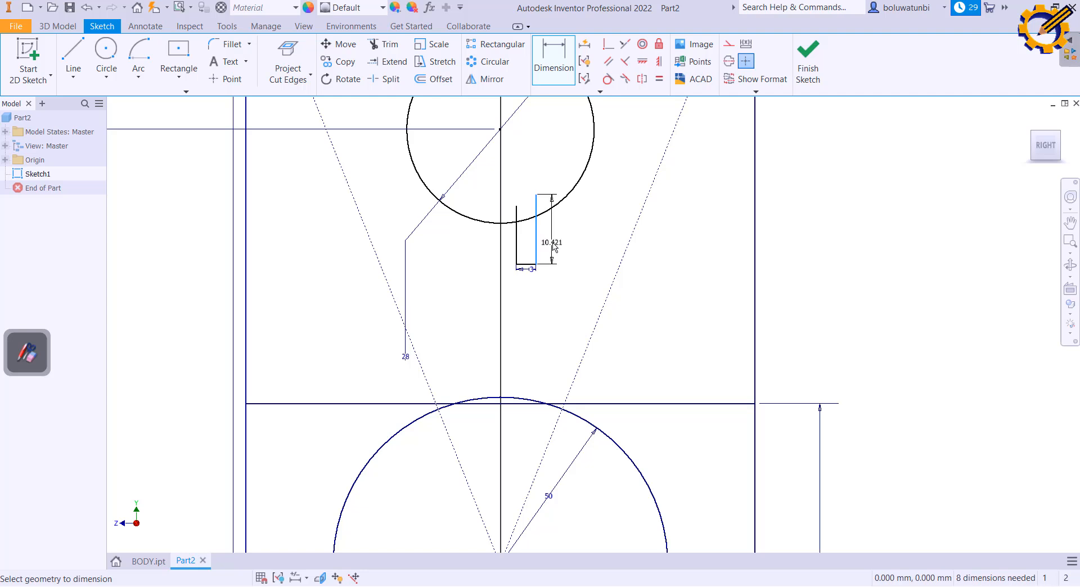
click(553, 244)
key(Return)
double_click(554, 244)
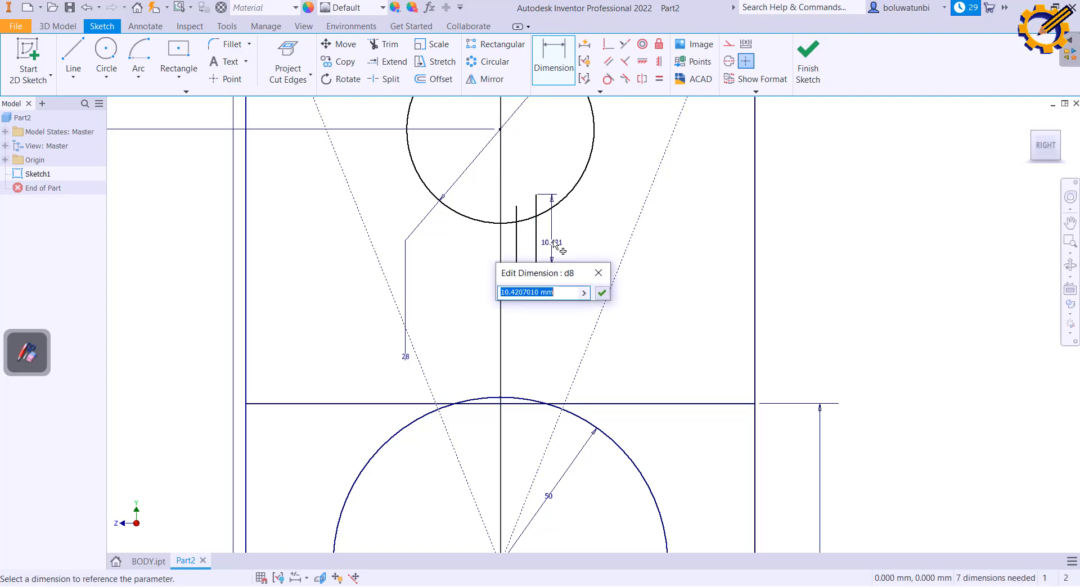
text(3)
key(Return)
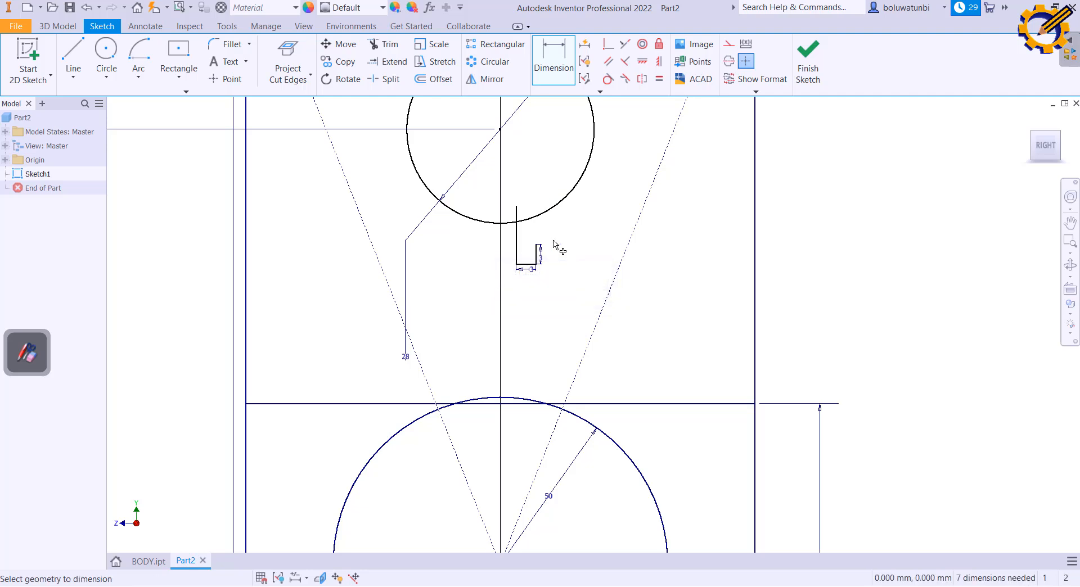
click(505, 240)
text(3)
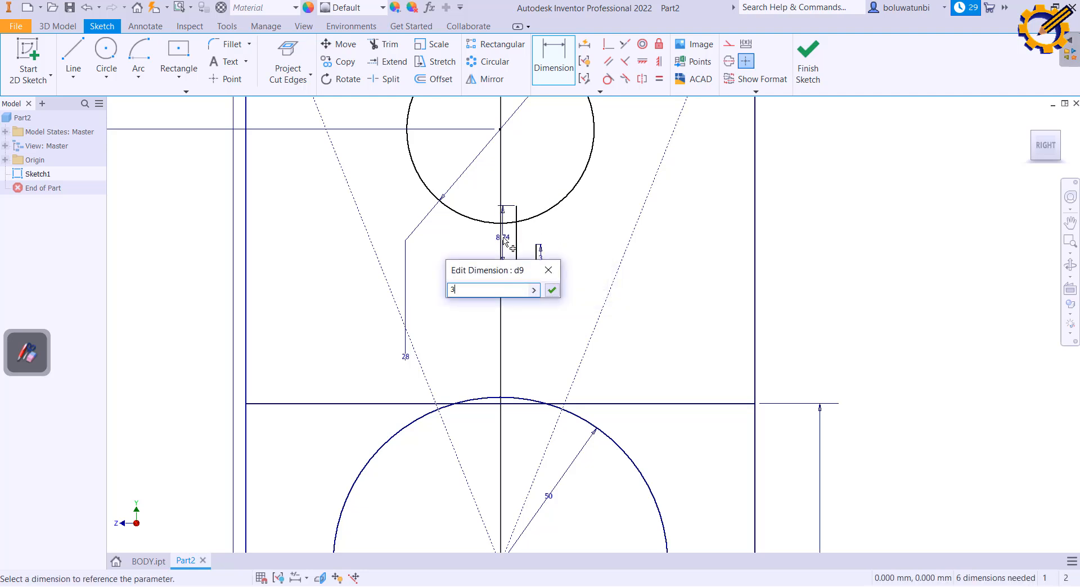
key(Return)
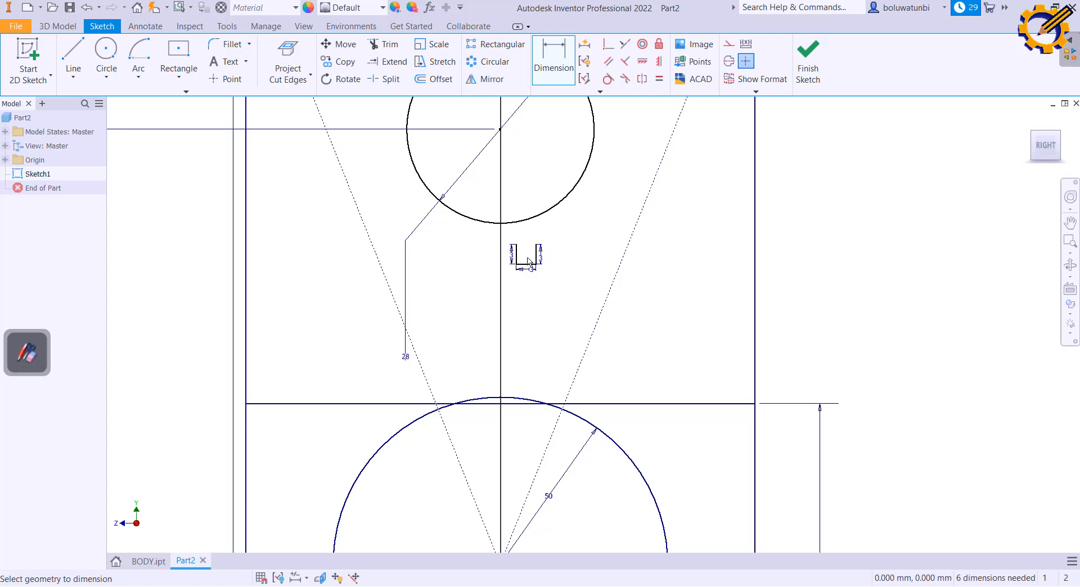
Draw a short vertical construction line downward from the centre of the upper 28 mm circle
scroll(528, 260, down, 5)
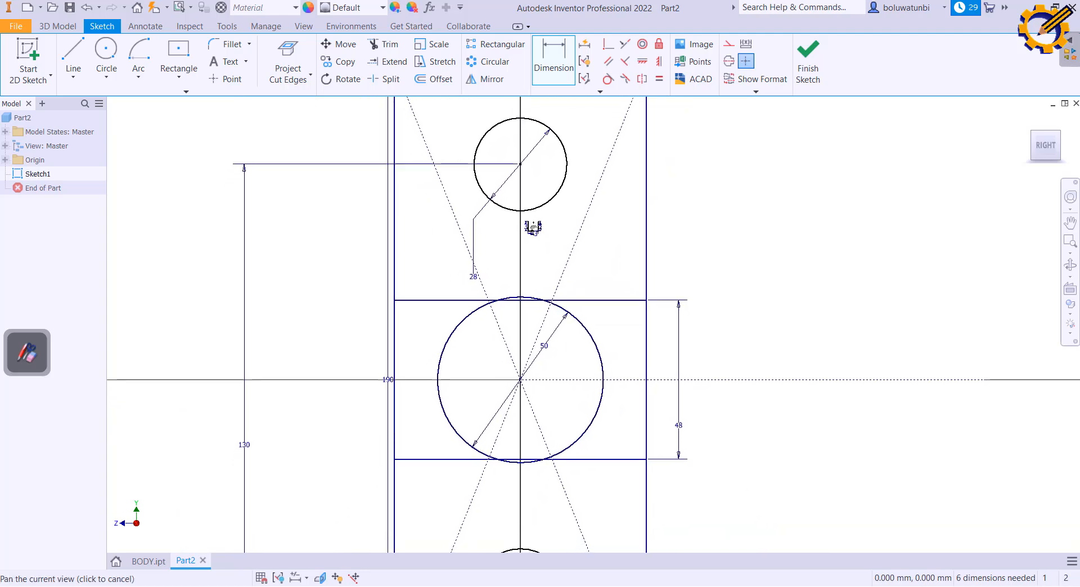
scroll(533, 227, up, 2)
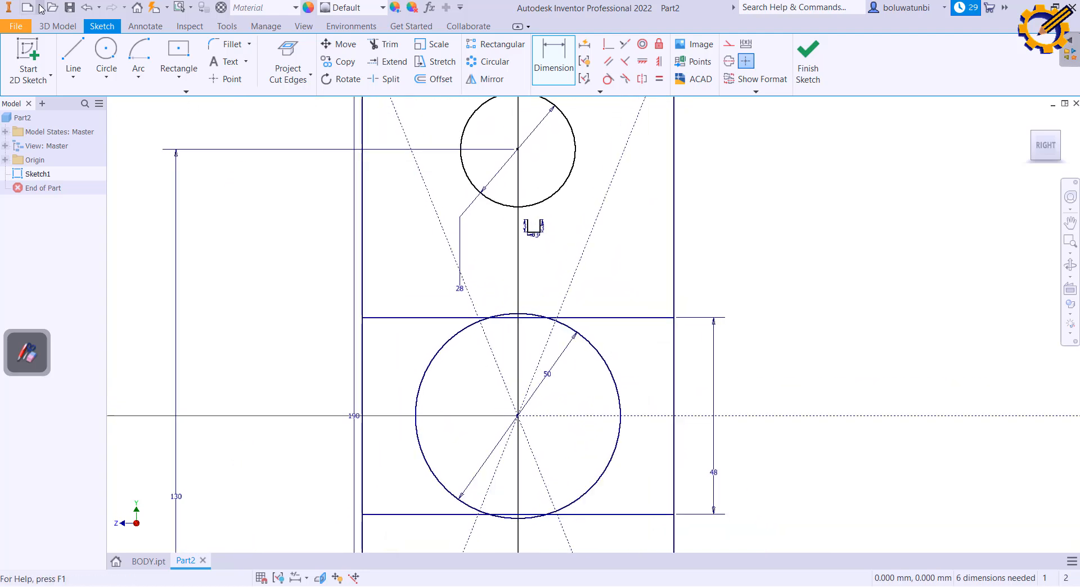
key(l)
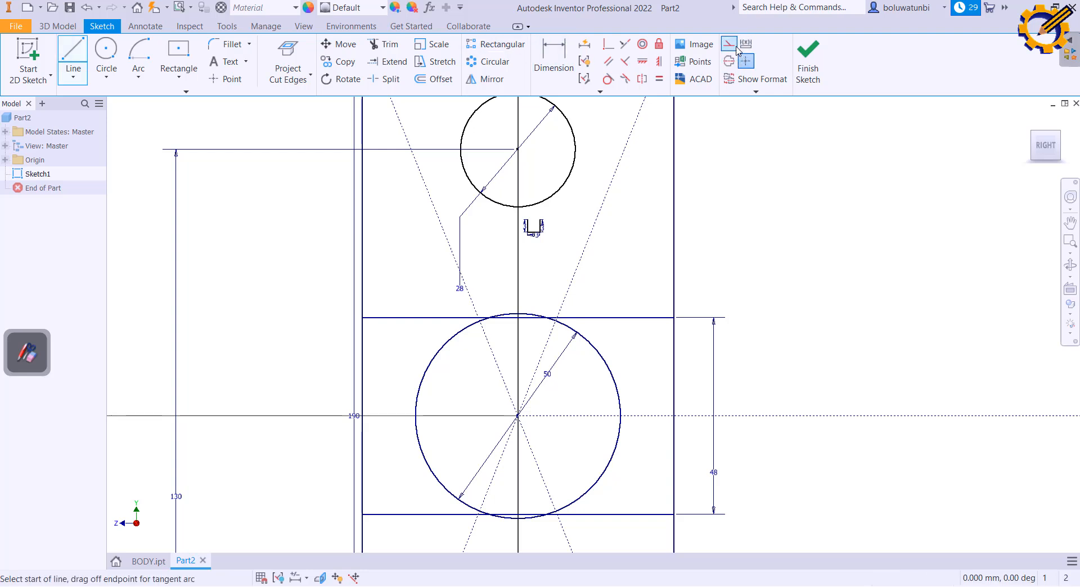
click(517, 149)
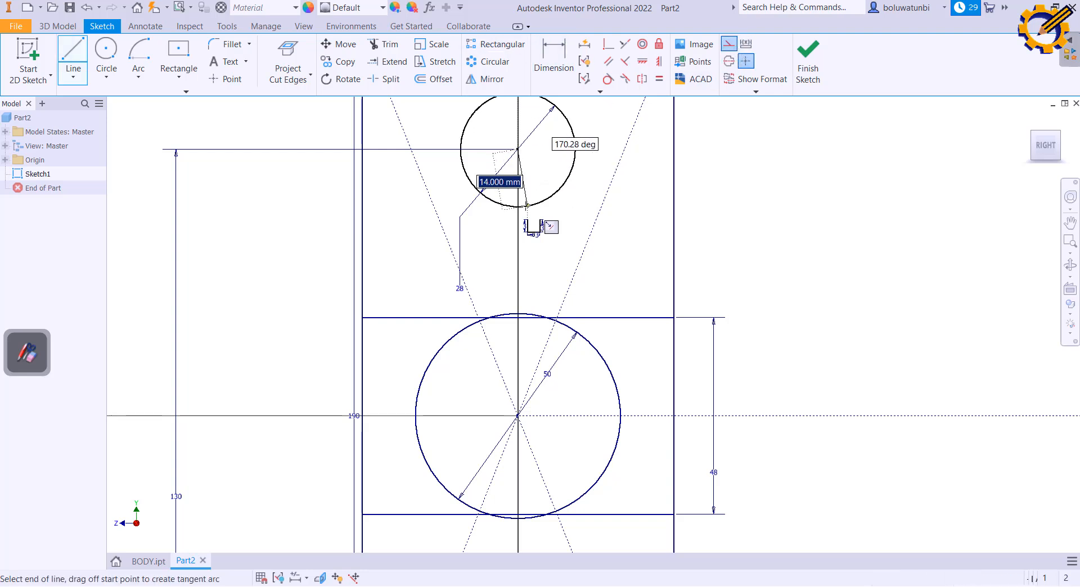
click(516, 195)
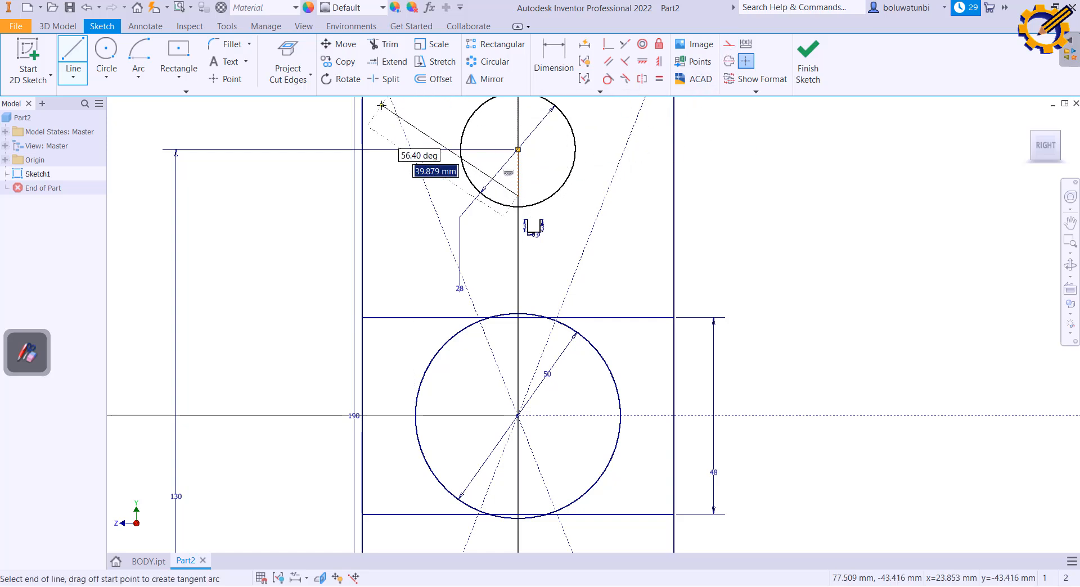
Make the two vertical sides of the snug profile symmetric about the vertical construction line
click(642, 78)
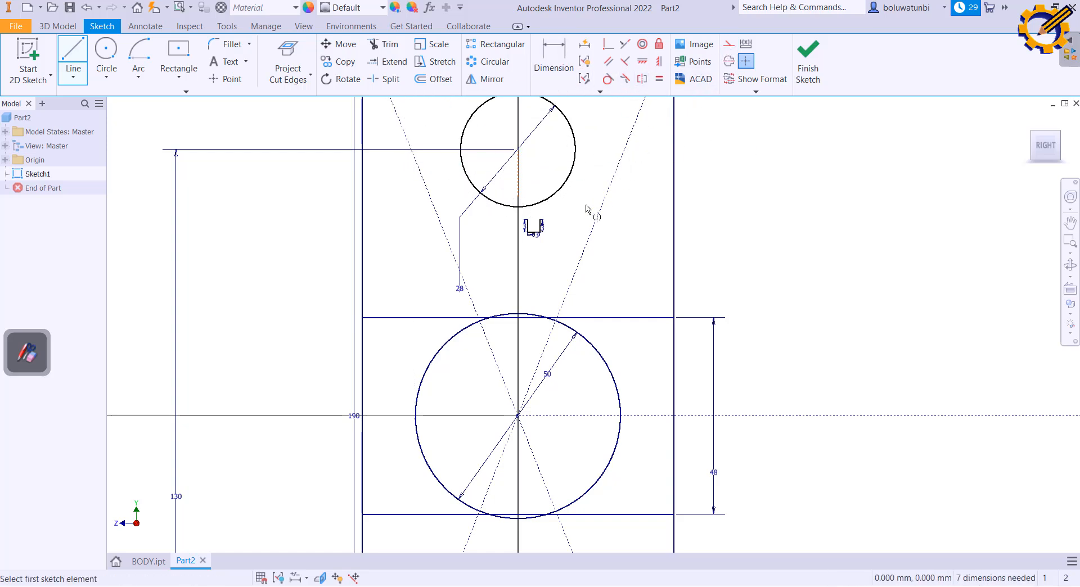
scroll(546, 228, down, 3)
scroll(546, 227, down, 2)
click(528, 235)
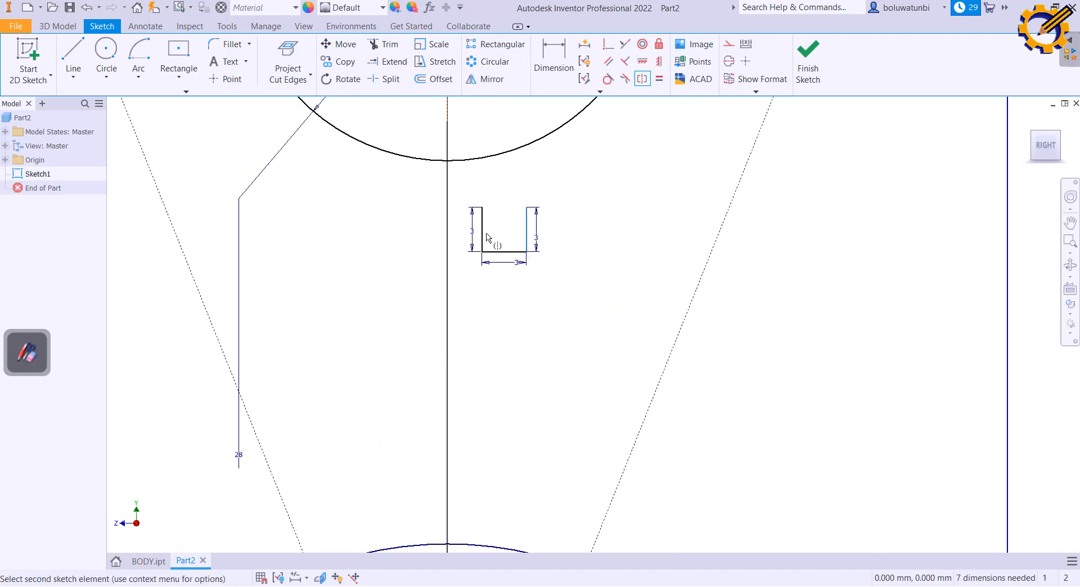
click(482, 230)
scroll(482, 231, up, 3)
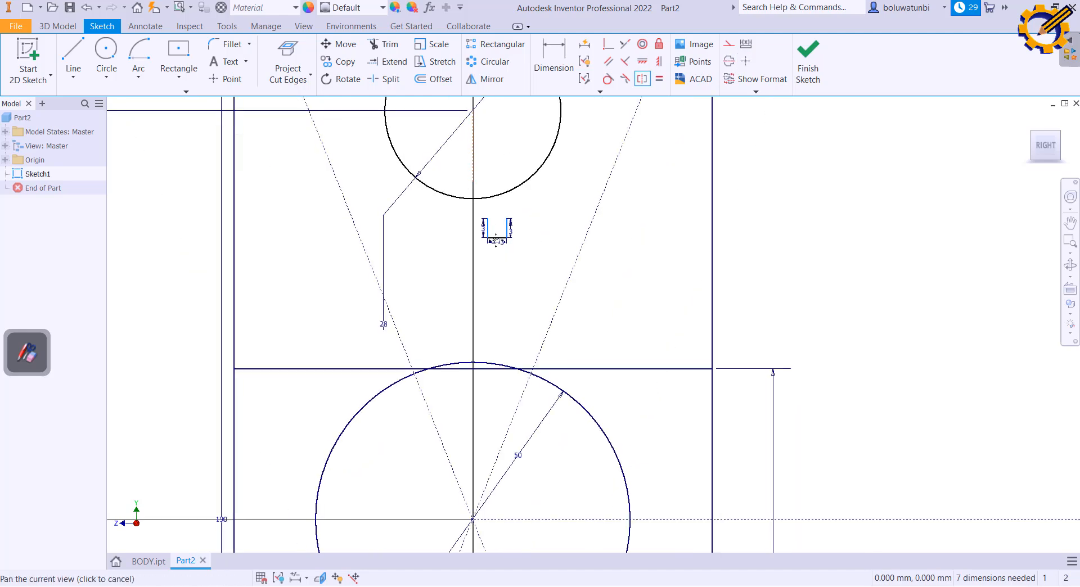
click(481, 177)
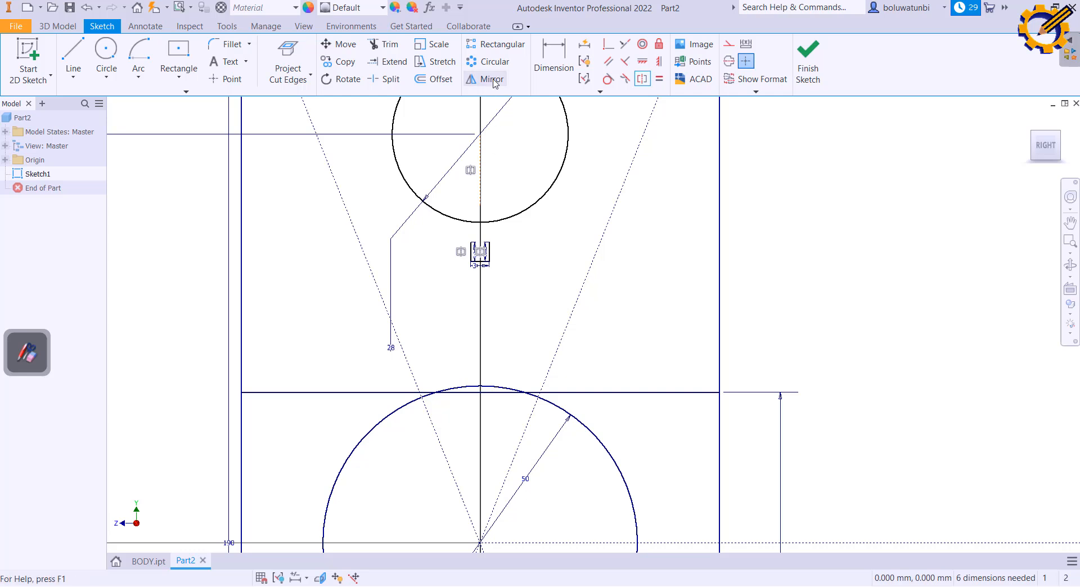
Constrain the open upper end of one vertical side of the snug profile coincident with the upper 28 mm circle
click(608, 50)
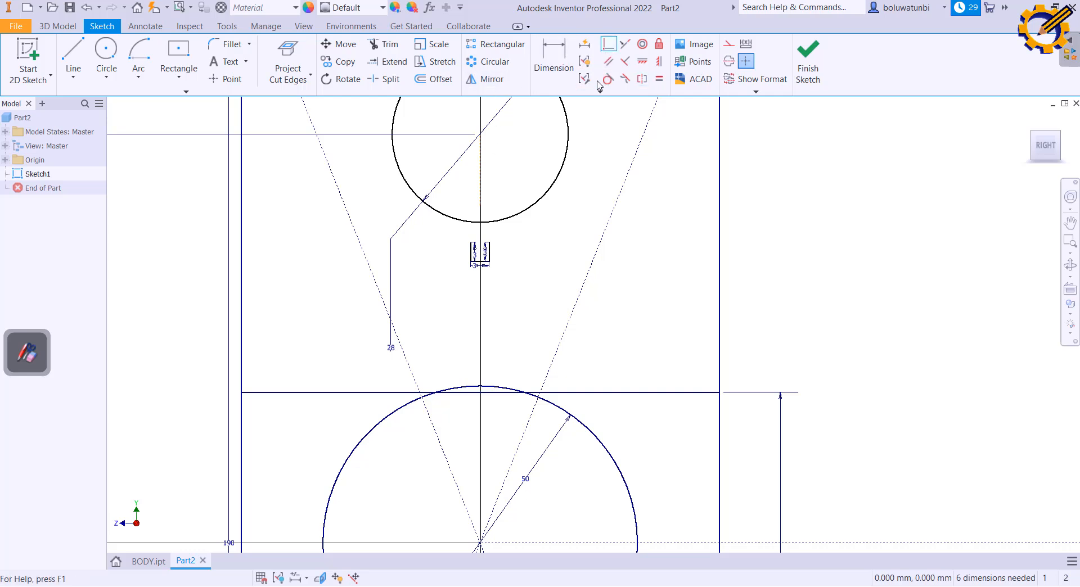
scroll(506, 236, down, 3)
click(476, 254)
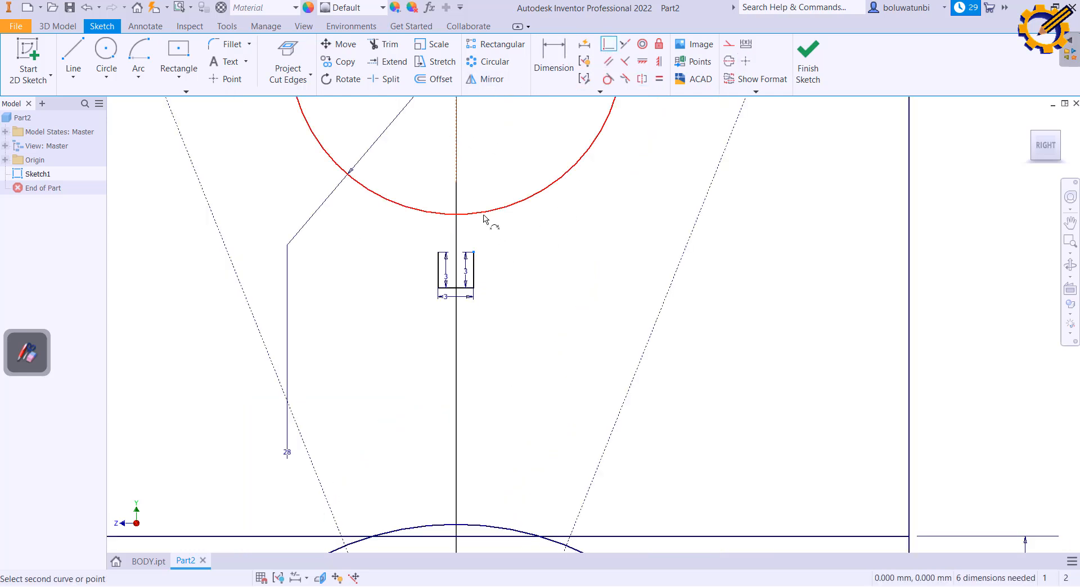
click(488, 212)
scroll(505, 222, up, 2)
scroll(500, 218, up, 2)
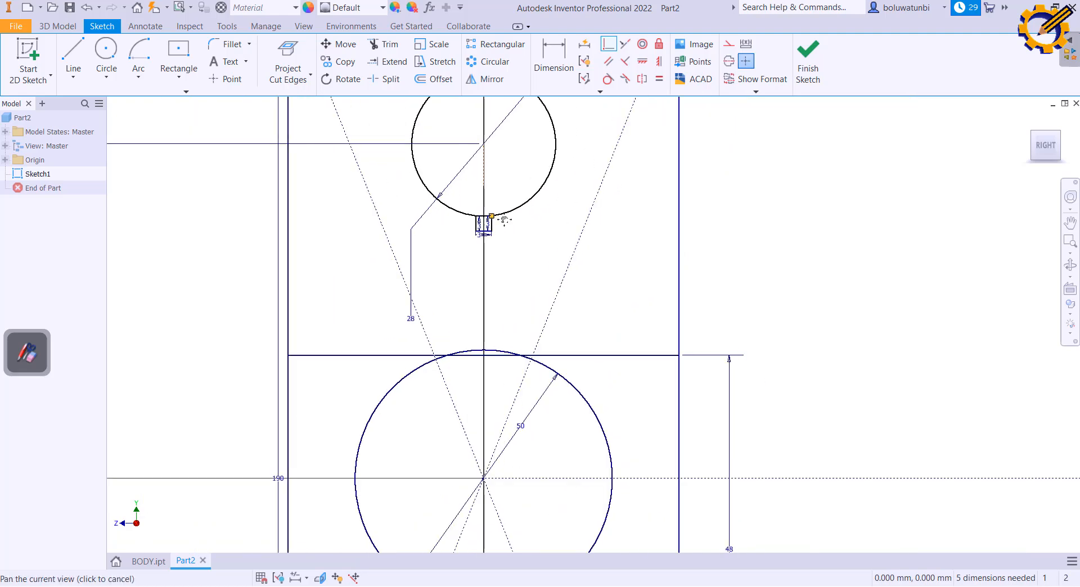
scroll(503, 218, down, 3)
scroll(502, 218, up, 2)
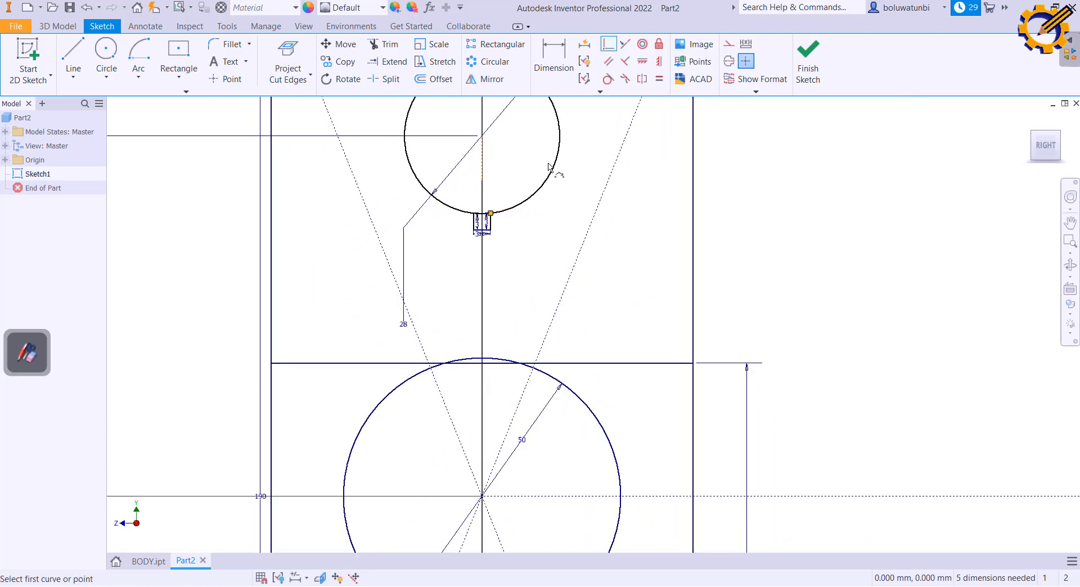
Mirror the 3 x 3 mm snug profile at the upper 28 mm circle about the horizontal construction line
scroll(548, 167, down, 3)
key(Escape)
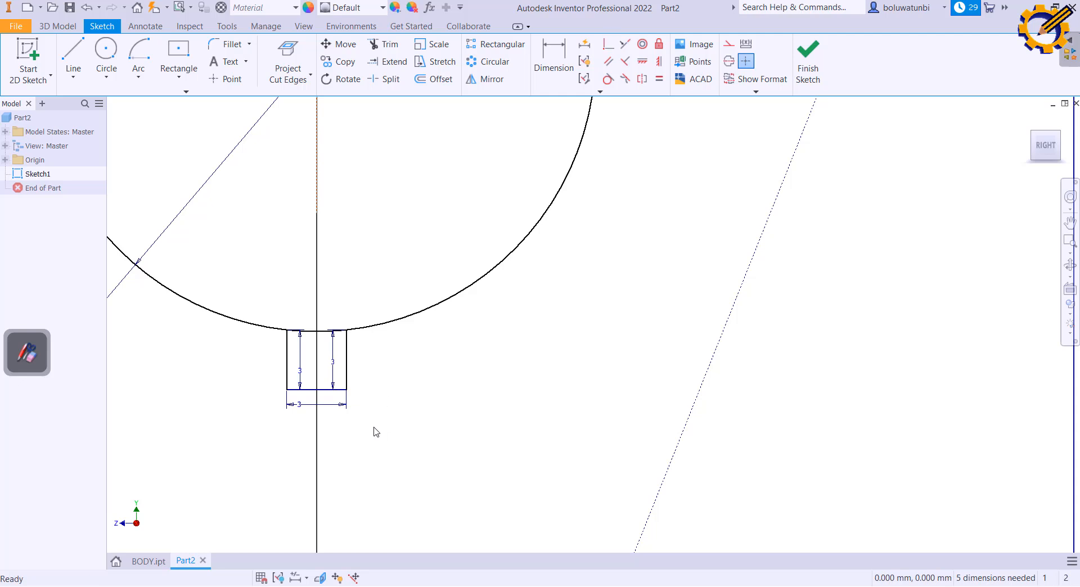
drag(361, 395, 262, 355)
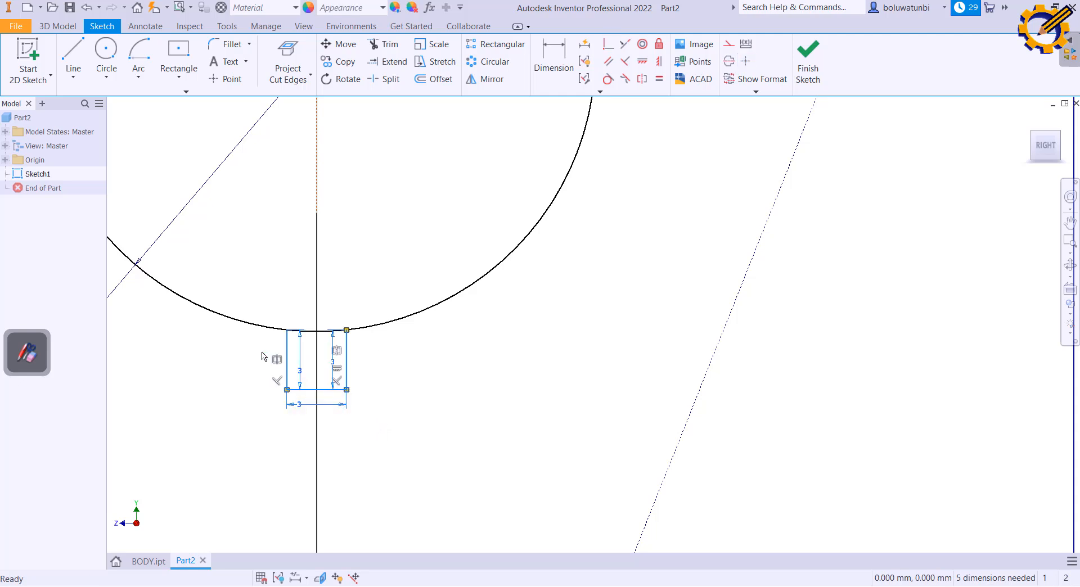
click(492, 79)
scroll(544, 292, down, 5)
mouse_move(542, 267)
middle_down()
mouse_move(538, 130)
mouse_move(535, 119)
mouse_move(522, 125)
middle_up()
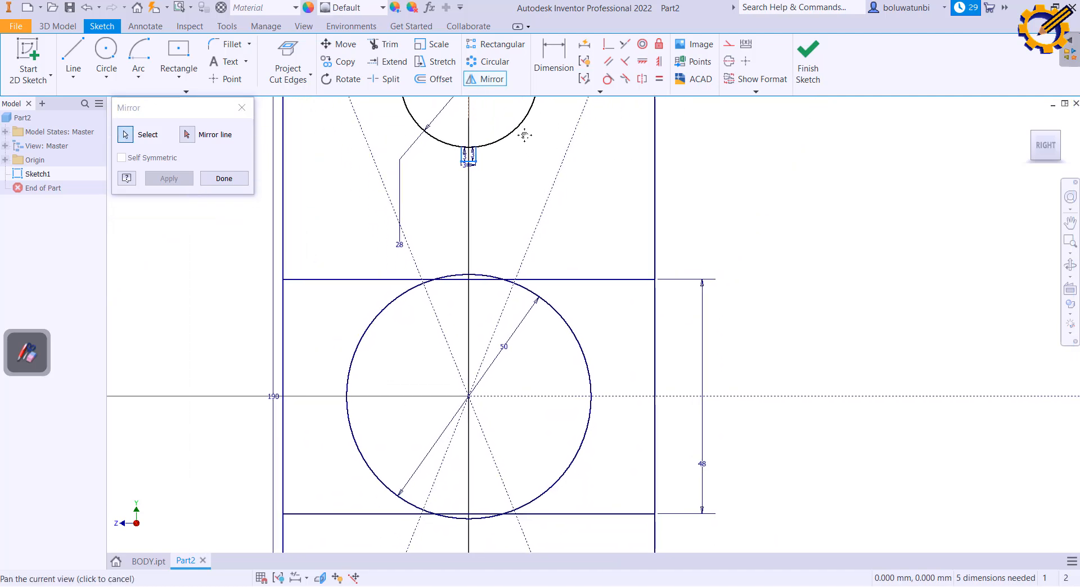
click(188, 136)
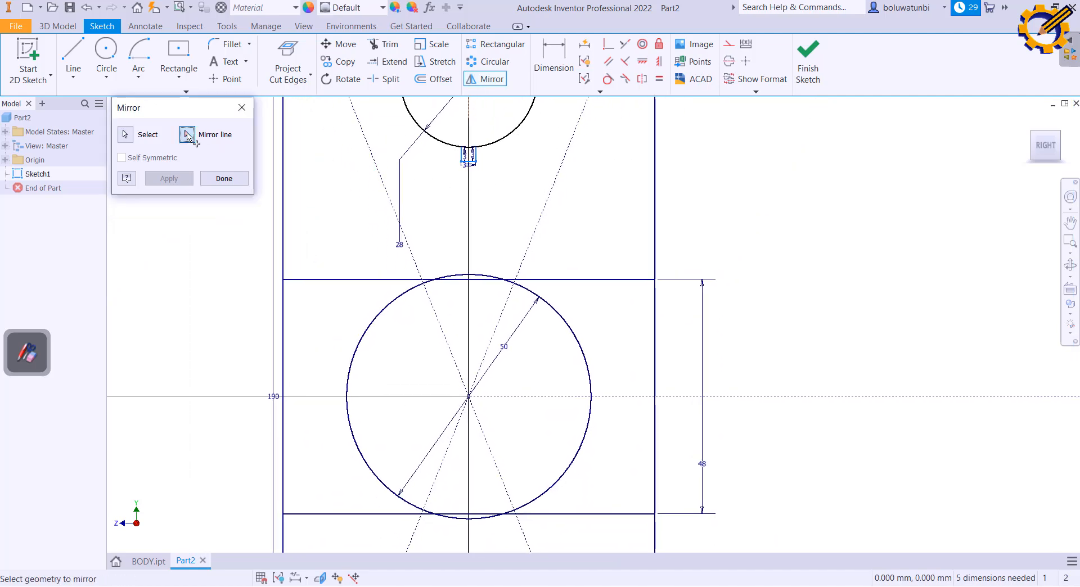
click(630, 398)
scroll(630, 398, down, 4)
middle_drag(630, 397, 617, 266)
click(169, 178)
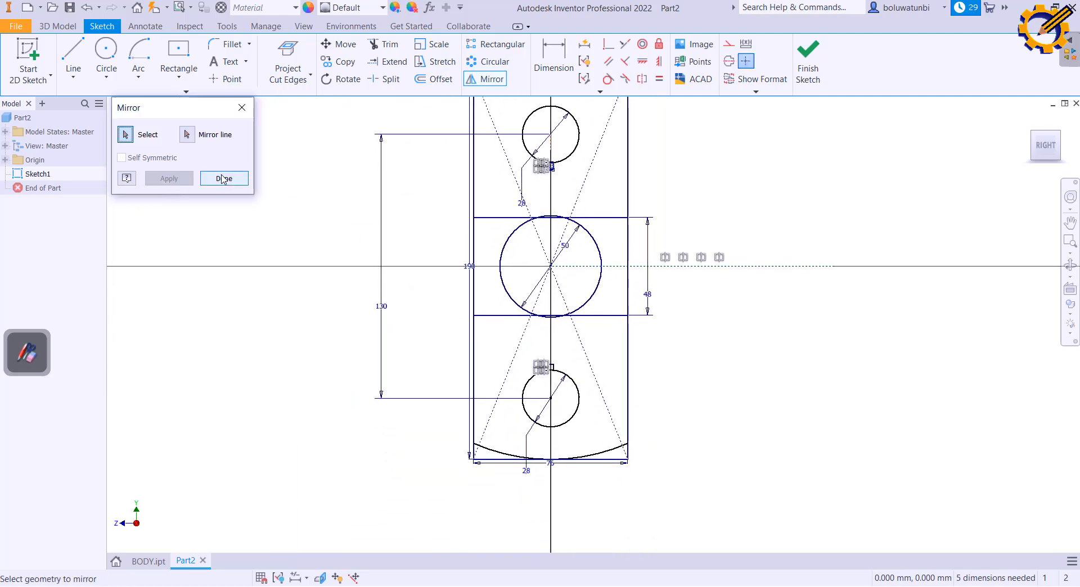
click(224, 178)
Finish the rod end sketch and check the plate thickness in the crosshead reference drawing
scroll(564, 180, up, 3)
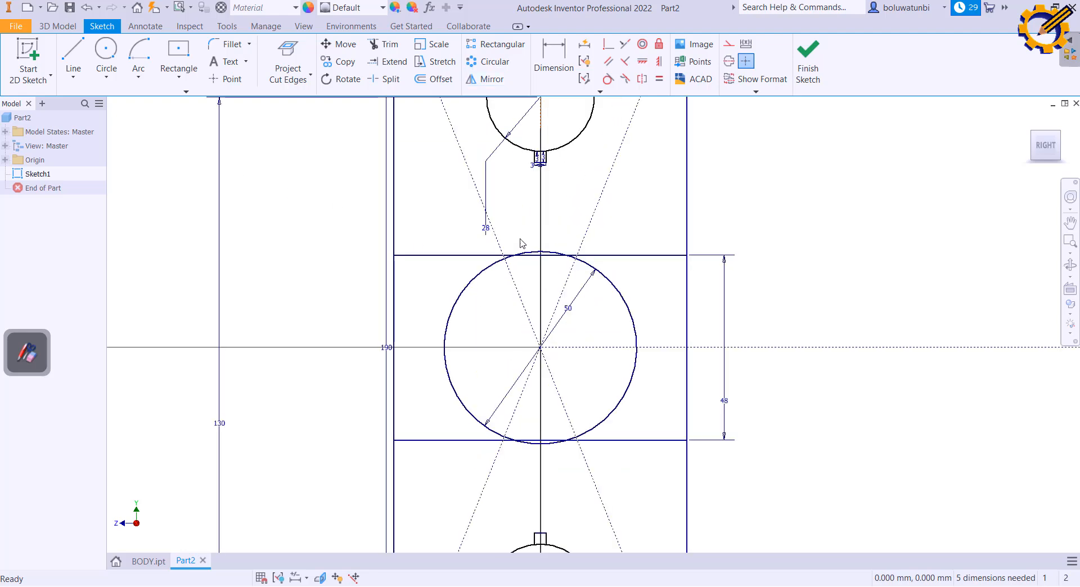
scroll(553, 498, down, 4)
mouse_move(554, 497)
middle_down()
mouse_move(478, 461)
mouse_move(397, 369)
middle_up()
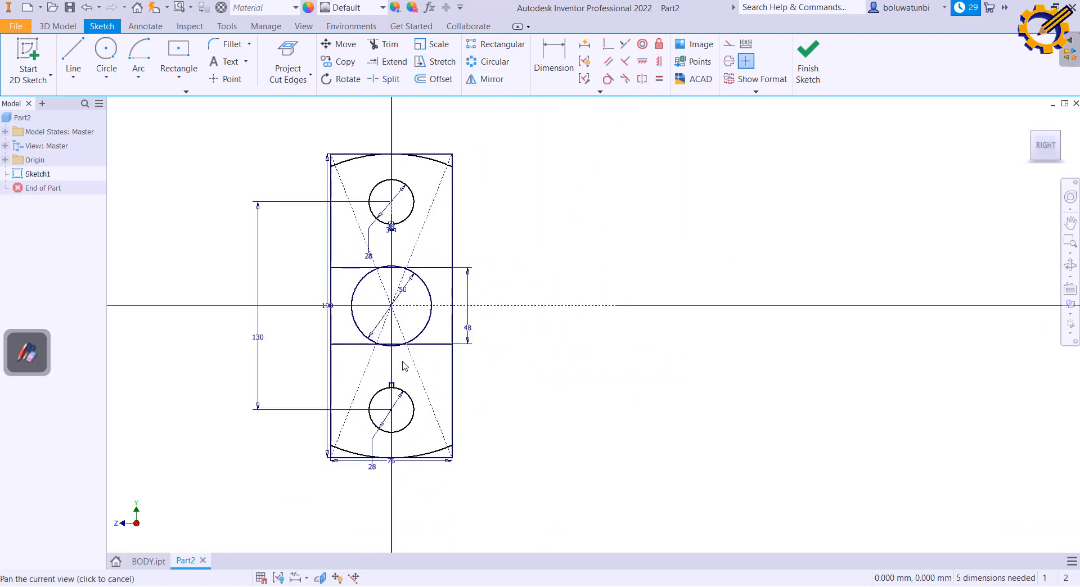
click(808, 62)
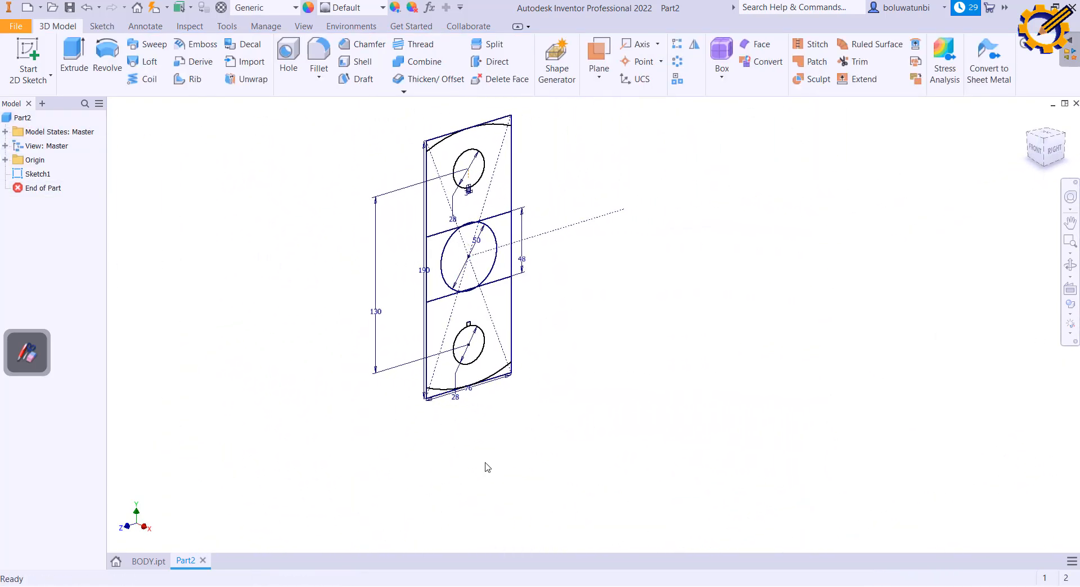
key(alt+Tab)
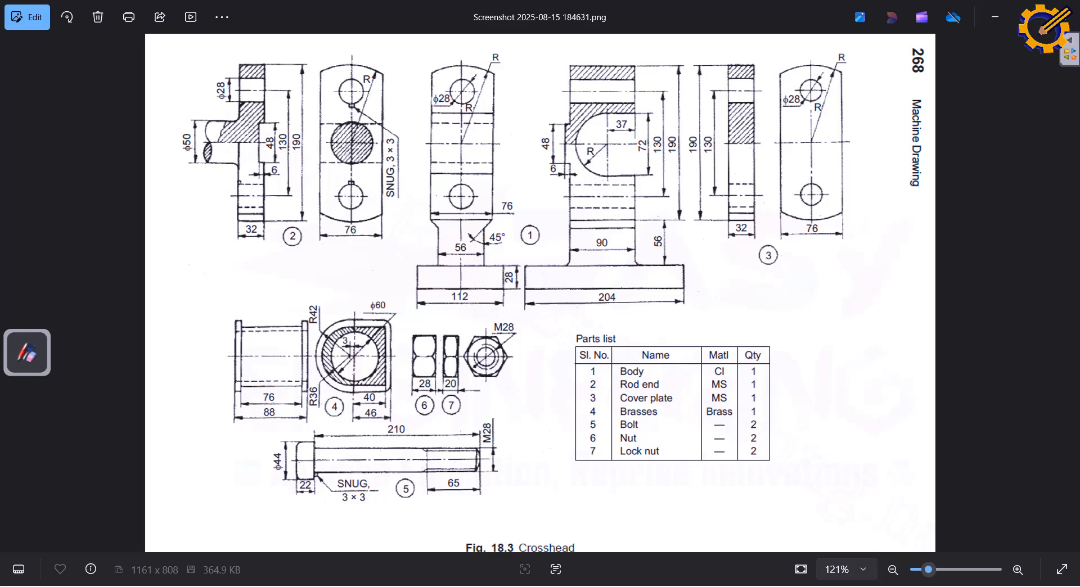
key(alt+Tab)
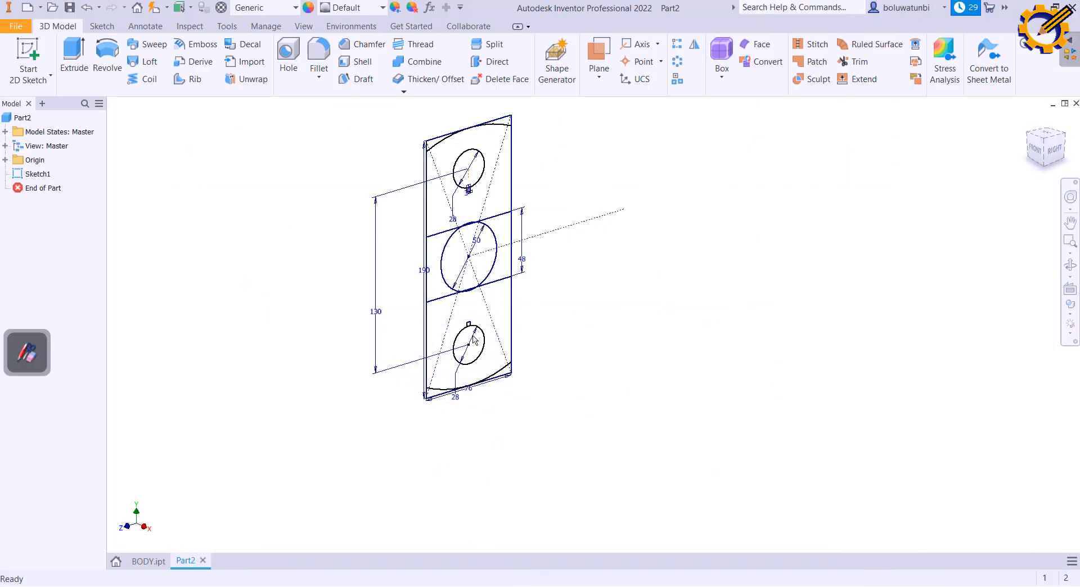
Start an extrusion of the plate regions above and below the 48 mm centre section, in the flipped direction
click(74, 61)
click(473, 144)
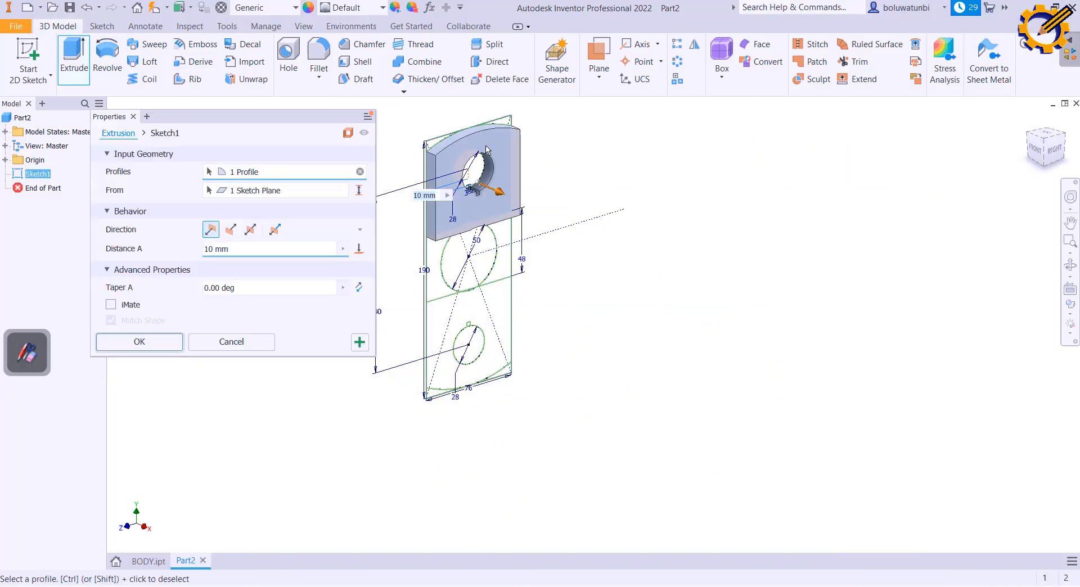
click(499, 314)
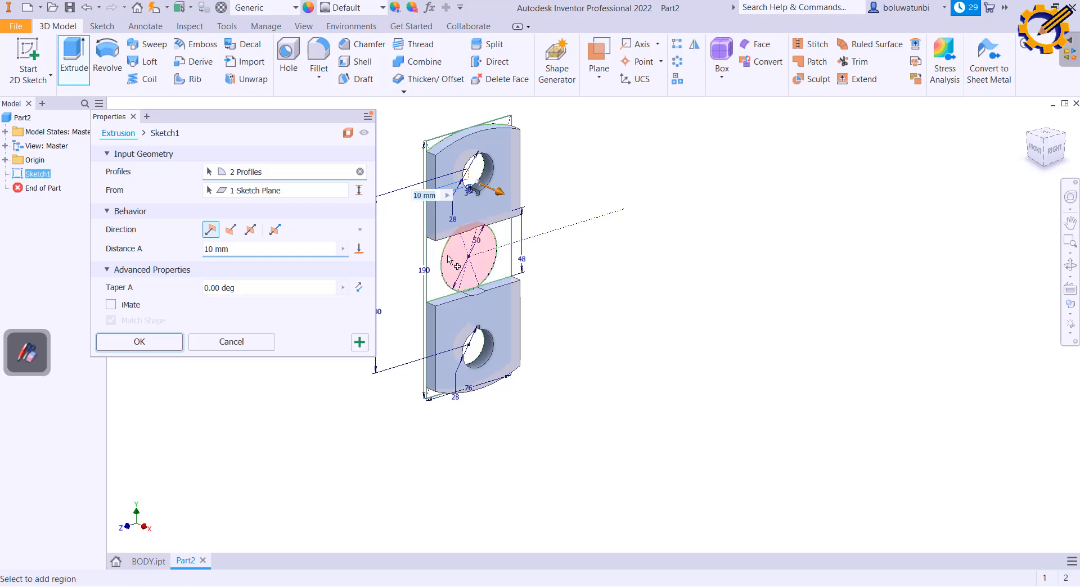
click(230, 229)
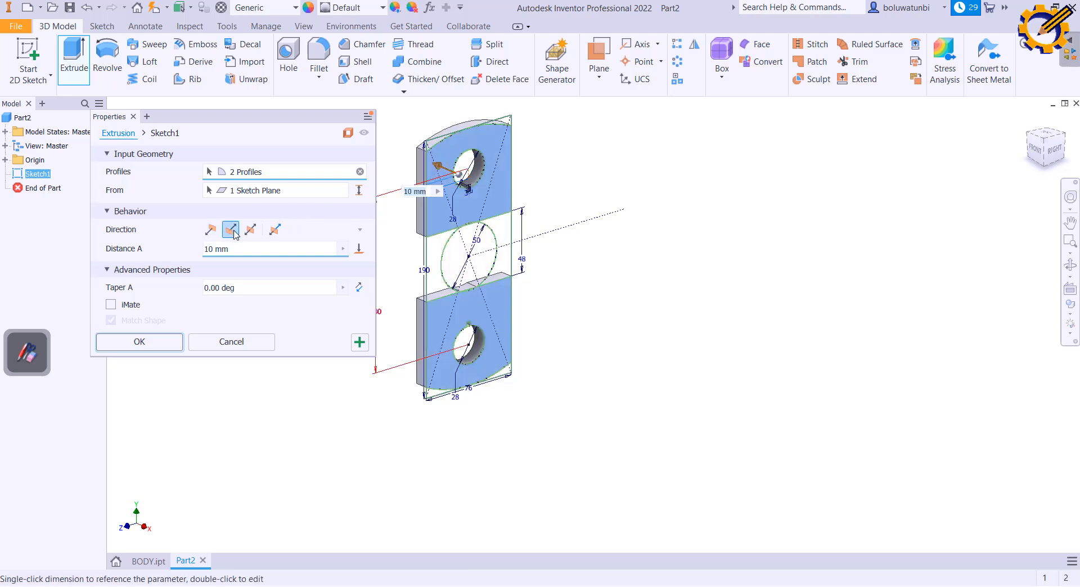
scroll(450, 257, down, 2)
Add the 50 mm circle's main region and the thin segment at its upper edge to the extrusion profiles
click(455, 263)
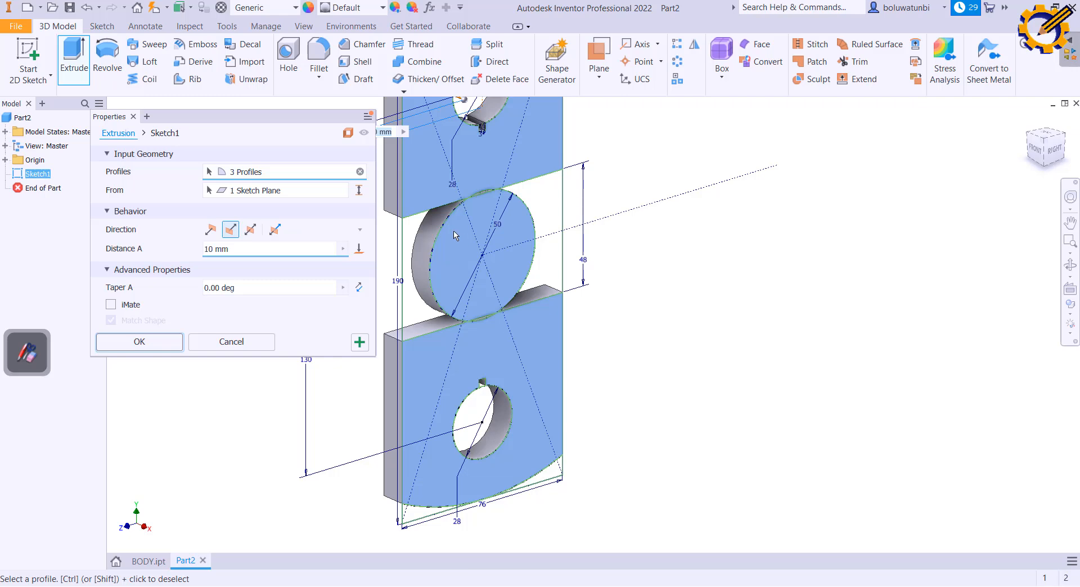
scroll(487, 203, down, 5)
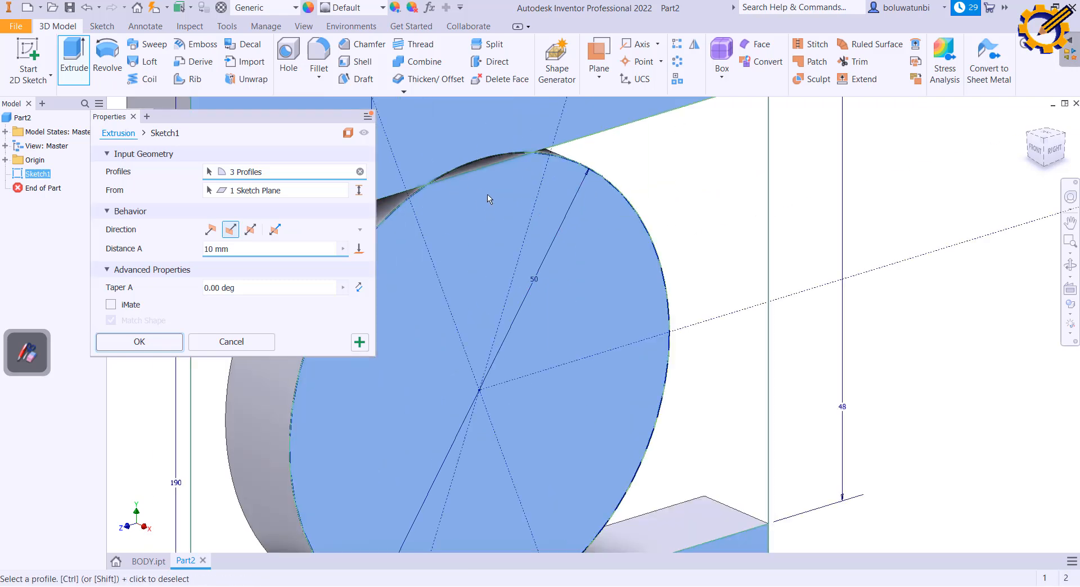
scroll(488, 199, up, 2)
middle_drag(488, 199, 600, 239)
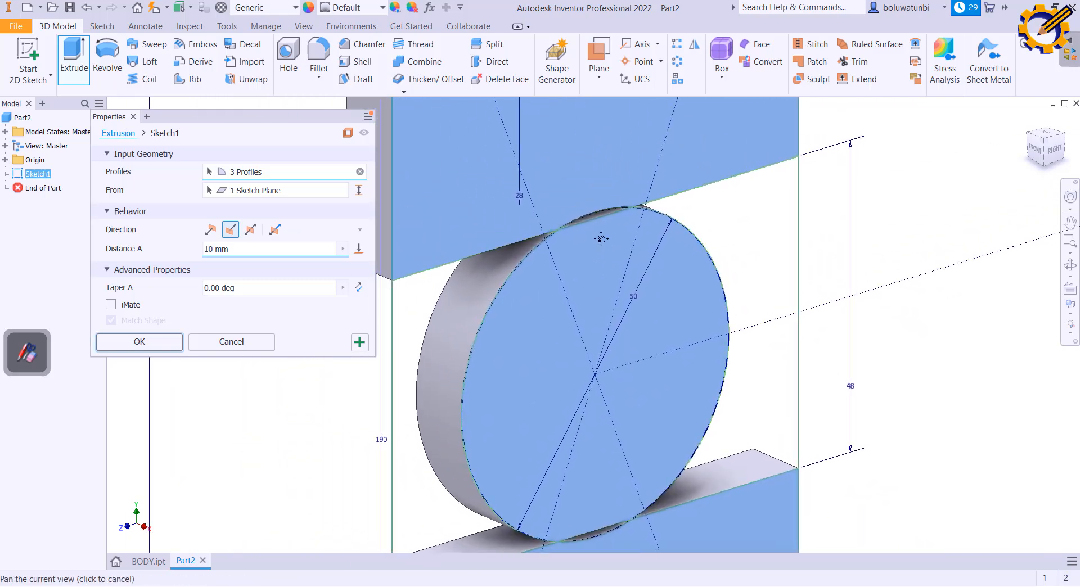
scroll(601, 238, down, 6)
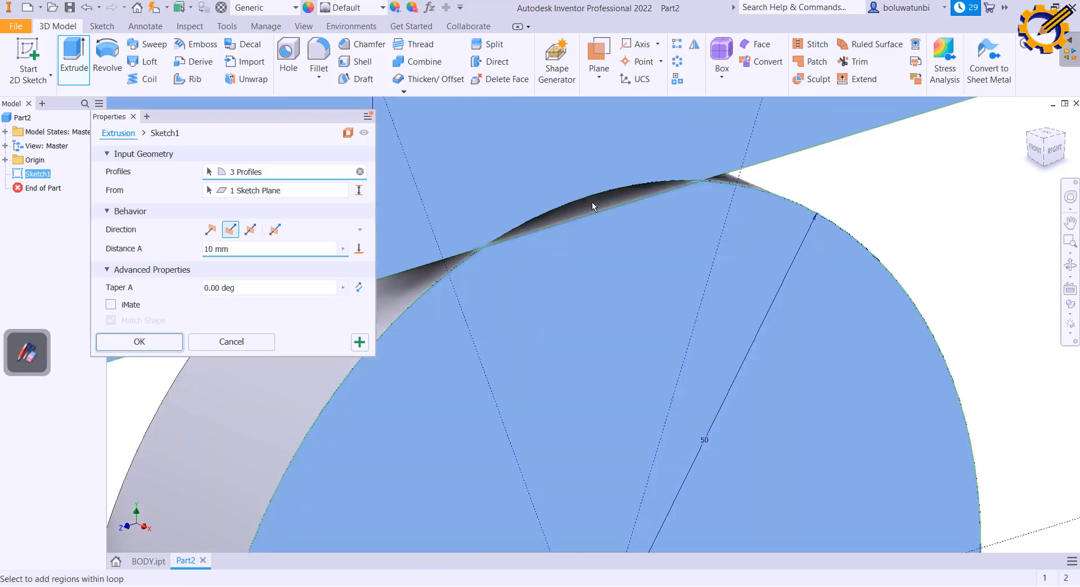
click(588, 207)
scroll(591, 214, up, 5)
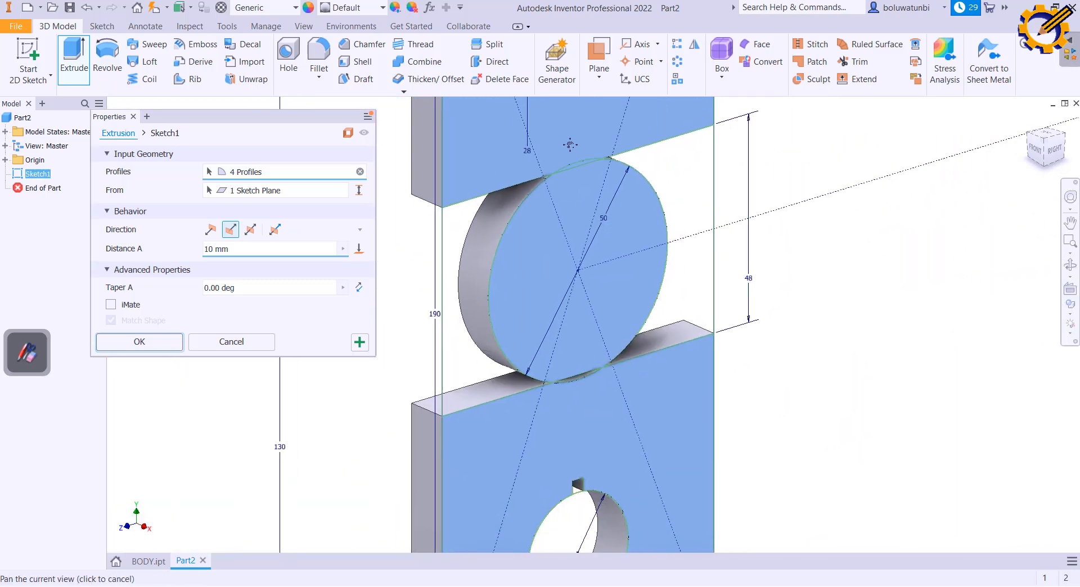
Add both regions beside the 50 mm circle and its lower thin segment, and extrude the whole plate 32 mm
click(467, 209)
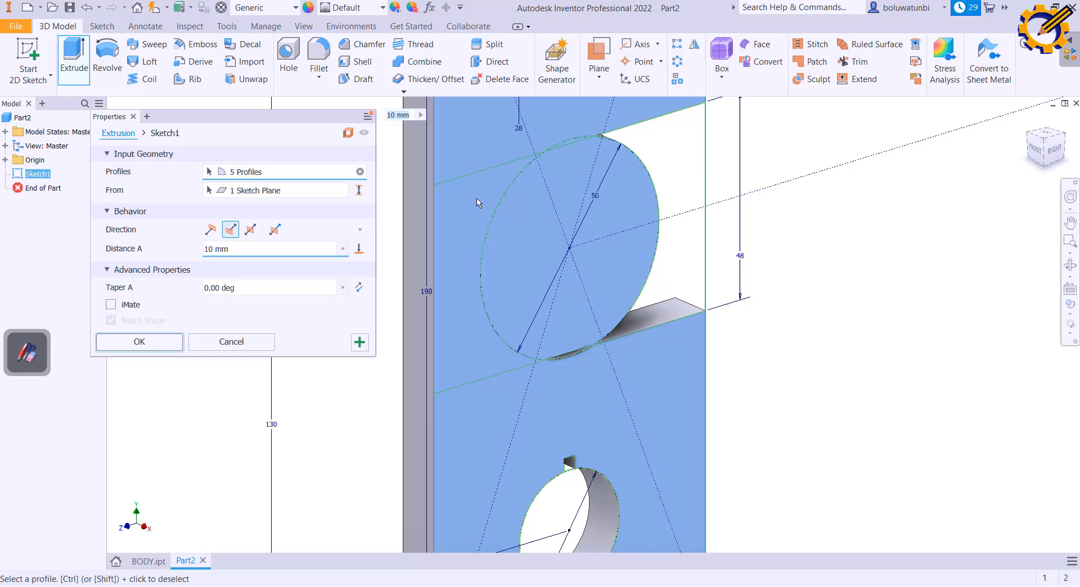
click(682, 193)
scroll(578, 356, down, 6)
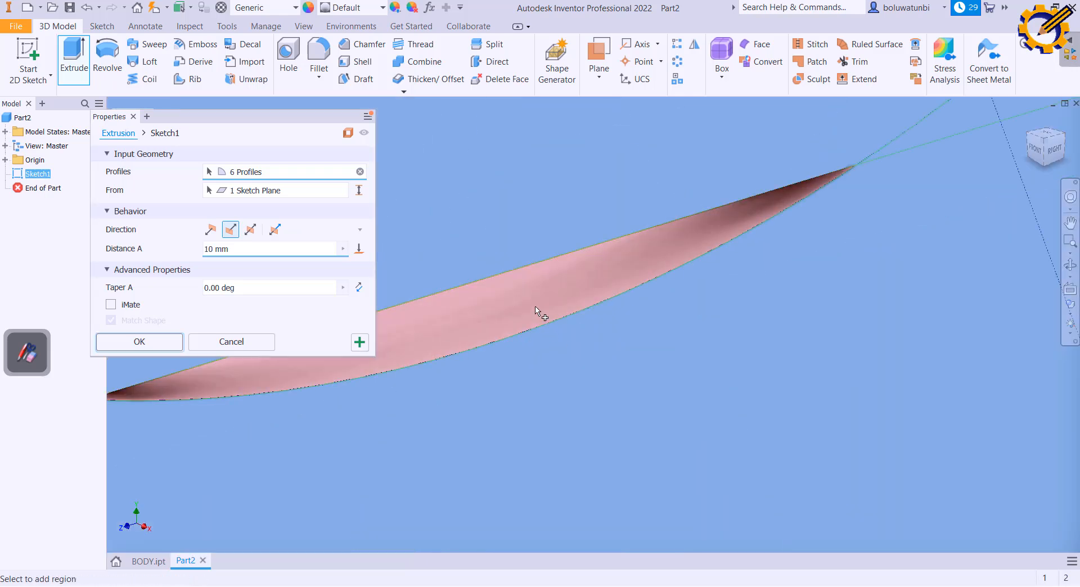
scroll(534, 304, up, 10)
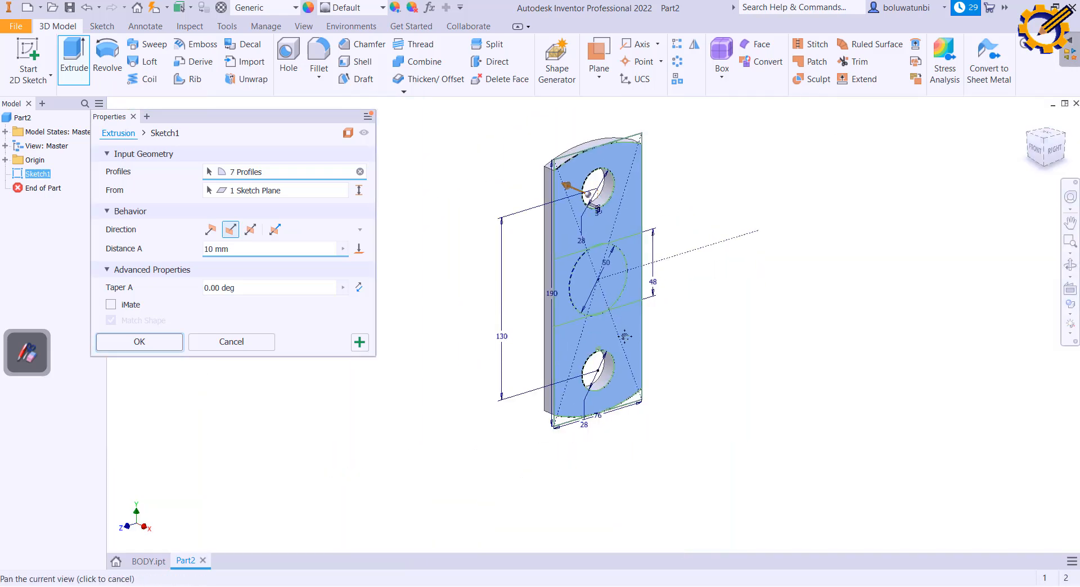
text(32)
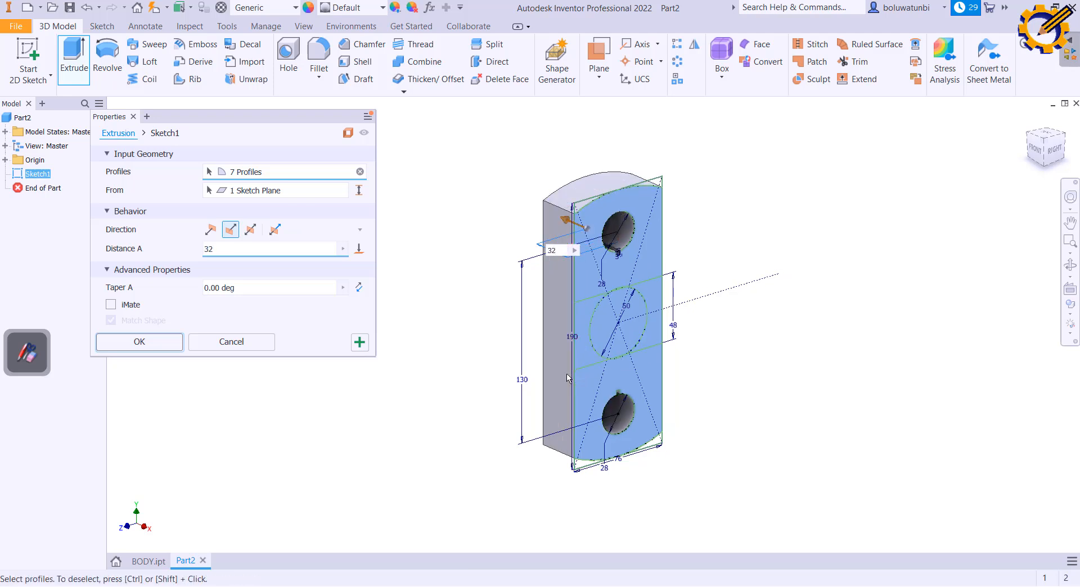
click(360, 345)
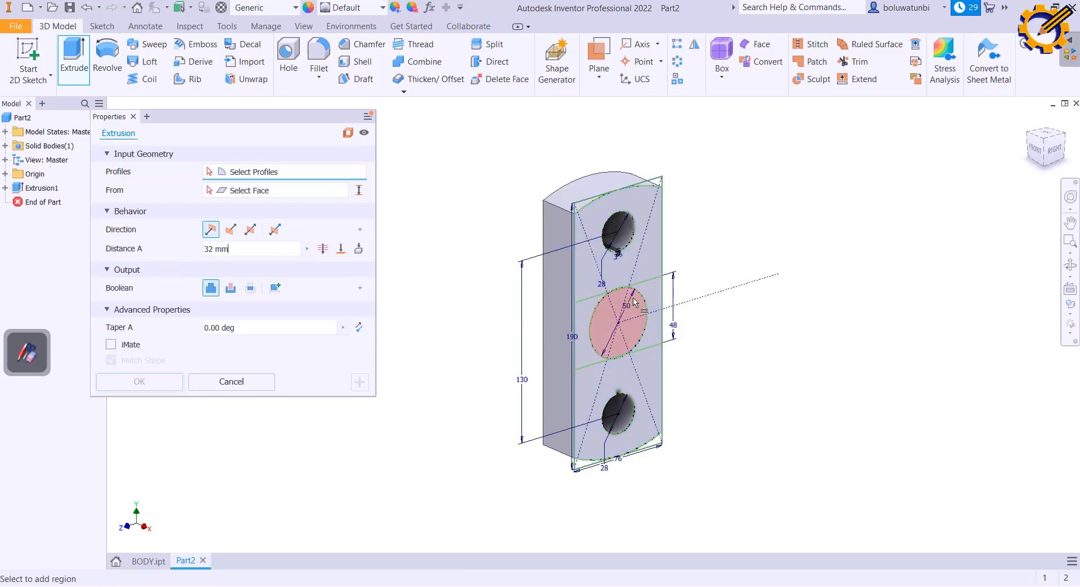
Consult the reference drawing for the rod, and select all three regions of the 50 mm circle for a new extrusion
scroll(640, 311, up, 3)
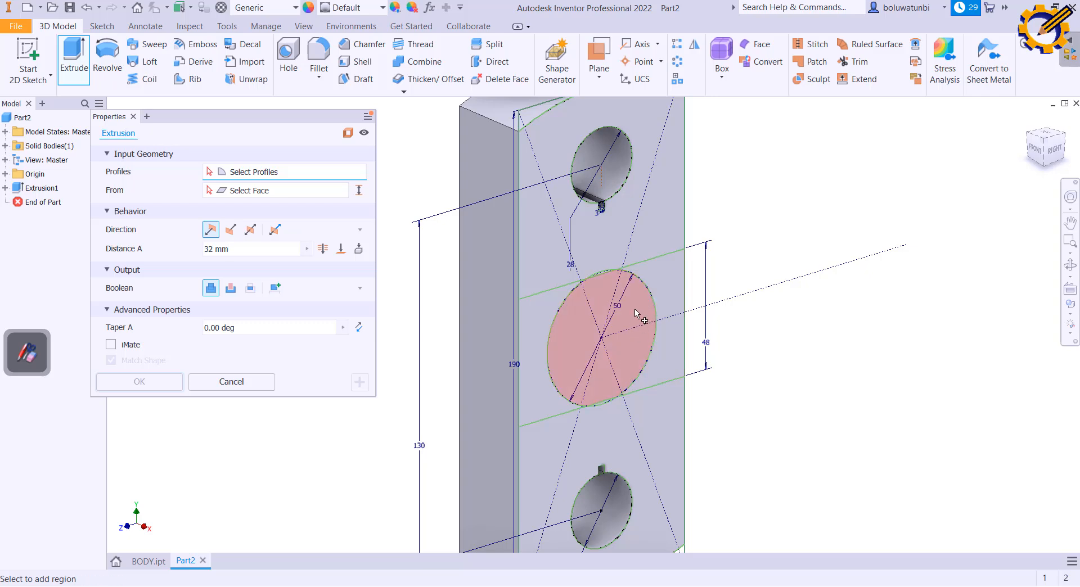
key(alt+Tab)
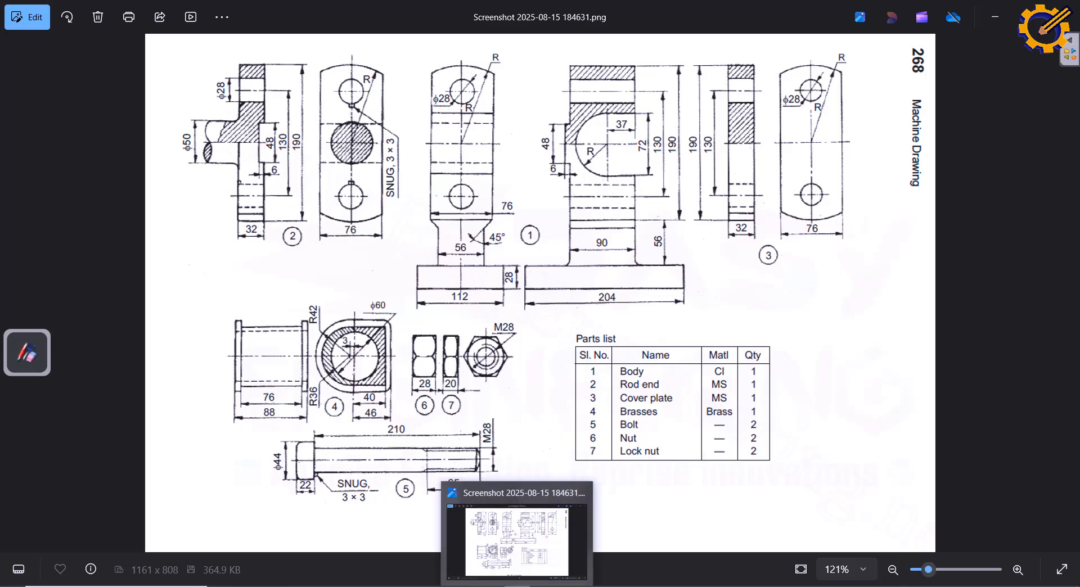
click(518, 586)
scroll(606, 318, up, 5)
scroll(607, 318, up, 3)
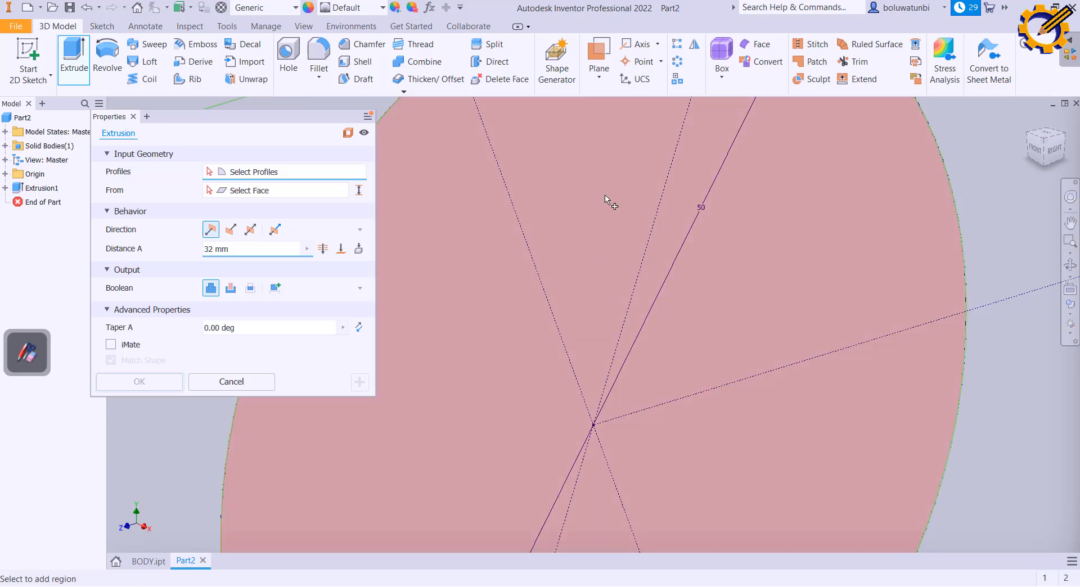
click(605, 196)
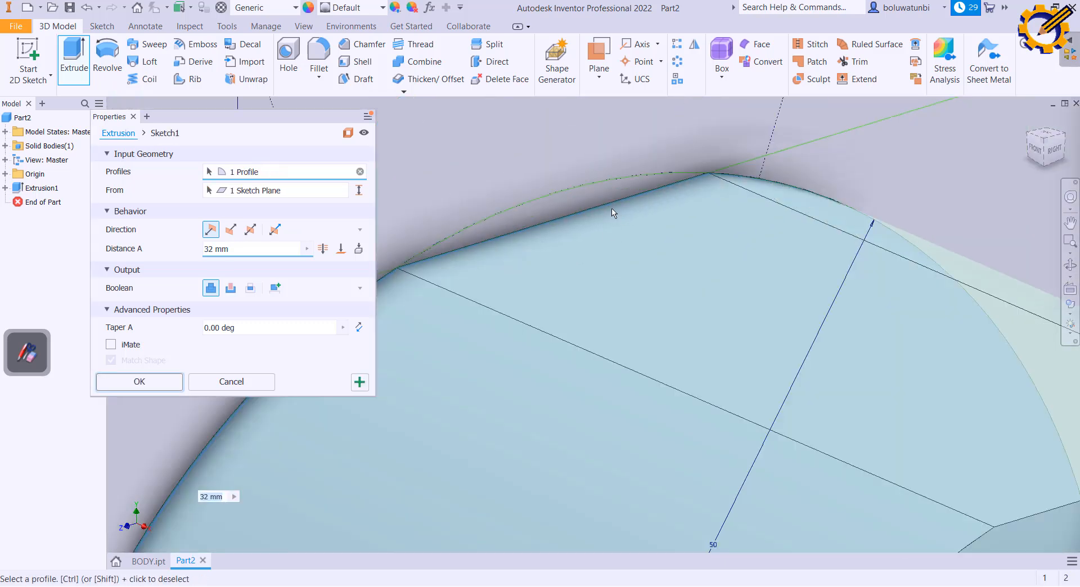
click(591, 209)
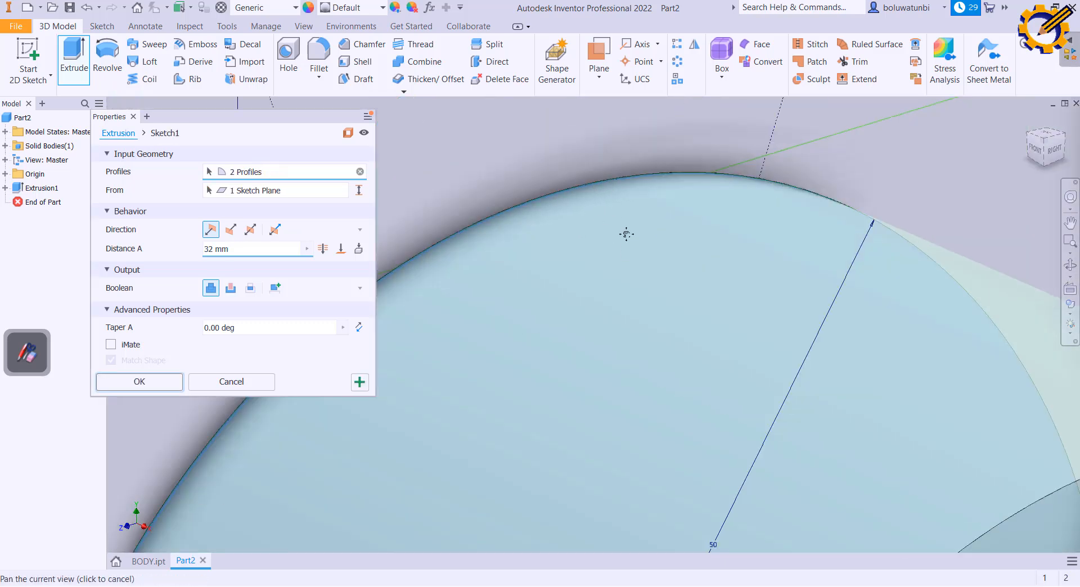
scroll(626, 234, down, 5)
scroll(595, 332, up, 5)
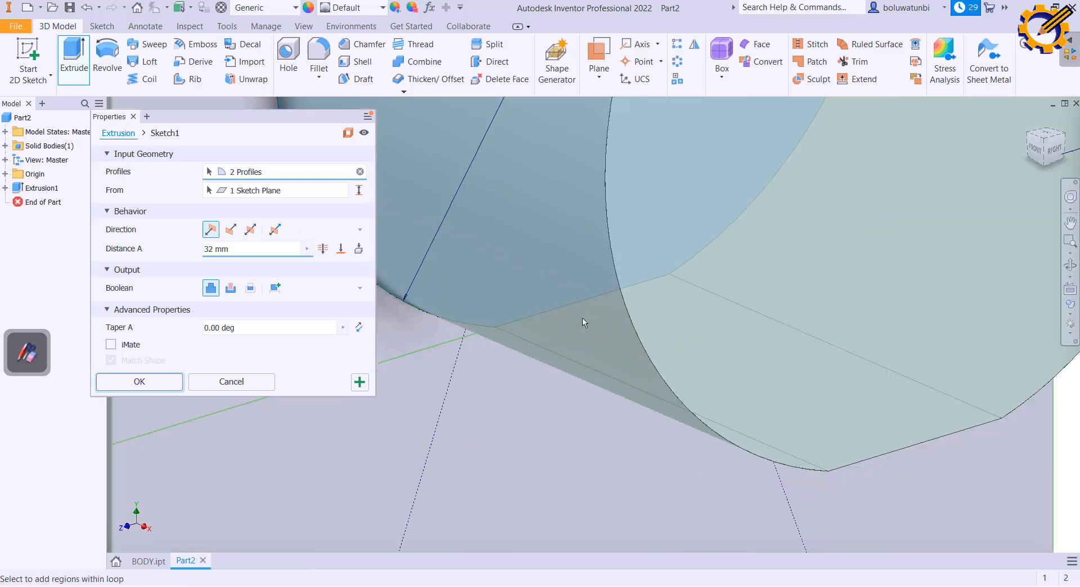
click(570, 311)
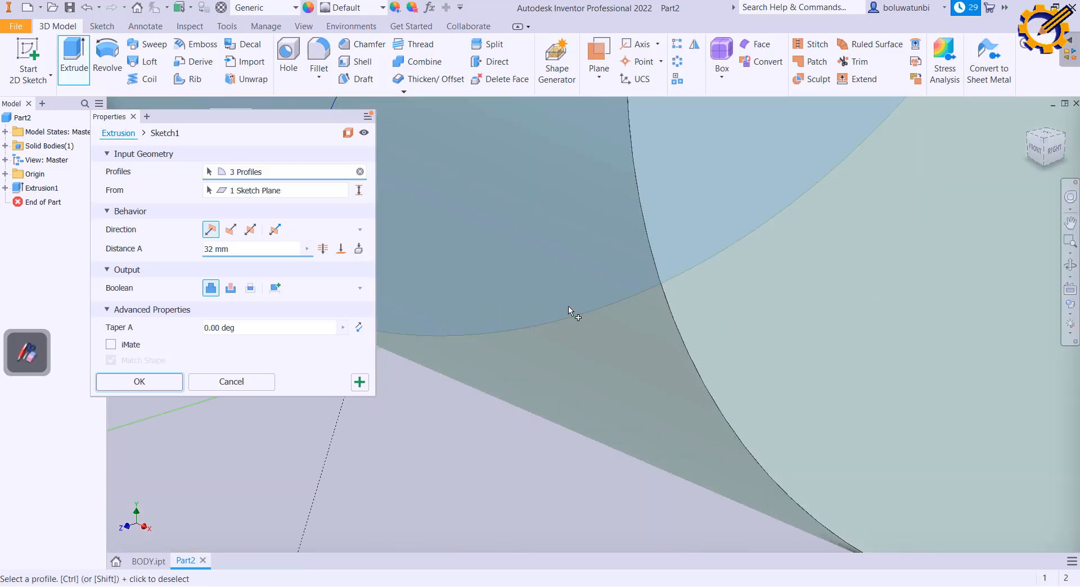
Extrude the 50 mm circle 82 mm in the flipped direction, joined to the plate
click(230, 229)
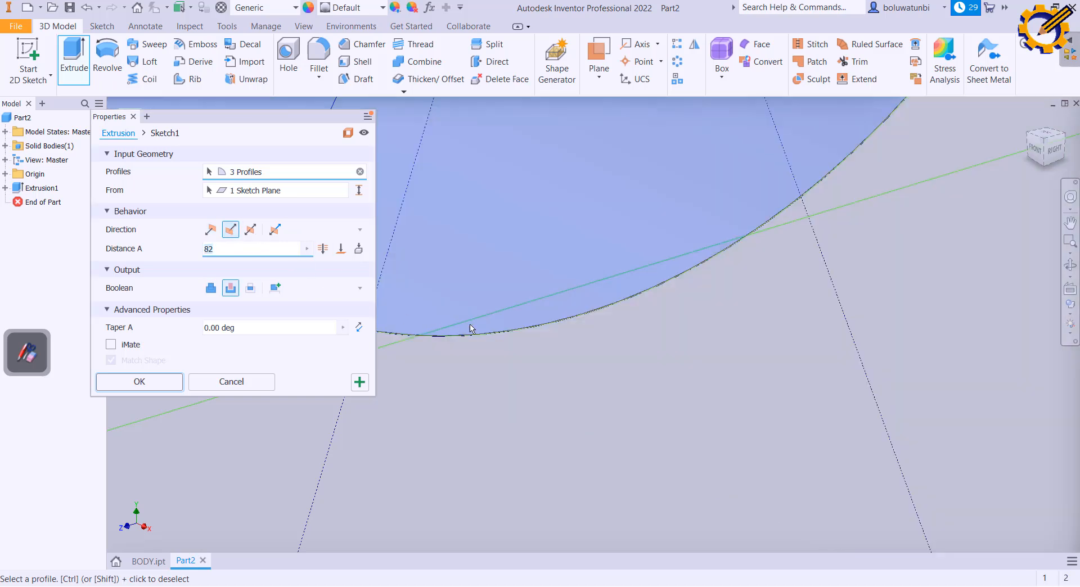
scroll(561, 298, down, 4)
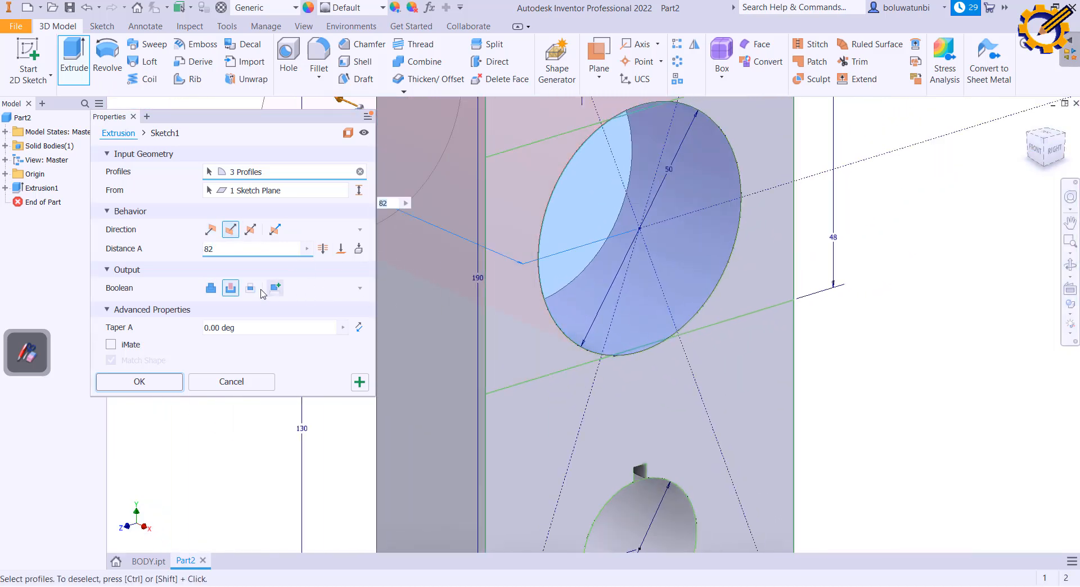
click(211, 288)
scroll(518, 298, down, 4)
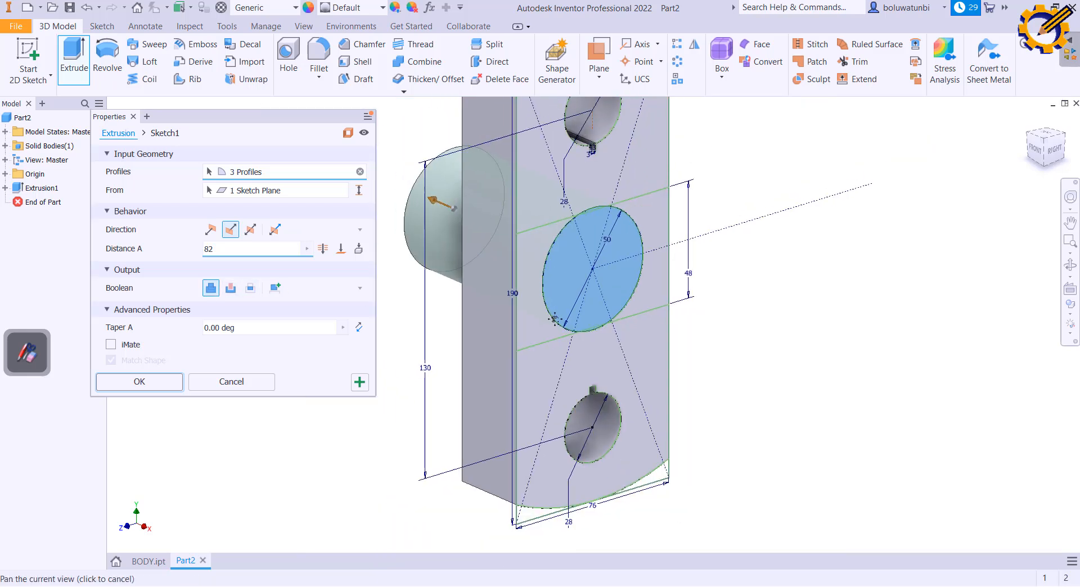
click(359, 383)
Select the three regions of the 48 mm centre band as extrusion profiles and consult the reference drawing for the recess depth
scroll(610, 273, up, 5)
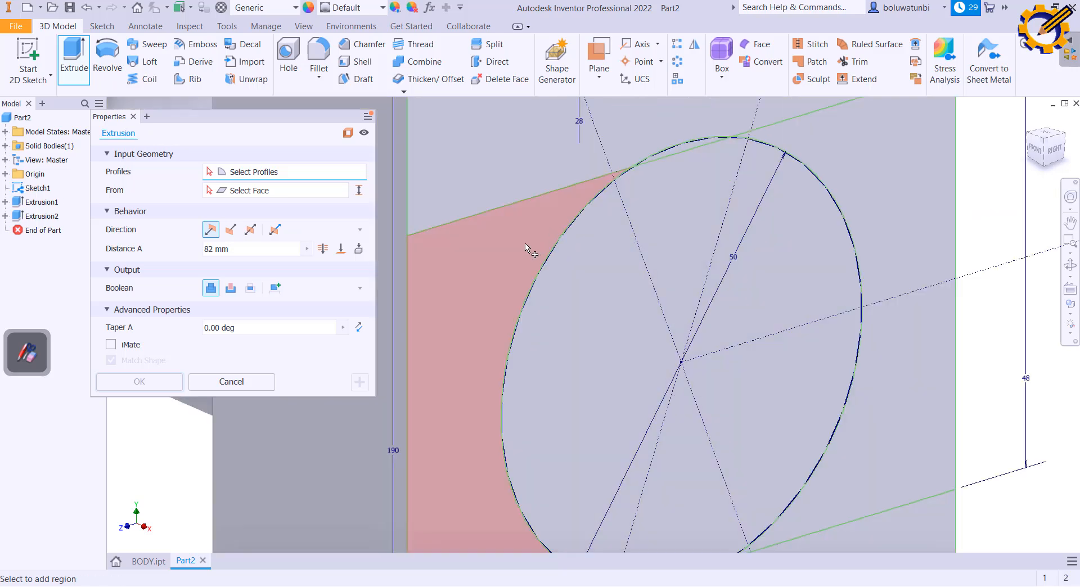
click(526, 249)
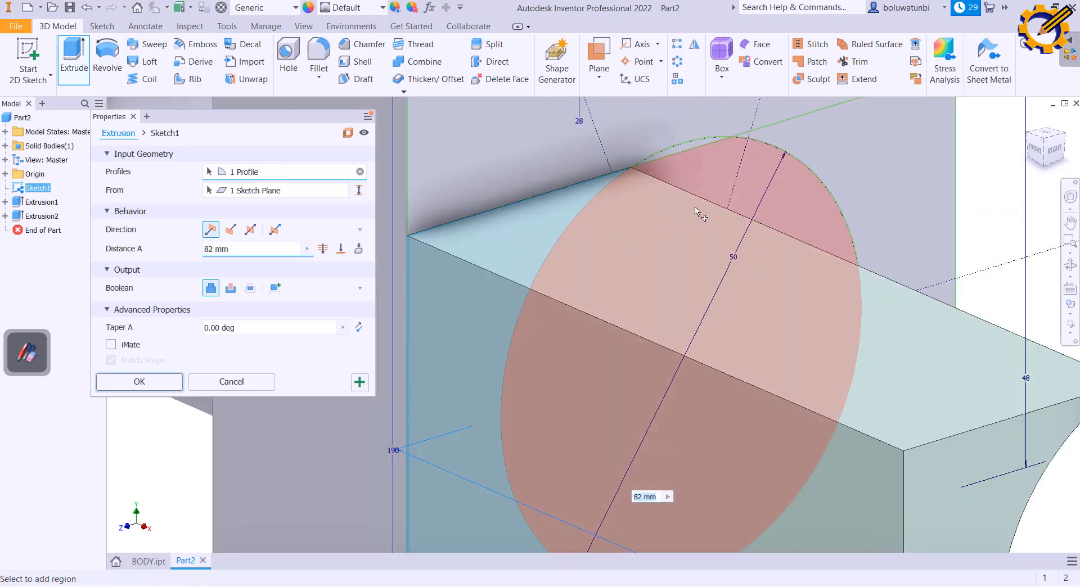
click(700, 201)
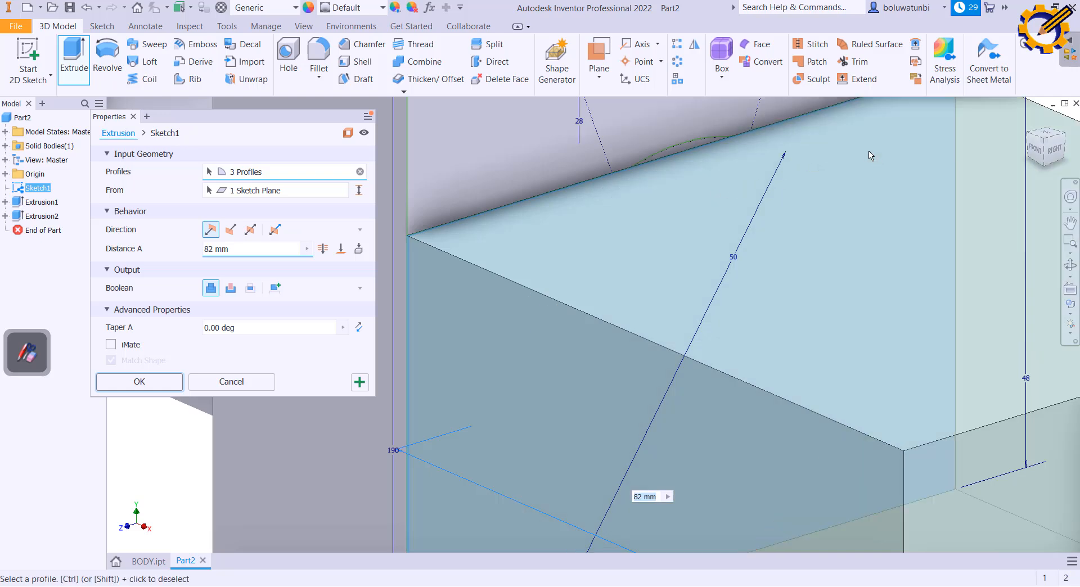
click(558, 586)
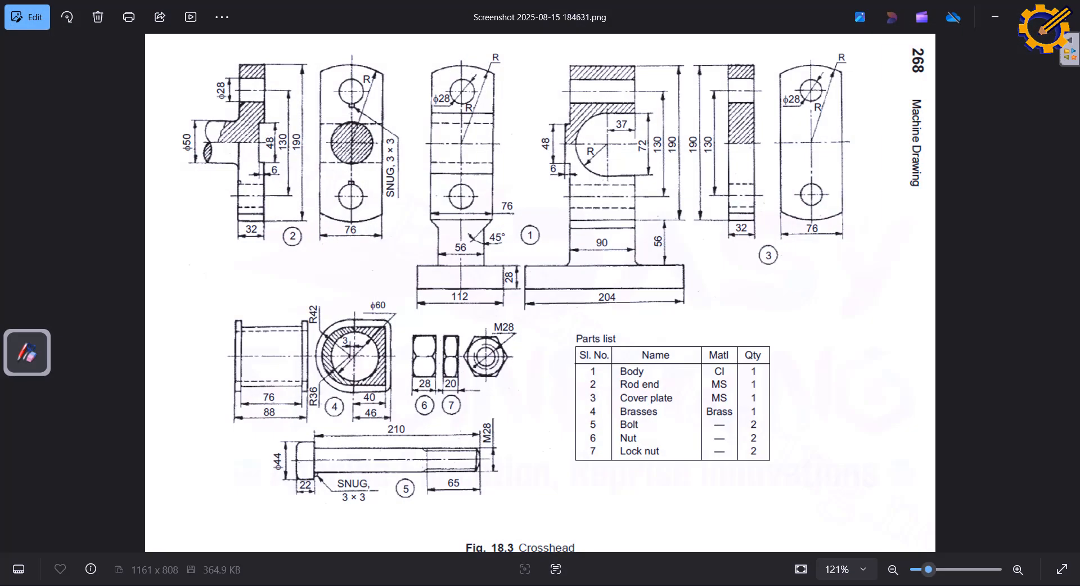
click(558, 586)
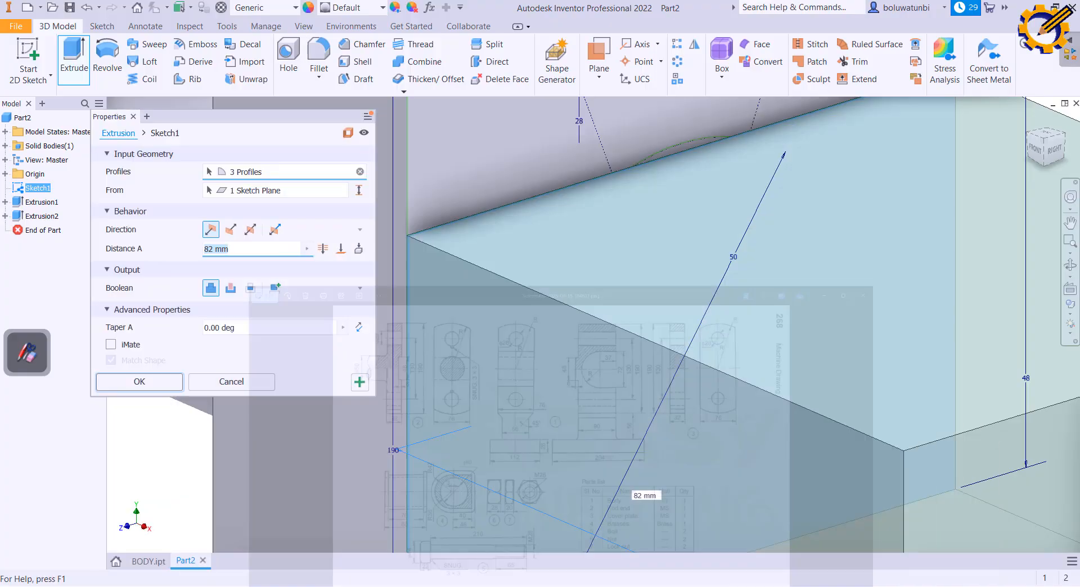
Cut the centre band 6 mm deep into the plate by extruding in the flipped direction
text(6)
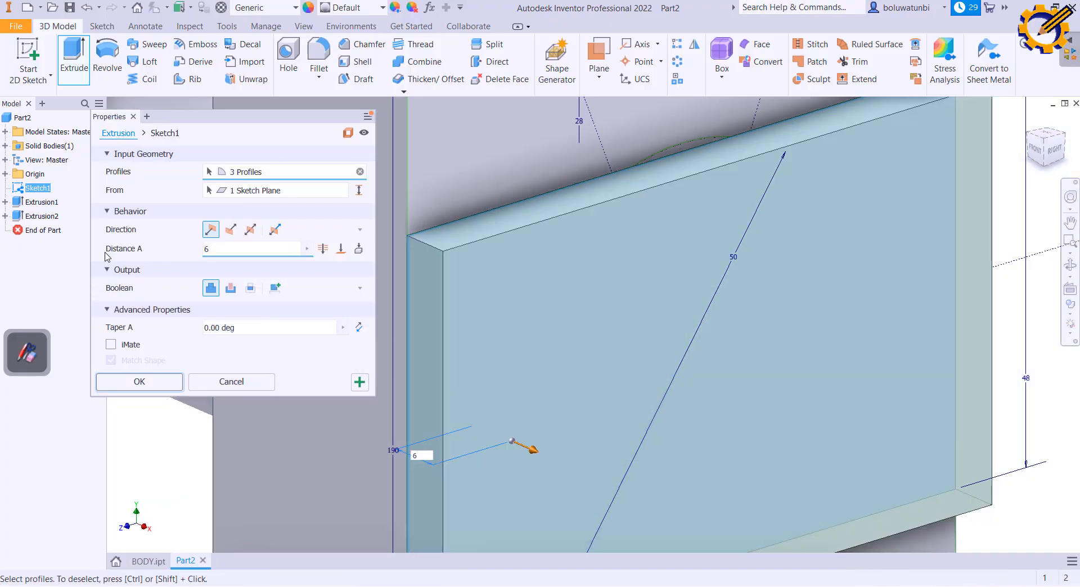
click(230, 230)
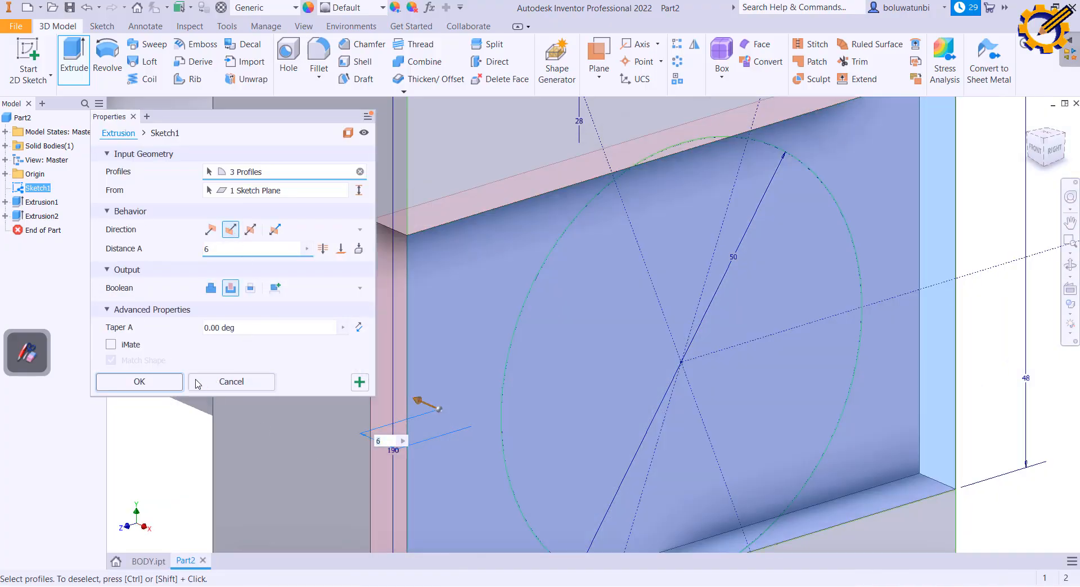
click(159, 383)
Save the finished part as ROD END in the CROSS HEAD folder
scroll(487, 322, down, 5)
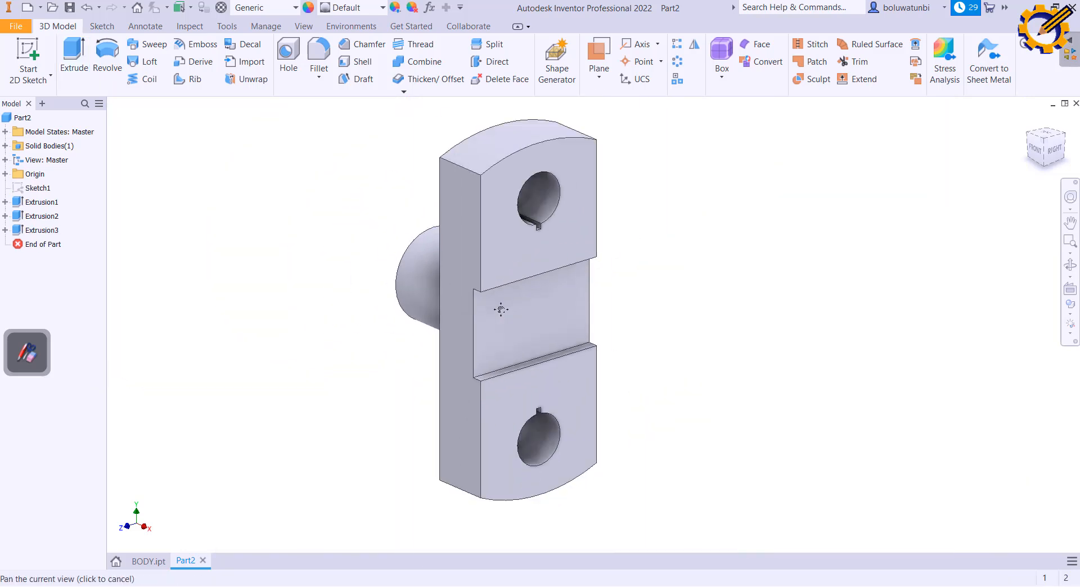
click(1038, 150)
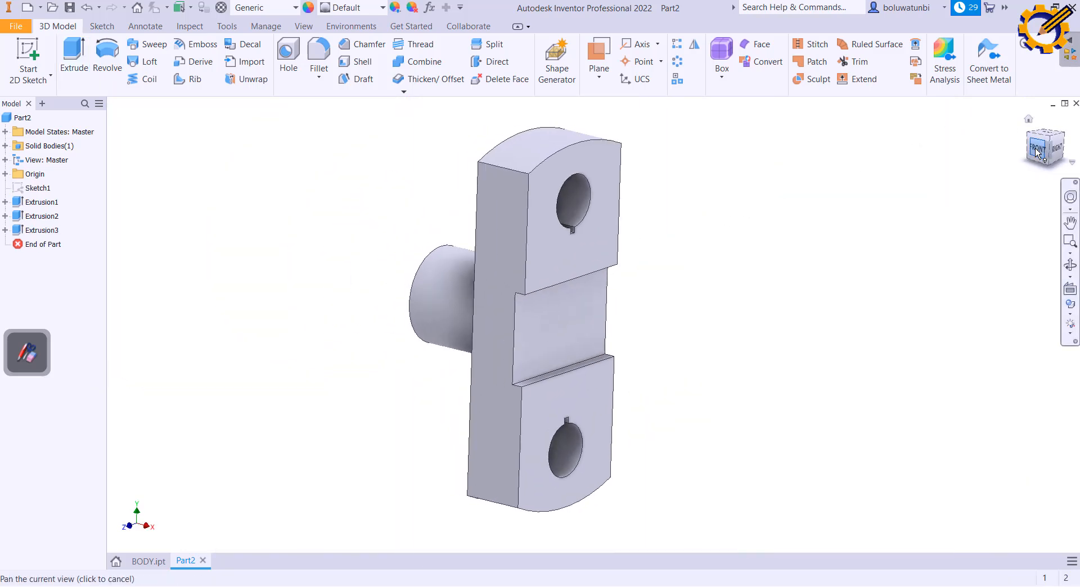
click(1059, 133)
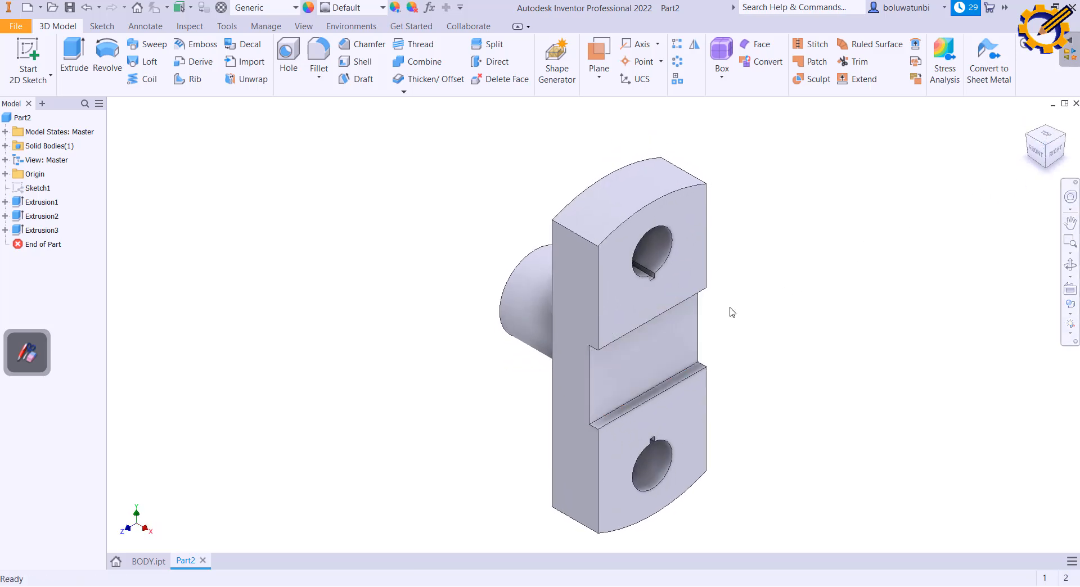
key(ctrl+s)
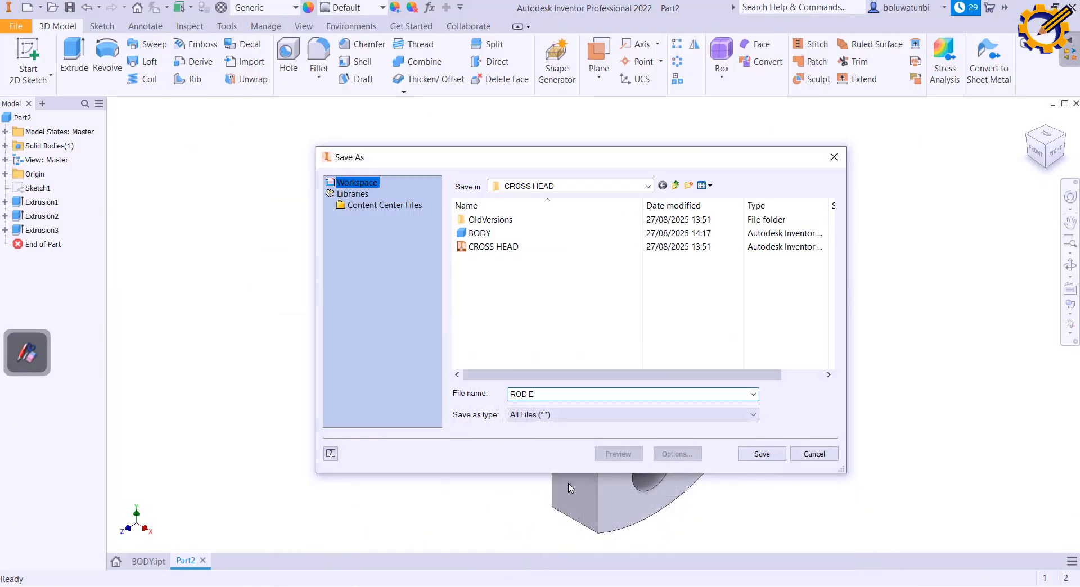
key(Return)
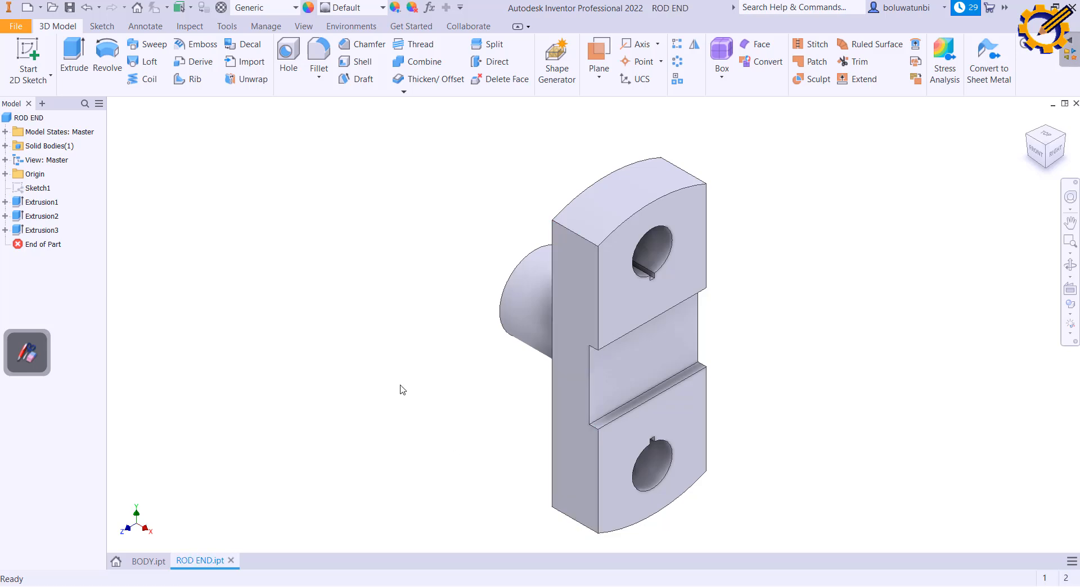
Create a new part for the cover plate and start a sketch on its YZ plane
key(ctrl+n)
click(713, 454)
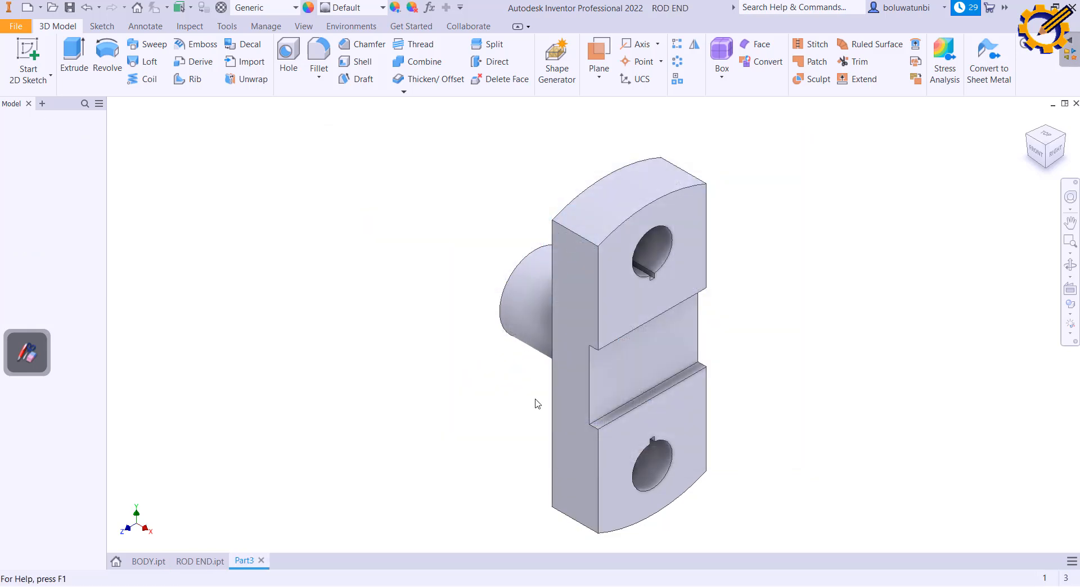
key(alt+Tab)
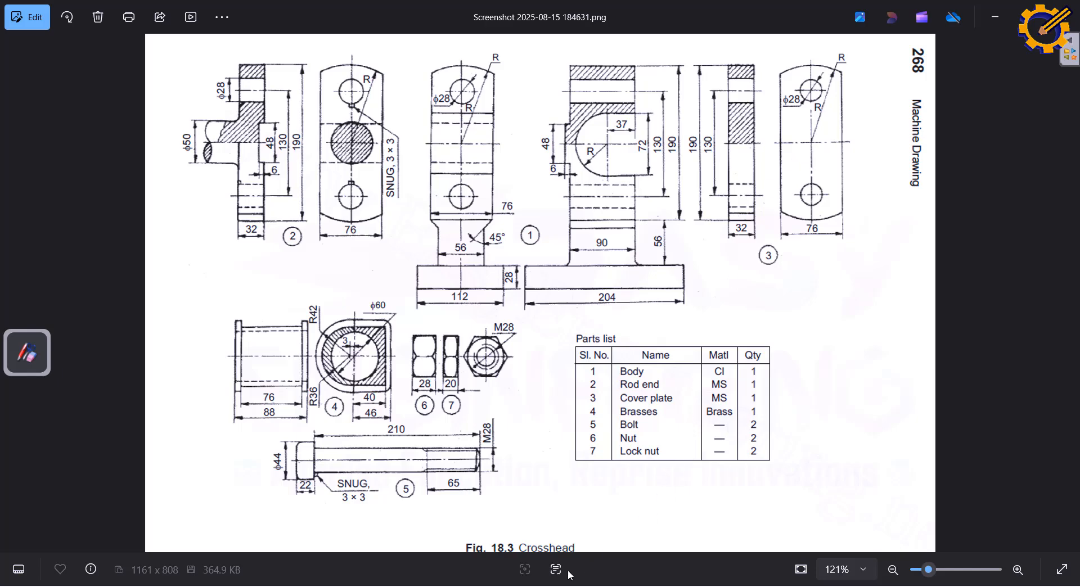
key(alt+Tab)
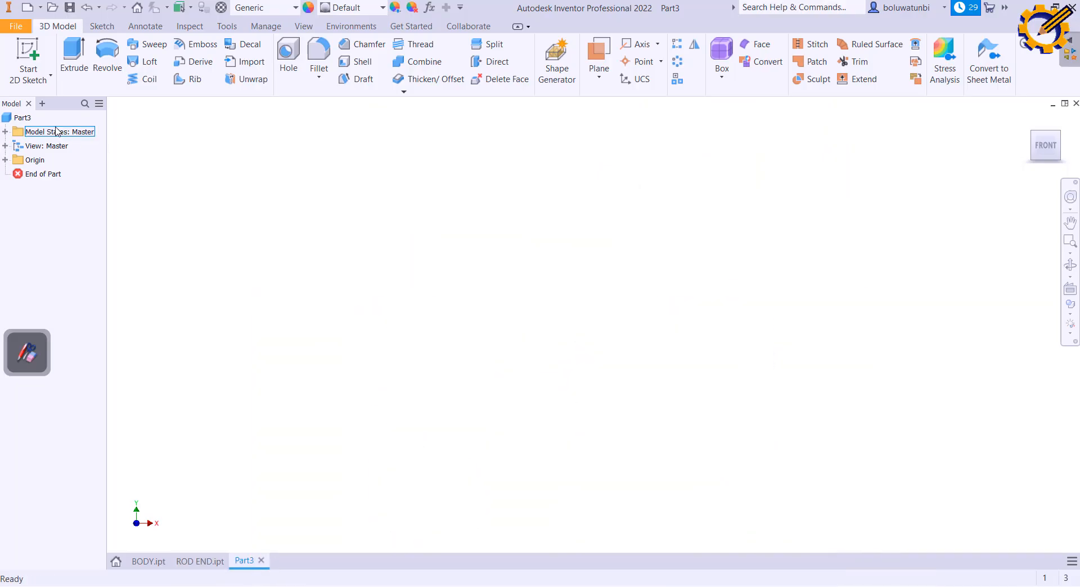
click(28, 58)
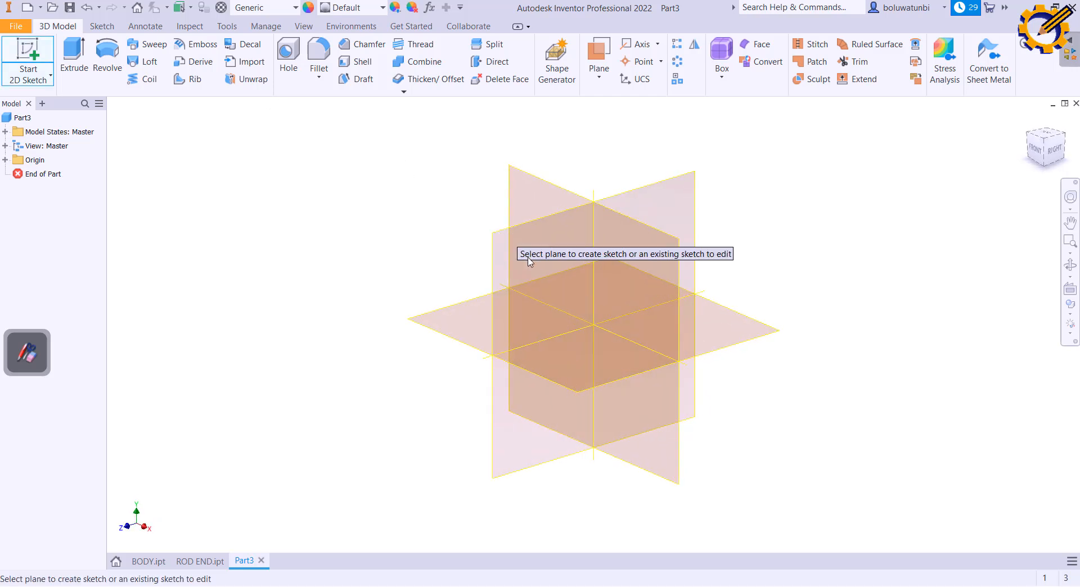
click(516, 243)
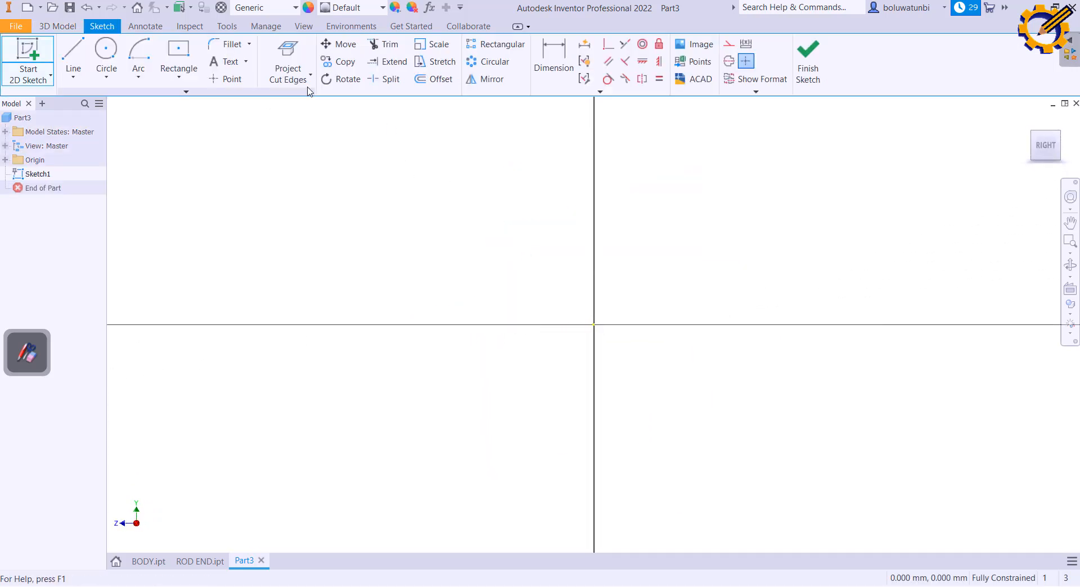
Draw a rectangle centred on the origin, 190 mm high and 76 mm wide, following the cover plate in the reference drawing
click(171, 54)
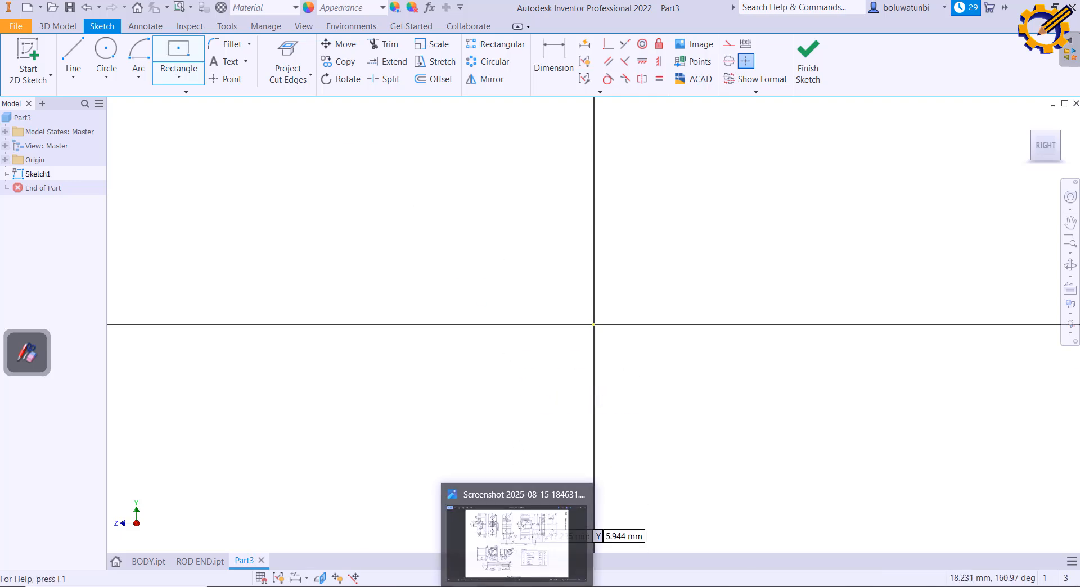
click(514, 524)
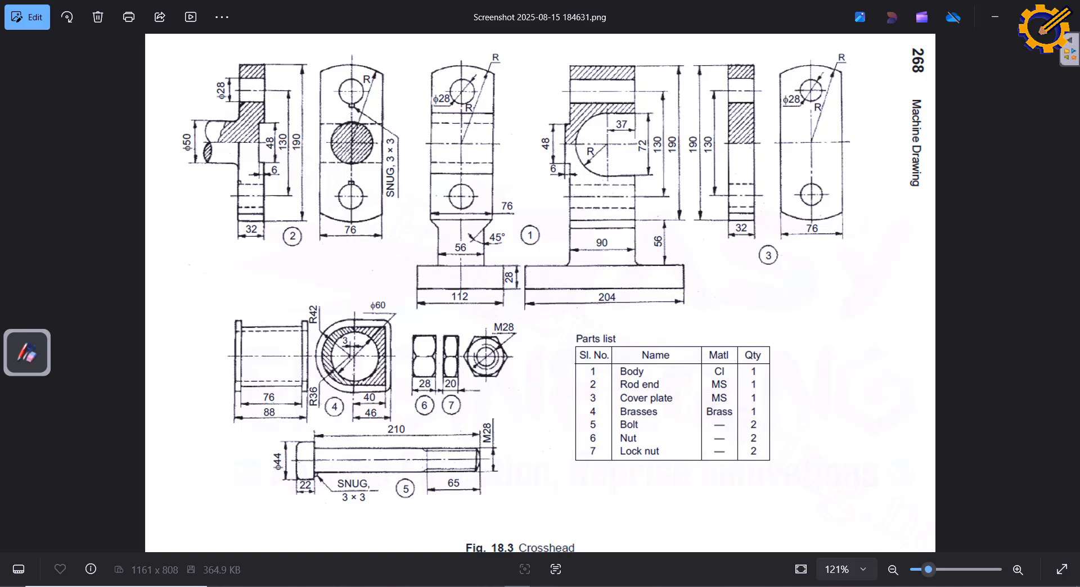
key(alt+Tab)
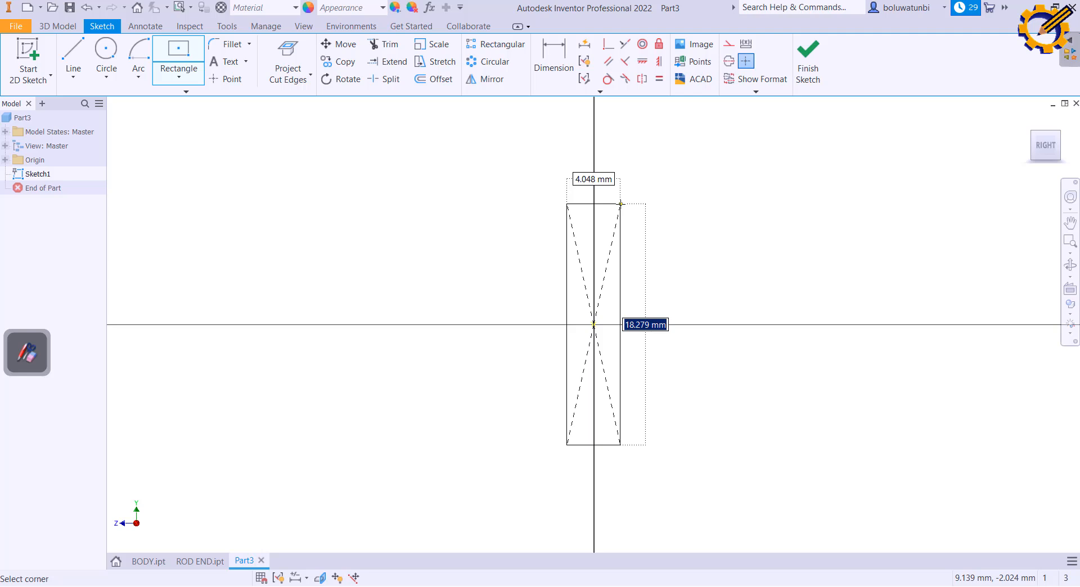
text(190)
key(Tab)
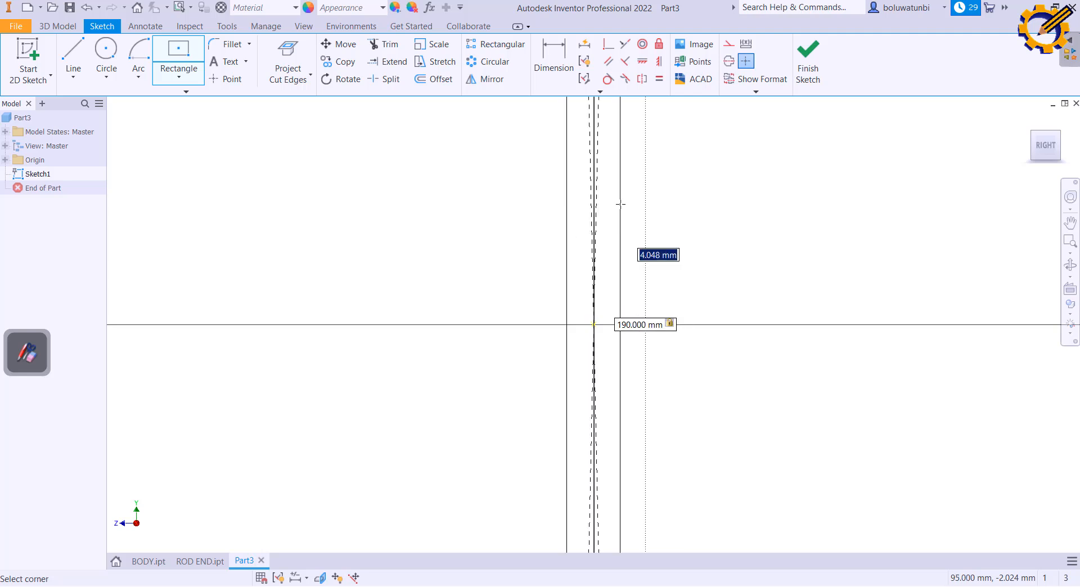
text(76)
key(Return)
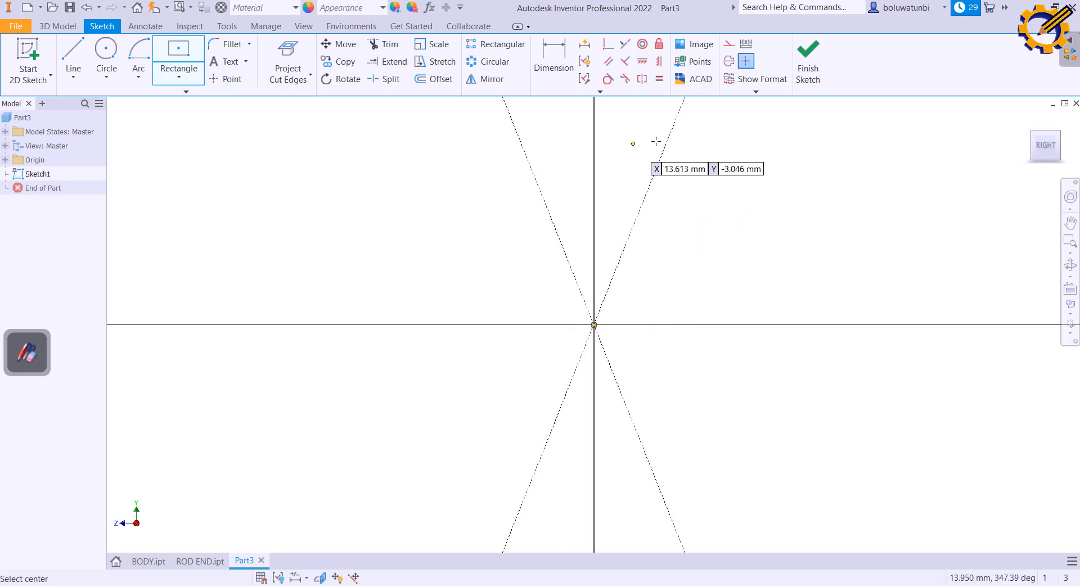
click(1044, 147)
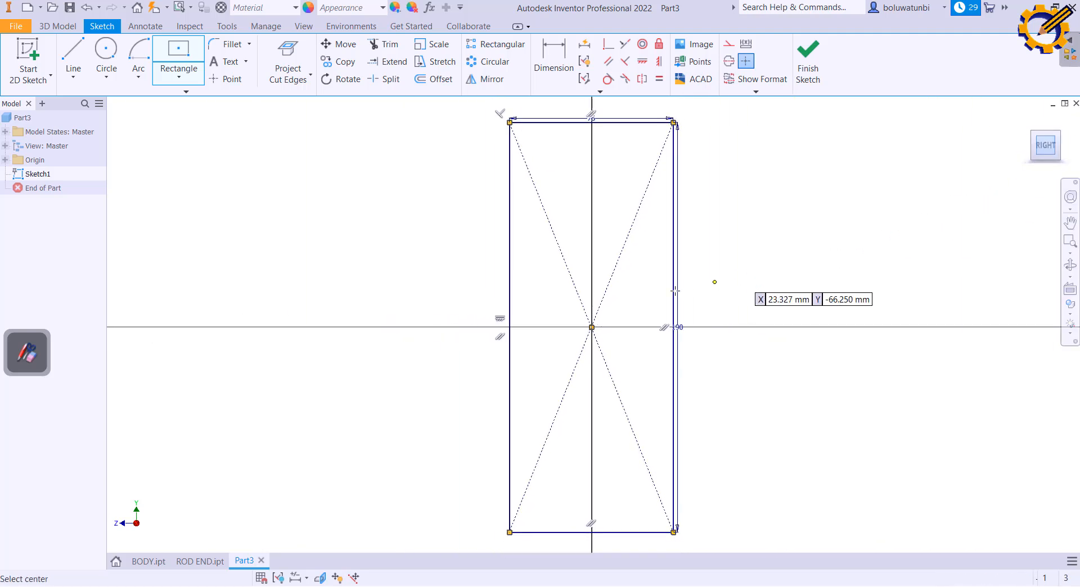
Draw two 28 mm diameter circles on the rectangle's vertical centre line, one above and one below the origin
click(106, 54)
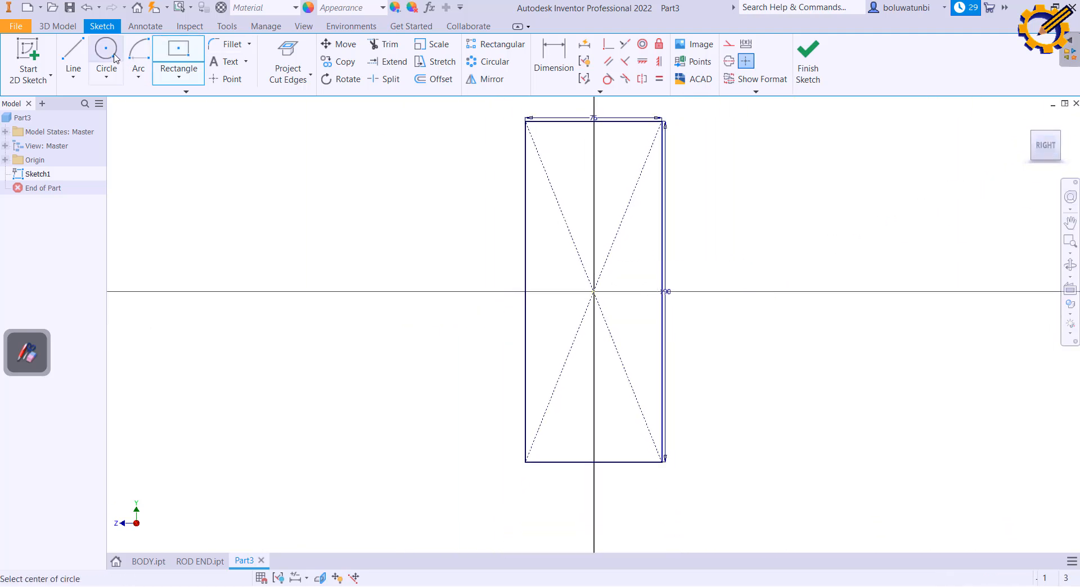
click(594, 161)
click(549, 586)
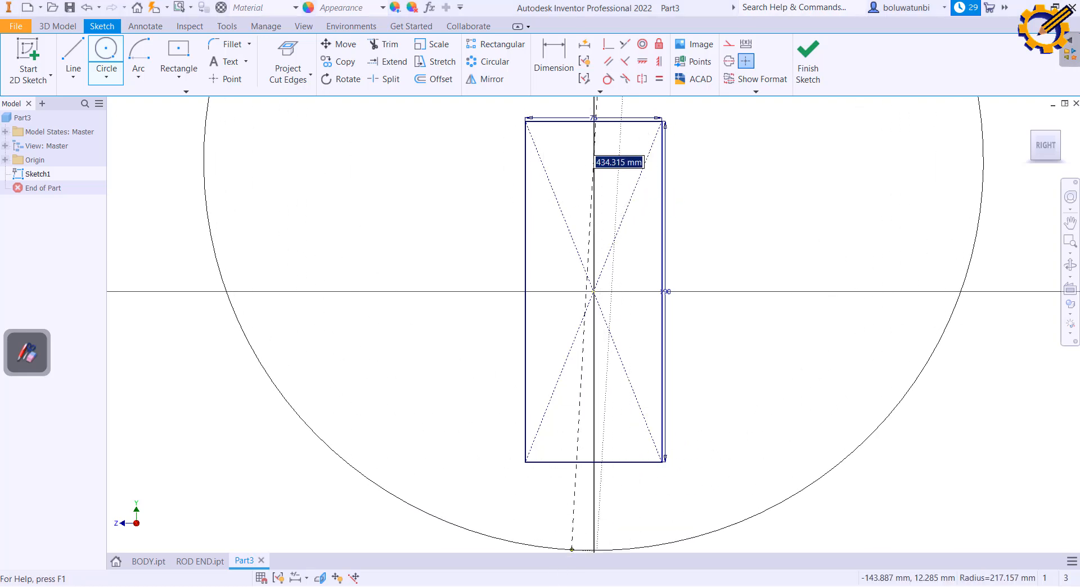
key(alt+Tab)
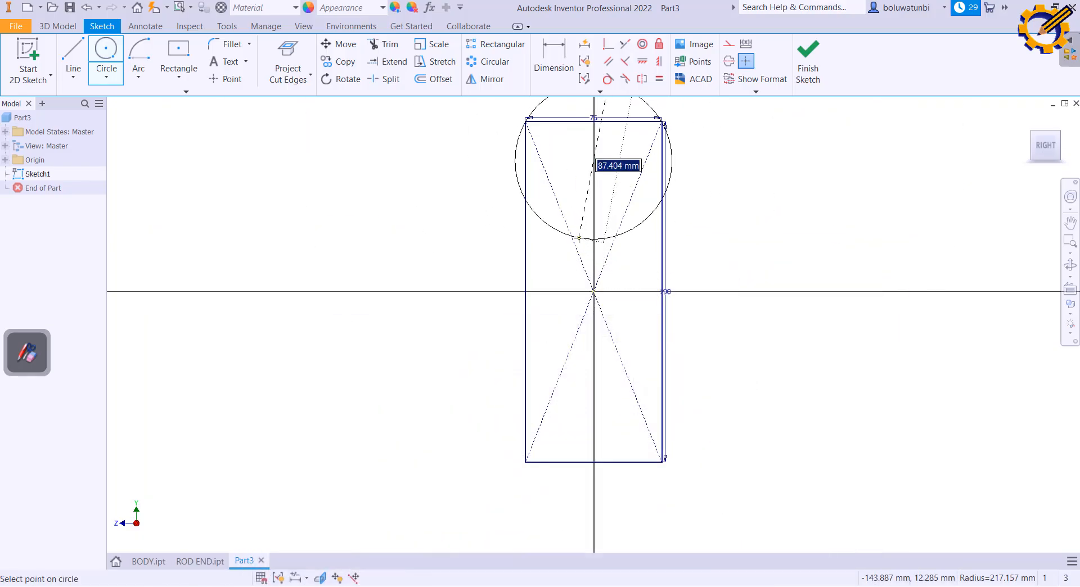
text(28)
key(Return)
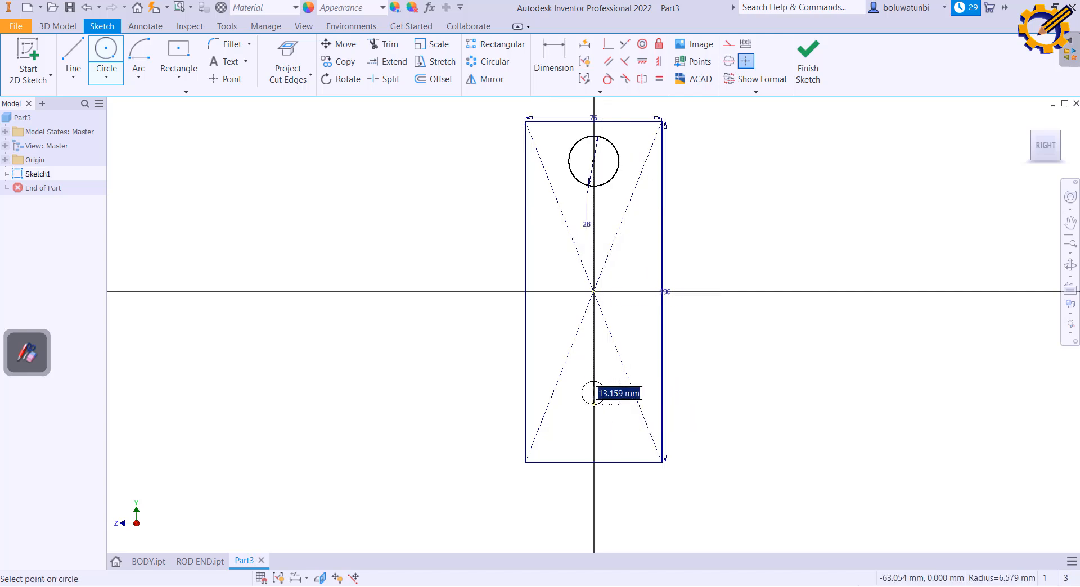
text(28)
key(Return)
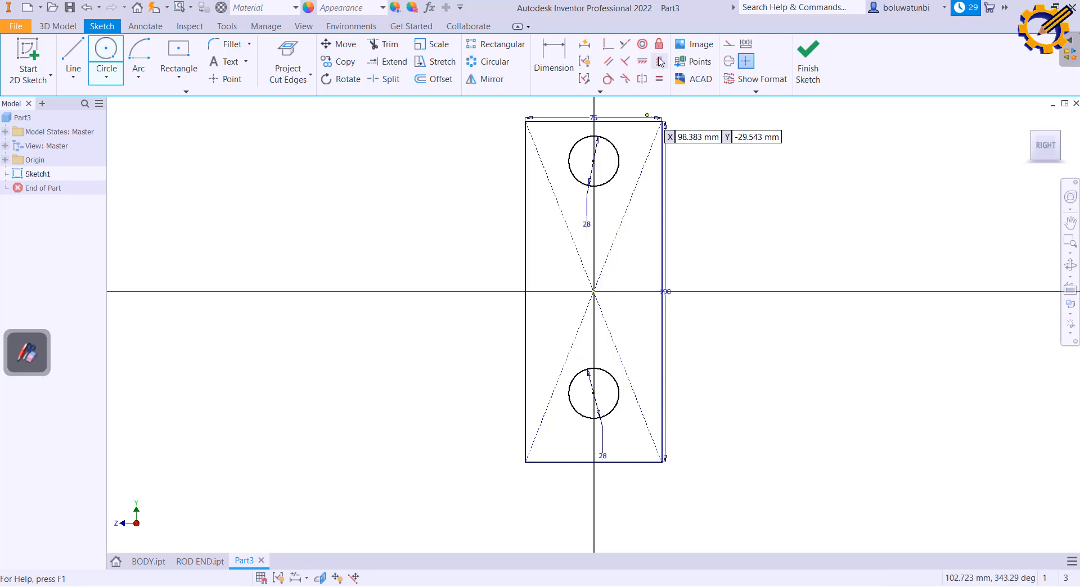
Draw a horizontal construction line about 122 mm long from the origin out past the rectangle's right edge
click(727, 47)
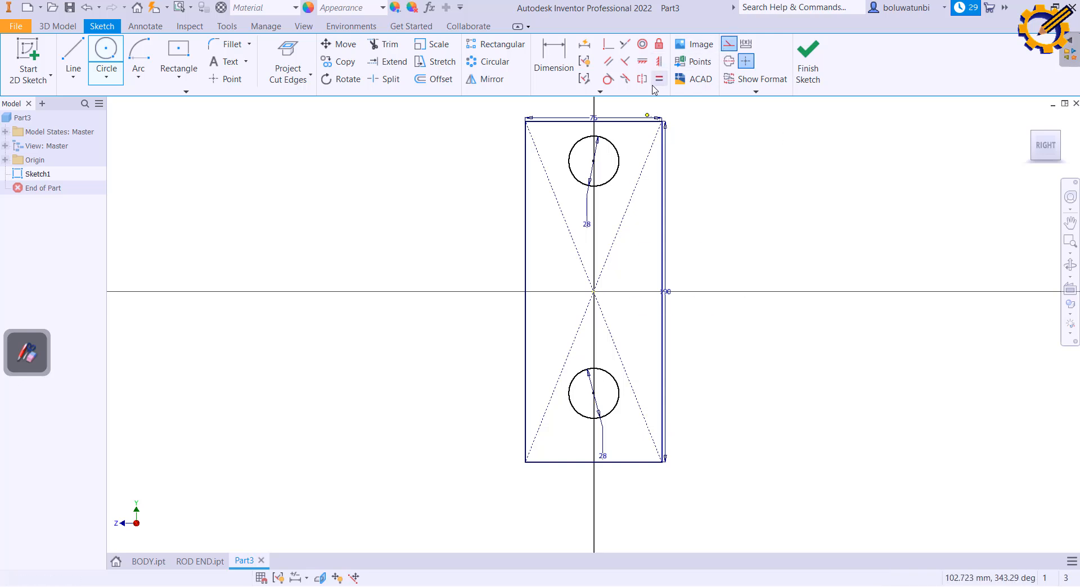
key(l)
click(593, 291)
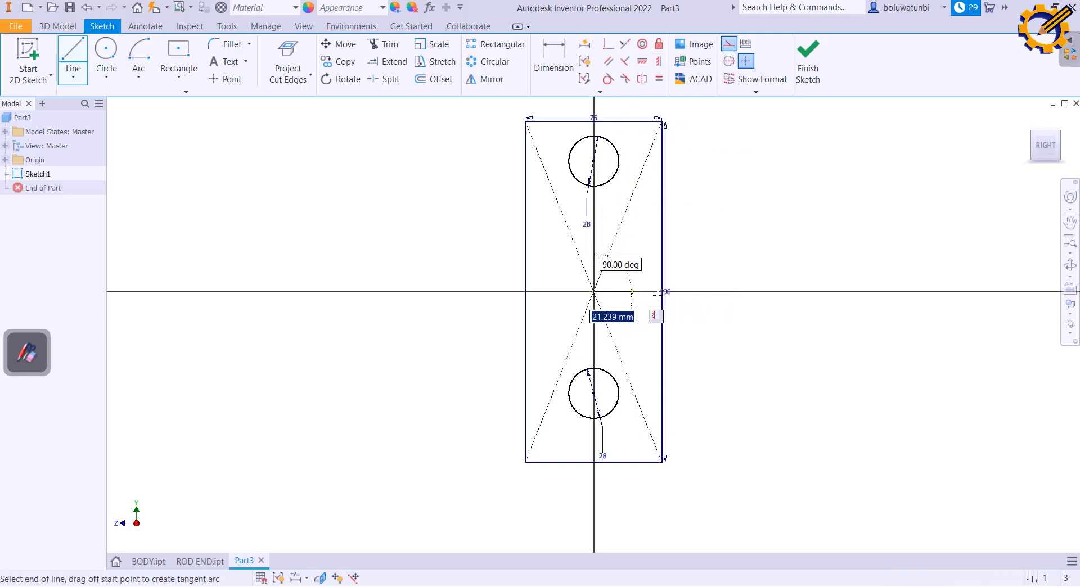
click(812, 291)
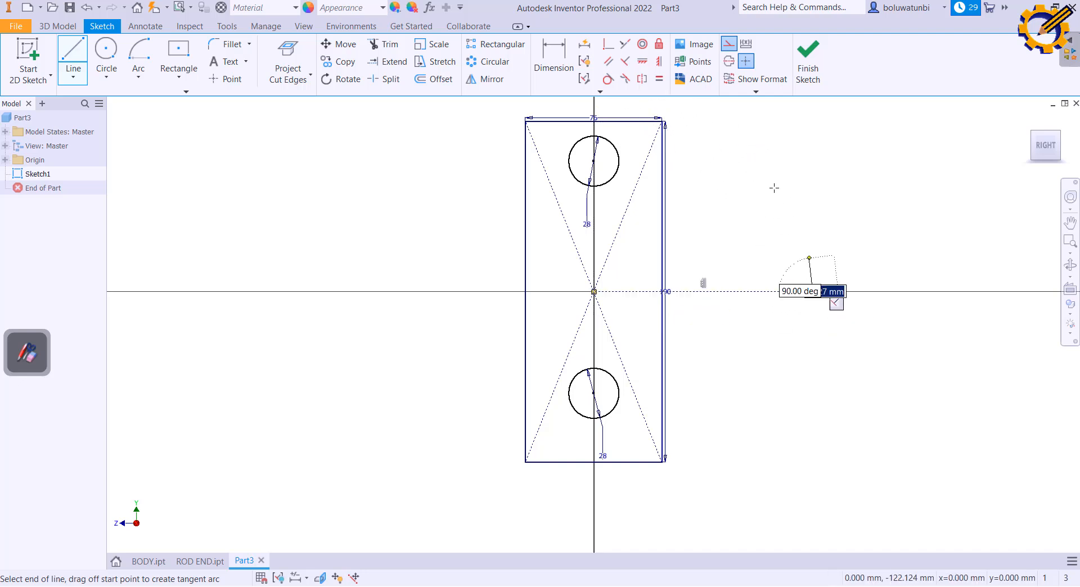
Make the centres of the two 28 mm circles symmetric about the horizontal construction line
click(643, 79)
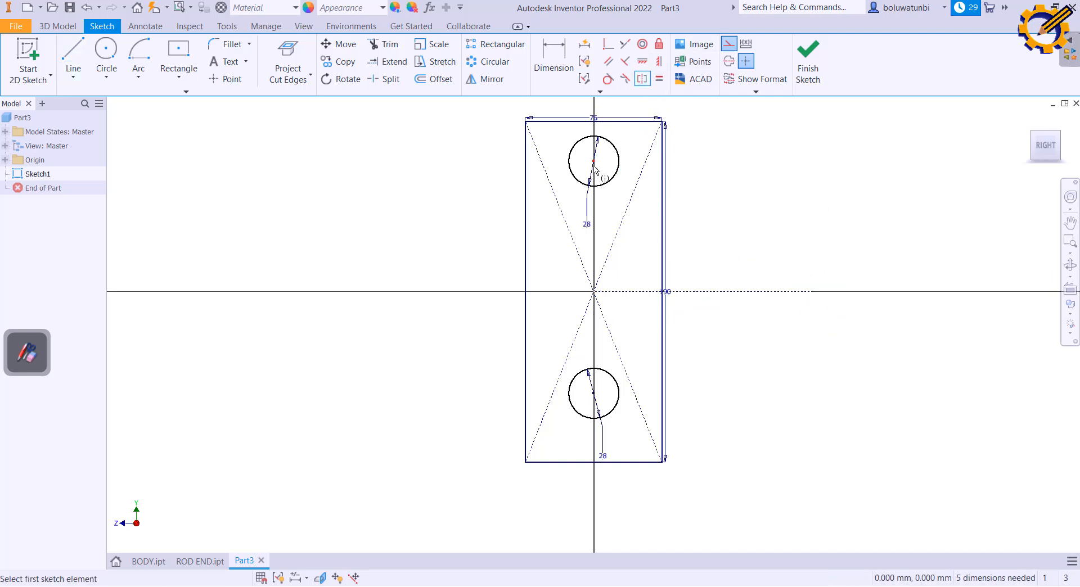
click(594, 163)
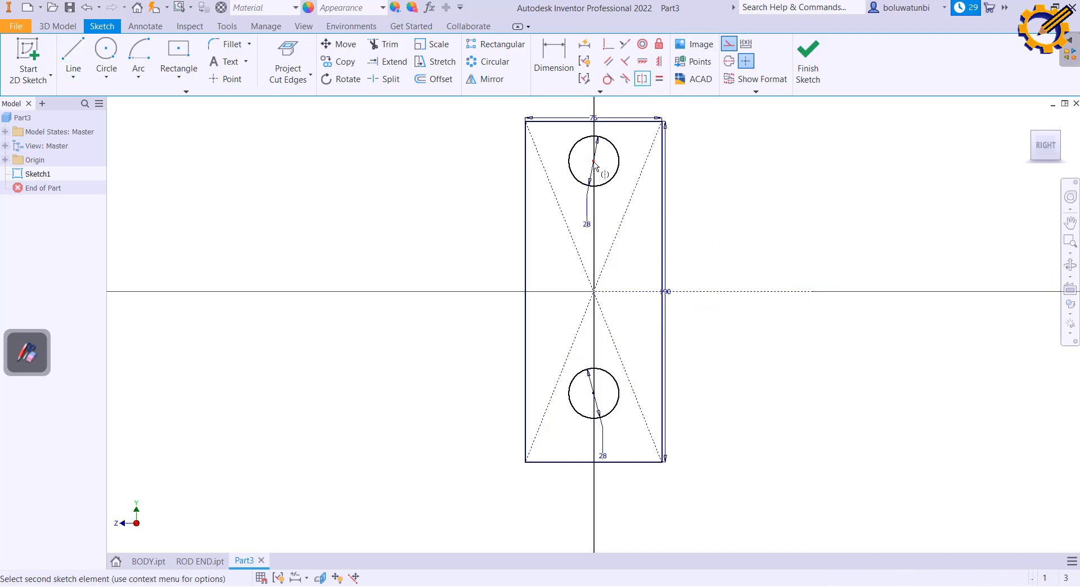
click(594, 395)
click(751, 292)
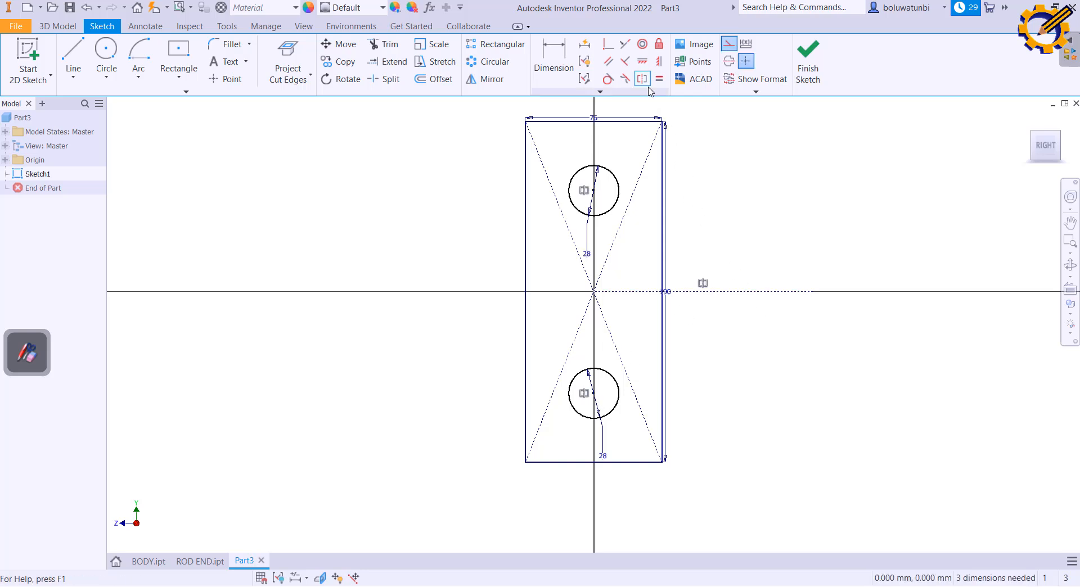
Dimension the vertical distance between the centres of the two 28 mm circles and set it to 130 mm
click(553, 61)
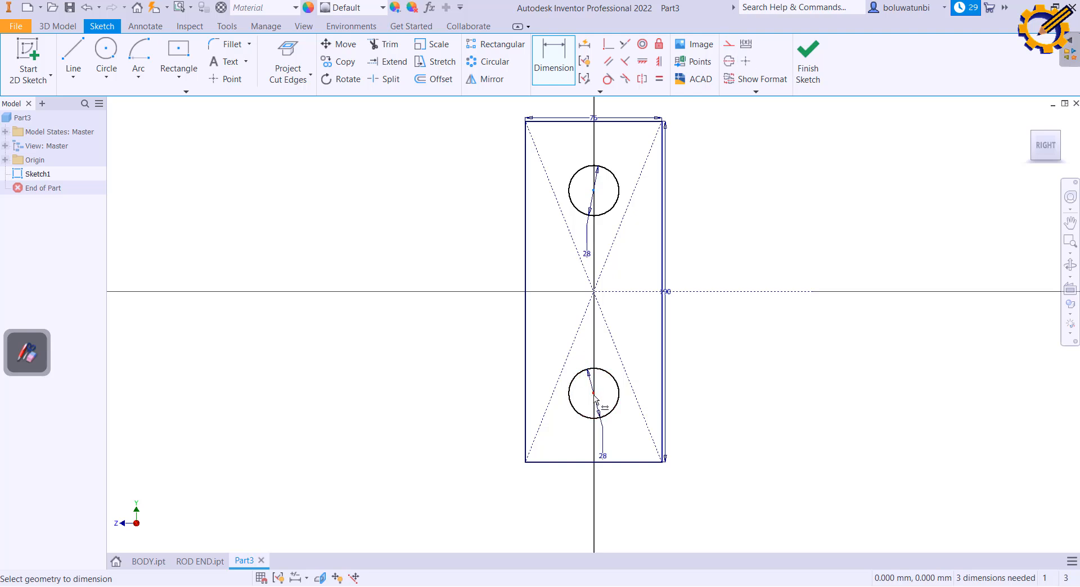
click(594, 398)
click(454, 363)
text(1)
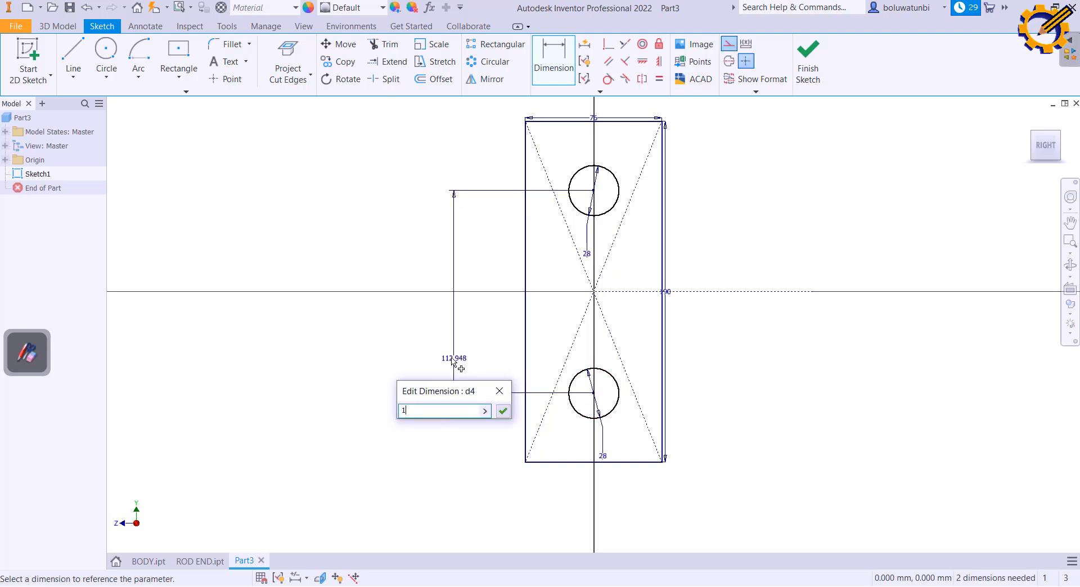
text(30)
key(Return)
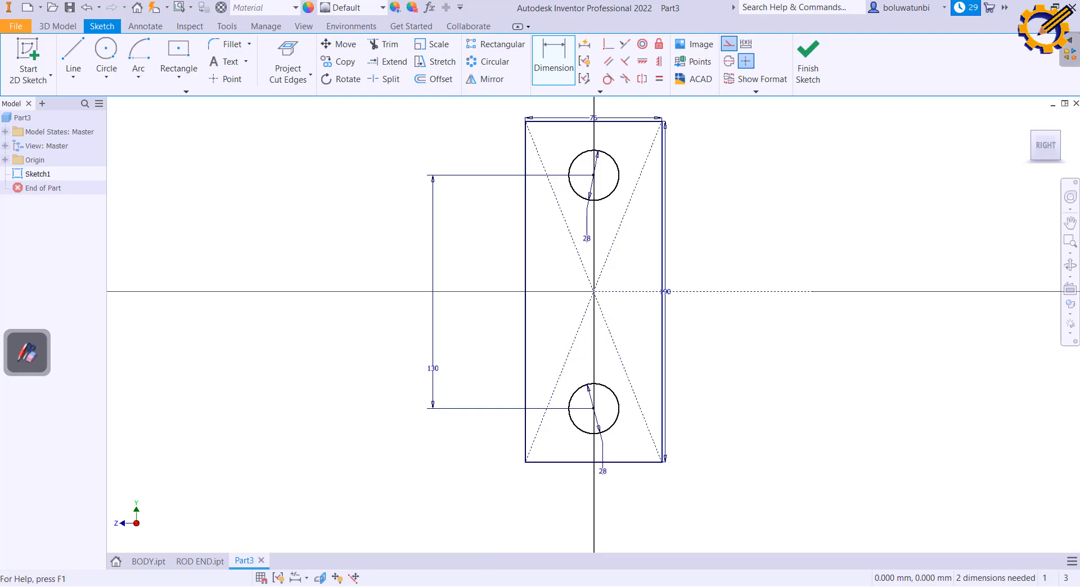
Draw a centre-point arc about the origin with its radius reaching the rectangle's top edge, and extend it into a full circle
click(494, 586)
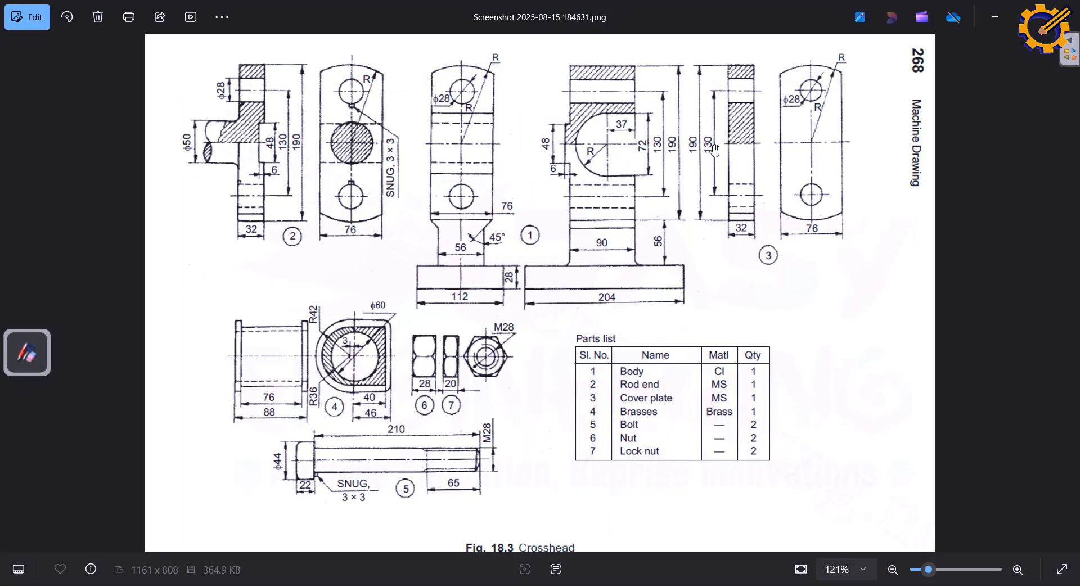
click(494, 586)
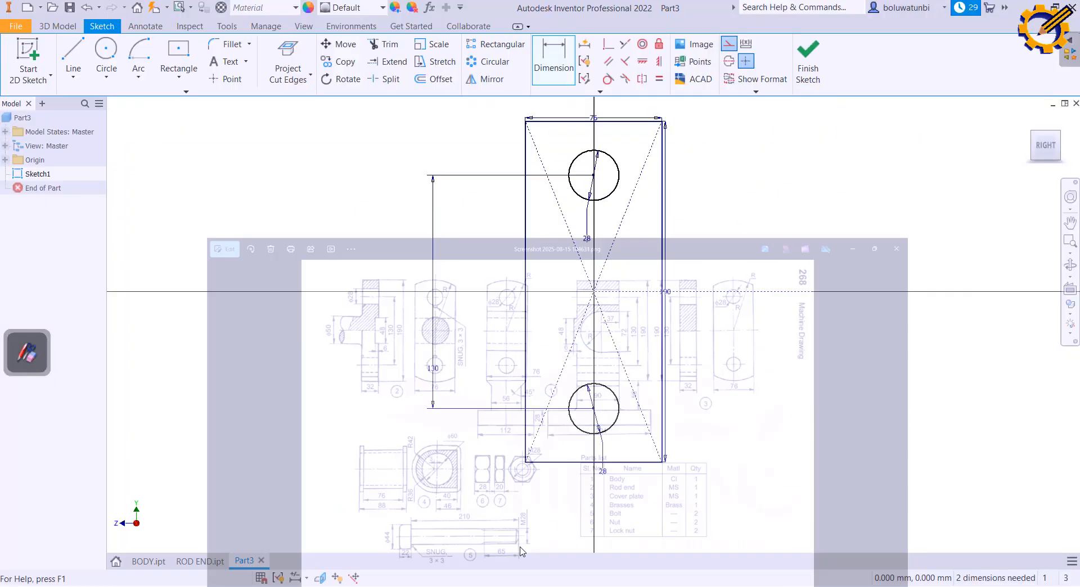
click(139, 76)
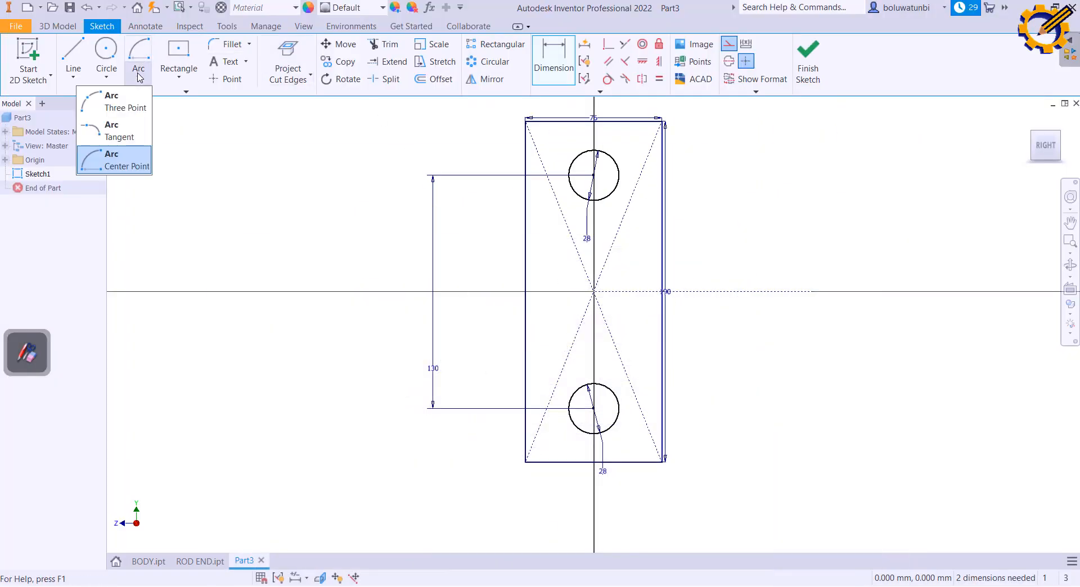
click(113, 162)
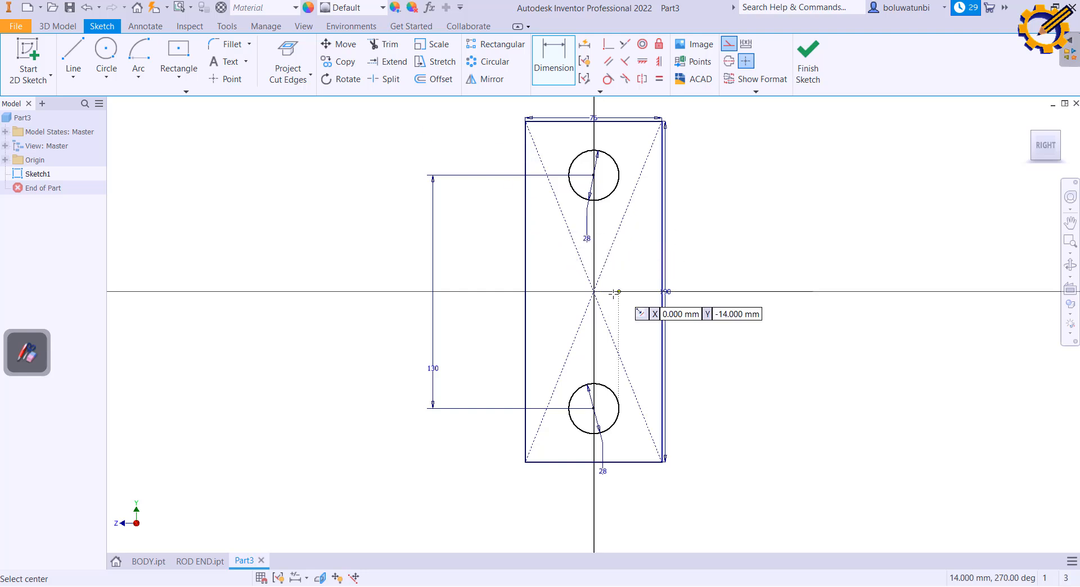
click(593, 291)
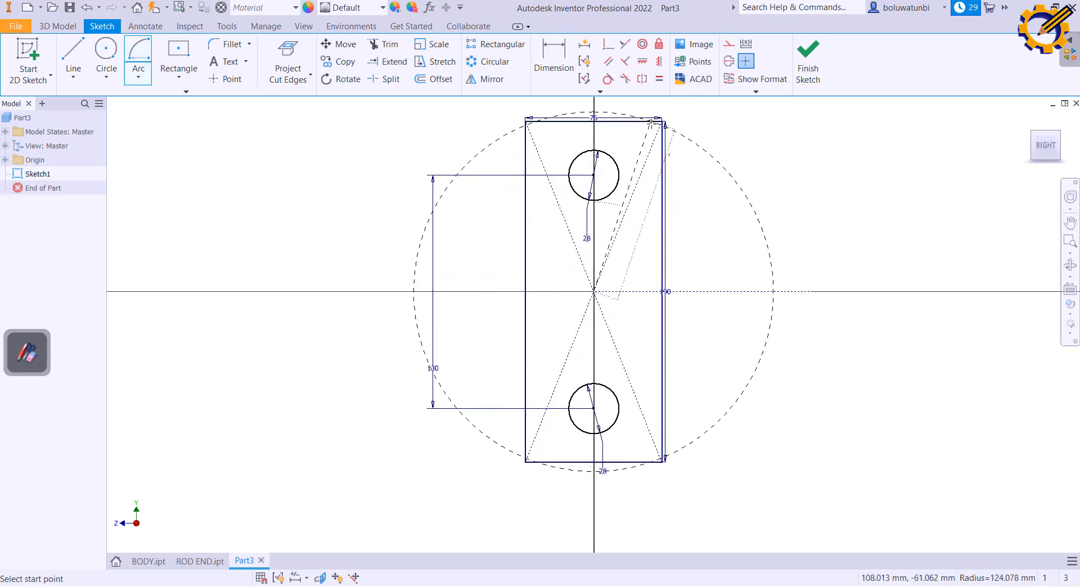
click(593, 120)
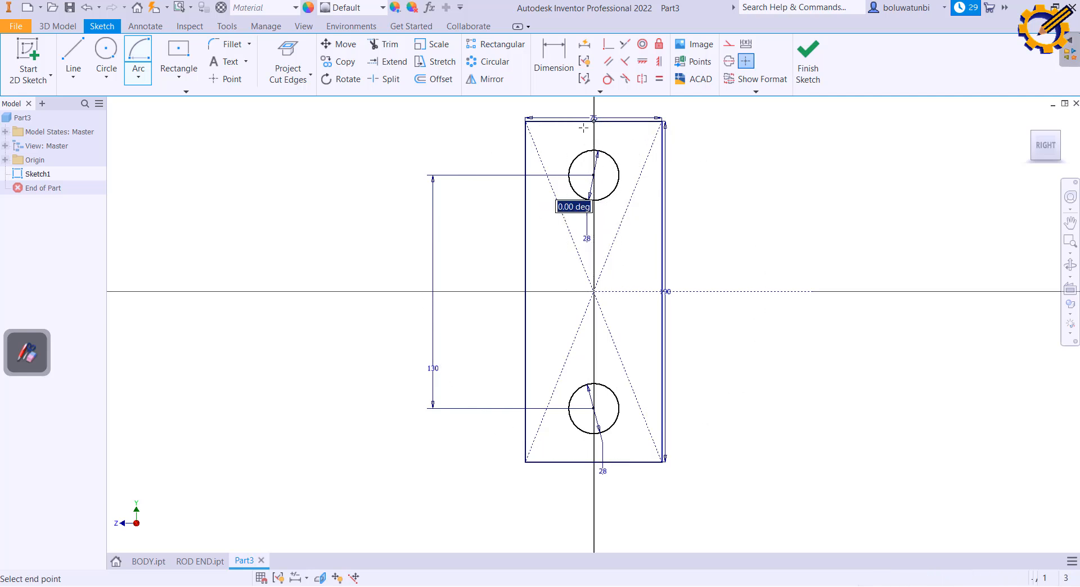
click(620, 190)
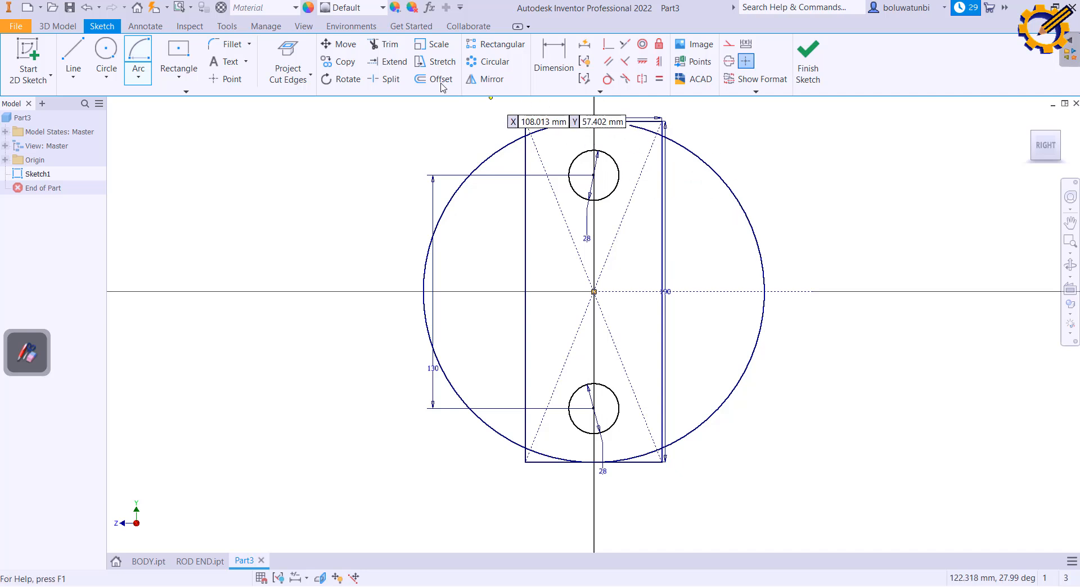
click(389, 61)
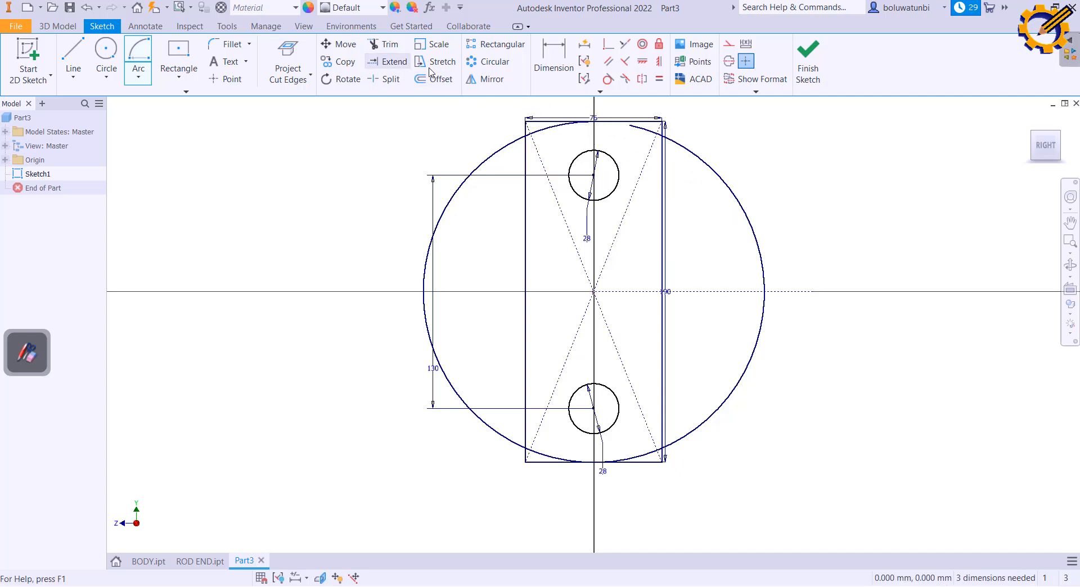
click(644, 131)
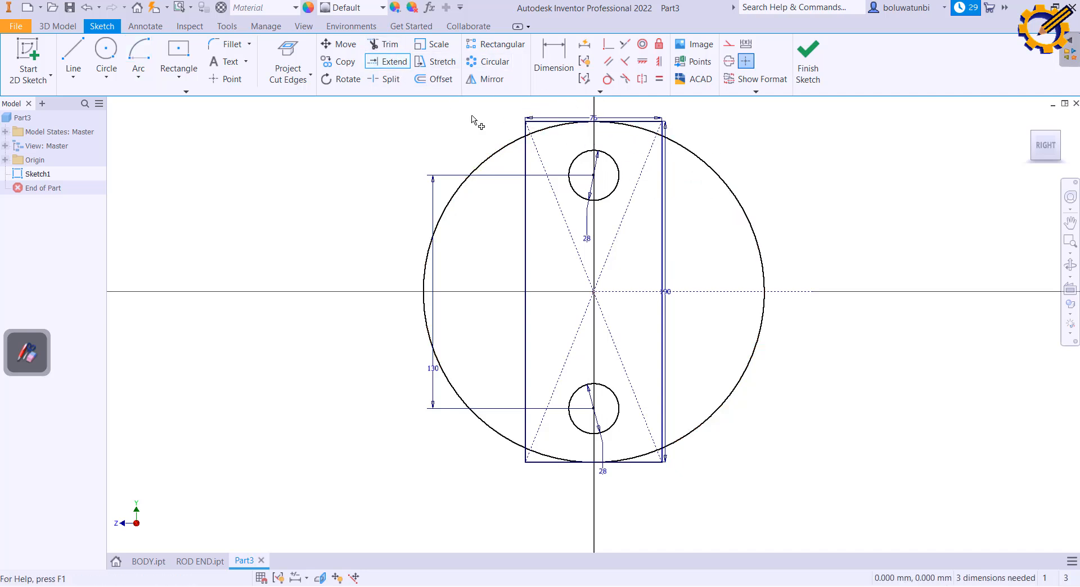
Trim the parts of the large circle lying outside the rectangle's two long sides and finish the sketch
key(x)
click(488, 160)
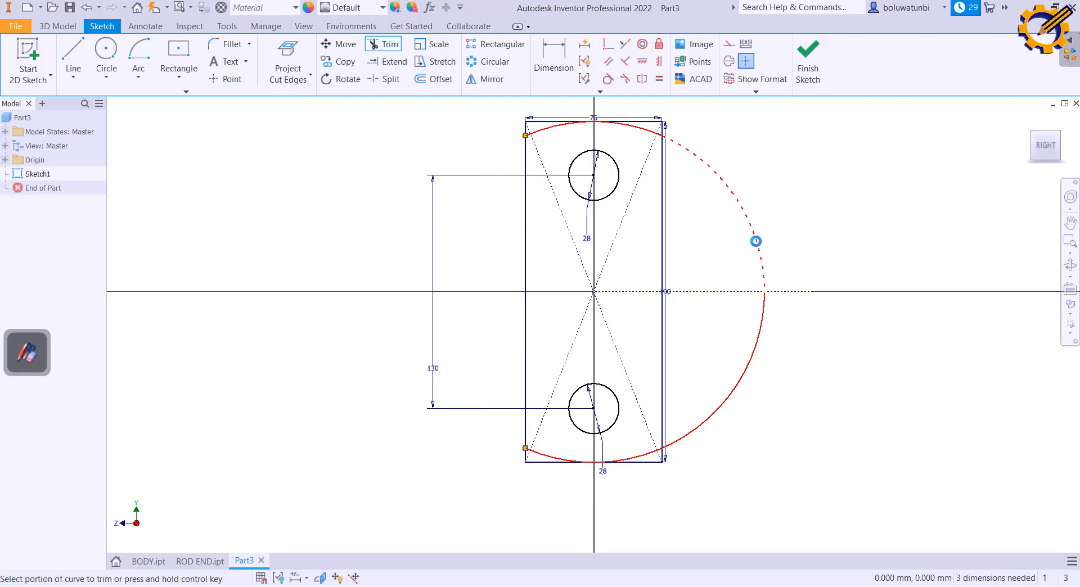
click(762, 242)
click(760, 329)
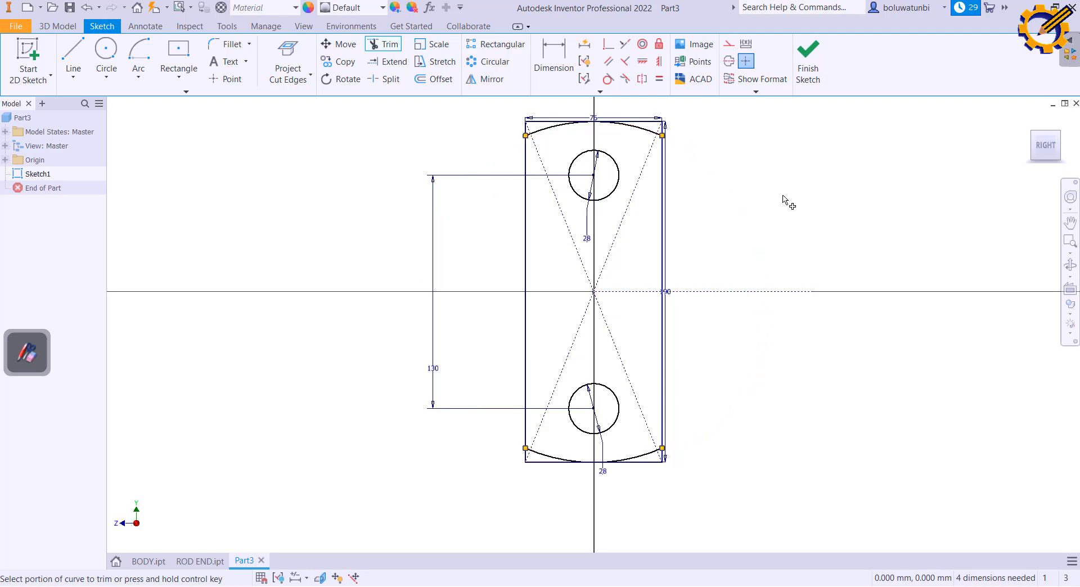
click(808, 57)
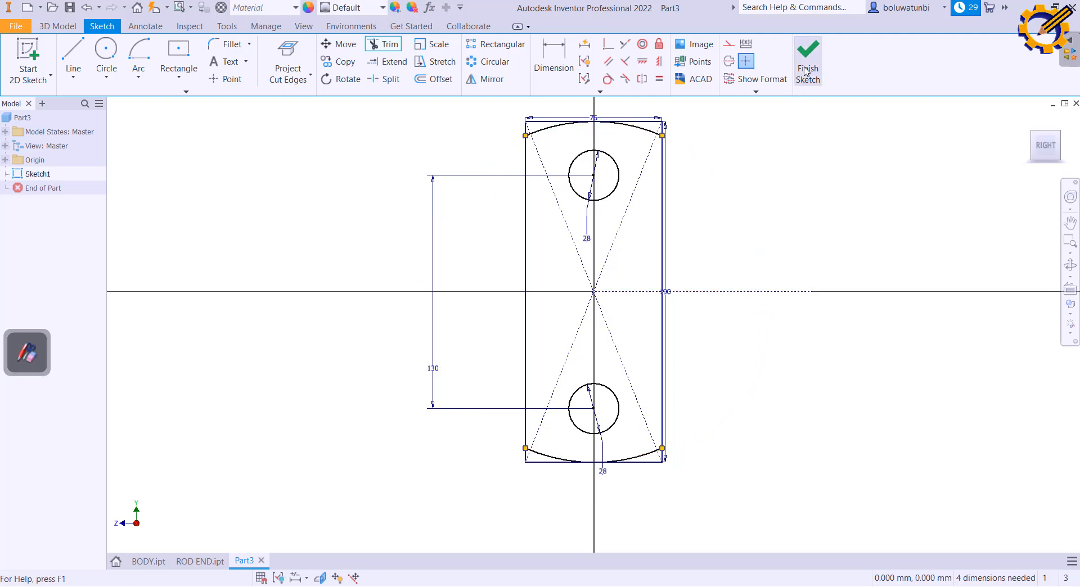
Extrude the curved-end plate profile around the two holes 32 mm, symmetric about the sketch plane
click(544, 586)
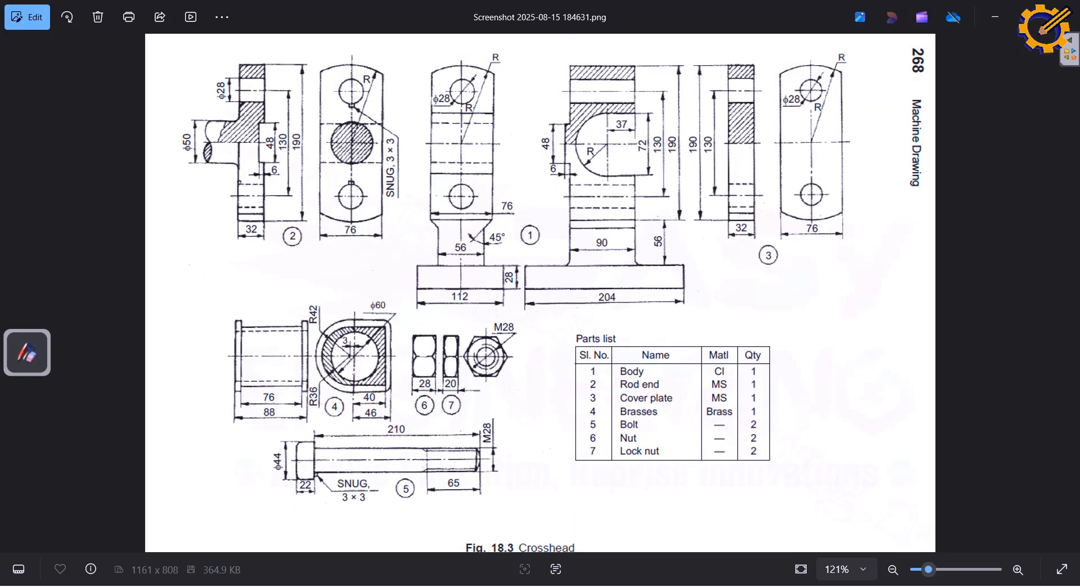
click(545, 586)
scroll(448, 221, down, 10)
middle_drag(450, 235, 454, 287)
scroll(454, 287, down, 1)
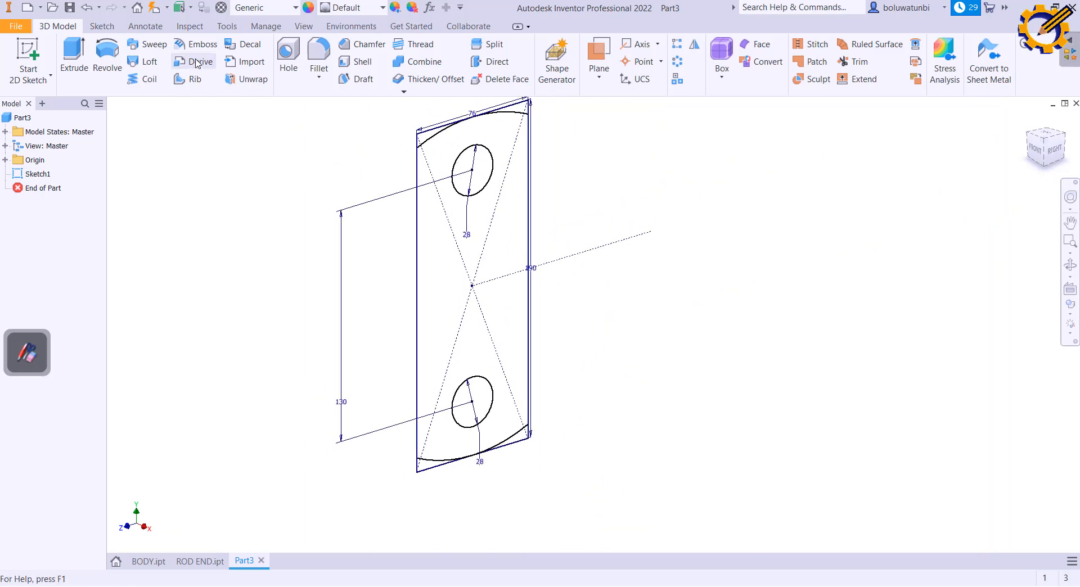
click(73, 58)
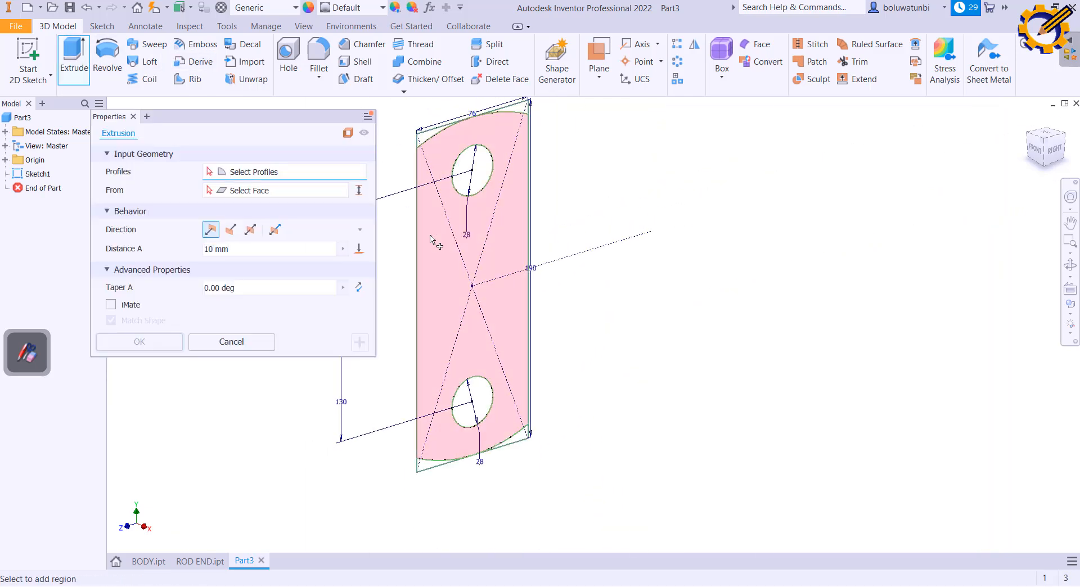
click(437, 241)
text(32)
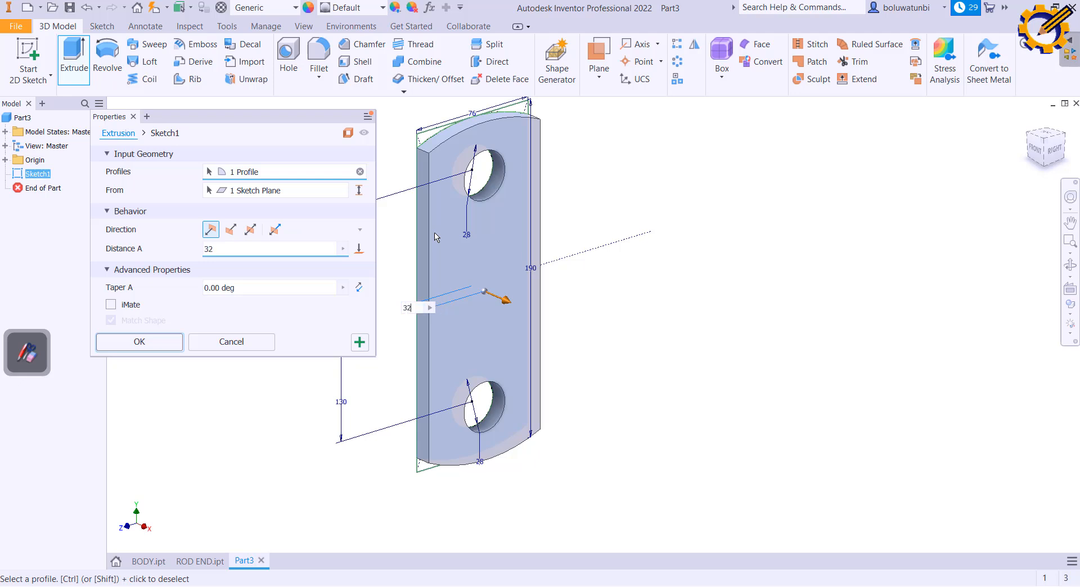
click(251, 229)
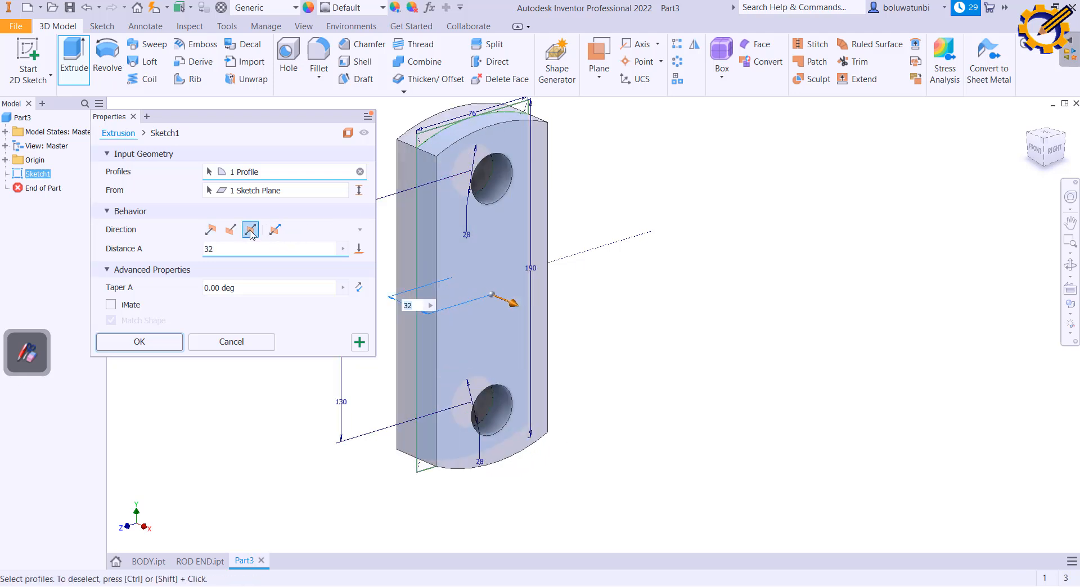
click(140, 342)
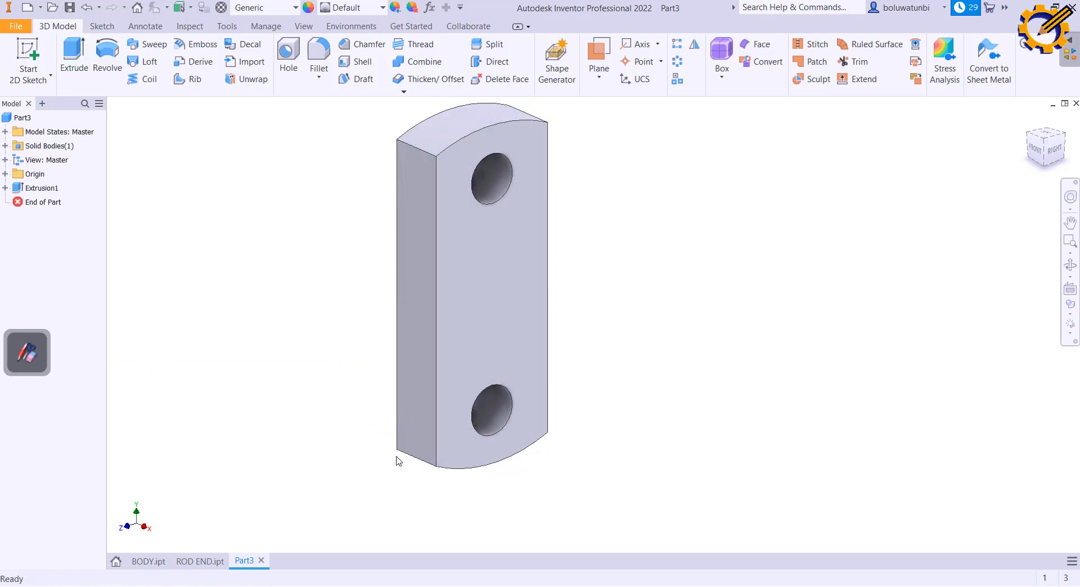
Save the part as COVER PLATE in the CROSS HEAD folder
key(alt+Tab)
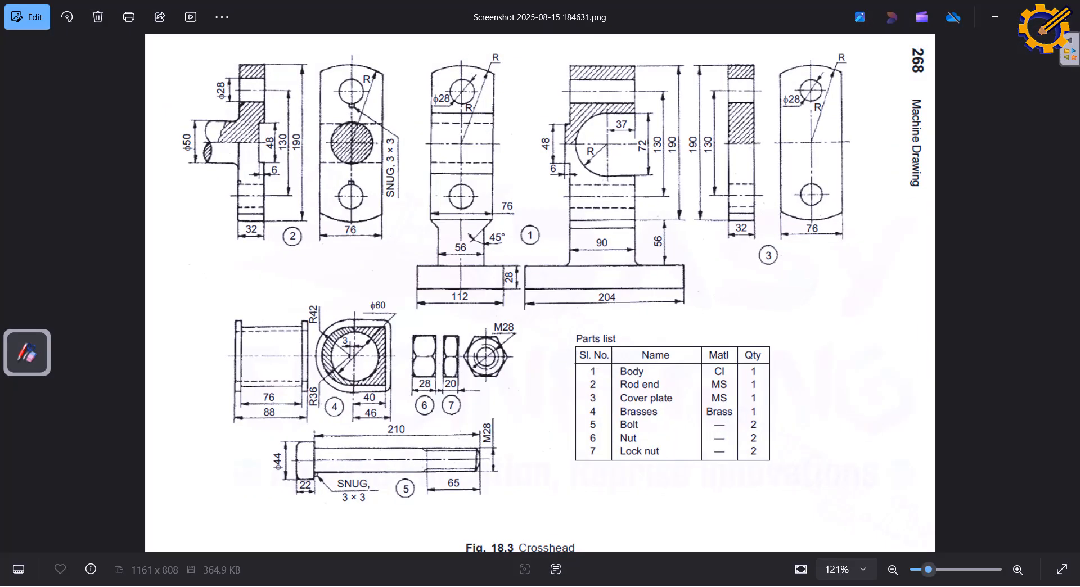
key(alt+Tab)
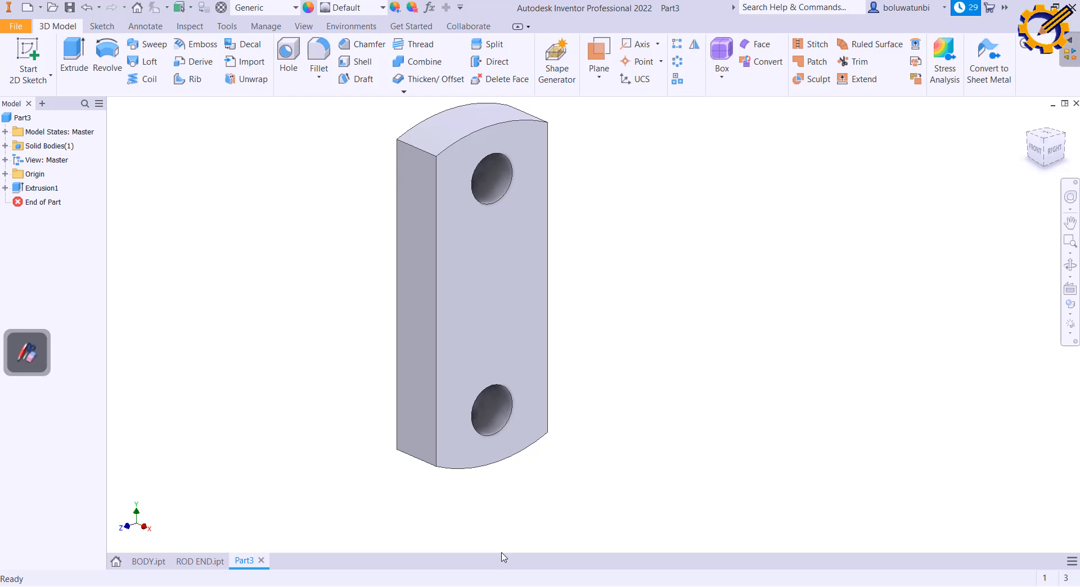
key(ctrl+s)
text(COVER PLATE)
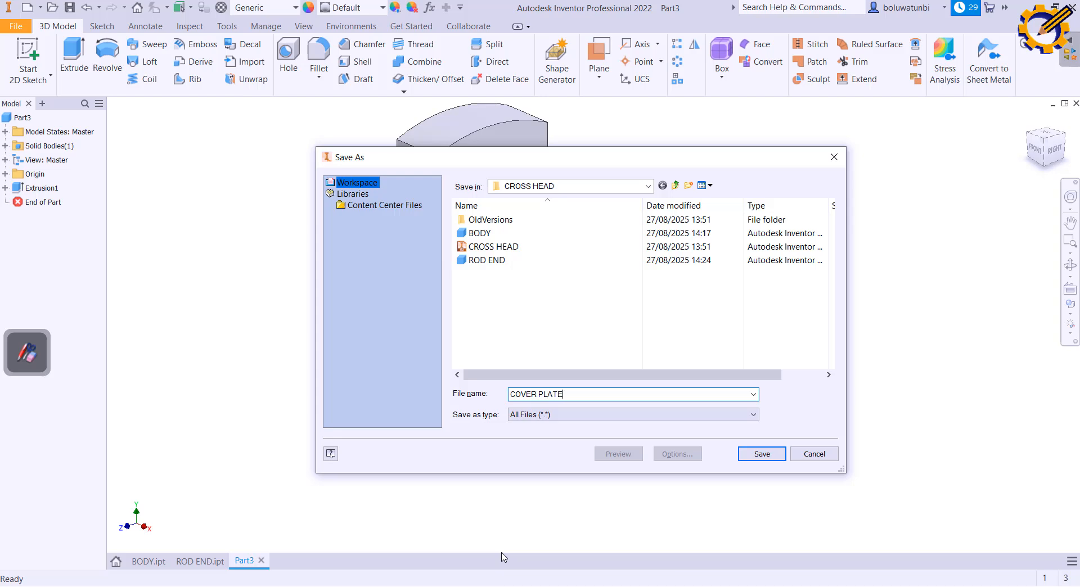
key(Return)
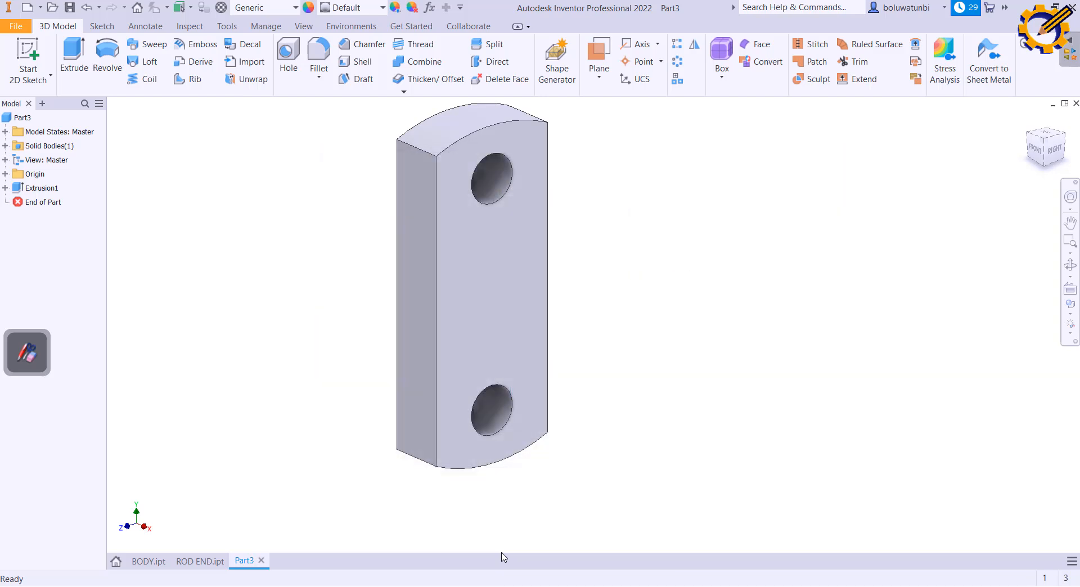
Create a new part and examine the brasses, item 4, close up in the reference drawing
key(ctrl+n)
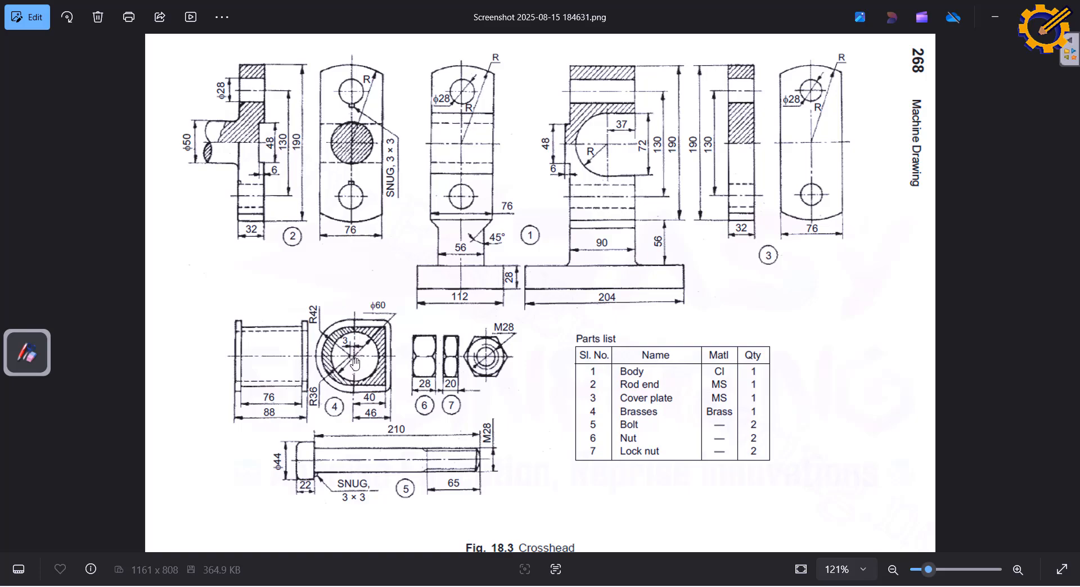
scroll(354, 363, up, 5)
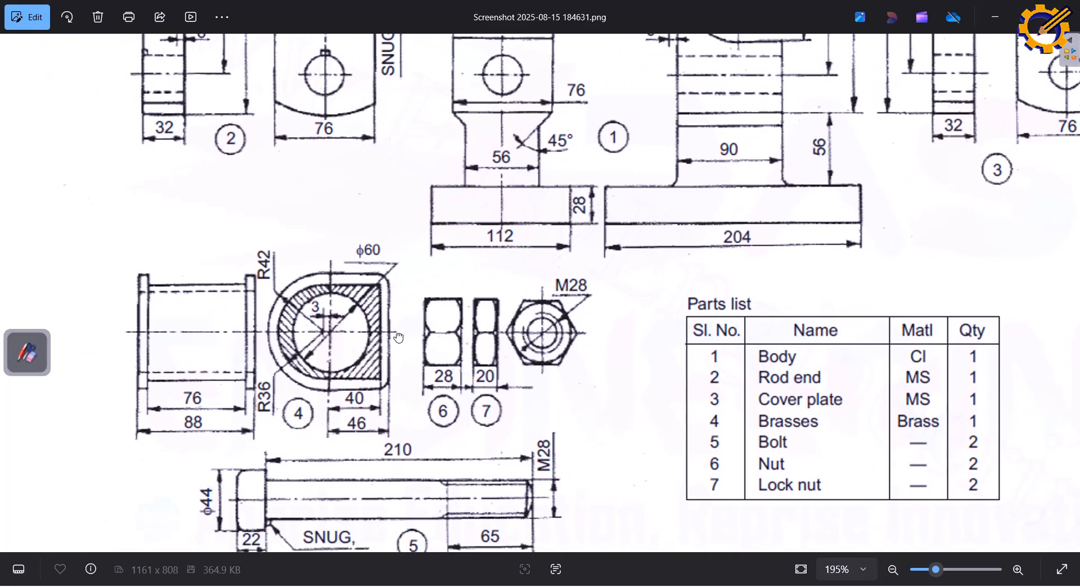
drag(398, 337, 406, 325)
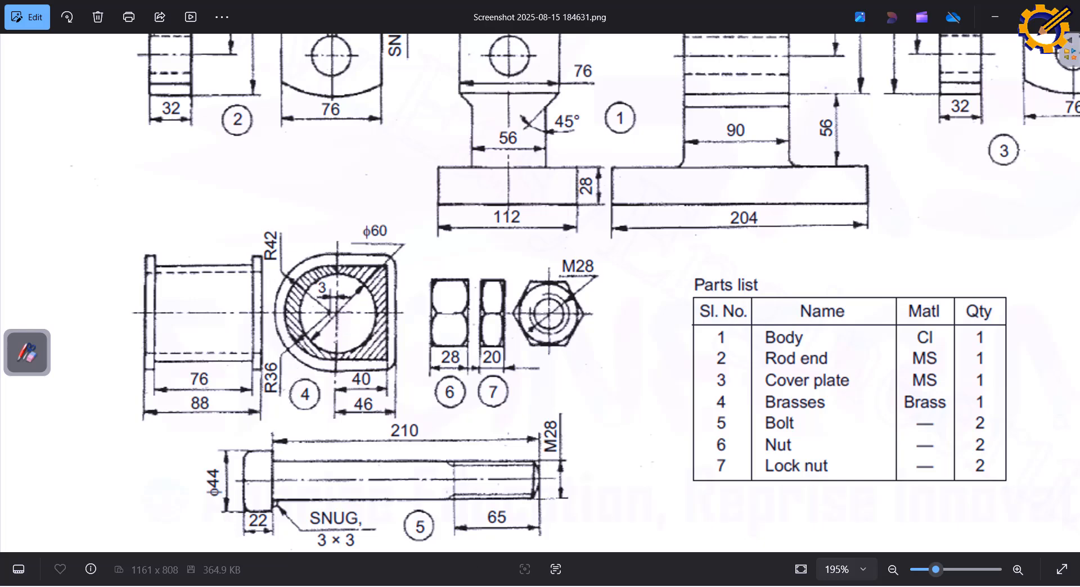
mouse_move(491, 585)
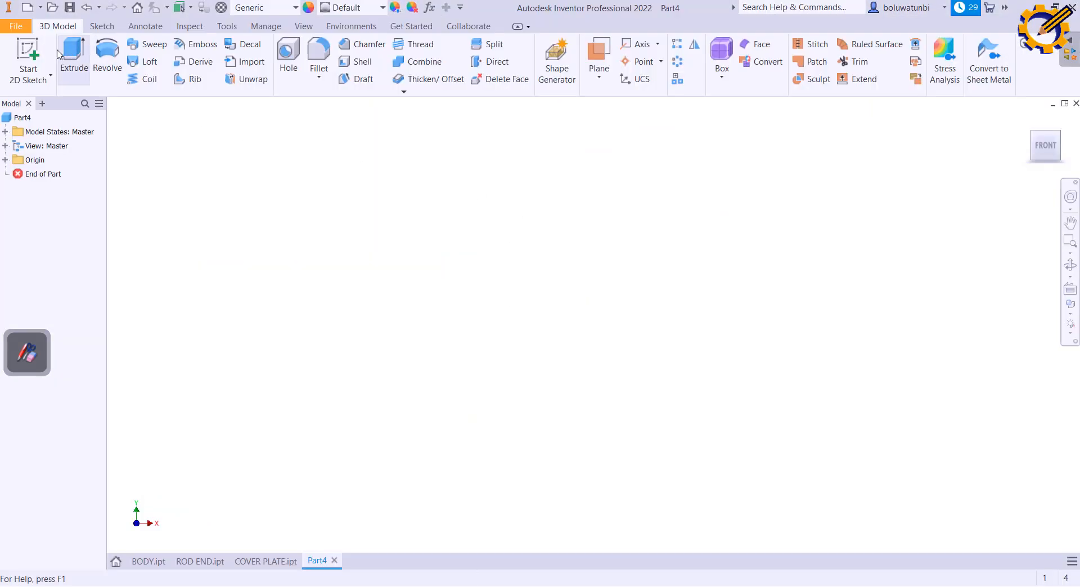
Start a sketch on the YZ plane, draw a 72 mm diameter circle centred on the origin, and return to the reference drawing
click(28, 56)
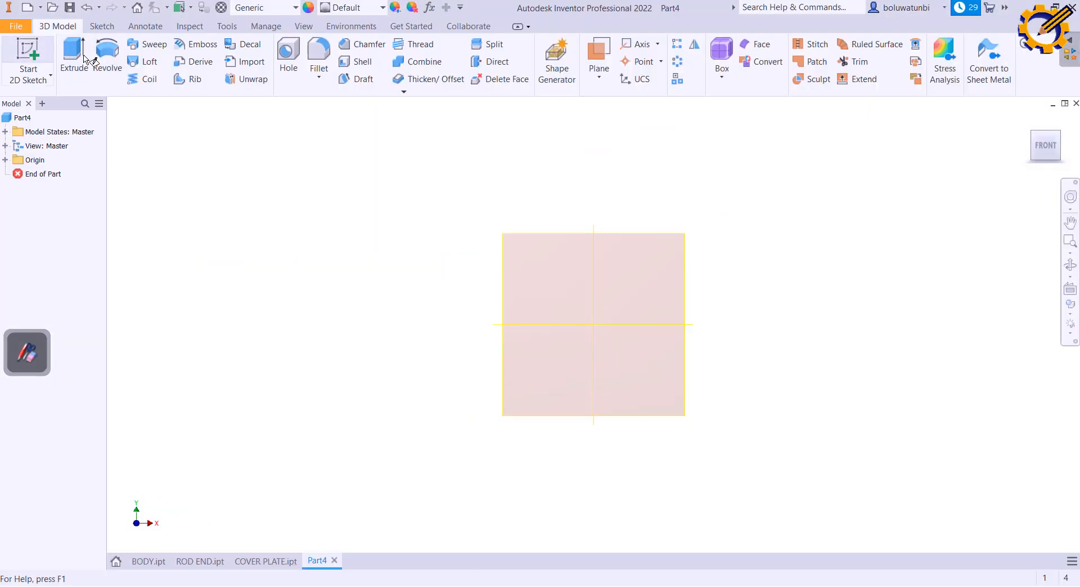
click(531, 261)
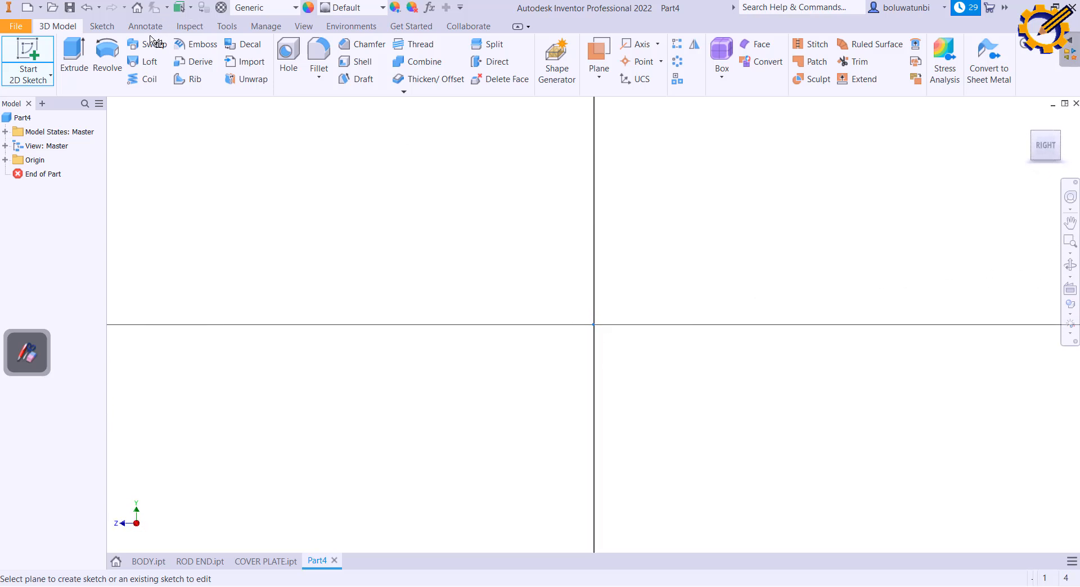
click(106, 56)
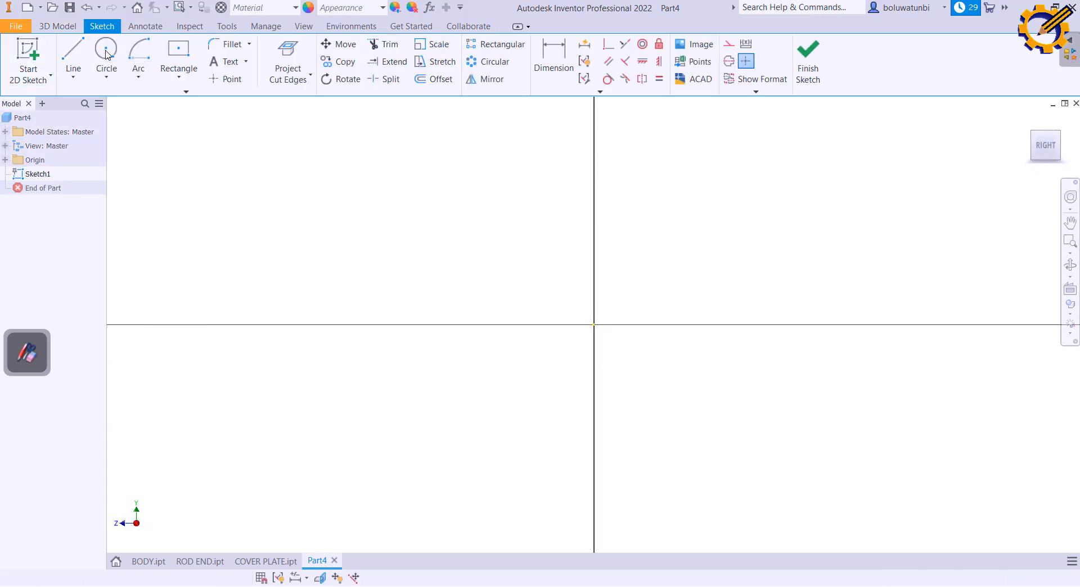
click(593, 325)
text(72)
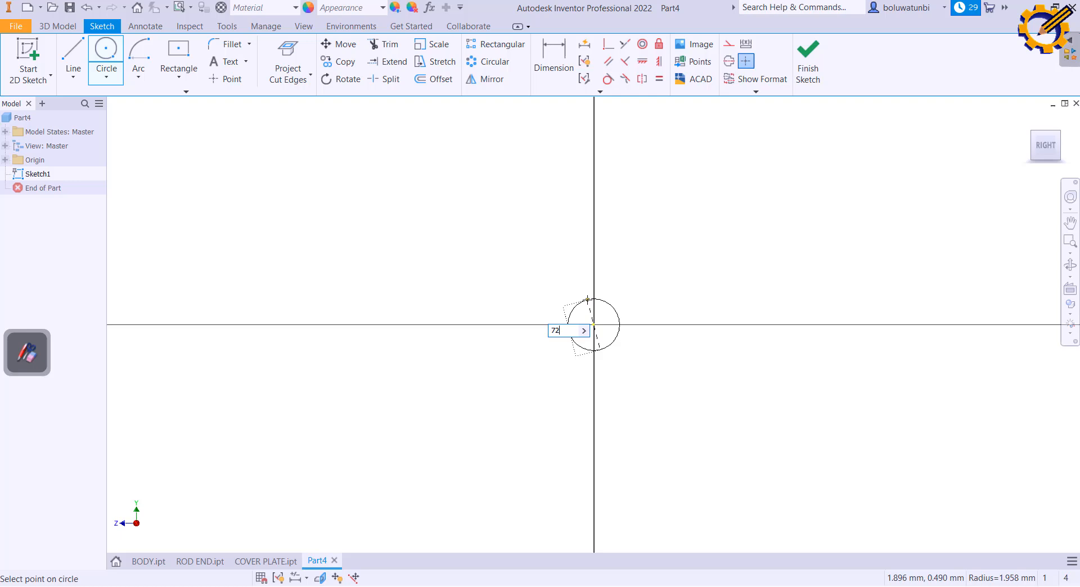
key(Return)
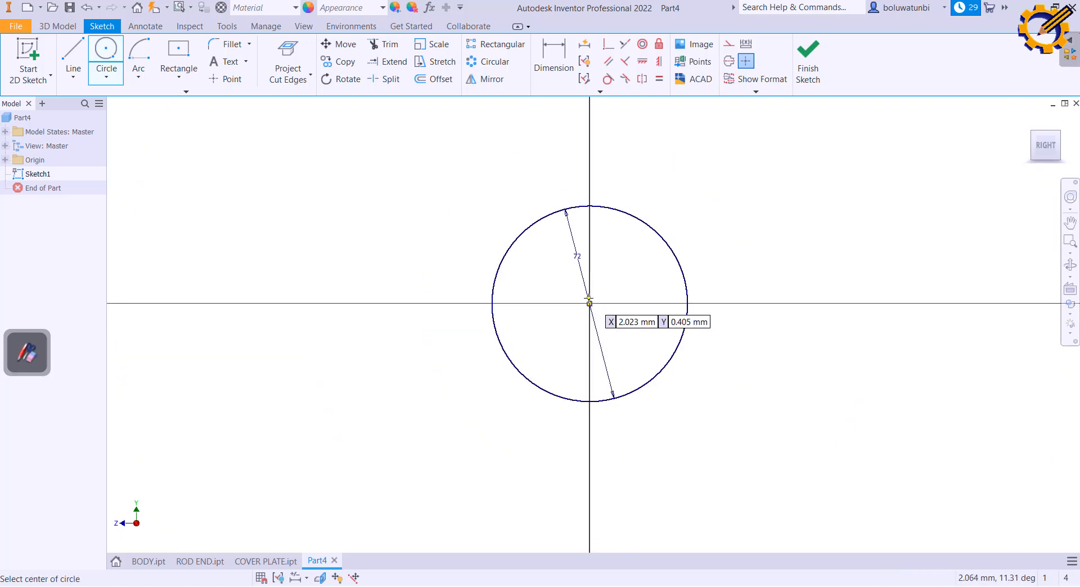
click(458, 586)
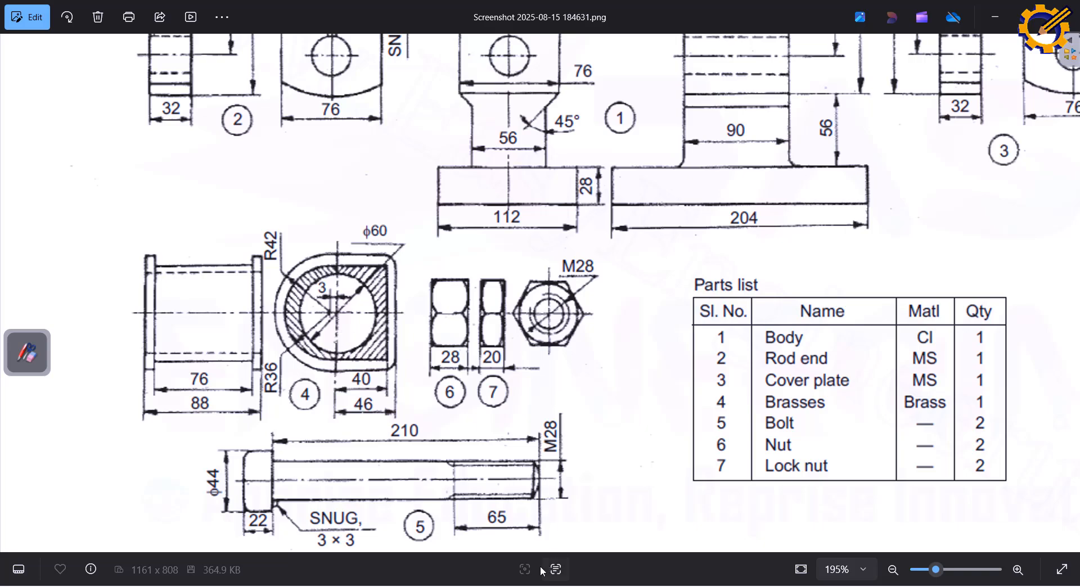
Undo the 72 mm circle, recheck the brasses in the reference drawing, and draw a 60 mm diameter circle centred on the origin
key(alt+Tab)
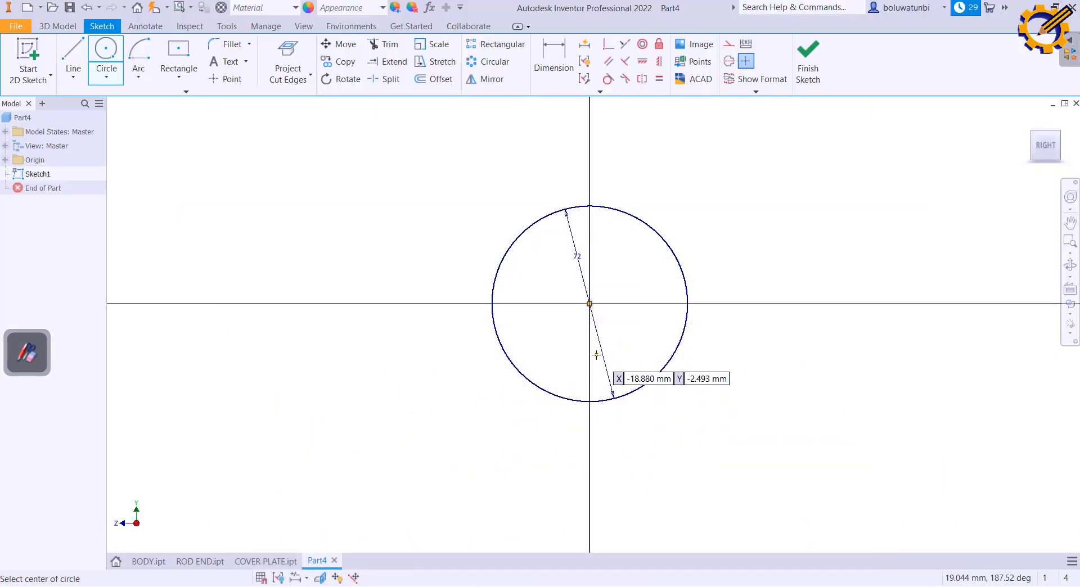
key(ctrl+z)
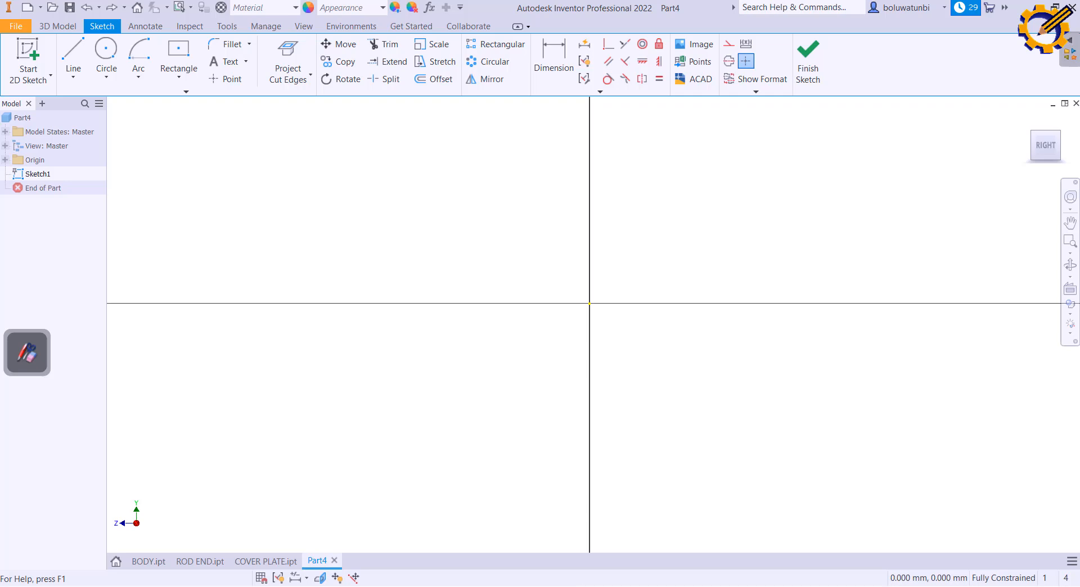
key(alt+Tab)
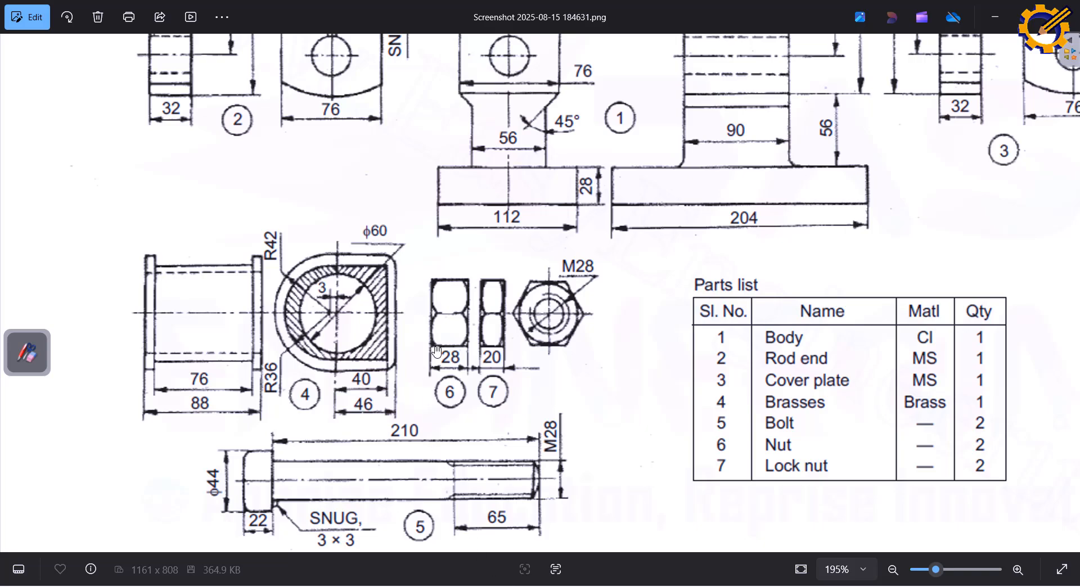
key(alt+Tab)
key(c)
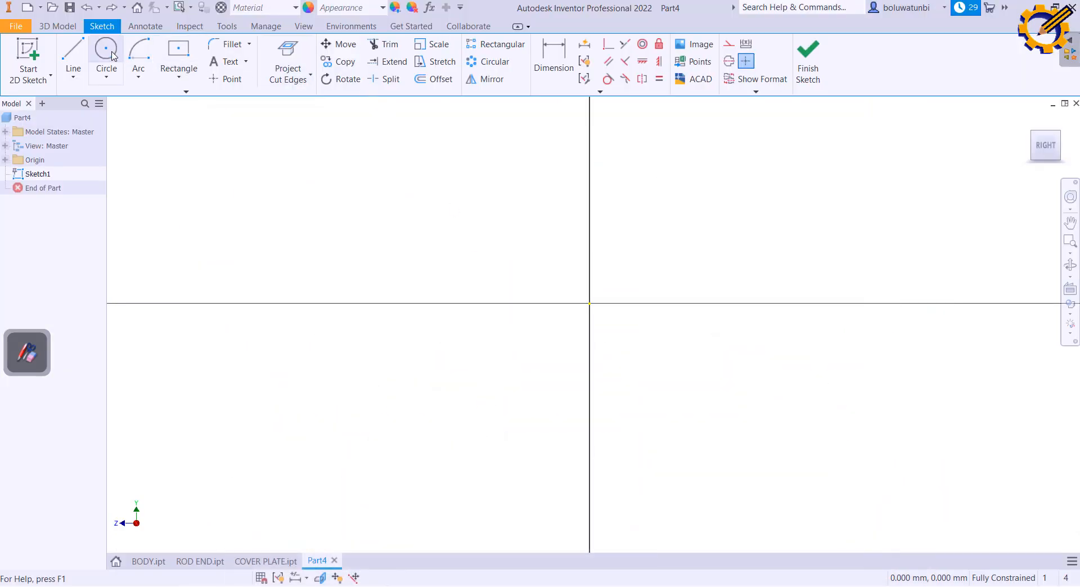
click(590, 303)
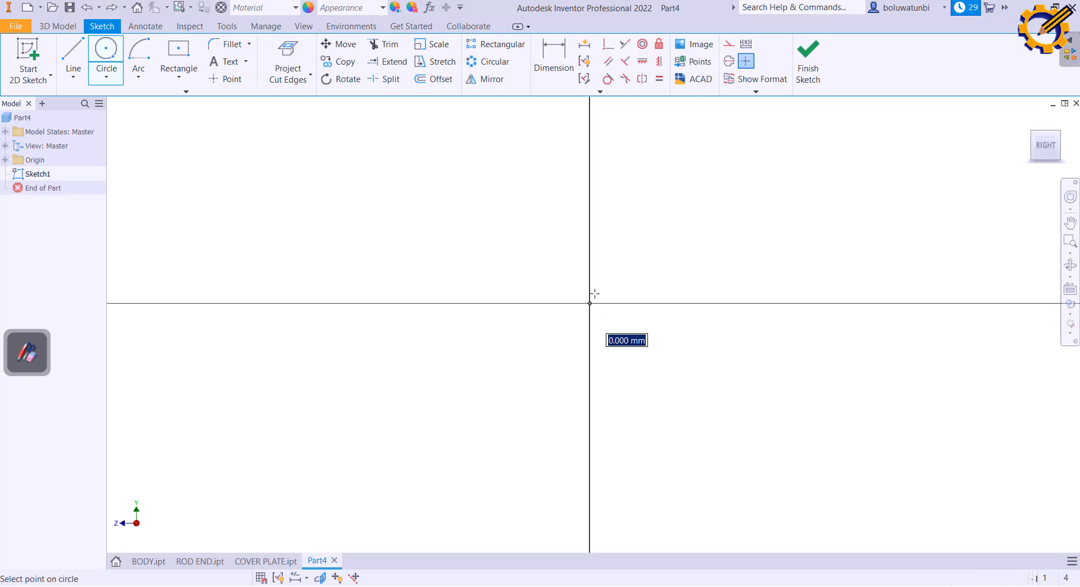
text(60)
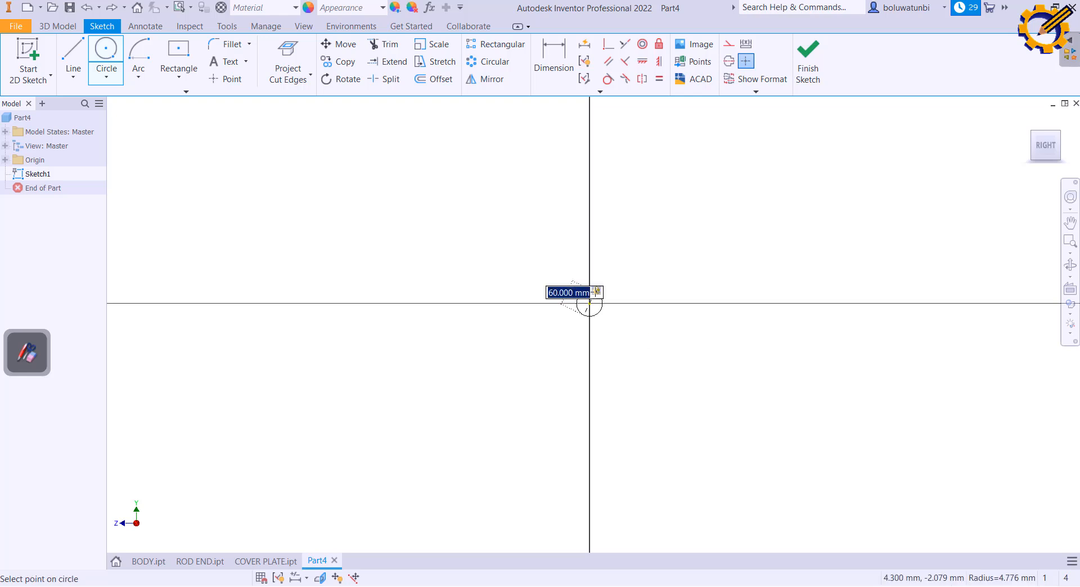
key(Return)
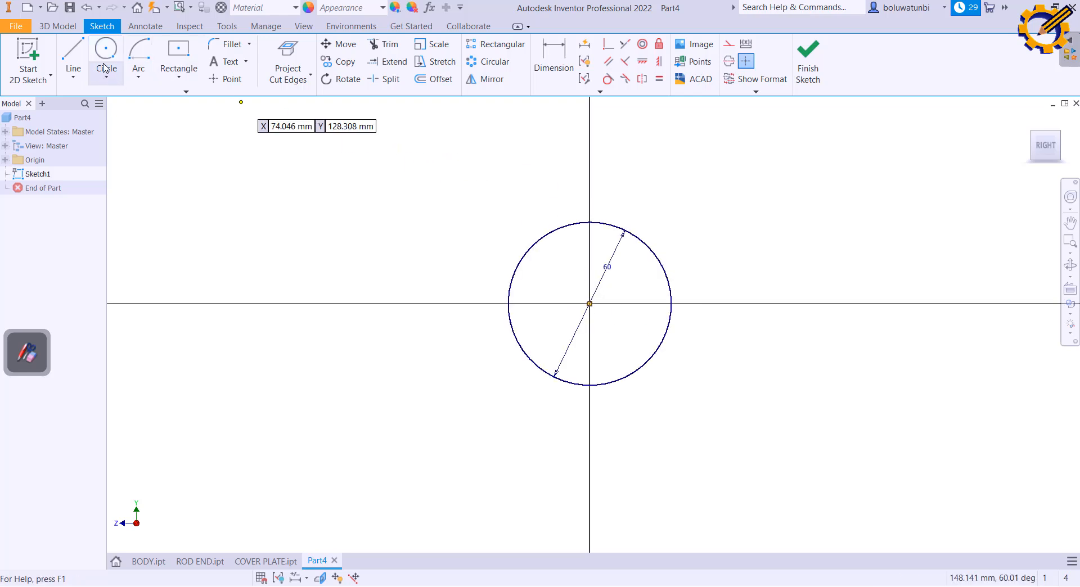
Draw a vertical line about 13 mm long just left of the origin and connect it to the origin with a short line
click(72, 56)
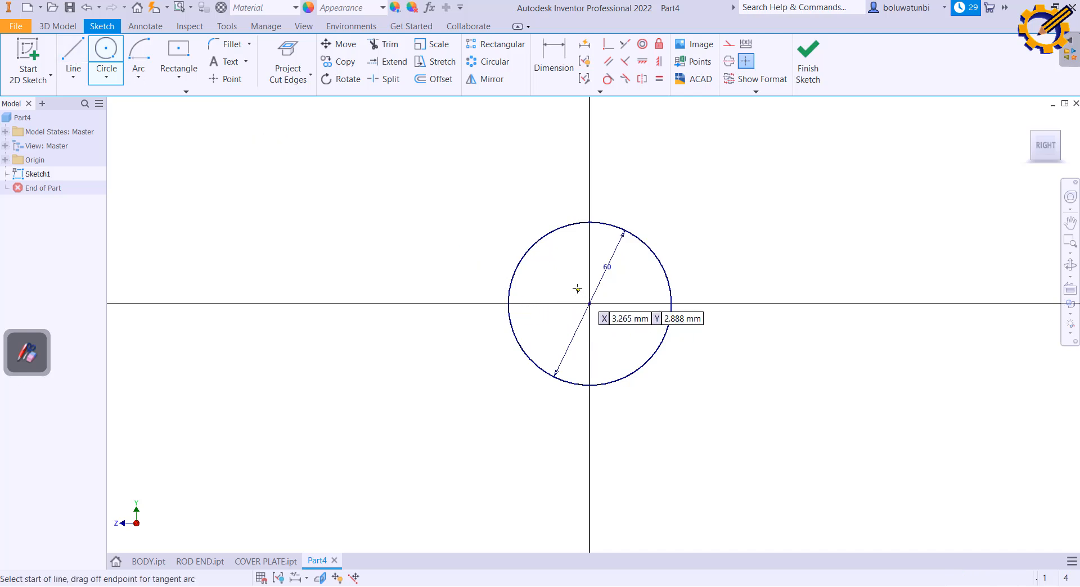
click(589, 304)
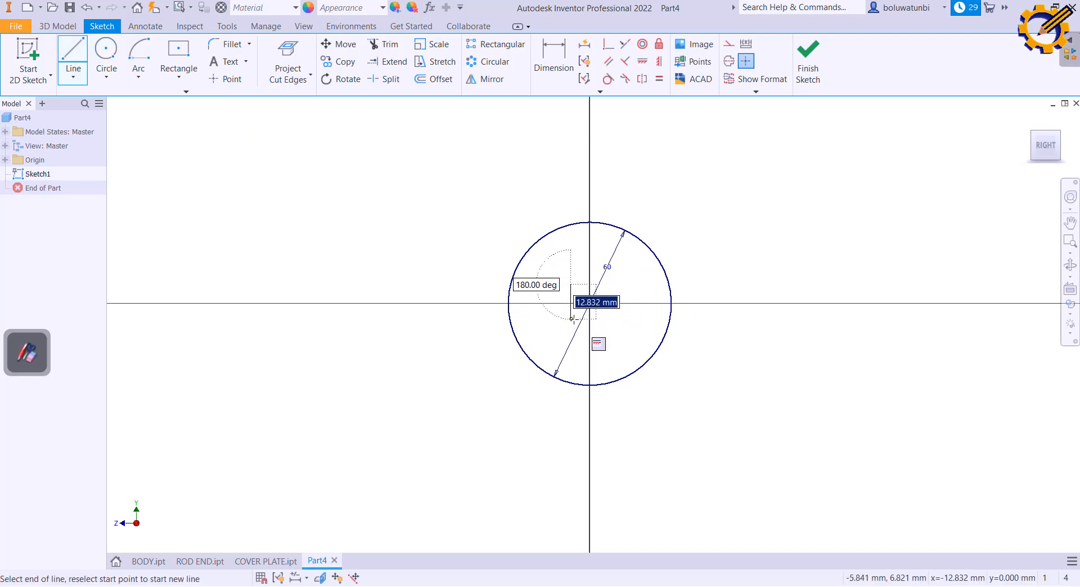
click(571, 319)
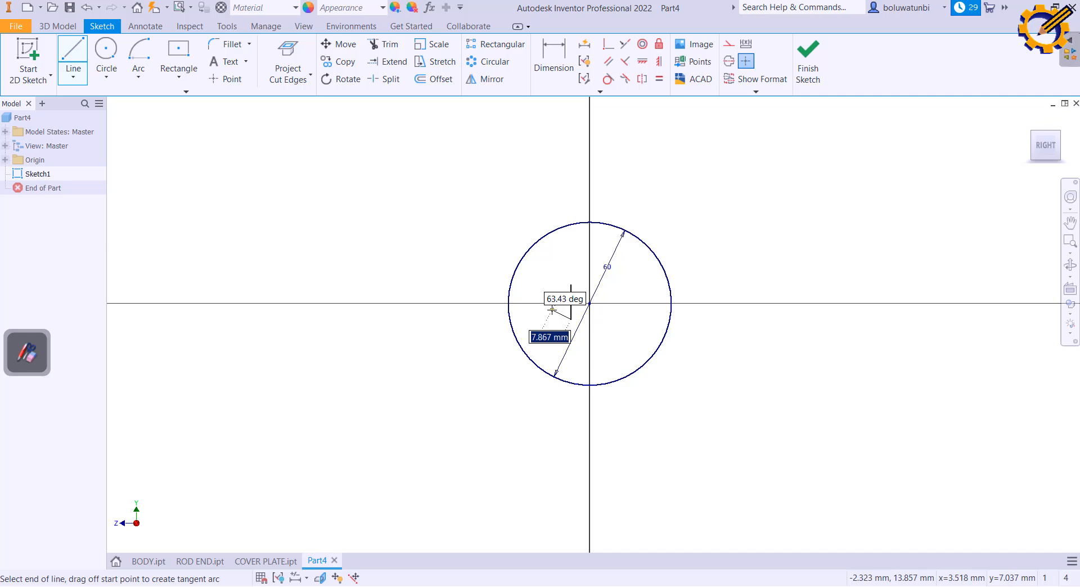
key(Escape)
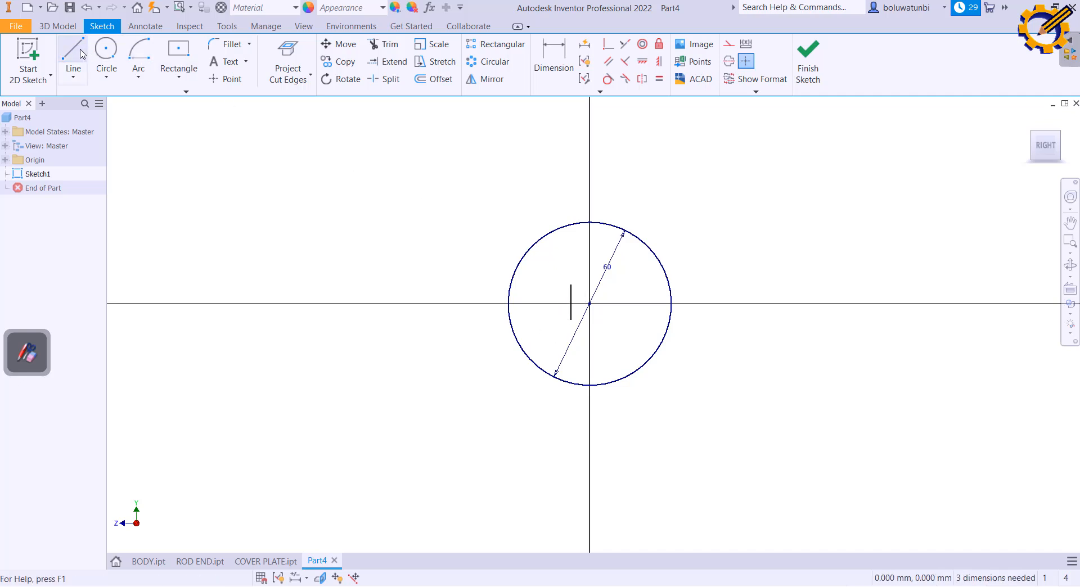
click(78, 57)
click(589, 304)
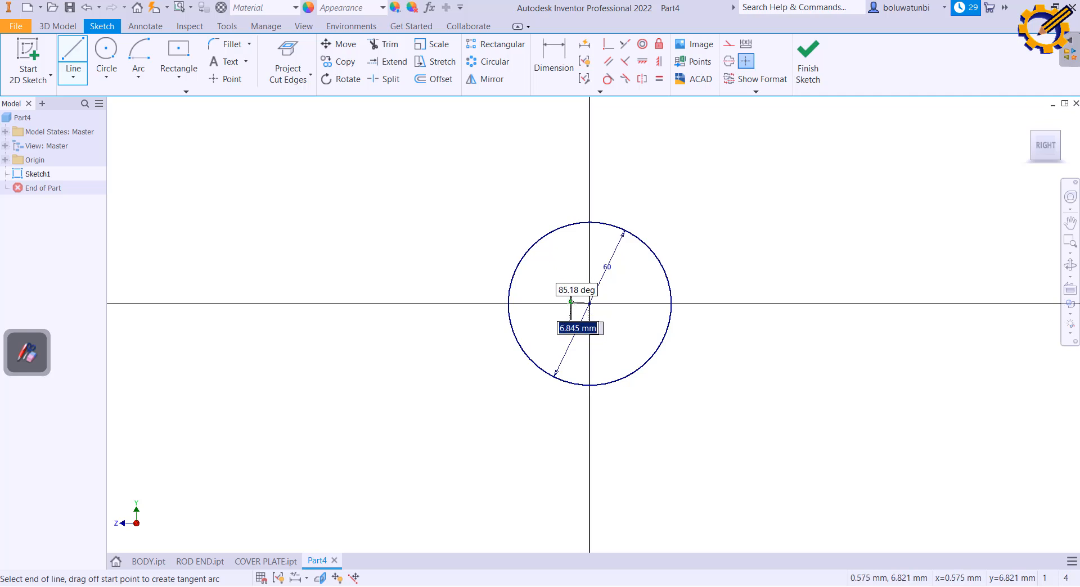
click(571, 302)
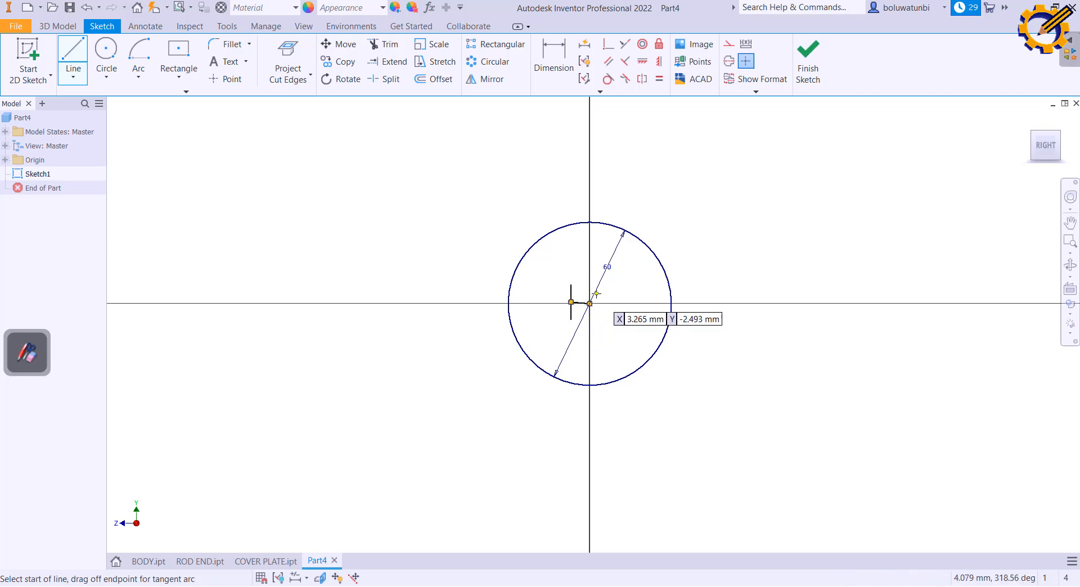
Make the short connecting line perpendicular to the vertical line inside the circle
scroll(579, 298, up, 2)
scroll(582, 299, down, 8)
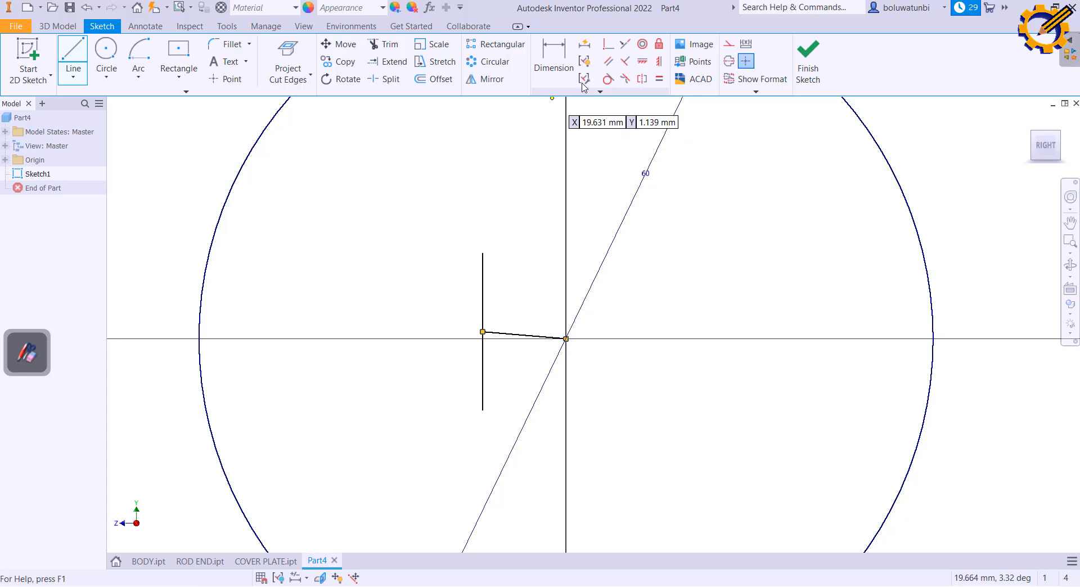
click(625, 61)
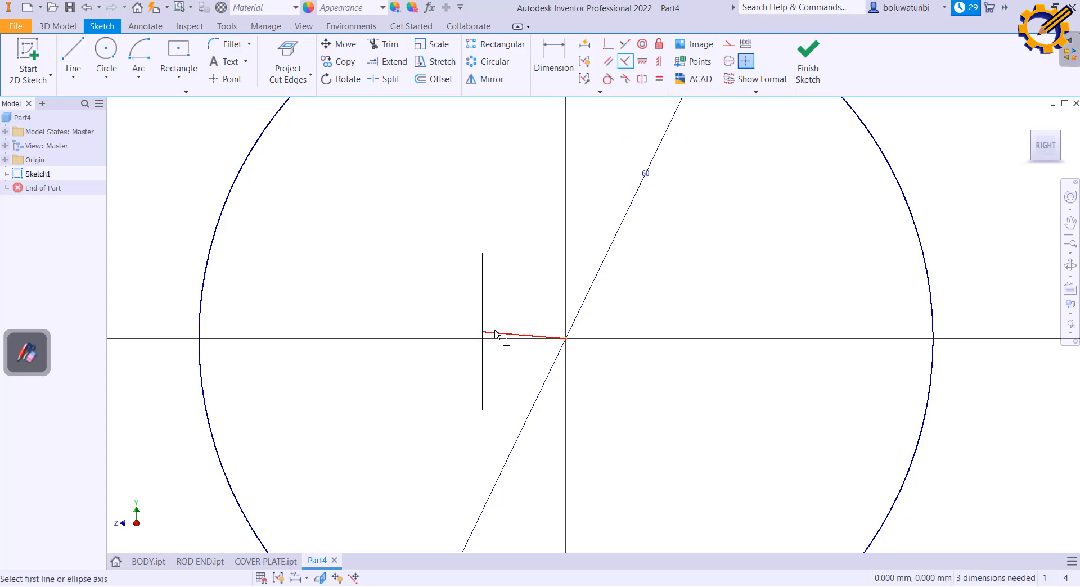
click(483, 345)
click(487, 338)
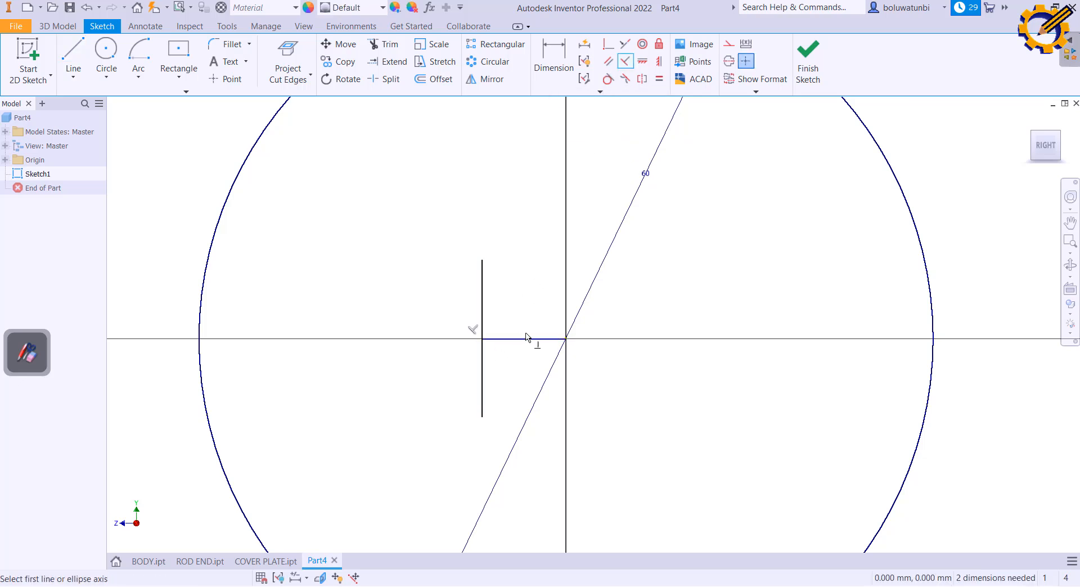
Dimension the short line between the vertical line and the origin to 3 mm
scroll(530, 341, up, 5)
click(553, 57)
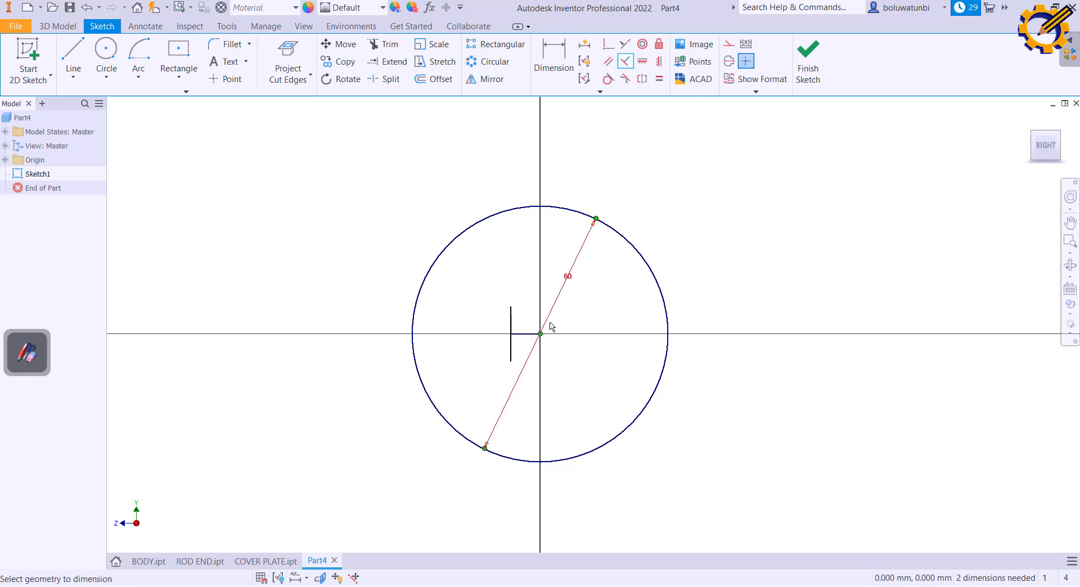
click(519, 334)
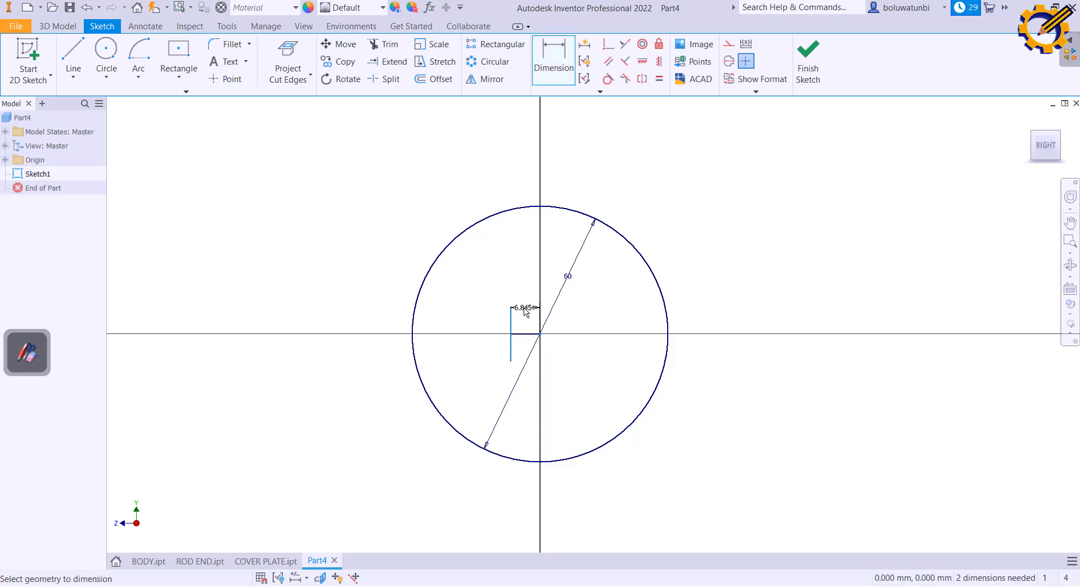
click(524, 306)
text(3)
key(Return)
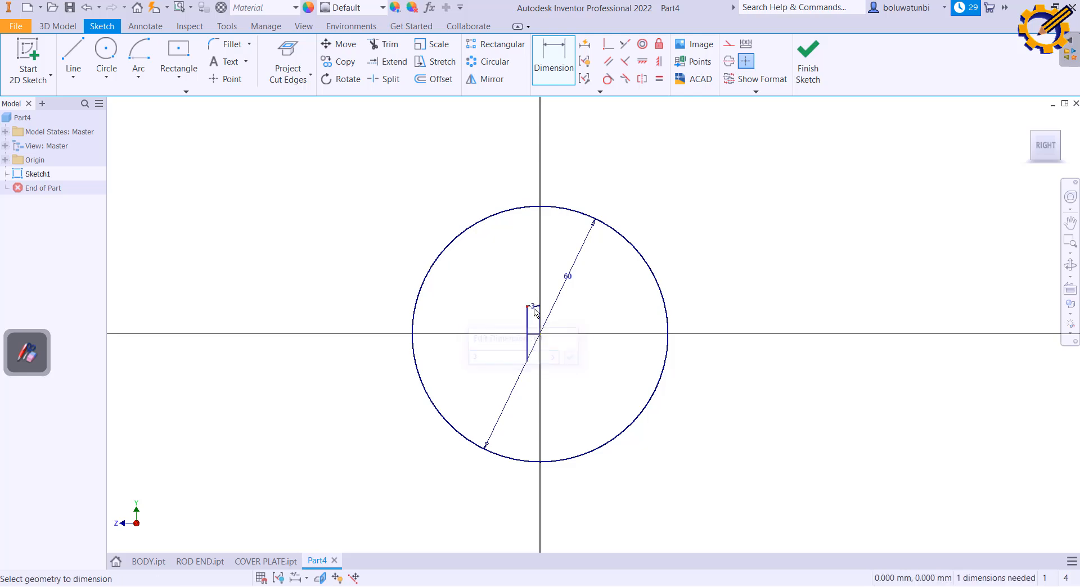
Convert the vertical line and the 3 mm connecting line to construction geometry
scroll(544, 307, up, 3)
scroll(543, 306, down, 8)
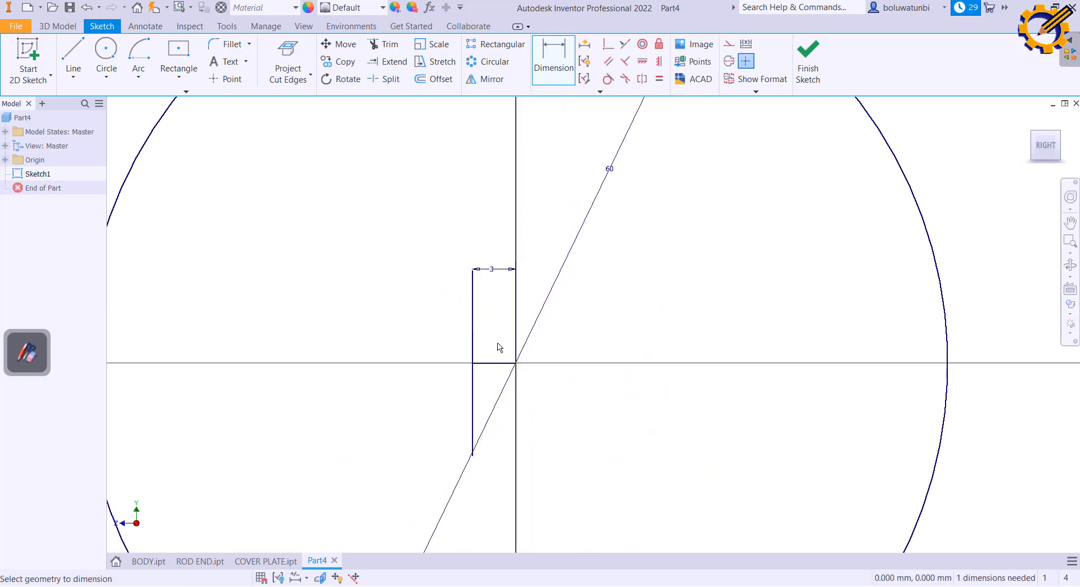
key(Escape)
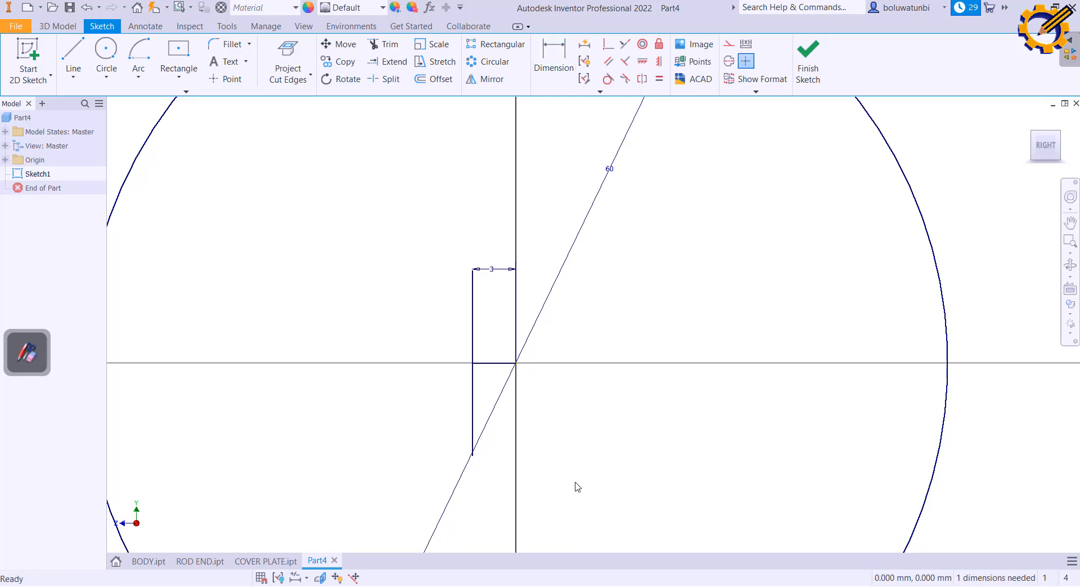
mouse_move(574, 488)
mouse_down()
mouse_move(438, 272)
mouse_move(434, 229)
mouse_up()
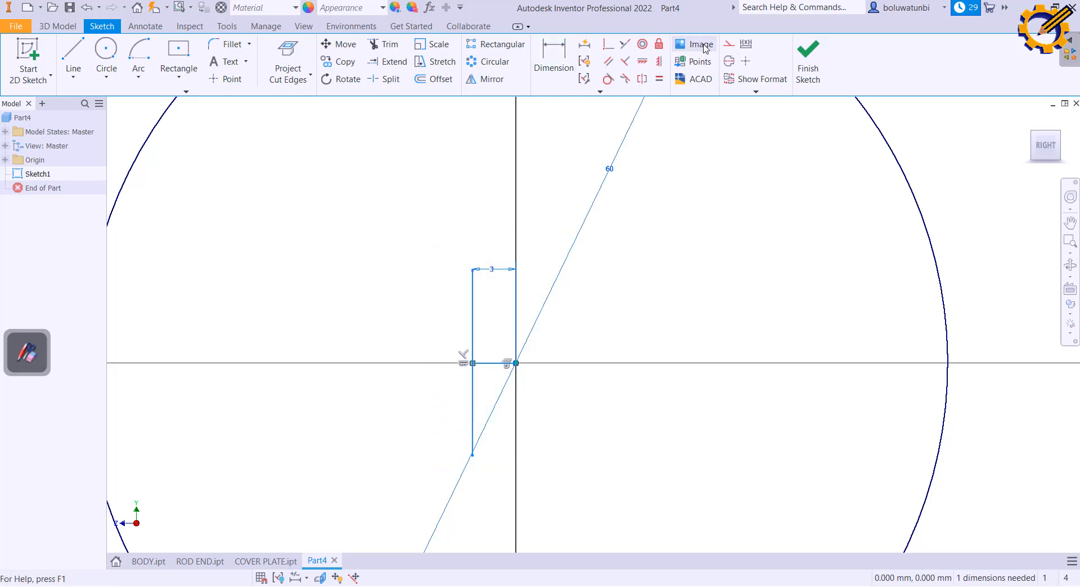
click(728, 44)
click(695, 214)
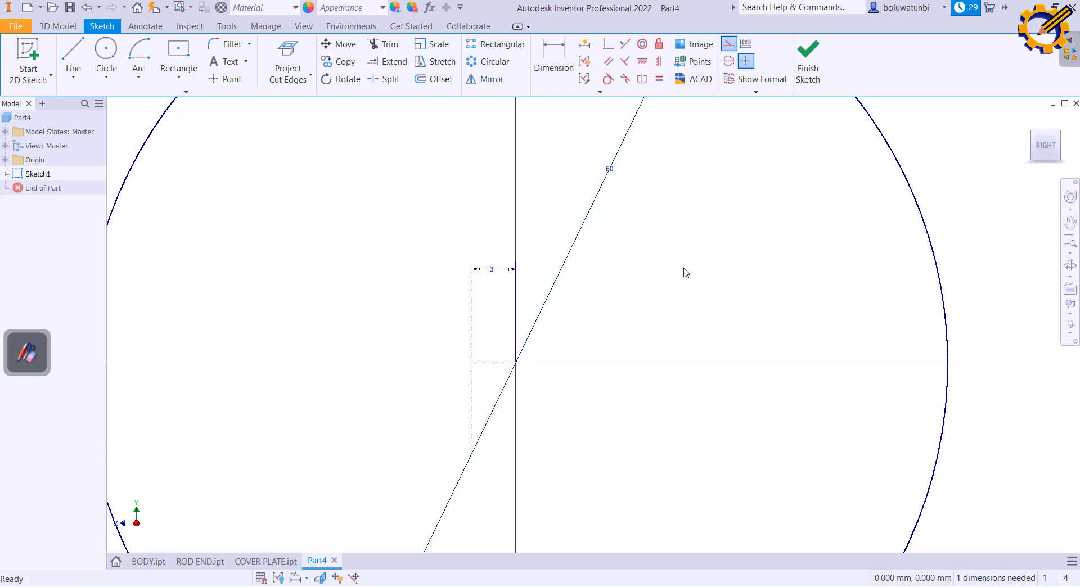
Draw a 72 mm diameter circle centred on the point 3 mm left of the origin
scroll(675, 264, down, 3)
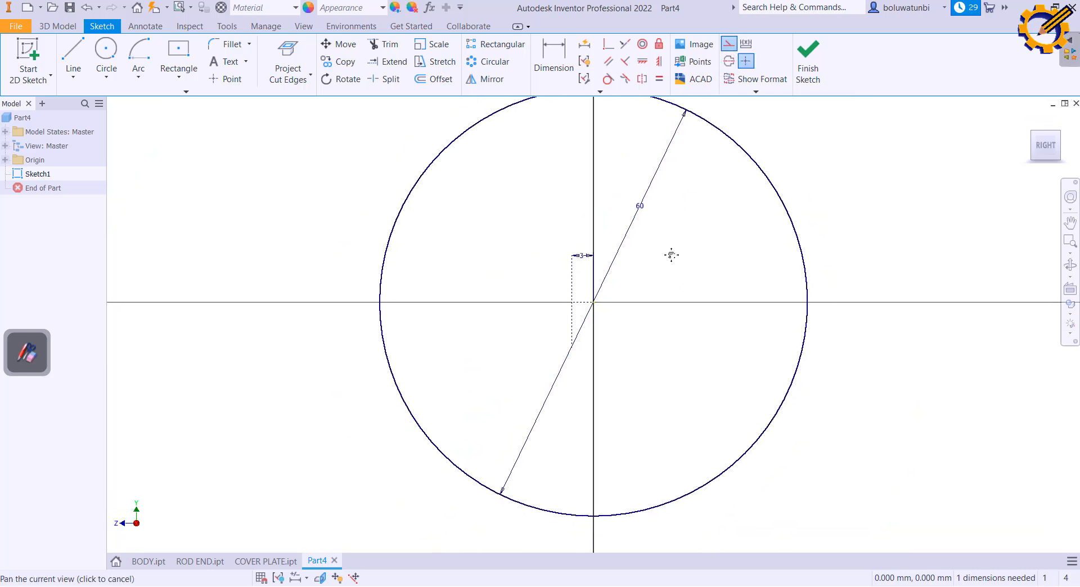
click(106, 51)
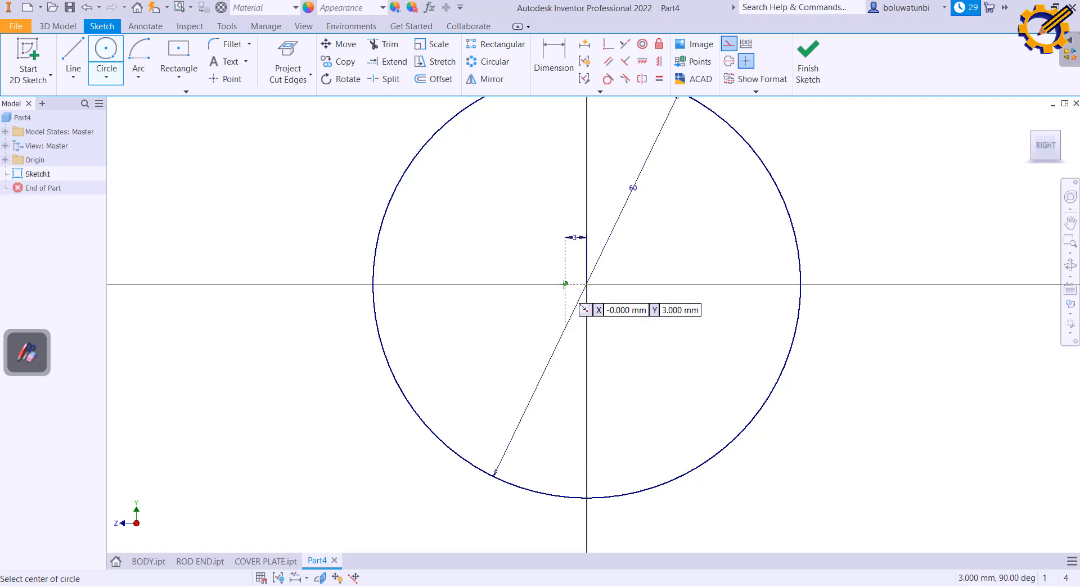
click(565, 284)
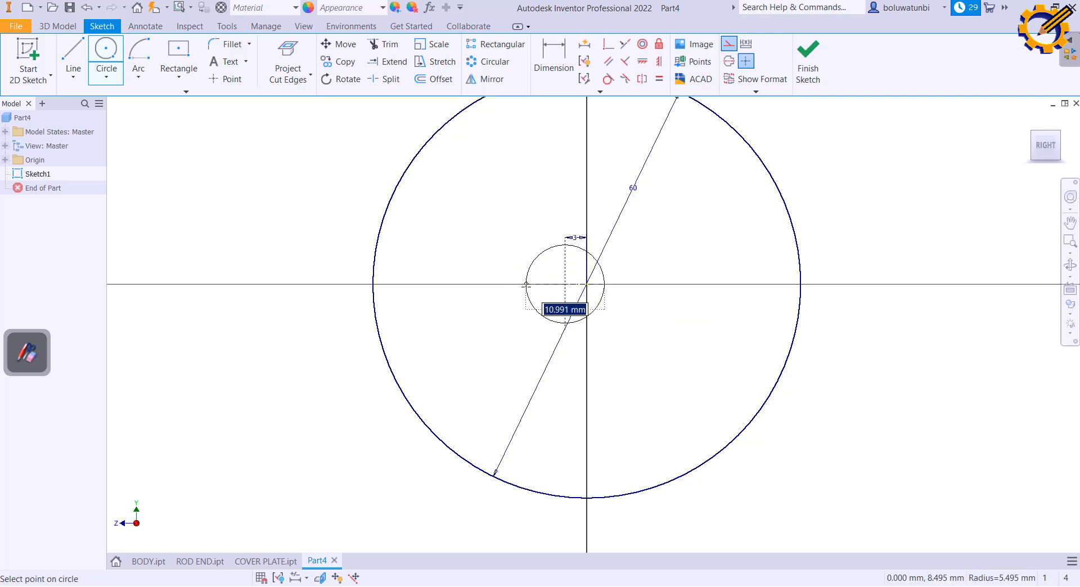
text(72)
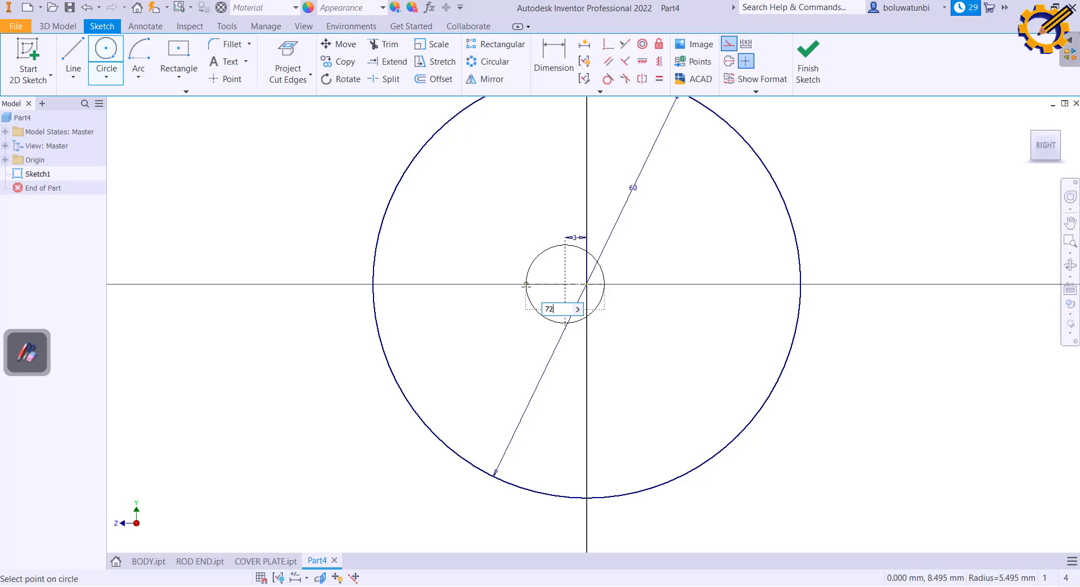
key(Return)
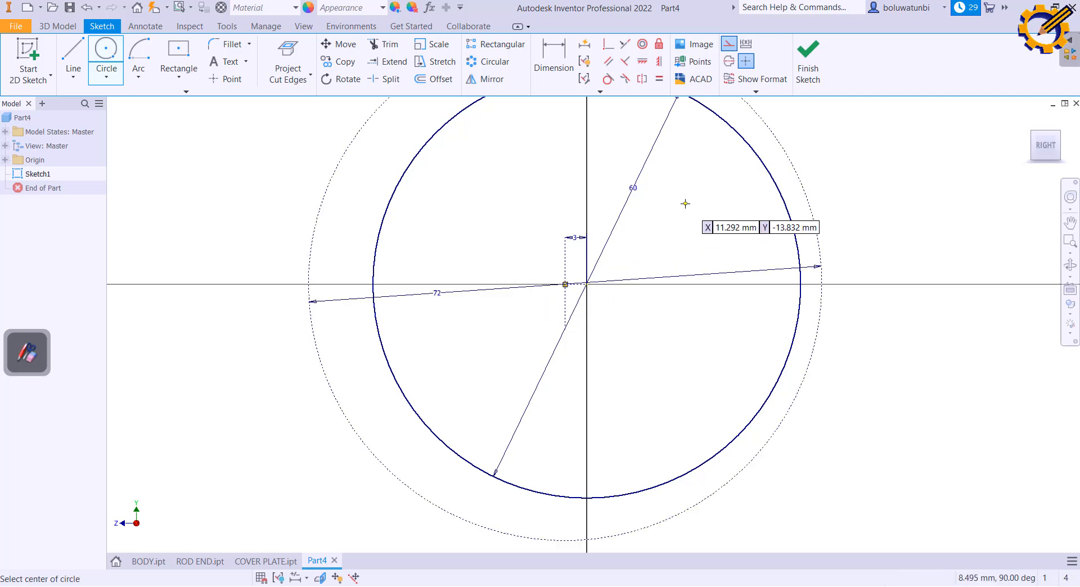
key(Escape)
Convert the 72 mm circle from construction to normal geometry and turn off construction mode
click(789, 155)
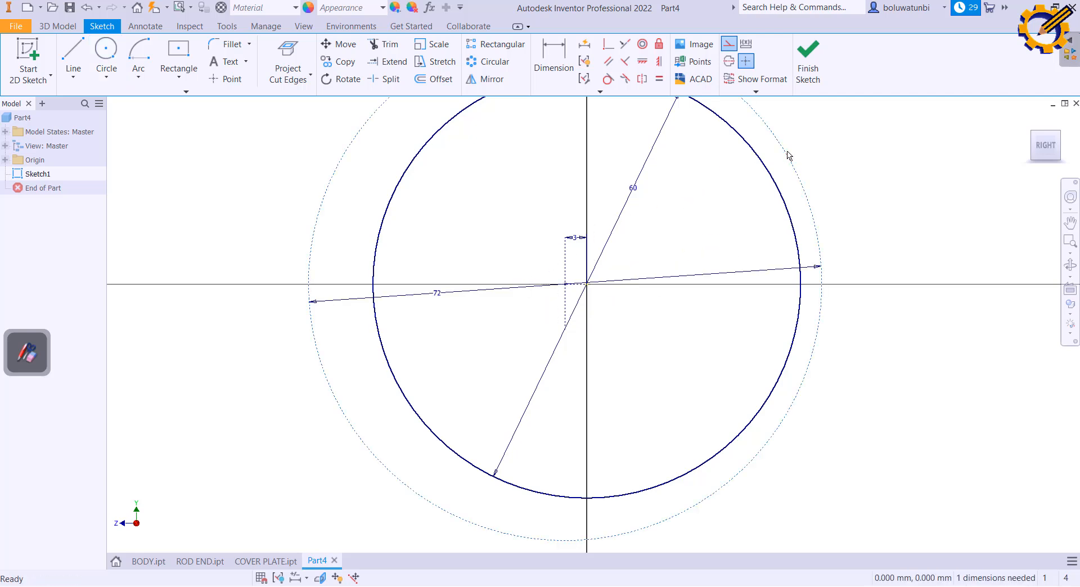
click(729, 43)
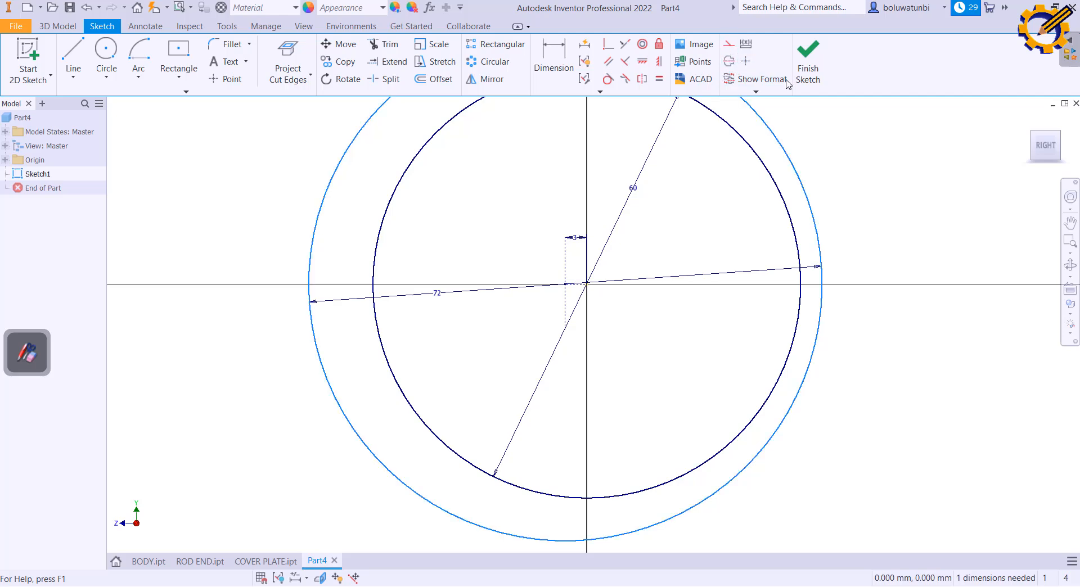
click(878, 130)
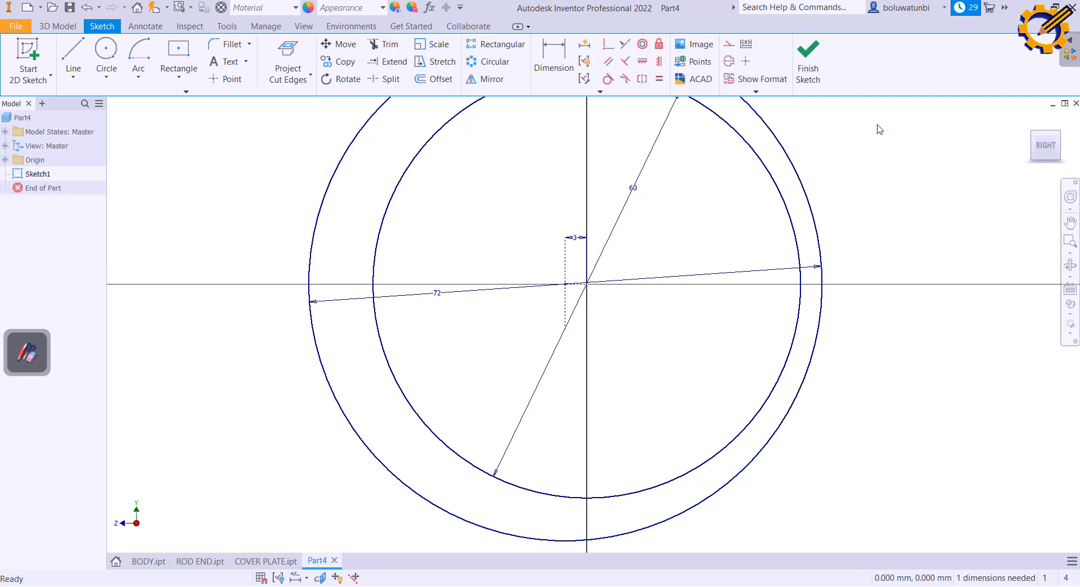
click(730, 45)
scroll(819, 163, down, 3)
mouse_move(818, 163)
middle_down()
mouse_move(777, 220)
mouse_move(606, 224)
middle_up()
scroll(606, 224, up, 3)
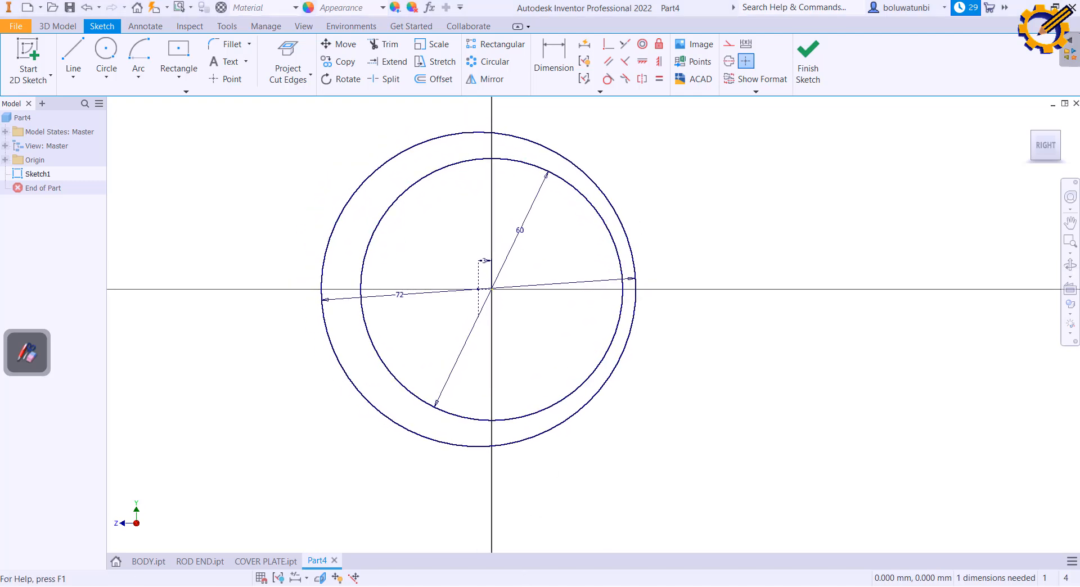
Check the brasses' outer radius in the reference drawing and draw an 84 mm diameter circle concentric with the 72 mm circle
key(alt+Tab)
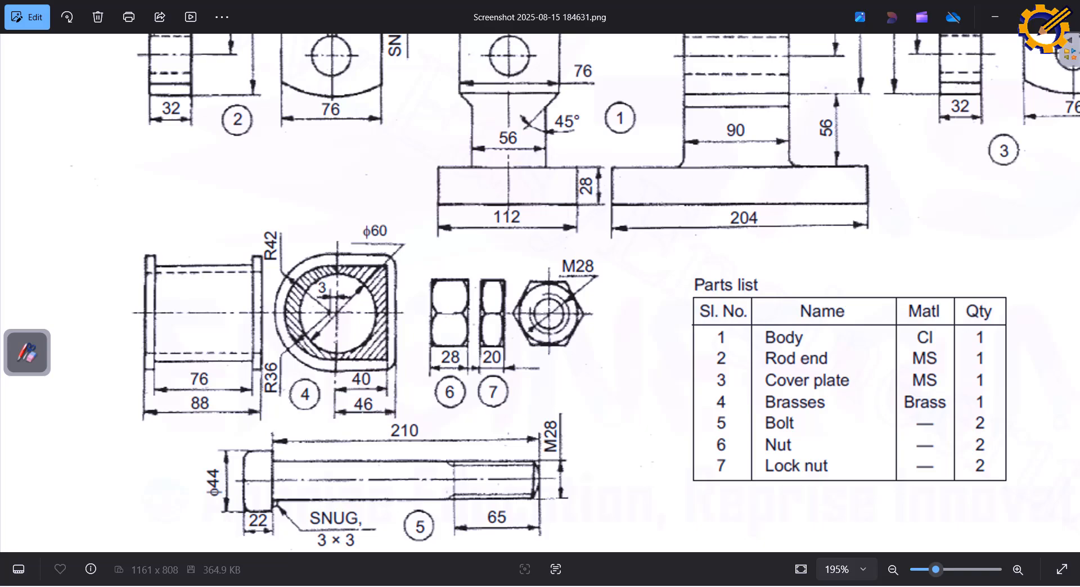
key(alt+Tab)
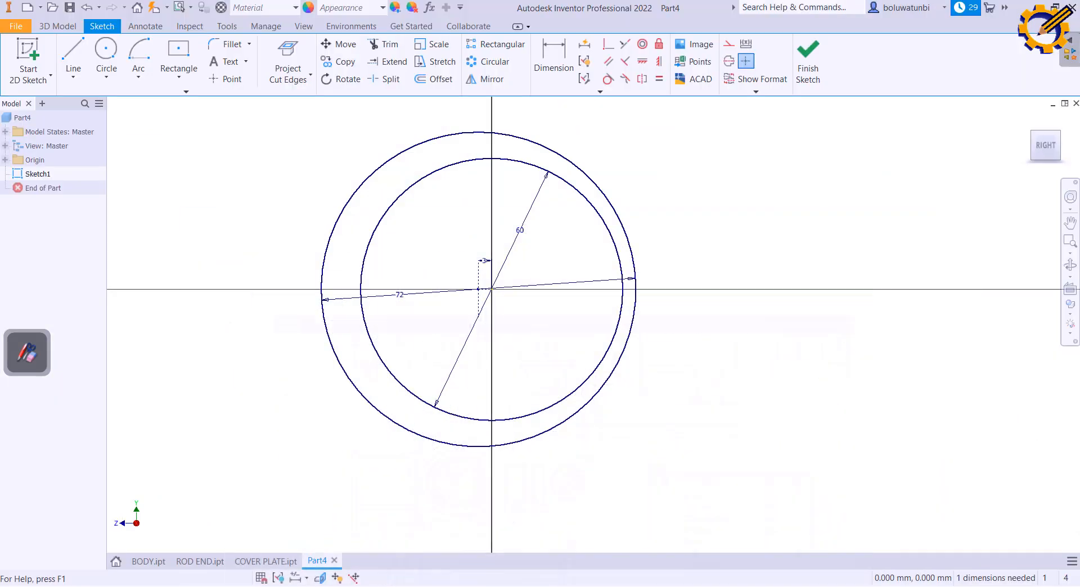
click(107, 53)
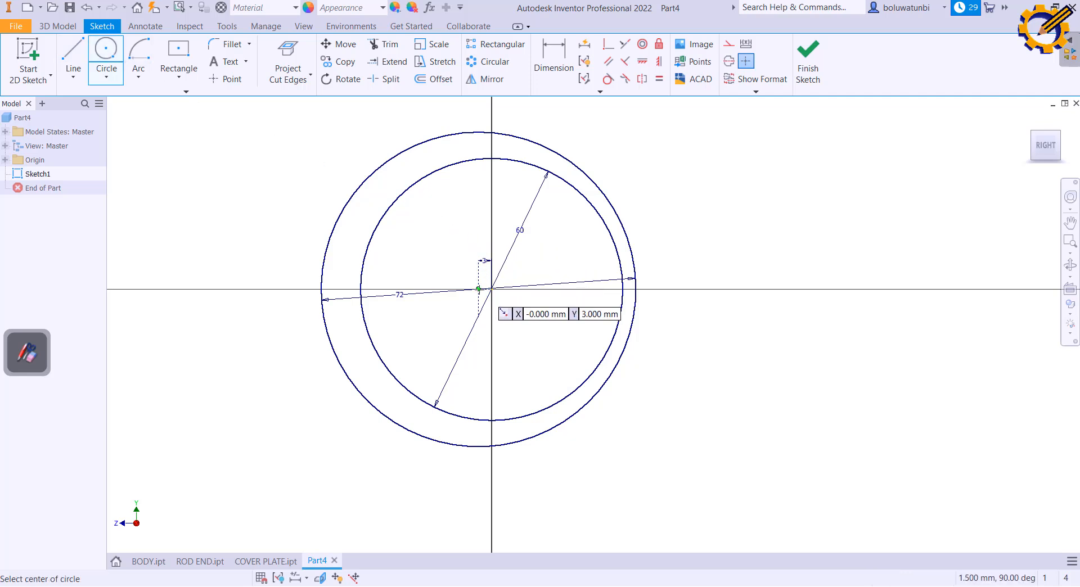
click(478, 288)
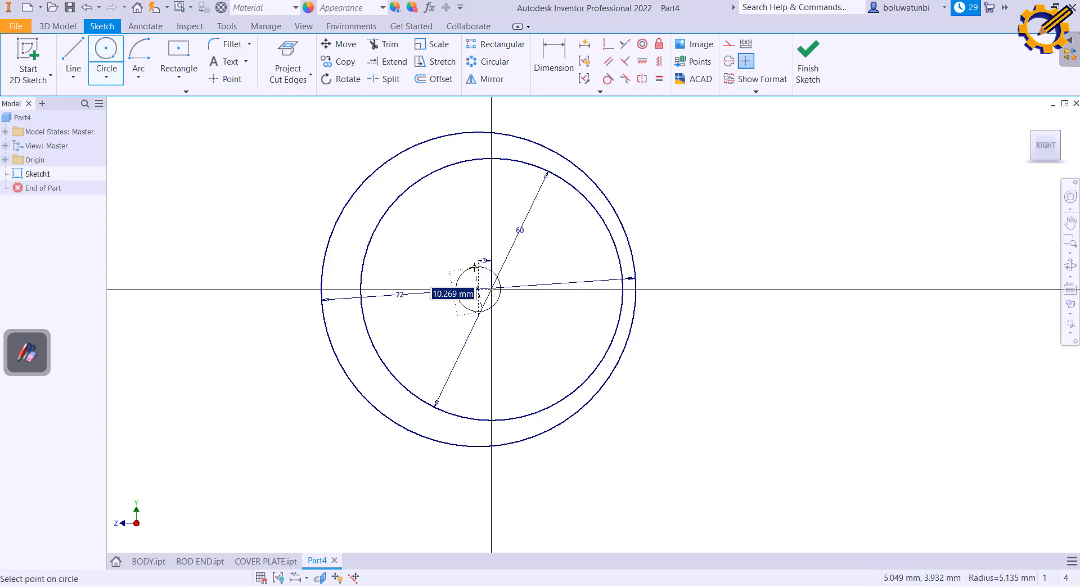
text(84)
key(Return)
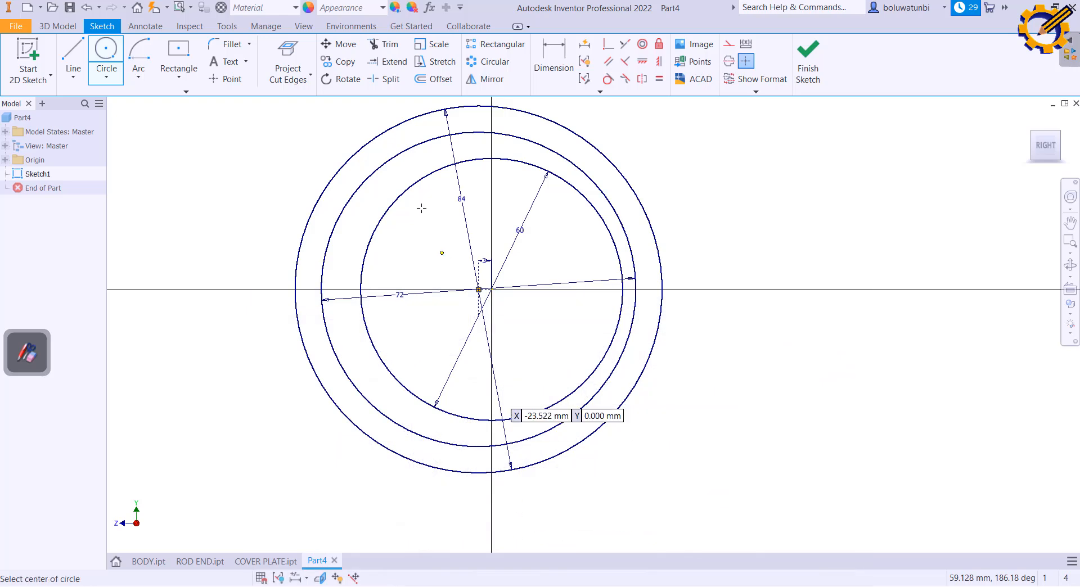
Draw a three-sided outline from the 84 mm circle's top to its bottom point, extending about 77 mm right with an 84 mm vertical side
click(76, 51)
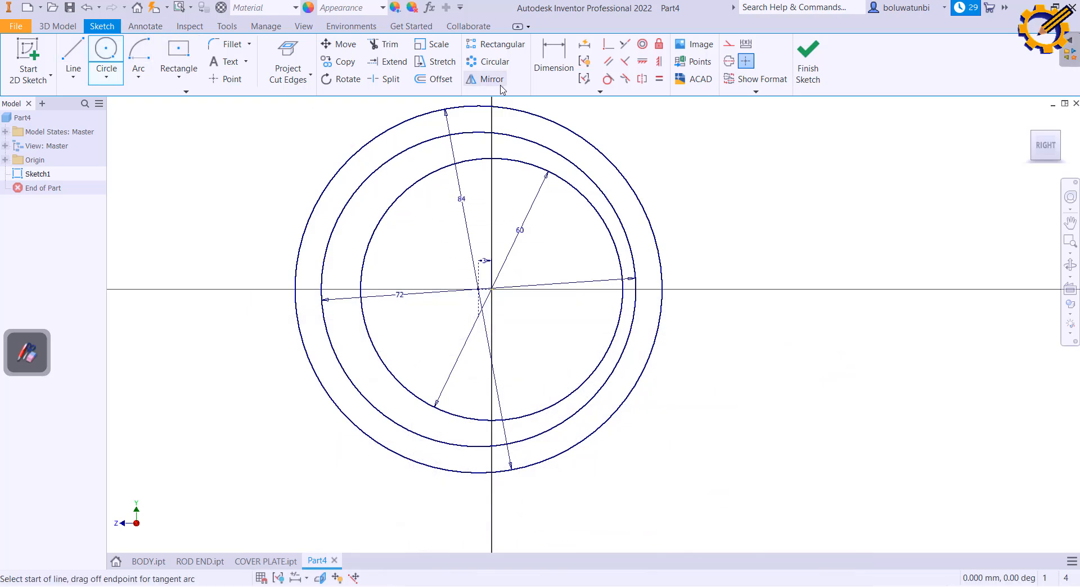
click(479, 105)
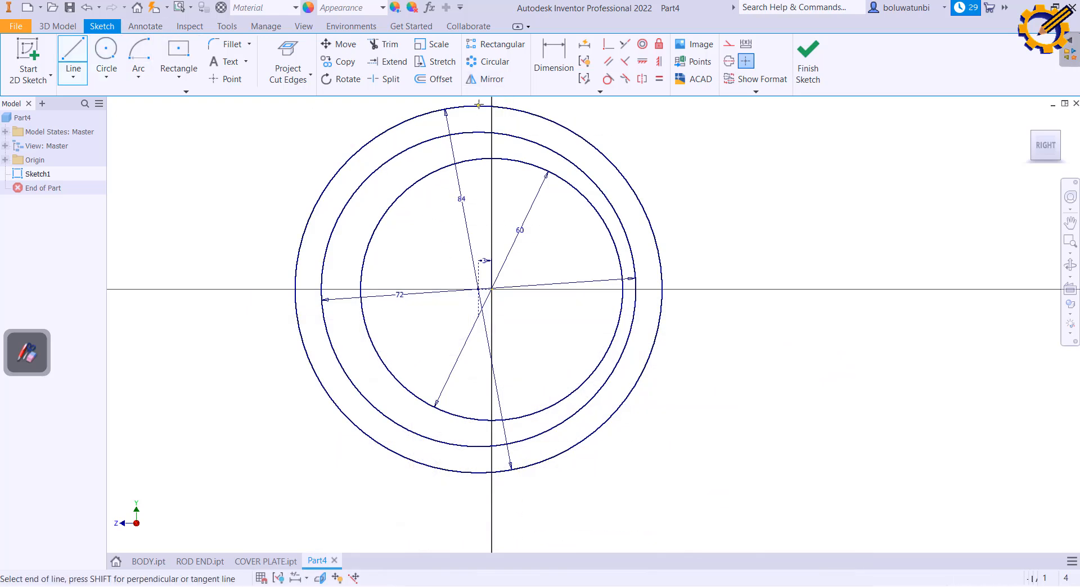
click(815, 105)
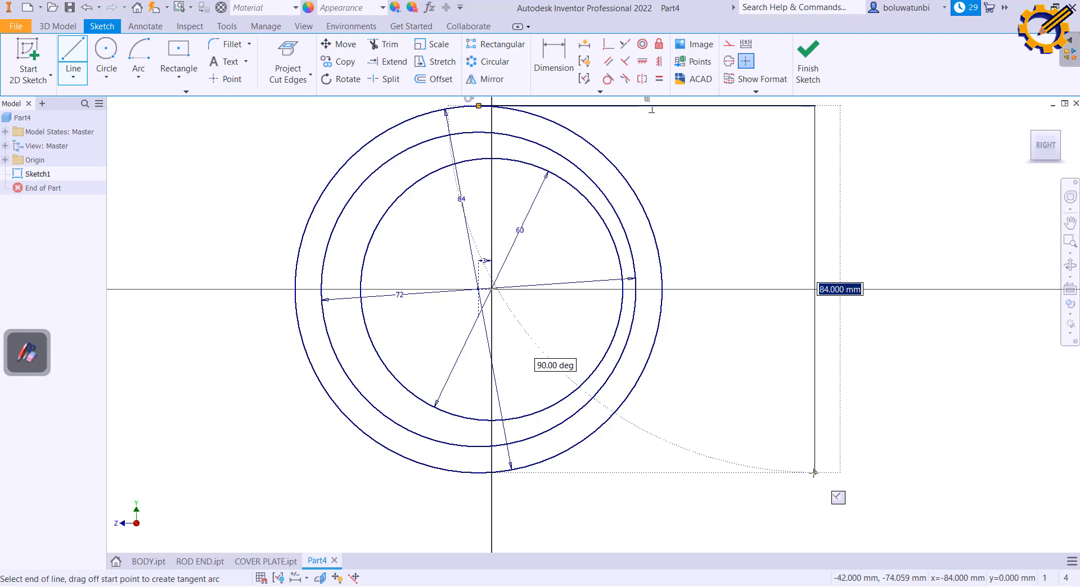
click(815, 473)
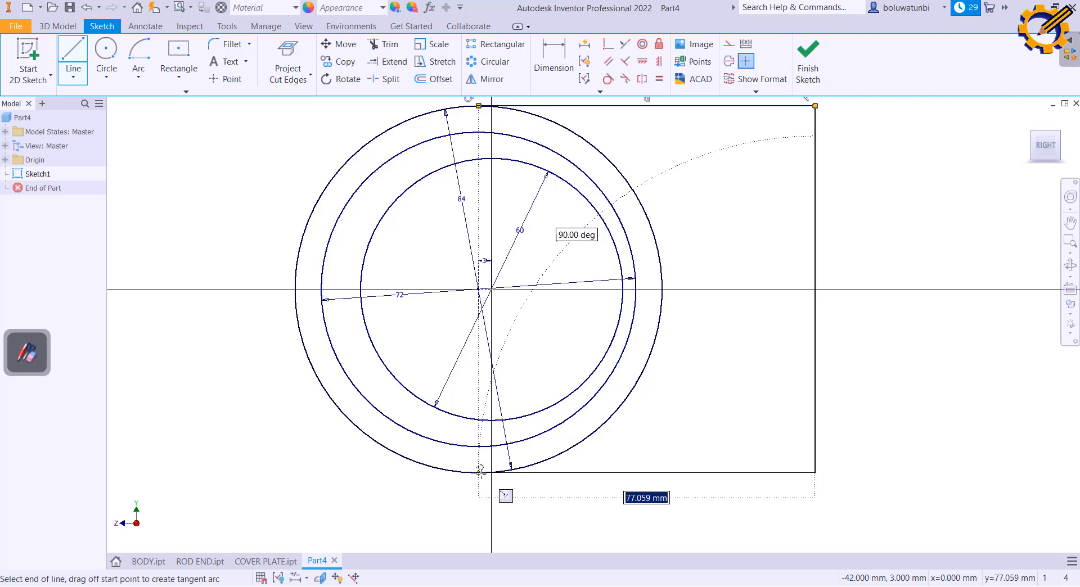
click(480, 471)
scroll(675, 332, down, 2)
mouse_move(673, 332)
middle_down()
mouse_move(586, 272)
mouse_move(577, 323)
middle_up()
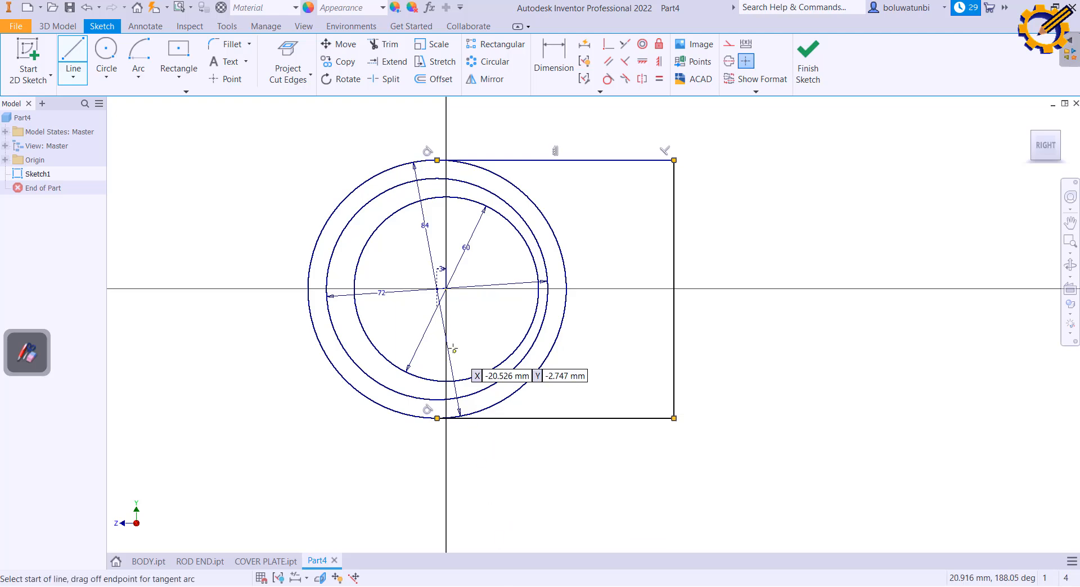
Draw an inner three-sided outline from the 72 mm circle's top to its bottom, extending about 69 mm right with a 72 mm vertical side
key(alt+Tab)
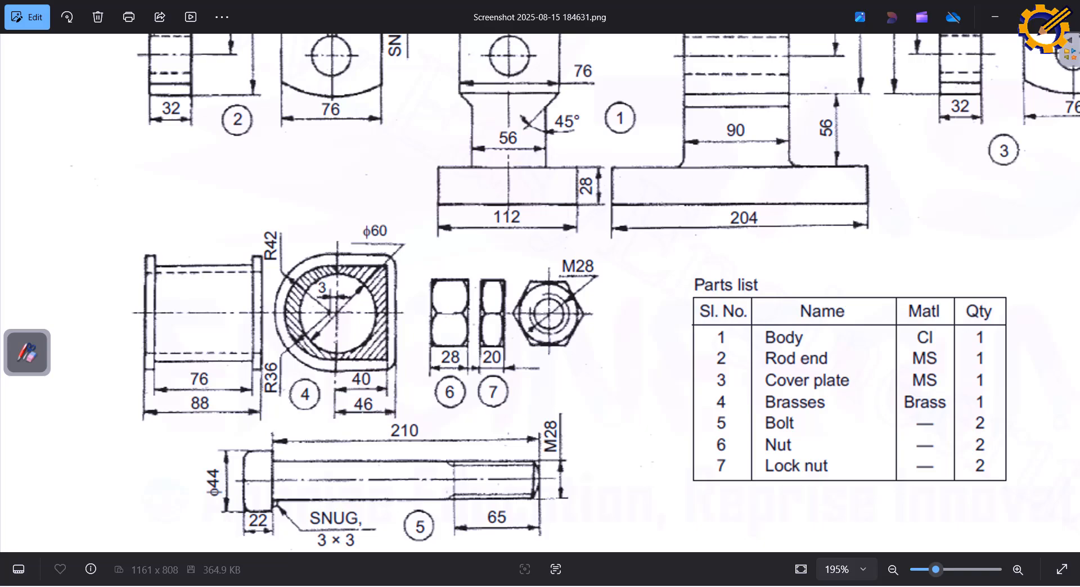
key(alt+Tab)
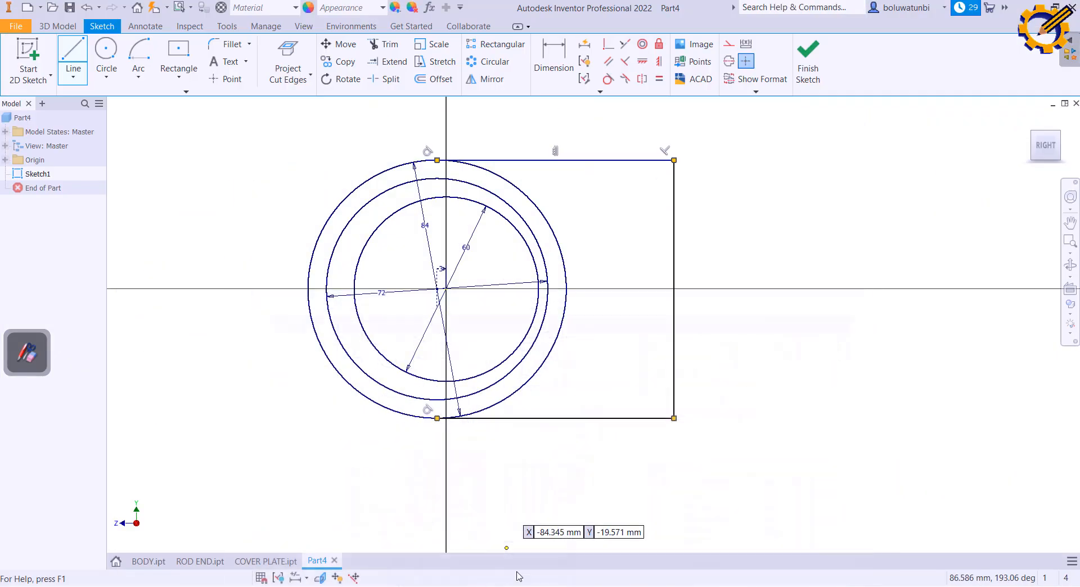
click(436, 178)
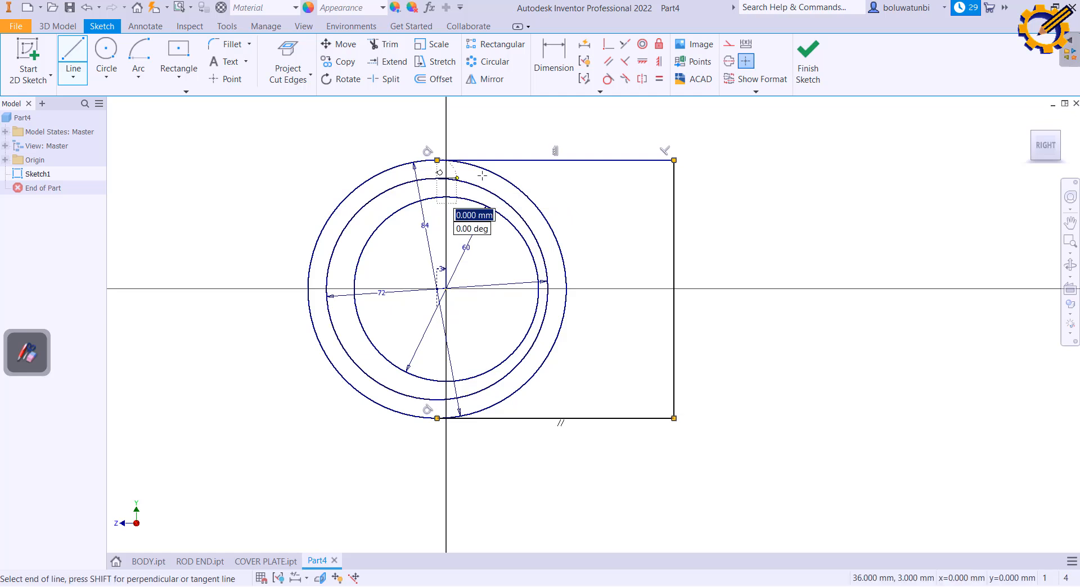
click(648, 179)
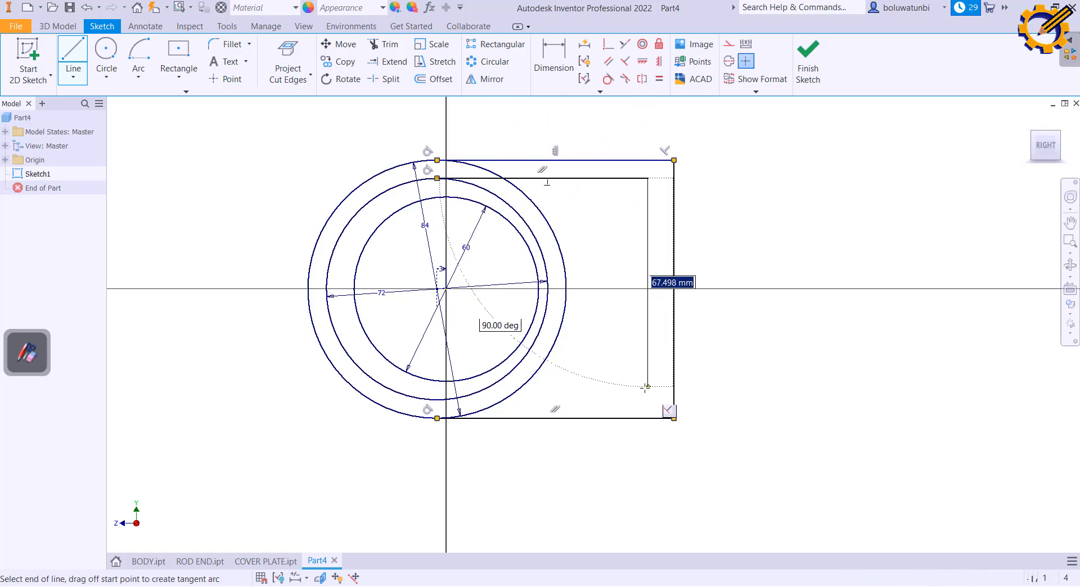
text(72)
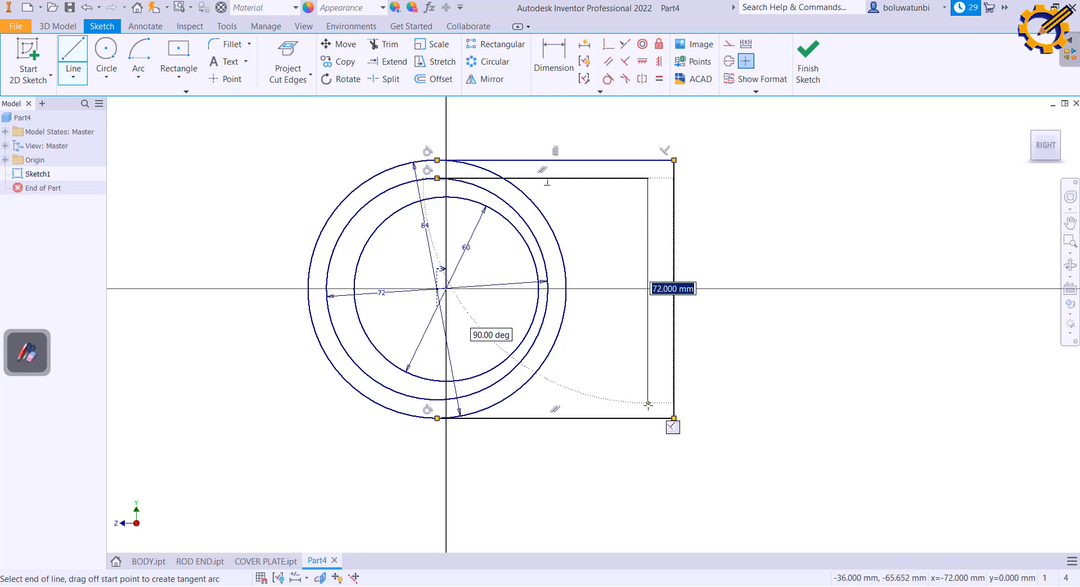
key(Return)
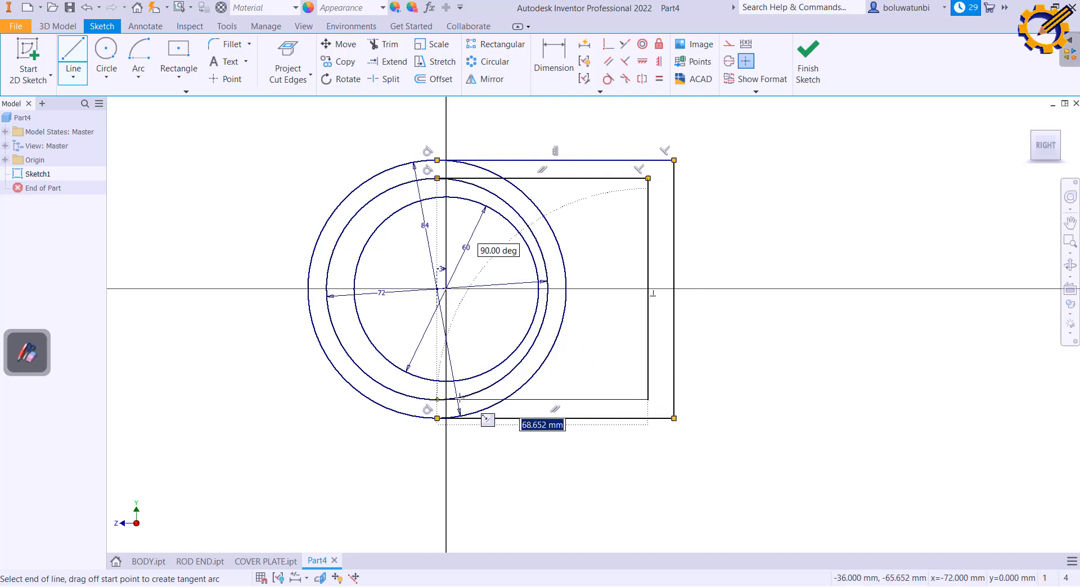
click(438, 399)
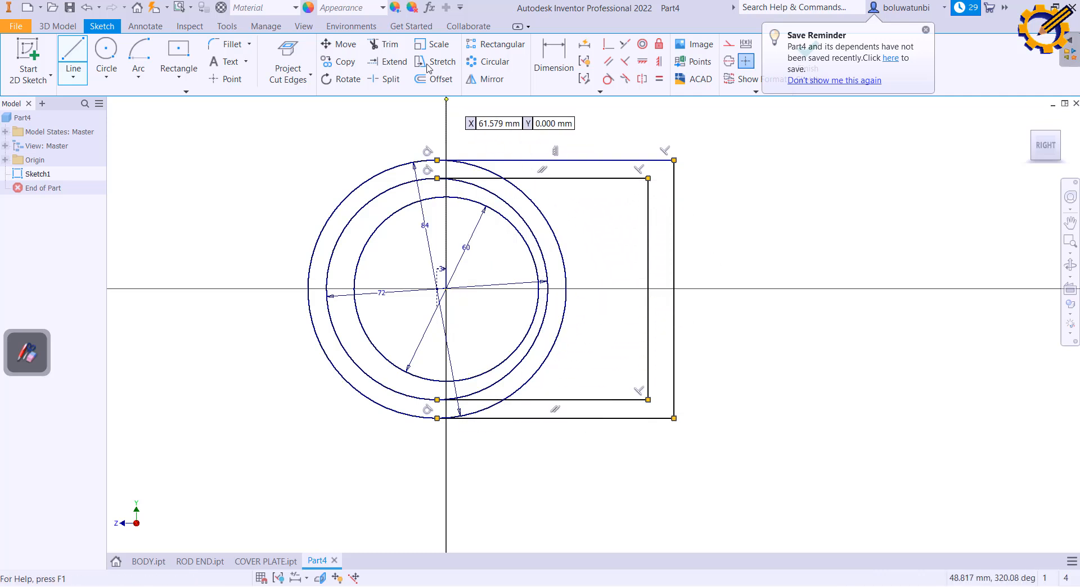
Trim away the right-hand arcs of the 84 mm and 72 mm circles inside the straight-sided outlines
click(384, 44)
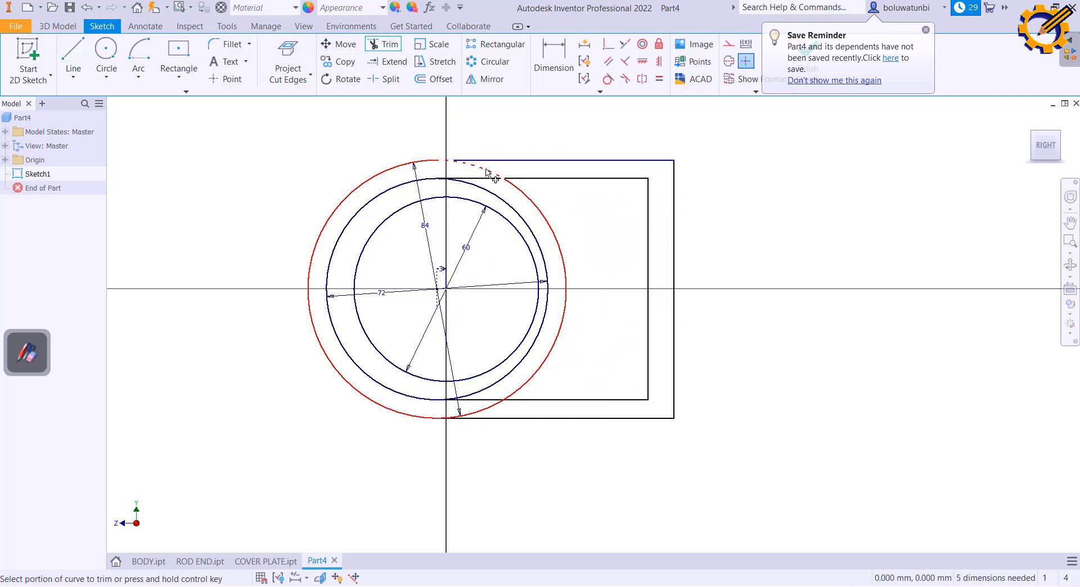
click(516, 191)
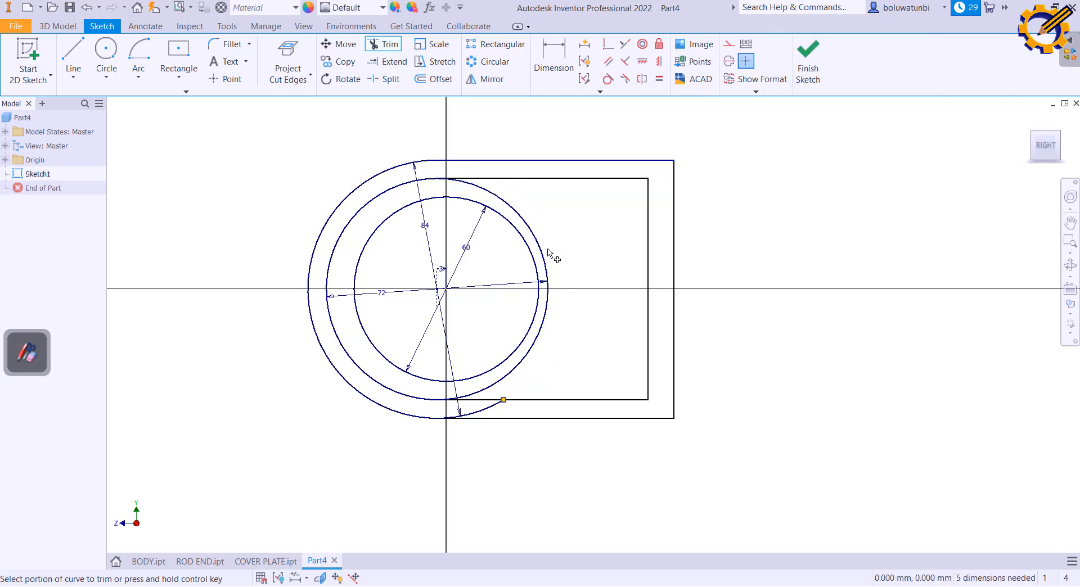
click(487, 415)
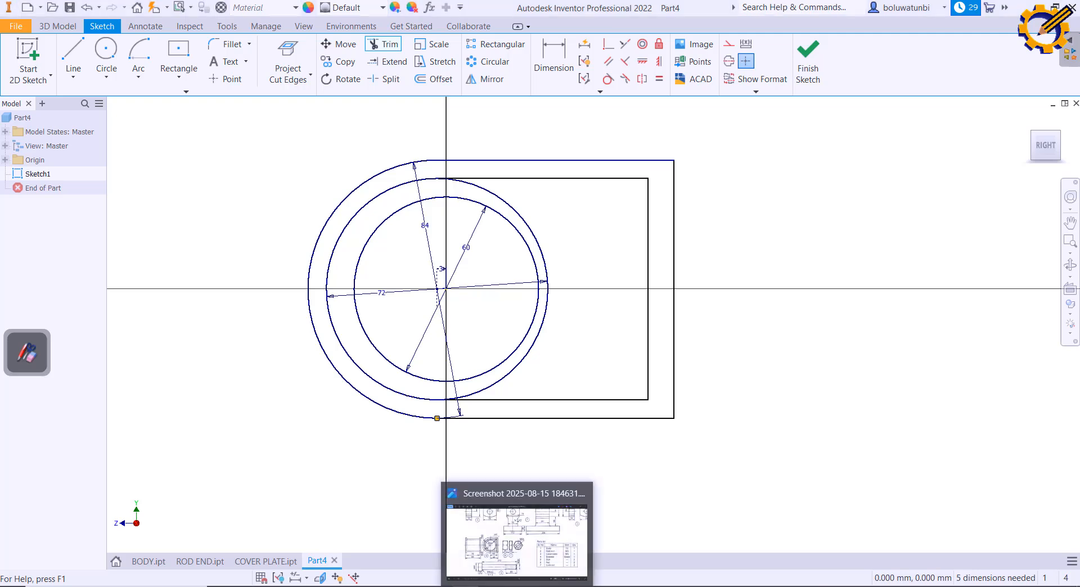
click(516, 586)
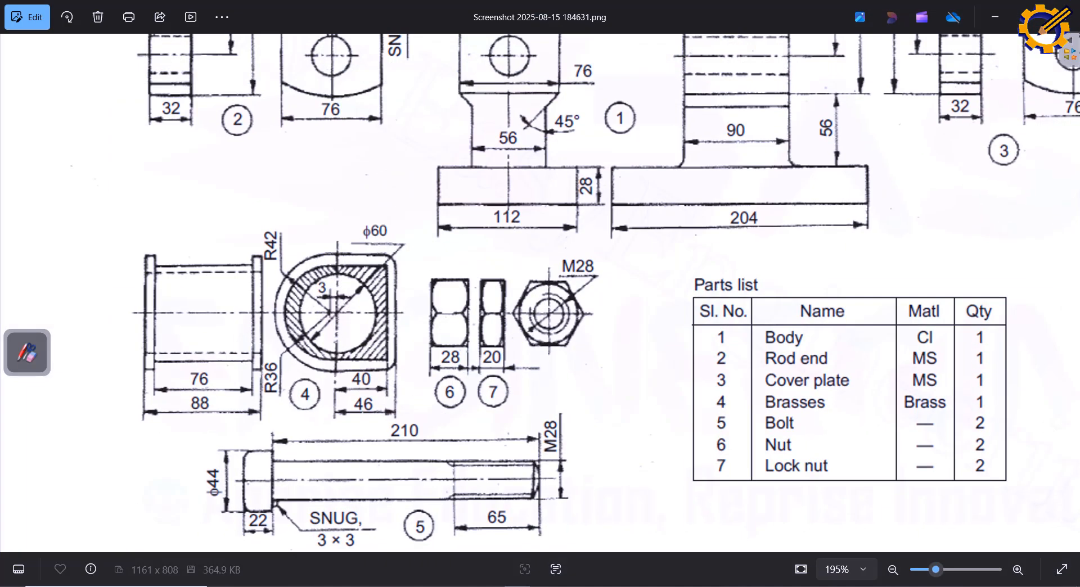
click(516, 586)
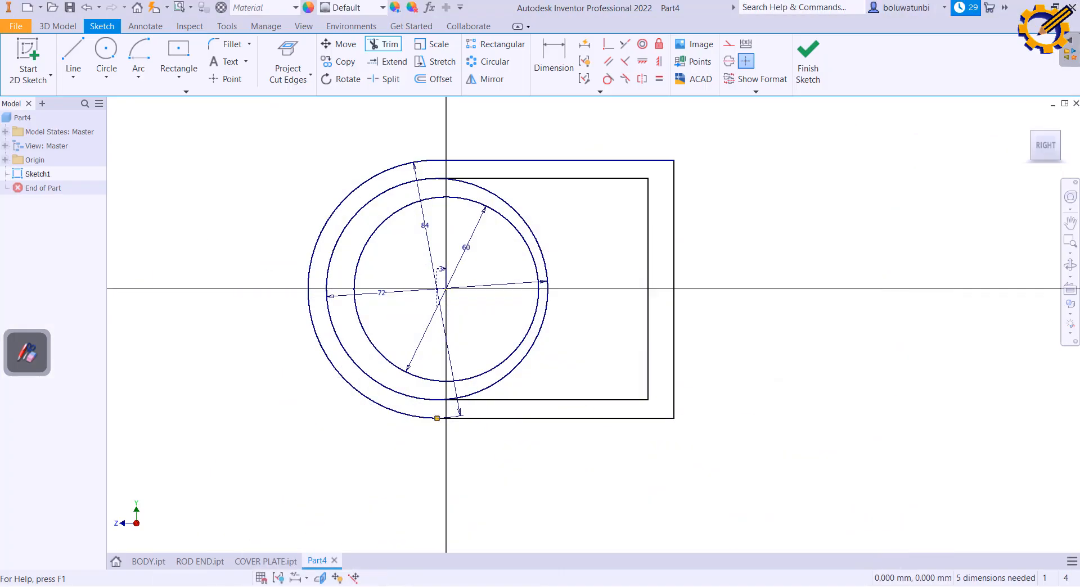
click(531, 225)
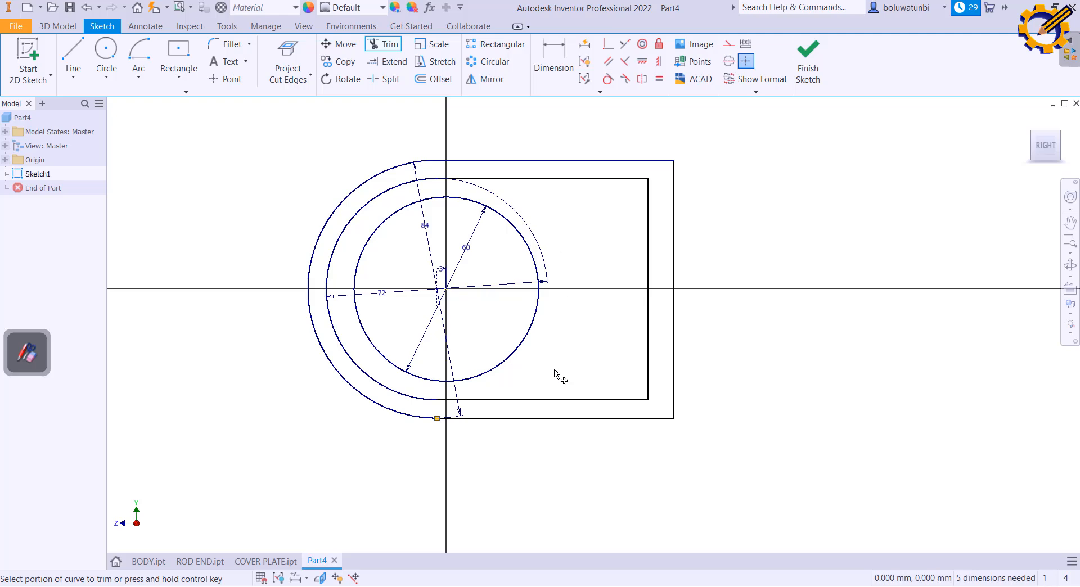
Check the reference drawing and dimension the inner outline's vertical side at 40 mm from the origin
click(516, 586)
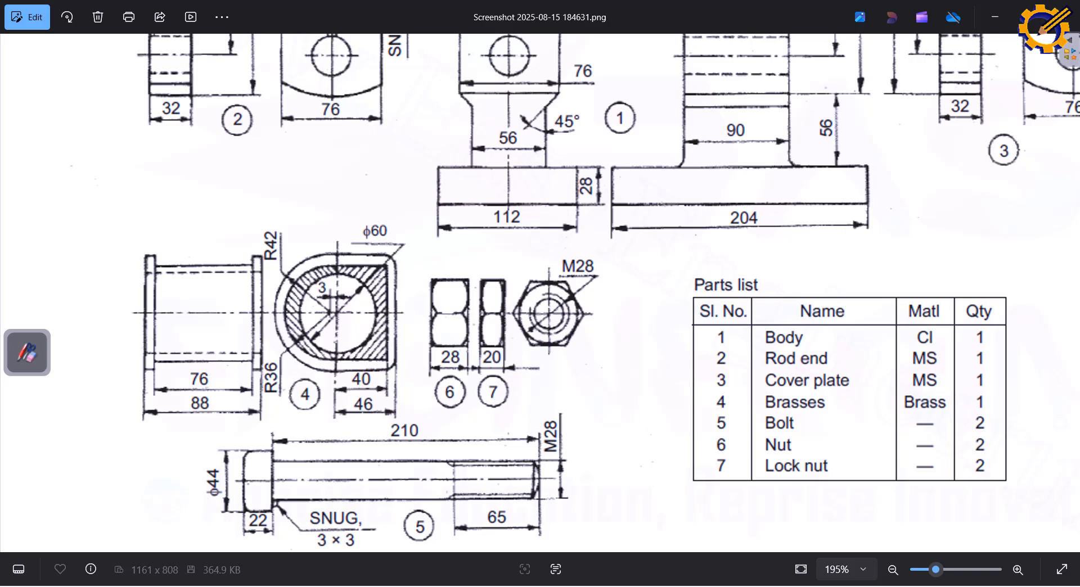
key(alt+Tab)
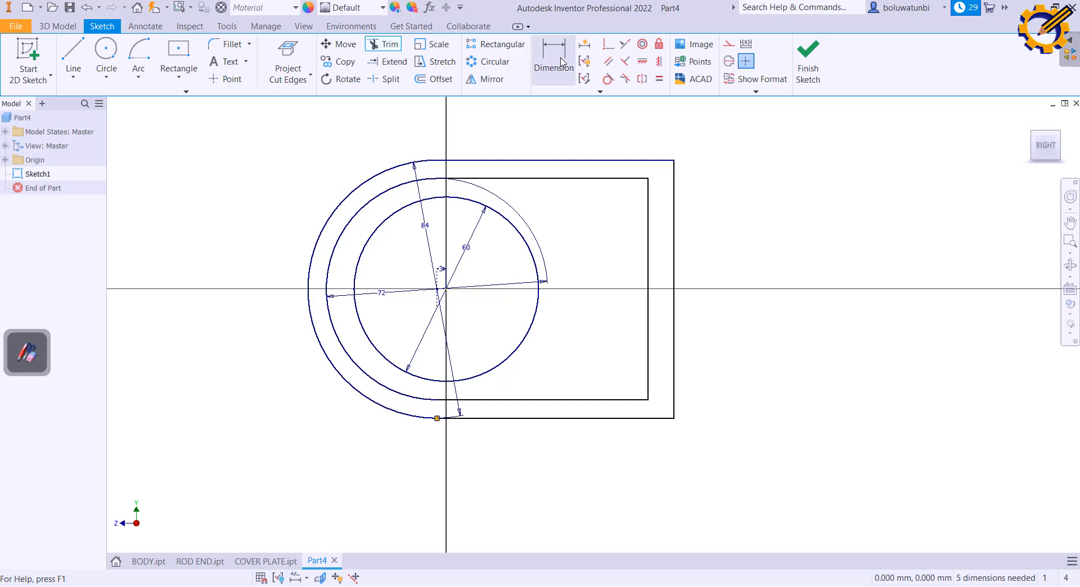
click(535, 73)
click(651, 296)
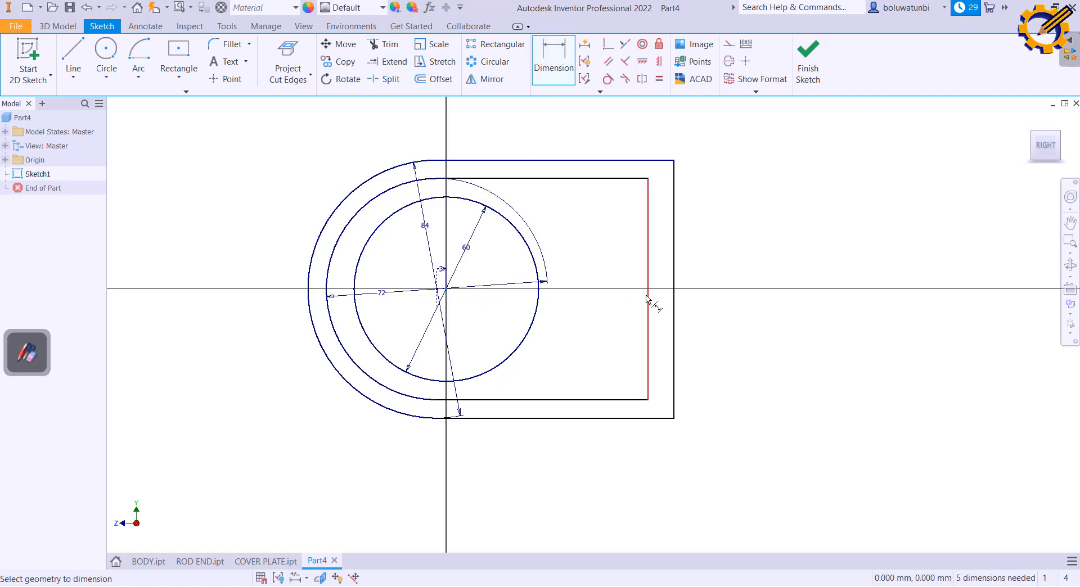
click(622, 340)
text(74)
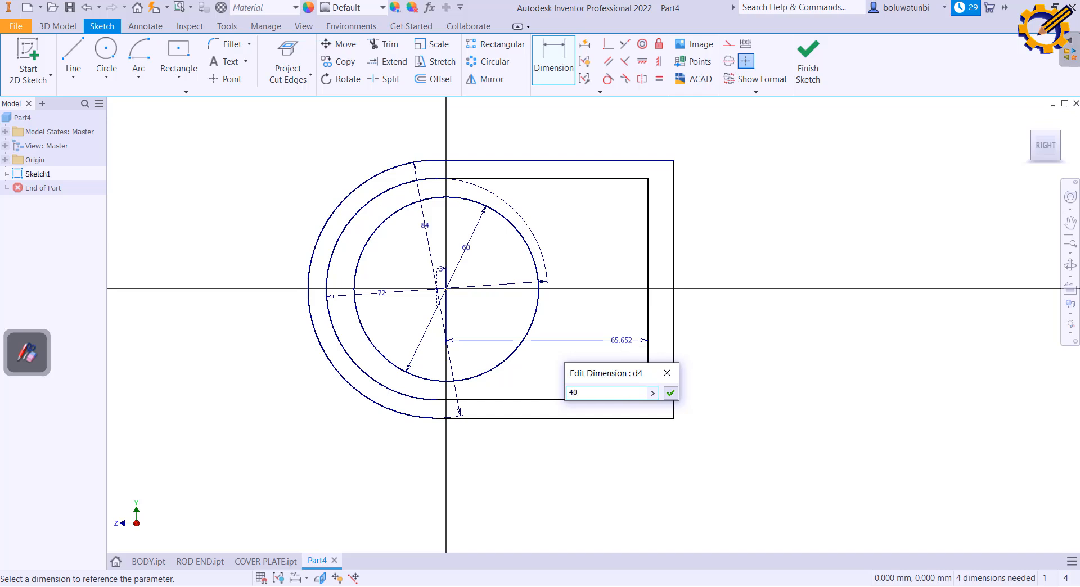
key(Return)
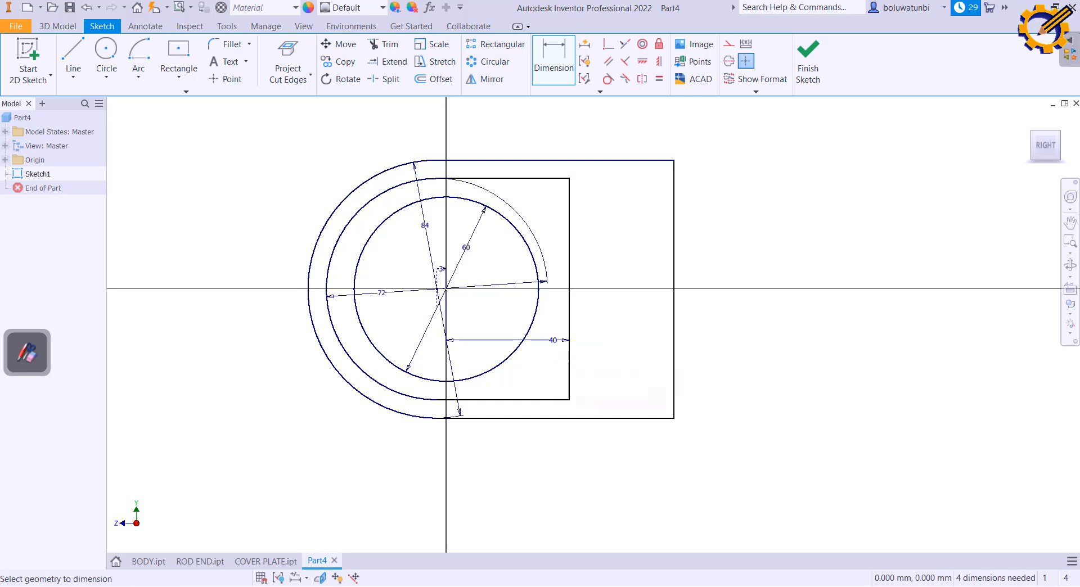
Dimension the outer outline's vertical side at 46 mm from the origin
click(447, 290)
click(674, 291)
click(611, 285)
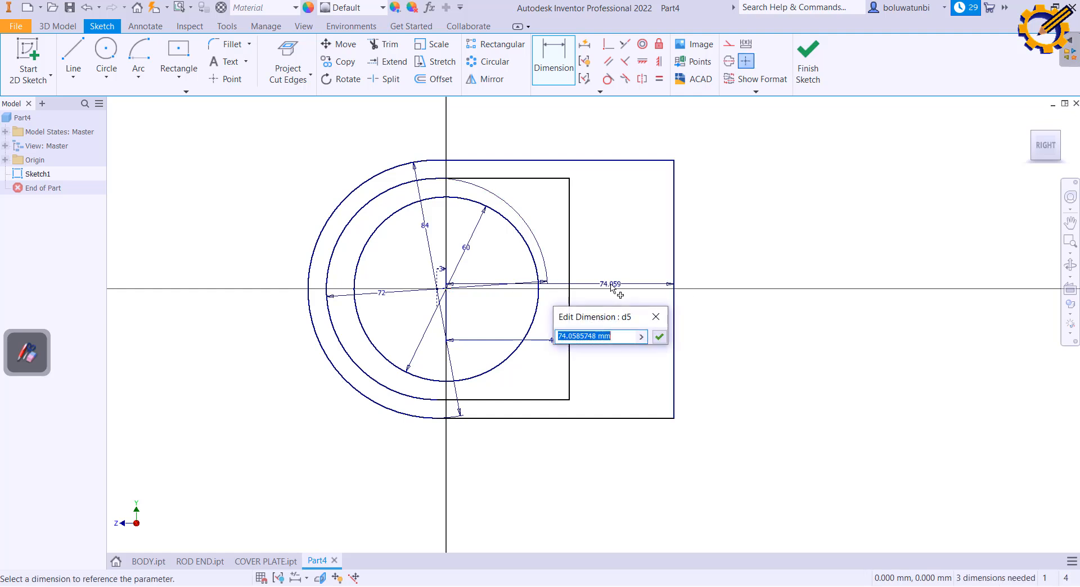
text(46)
key(Return)
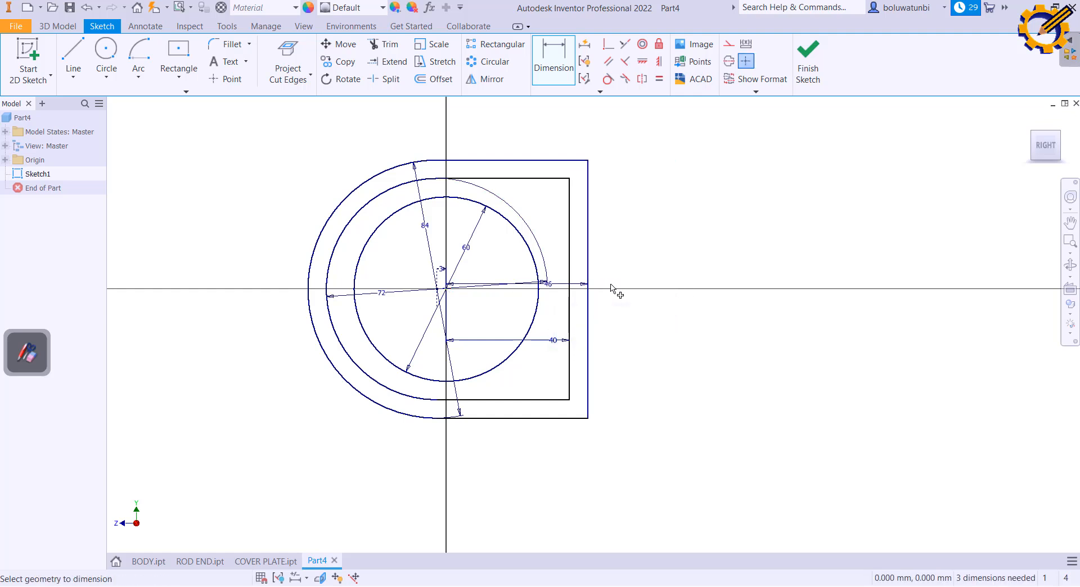
key(Escape)
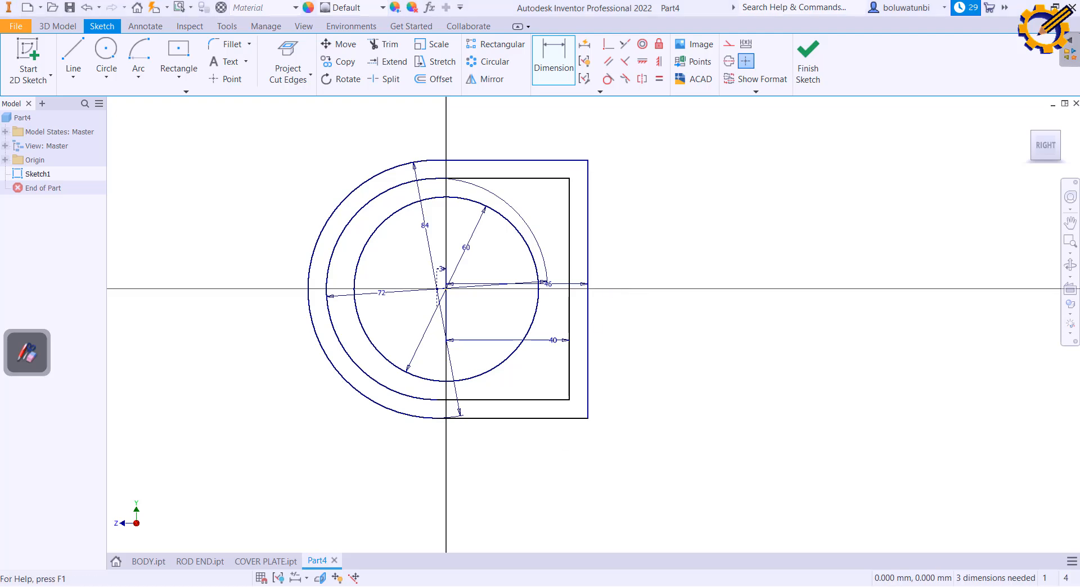
Finish the brasses' profile sketch and consult the reference drawing for the part's length dimensions
key(alt+Tab)
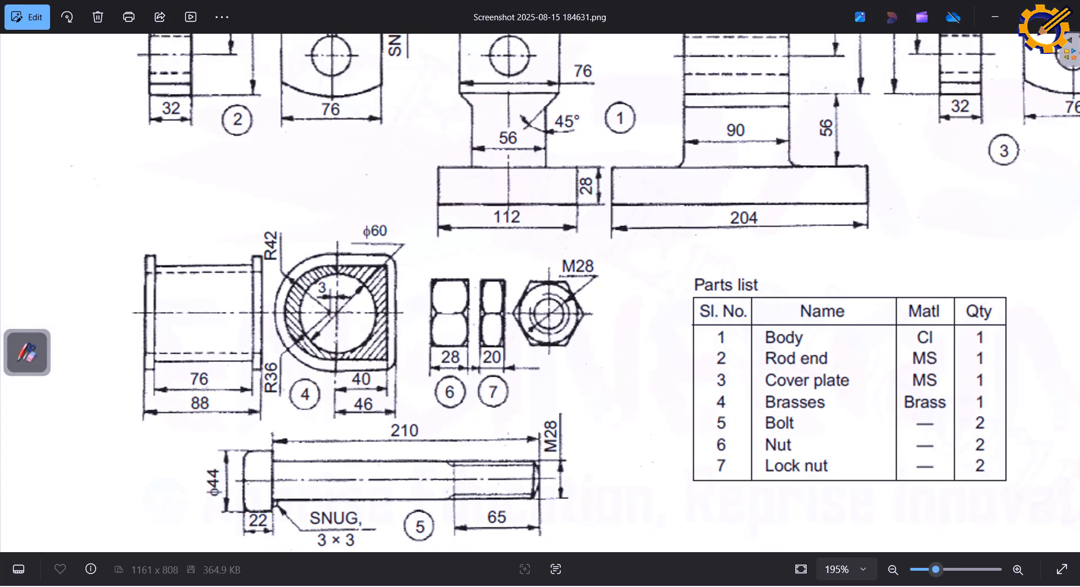
key(alt+Tab)
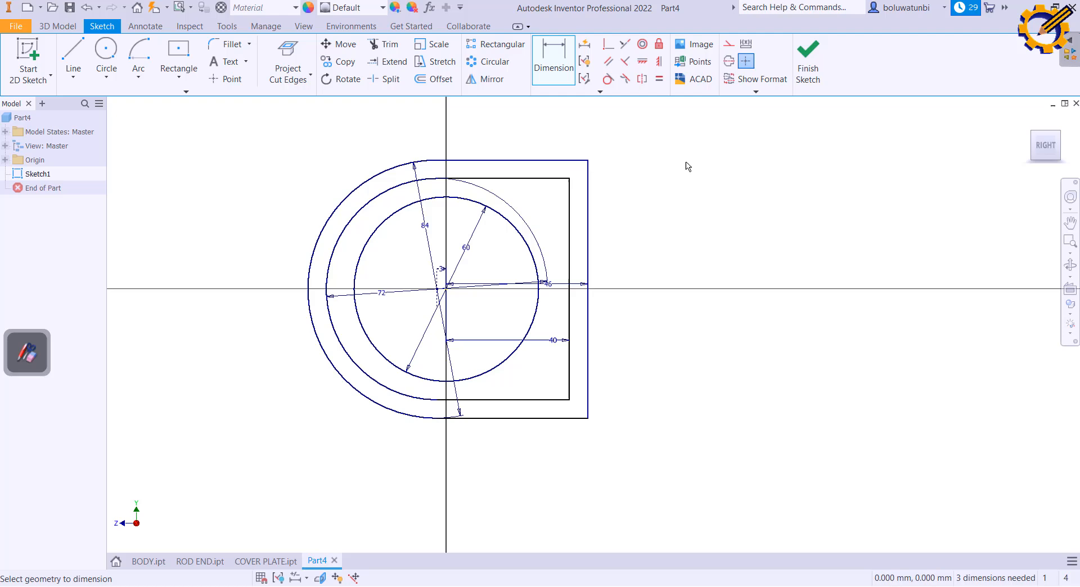
click(808, 62)
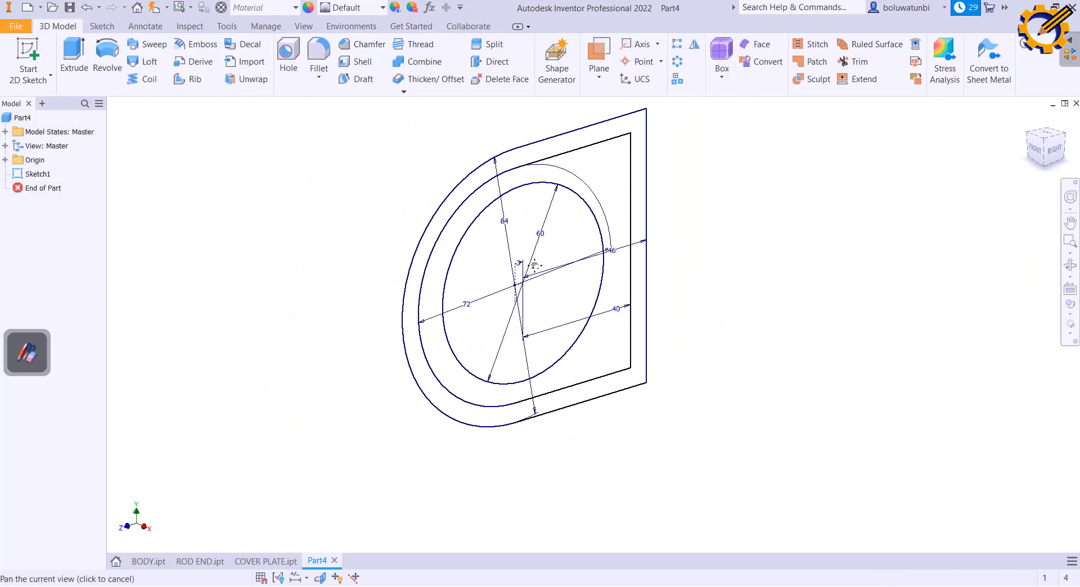
key(alt+Tab)
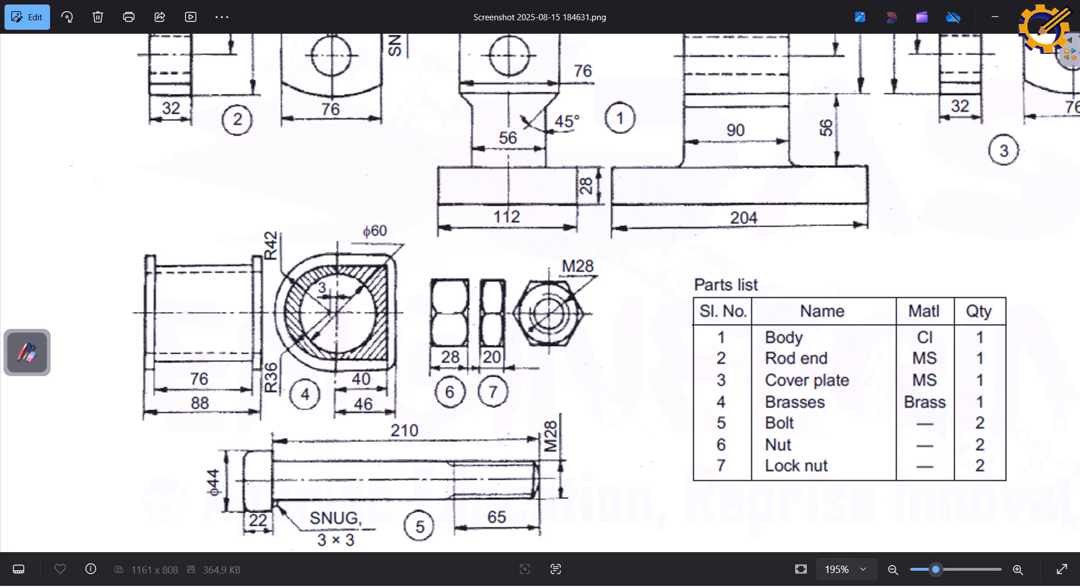
Extrude the two D-shaped profile regions around the bore symmetrically by 88 mm, keeping the Extrude command open for another feature
click(995, 17)
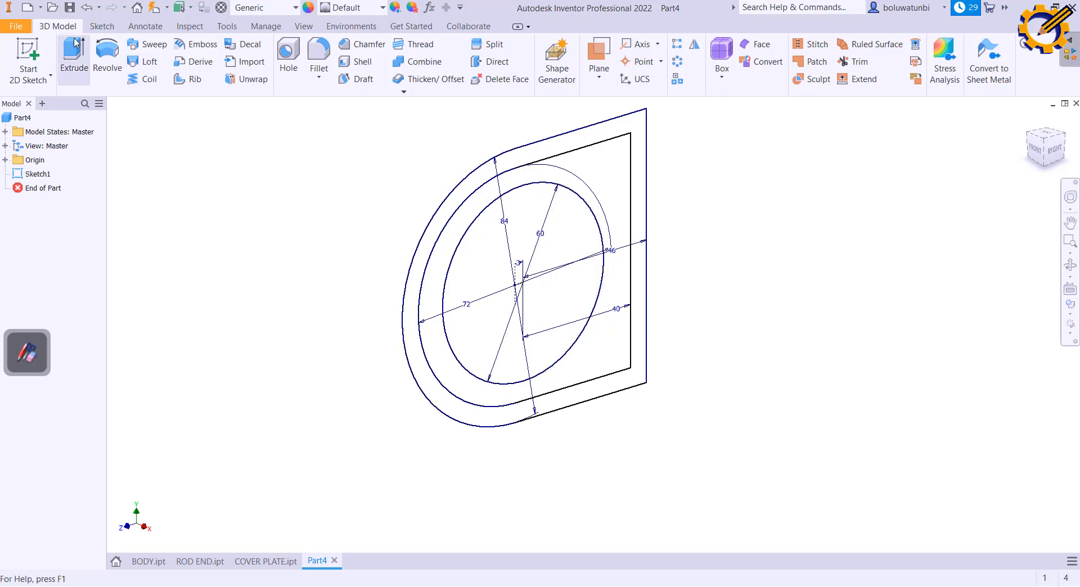
click(74, 56)
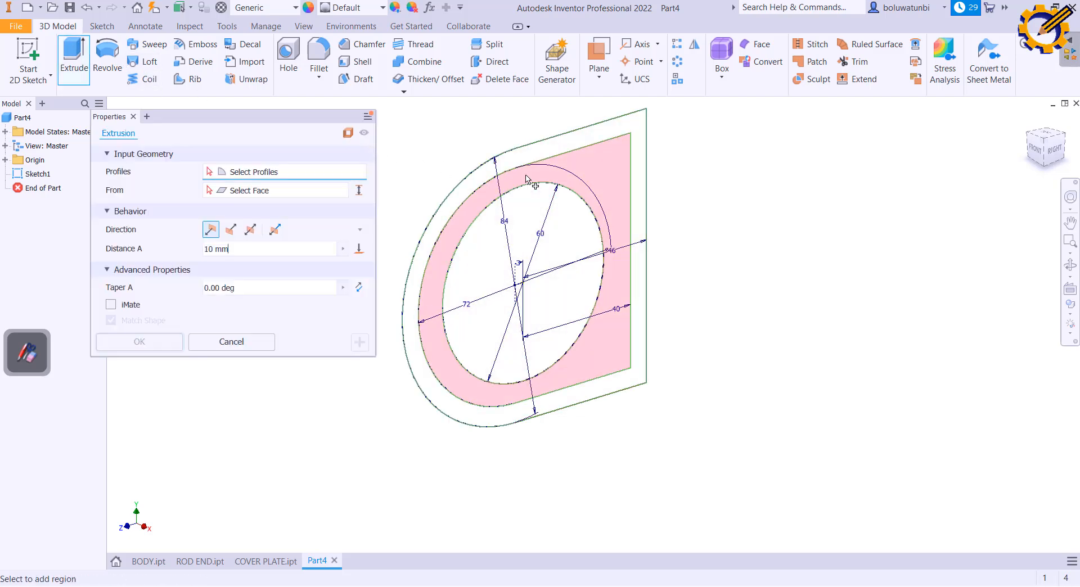
click(527, 179)
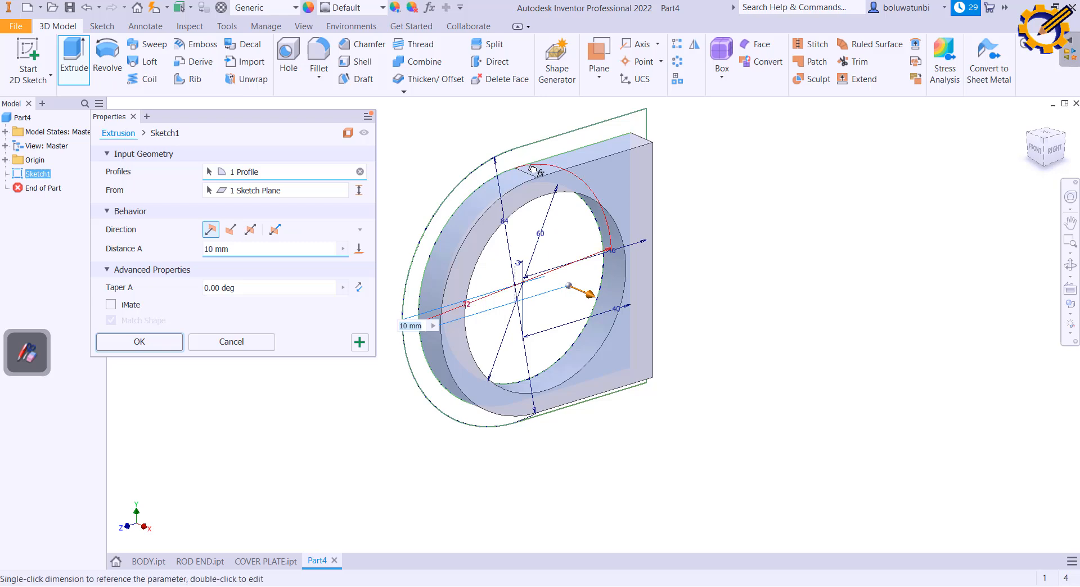
click(531, 158)
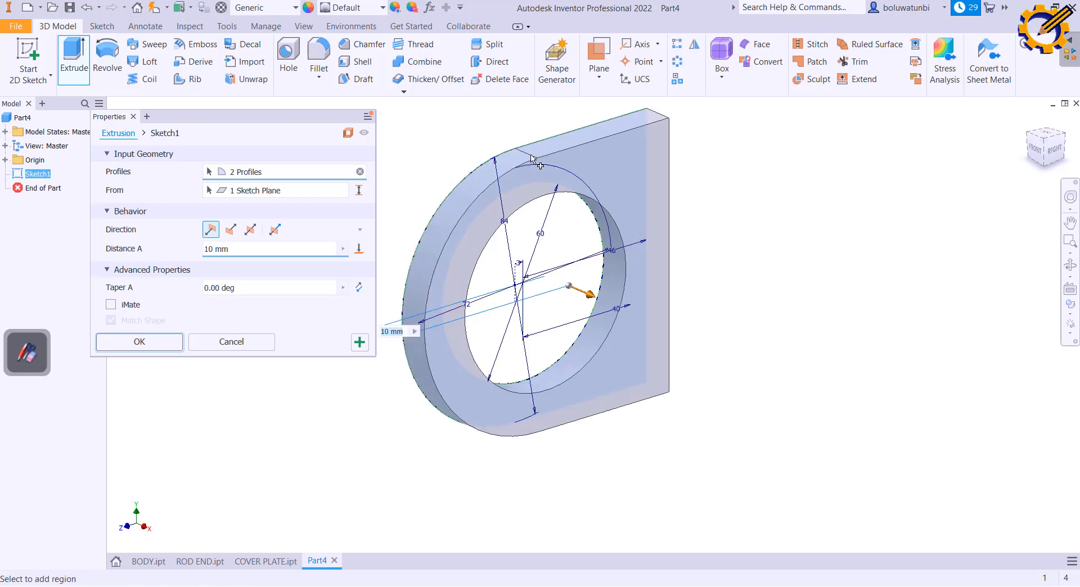
text(88)
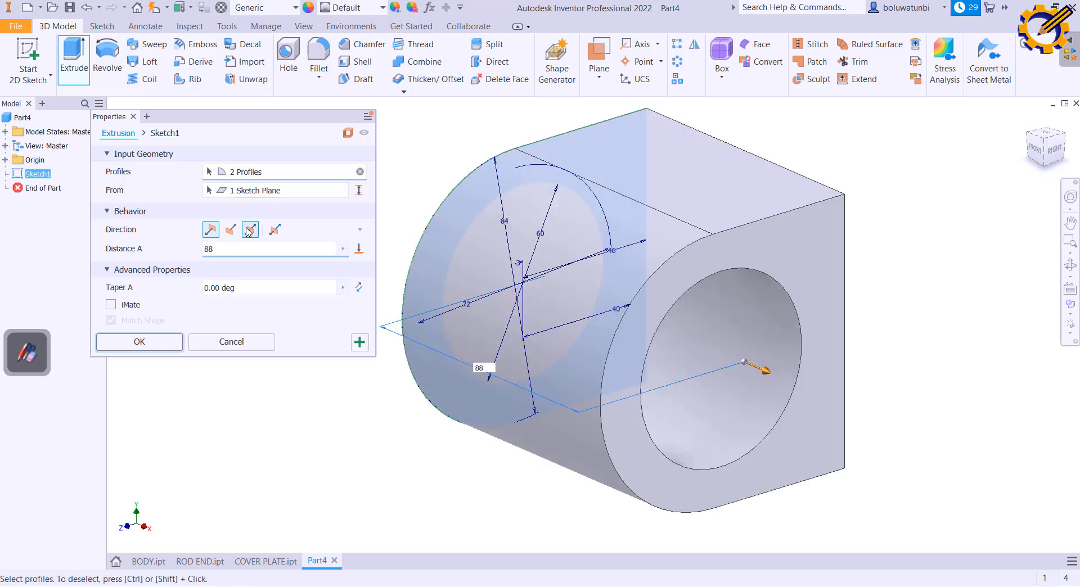
click(249, 230)
scroll(540, 378, down, 3)
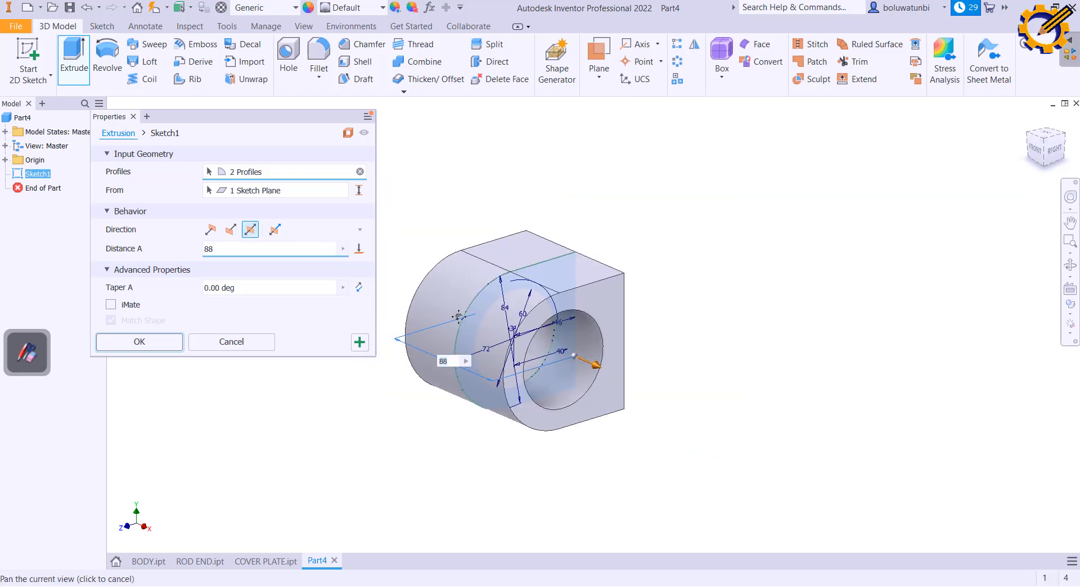
click(360, 342)
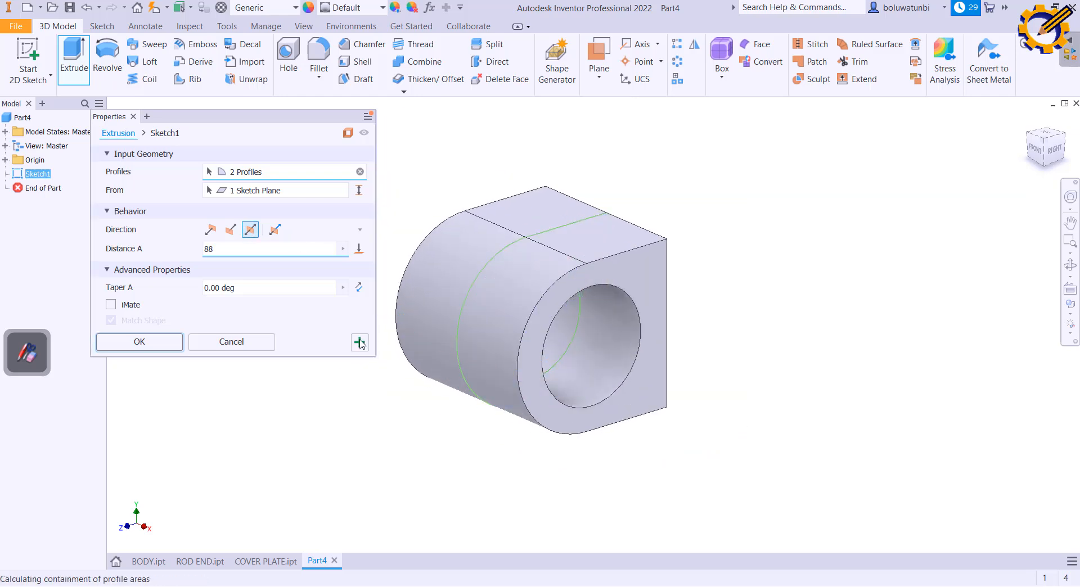
Cut the outer D-shaped band symmetrically by 76 mm, leaving a flange at each end of the brasses
scroll(540, 238, up, 4)
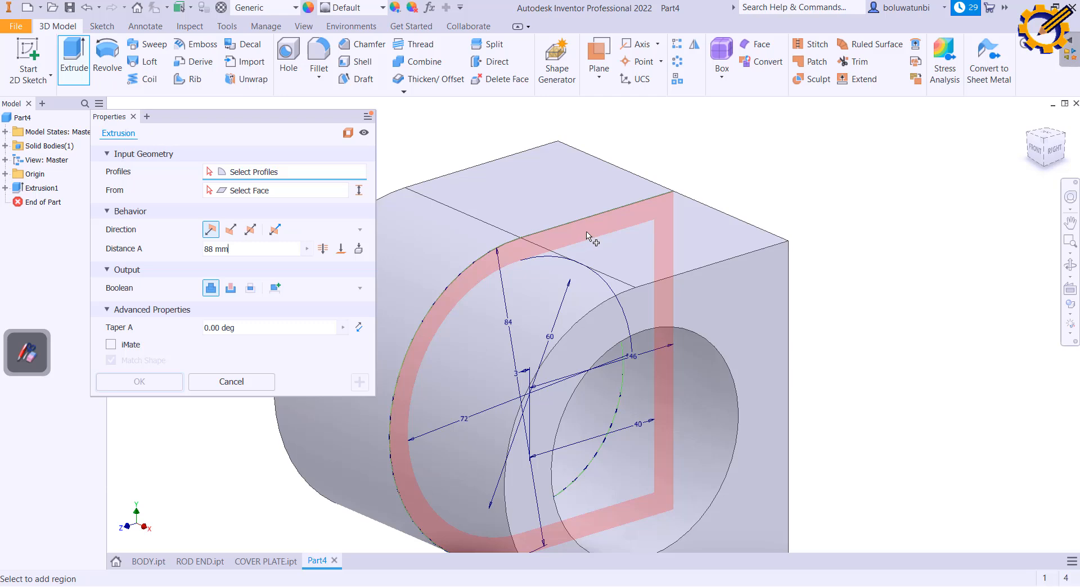
click(587, 236)
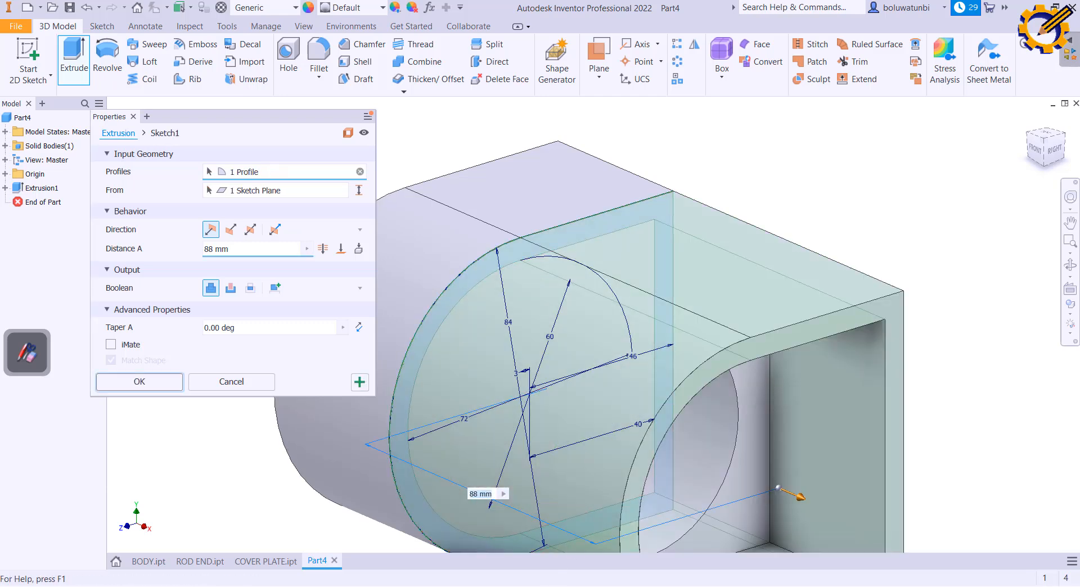
key(alt+Tab)
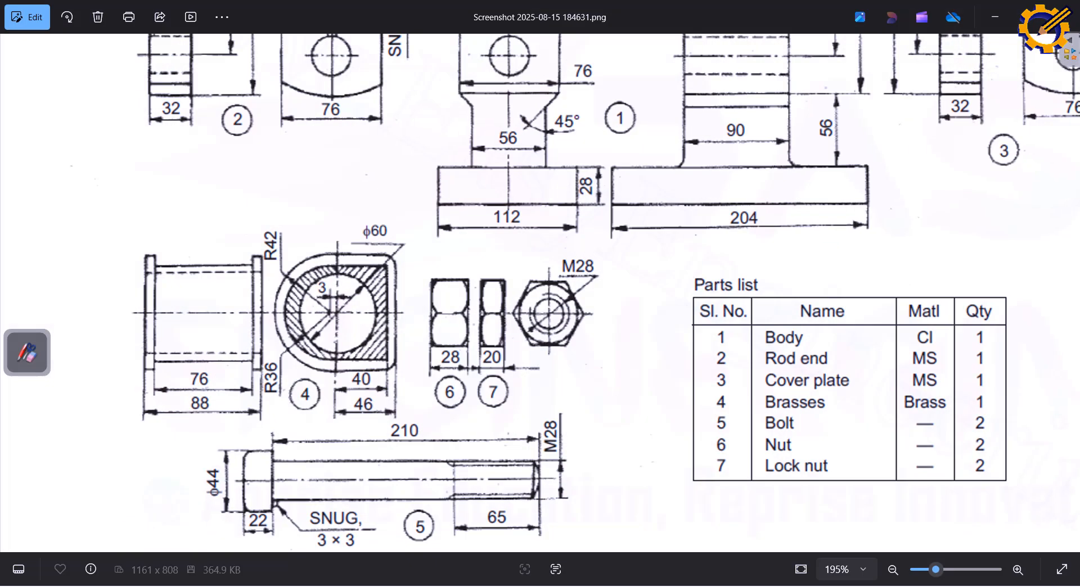
key(alt+Tab)
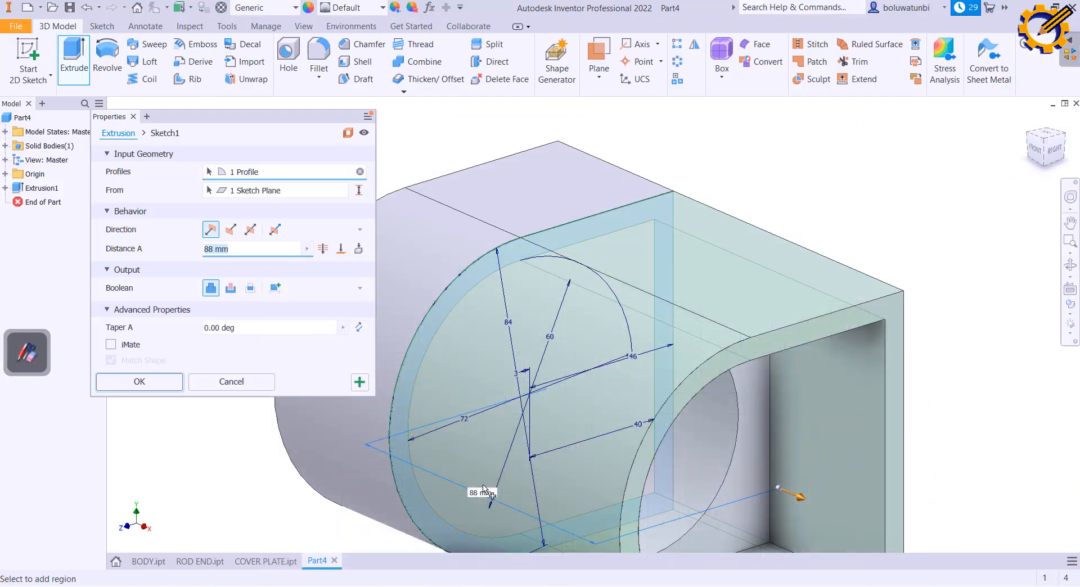
text(76)
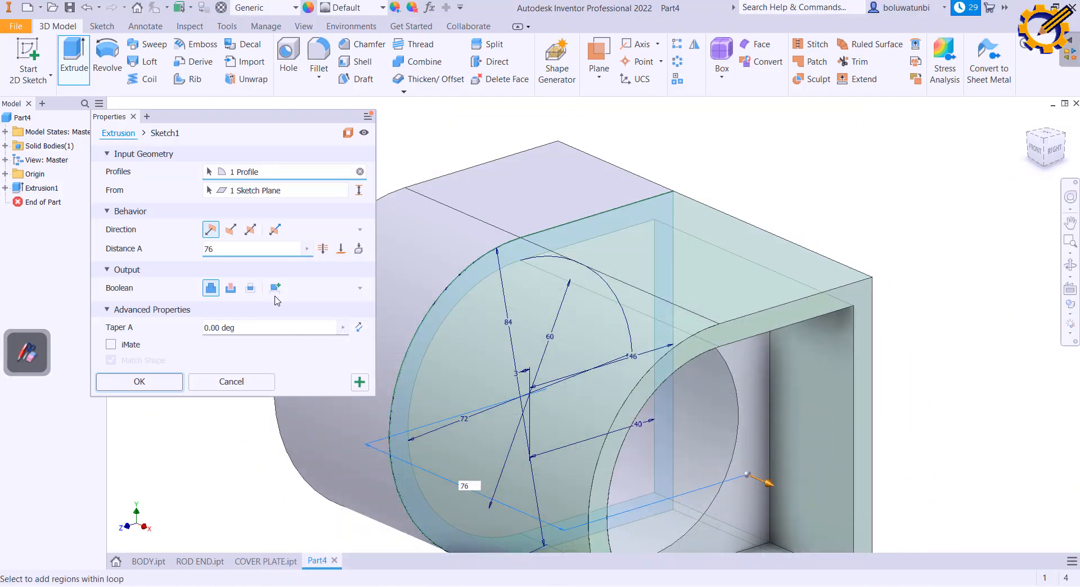
click(249, 230)
click(230, 289)
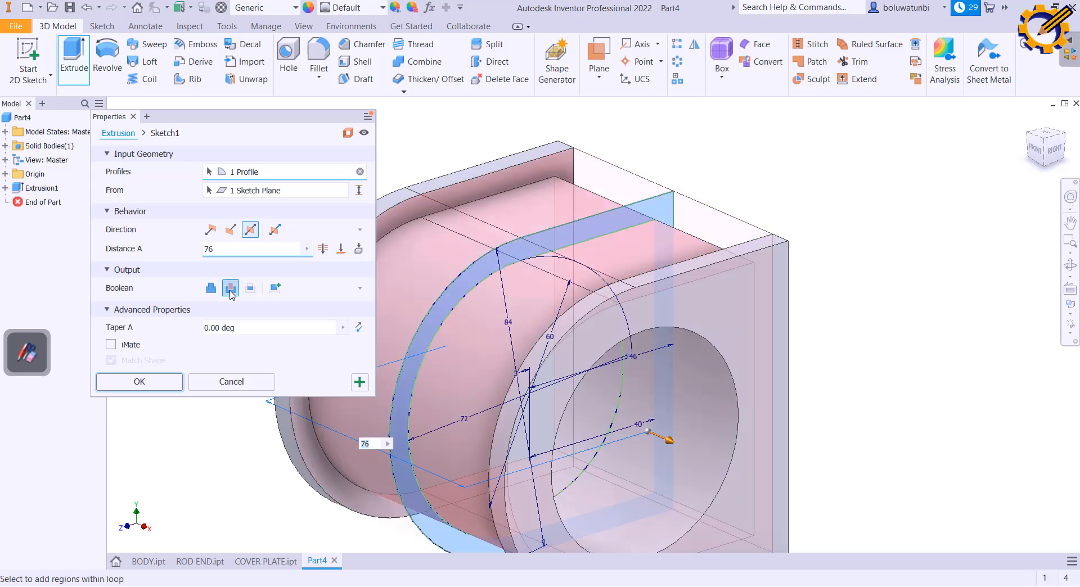
click(139, 382)
Compare the part's side view with the reference drawing and save the part as BRASSES in the CROSS HEAD folder
scroll(523, 337, down, 3)
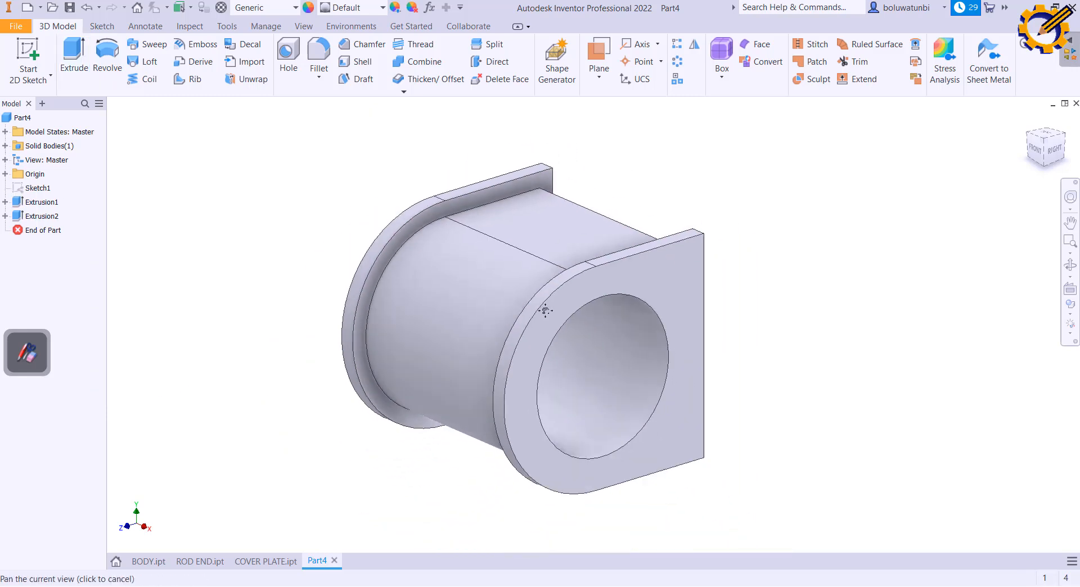
click(1055, 151)
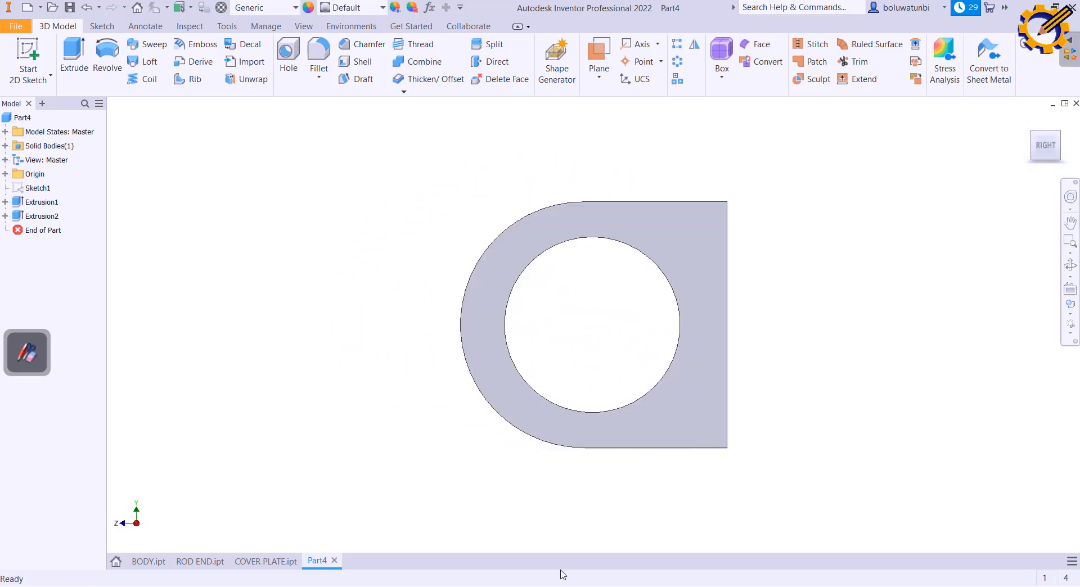
key(alt+Tab)
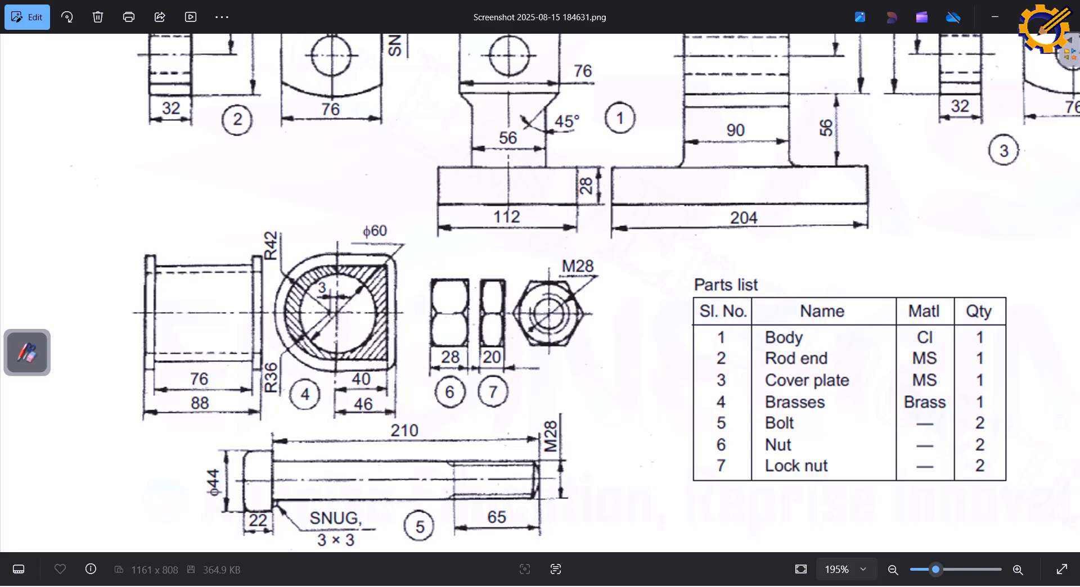
key(alt+Tab)
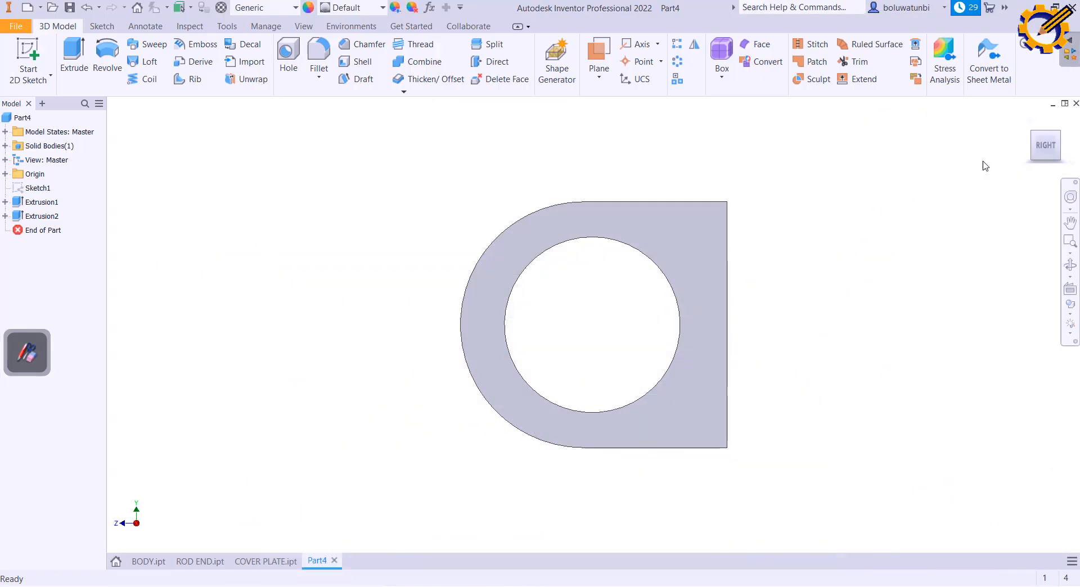
click(1034, 134)
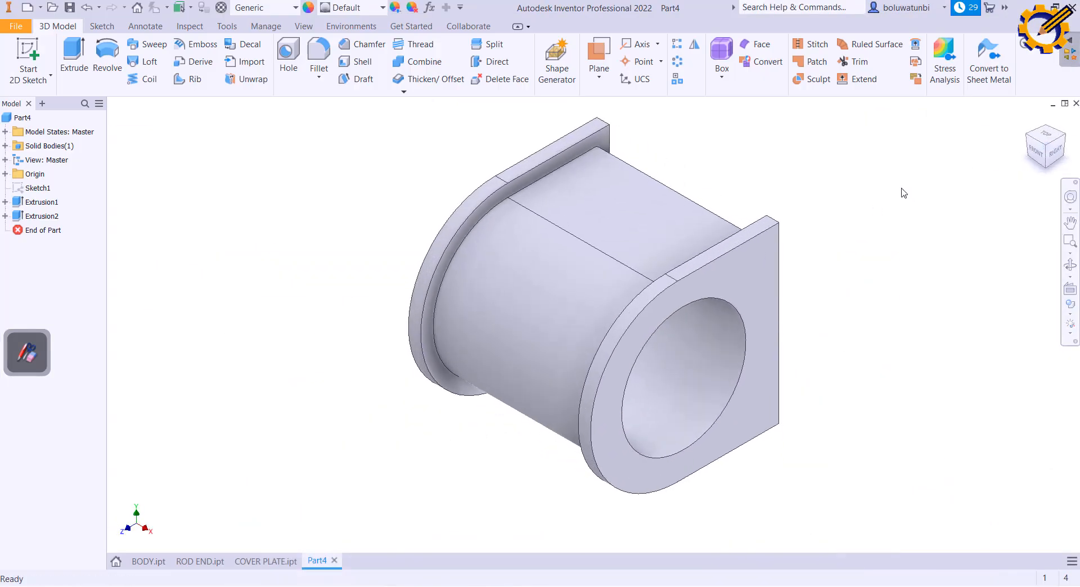
key(ctrl+s)
text(BRASSES)
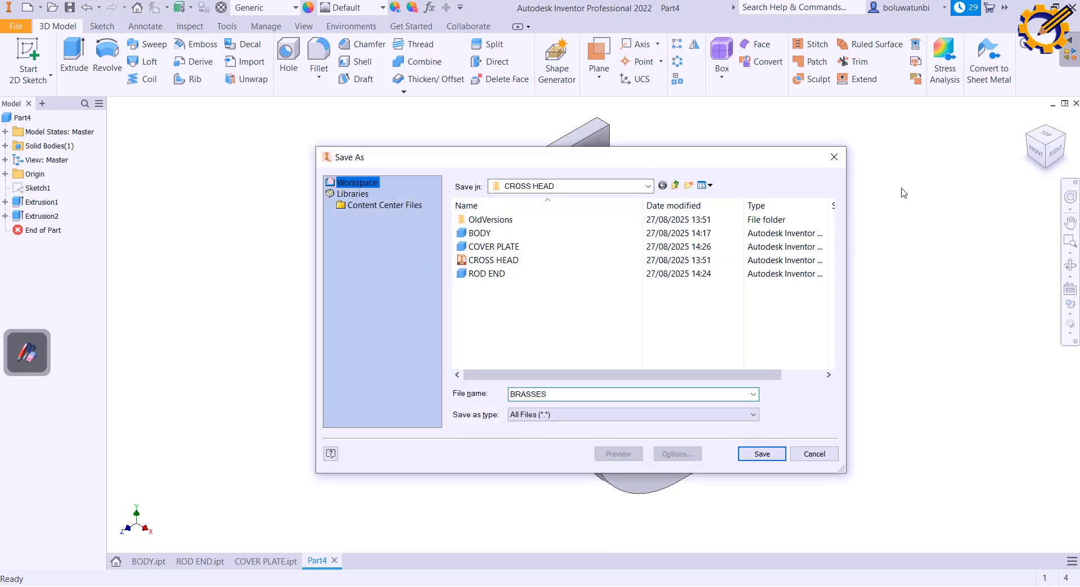
key(Return)
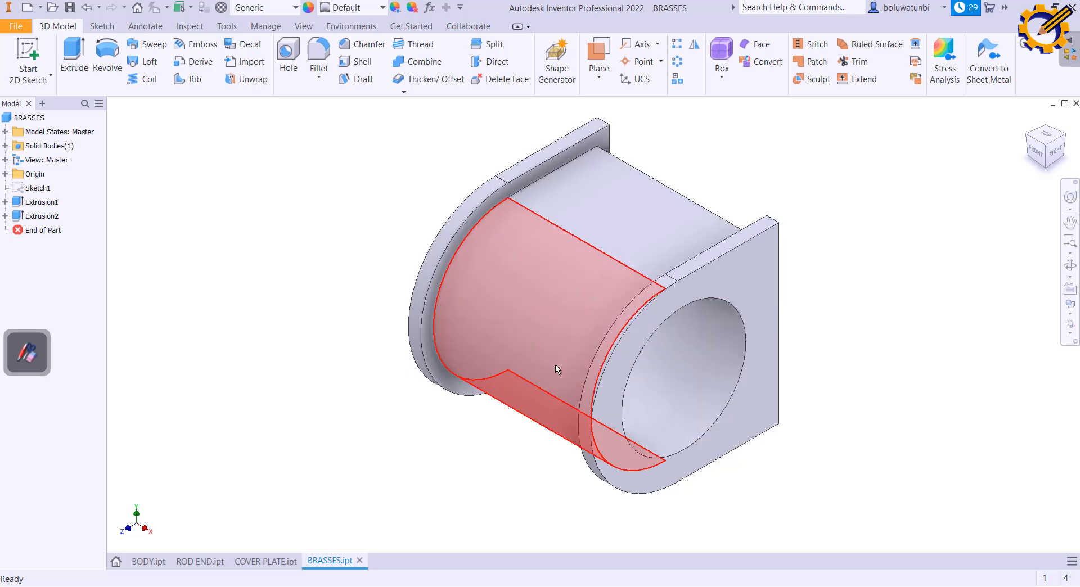
Create a new part from the metric Standard (mm).ipt template and consult the reference drawing for the bolt
key(ctrl+n)
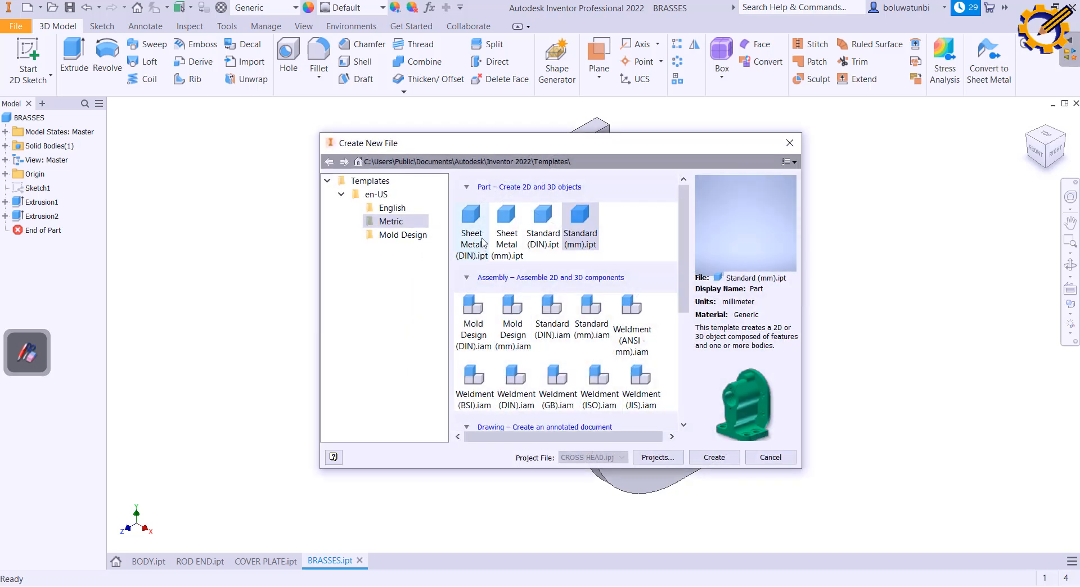
double_click(580, 217)
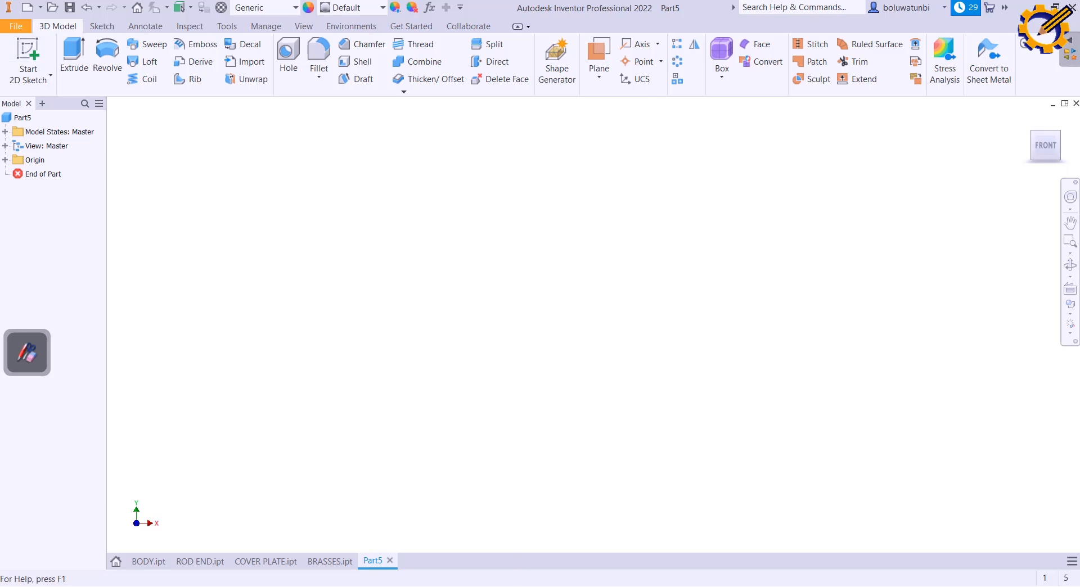
click(543, 586)
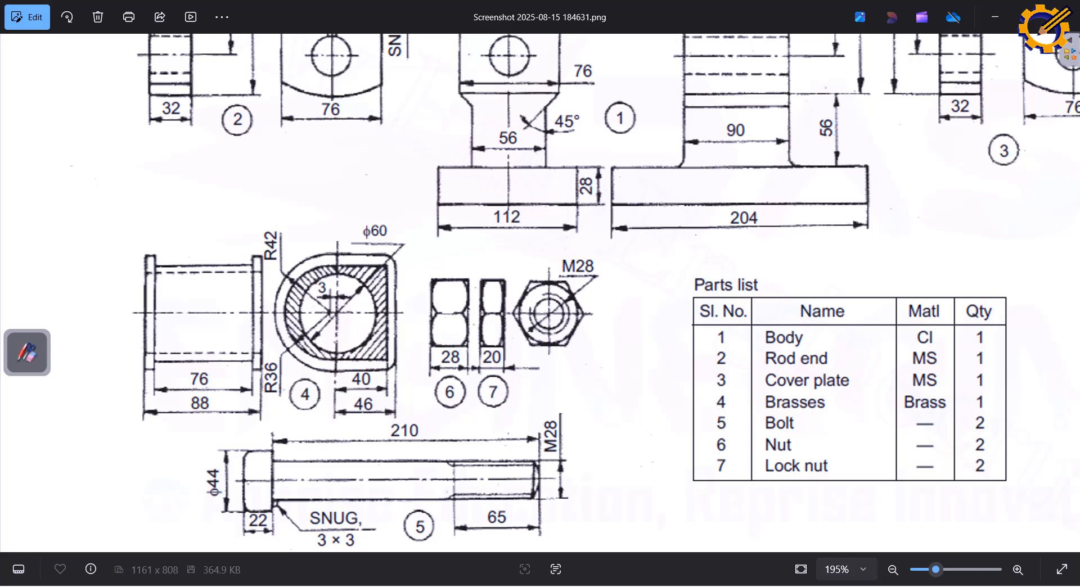
click(544, 586)
Start a sketch on the YZ plane and draw a six-sided polygon centred on the origin, about 15.4 mm across flats
click(30, 53)
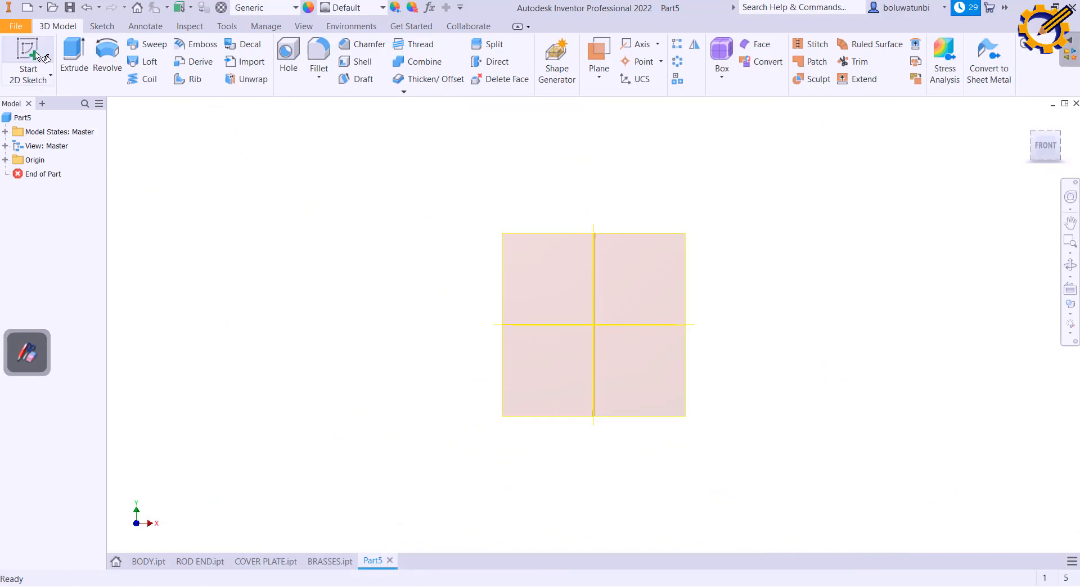
click(519, 234)
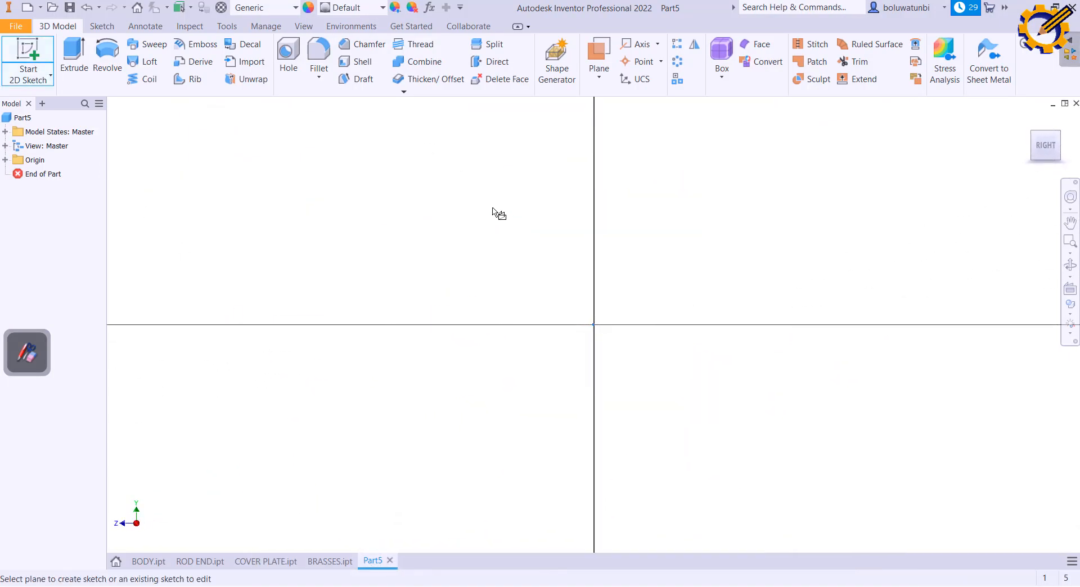
click(178, 76)
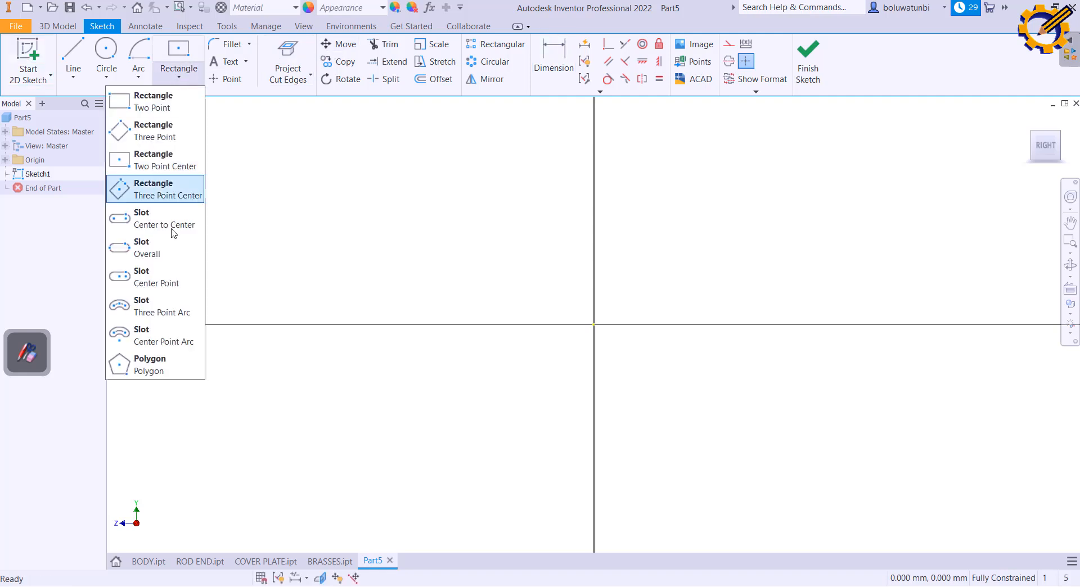
click(133, 365)
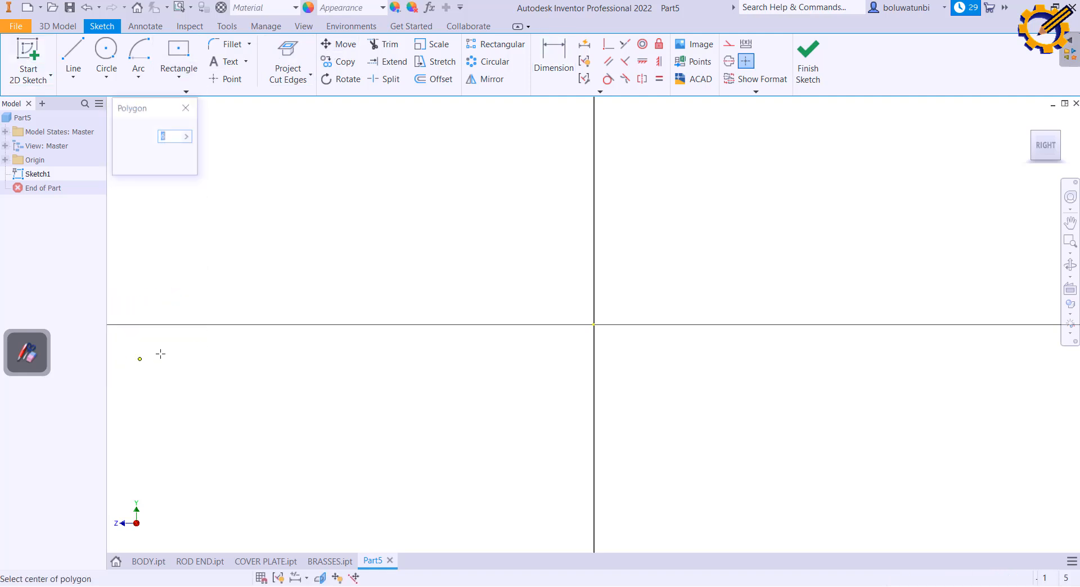
click(594, 325)
click(710, 325)
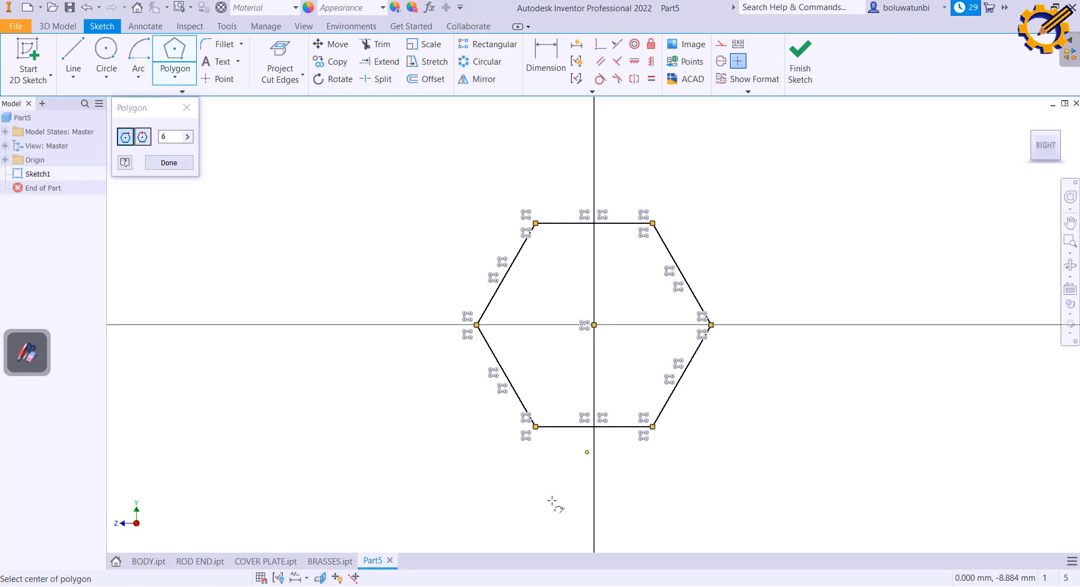
Check the bolt head's size in the reference drawing and dimension the hexagon at 44 mm across its horizontal flats
click(527, 586)
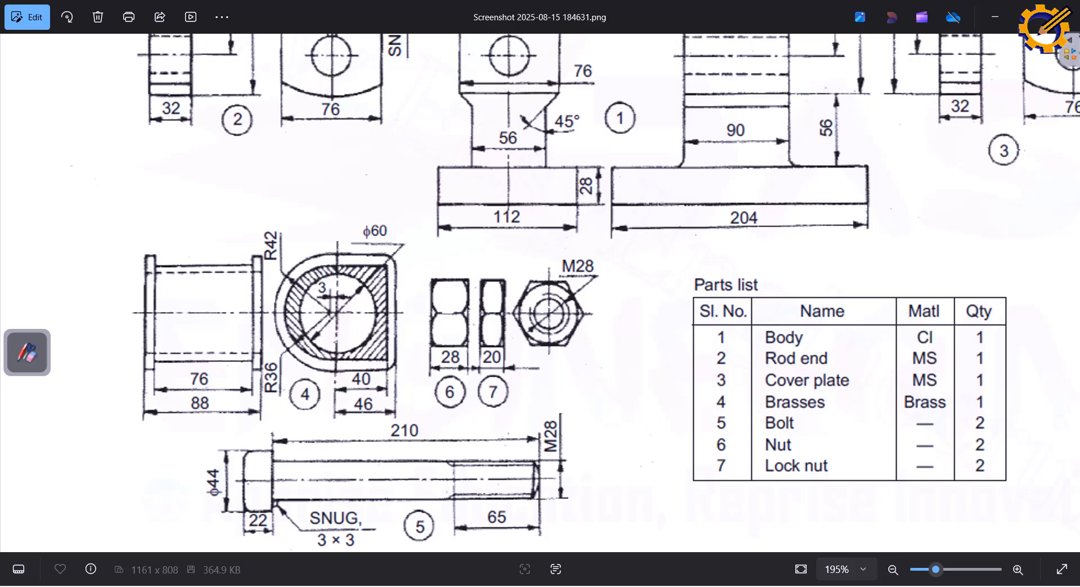
click(532, 586)
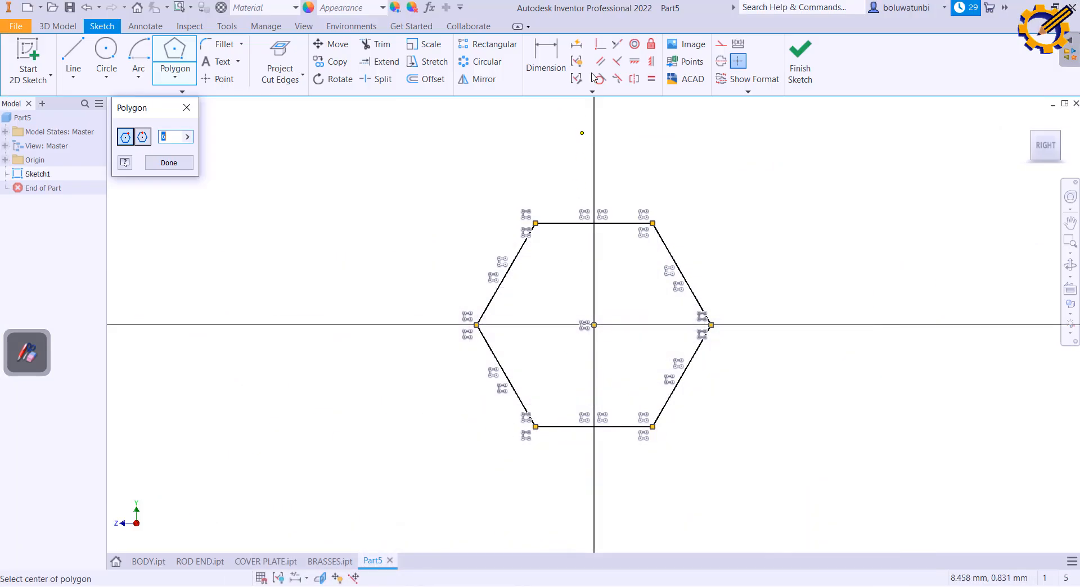
click(554, 61)
click(578, 224)
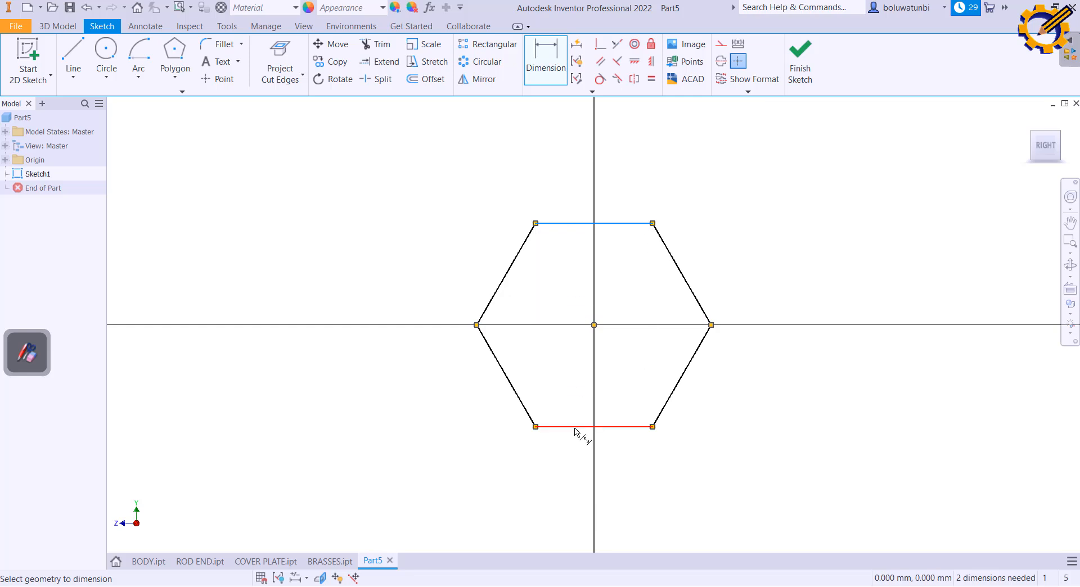
click(578, 427)
click(404, 372)
text(44)
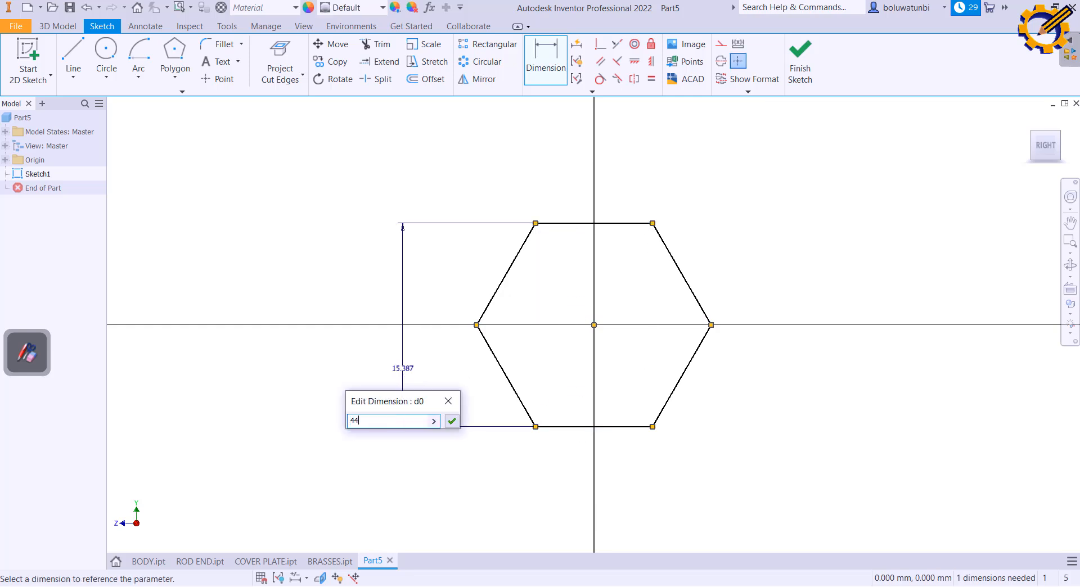
key(Return)
scroll(554, 311, down, 5)
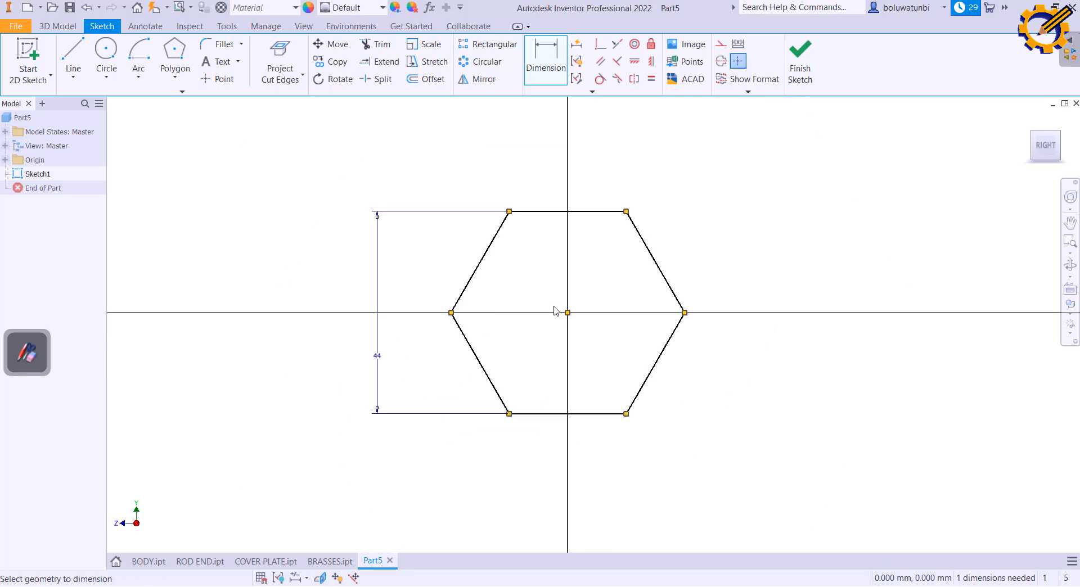
Finish the hexagon sketch, check the head thickness in the reference drawing and extrude the hexagon 22 mm
click(799, 61)
click(78, 62)
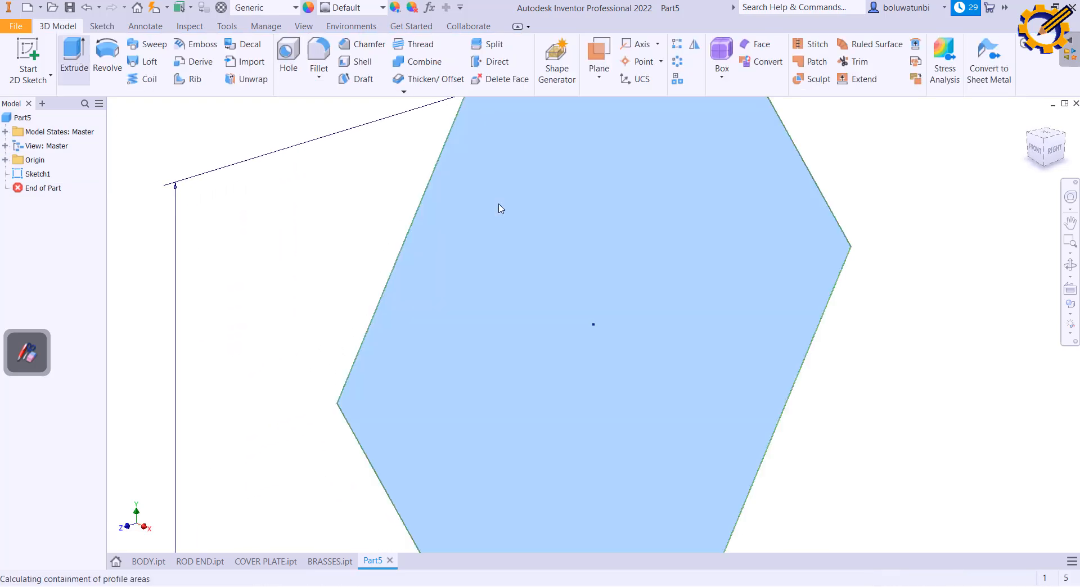
key(alt+Tab)
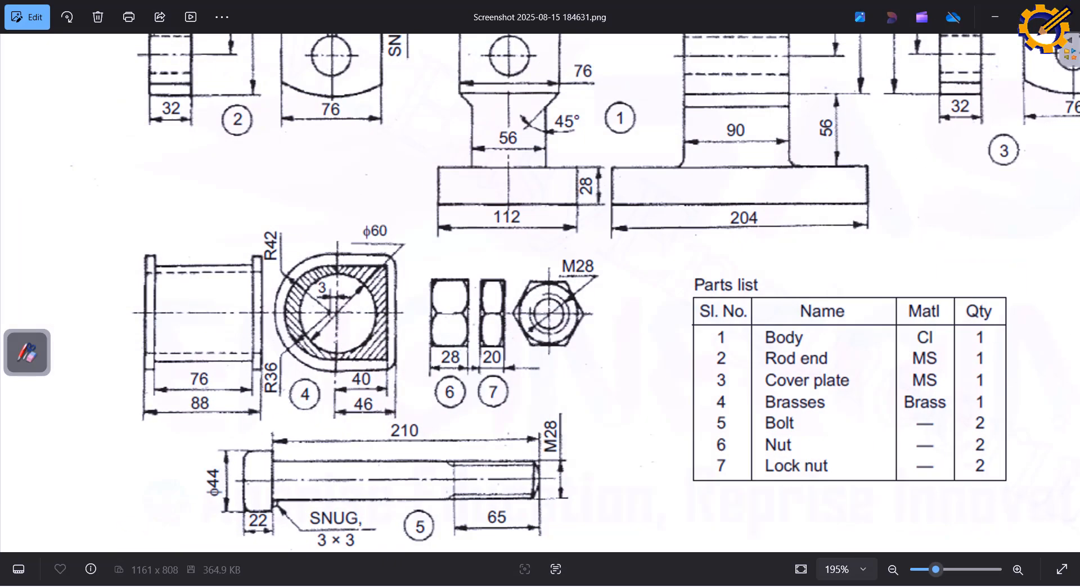
key(alt+Tab)
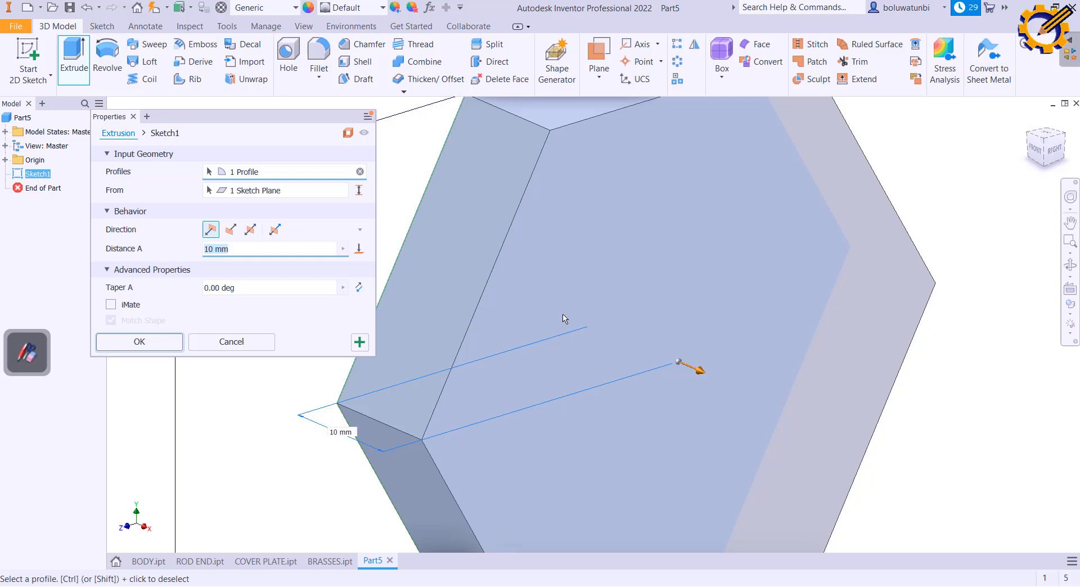
text(22)
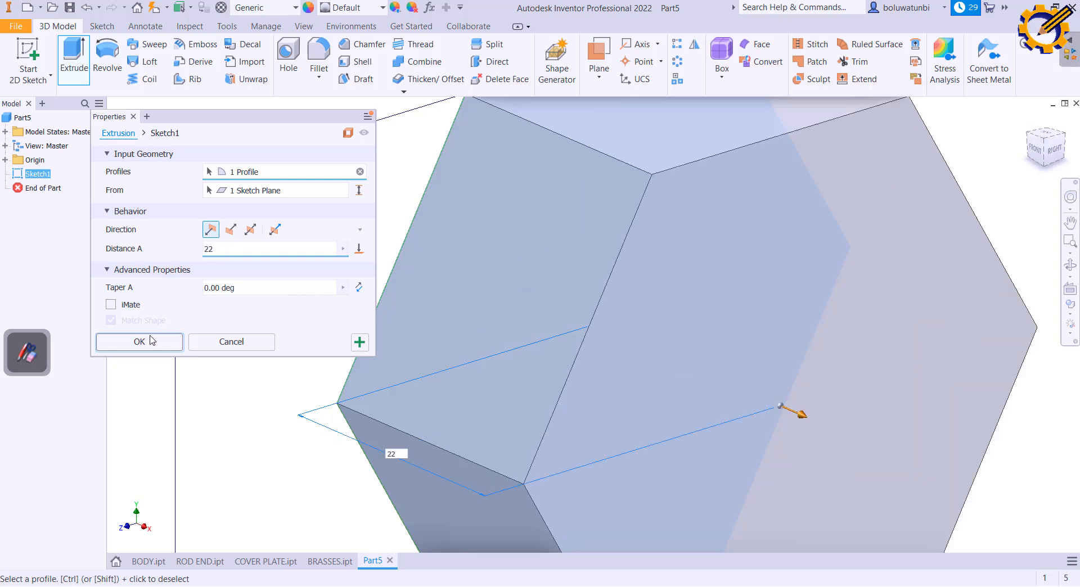
click(151, 339)
On the extruded outer hexagonal face, sketch a circle centred on the origin and touching the flats, and finish the sketch
click(730, 281)
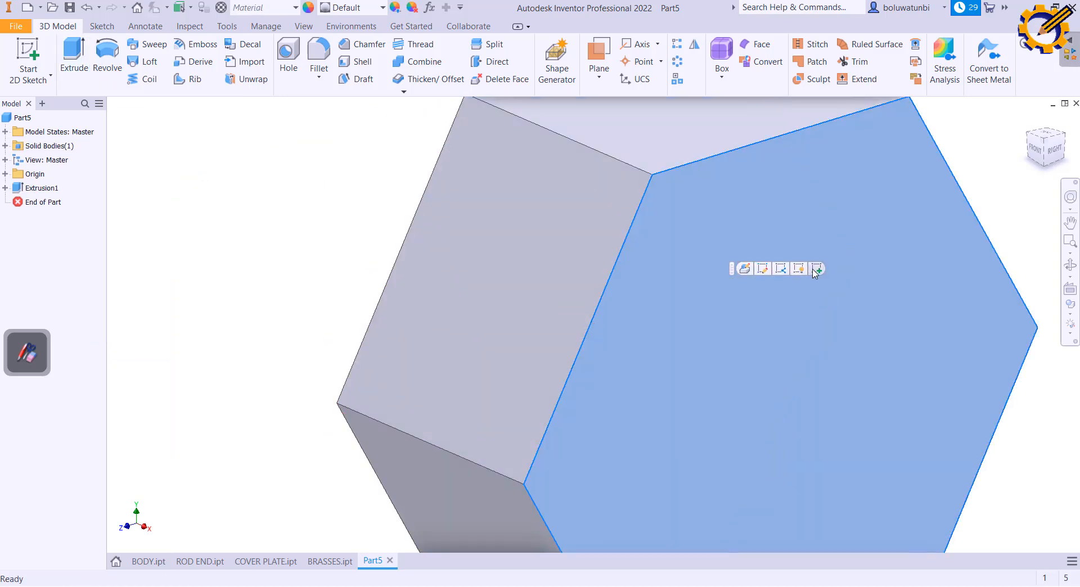
click(816, 270)
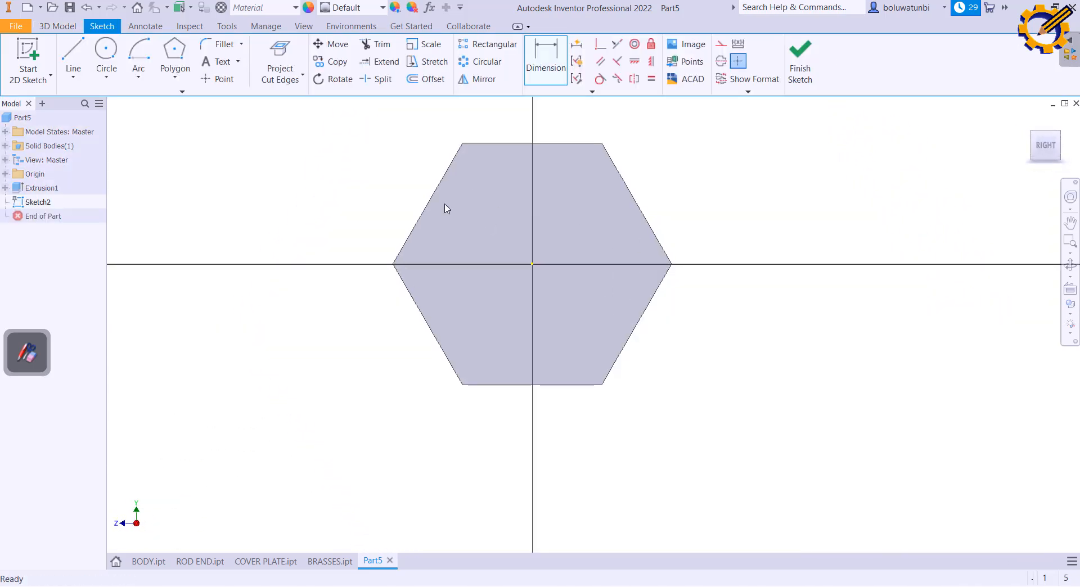
click(107, 54)
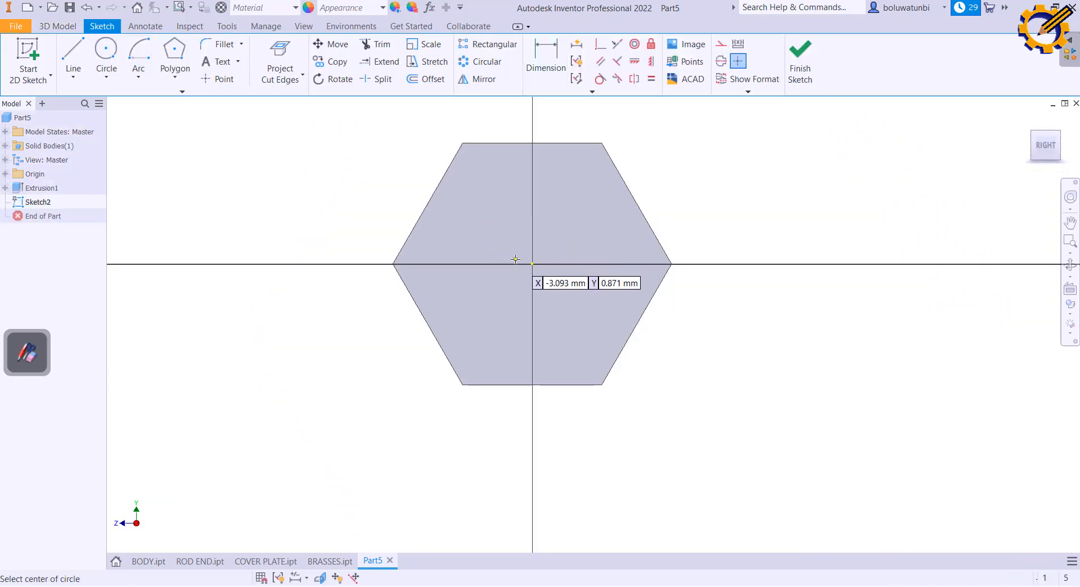
click(532, 264)
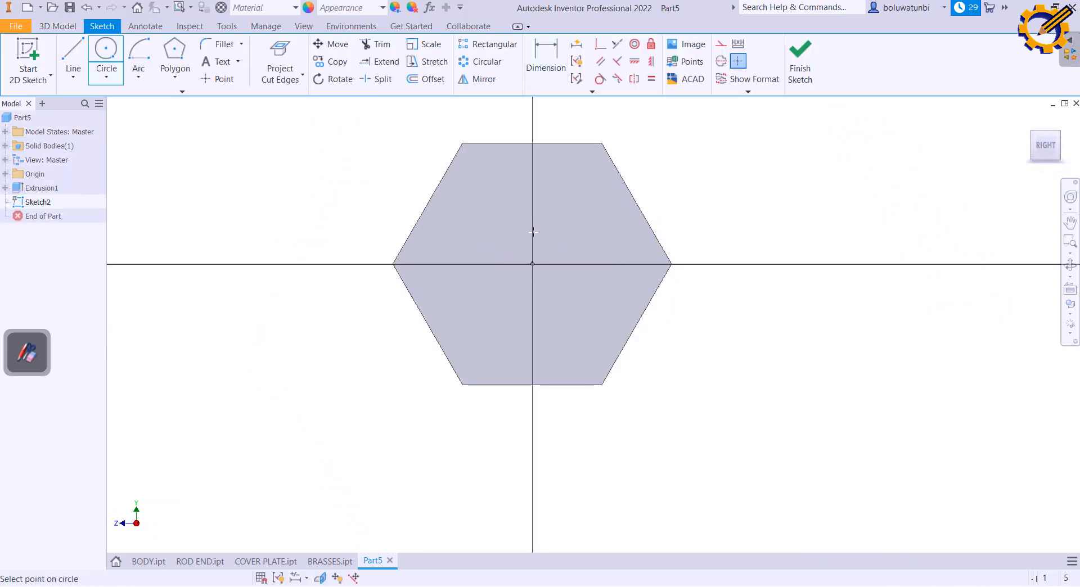
click(554, 142)
click(800, 62)
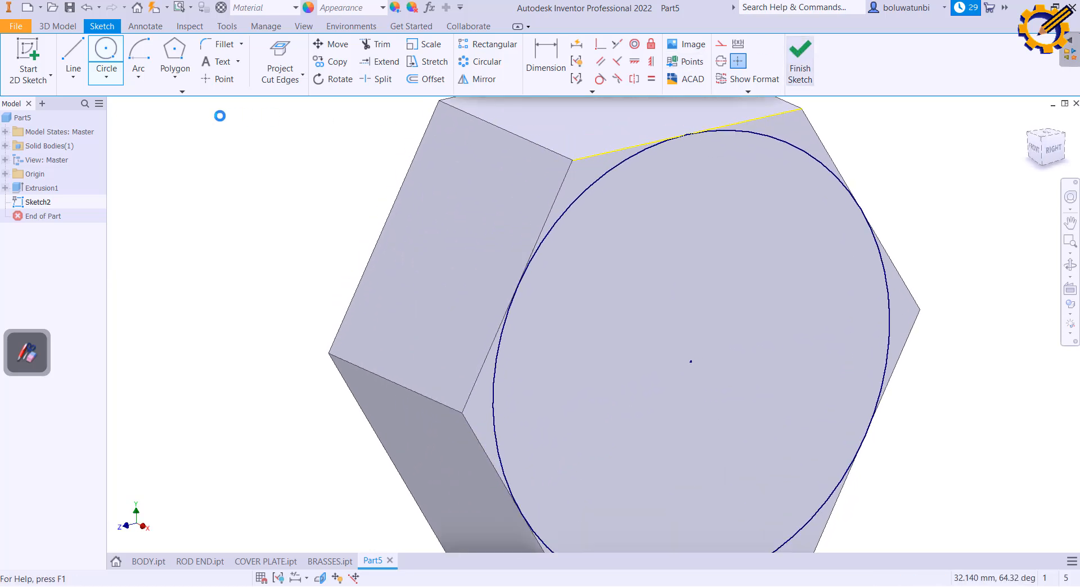
Extrude the circle 22 mm back through the head with a 45° taper as an intersection to chamfer the hexagon's corners
click(74, 57)
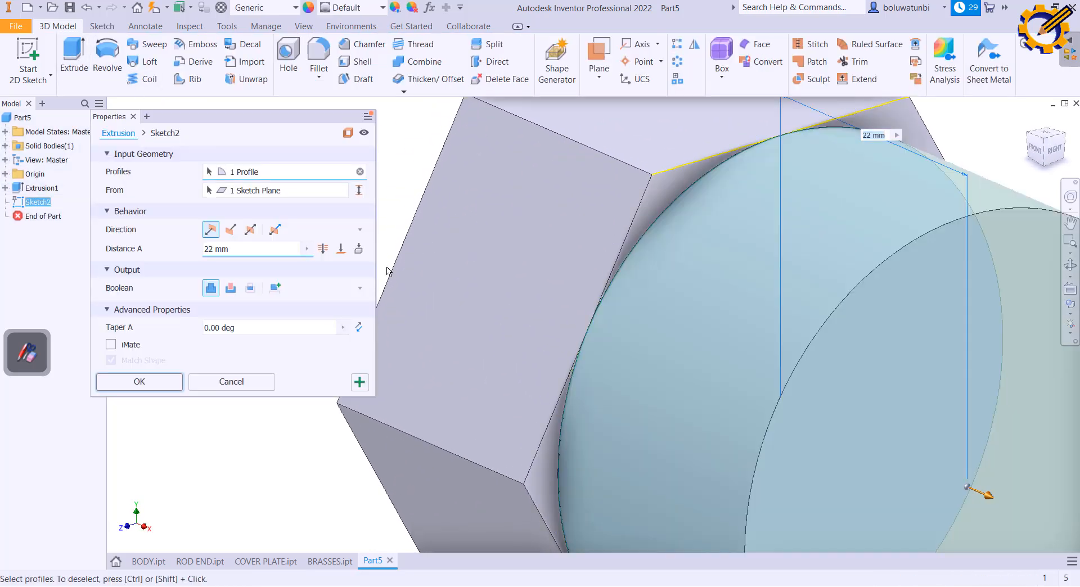
click(231, 289)
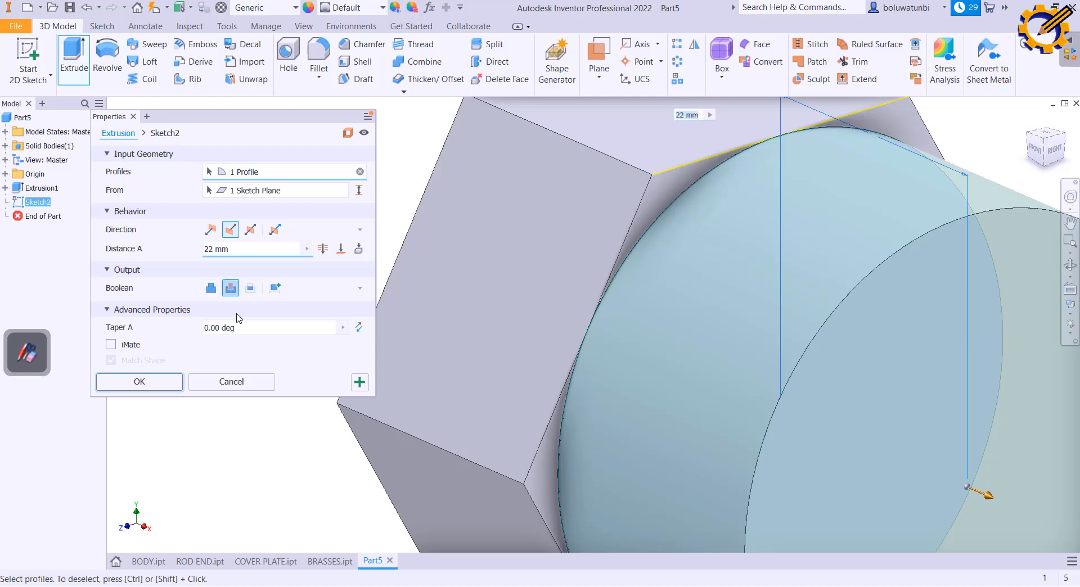
click(242, 327)
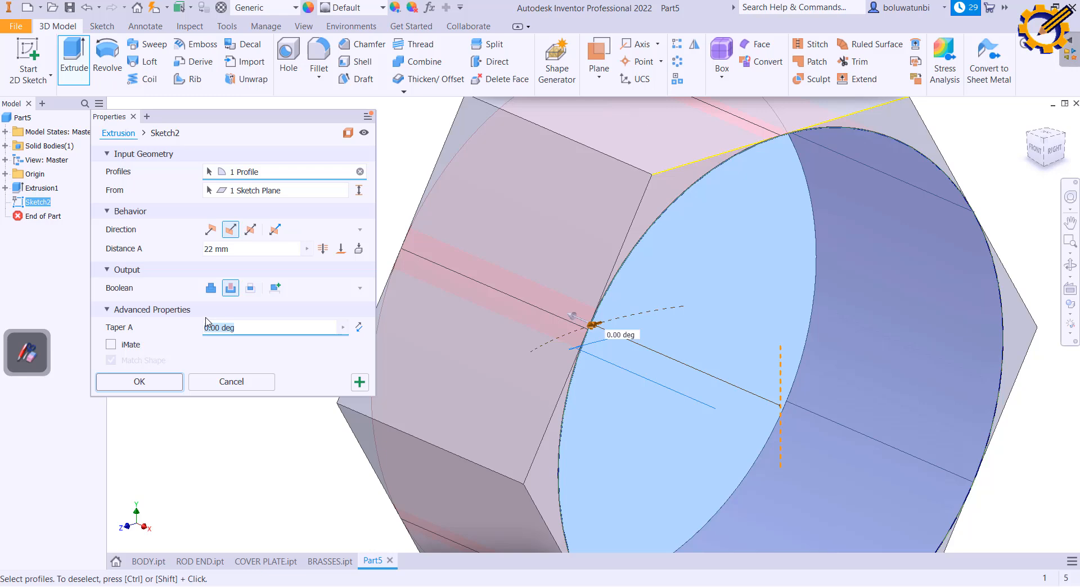
text(45)
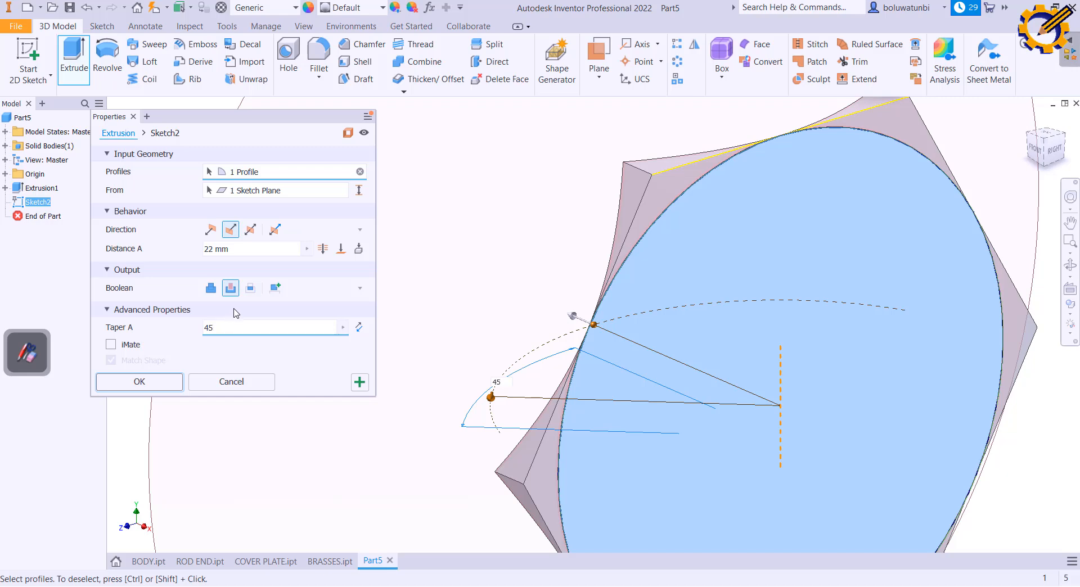
scroll(693, 308, down, 5)
middle_drag(693, 308, 579, 247)
click(250, 288)
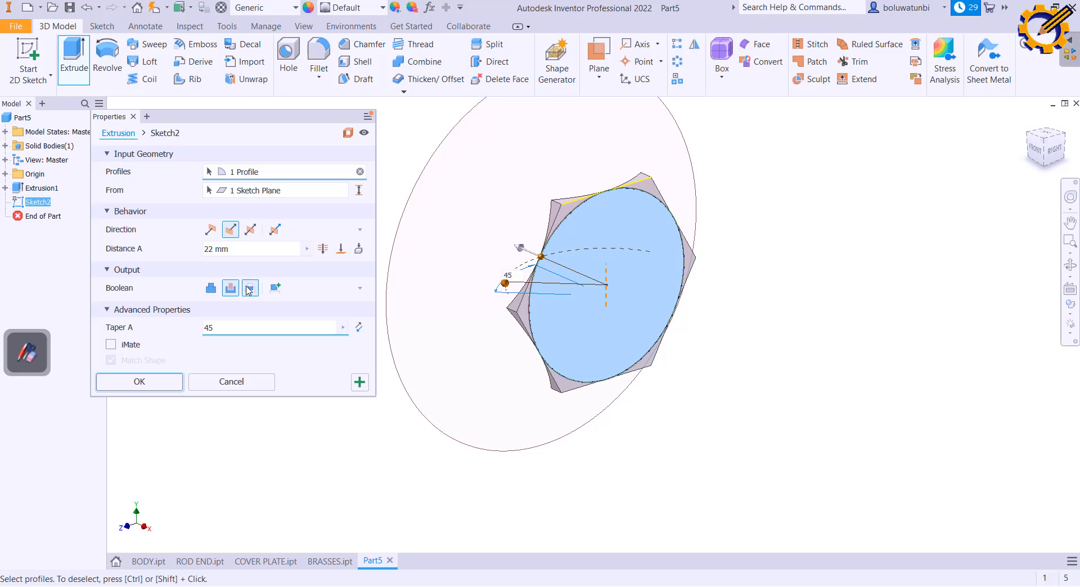
click(140, 382)
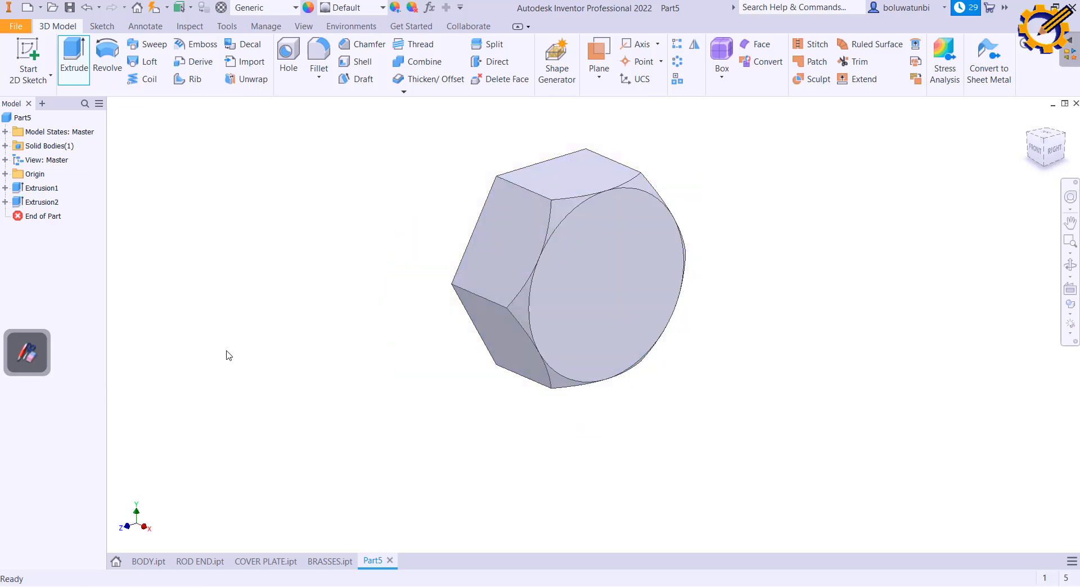
Start a sketch on the head's unchamfered face, check the shank size in the reference drawing and draw a 28 mm circle centred on the origin
click(1028, 141)
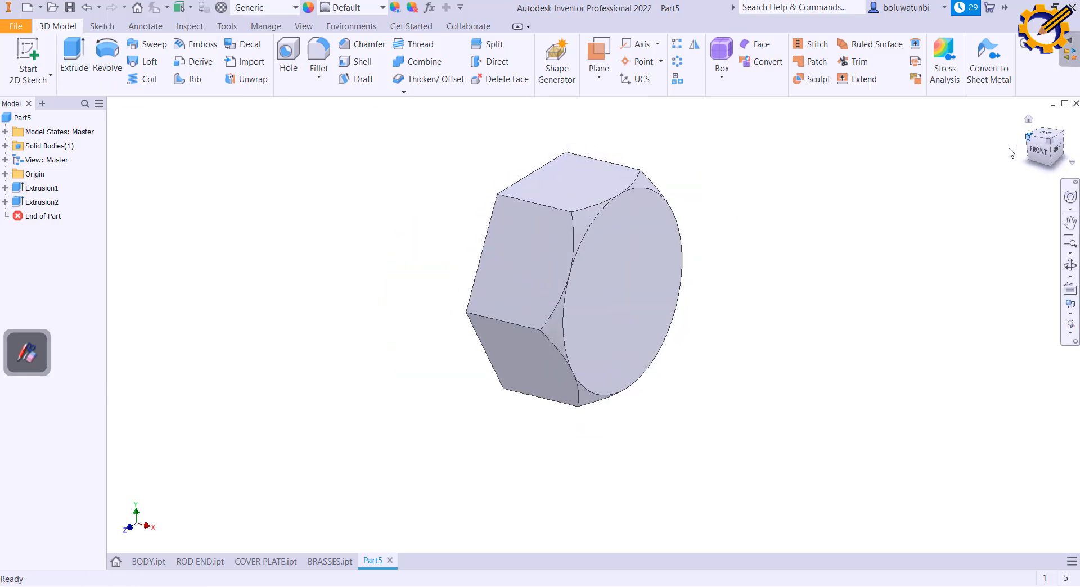
click(586, 335)
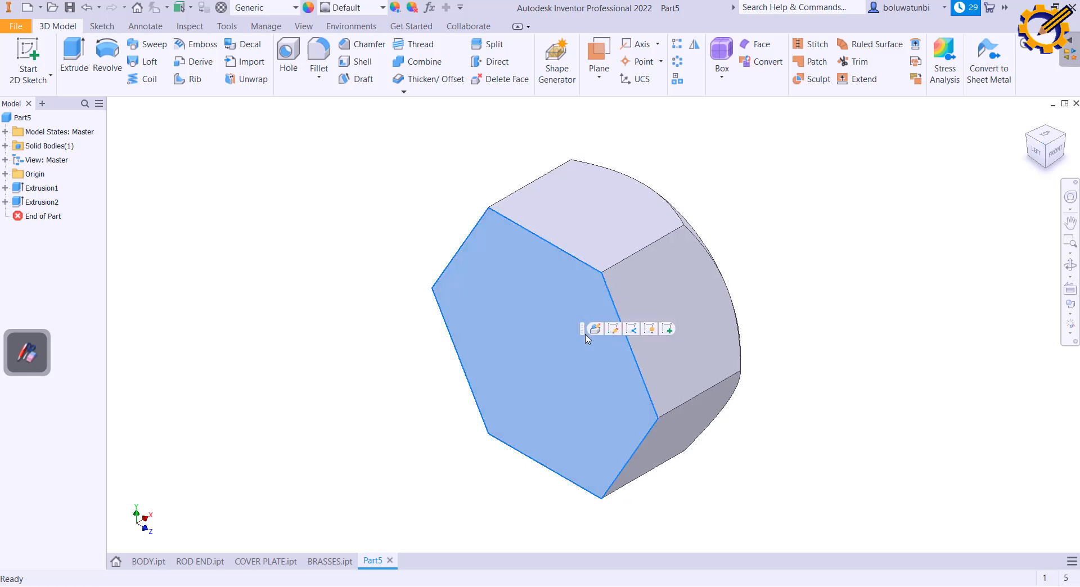
click(667, 329)
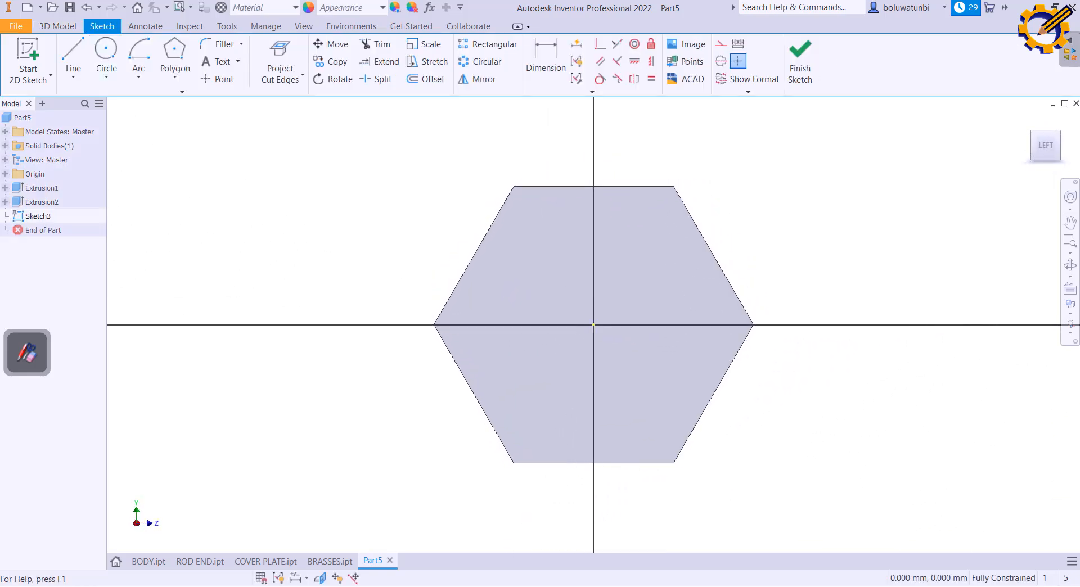
click(525, 586)
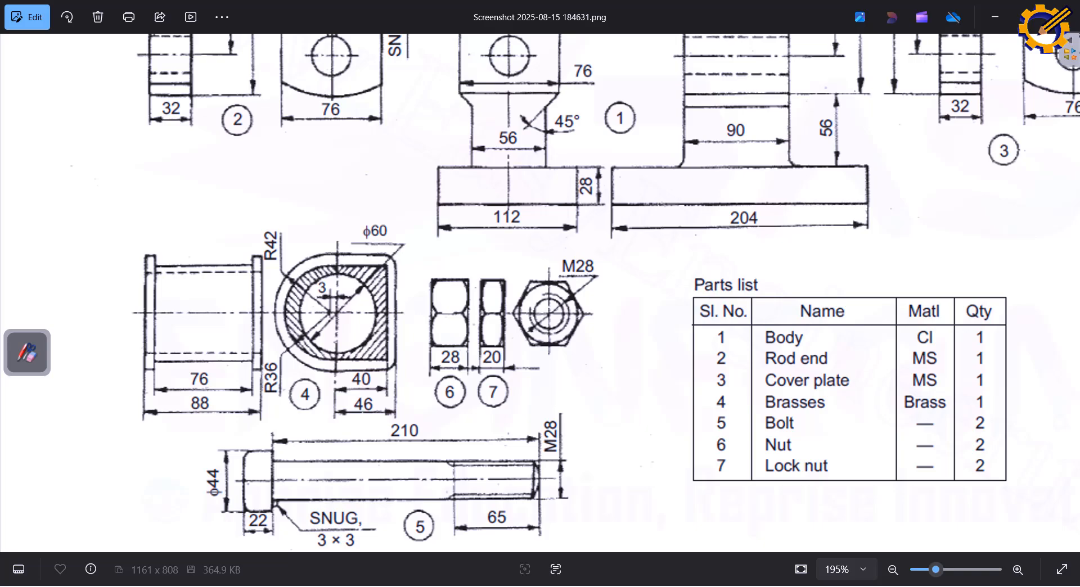
click(525, 586)
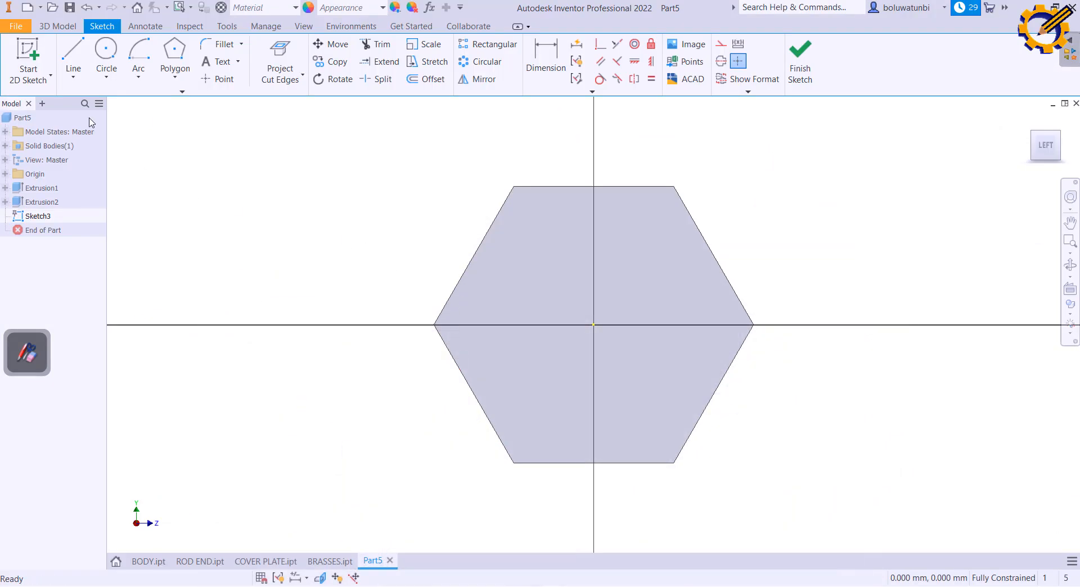
click(106, 57)
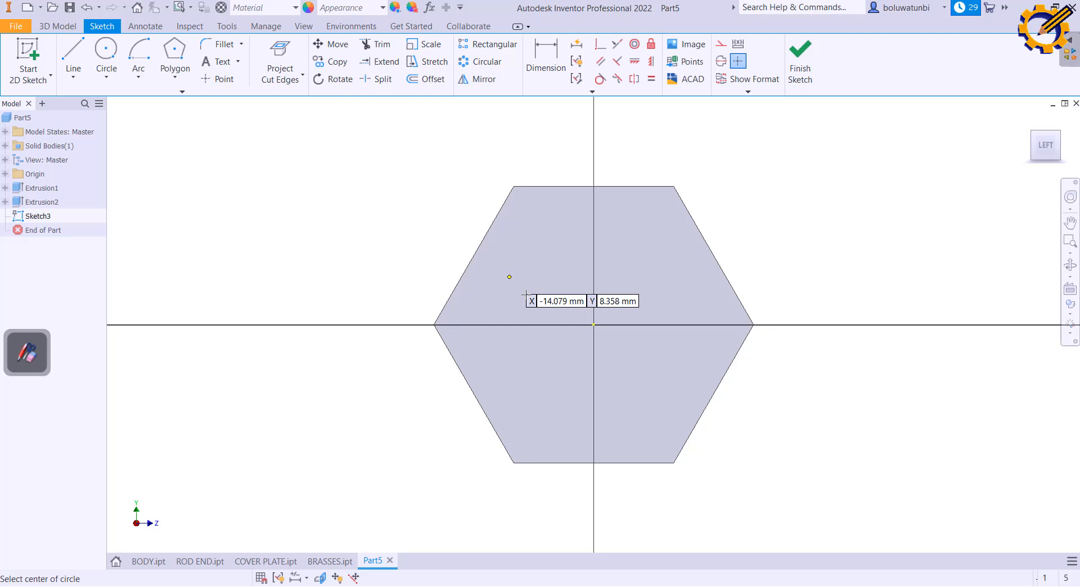
click(593, 324)
text(28)
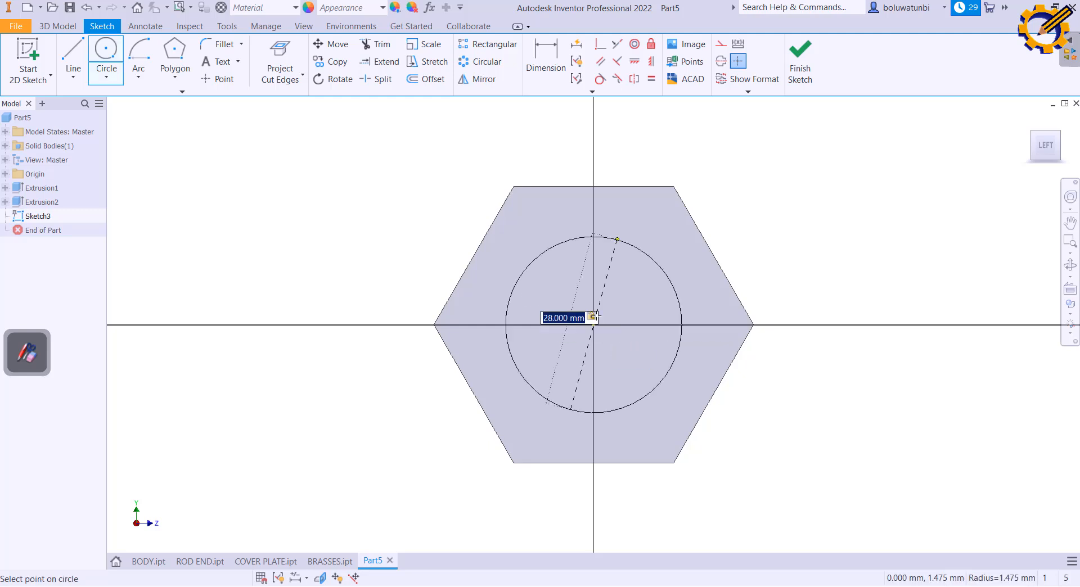
key(Return)
Draw an open three-sided outline for the snug, about 9.3 mm wide, across the lower edge of the 28 mm circle
middle_drag(589, 265, 581, 195)
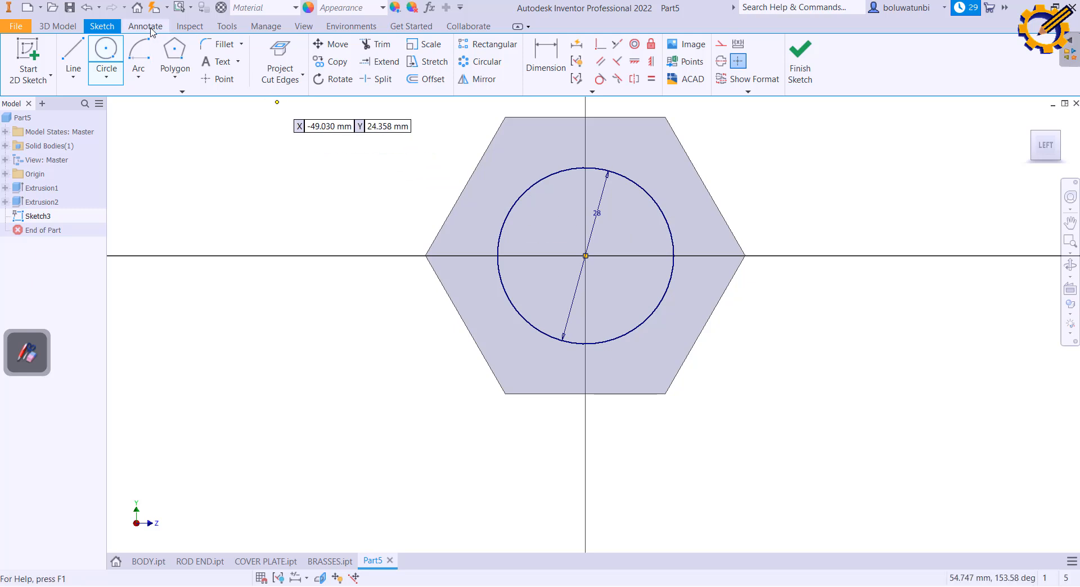
click(175, 74)
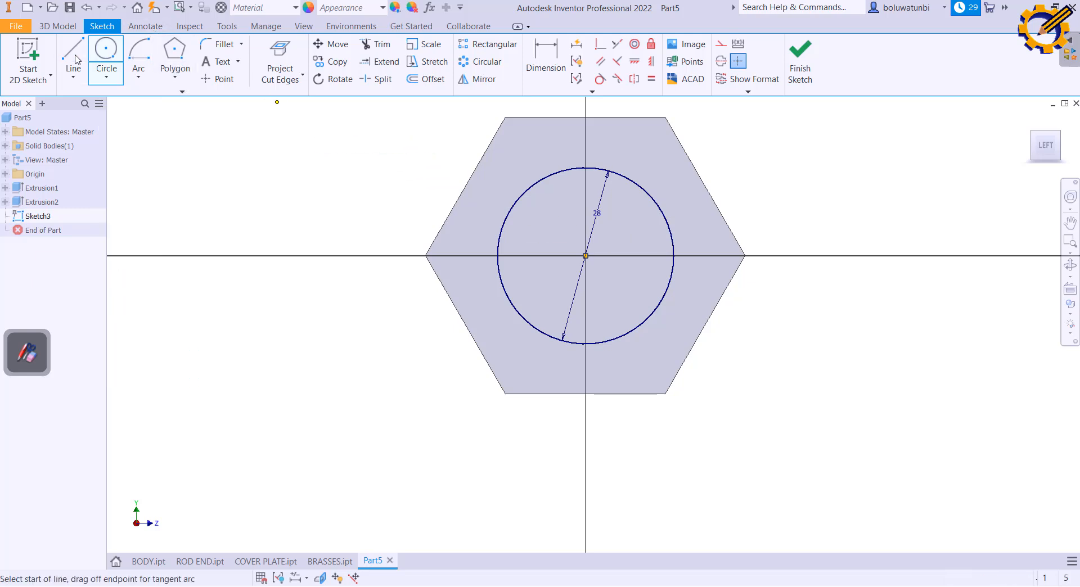
click(77, 60)
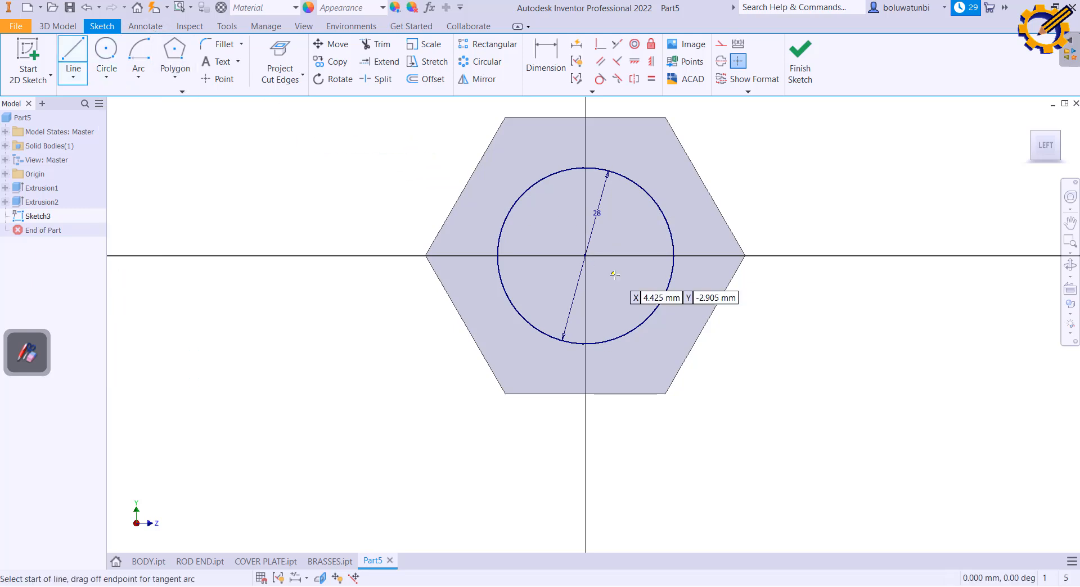
click(561, 338)
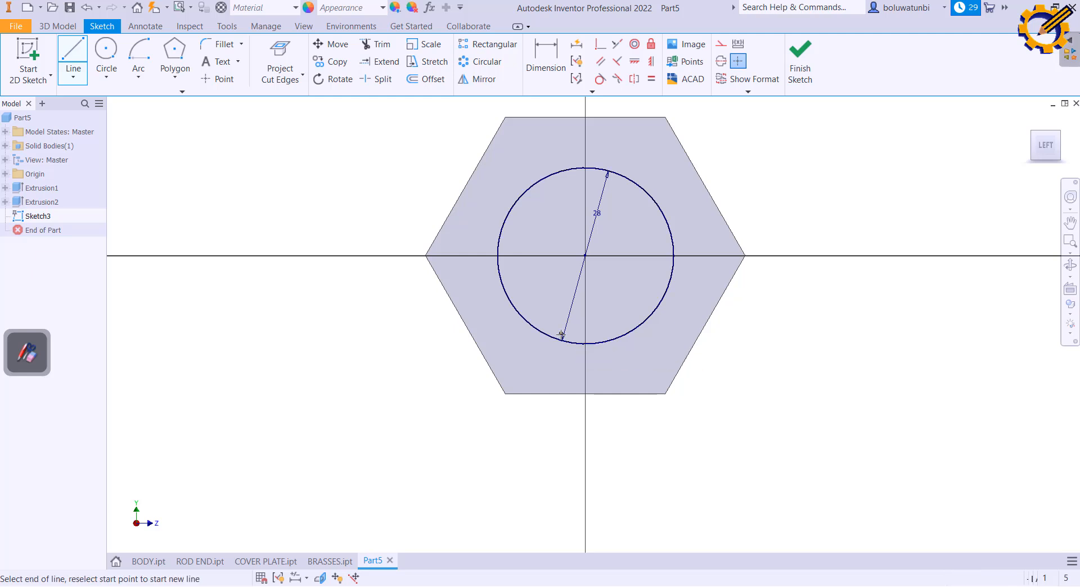
click(618, 368)
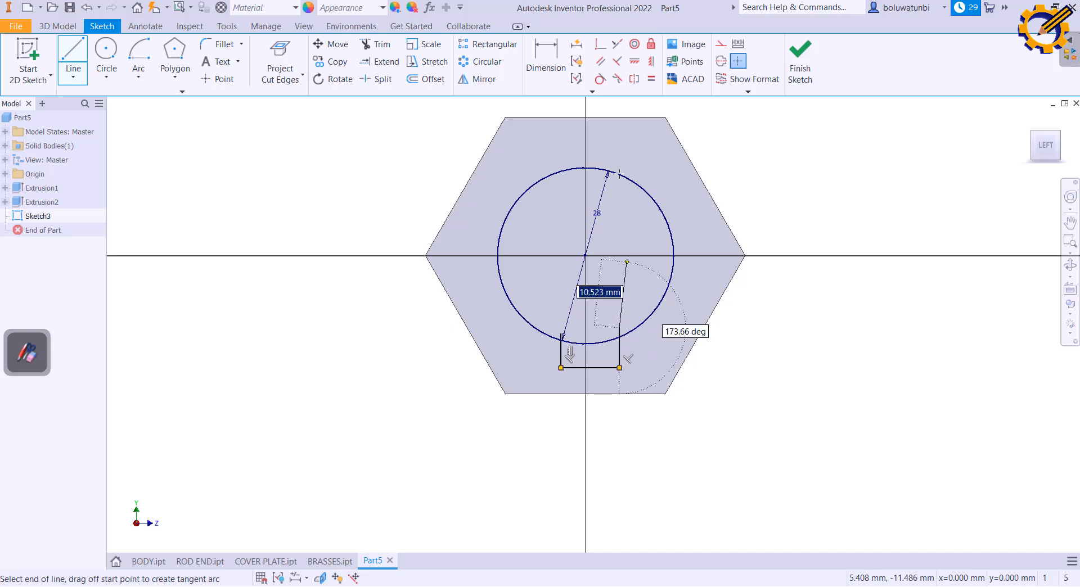
Dimension the snug outline's base and both vertical sides at 3 mm each
click(549, 68)
scroll(604, 378, up, 3)
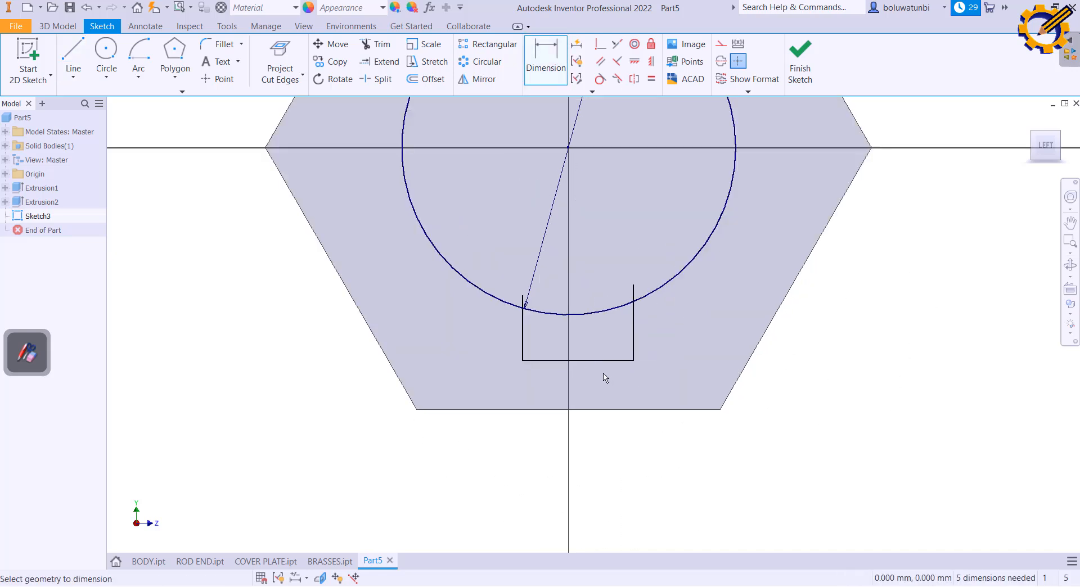
click(593, 363)
click(590, 378)
text(3)
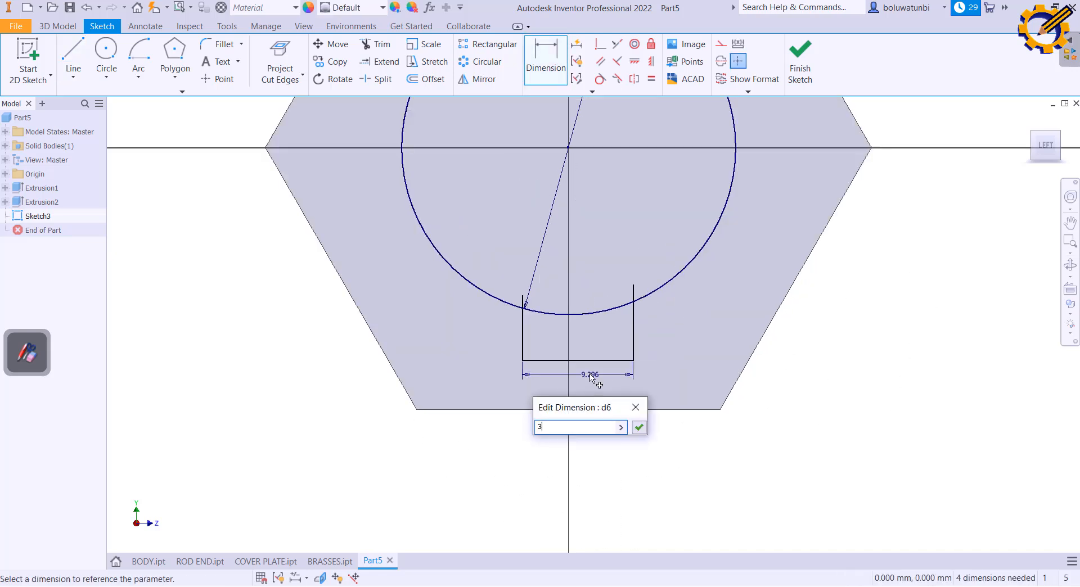
key(Return)
click(558, 346)
click(572, 343)
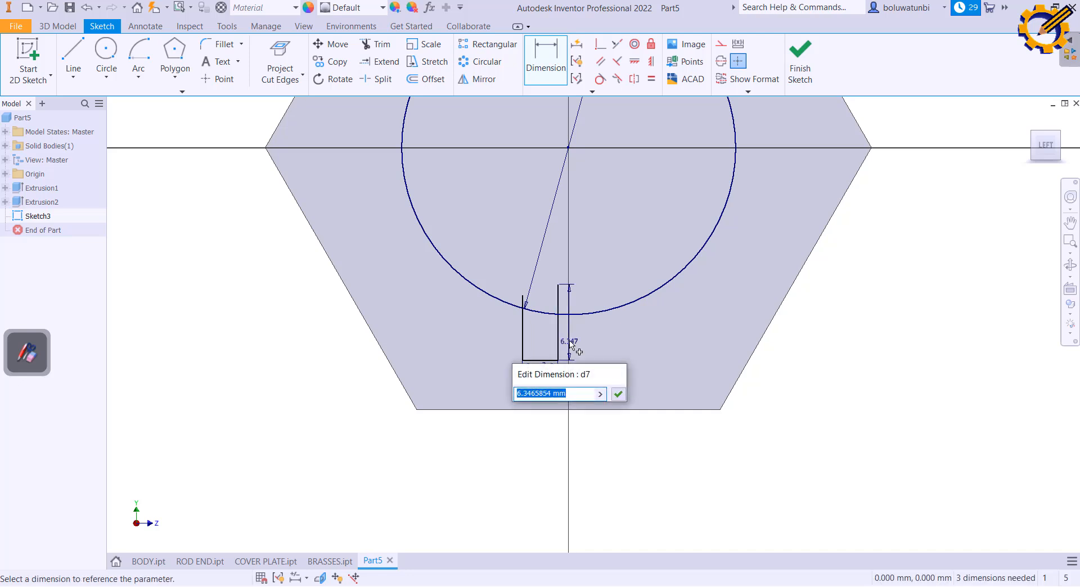
key(Return)
click(570, 342)
text(3)
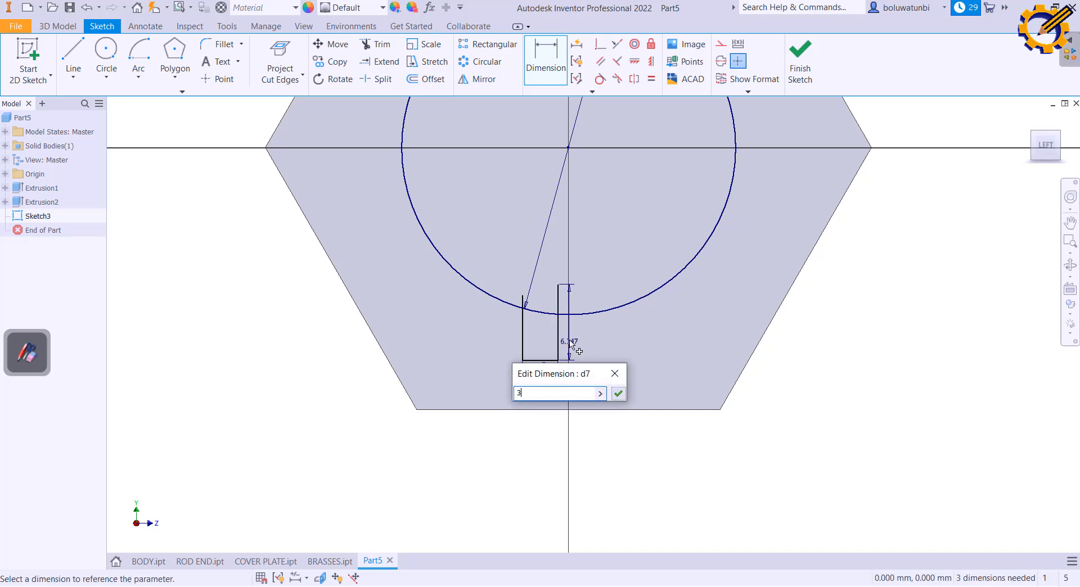
key(Return)
click(524, 340)
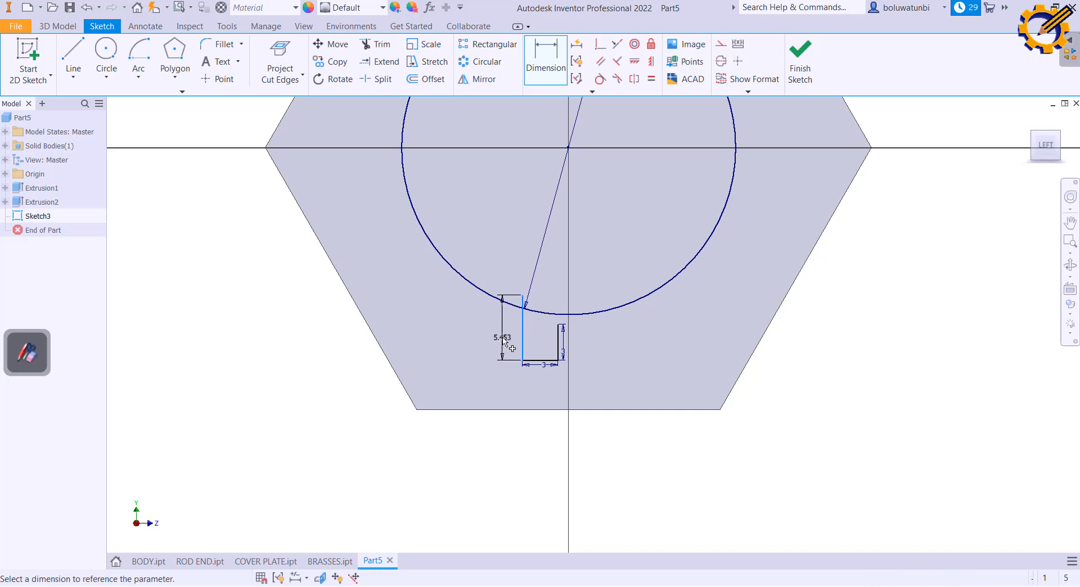
click(508, 342)
text(3)
key(Return)
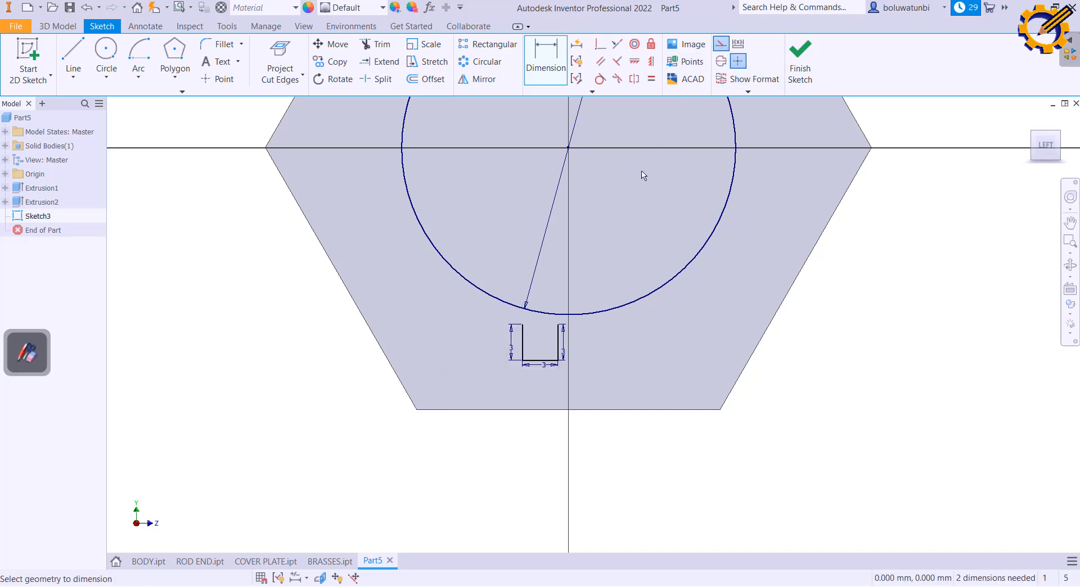
Draw a vertical construction line about 11 mm long downward from the circle's centre
key(l)
click(569, 147)
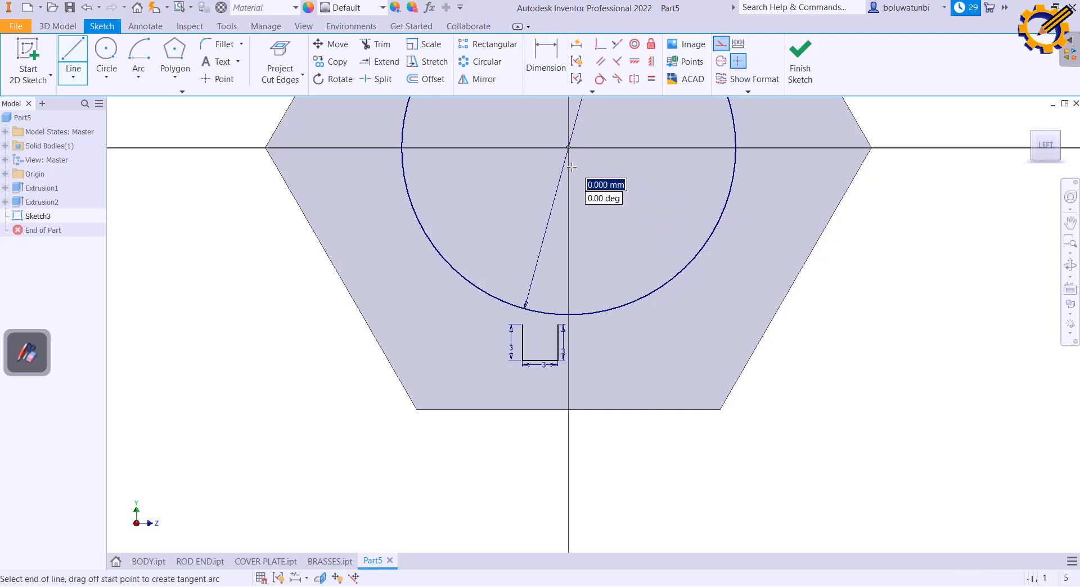
click(568, 279)
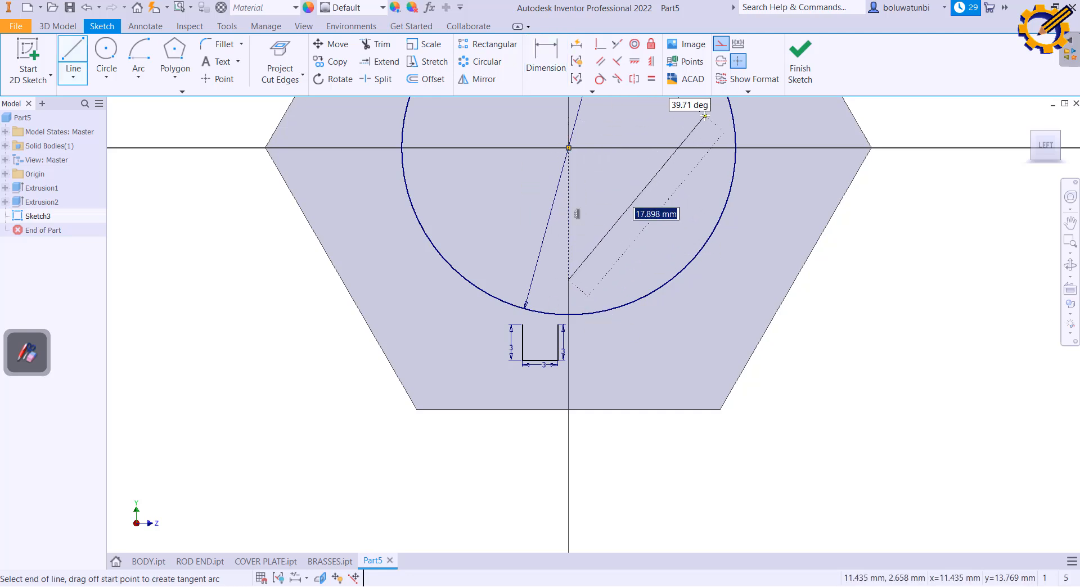
Make the snug outline's two vertical sides symmetric about the vertical construction line
key(Escape)
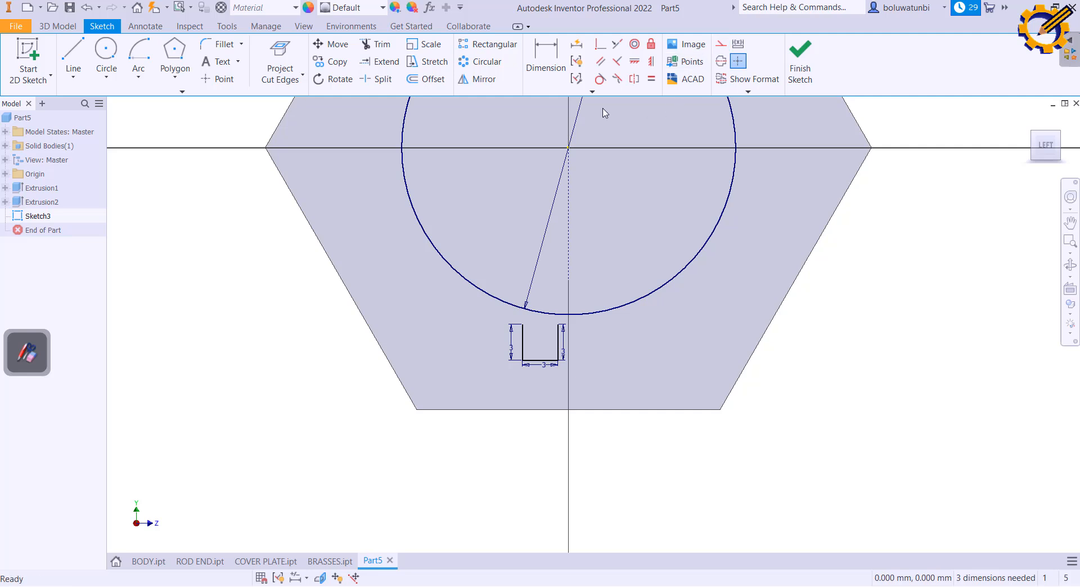
click(634, 78)
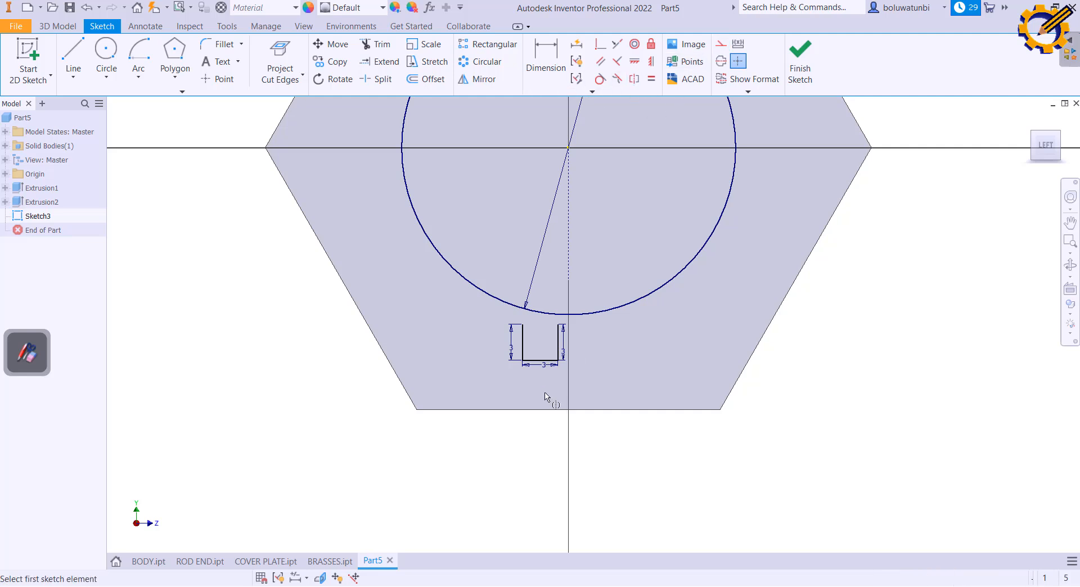
click(523, 351)
click(559, 344)
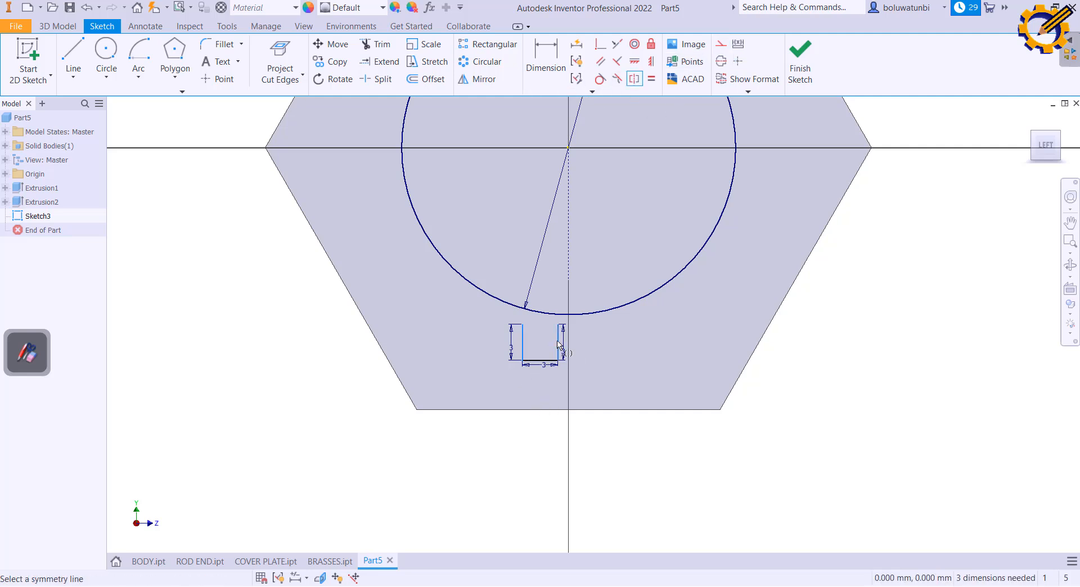
click(568, 217)
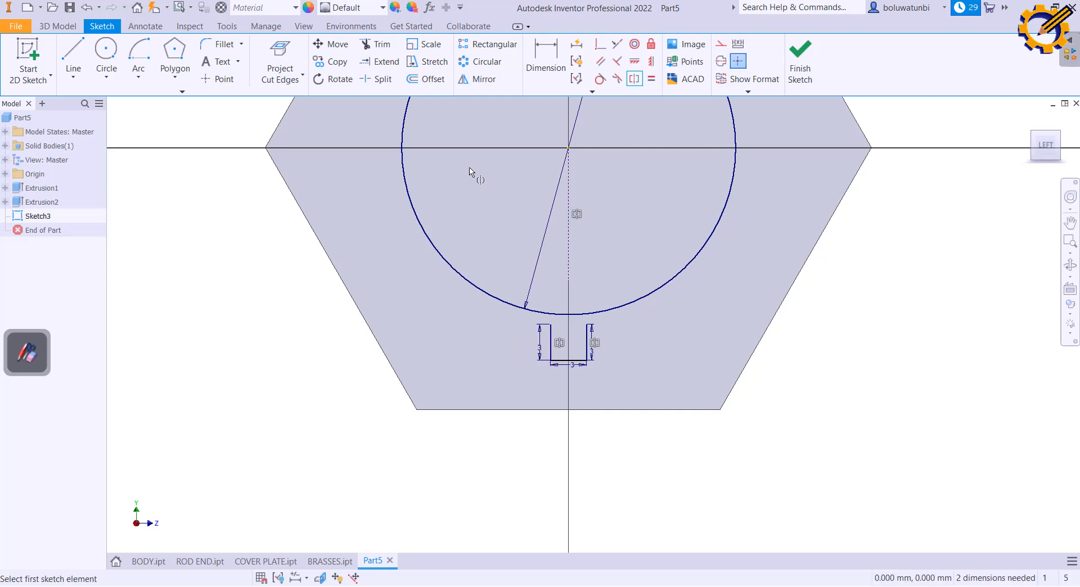
Constrain the upper end of the snug outline's side coincident with the 28 mm circle and finish the sketch
click(601, 46)
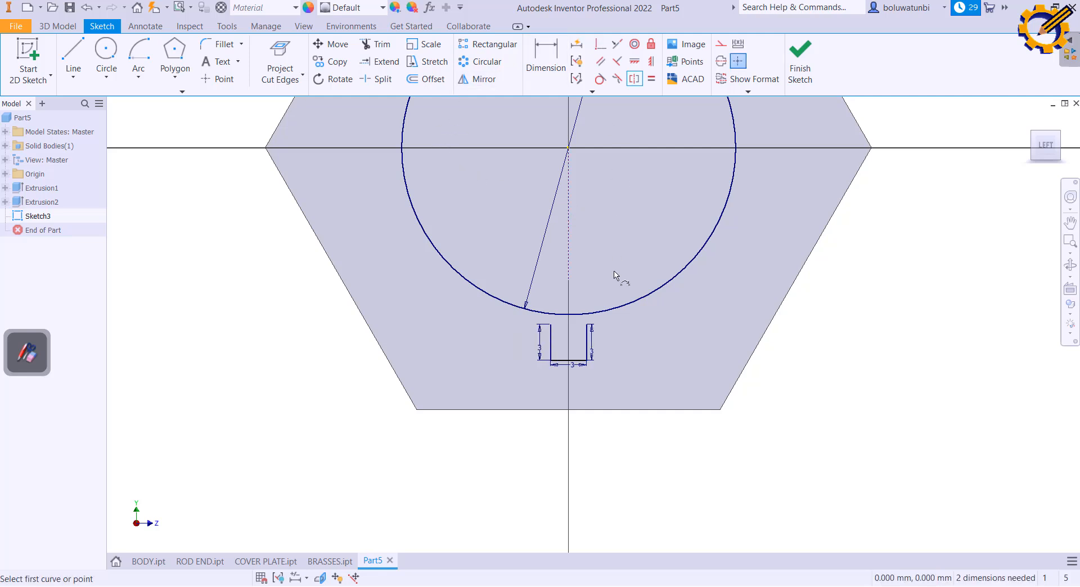
click(586, 326)
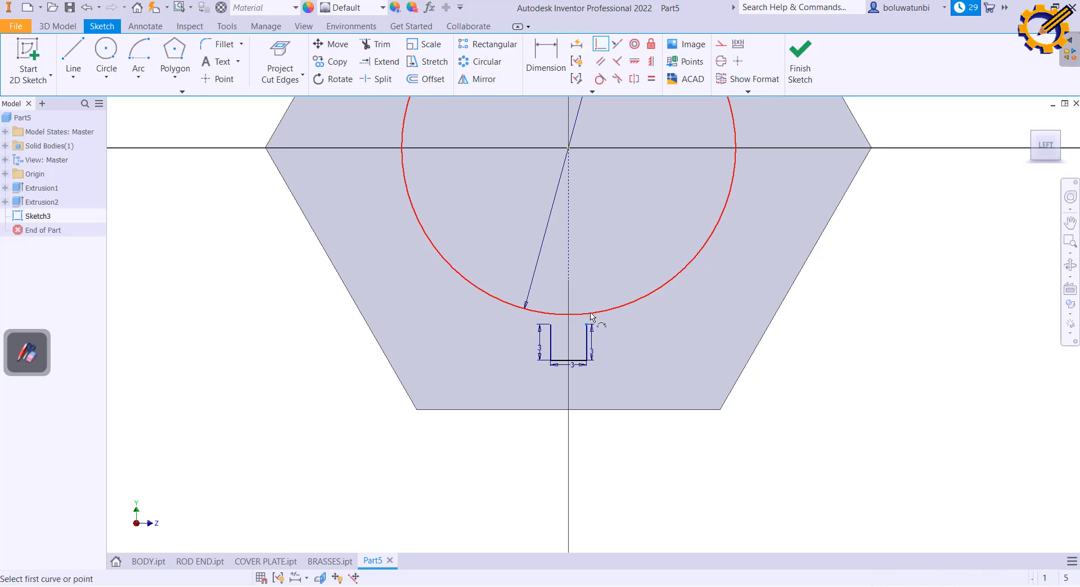
click(590, 314)
click(799, 59)
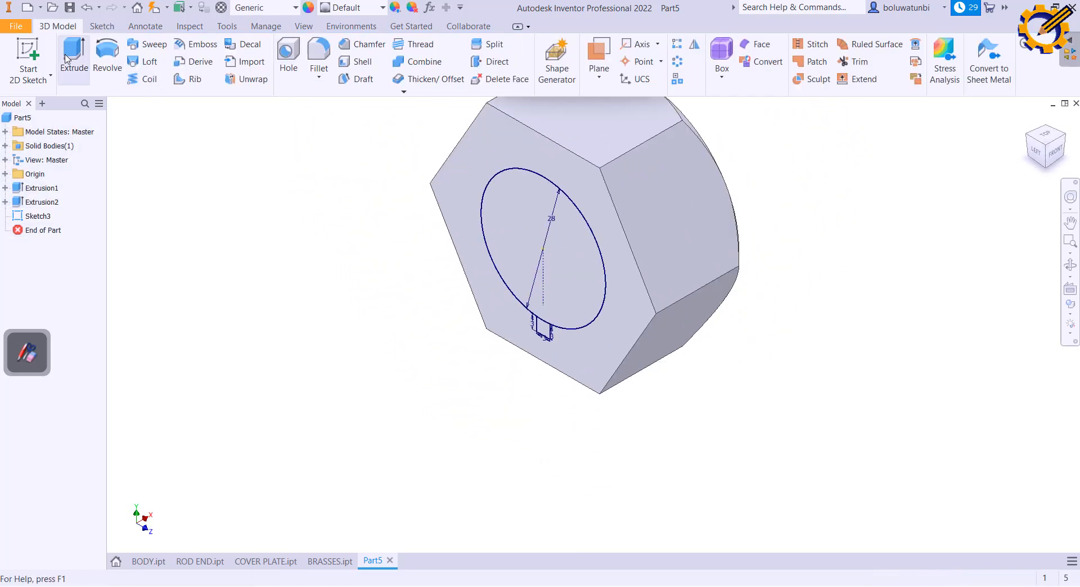
Check the snug size in the reference drawing and extrude the snug profile 3 mm outward from the head, joined to the body
click(78, 63)
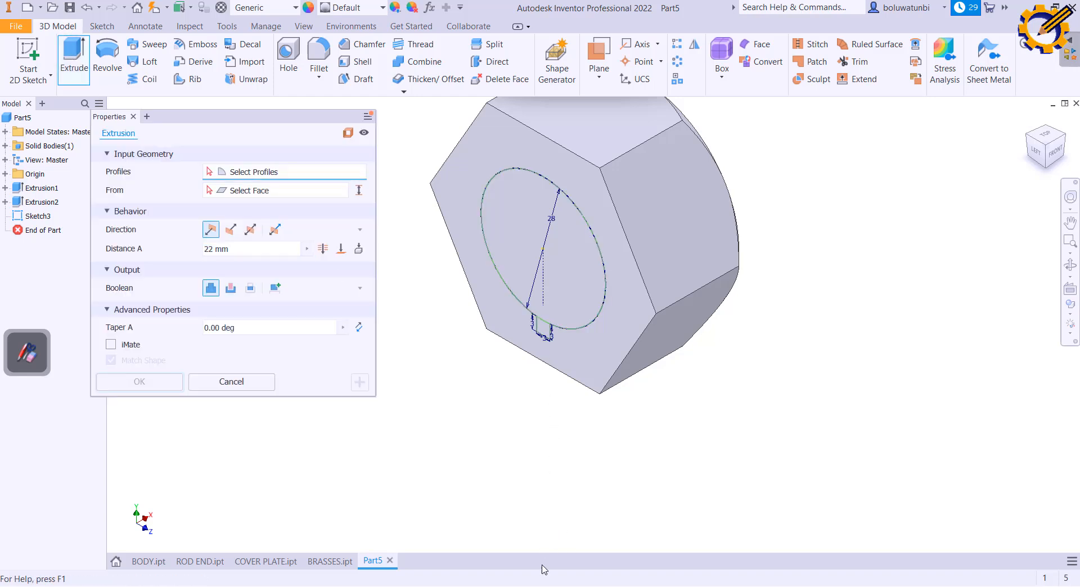
mouse_move(519, 580)
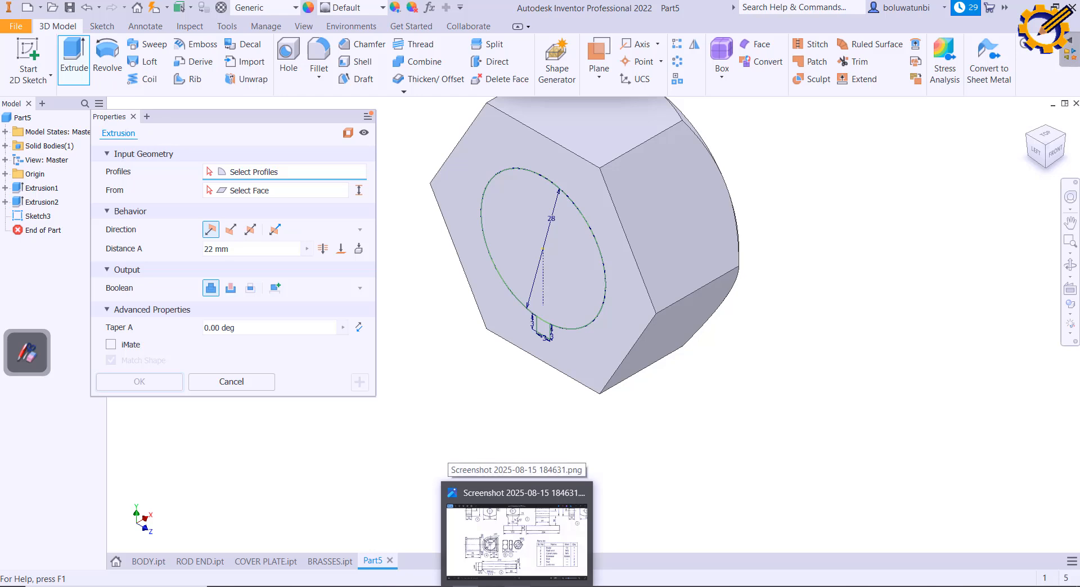
click(518, 512)
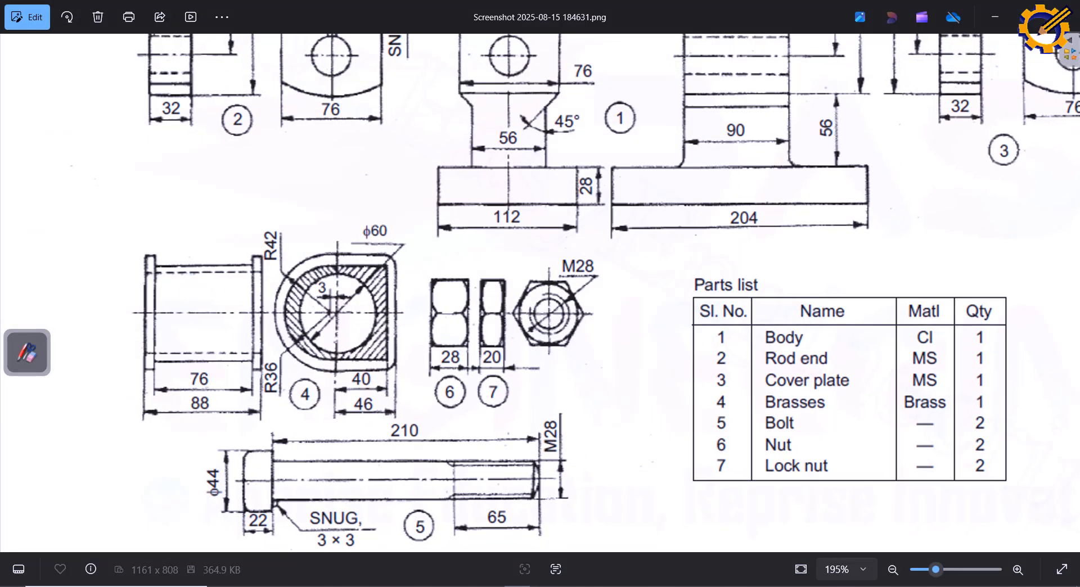
click(518, 586)
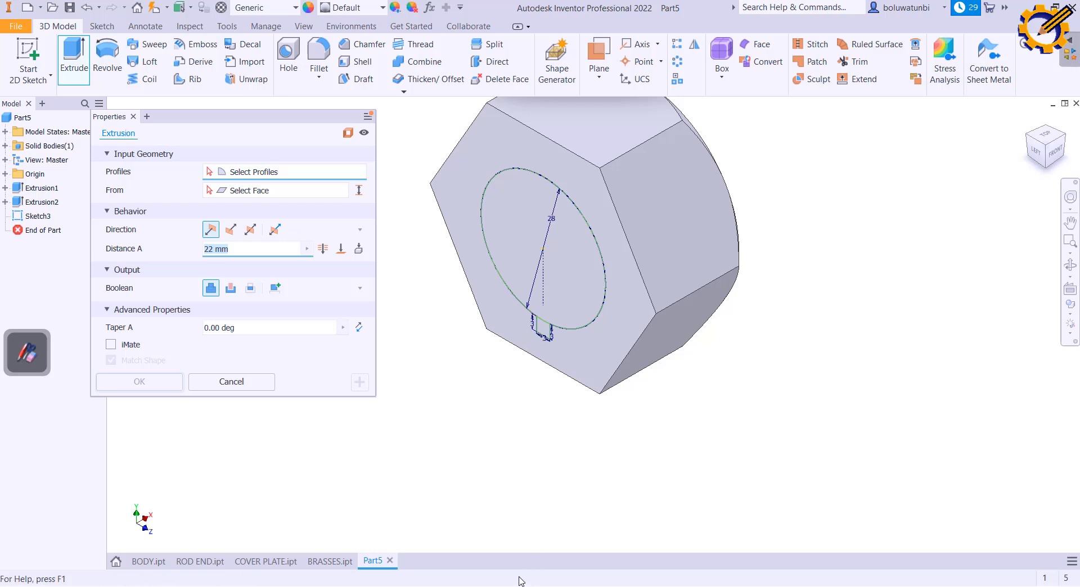
scroll(525, 328, up, 4)
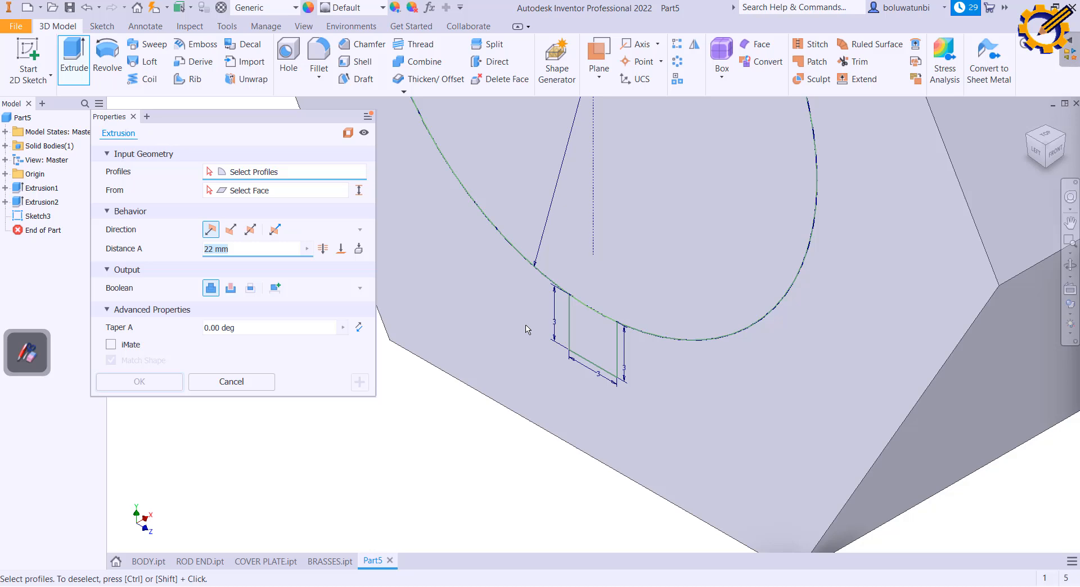
click(588, 329)
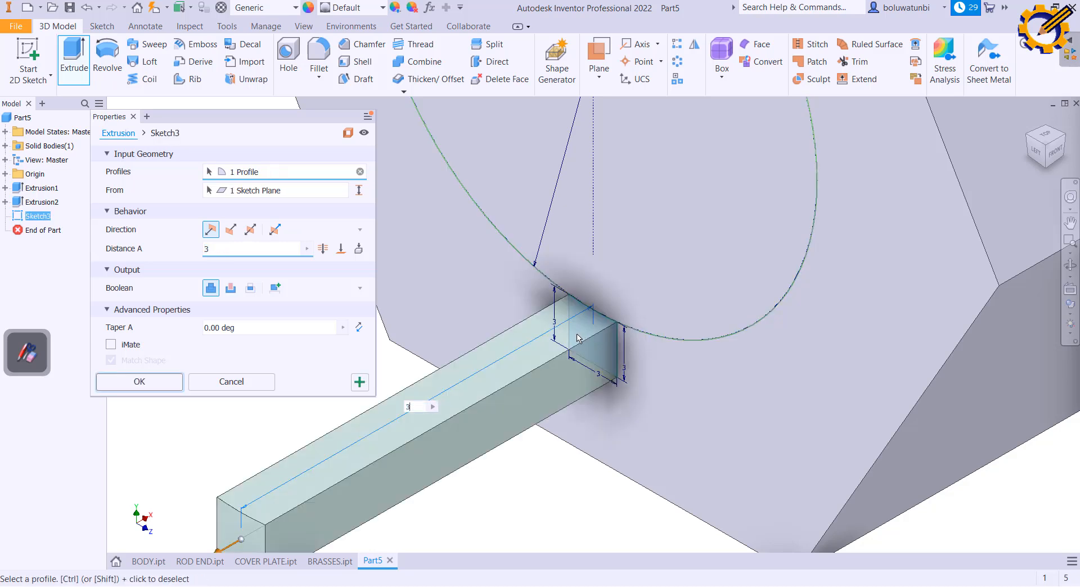
text(3)
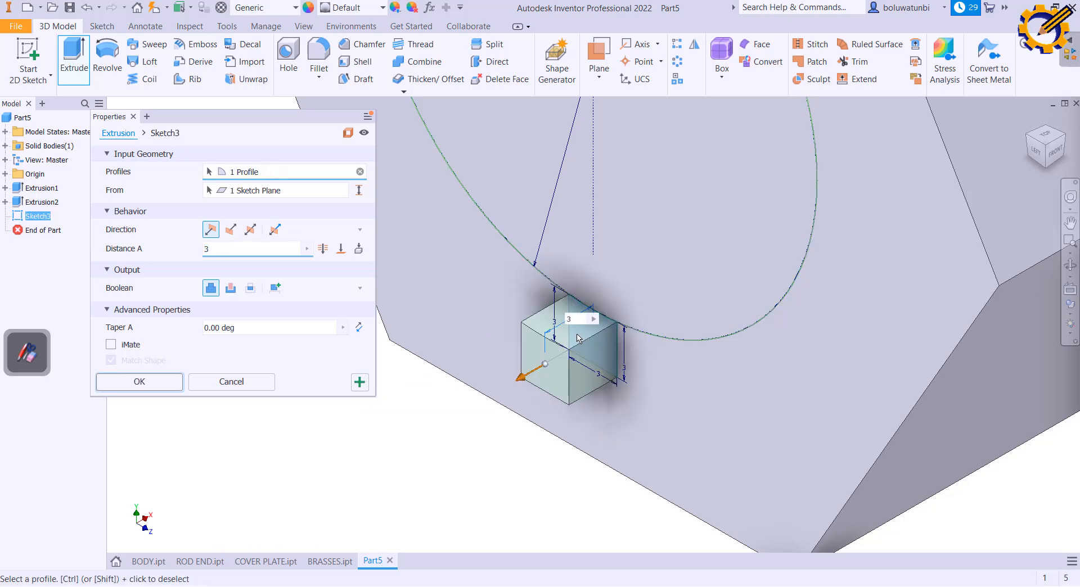
click(360, 384)
Check the shank length in the reference drawing and extrude the circular profile 210 mm as the bolt's shank
click(651, 310)
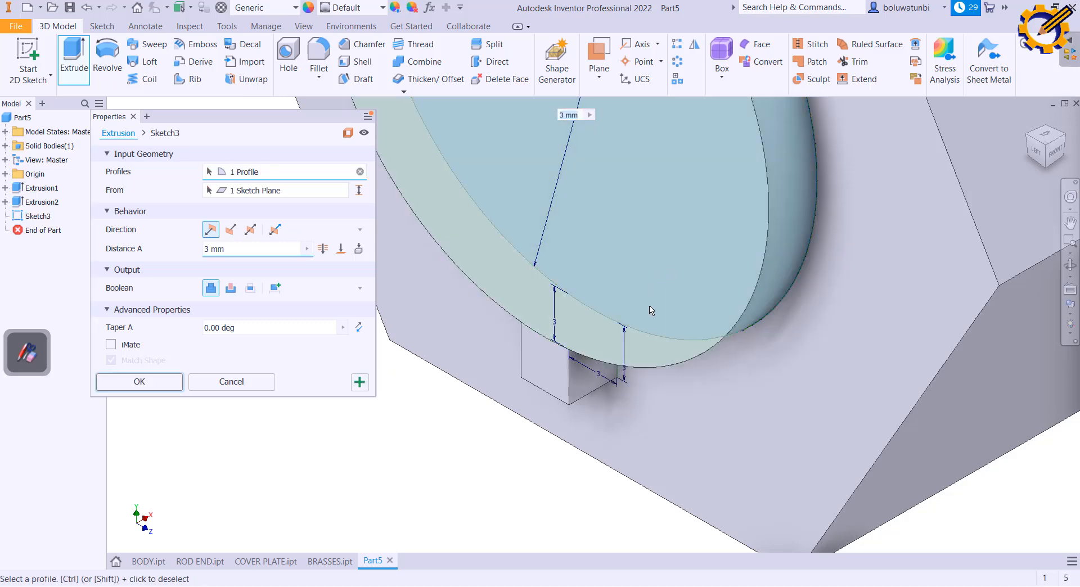
scroll(650, 309, down, 5)
key(alt+Tab)
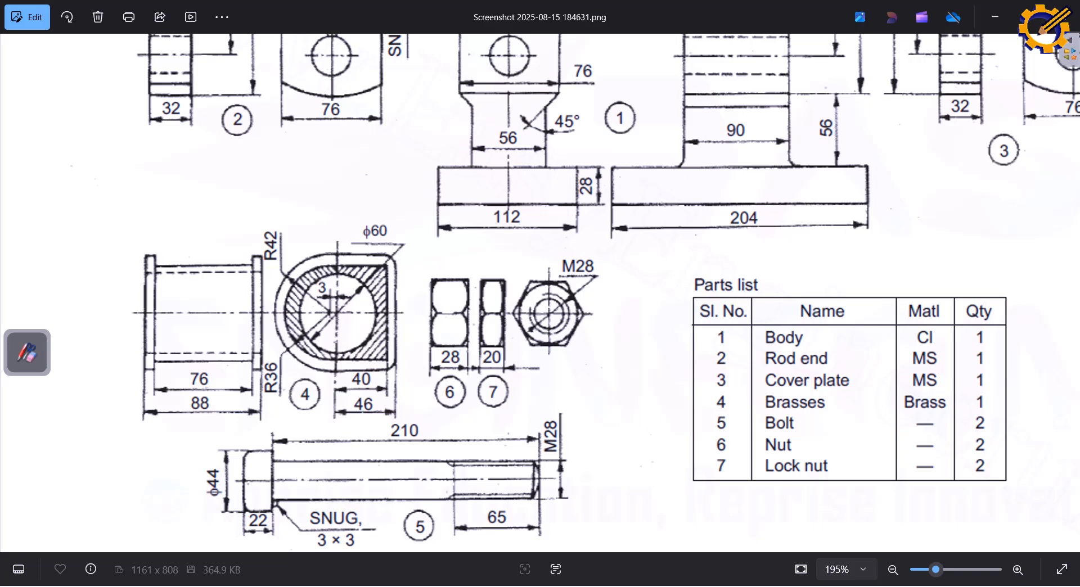
key(alt+Tab)
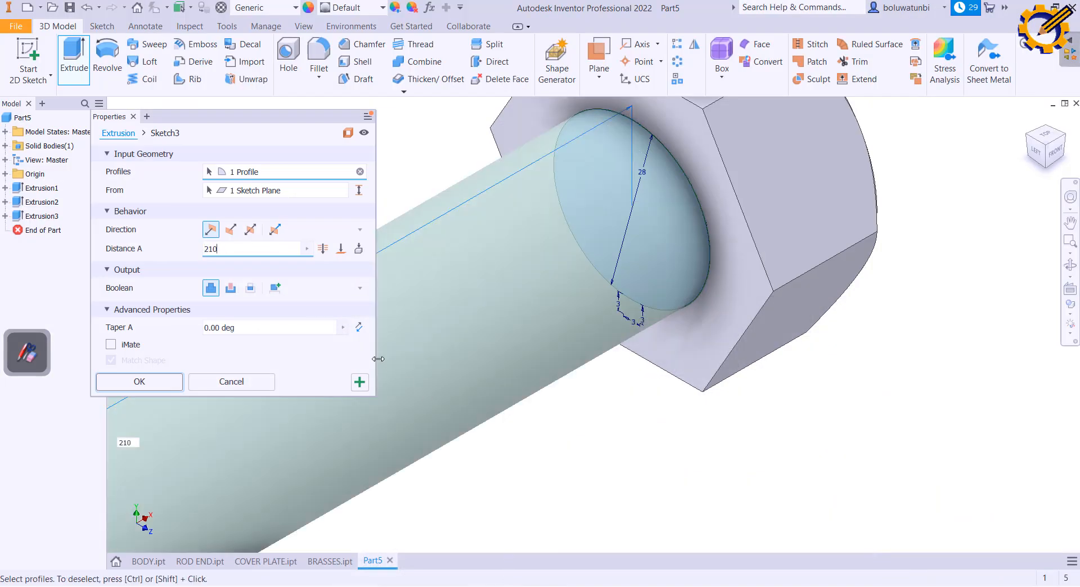
scroll(690, 385, down, 5)
middle_drag(690, 385, 719, 300)
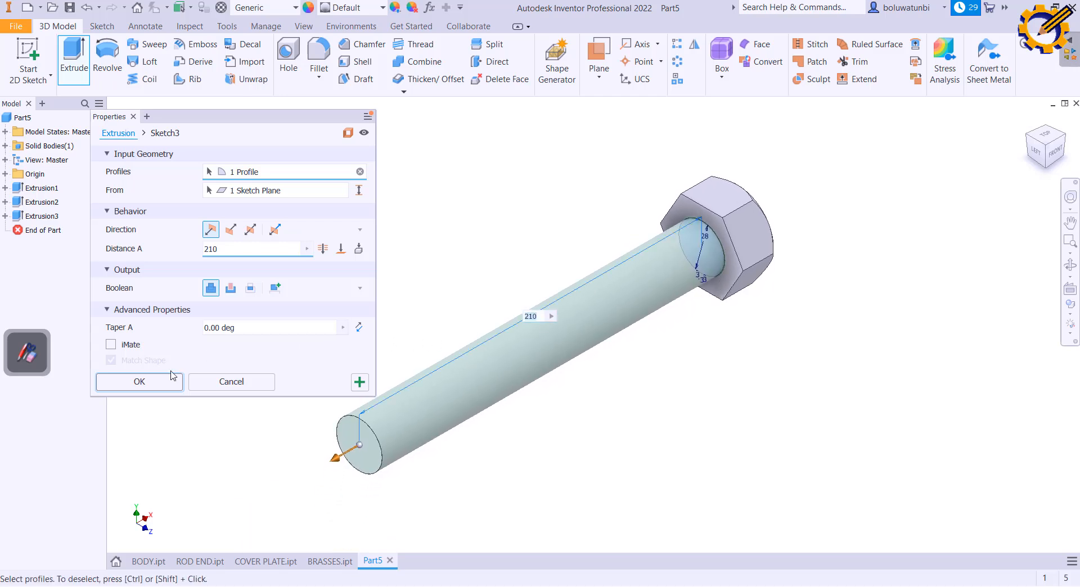
click(139, 381)
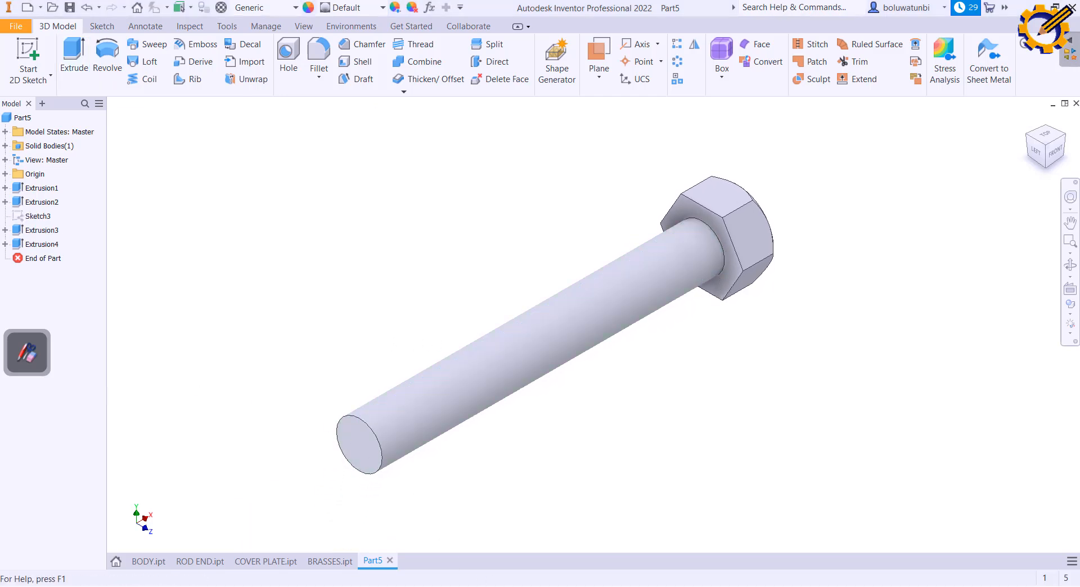
Add an M28x2 thread to the free end of the shank, with full length turned off and an offset of 210-65 mm
key(alt+Tab)
key(alt+Tab)
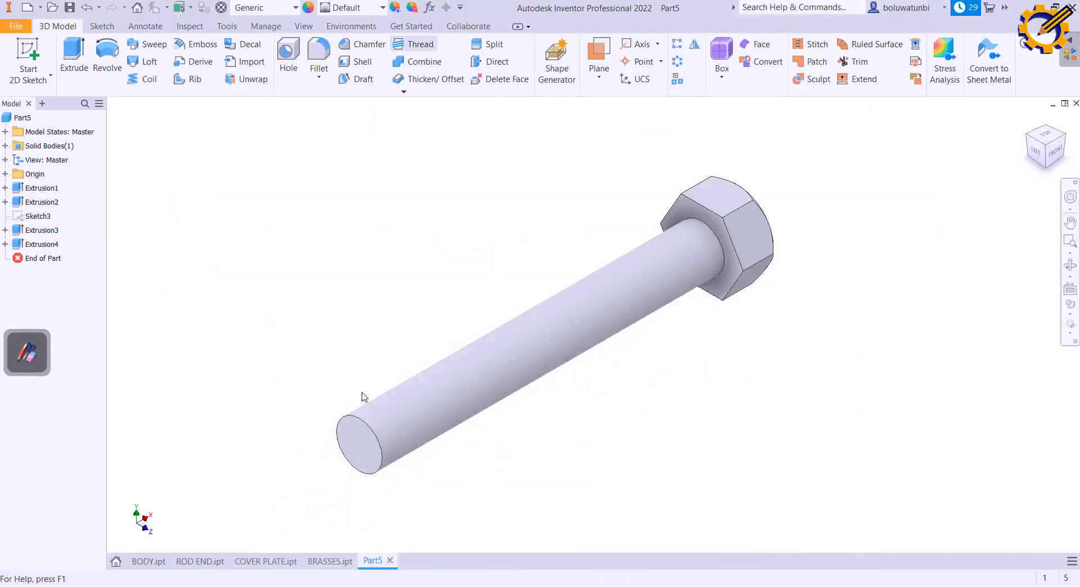
click(360, 423)
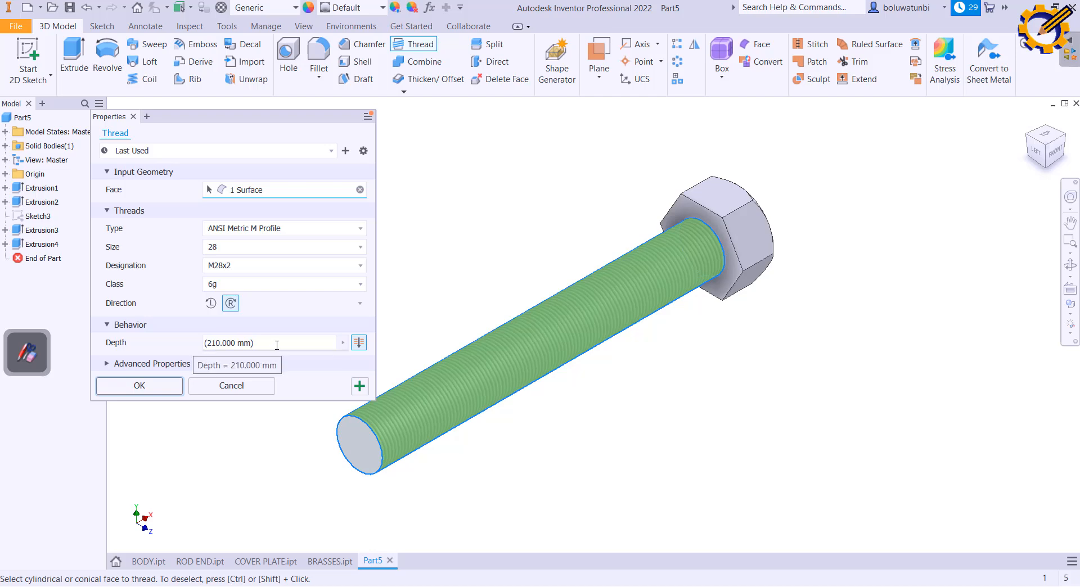
click(357, 342)
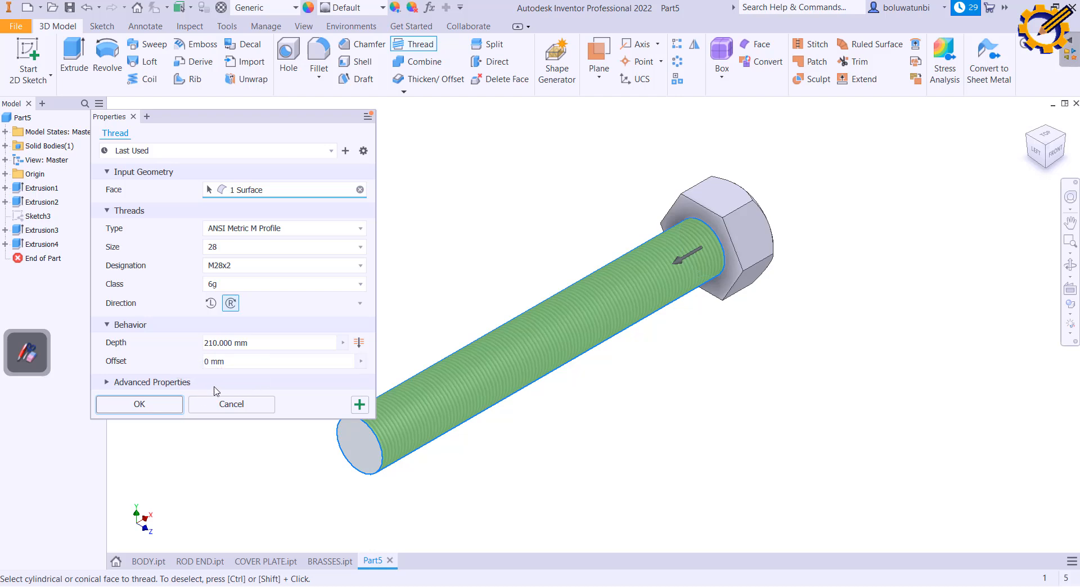
click(247, 361)
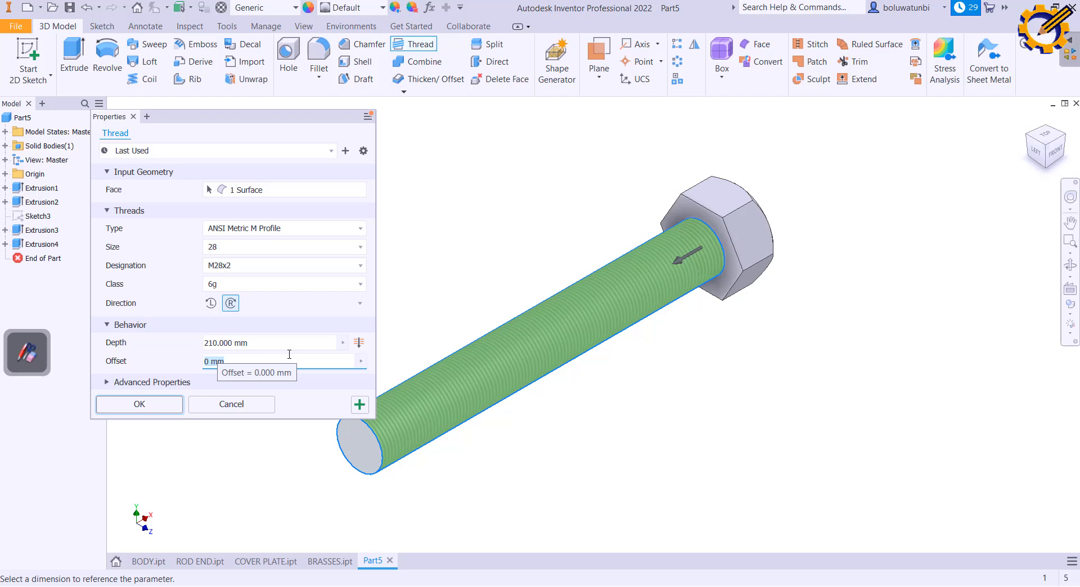
text(65)
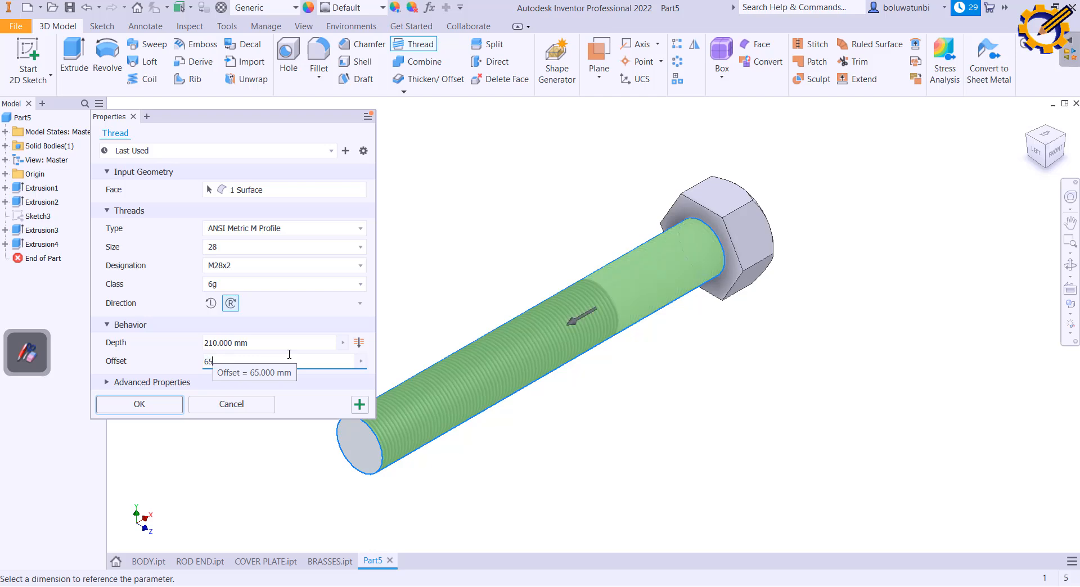
key(BackSpace)
key(BackSpace)
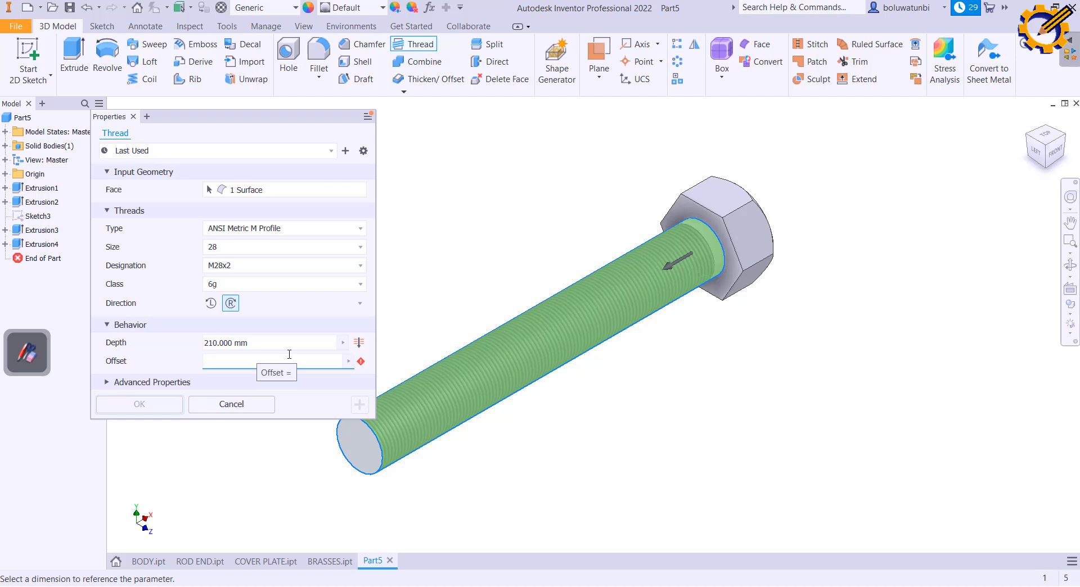
text(210-6)
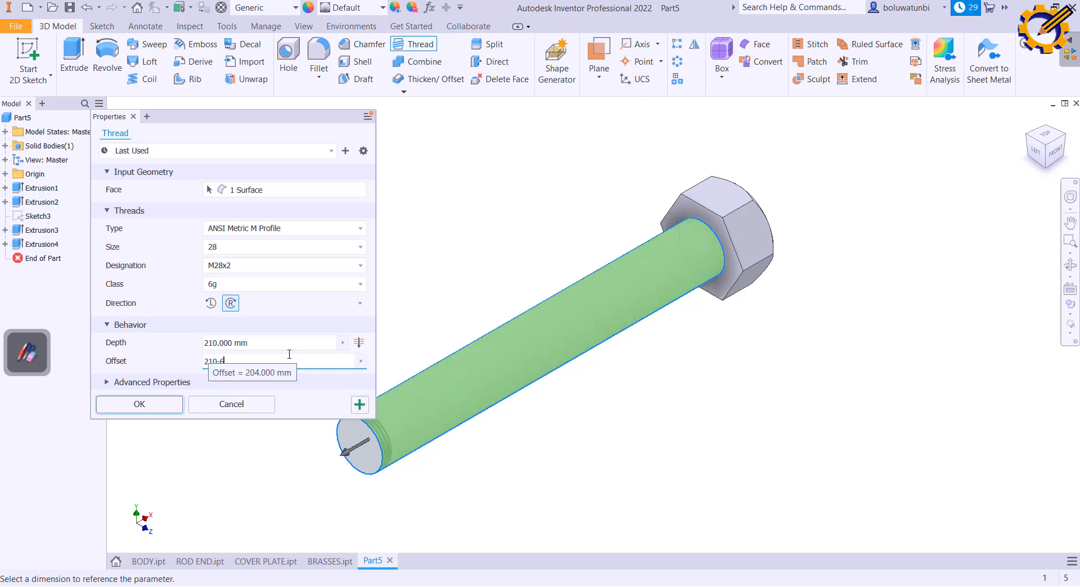
text(5)
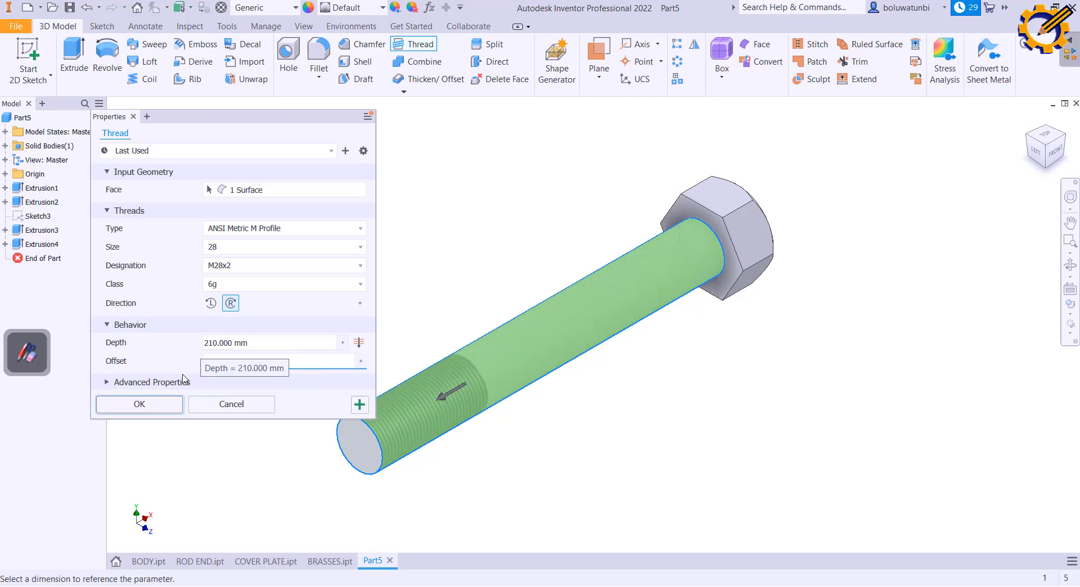
click(156, 406)
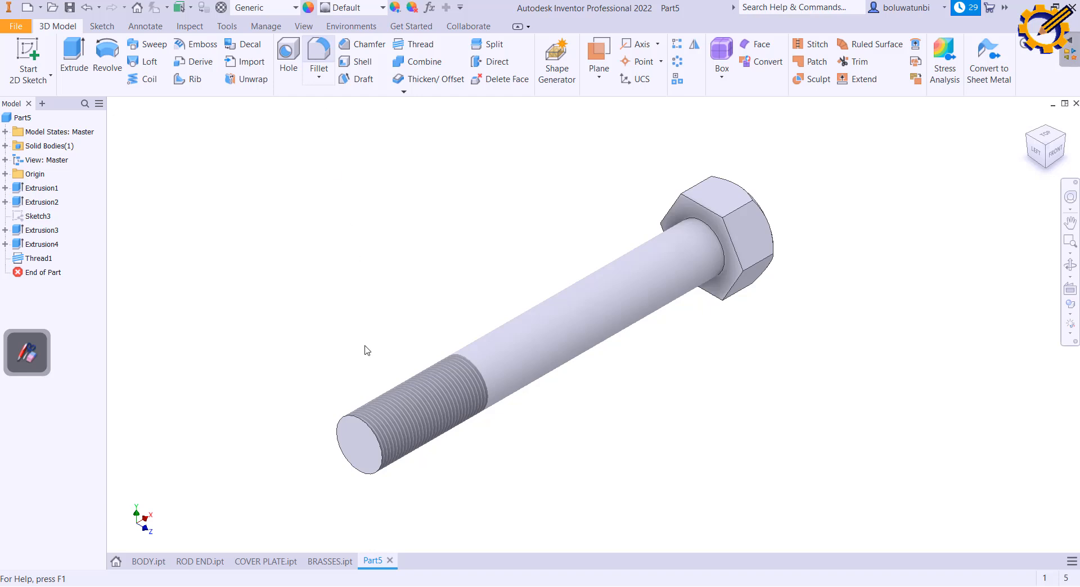
Fillet the circular edge at the shank's threaded end with a 2 mm radius
click(375, 422)
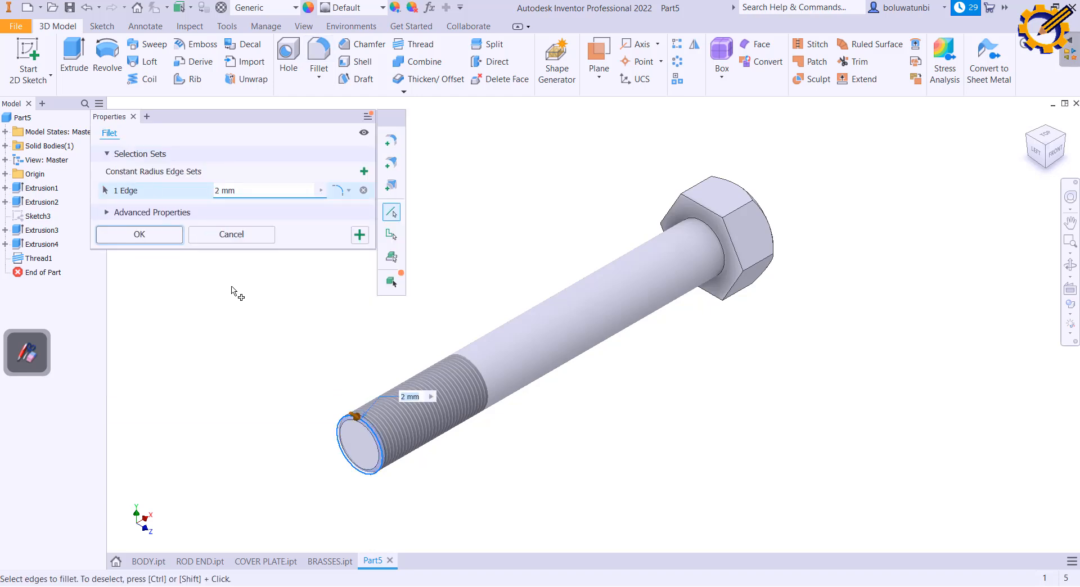
click(153, 237)
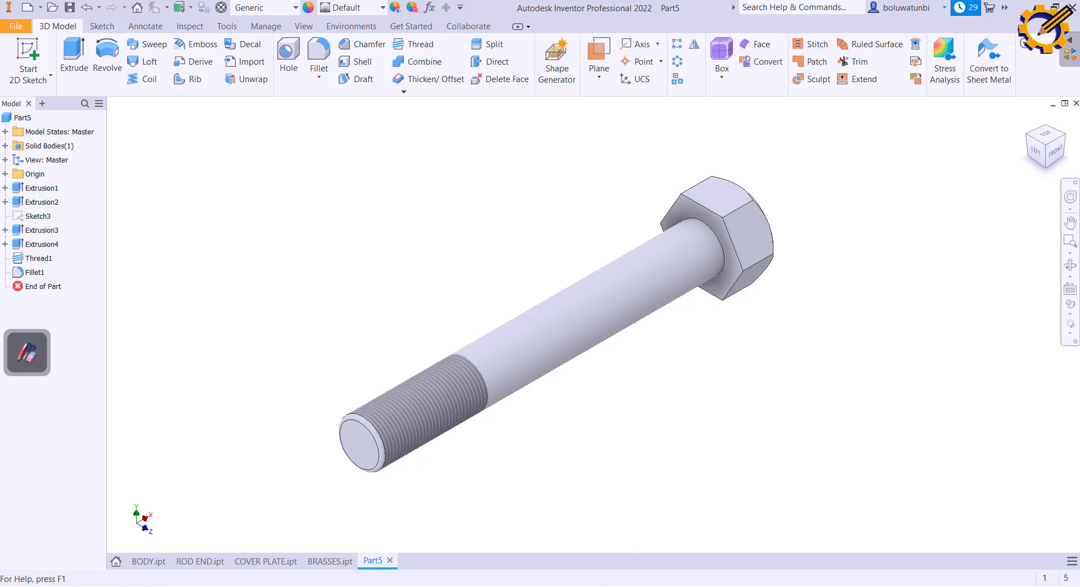
Check the bolt in the reference drawing and start saving the new part in the CROSS HEAD folder
key(alt+Tab)
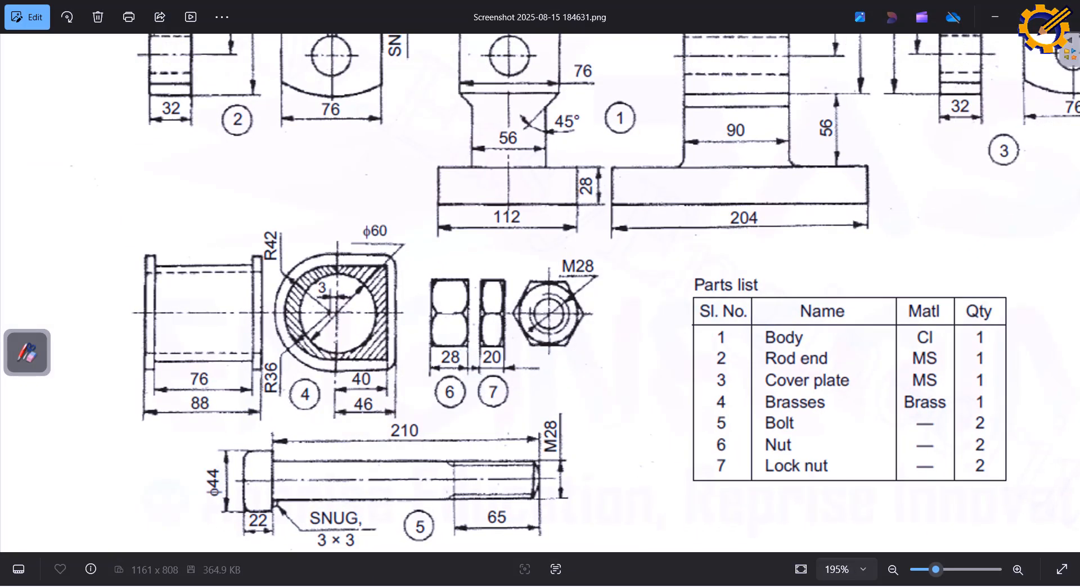
key(alt+Tab)
key(ctrl+s)
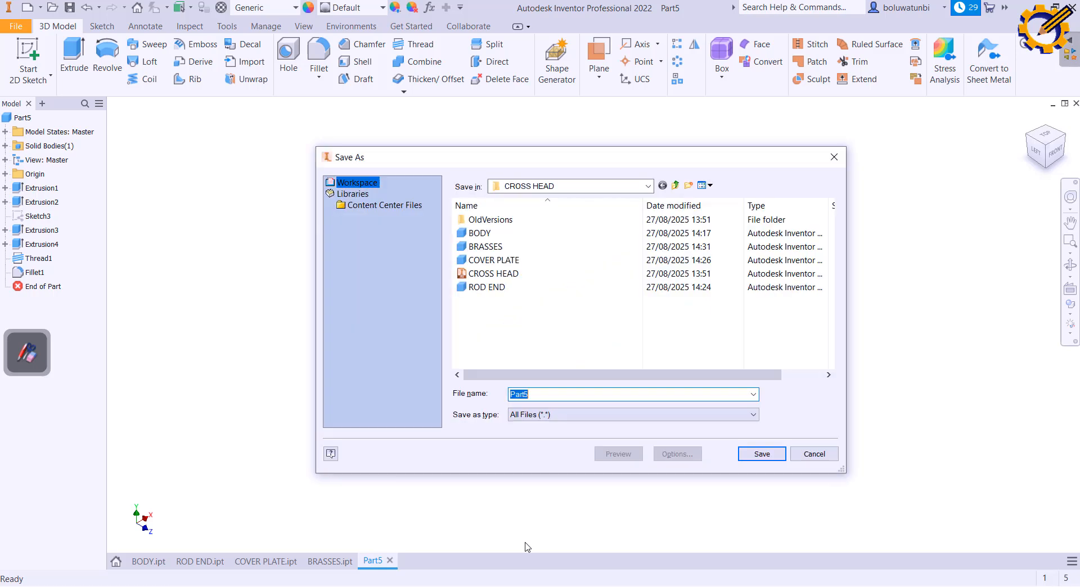
Save the finished part as BOLT and create a new part from the metric Standard (mm).ipt template
text(BOLT)
key(Return)
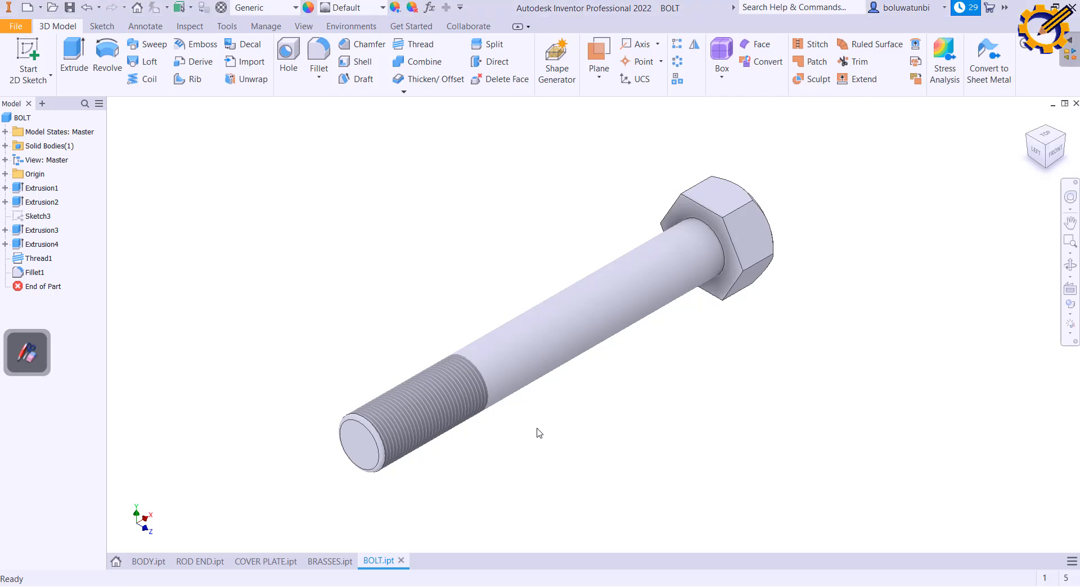
key(ctrl+n)
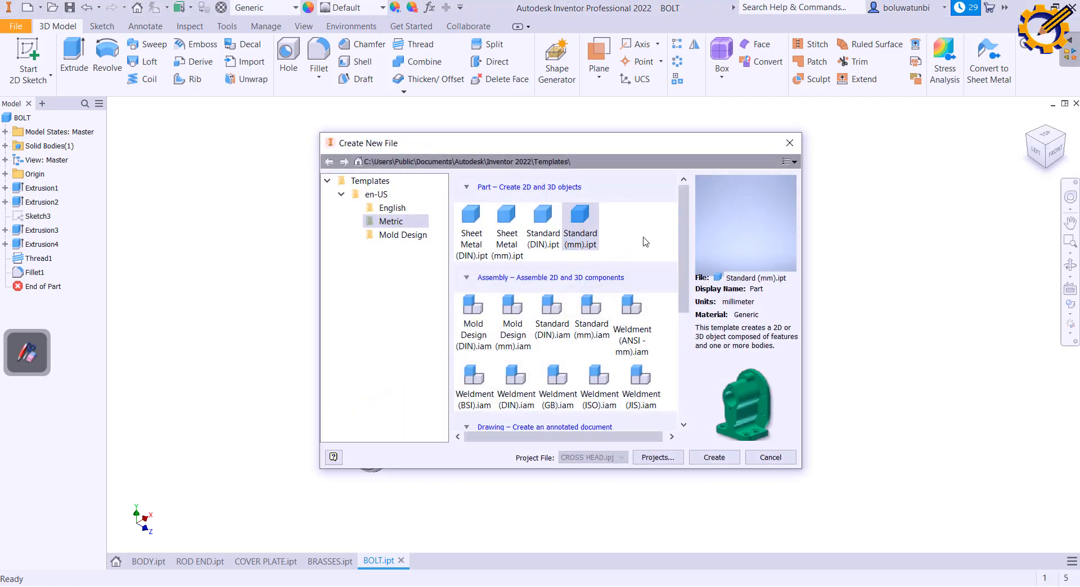
double_click(586, 229)
Check the nut in the reference drawing and sketch a hexagon about 12 mm across flats, centred on the origin on the YZ plane
click(513, 584)
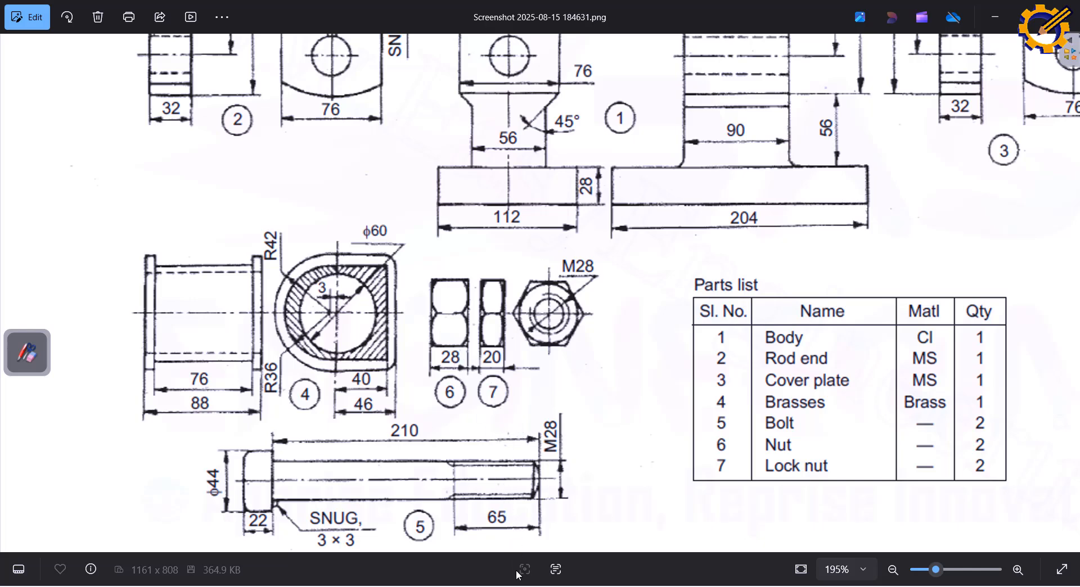
key(alt+Tab)
click(28, 54)
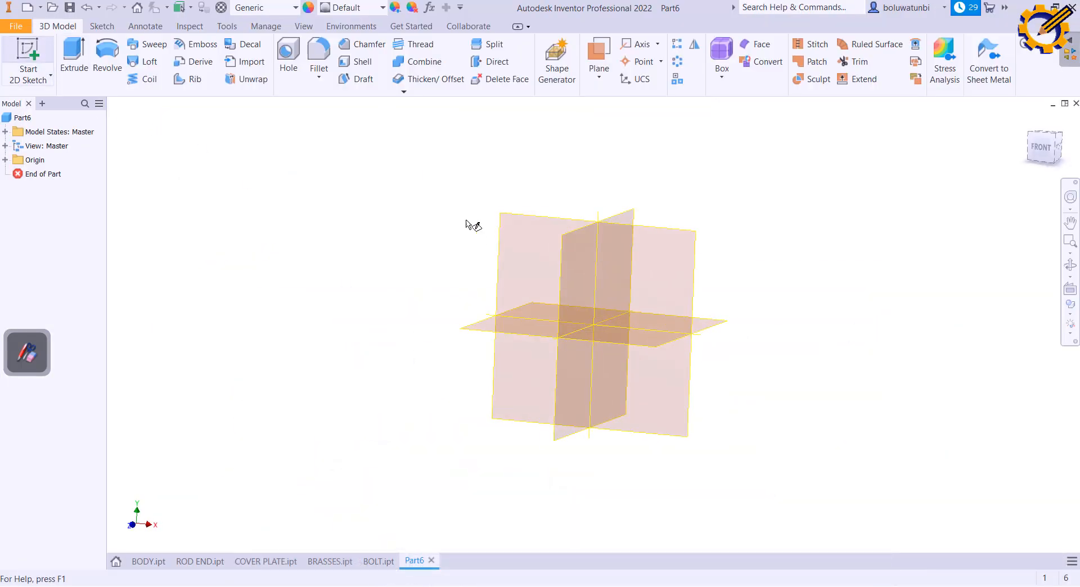
click(548, 260)
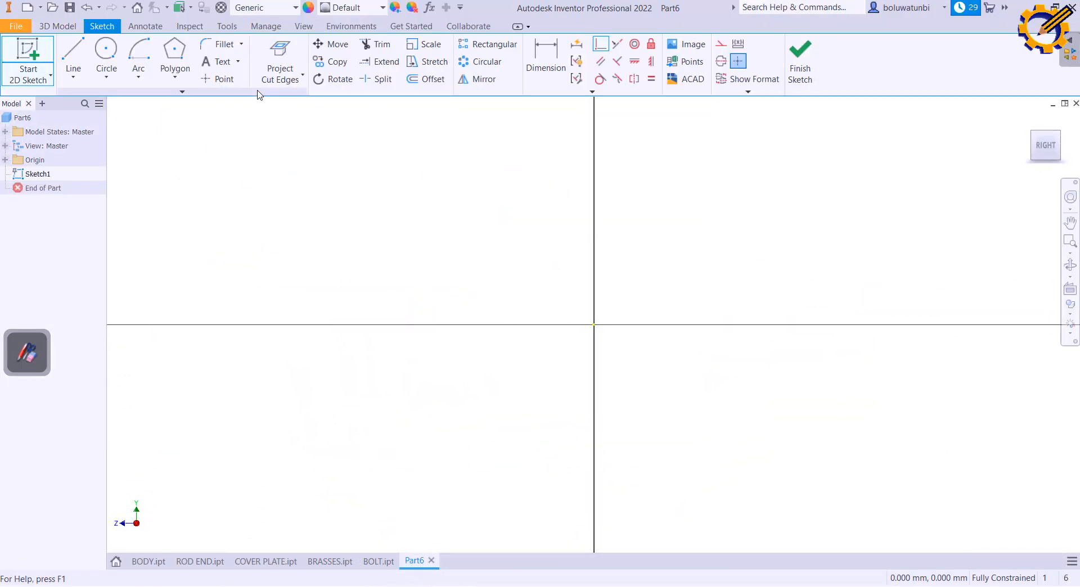
click(166, 68)
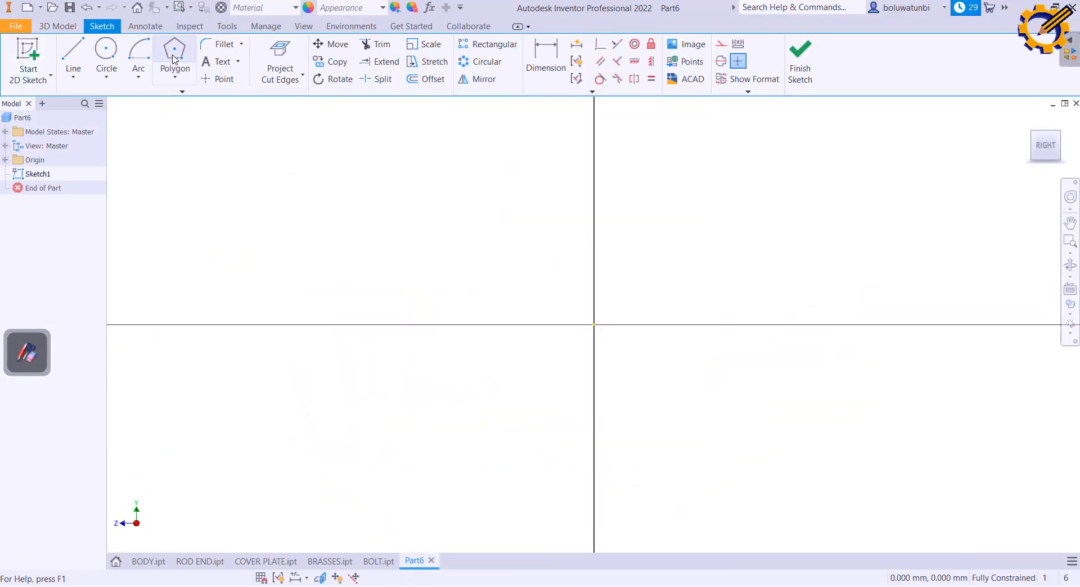
click(594, 325)
click(685, 324)
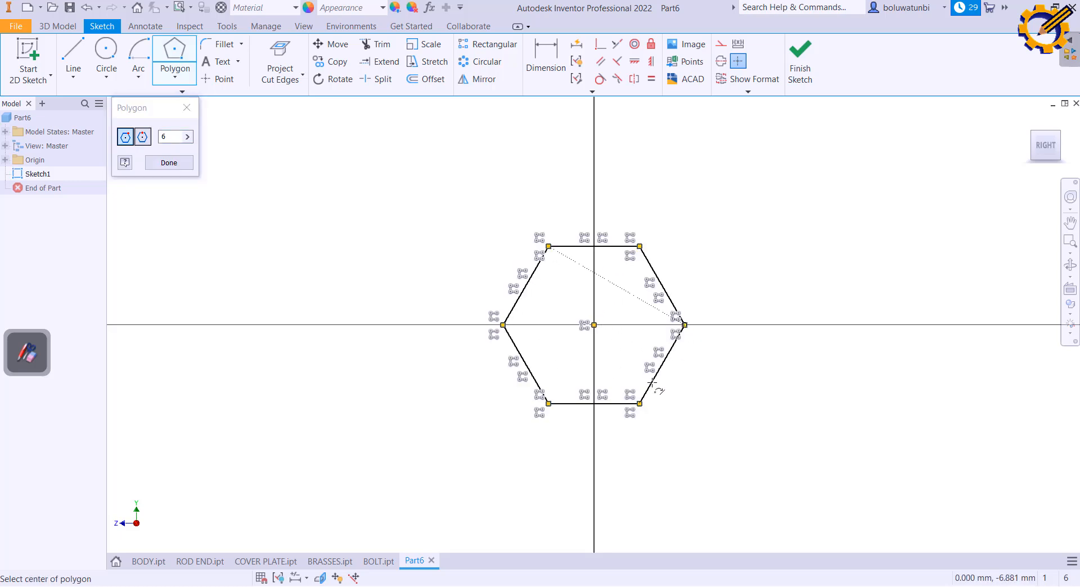
Dimension the hexagon across its horizontal flats as 44 mm and finish the sketch
key(alt+Tab)
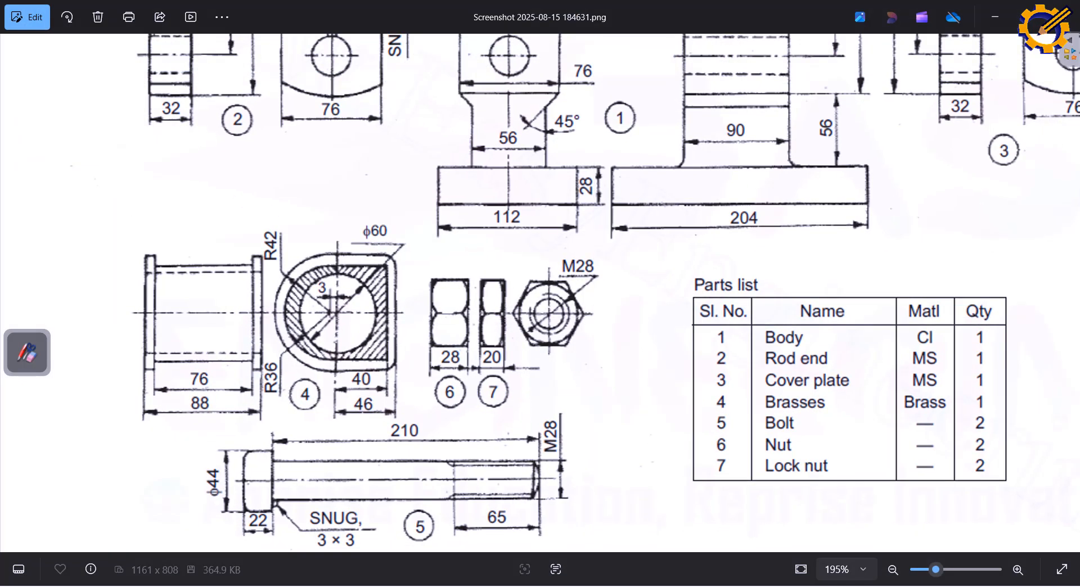
key(alt+Tab)
click(544, 48)
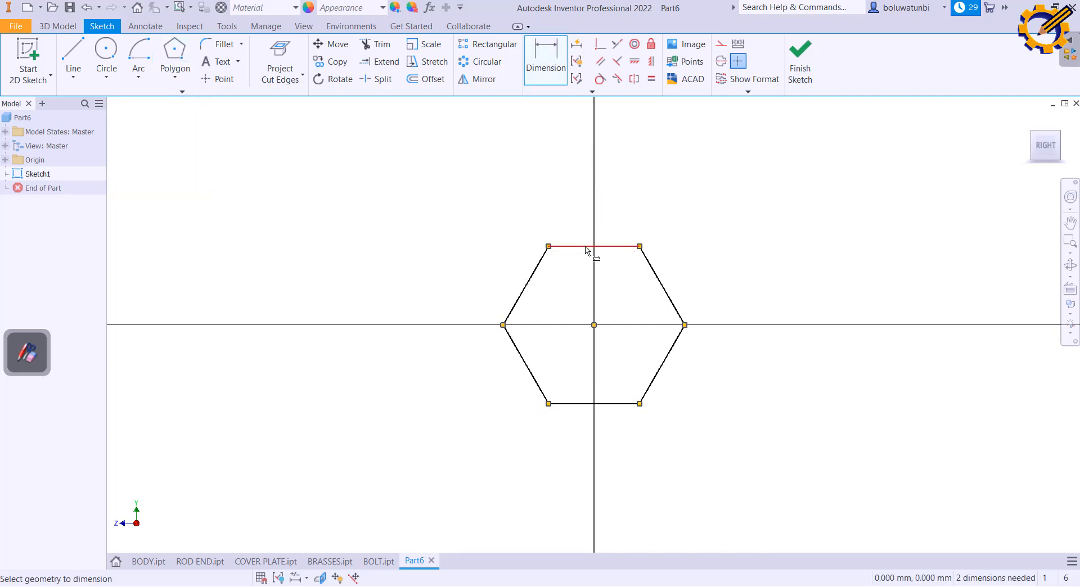
click(587, 247)
click(577, 407)
click(442, 372)
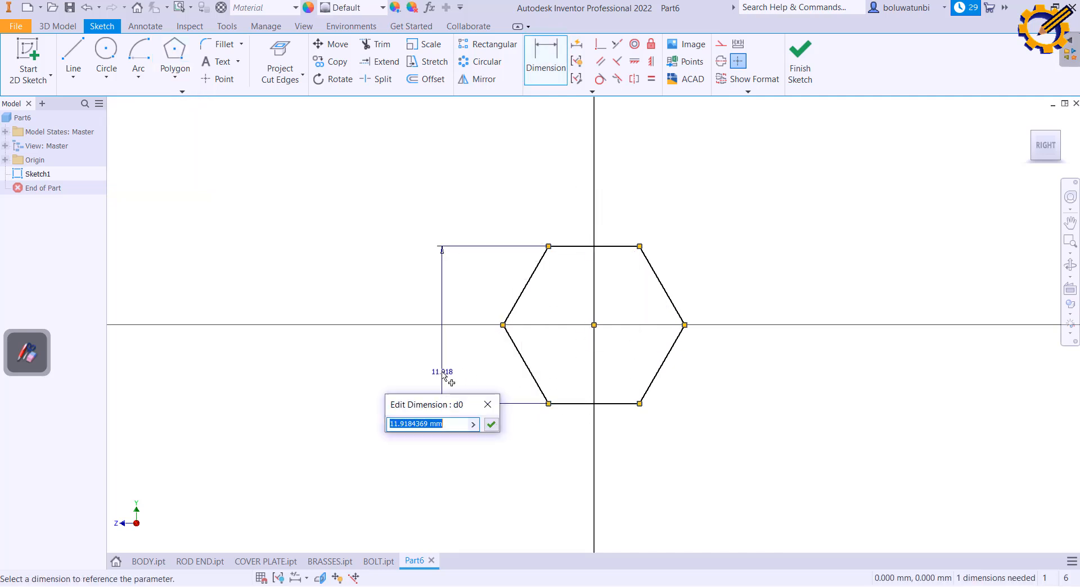
text(44)
key(Return)
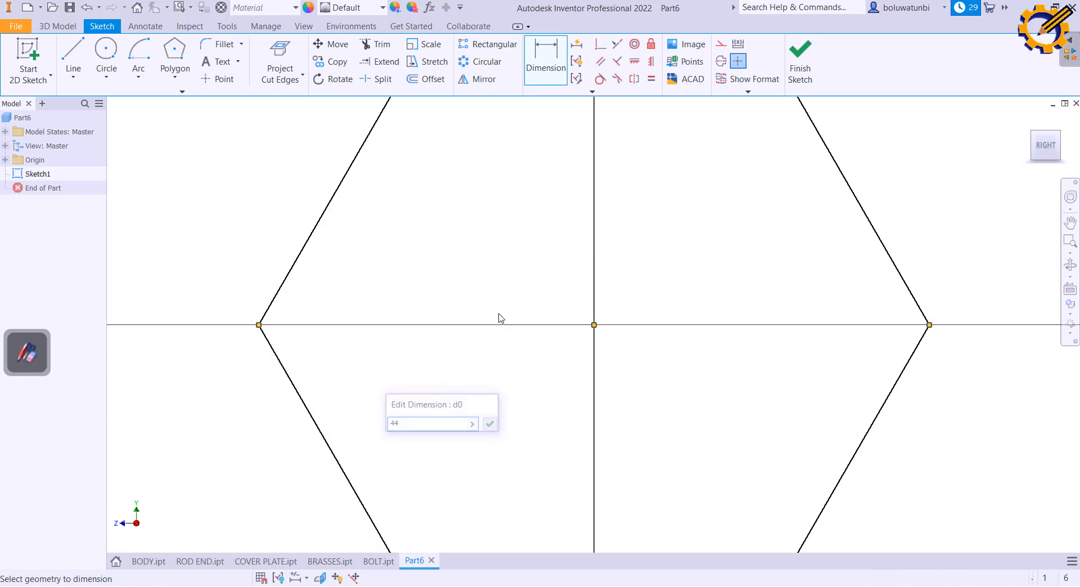
click(800, 63)
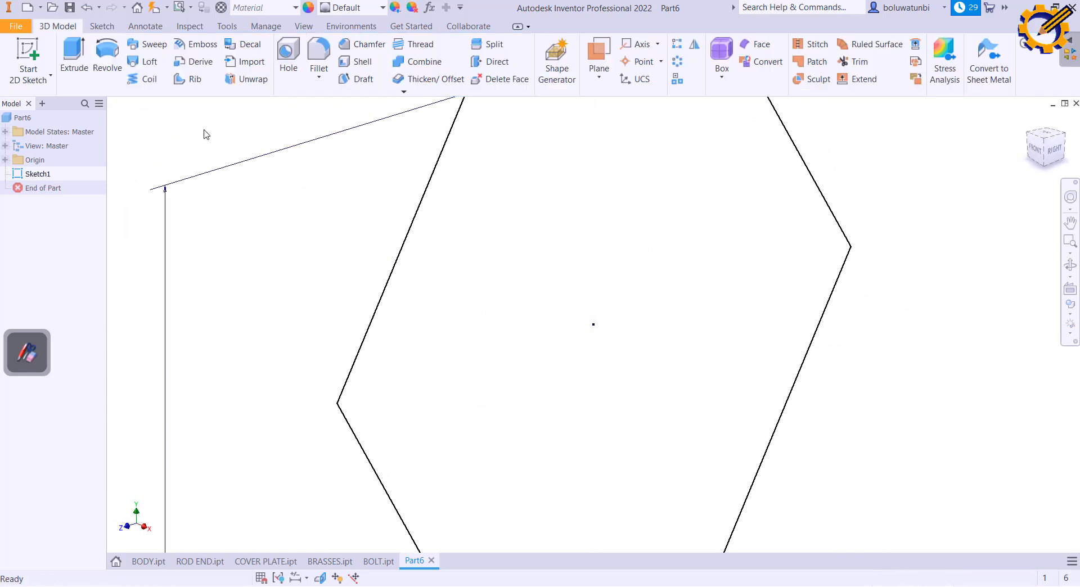
Check the nut thickness in the reference drawing and extrude the hexagon 28 mm
key(alt+Tab)
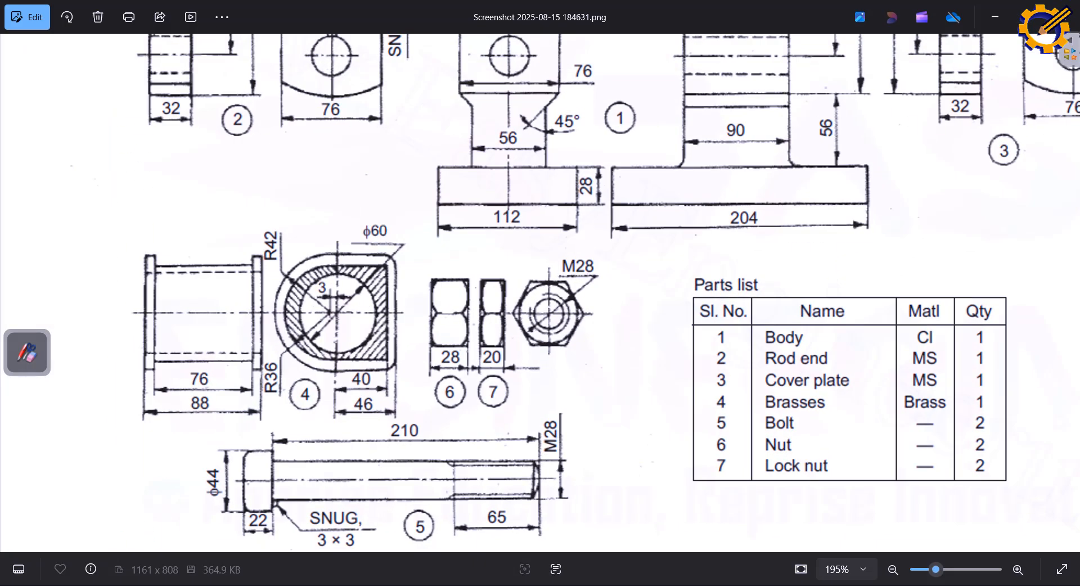
key(alt+Tab)
click(85, 53)
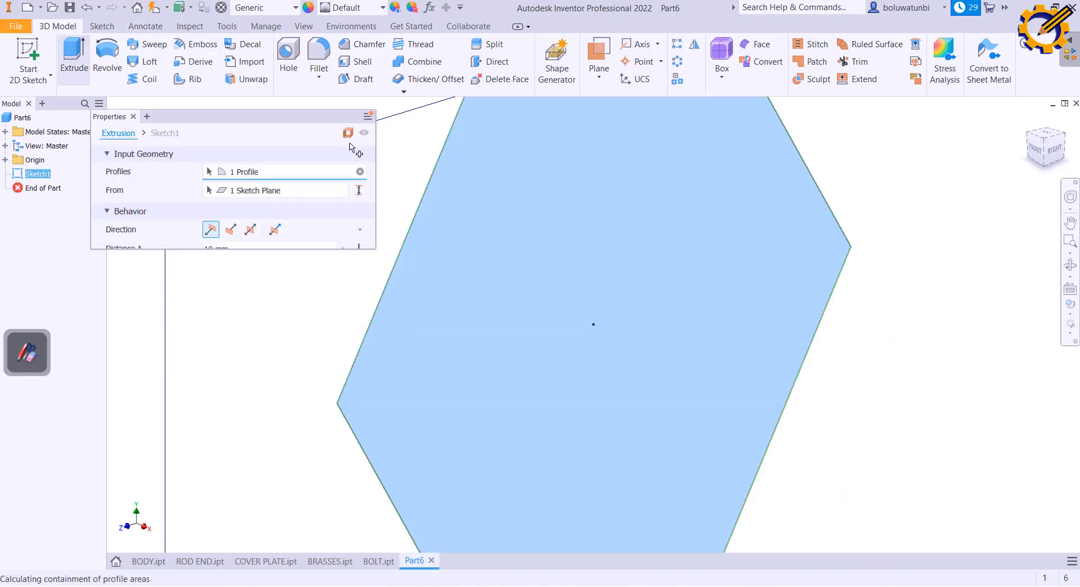
text(28)
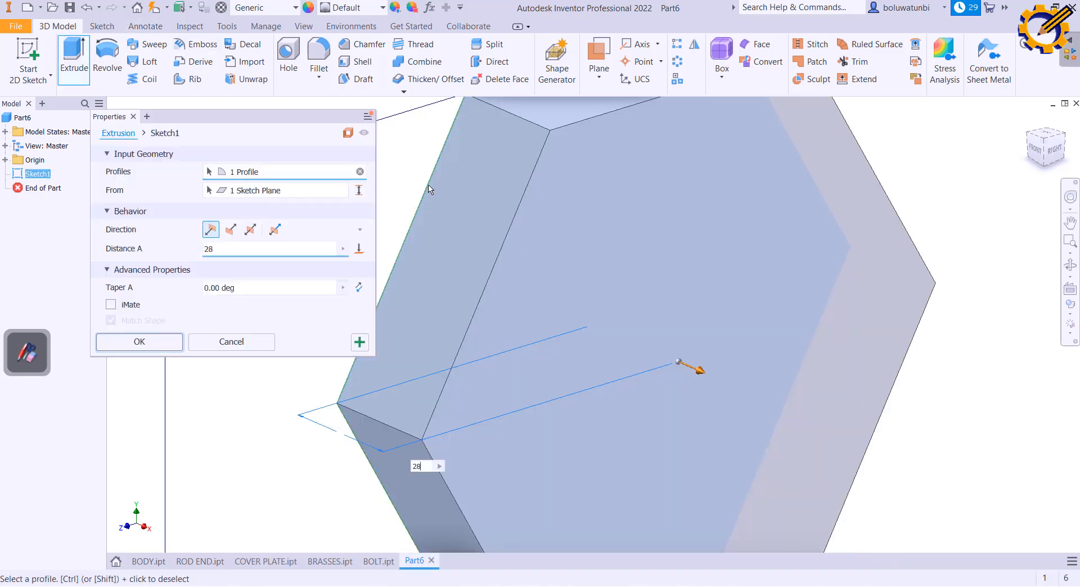
key(Return)
On the front hexagonal face of the extrusion, sketch an origin-centred circle touching the midpoints of the sides
click(754, 253)
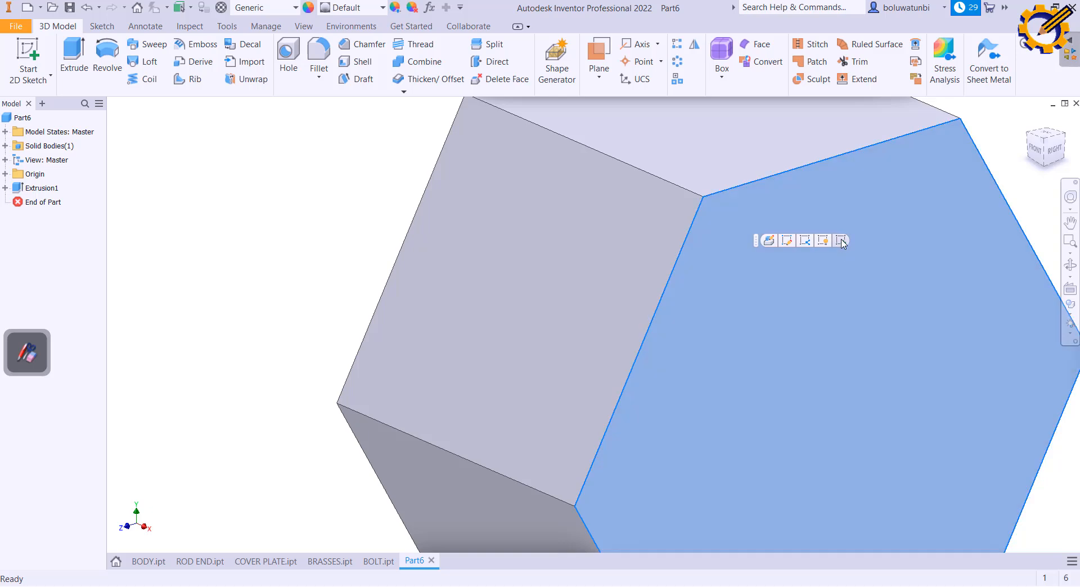
click(836, 242)
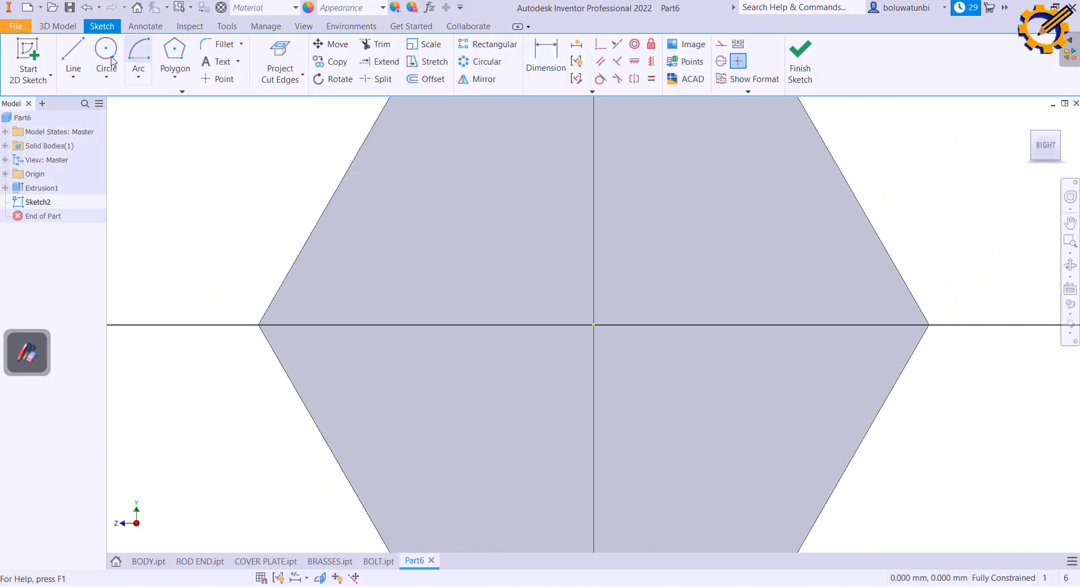
key(c)
click(593, 325)
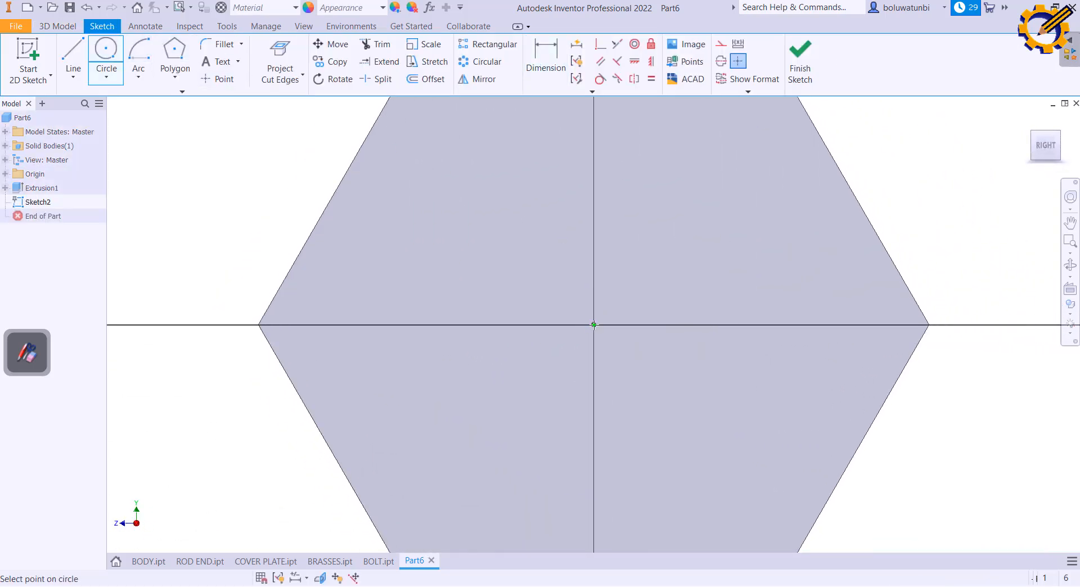
click(345, 175)
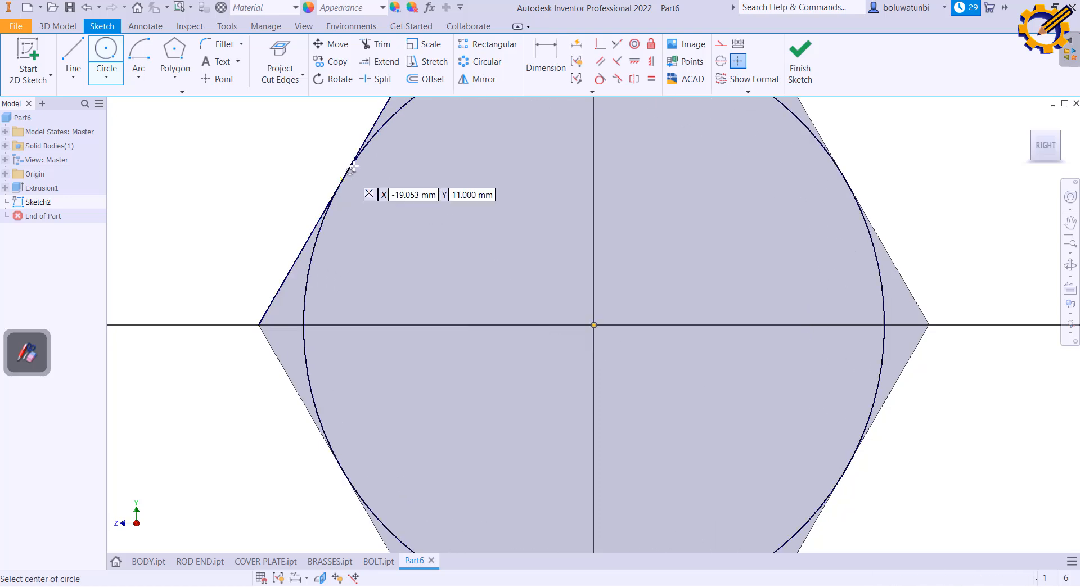
click(799, 58)
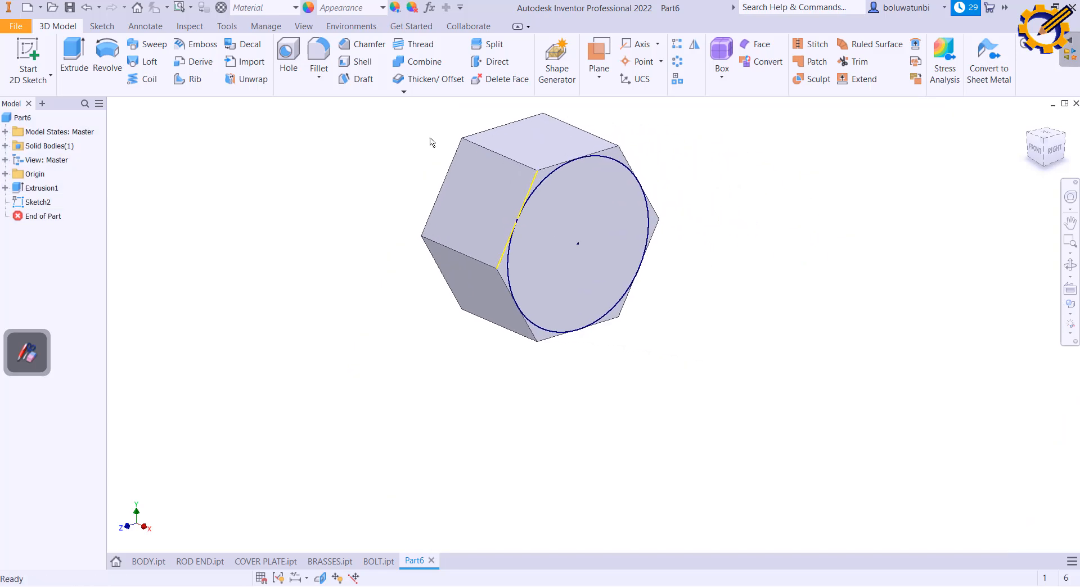
Extrude the circle 28 mm into the hexagonal body as an Intersect with a 45° taper to chamfer the corners
click(74, 56)
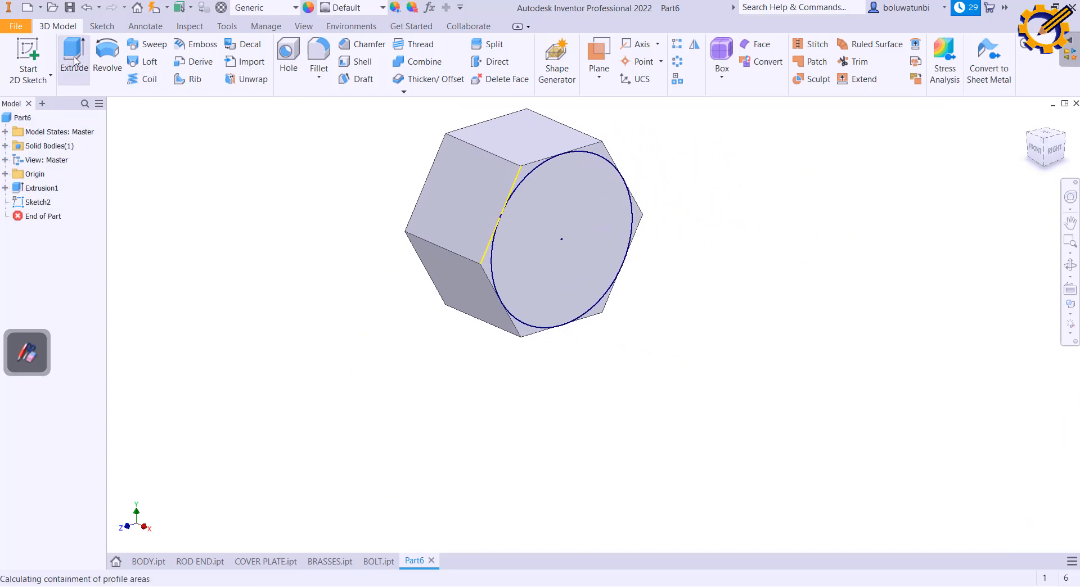
click(251, 288)
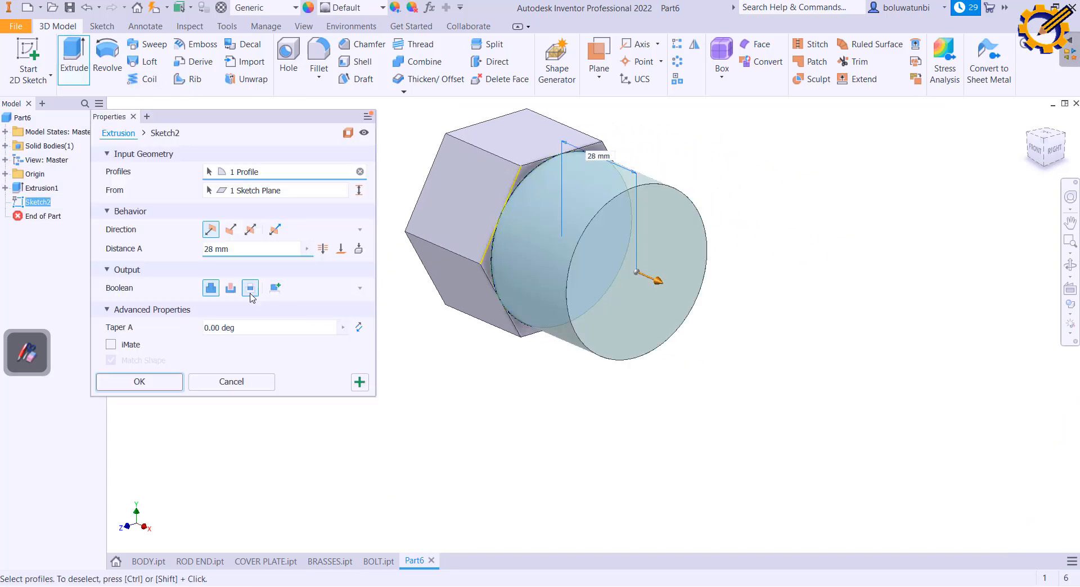
click(250, 327)
text(45)
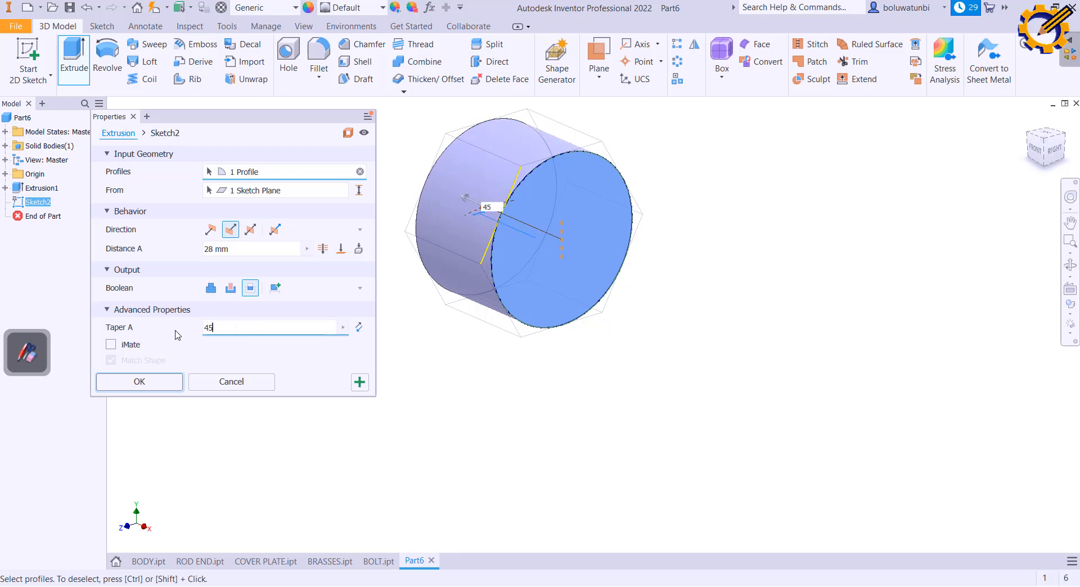
key(Return)
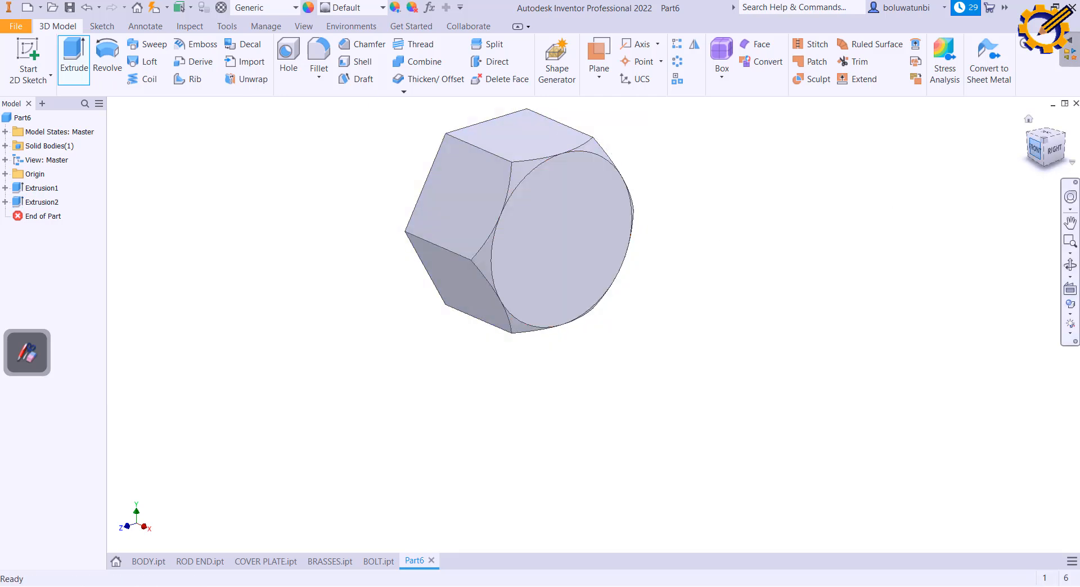
On the opposite, unchamfered hexagonal face, sketch an origin-centred circle touching the midpoints of the sides, after checking the reference drawing
click(1032, 145)
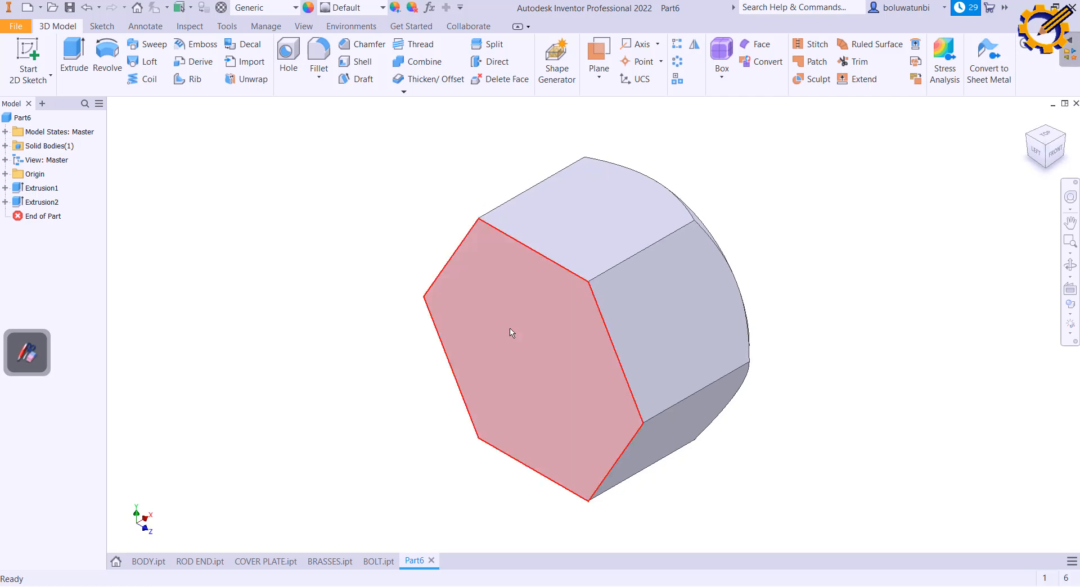
click(509, 331)
click(546, 586)
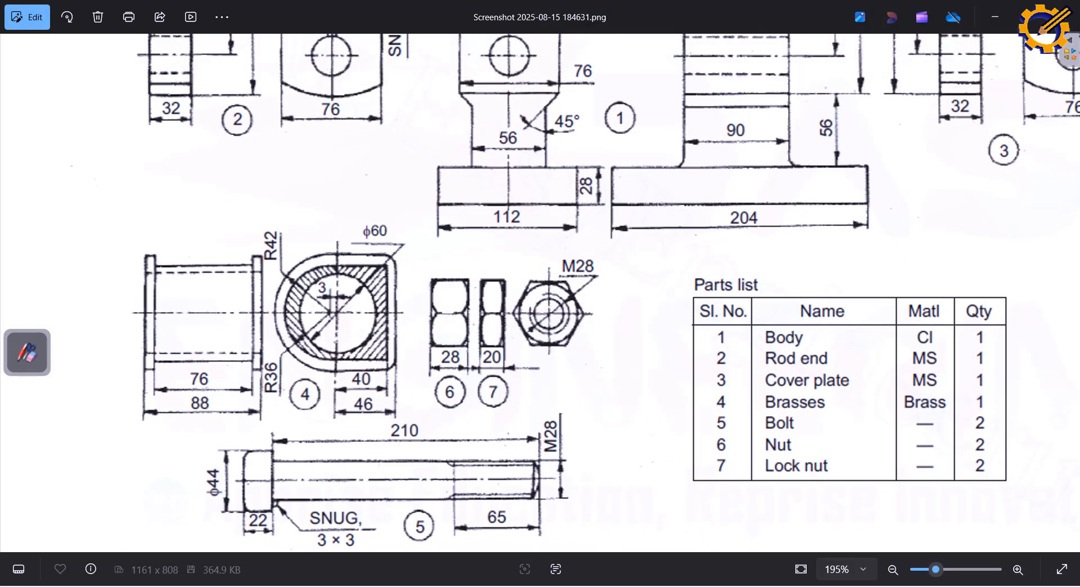
click(540, 586)
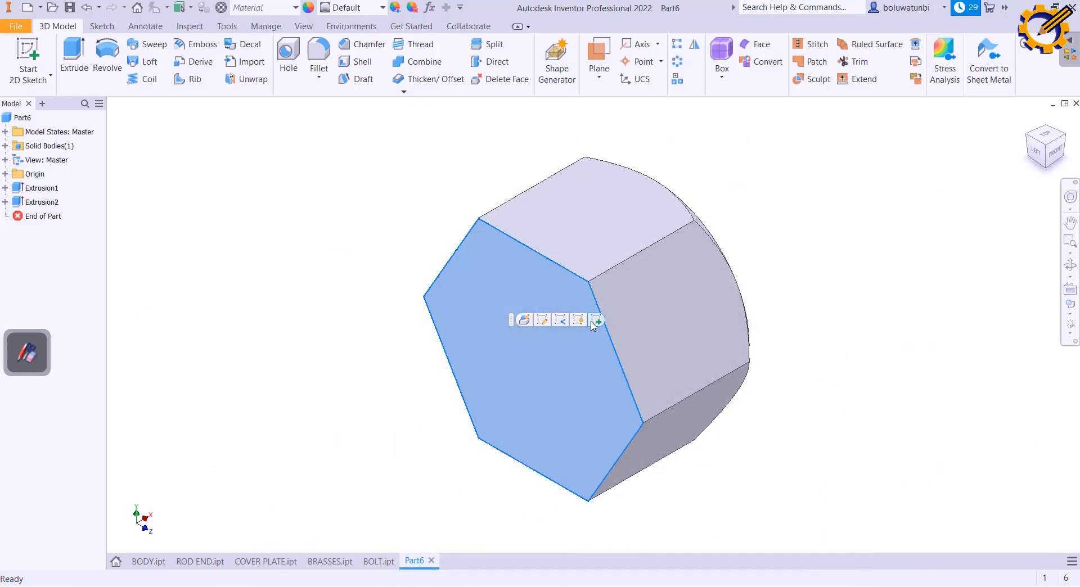
click(596, 320)
click(94, 52)
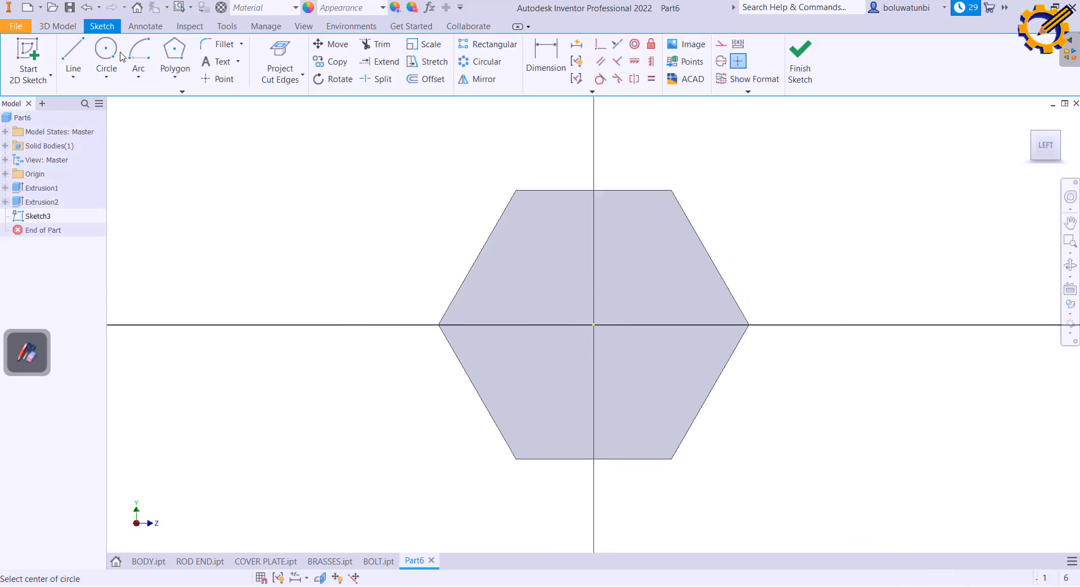
click(594, 325)
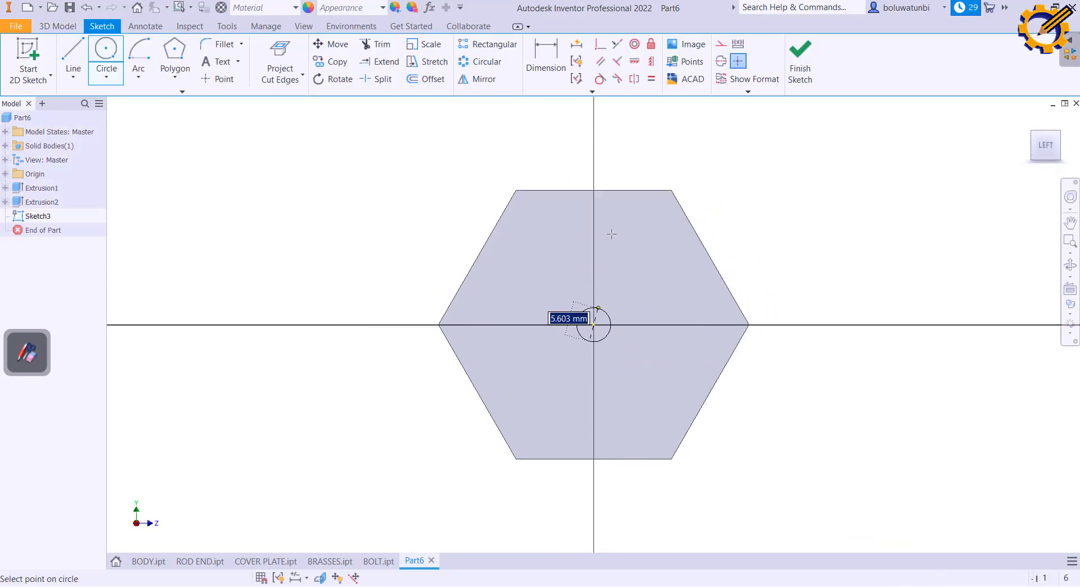
click(625, 193)
click(799, 63)
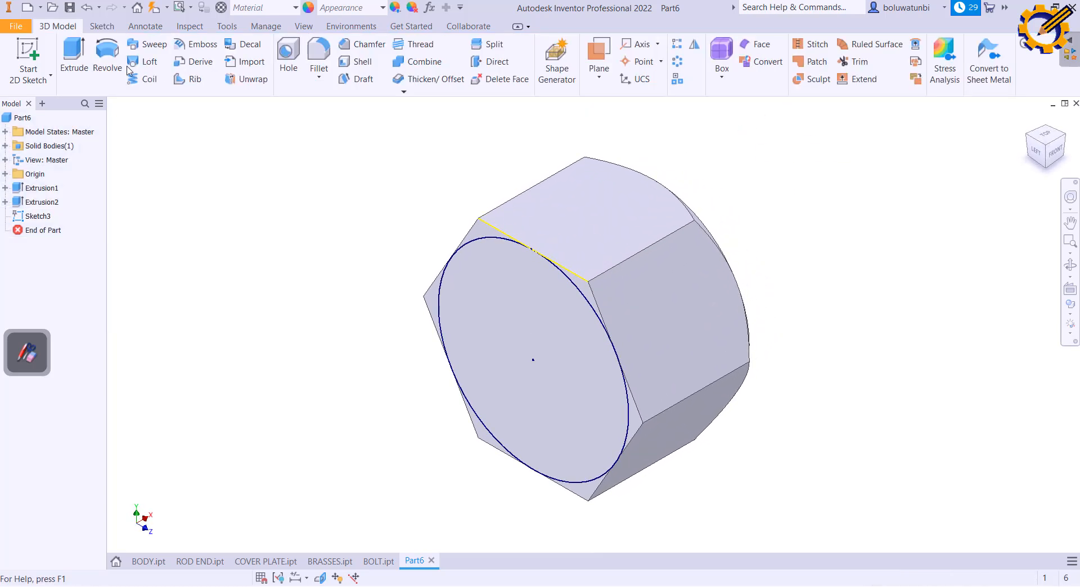
Chamfer the second end by extruding its circle 28 mm into the body as an Intersect with a 45° taper
click(74, 53)
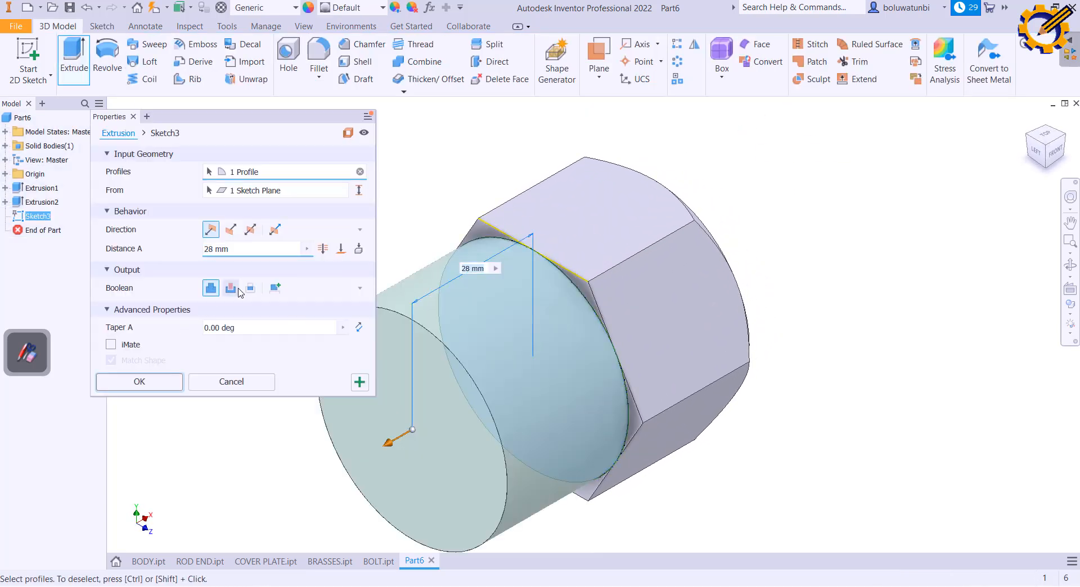
click(250, 288)
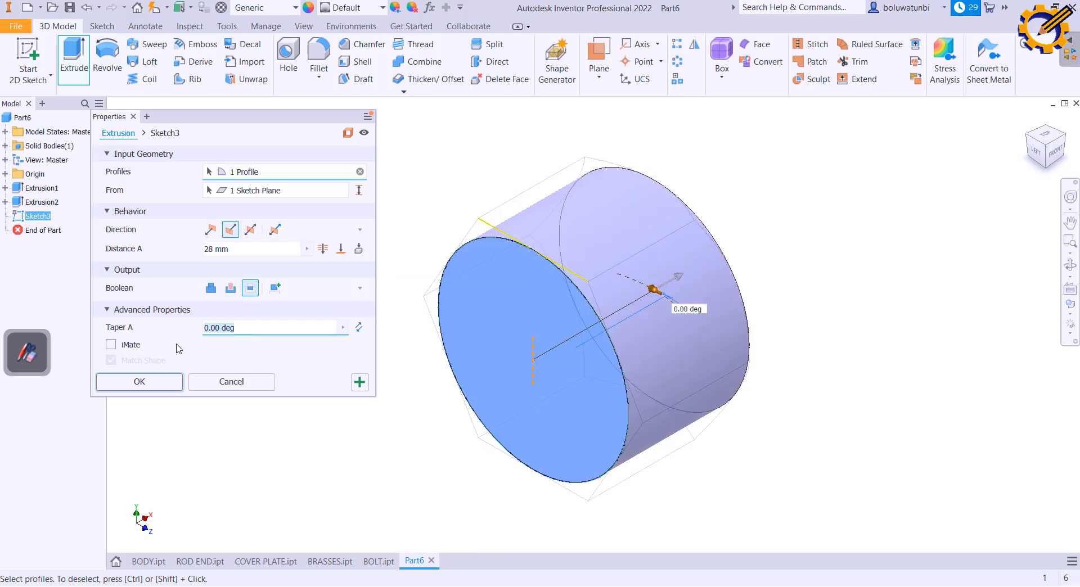
text(45)
key(Return)
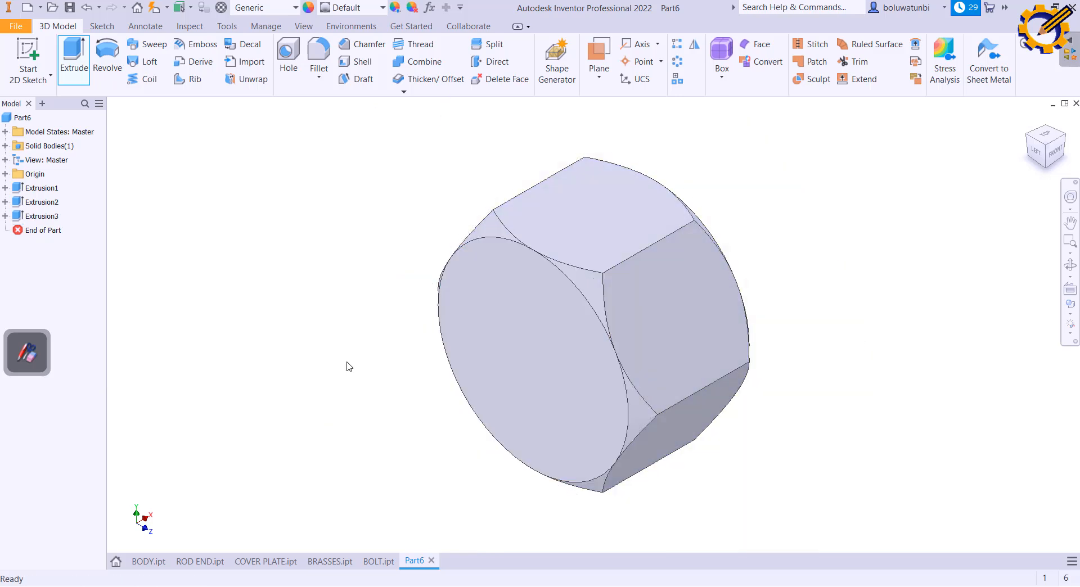
Sketch a 28 mm diameter circle centred on the origin on the nut's front circular face
click(483, 332)
click(568, 319)
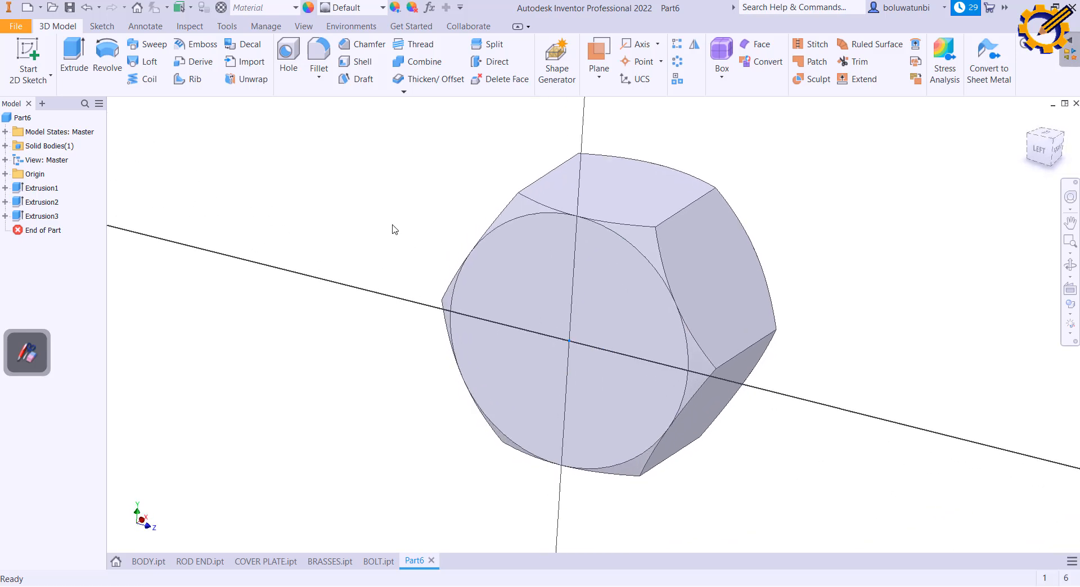
click(107, 54)
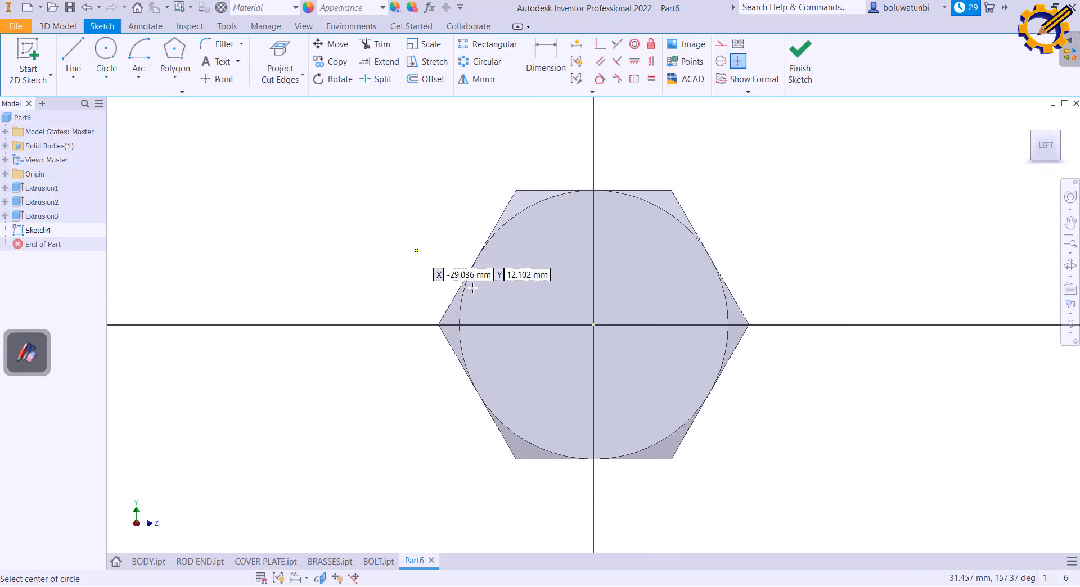
click(594, 325)
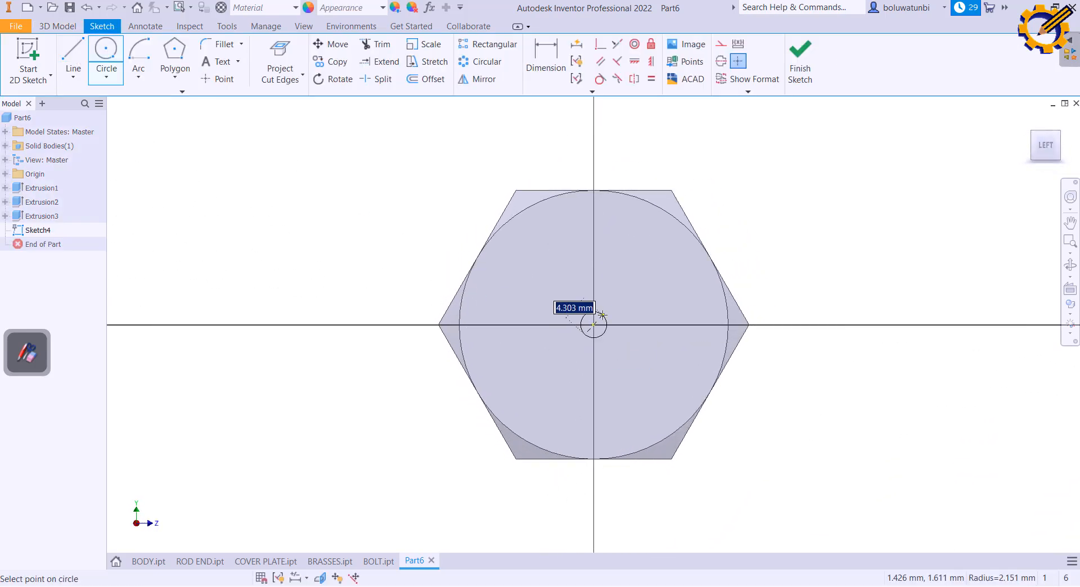
text(28)
key(Return)
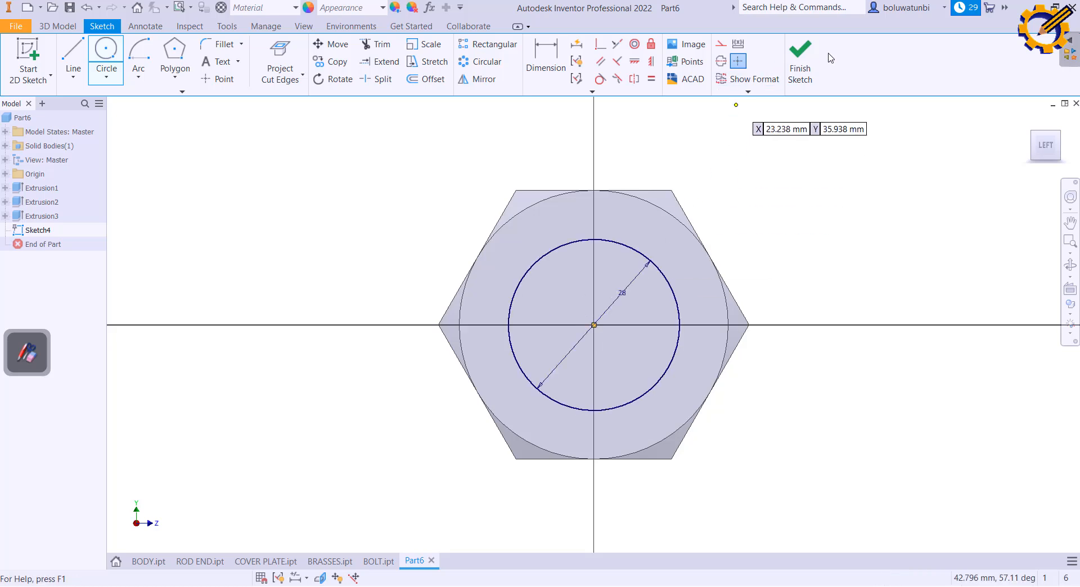
click(804, 68)
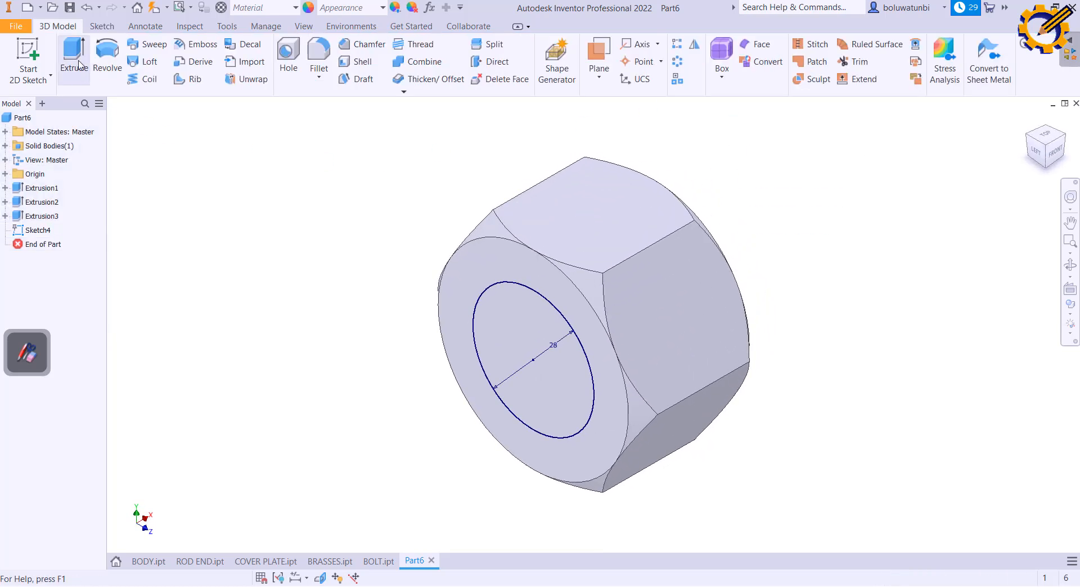
Cut the 28 mm circle through the nut by extruding it 28 mm into the body
key(e)
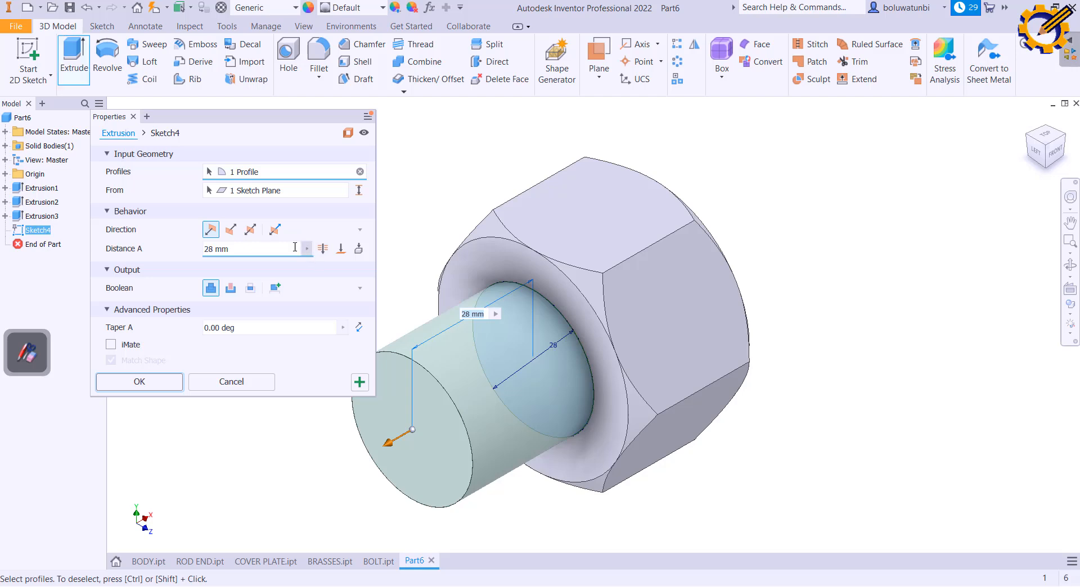
click(230, 230)
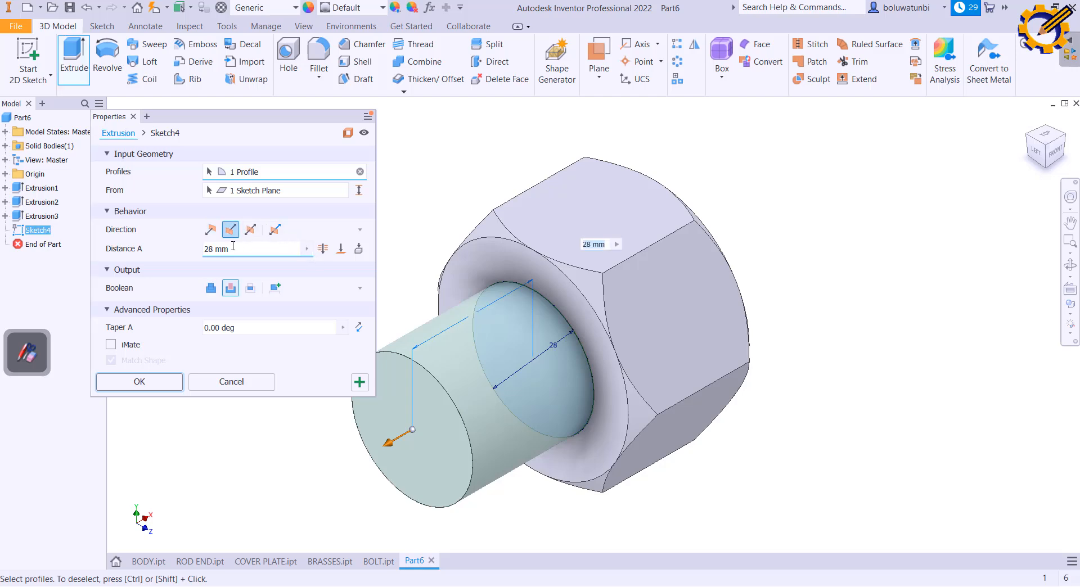
click(231, 288)
click(150, 388)
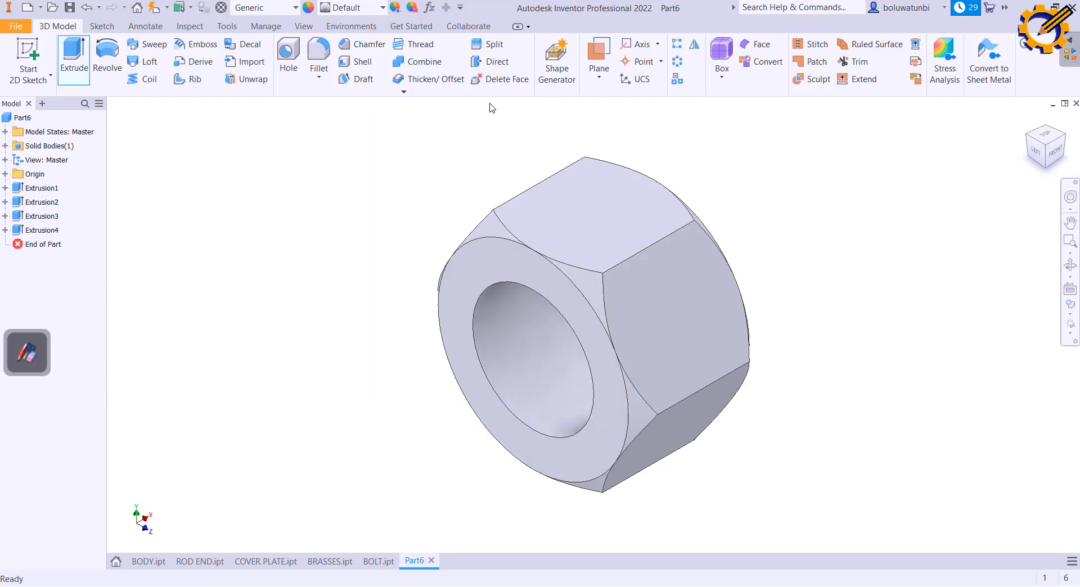
Add a right-hand ANSI Metric M Profile thread, size 28, designation M28x2, class 6H, to the bore surface
click(398, 50)
click(485, 323)
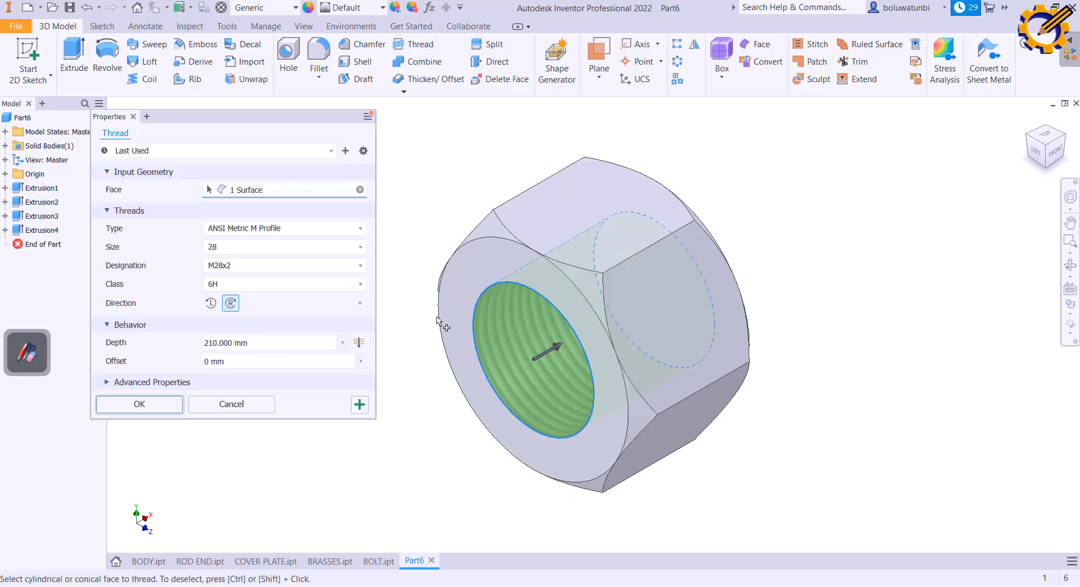
click(148, 403)
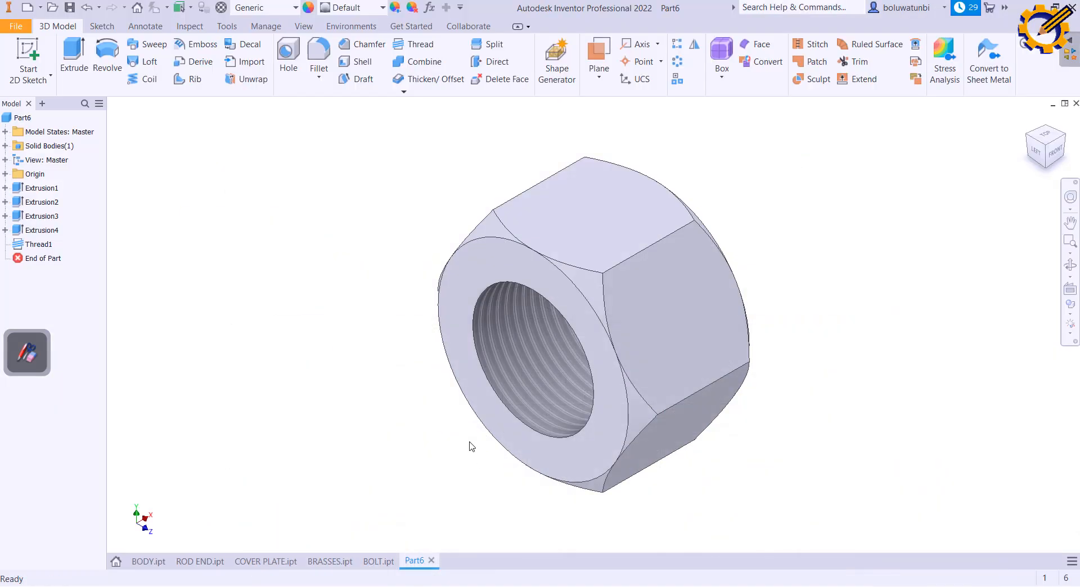
Save the part as NUT in the CROSS HEAD folder and create a new part from the Standard (mm).ipt template
key(ctrl+s)
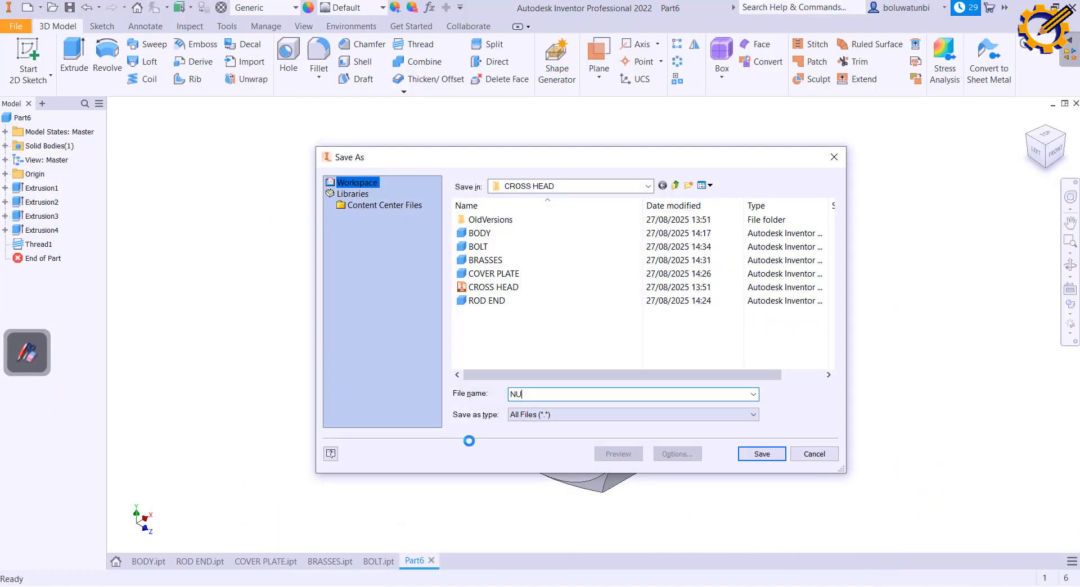
key(Return)
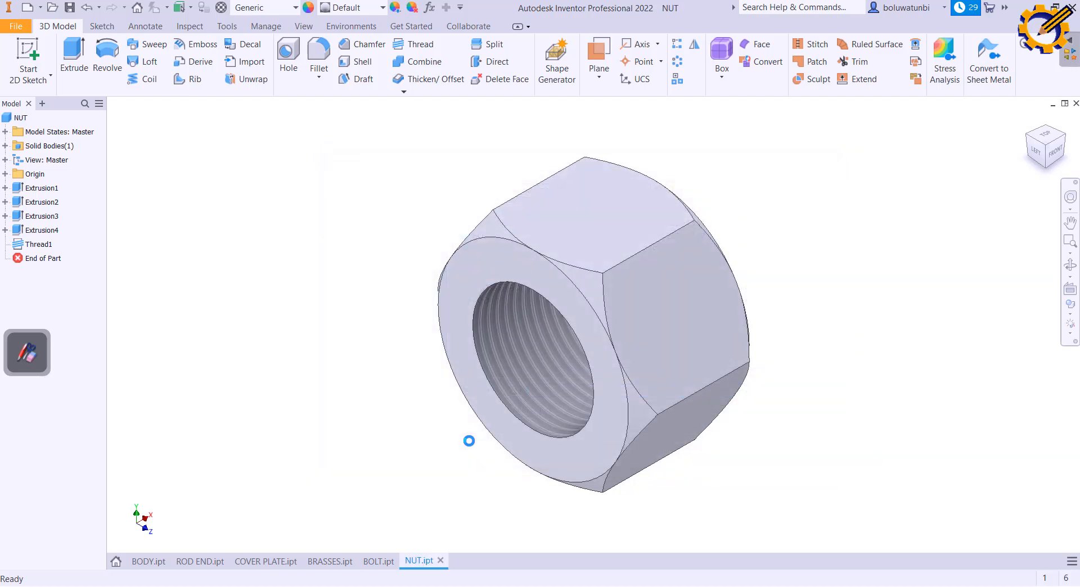
key(ctrl+n)
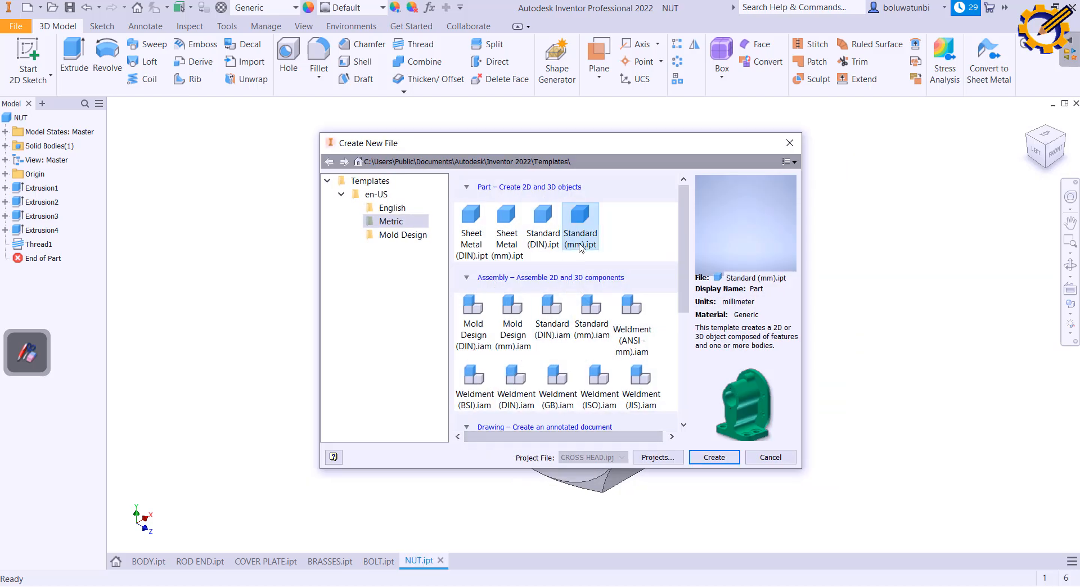
click(716, 455)
Sketch a six-sided polygon centred on the origin on the YZ plane, with one corner on the horizontal axis
key(s)
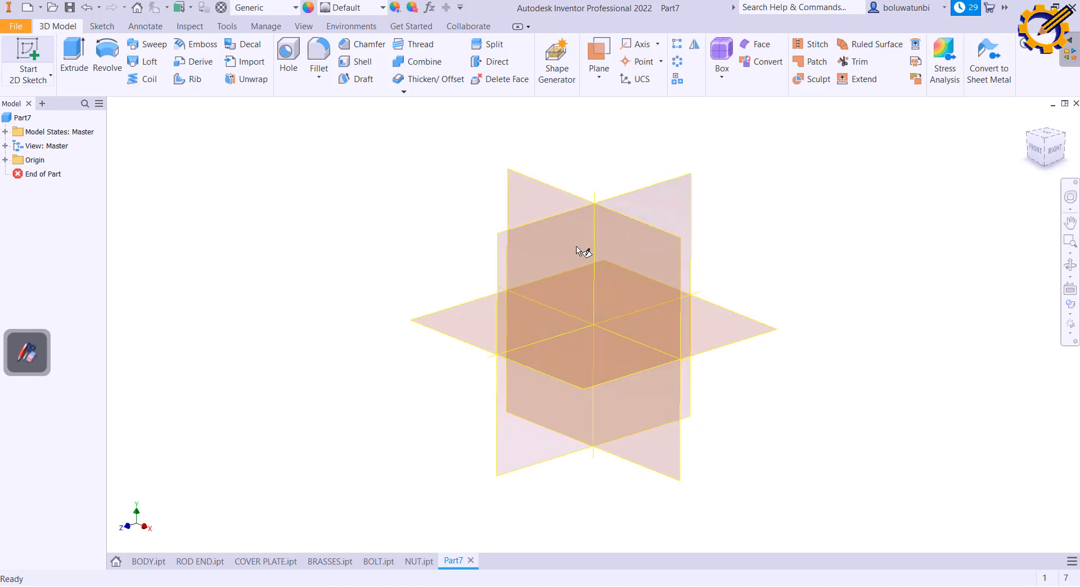
click(512, 246)
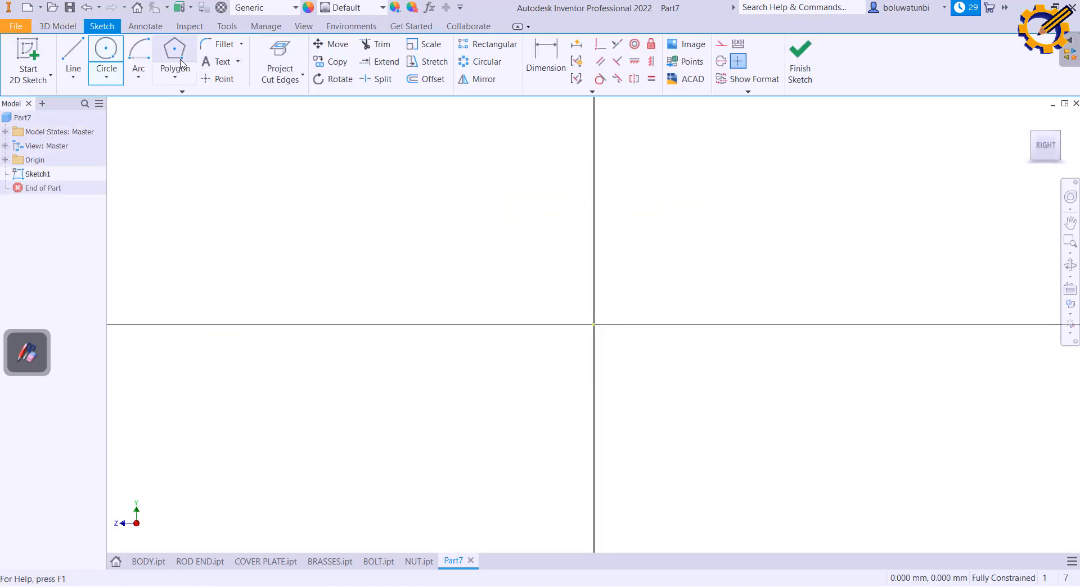
click(175, 54)
click(593, 324)
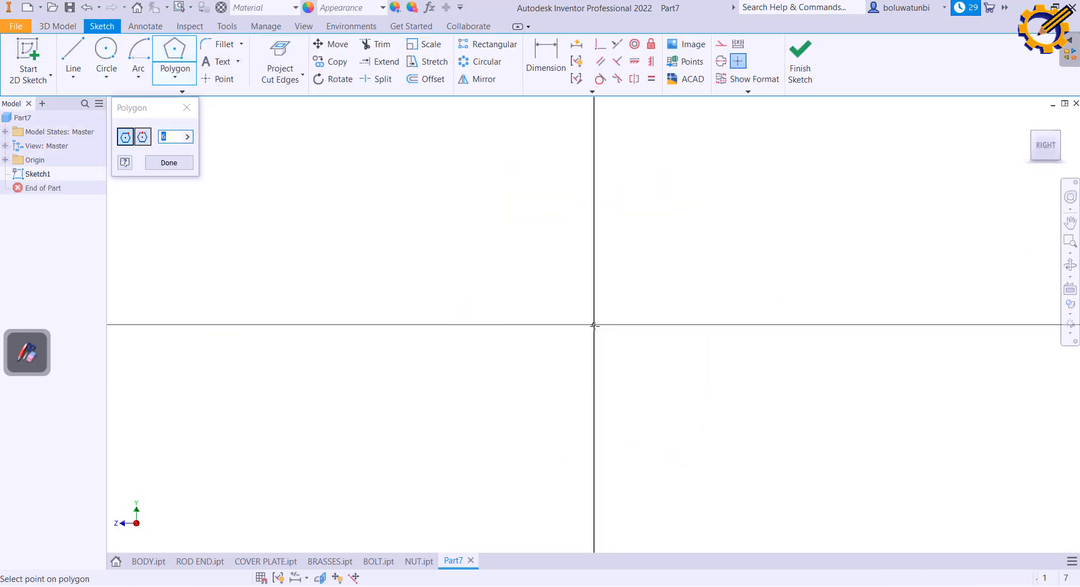
click(677, 325)
Dimension the distance between the hexagon's upper and lower horizontal sides as 40 mm
click(546, 56)
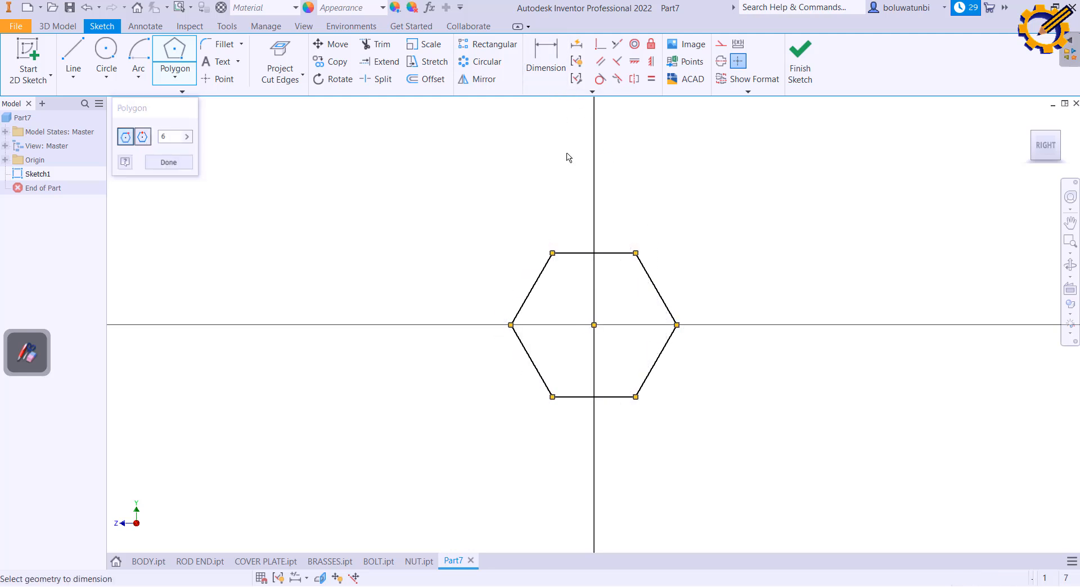
click(589, 253)
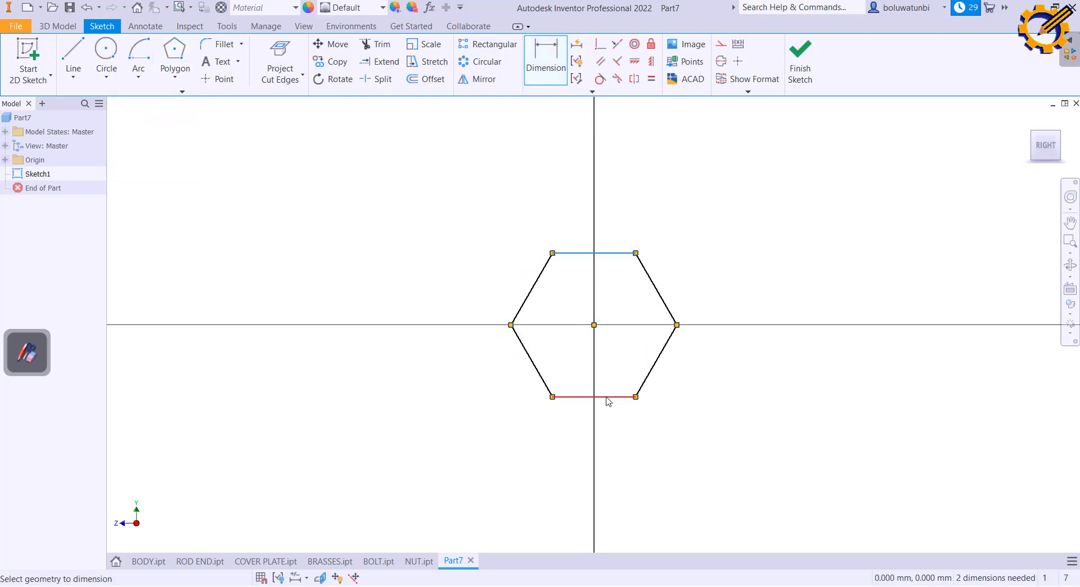
click(606, 397)
click(778, 364)
text(40)
key(Return)
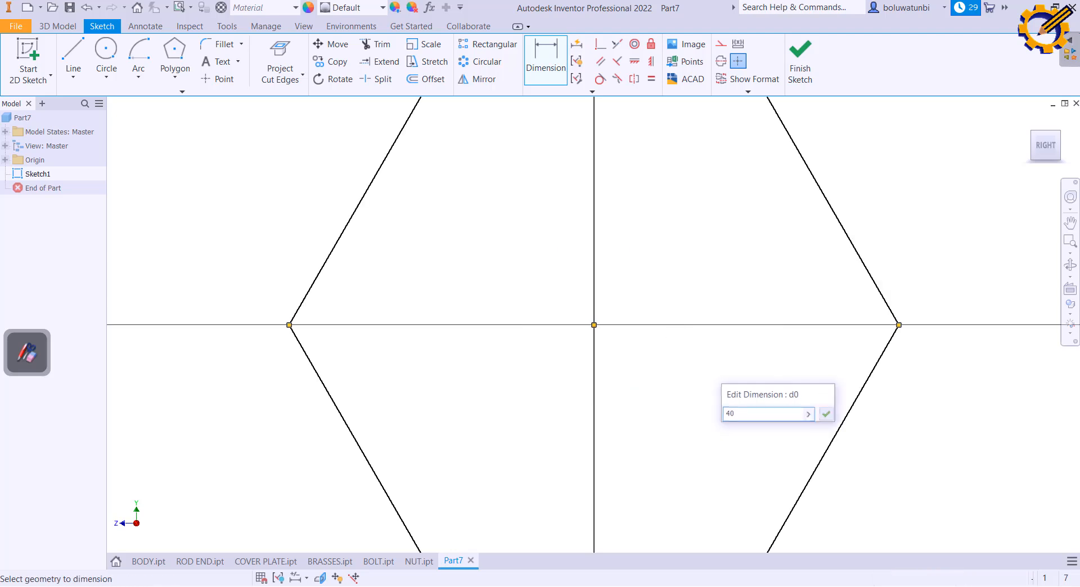
Check the nut views in the reference drawing, set the hexagon's across-flats dimension to 44 mm, and finish the sketch
key(alt+Tab)
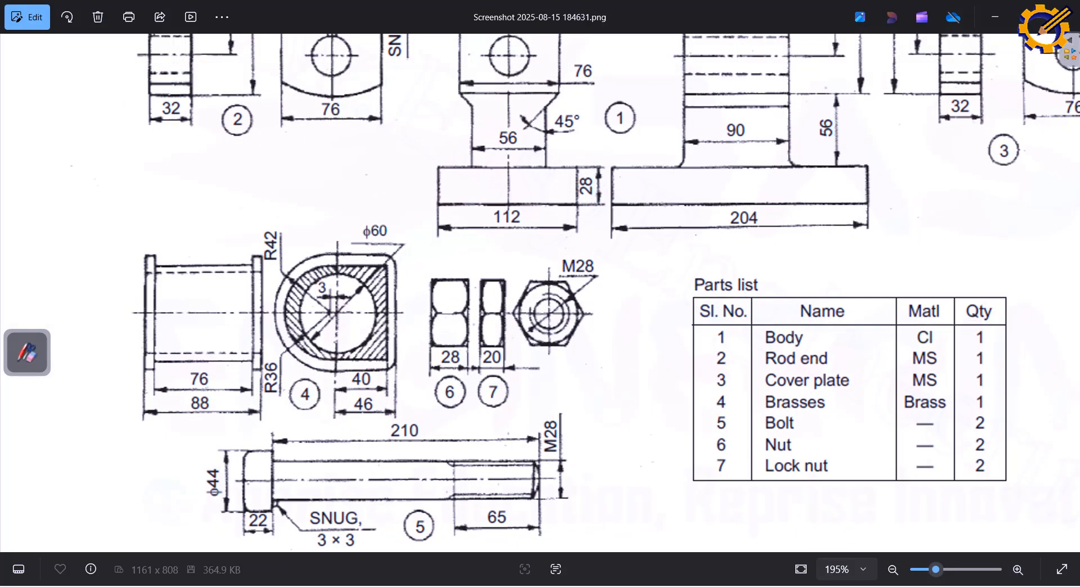
key(alt+Tab)
scroll(743, 395, up, 1)
middle_drag(743, 393, 729, 232)
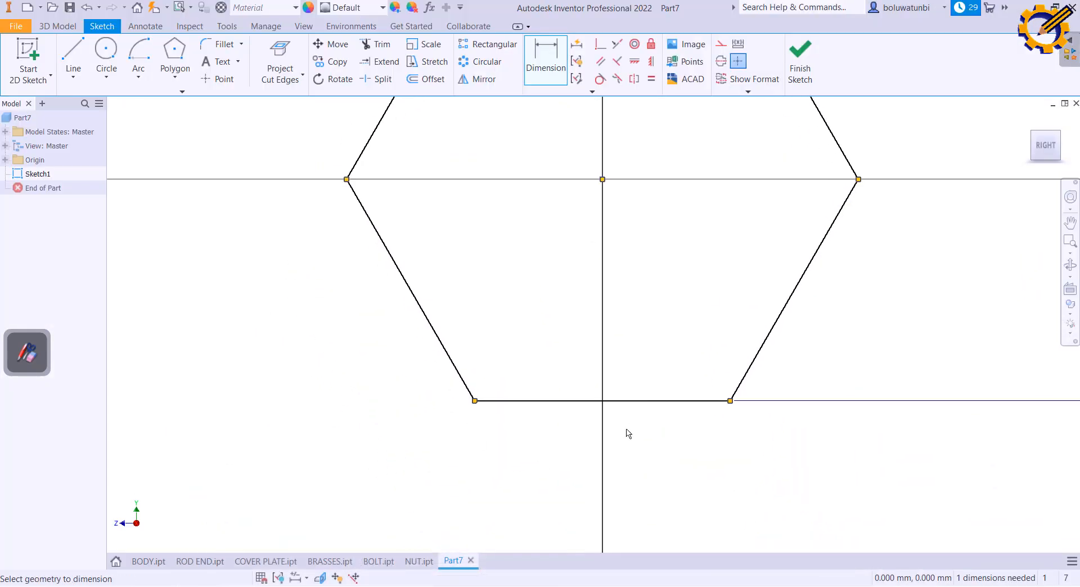
double_click(811, 401)
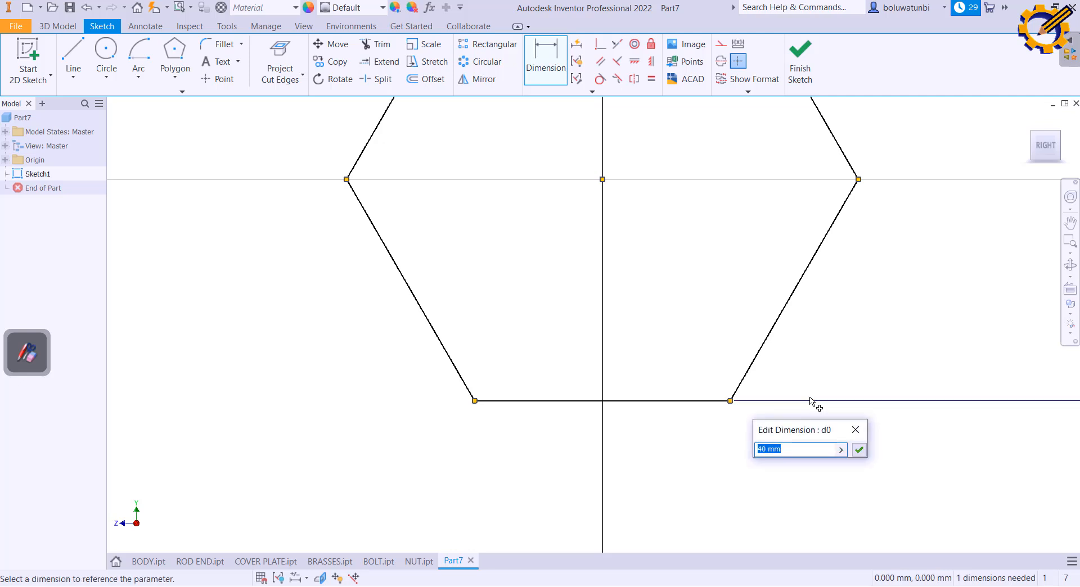
text(44)
key(Return)
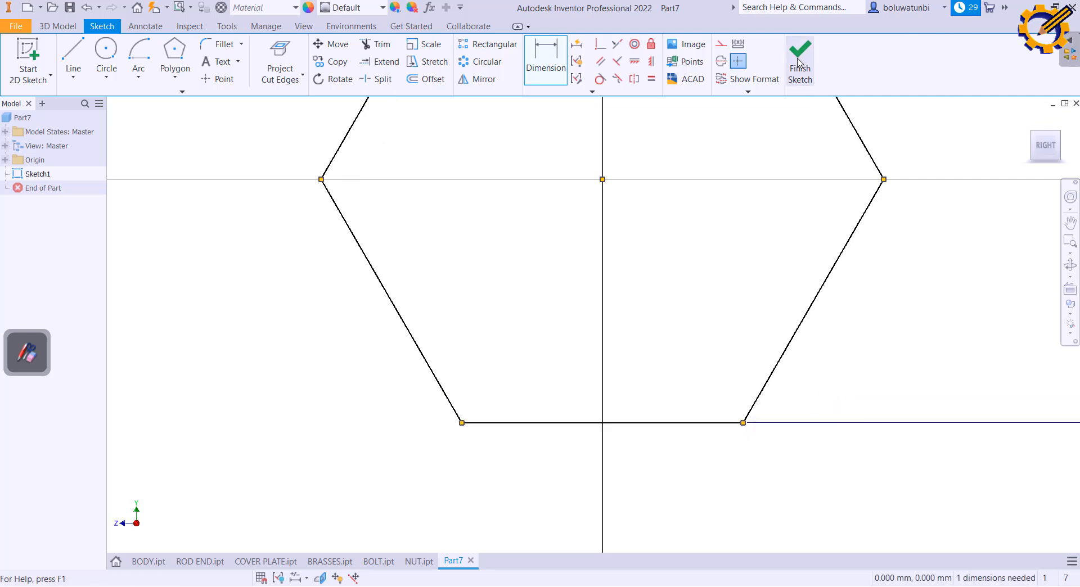
click(797, 59)
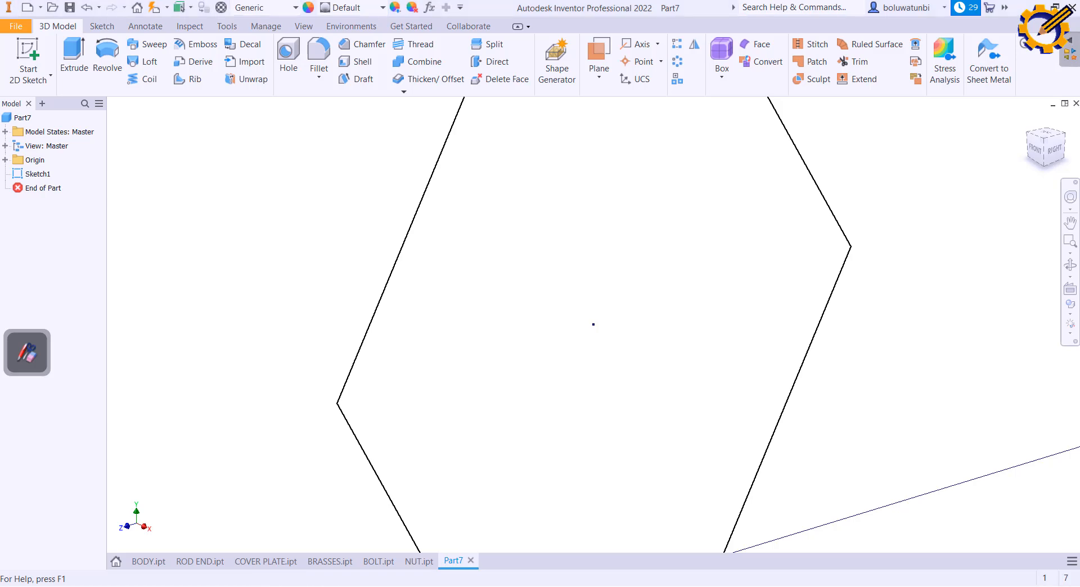
Check the lock nut thickness in the reference drawing and extrude the hexagon 20 mm
key(alt+Tab)
key(alt+Tab)
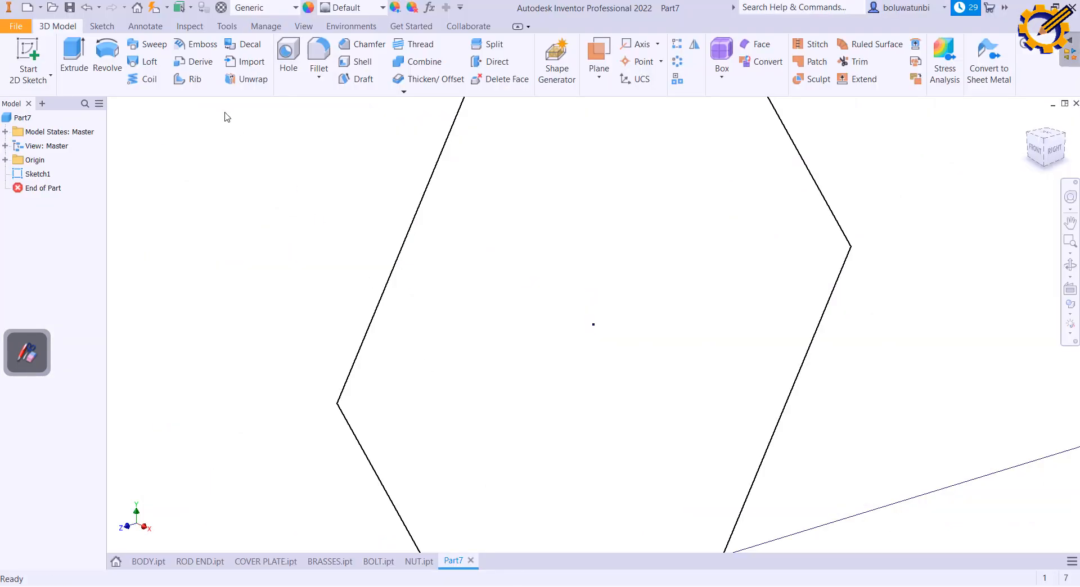
click(85, 50)
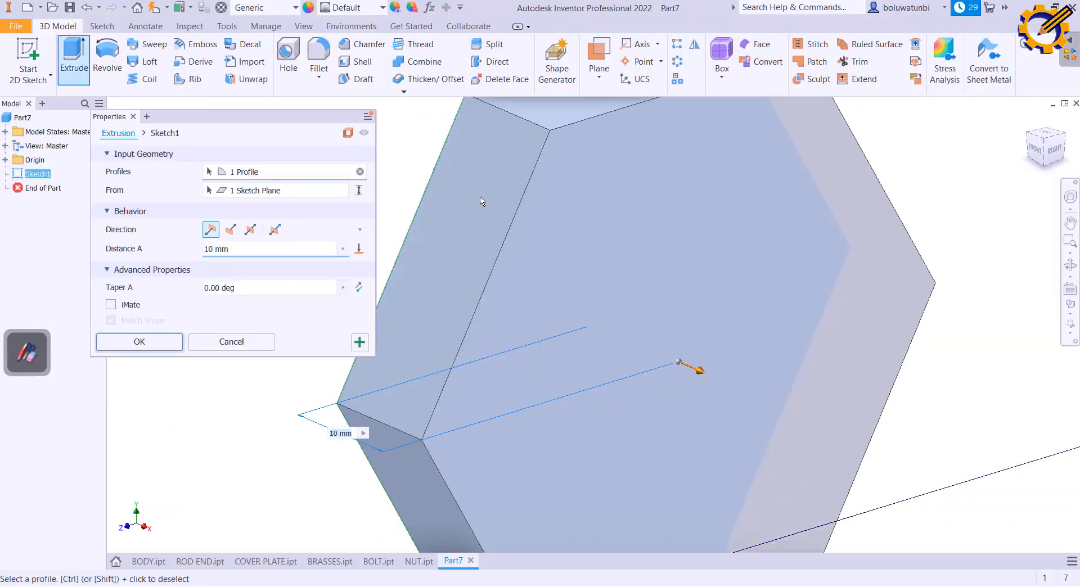
key(Return)
On the front hexagonal face of the extrusion, sketch an origin-centred 44 mm circle touching the sides
click(703, 310)
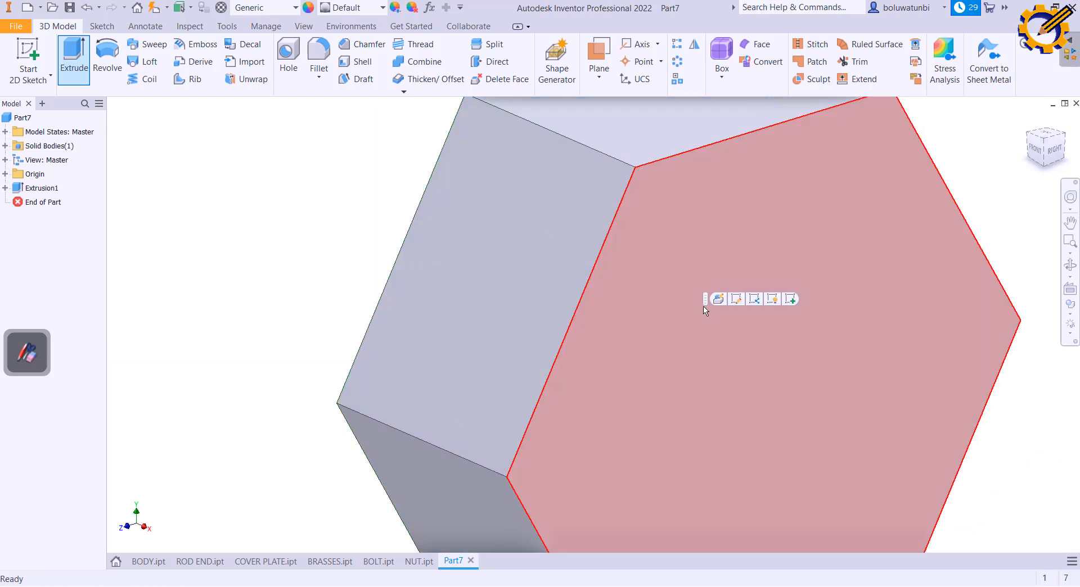
click(791, 300)
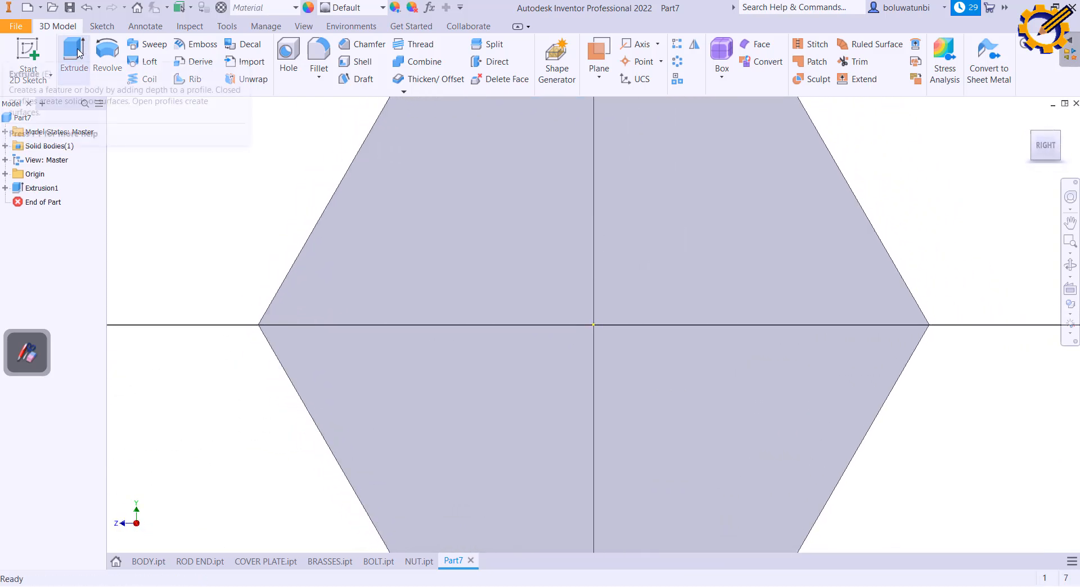
key(c)
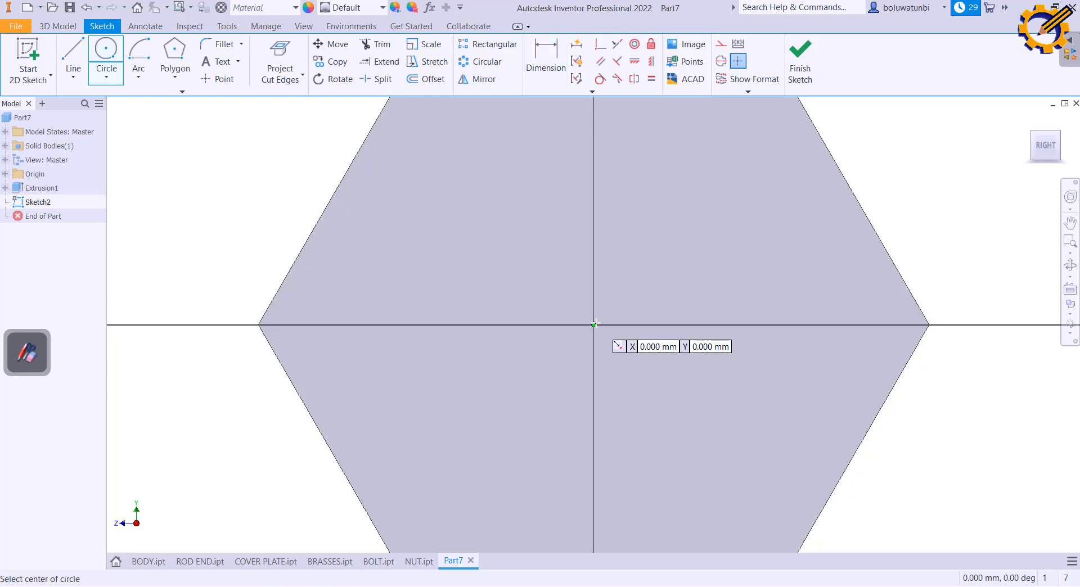
click(593, 324)
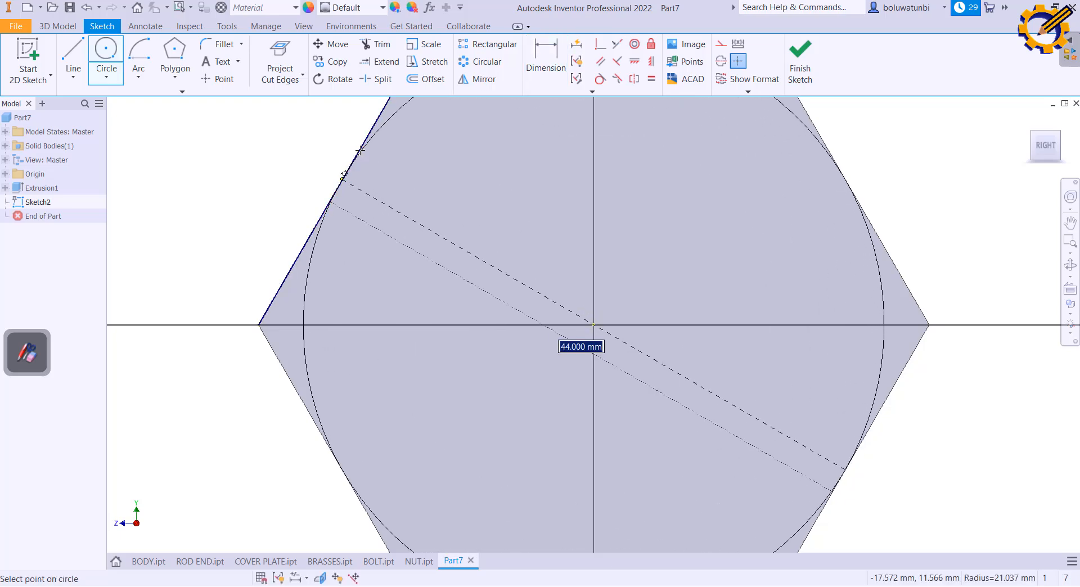
click(353, 169)
click(799, 53)
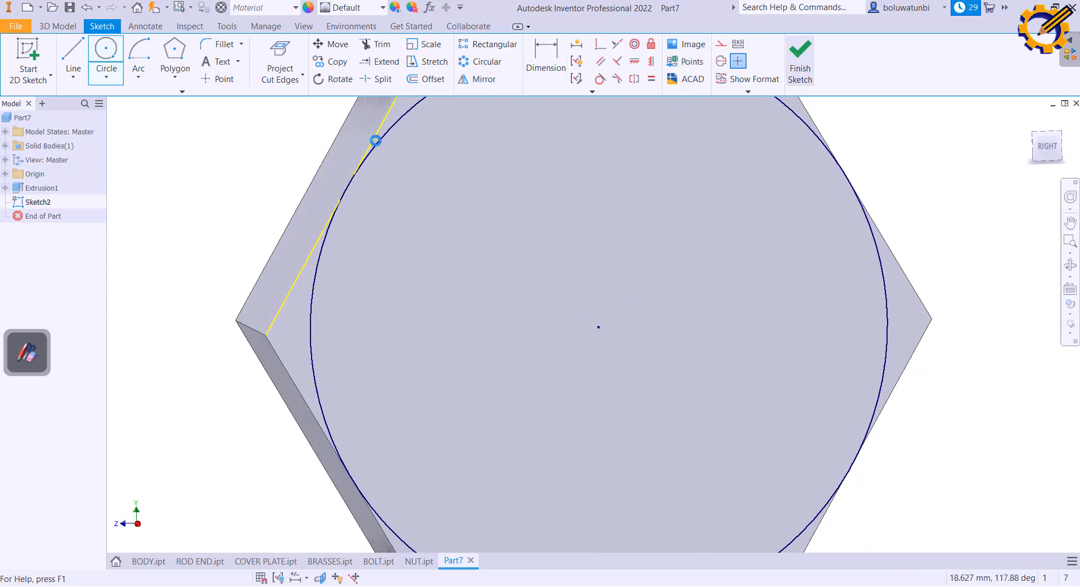
Extrude the circle 20 mm into the hexagonal body as an Intersect with a taper to chamfer the corners
click(104, 57)
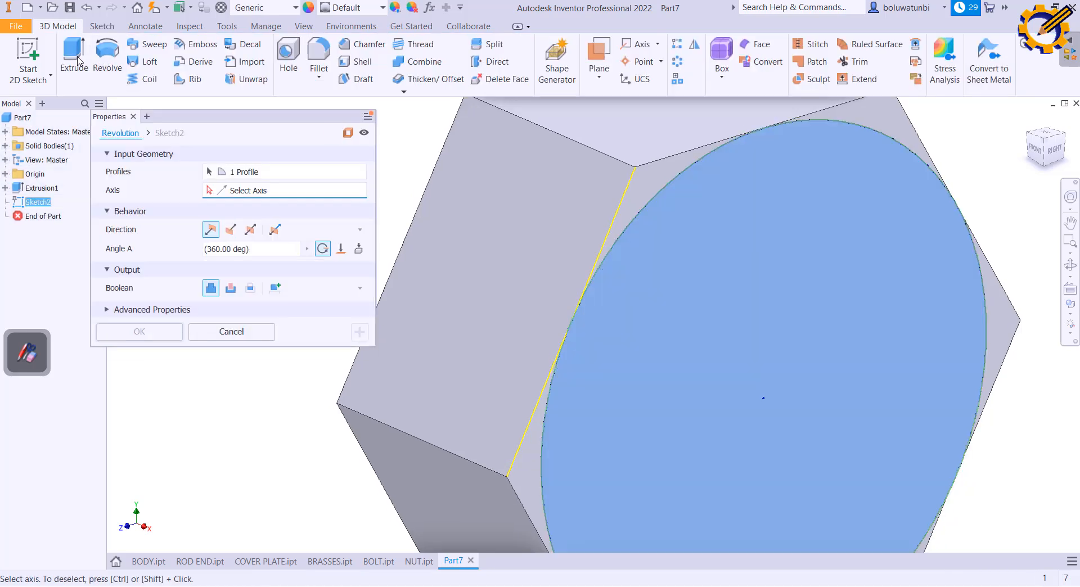
click(78, 59)
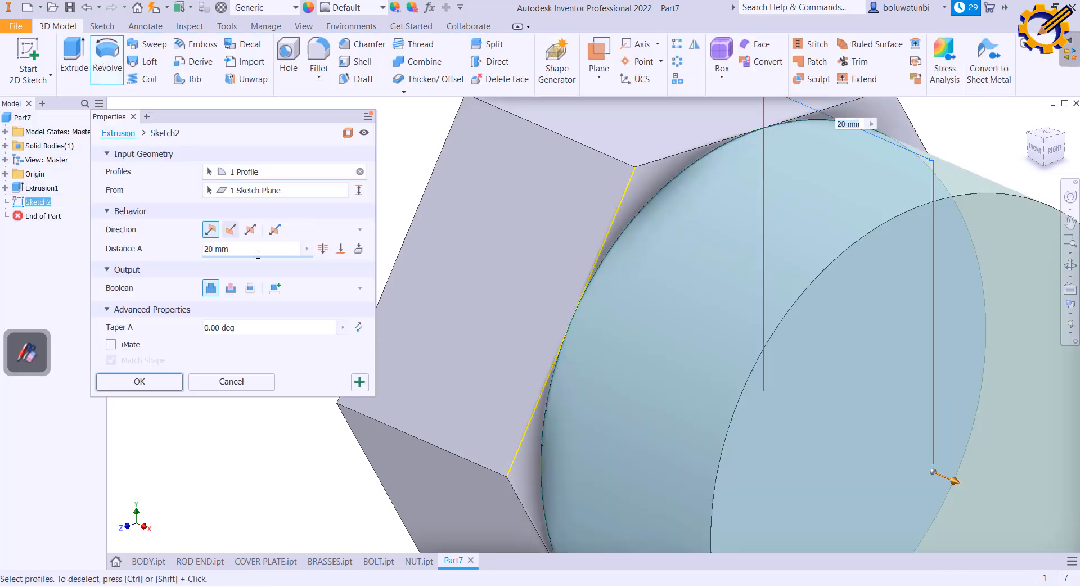
click(250, 287)
click(250, 328)
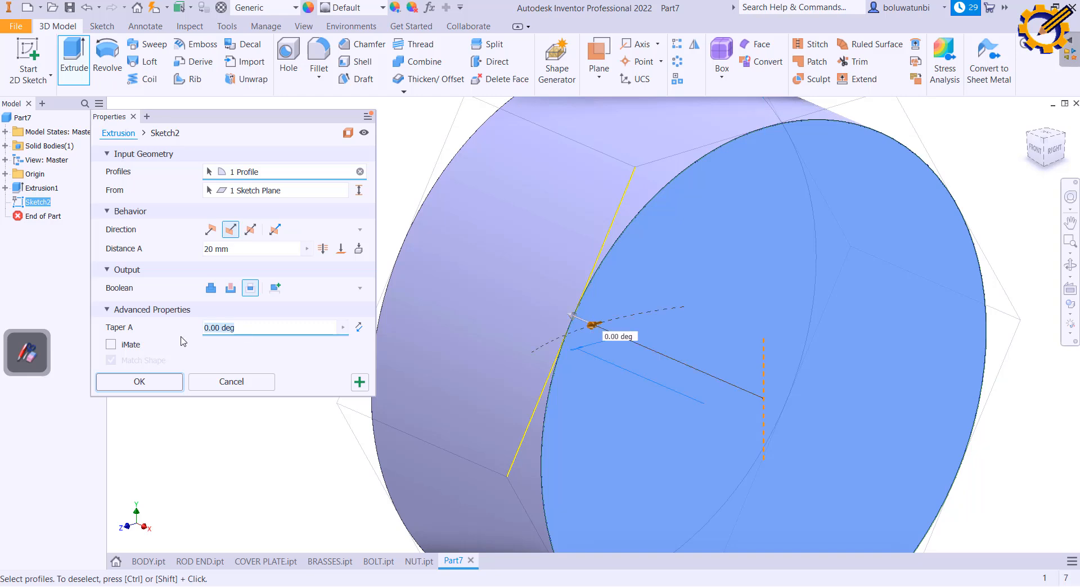
key(Return)
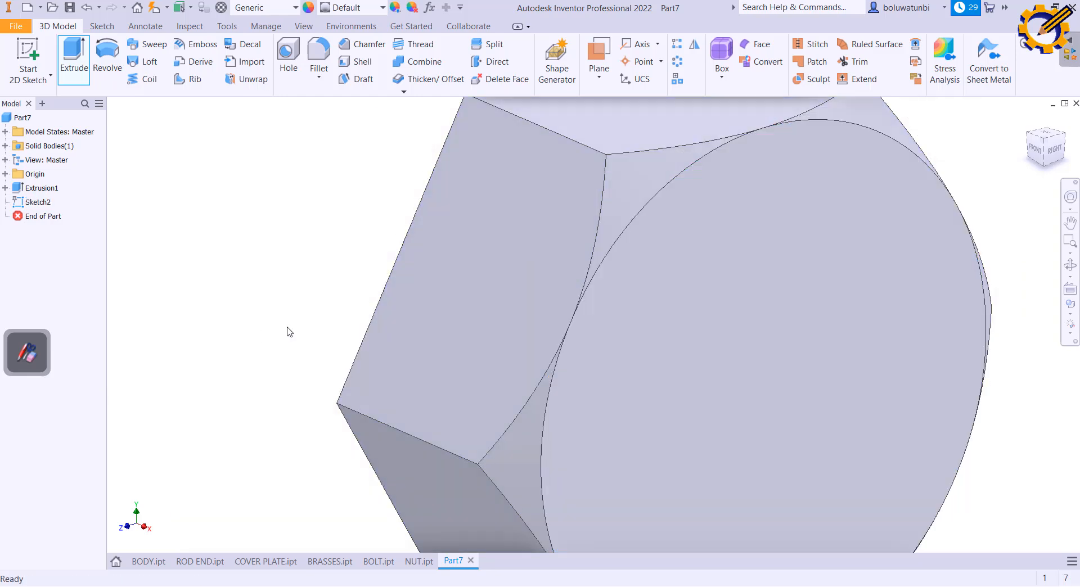
On the opposite, unchamfered hexagonal face, sketch an origin-centred 44 mm circle touching the sides and finish the sketch
shift+middle_drag(818, 218, 456, 488)
click(456, 488)
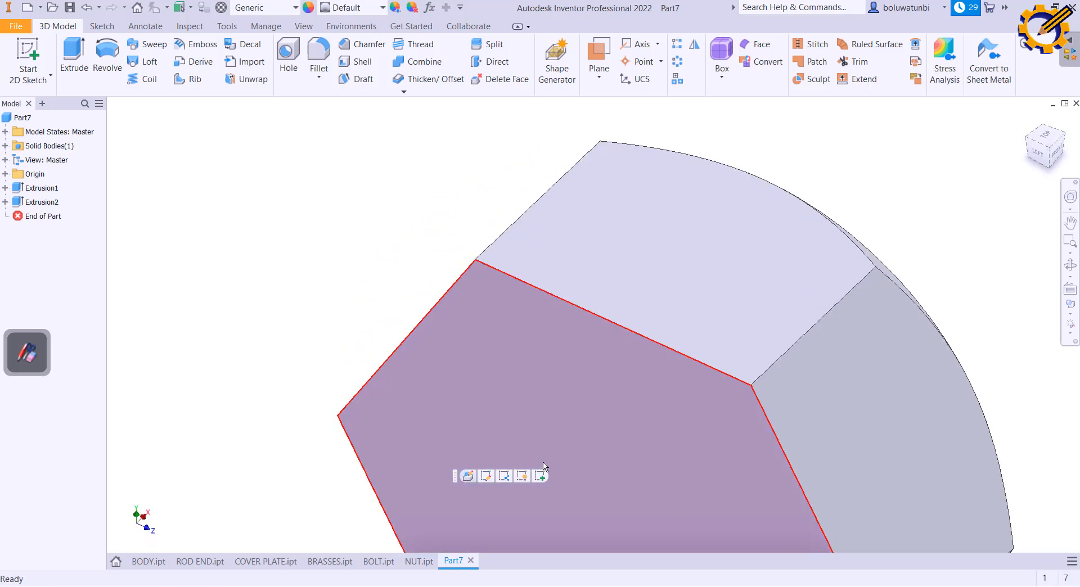
click(537, 479)
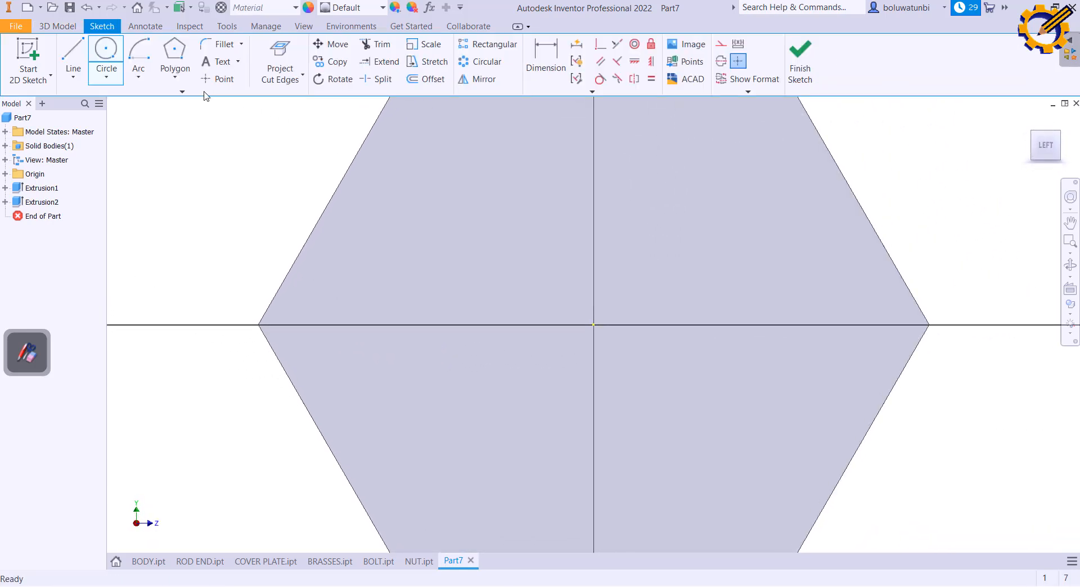
click(107, 50)
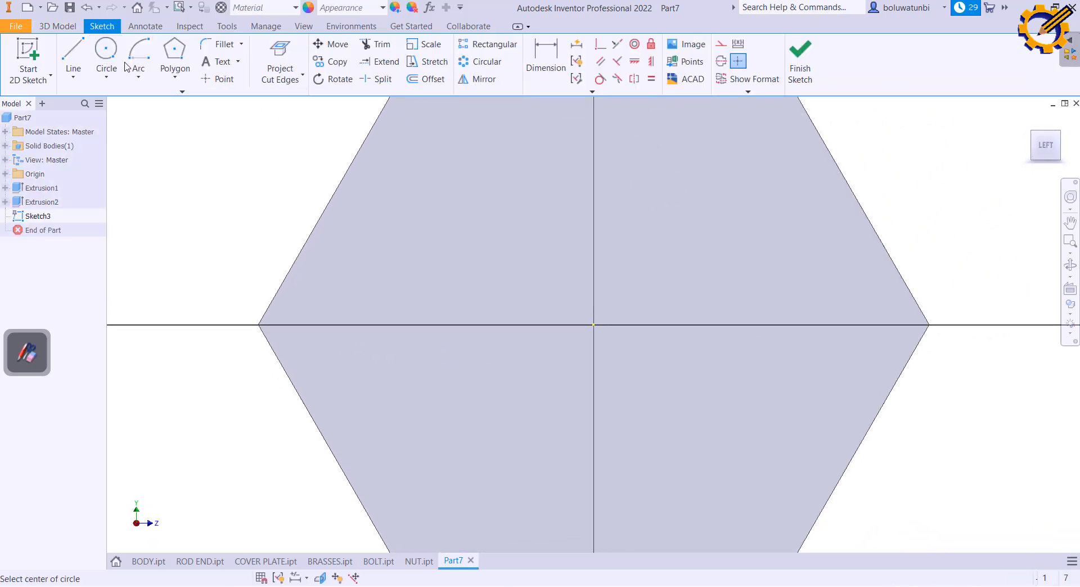
click(594, 325)
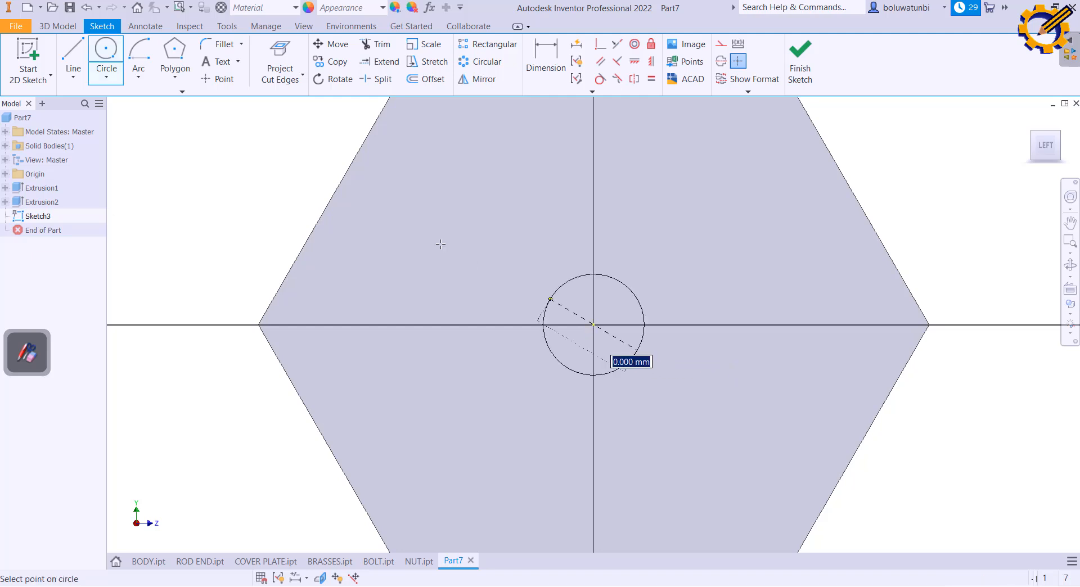
click(344, 176)
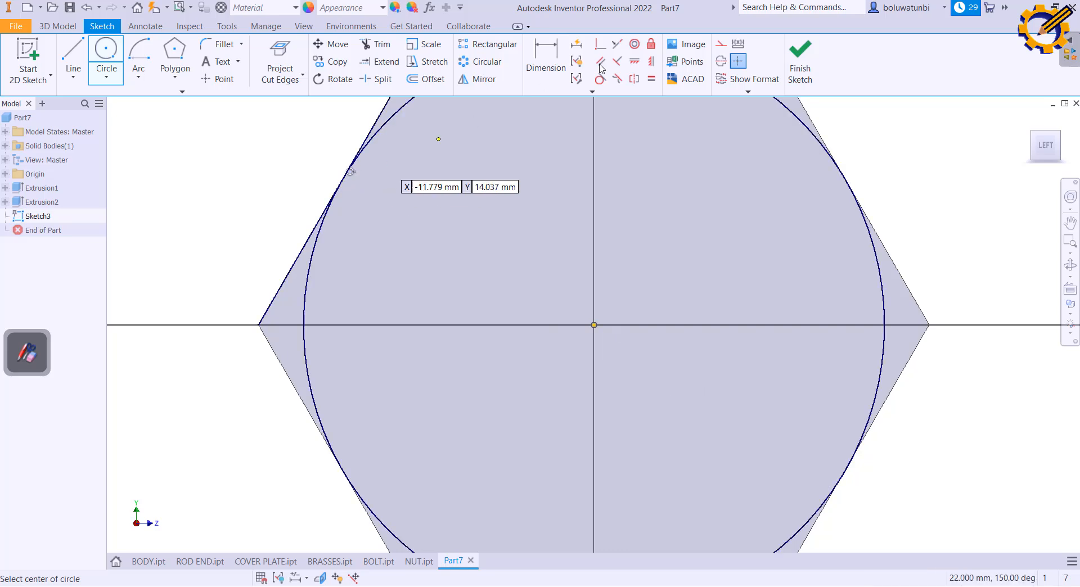
click(800, 62)
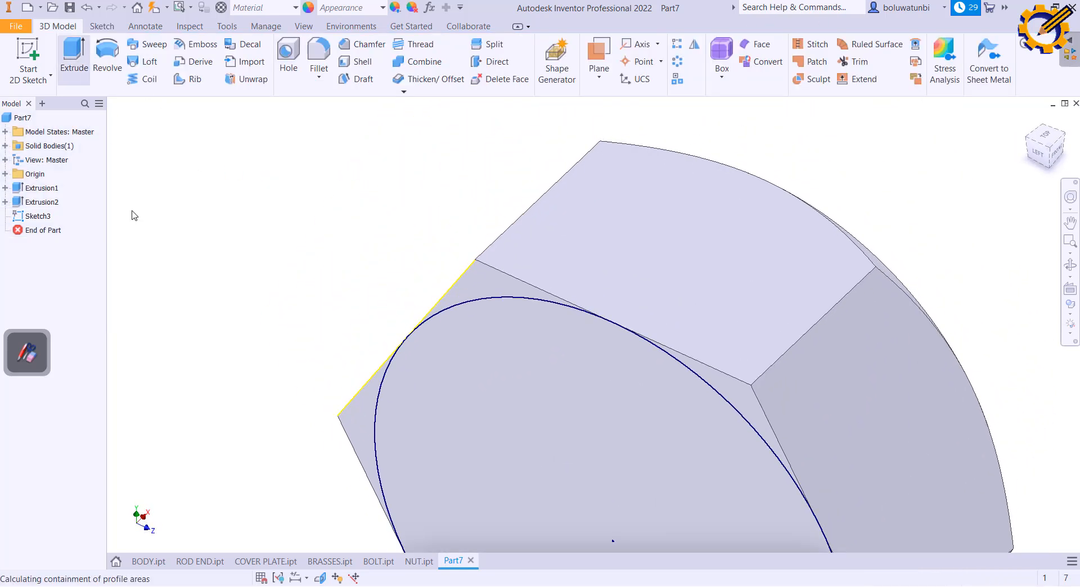
Extrude the new circle 20 mm into the body as an Intersect with a 45 degree taper to chamfer this side's corners
key(e)
click(250, 288)
click(231, 229)
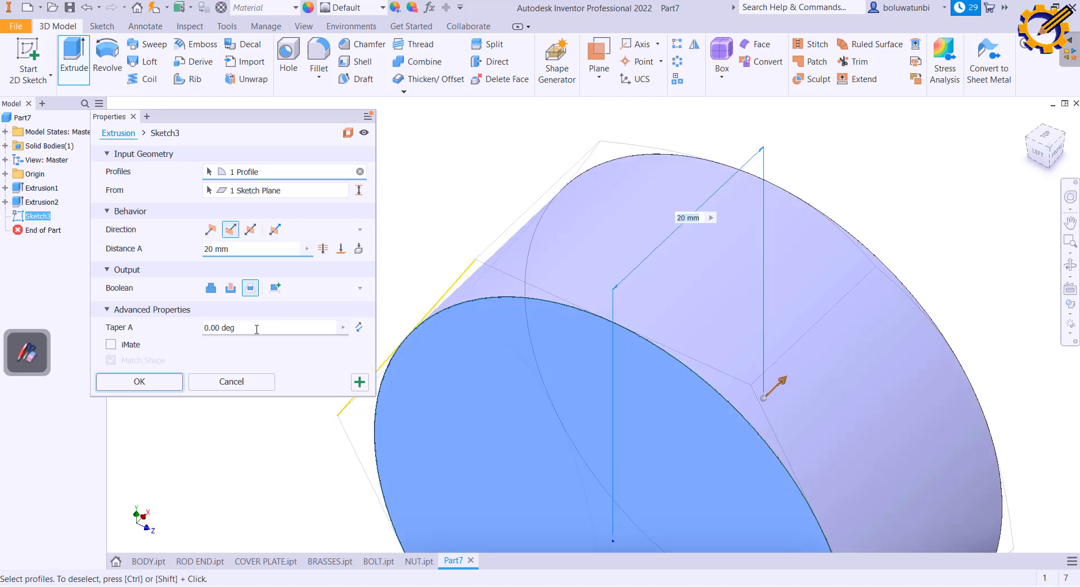
click(219, 327)
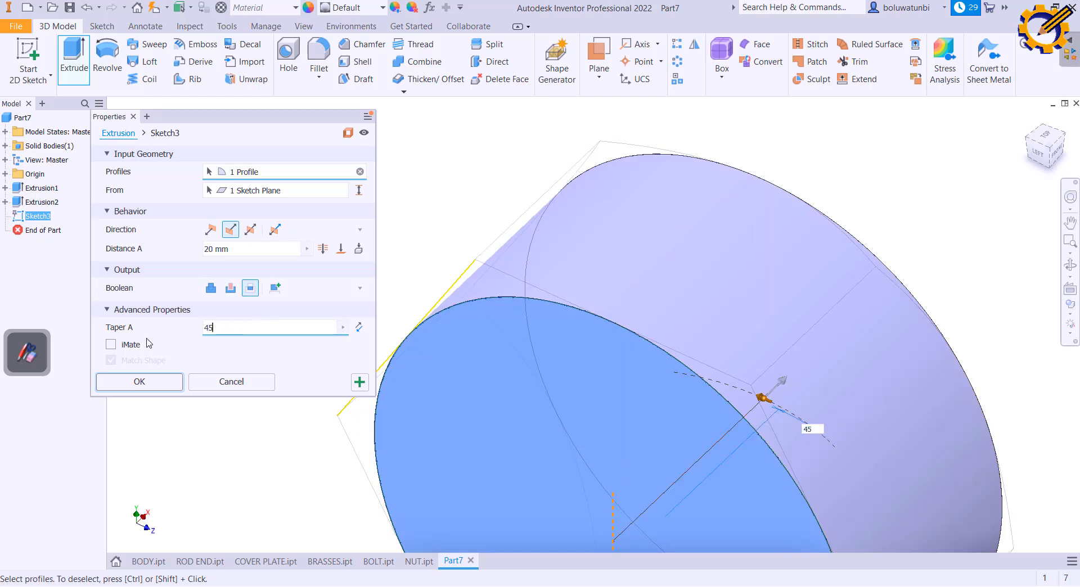
key(Return)
Sketch an origin-centred circle of 28 mm diameter on the newly chamfered nut face and finish the sketch
click(560, 428)
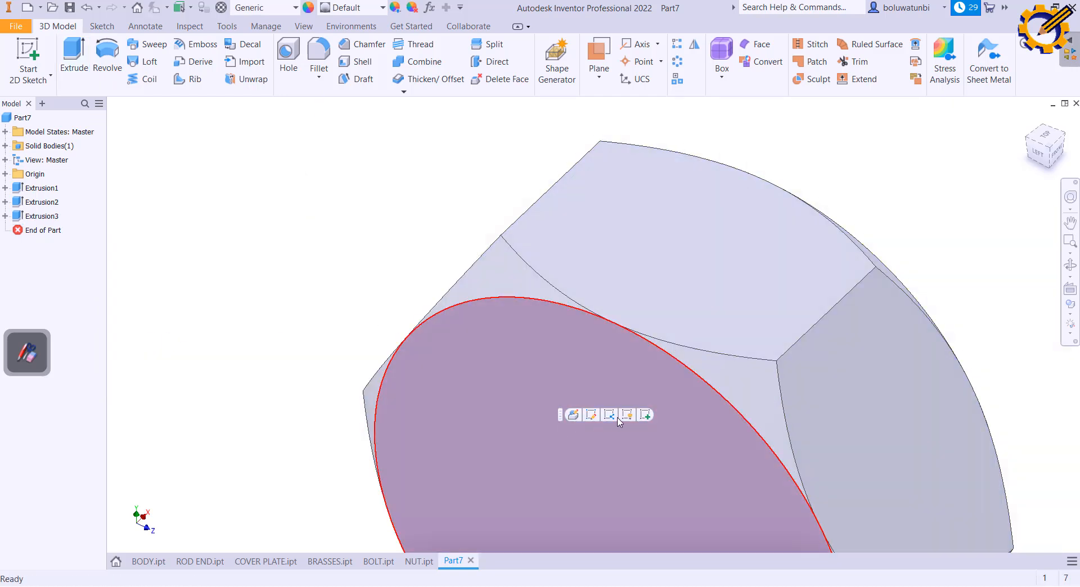
click(644, 414)
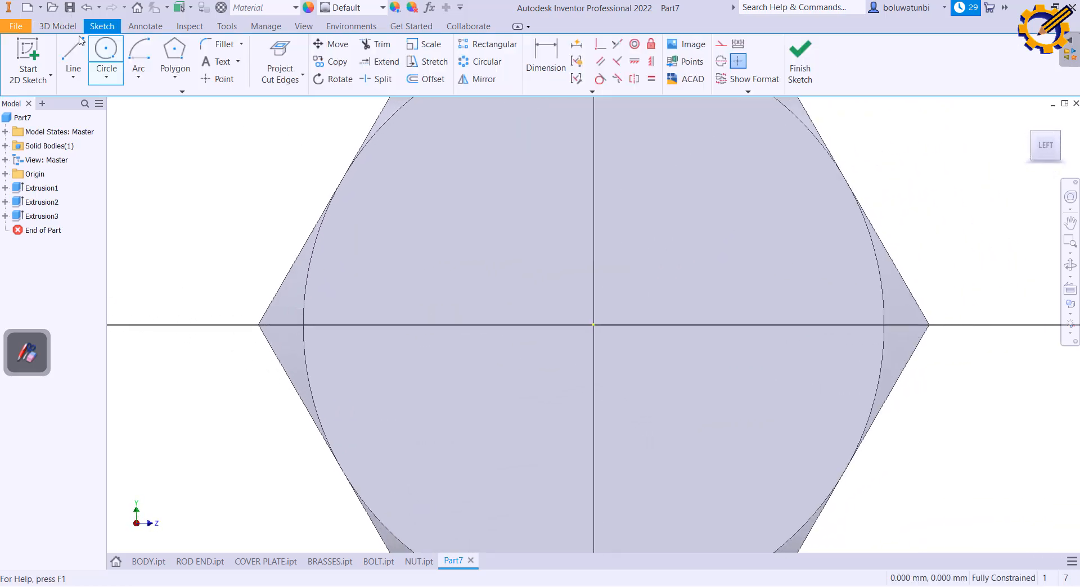
click(107, 49)
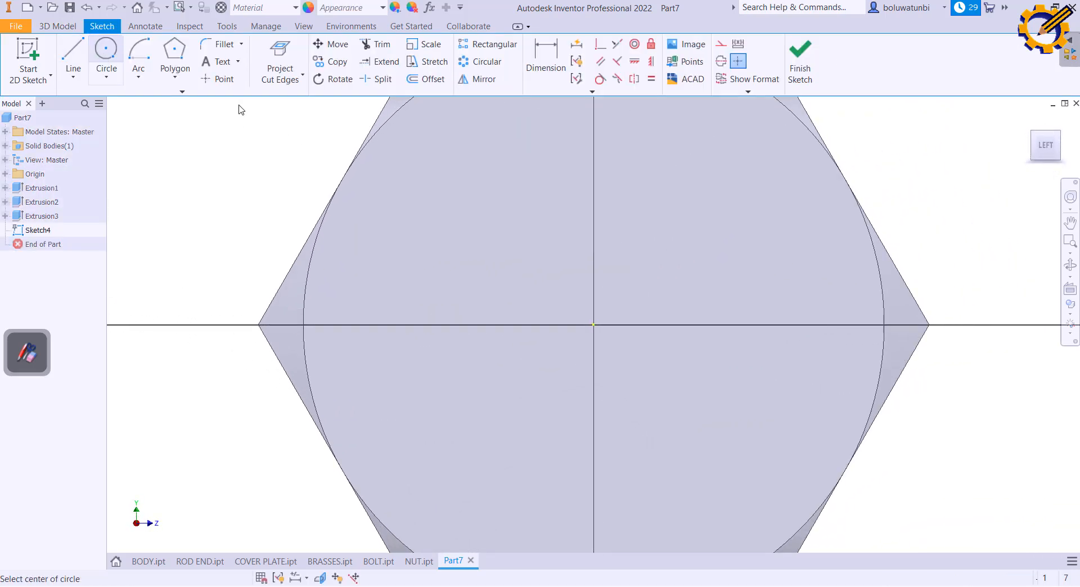
click(592, 325)
text(2)
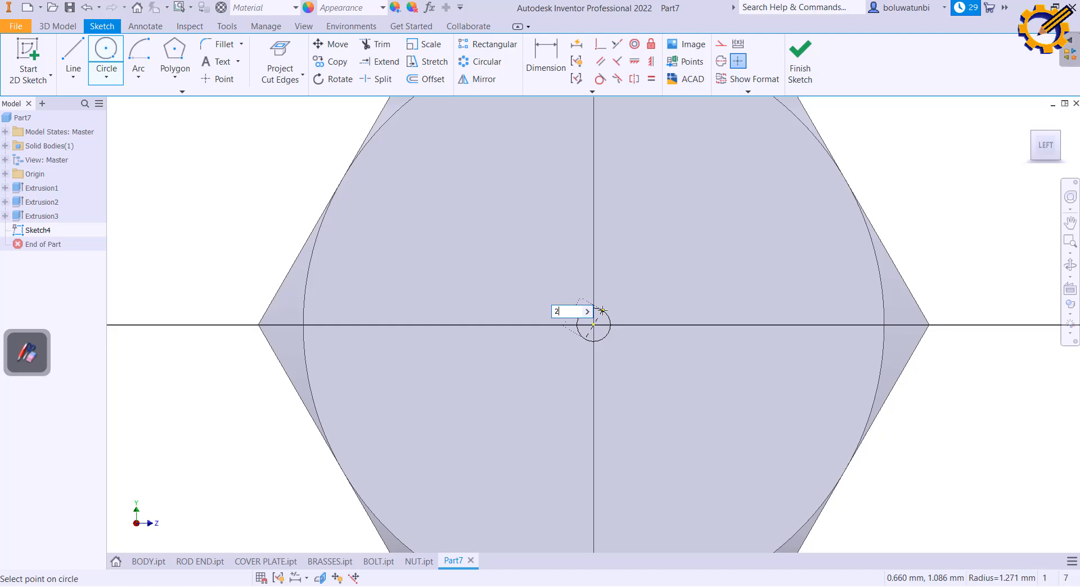
text(8)
key(Return)
click(799, 65)
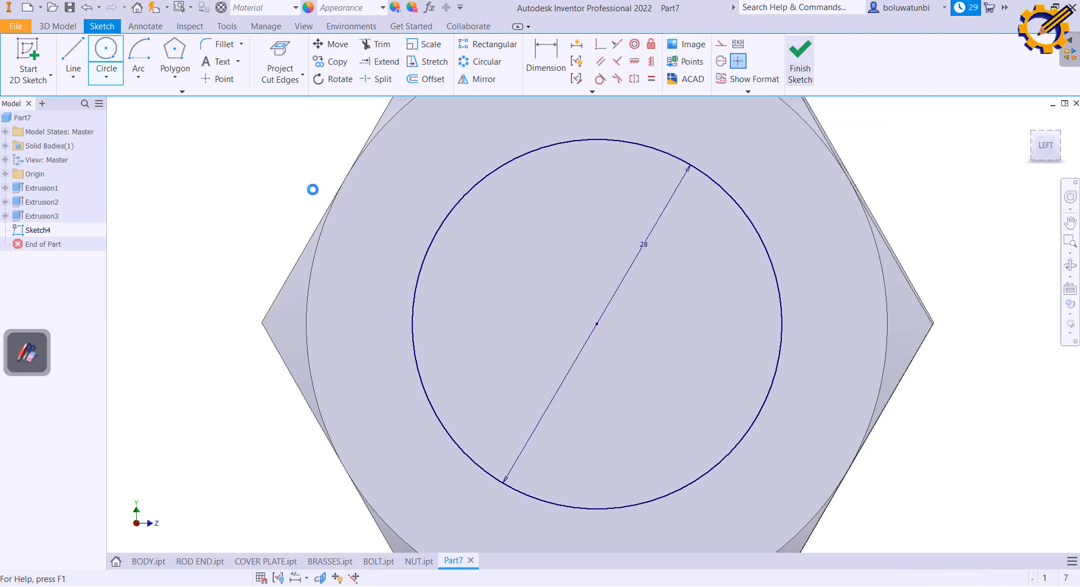
Cut the 28 mm circle 20 mm through the nut with a flipped-direction extrusion
click(77, 62)
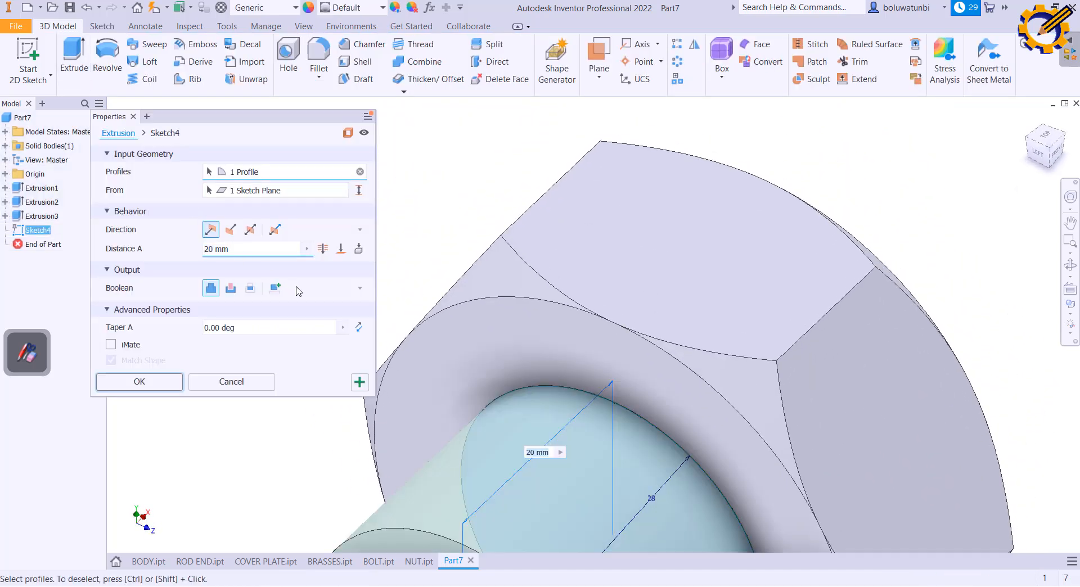
click(231, 229)
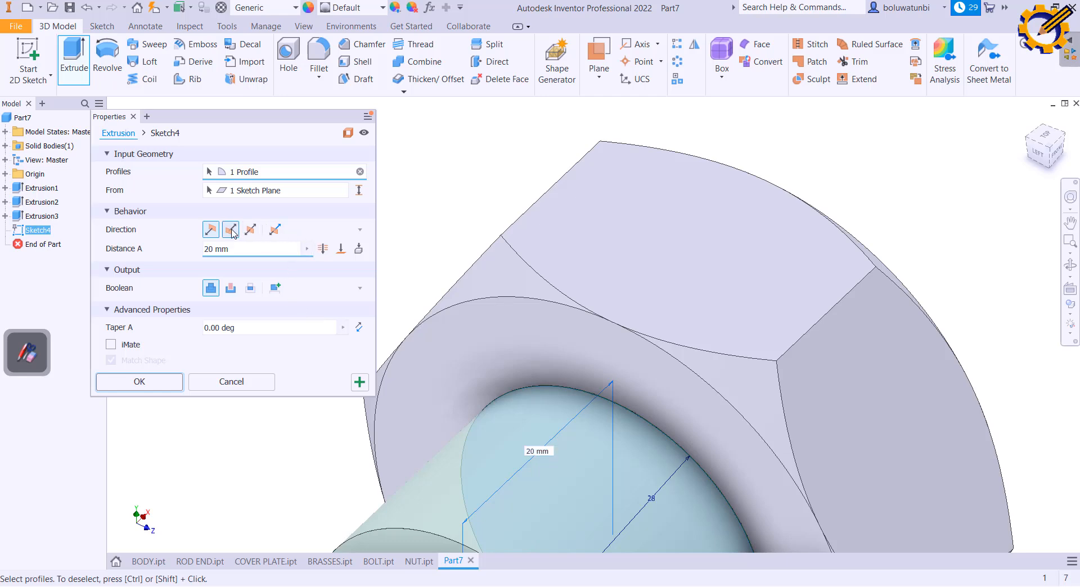
click(141, 382)
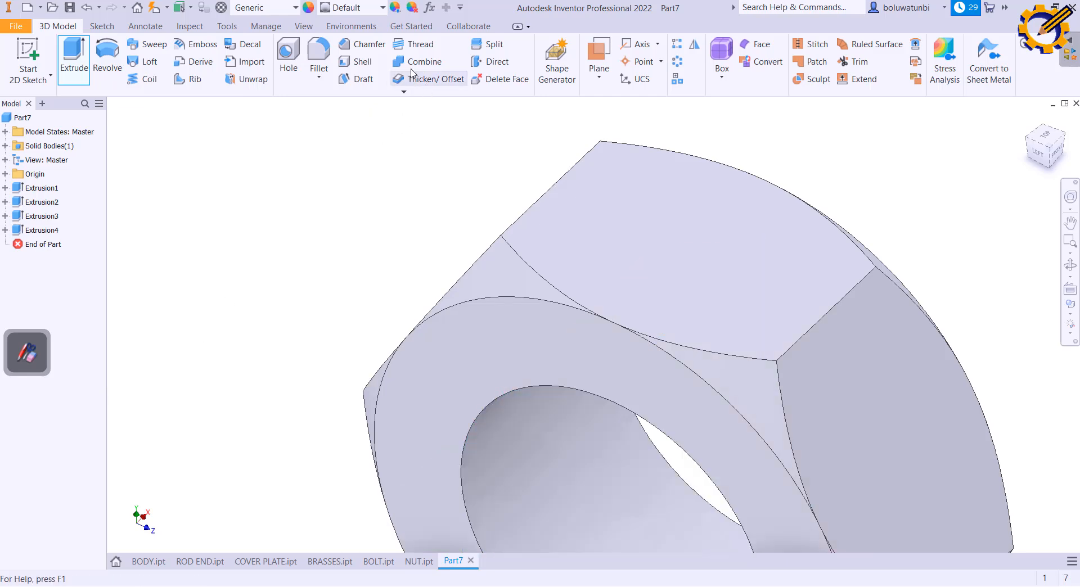
Add an ANSI Metric M Profile M28x2 right-hand thread, class 6H, to the nut's bore
click(414, 45)
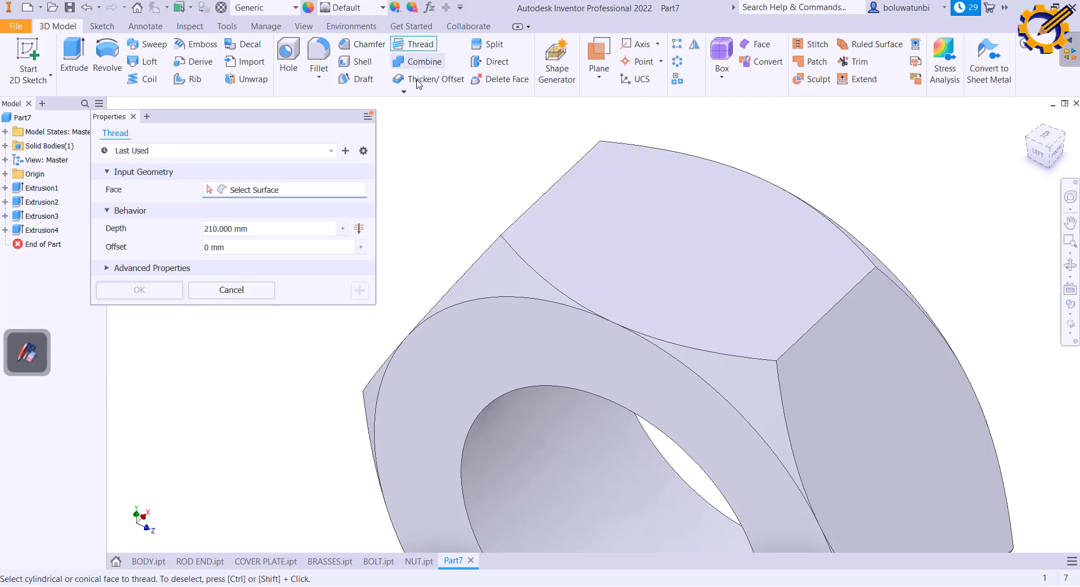
click(531, 441)
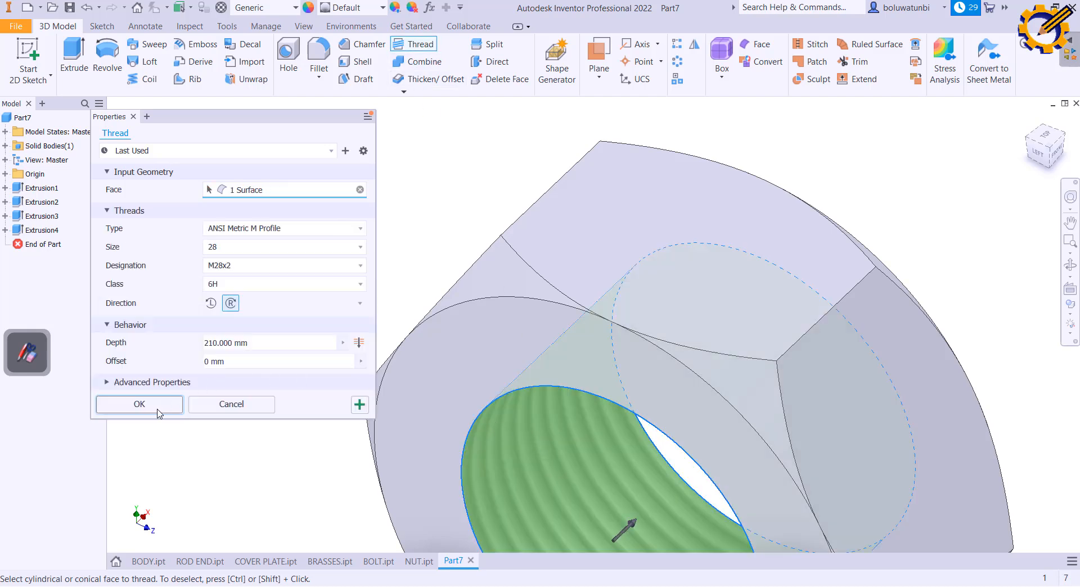
click(139, 404)
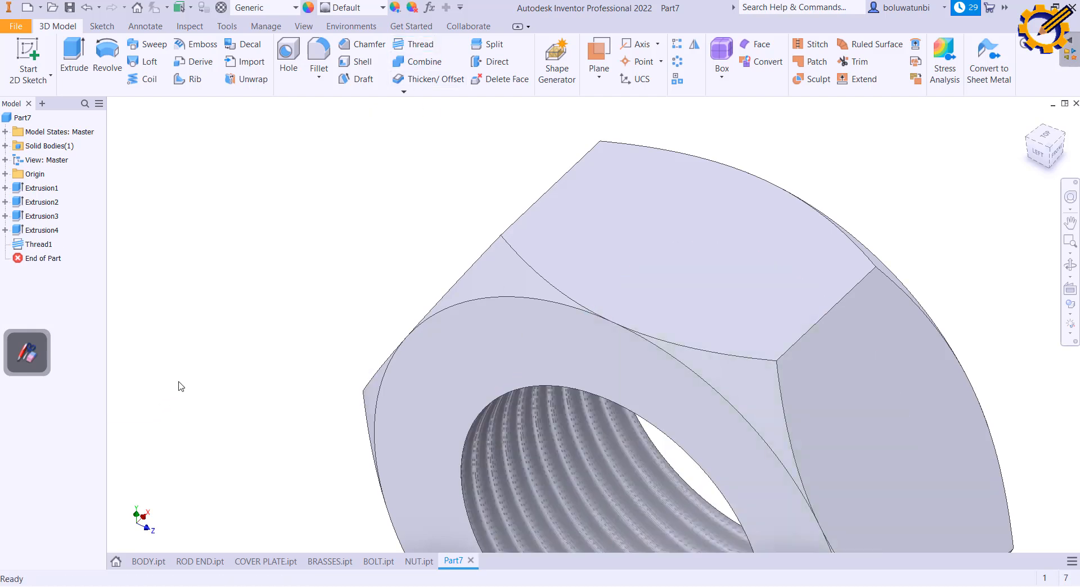
Save the part as LOCK NUT in the CROSS HEAD folder
key(ctrl+s)
text(LOCK)
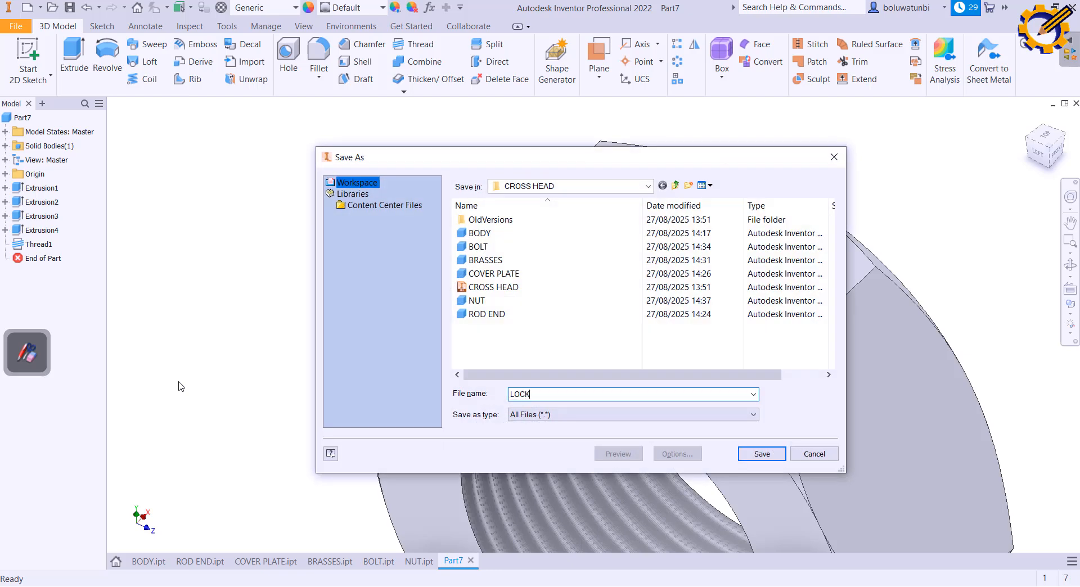
text( NUT)
key(Return)
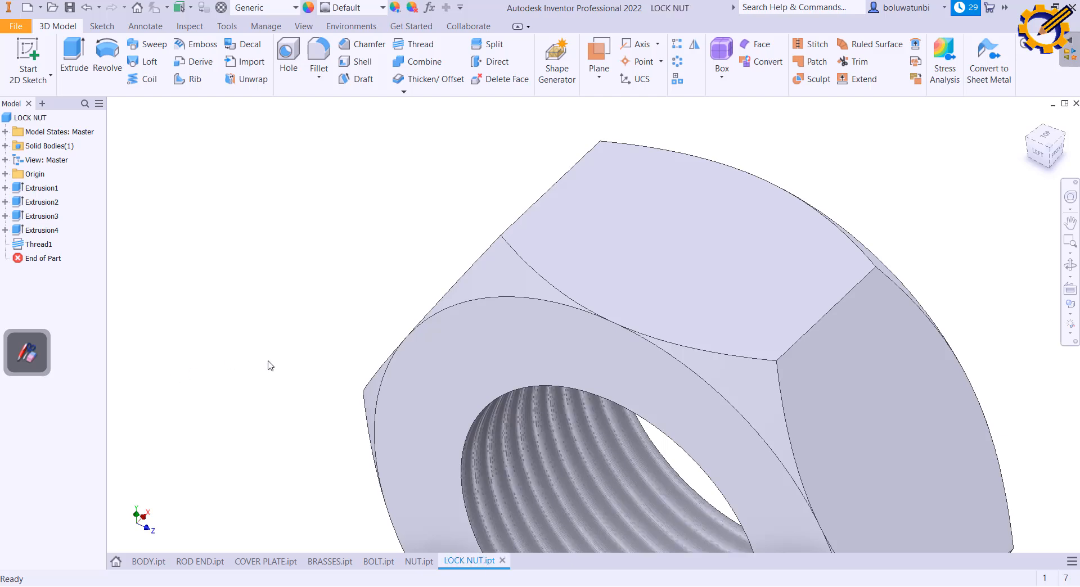
scroll(465, 365, down, 5)
middle_drag(437, 366, 303, 317)
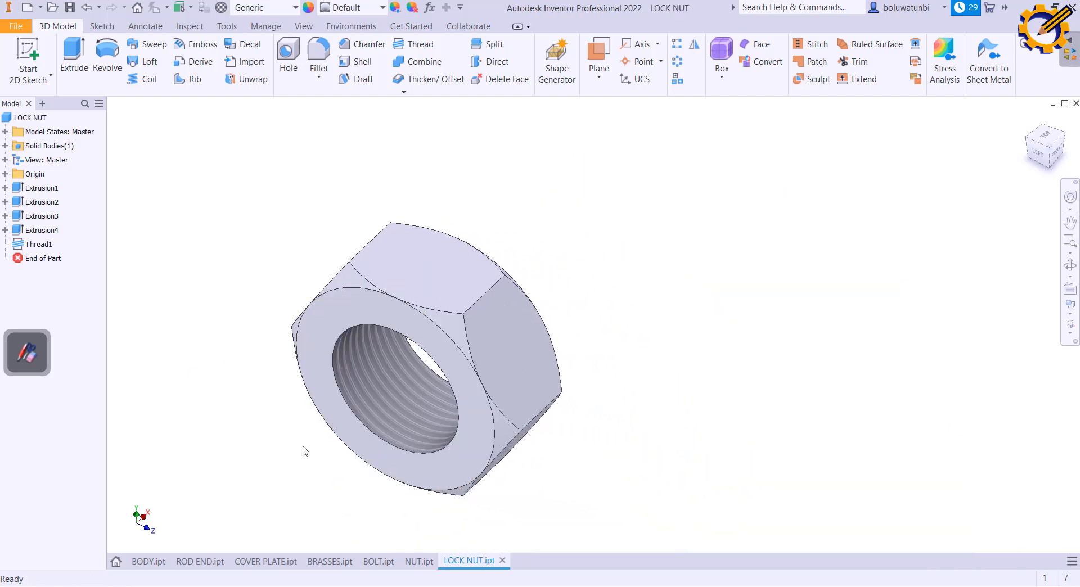
Review the open cross head parts one after another, from BODY through to LOCK NUT
click(148, 561)
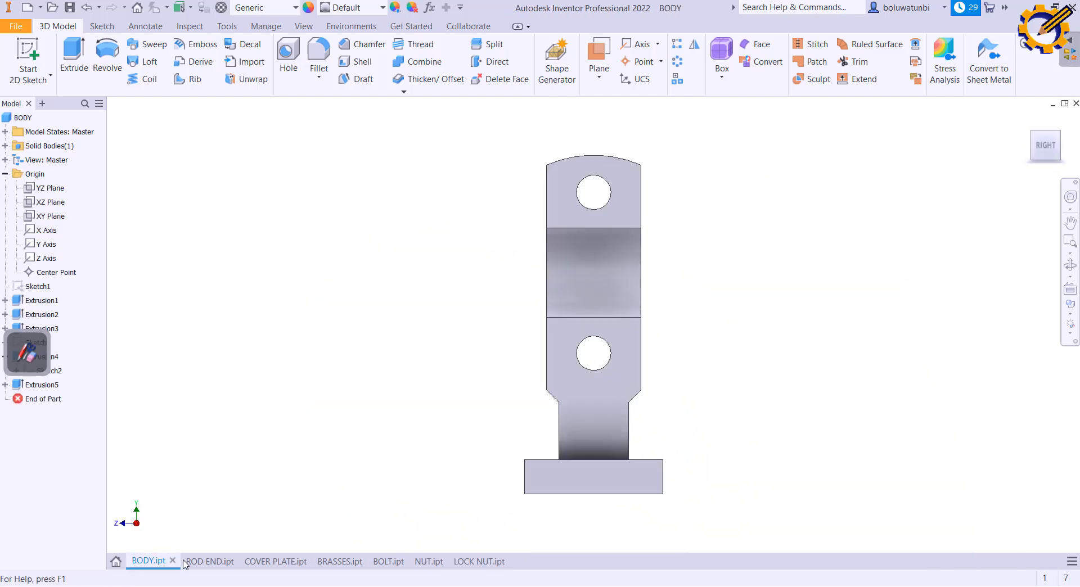
click(213, 561)
click(275, 564)
click(329, 561)
click(382, 561)
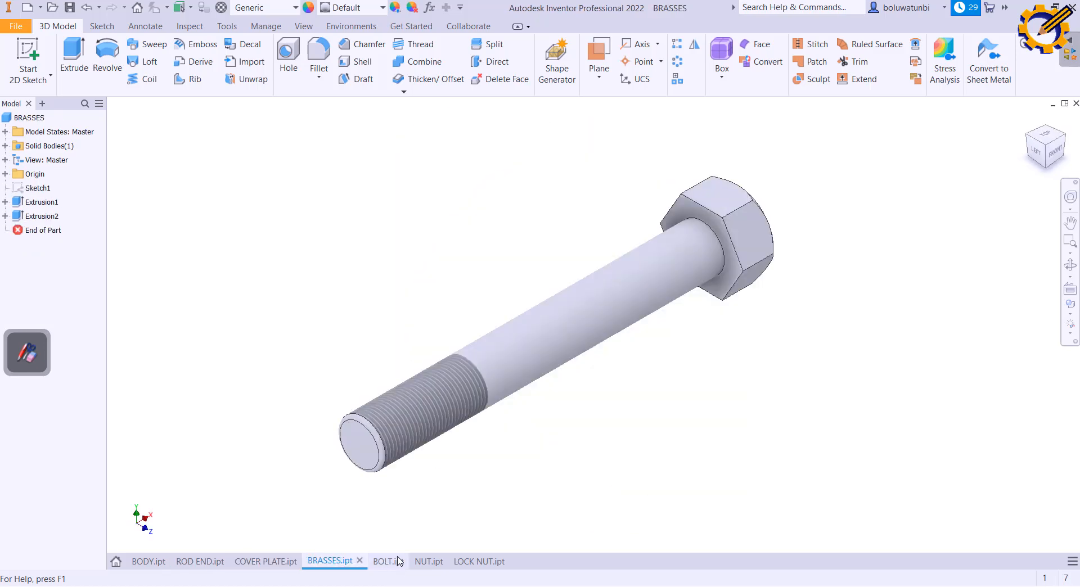
click(427, 561)
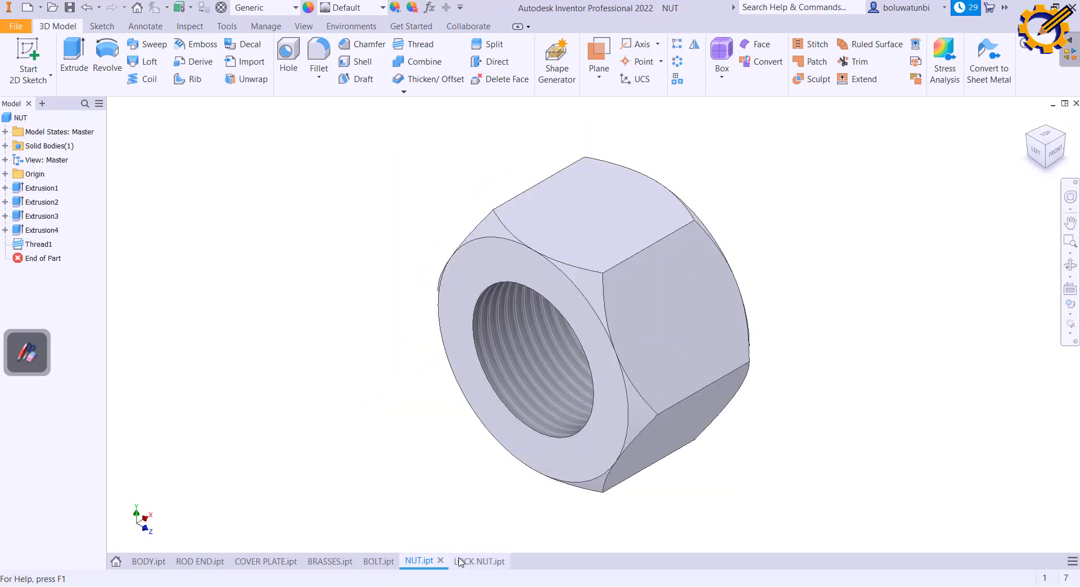
click(475, 561)
Create a new assembly file from the metric Standard (mm).iam template
key(ctrl+n)
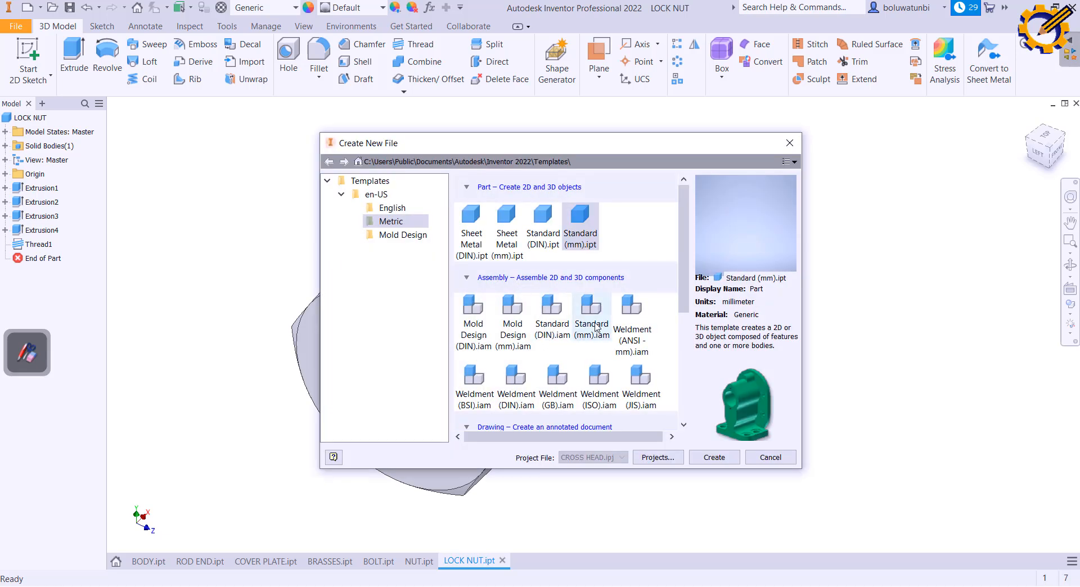
double_click(592, 315)
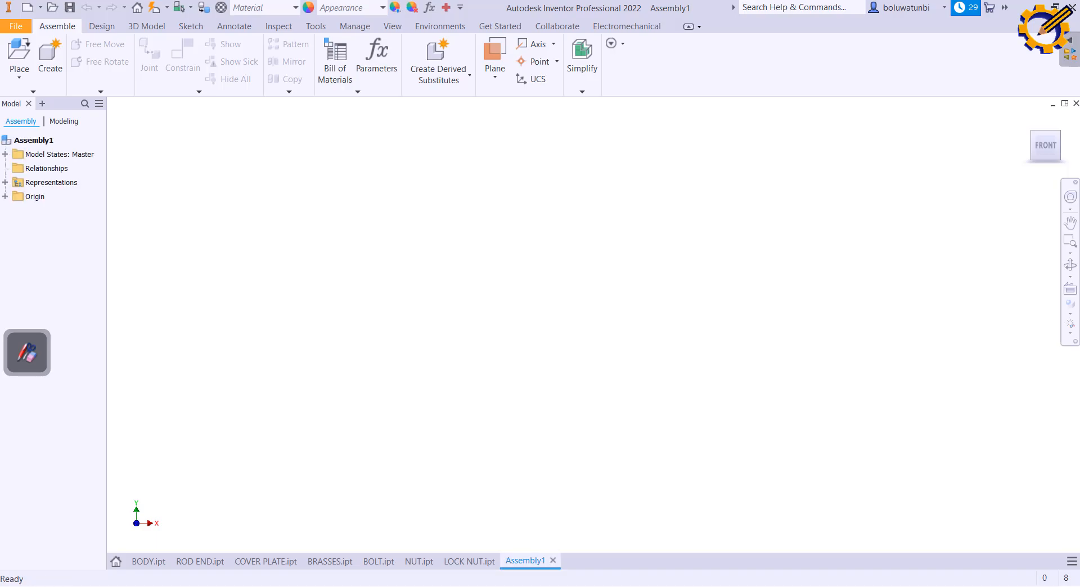
mouse_move(517, 585)
click(546, 538)
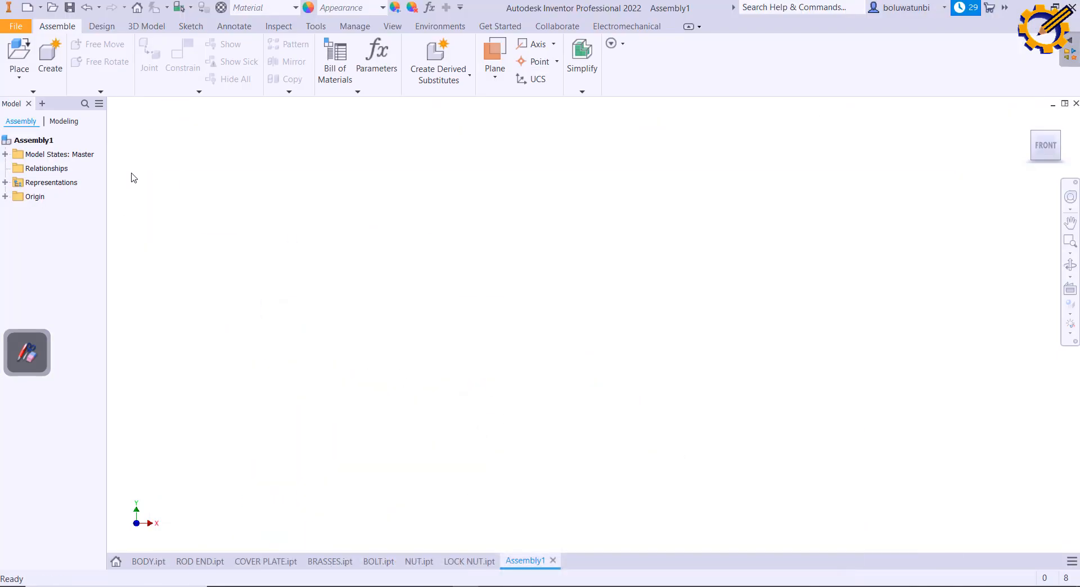
Place one instance each of BODY, BOLT, BRASSES, COVER PLATE, LOCK NUT, NUT and ROD END in the assembly
click(25, 48)
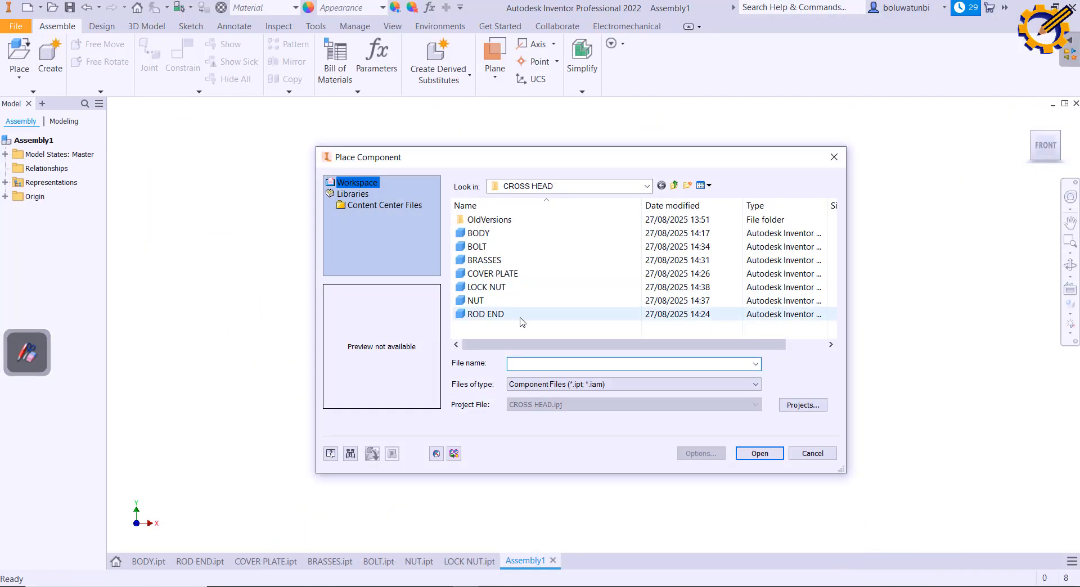
drag(521, 326, 504, 227)
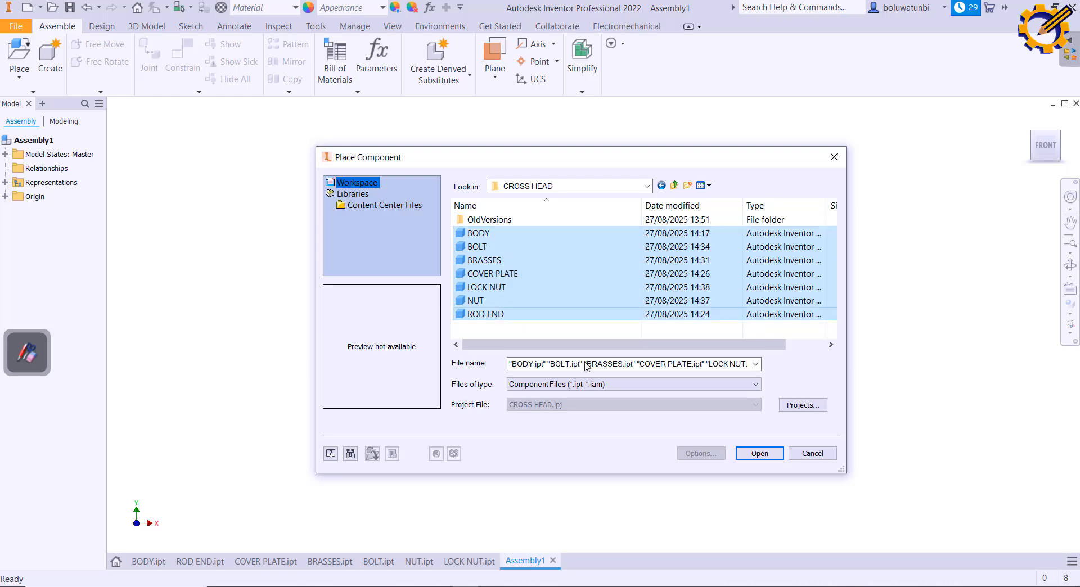
click(755, 453)
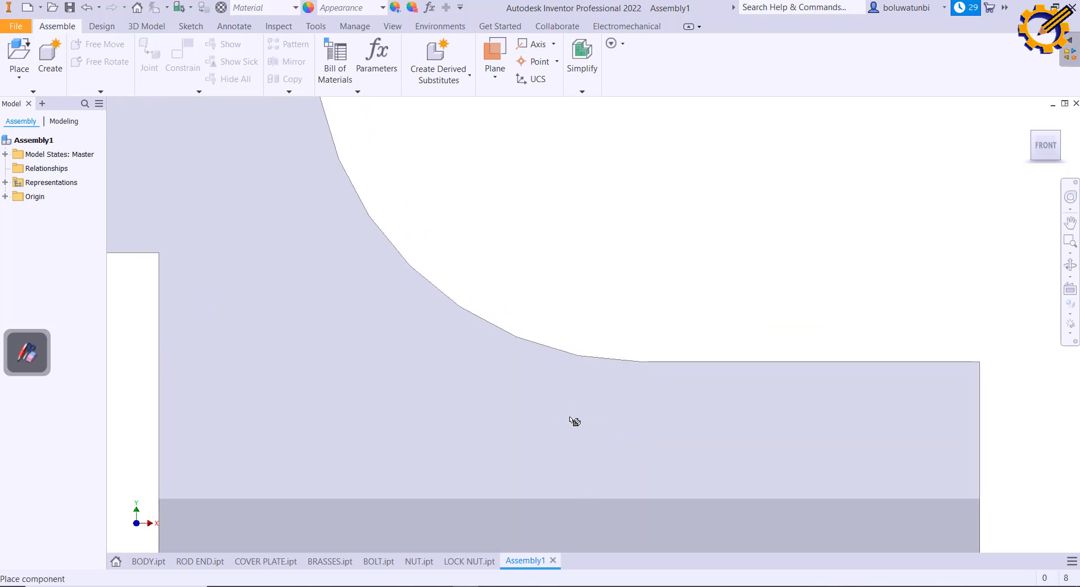
click(659, 310)
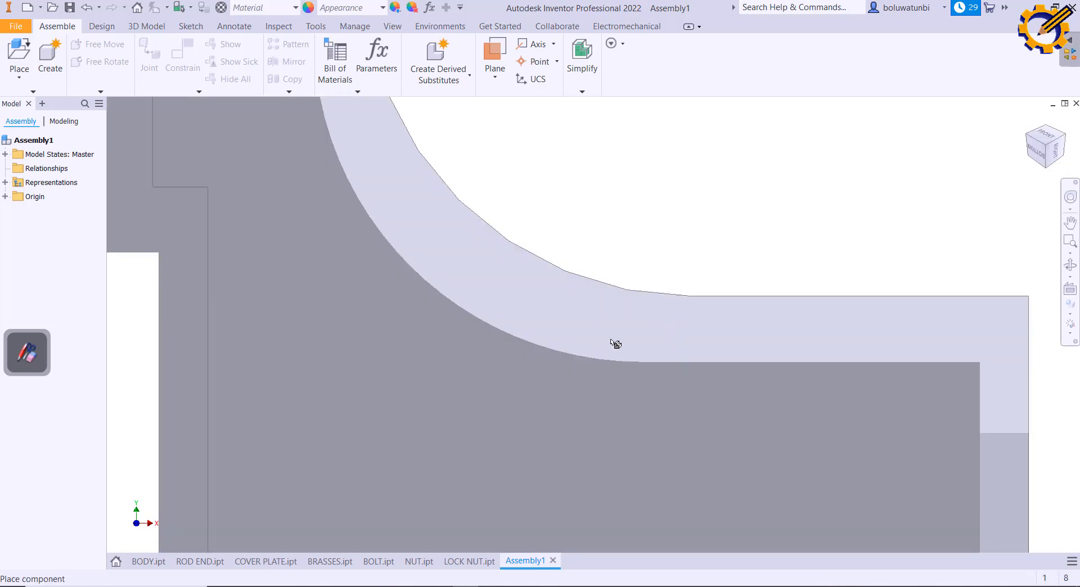
key(Escape)
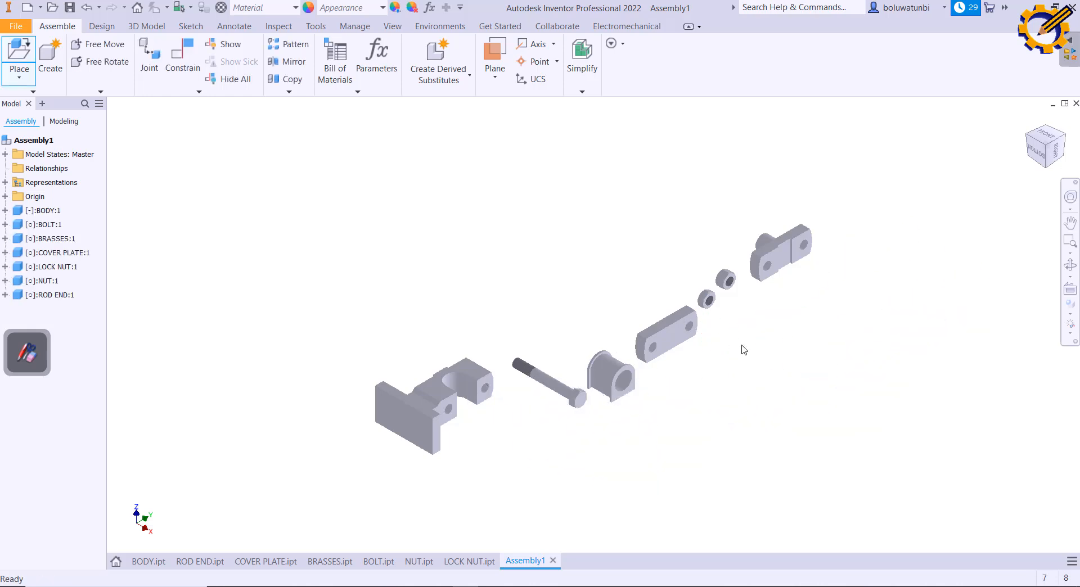
Orient the assembly upright on the base of BODY in an isometric view and ground the BODY component
click(1043, 136)
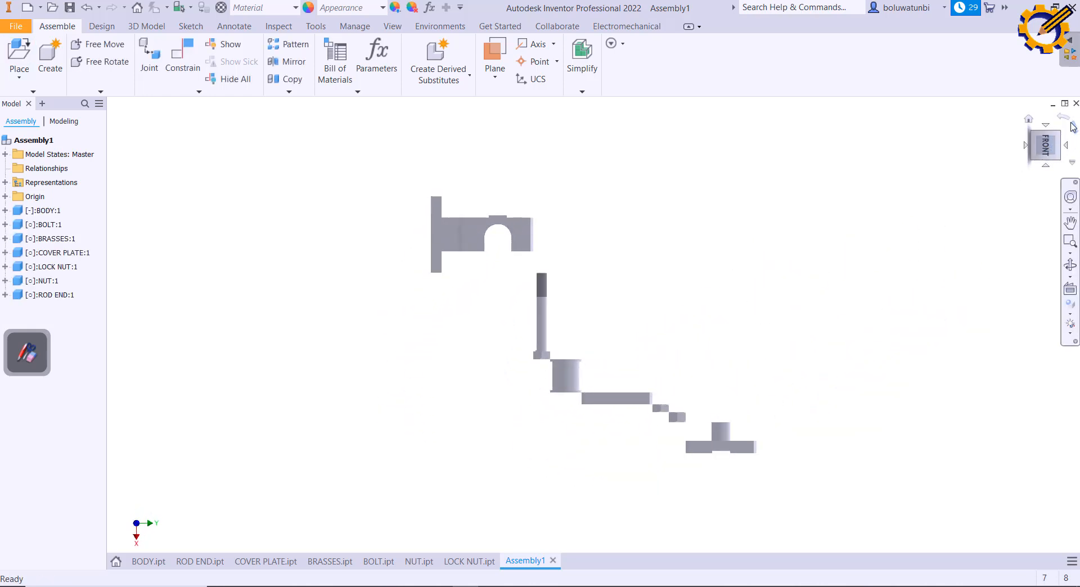
click(1070, 123)
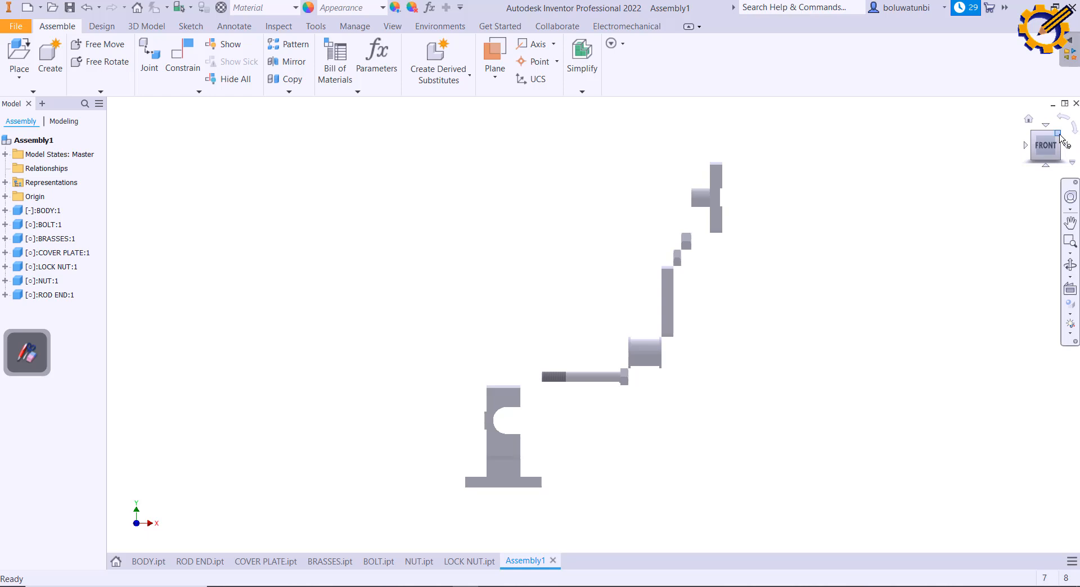
click(1058, 136)
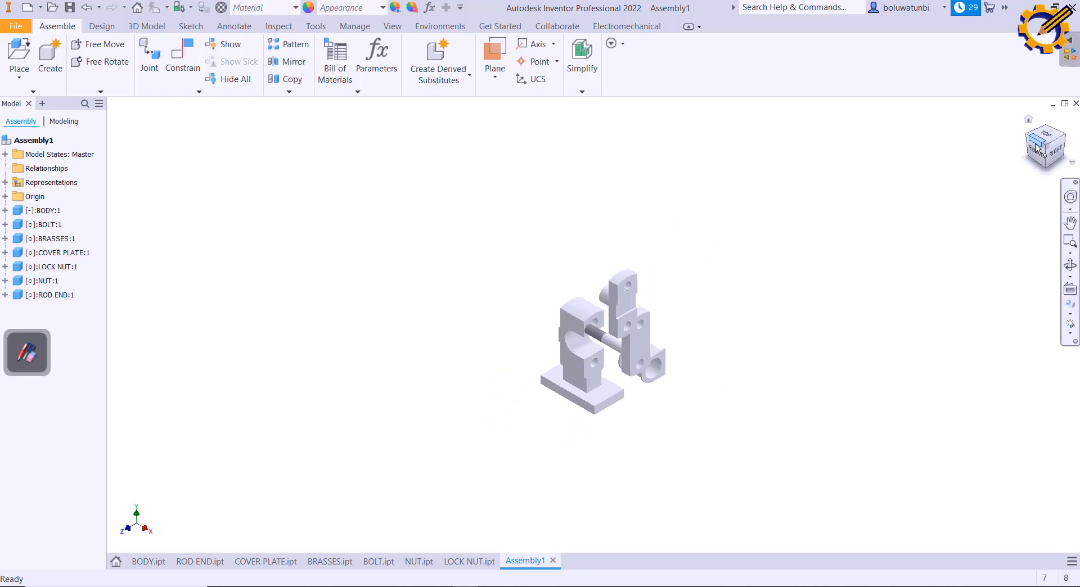
click(1029, 145)
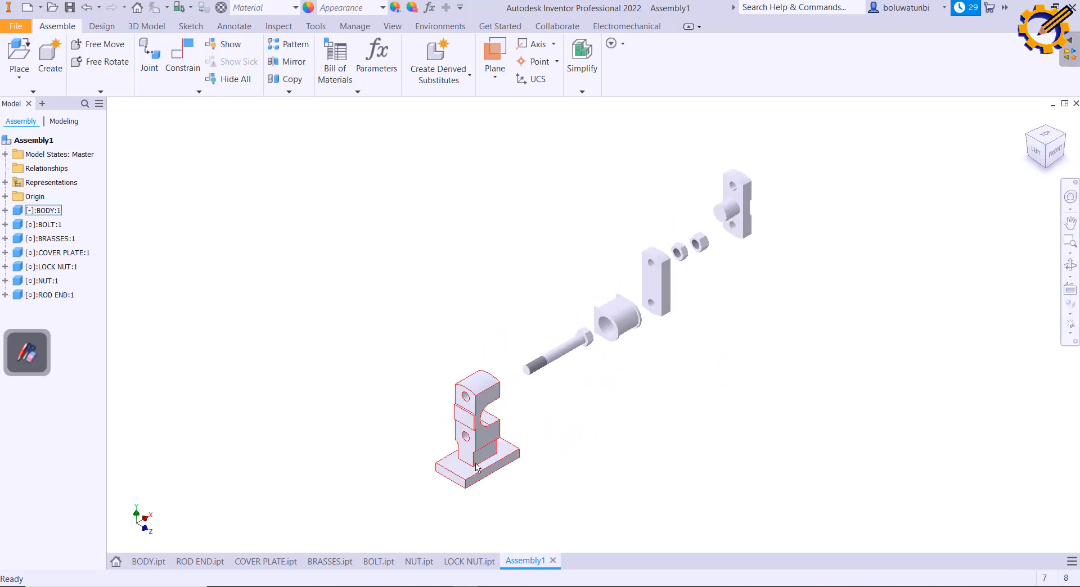
click(476, 466)
right_click(487, 464)
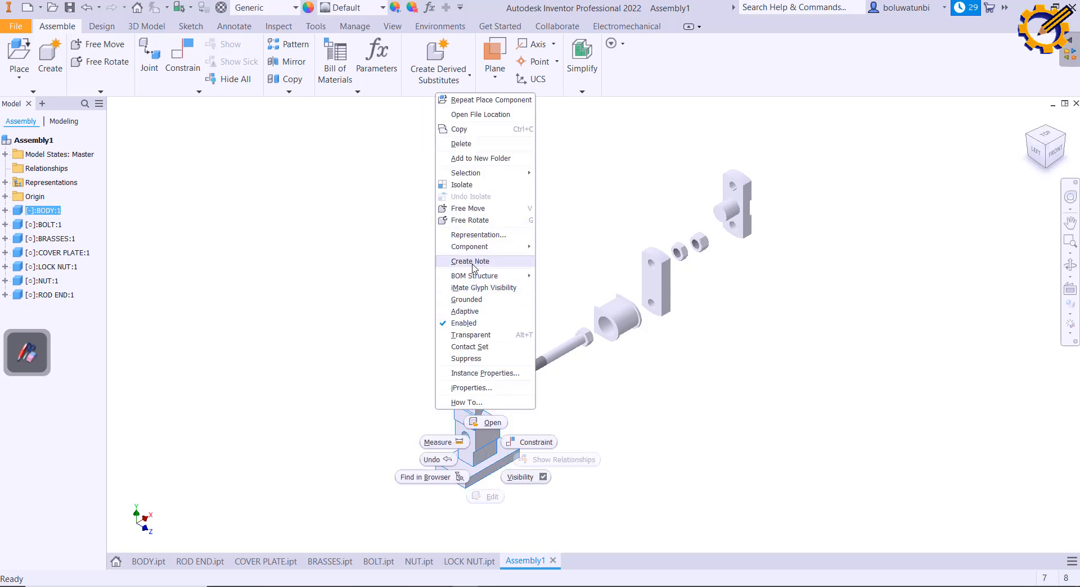
click(466, 299)
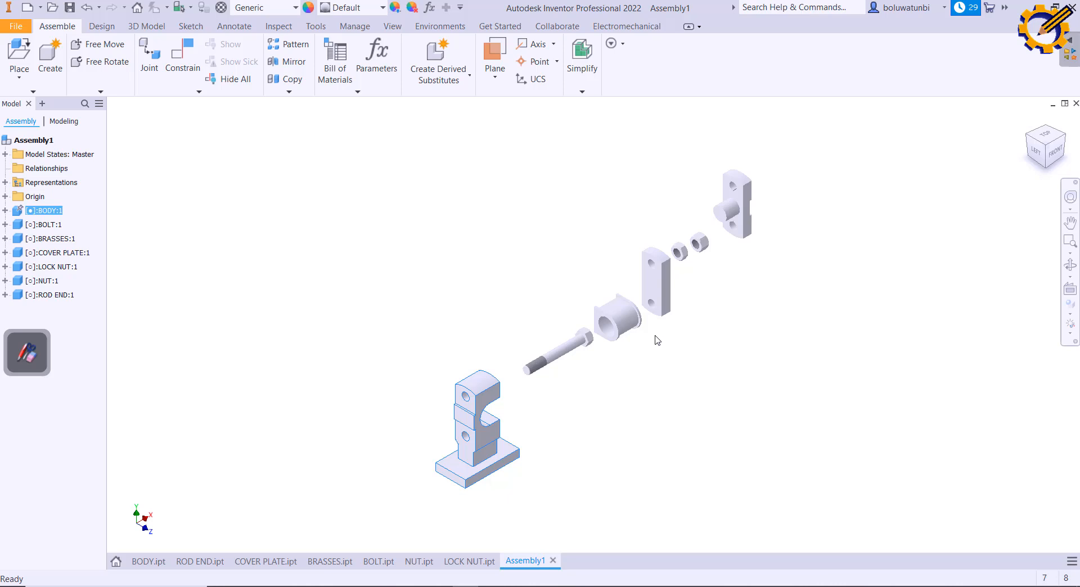
Duplicate the NUT, LOCK NUT and BOLT together to add a second instance of each
click(701, 245)
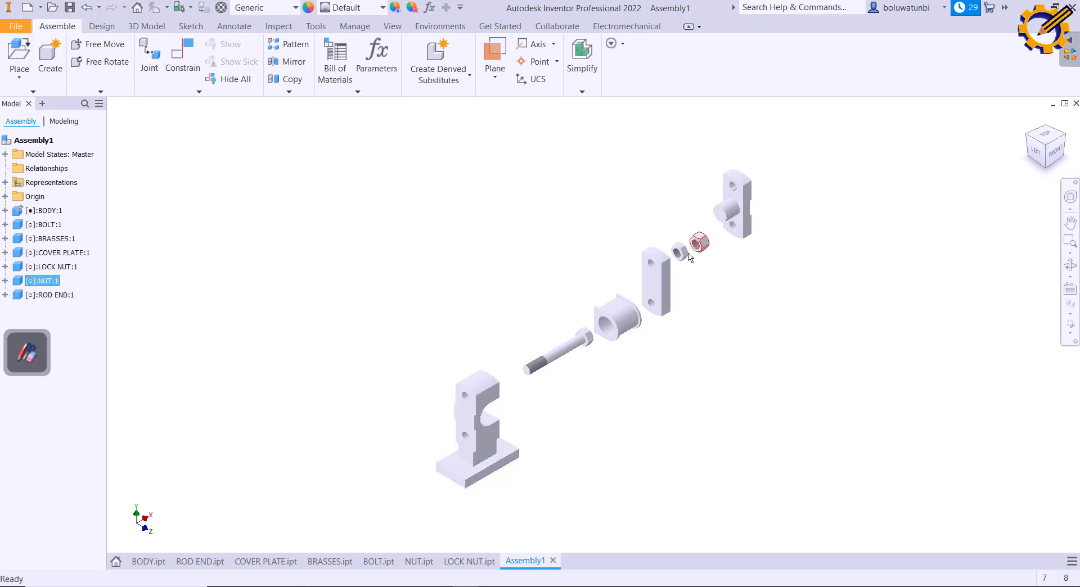
ctrl+click(682, 253)
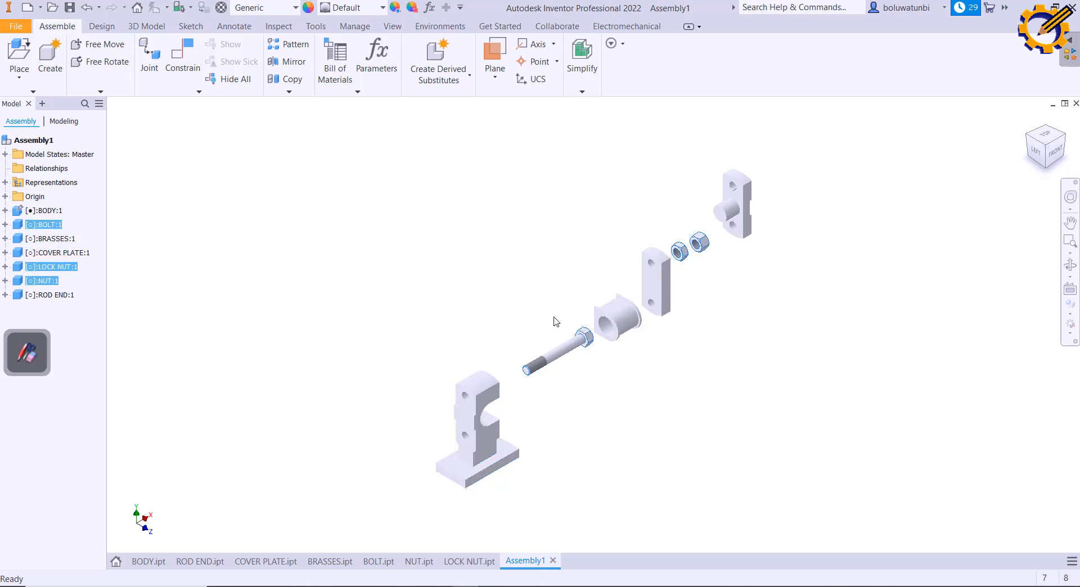
key(ctrl+v)
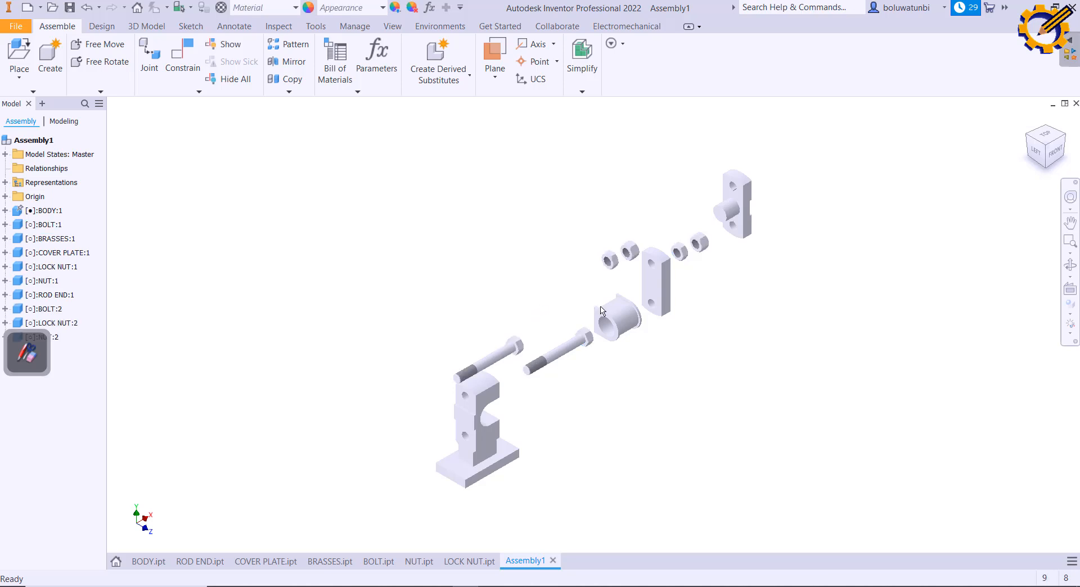
Add an opposed Insert constraint with 0 mm offset between the upper hole of ROD END and the upper hole of BODY
middle_drag(559, 368, 528, 380)
scroll(528, 380, up, 1)
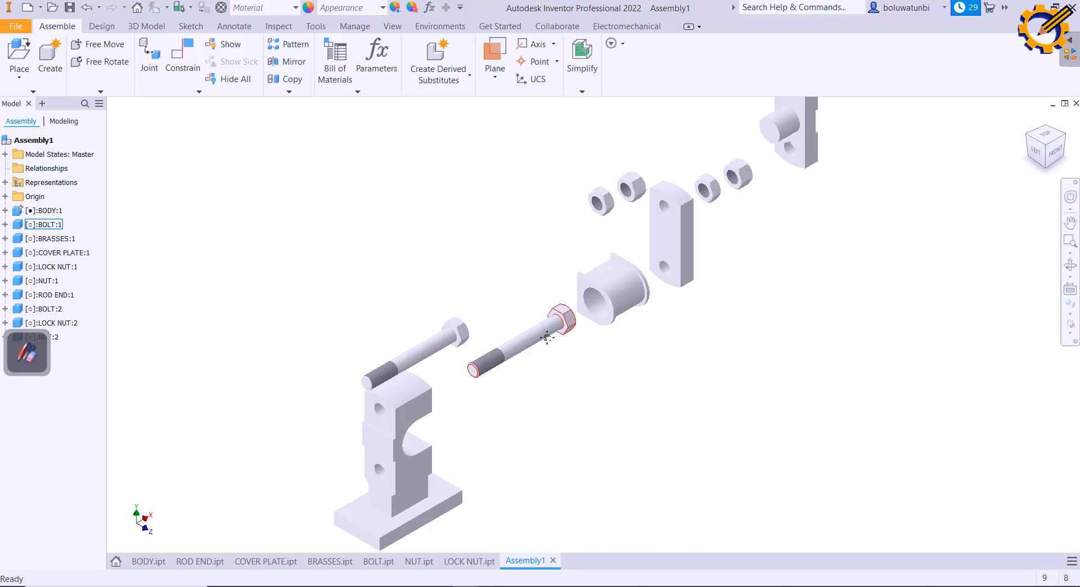
middle_drag(547, 338, 535, 409)
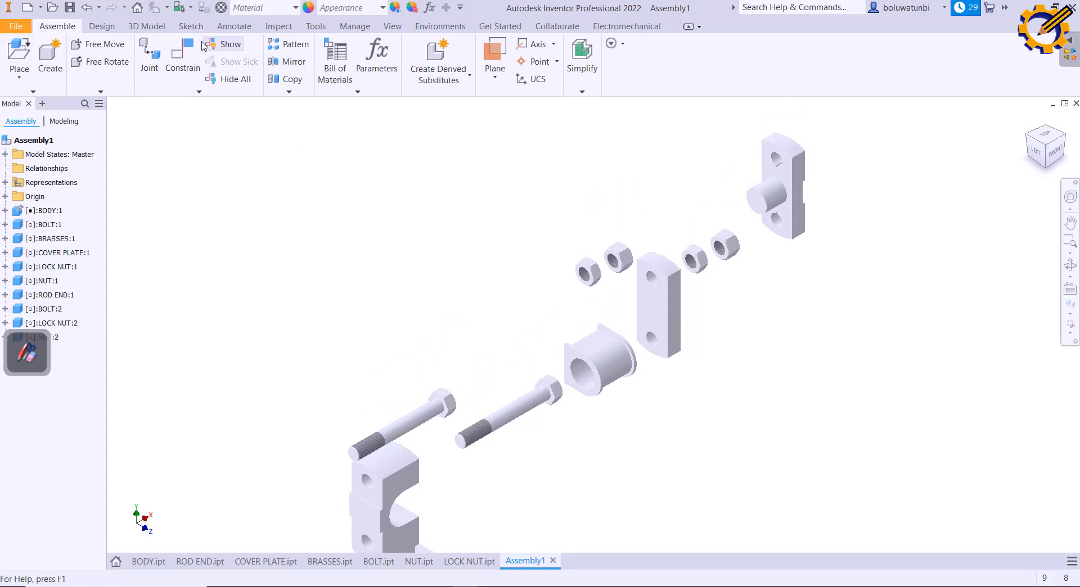
click(178, 52)
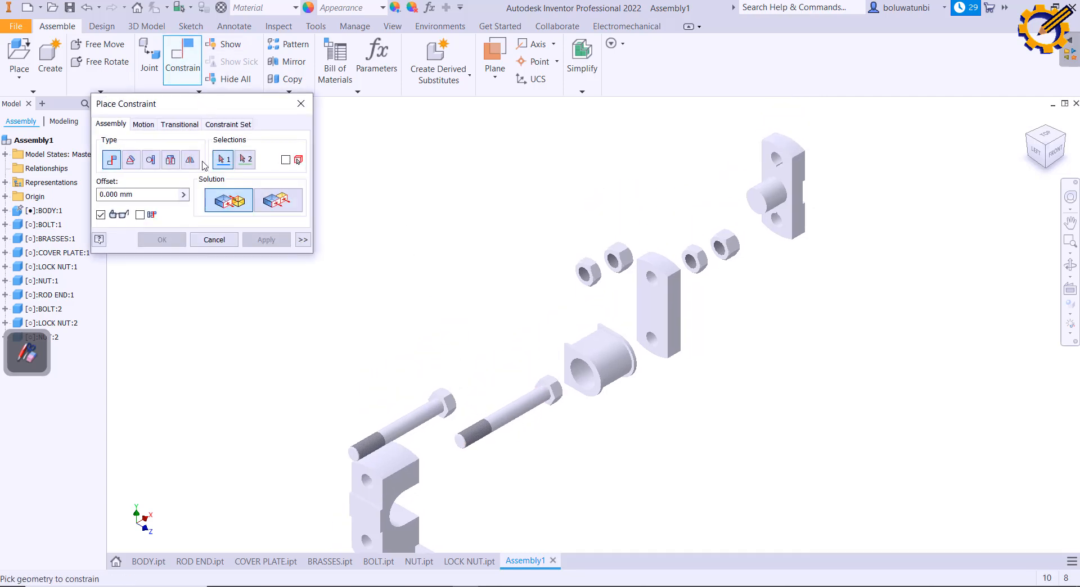
click(172, 160)
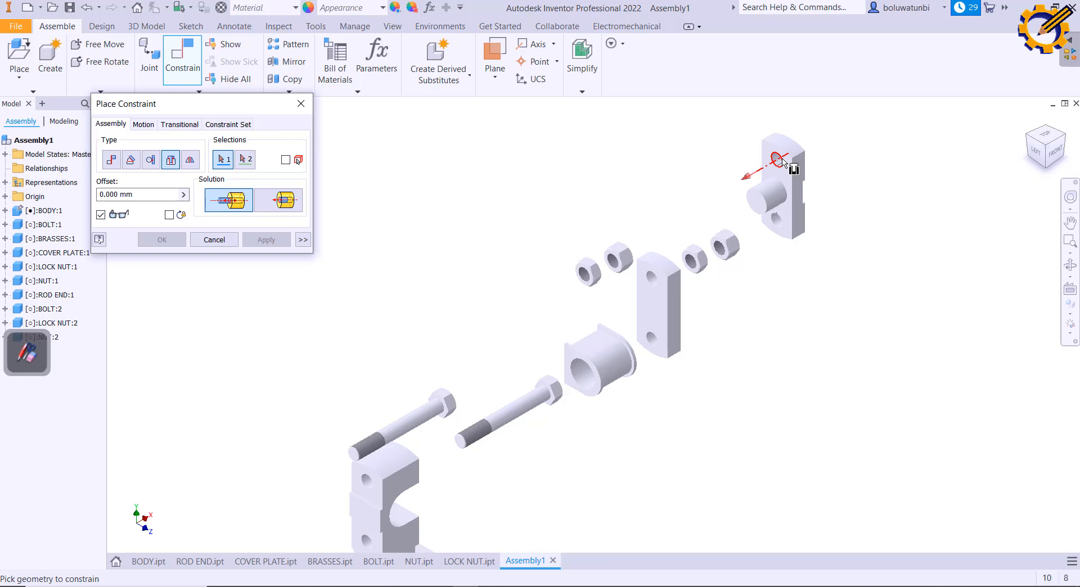
scroll(787, 161, down, 3)
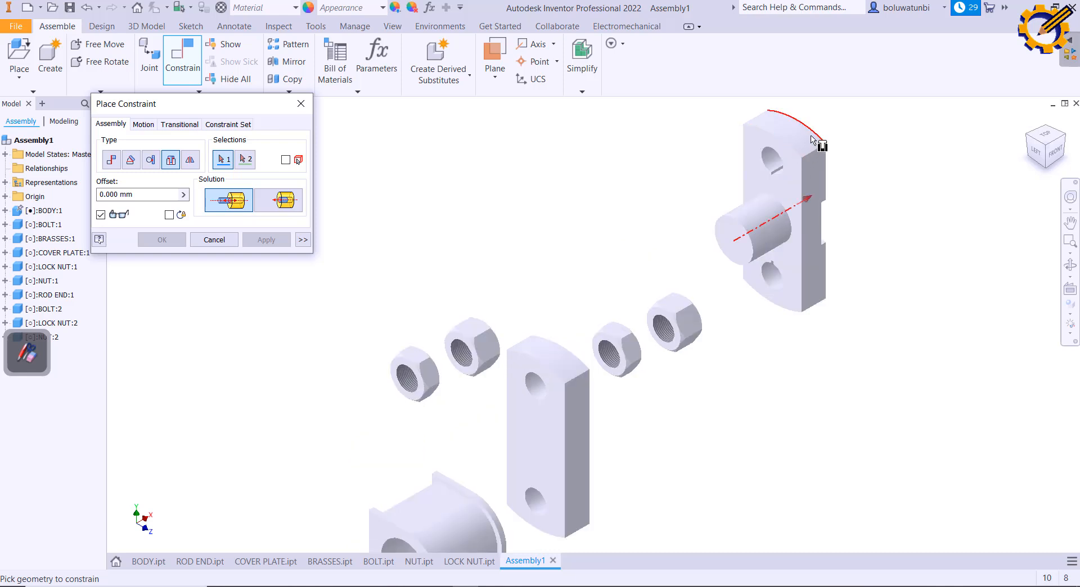
click(1065, 140)
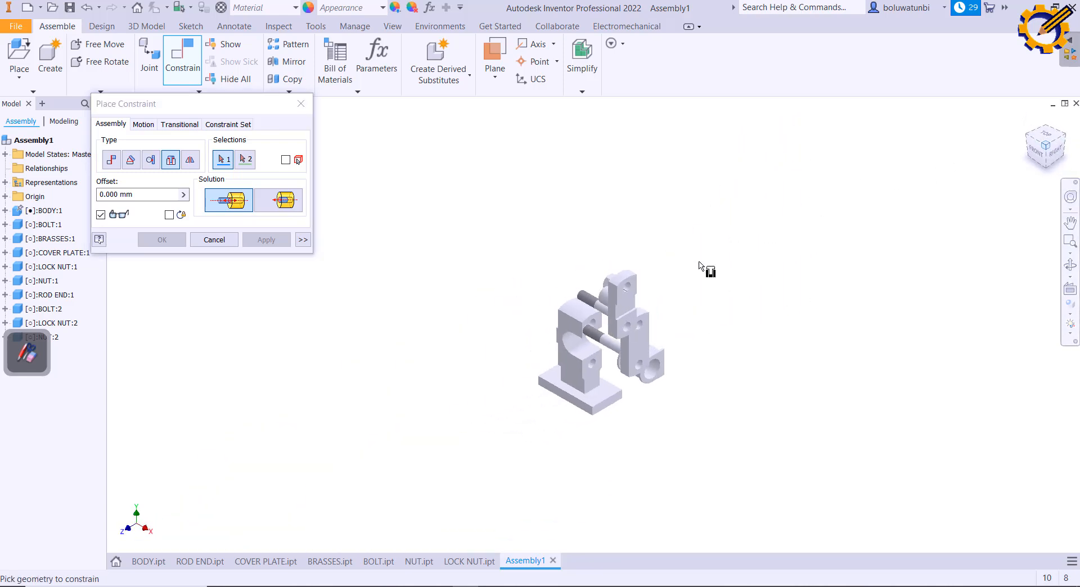
click(631, 291)
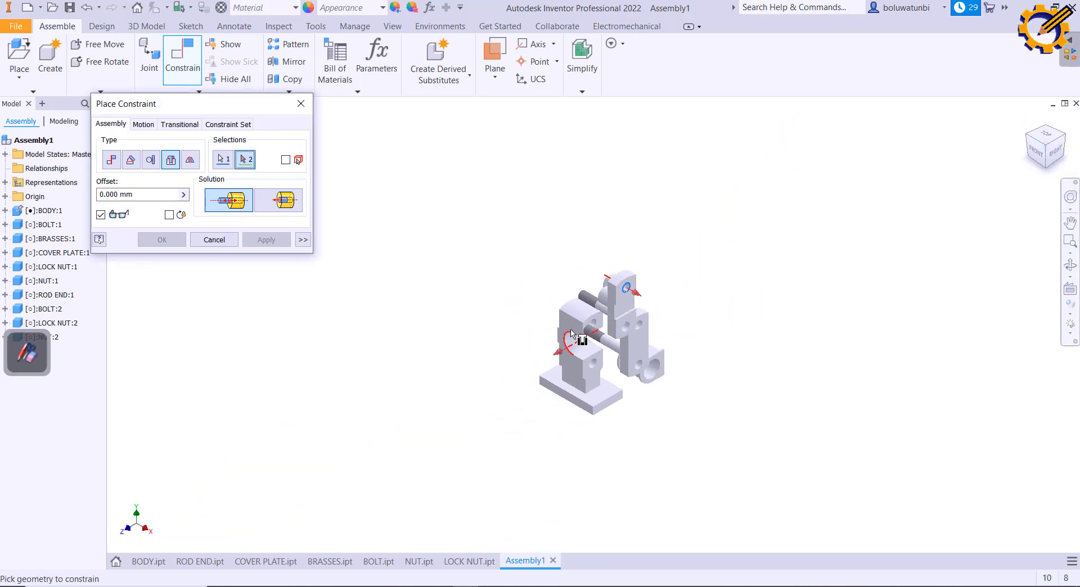
click(1028, 142)
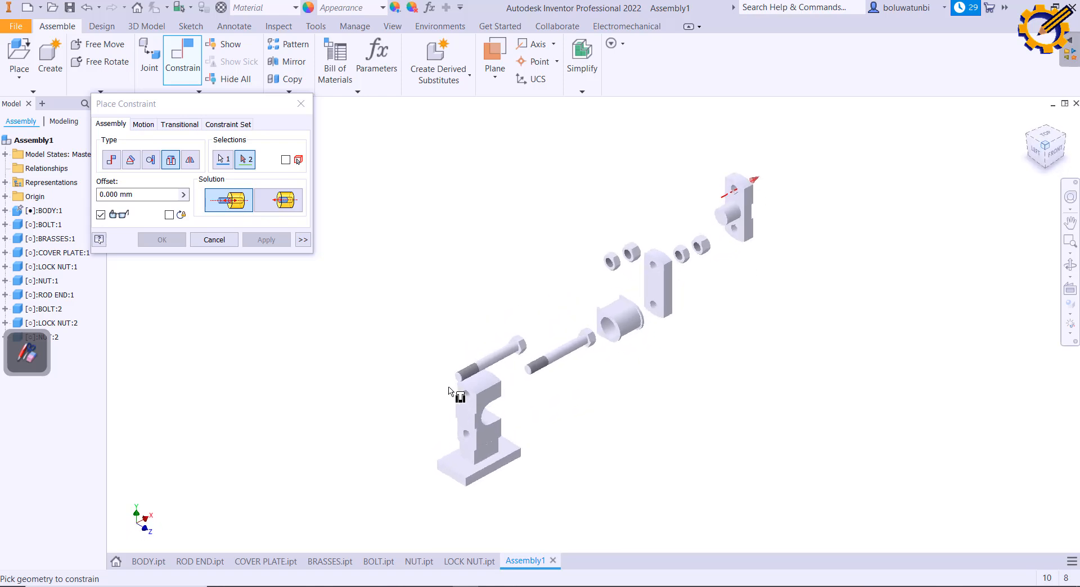
scroll(450, 388, down, 3)
click(474, 388)
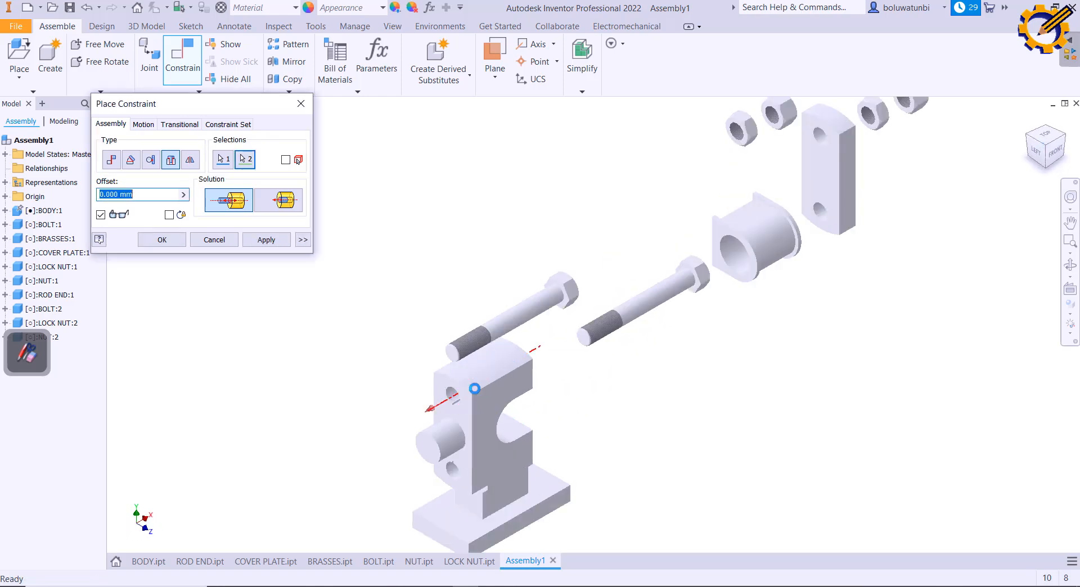
click(275, 242)
key(Escape)
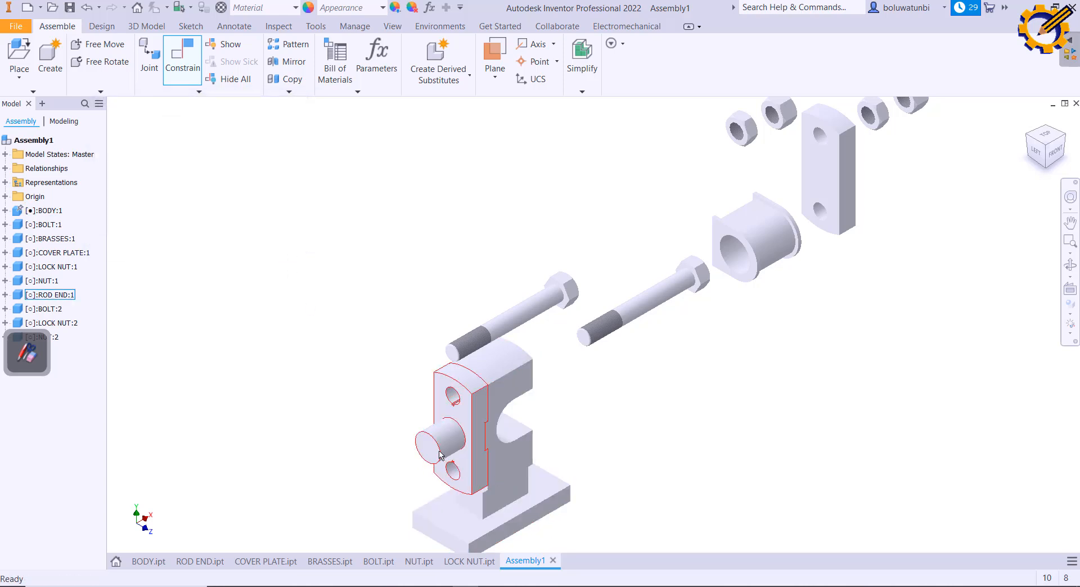
Swing ROD END aside and constrain its other hole to the lower hole of BODY with an opposed Insert at 0 mm offset
drag(440, 455, 402, 387)
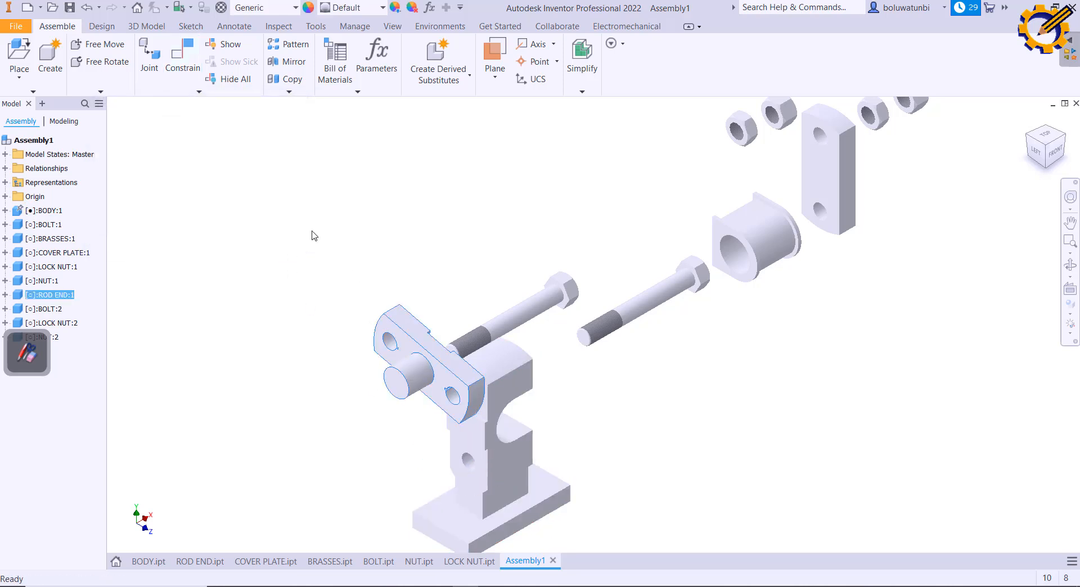
click(171, 66)
click(170, 159)
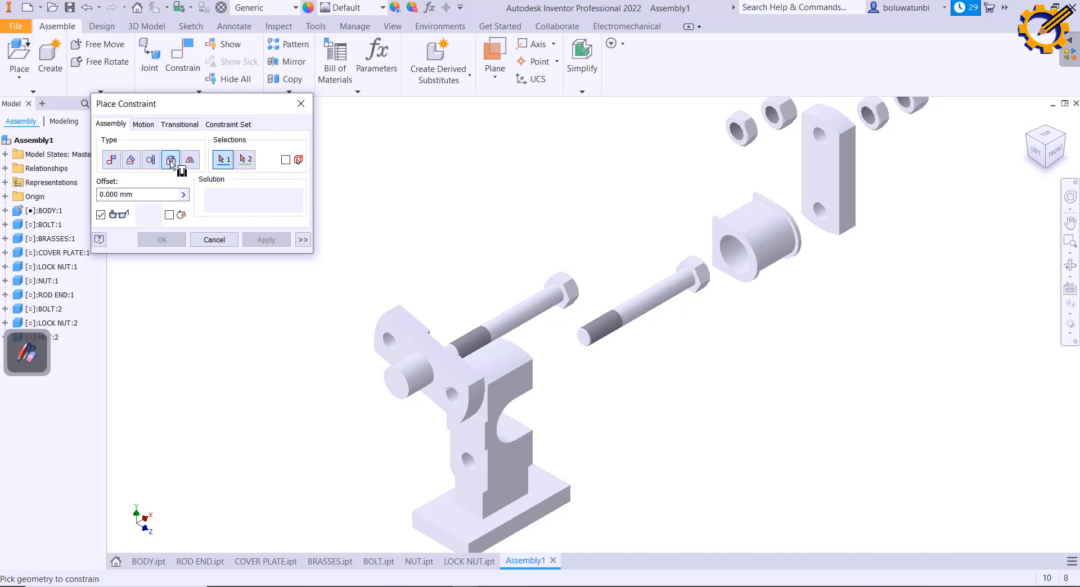
shift+middle_drag(373, 322, 476, 329)
click(362, 465)
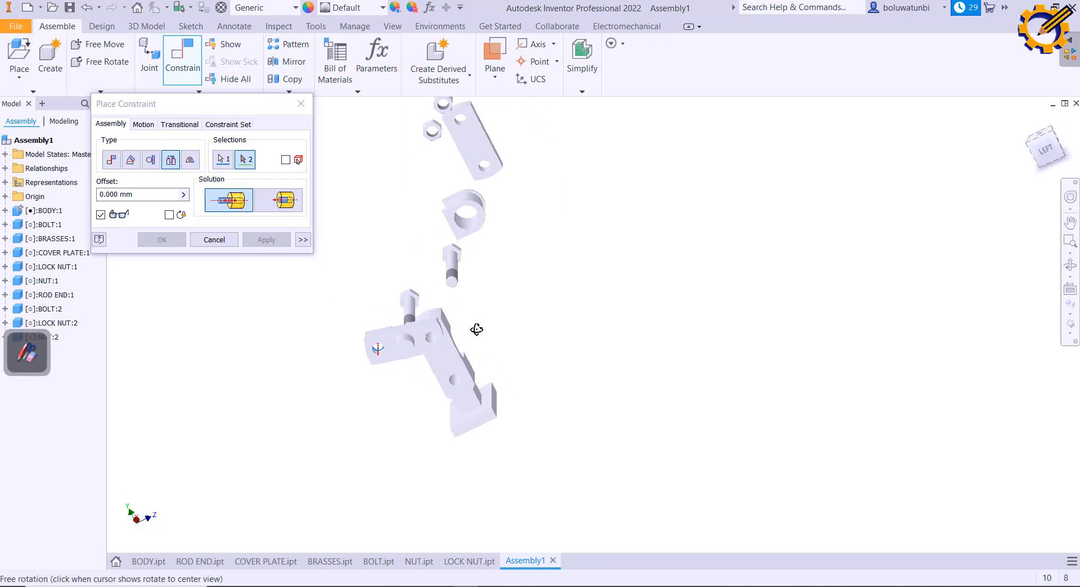
click(454, 383)
click(269, 241)
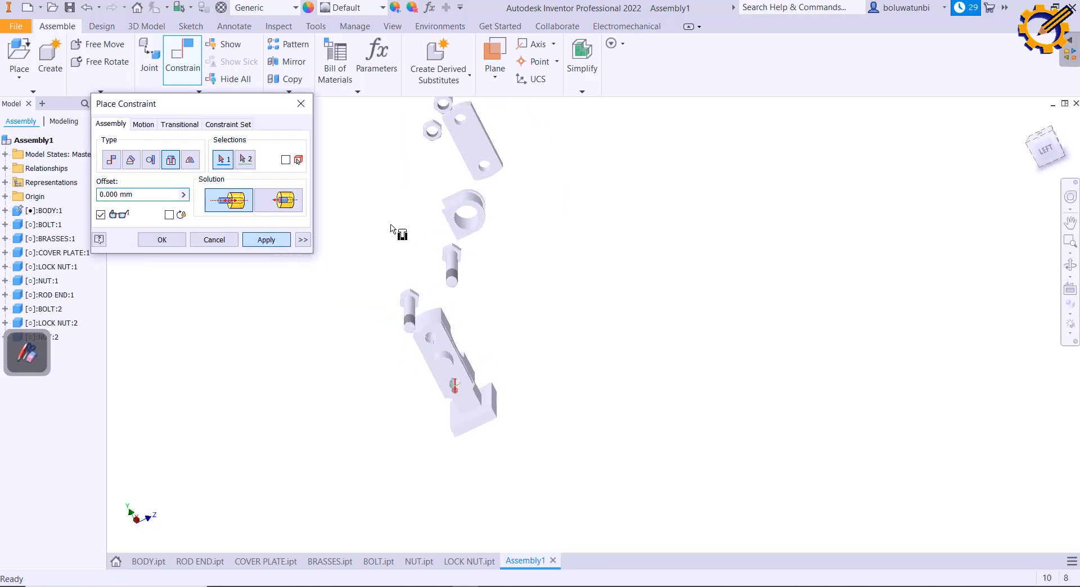
Check the reference drawing's parts list and seat BRASSES in the semicircular recess of BODY with an opposed Insert constraint at 0 mm offset
click(1052, 149)
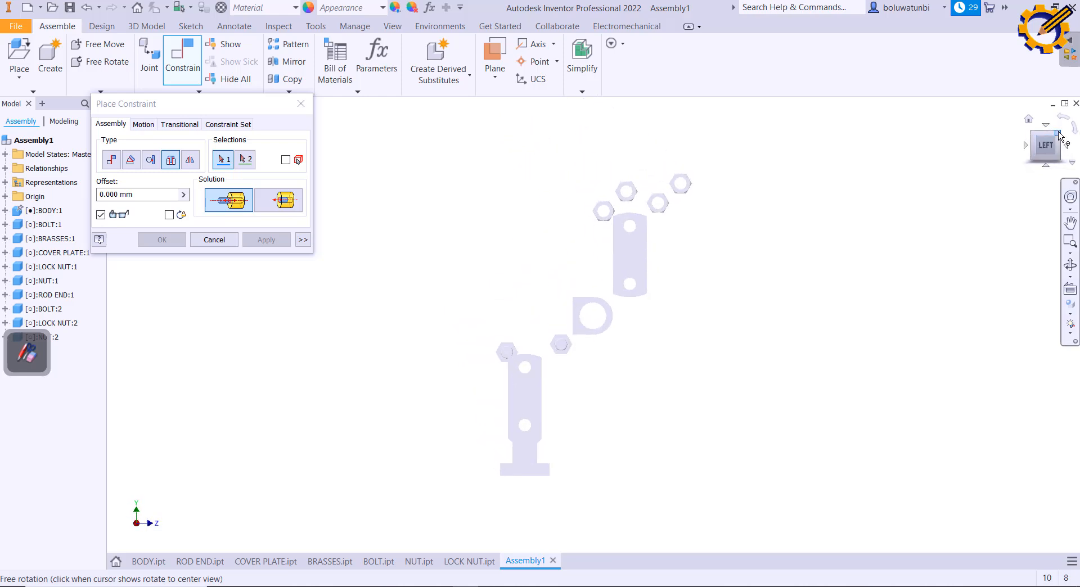
click(1057, 133)
scroll(524, 377, up, 4)
middle_drag(523, 377, 453, 394)
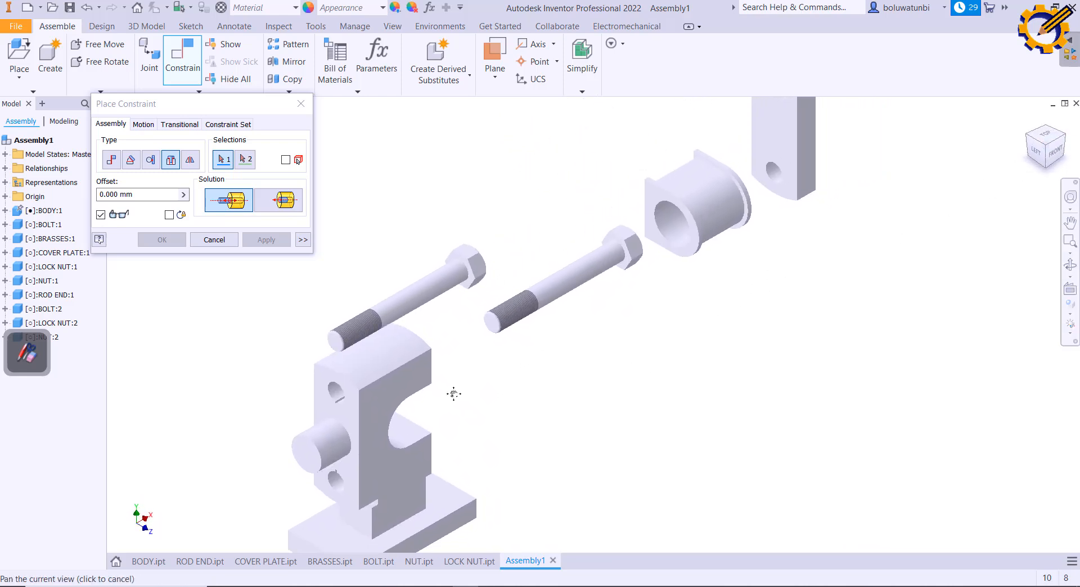
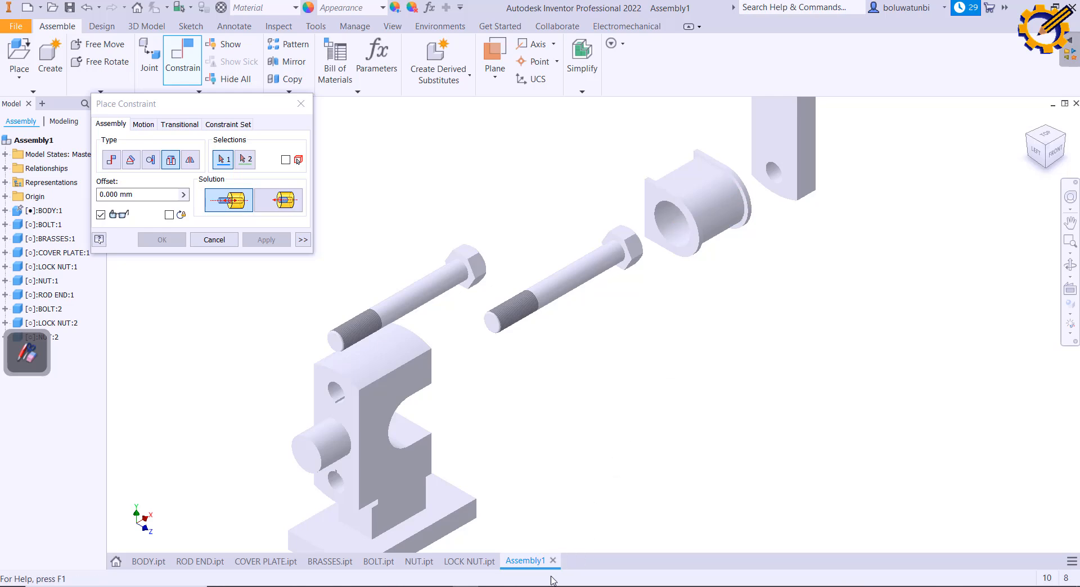
click(518, 586)
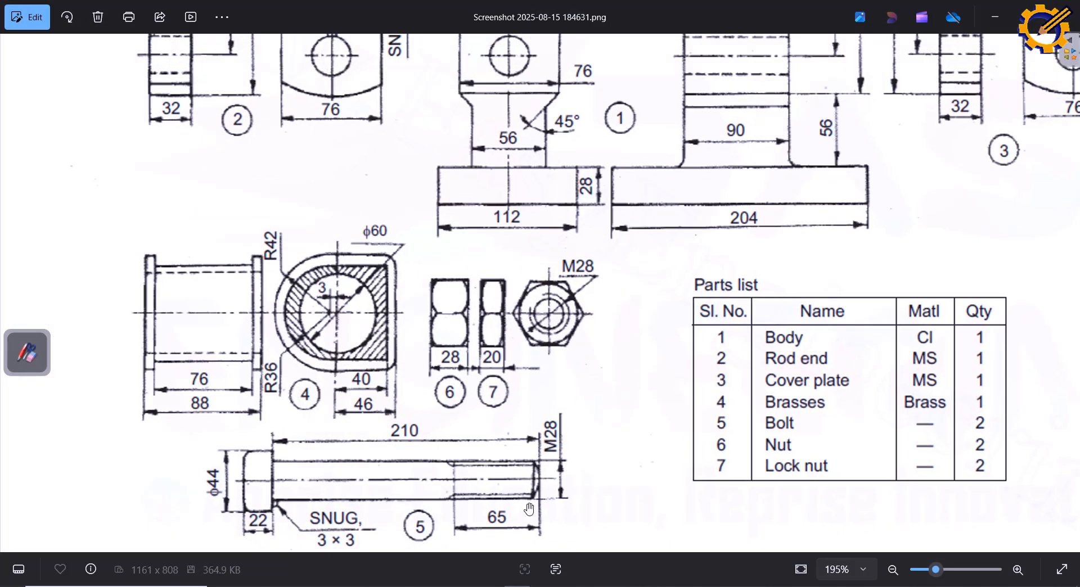
click(516, 586)
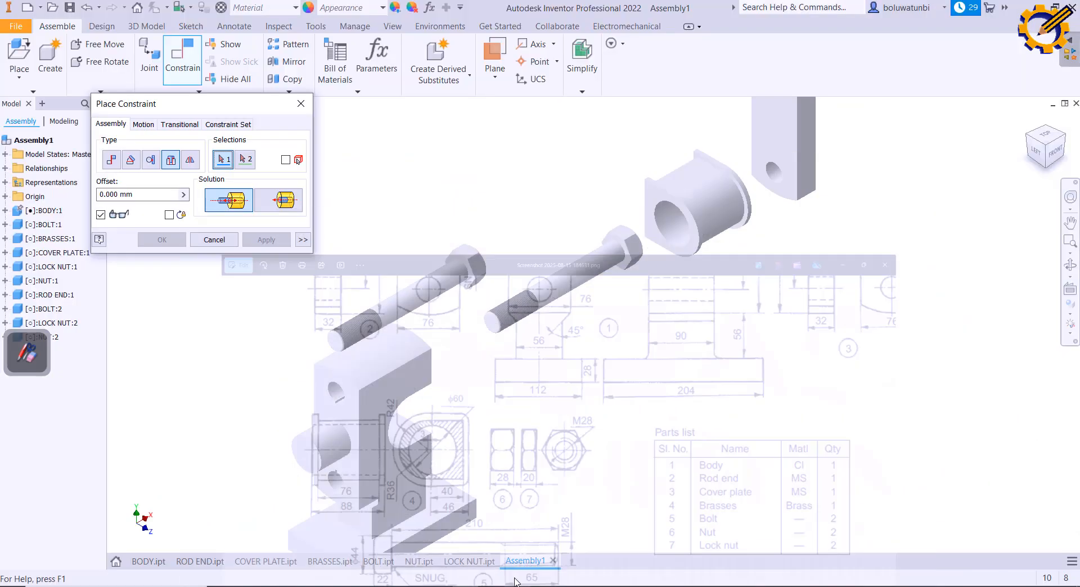
click(741, 206)
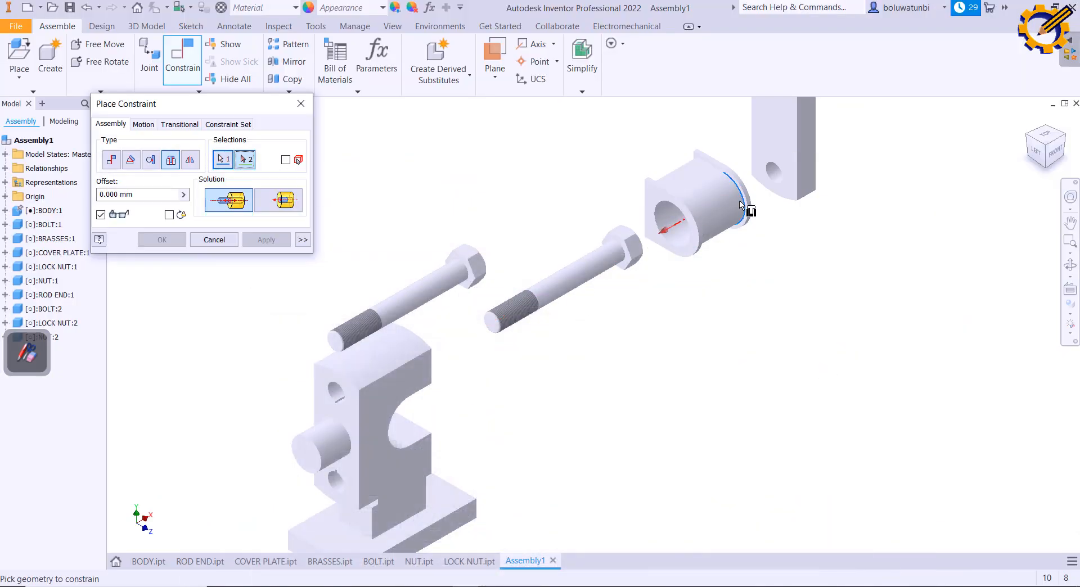
click(390, 420)
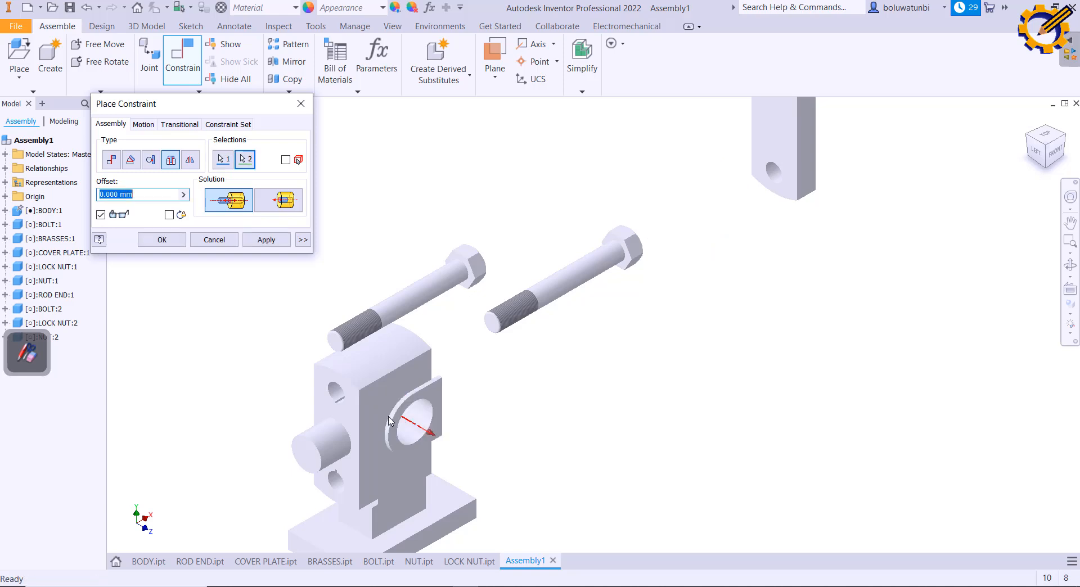
click(265, 240)
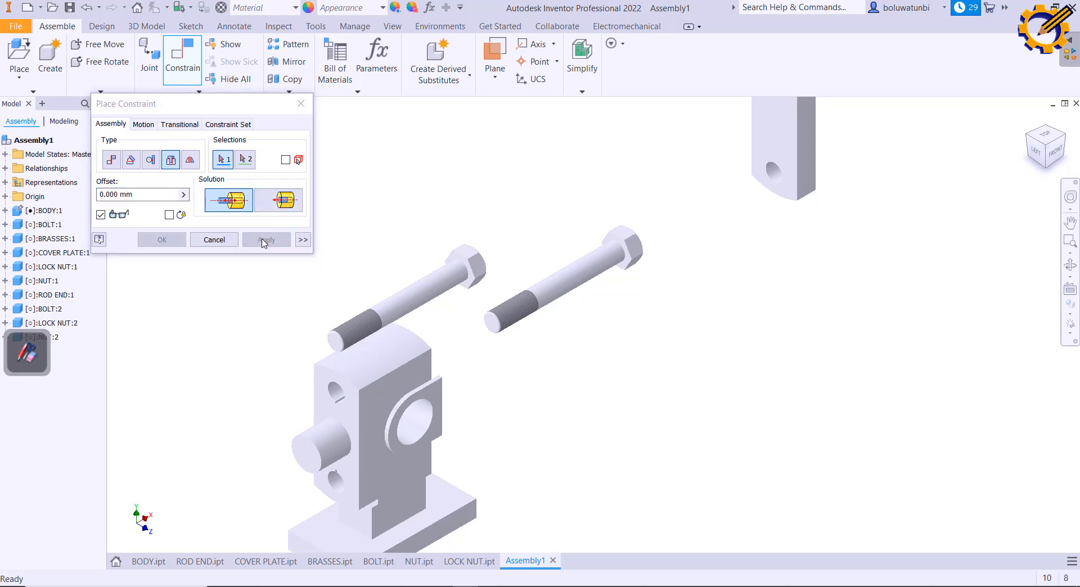
Constrain the upper hole of COVER PLATE to the upper hole of BODY with an opposed Insert at 0 mm offset
scroll(530, 335, up, 1)
middle_drag(532, 335, 517, 360)
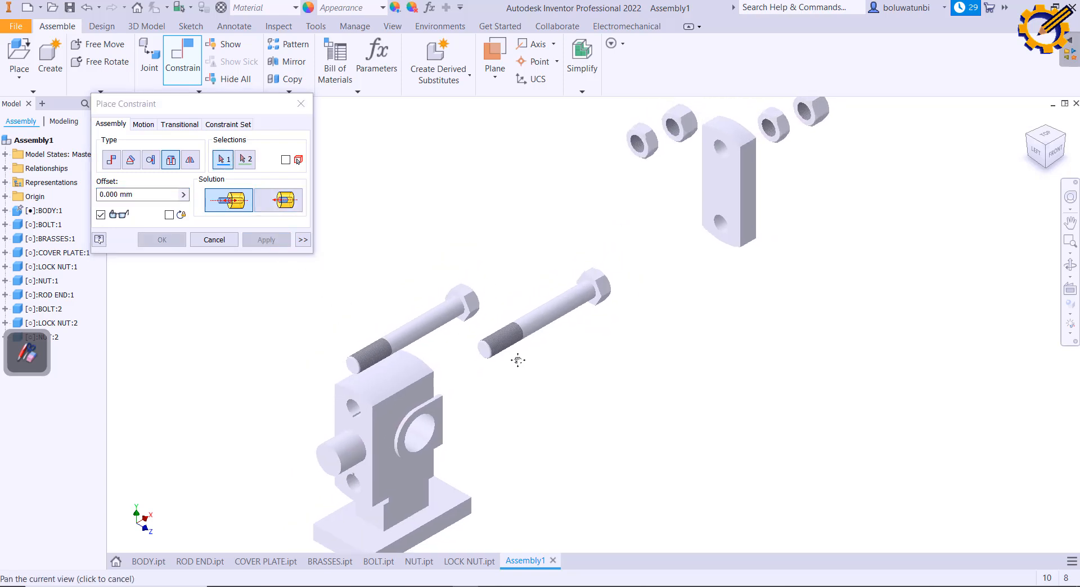
click(717, 153)
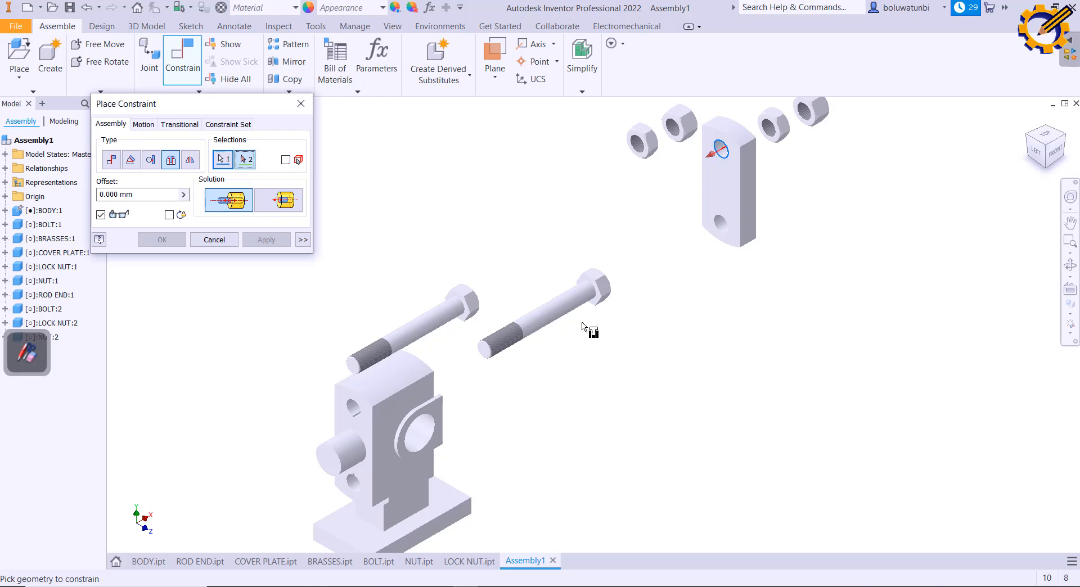
shift+middle_drag(487, 378, 391, 362)
scroll(530, 365, down, 2)
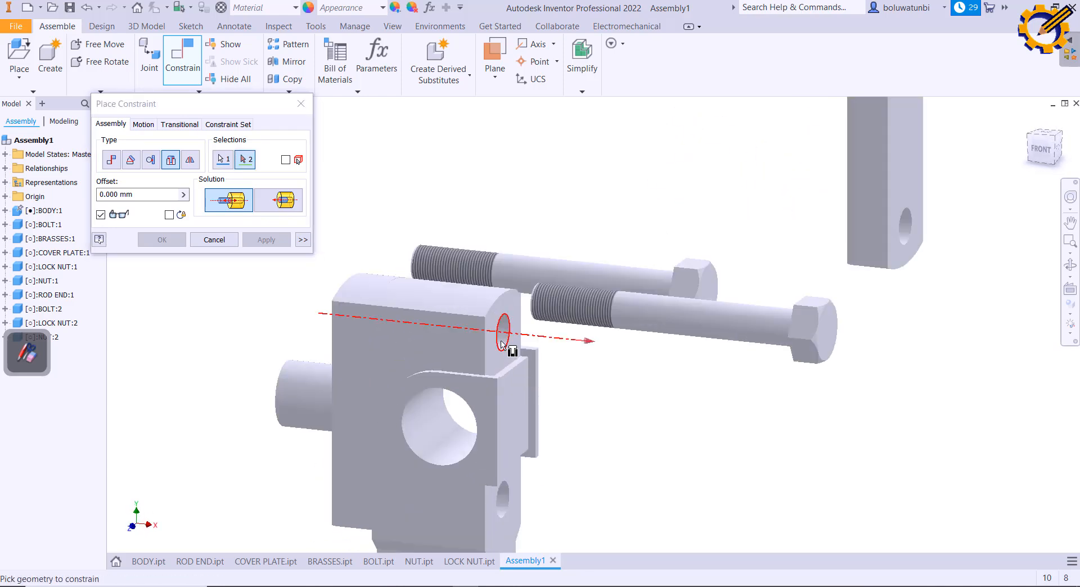
click(502, 341)
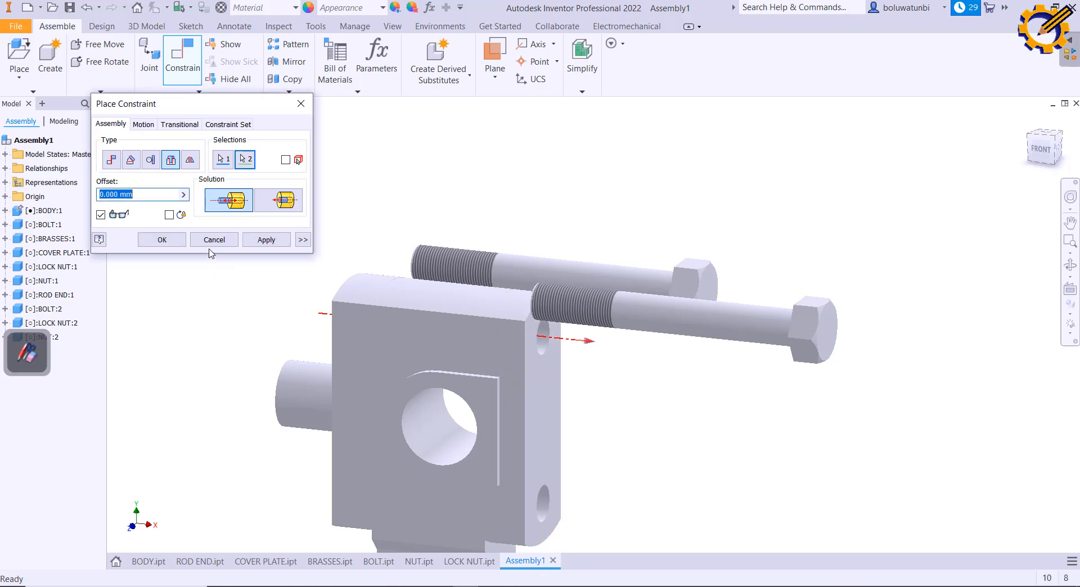
click(171, 241)
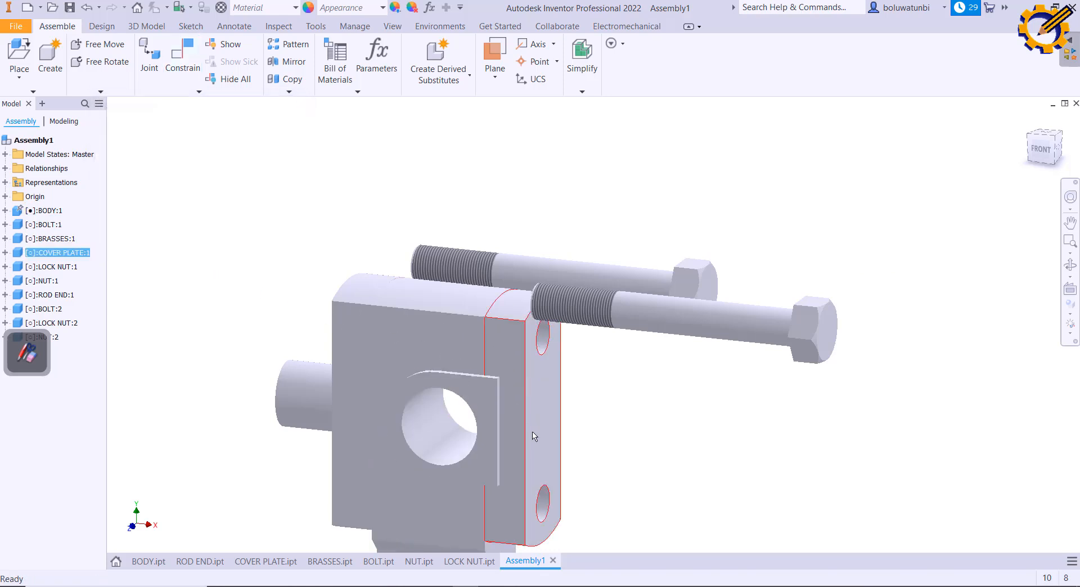
Swing COVER PLATE aside and constrain its other hole to the lower hole of BODY with an opposed Insert at 0 mm offset
drag(534, 436, 574, 393)
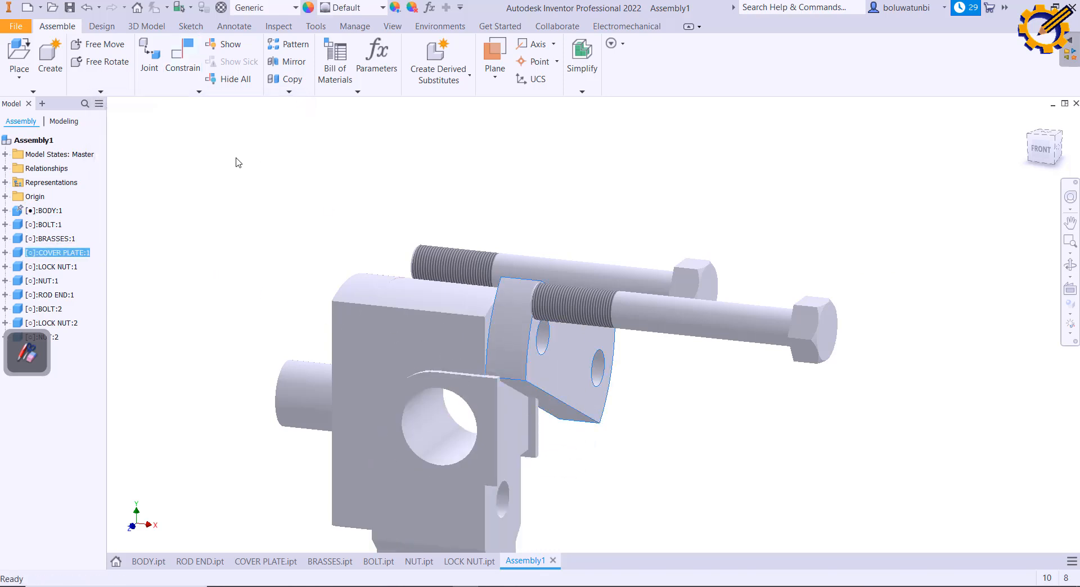
click(185, 68)
click(170, 160)
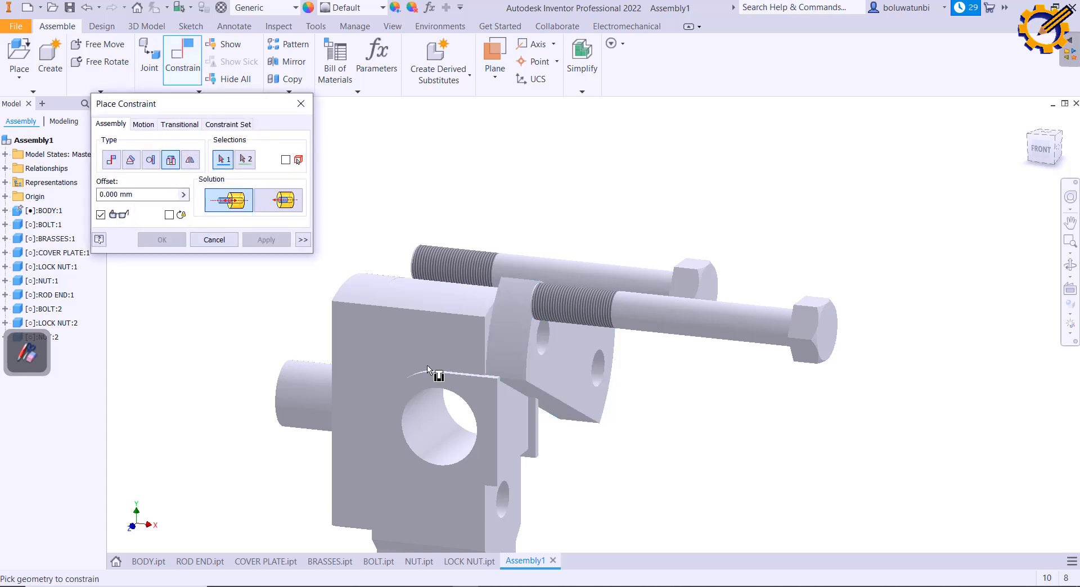
click(502, 499)
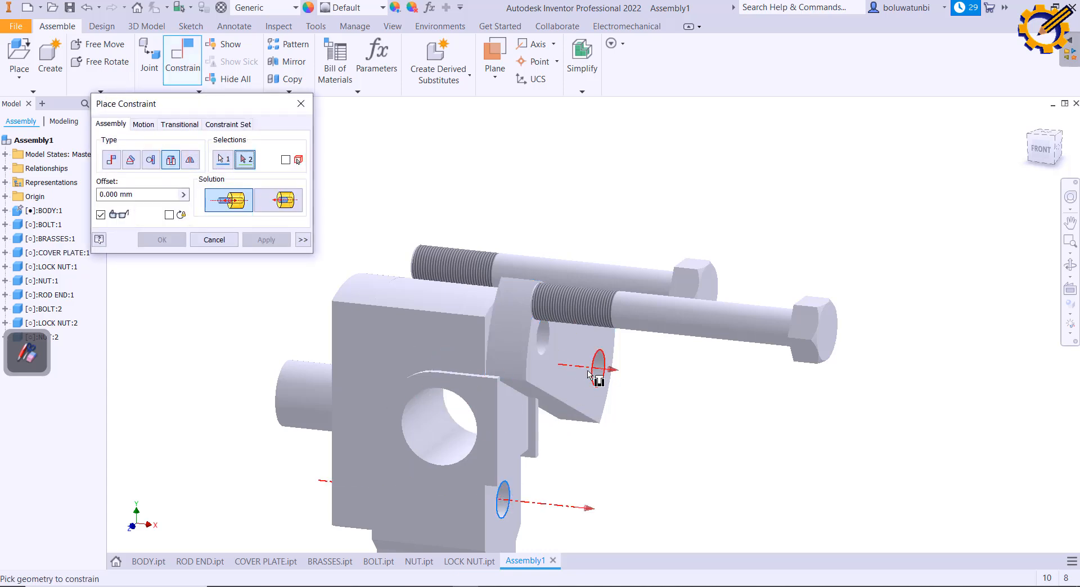
shift+middle_drag(642, 393, 818, 381)
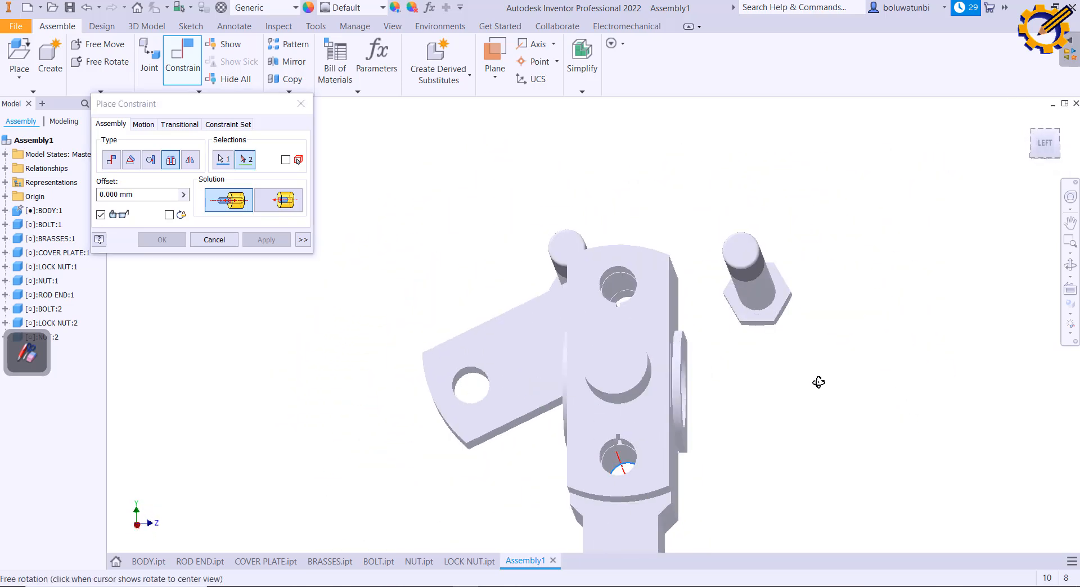
click(485, 392)
shift+middle_drag(851, 341, 660, 272)
click(266, 239)
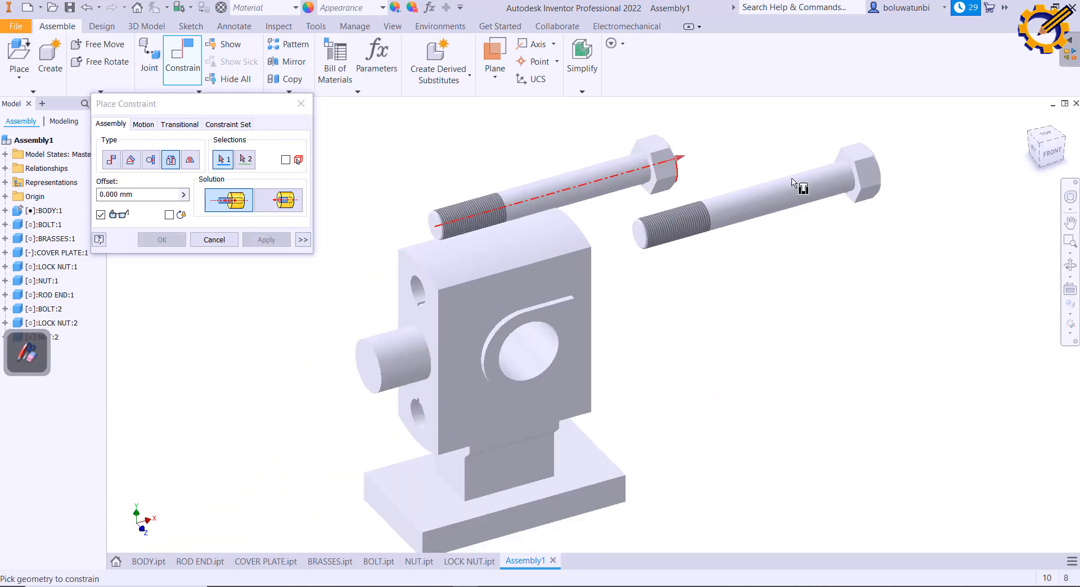
scroll(852, 197, down, 3)
scroll(847, 201, down, 2)
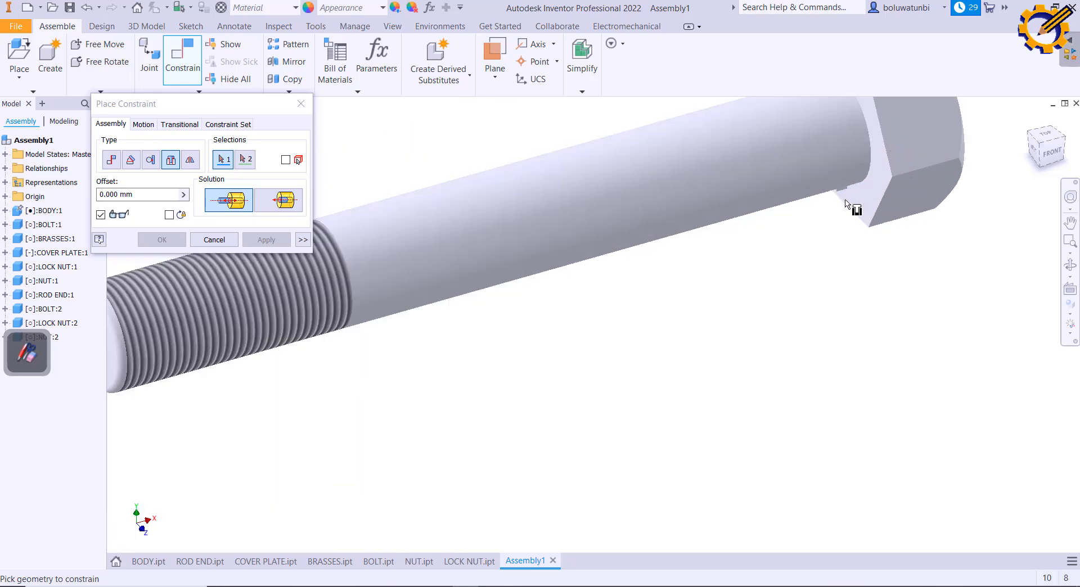
scroll(851, 207, up, 3)
shift+middle_drag(849, 209, 838, 172)
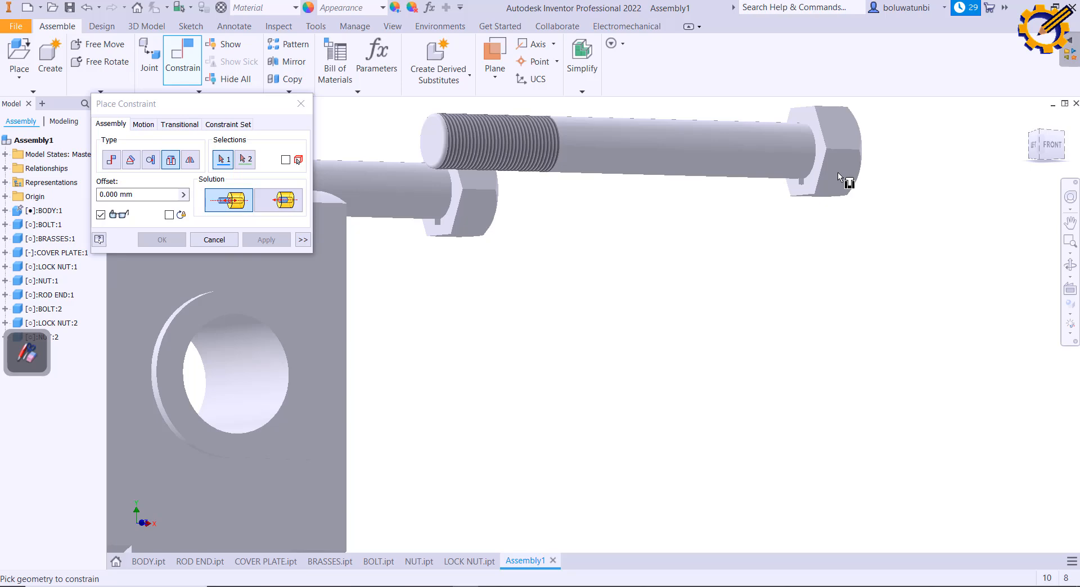
key(Escape)
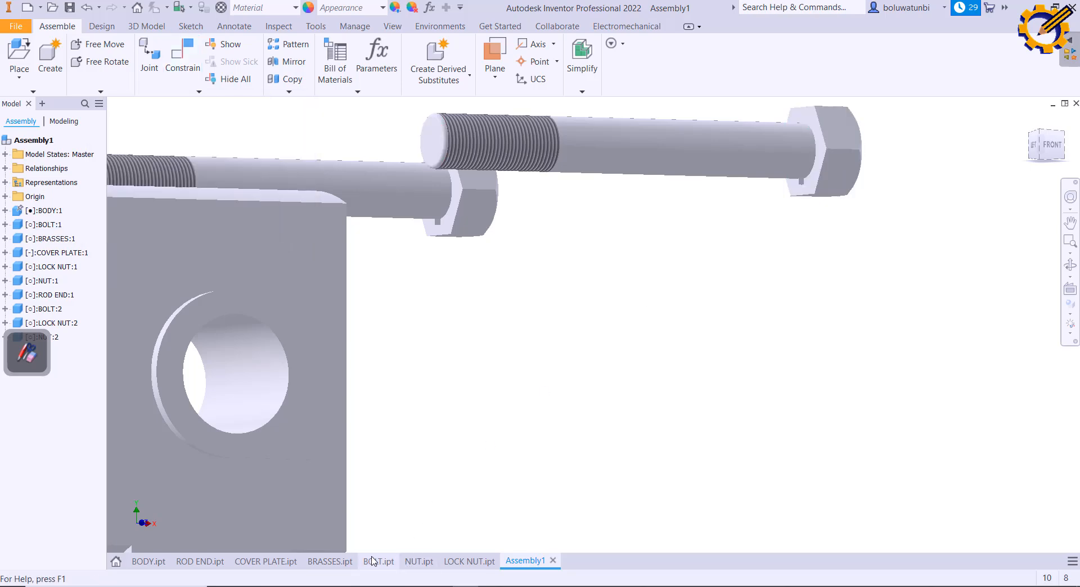
Switch to the BOLT part and assign it the Steel, Mild material
click(377, 561)
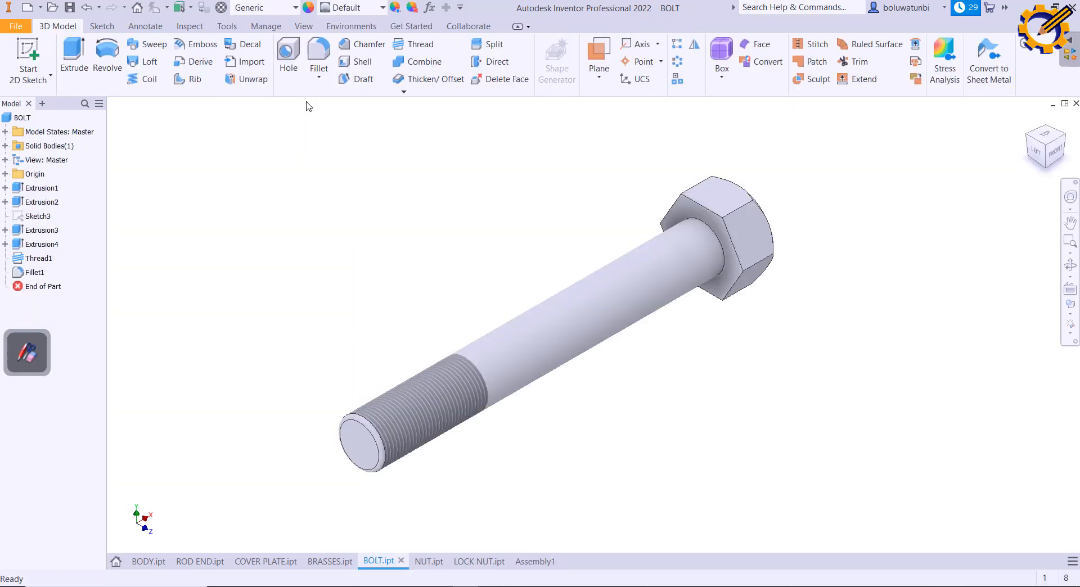
click(296, 7)
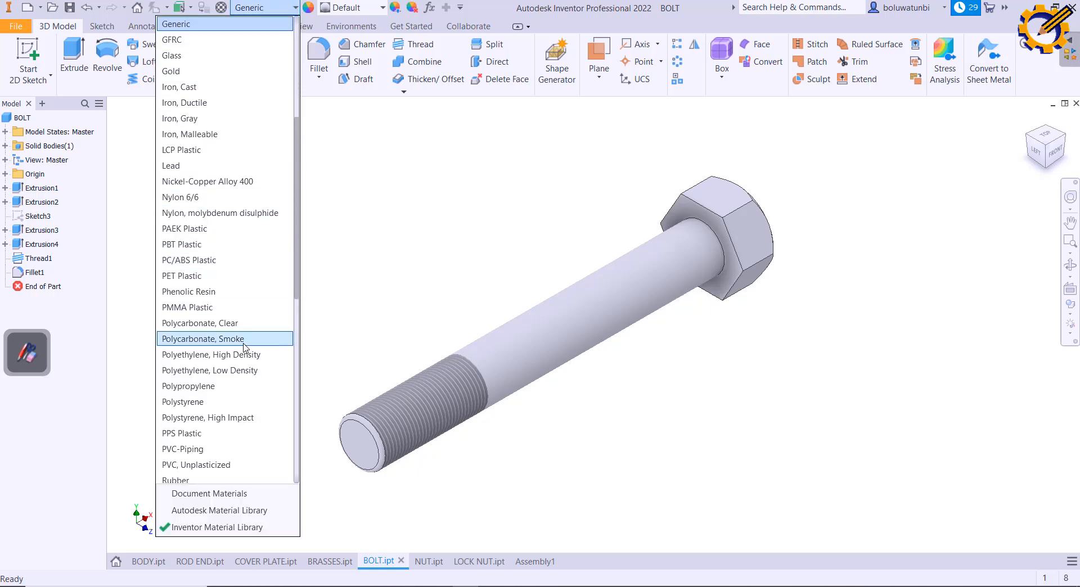
scroll(236, 386, down, 7)
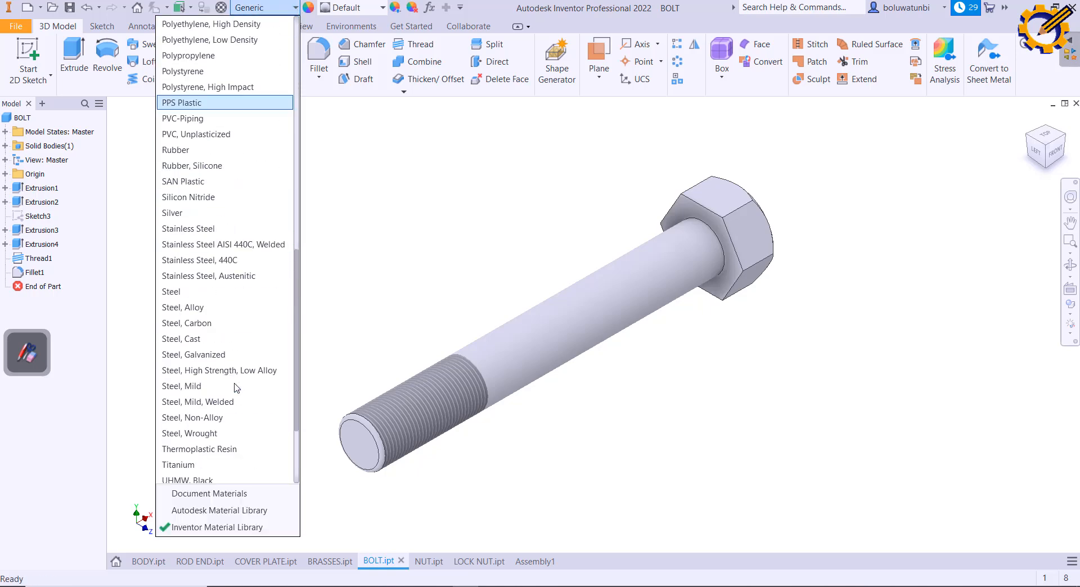
scroll(237, 385, down, 2)
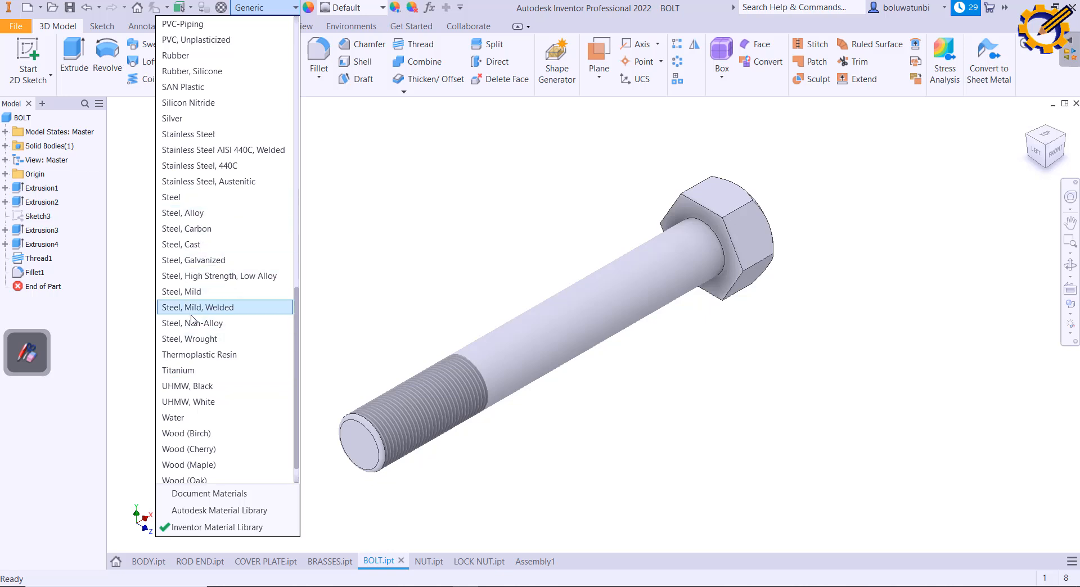
scroll(191, 320, down, 1)
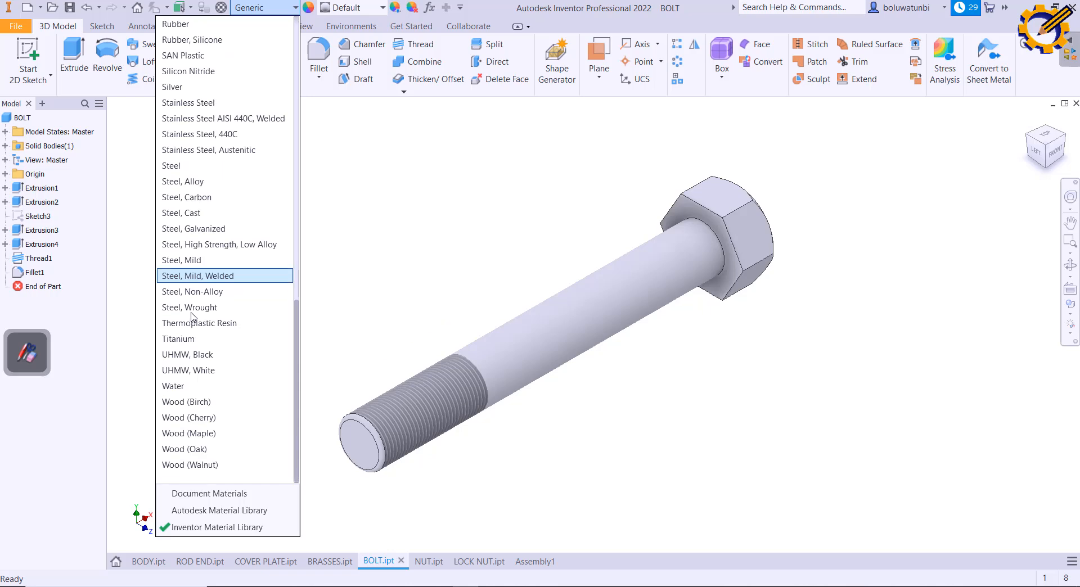
click(198, 262)
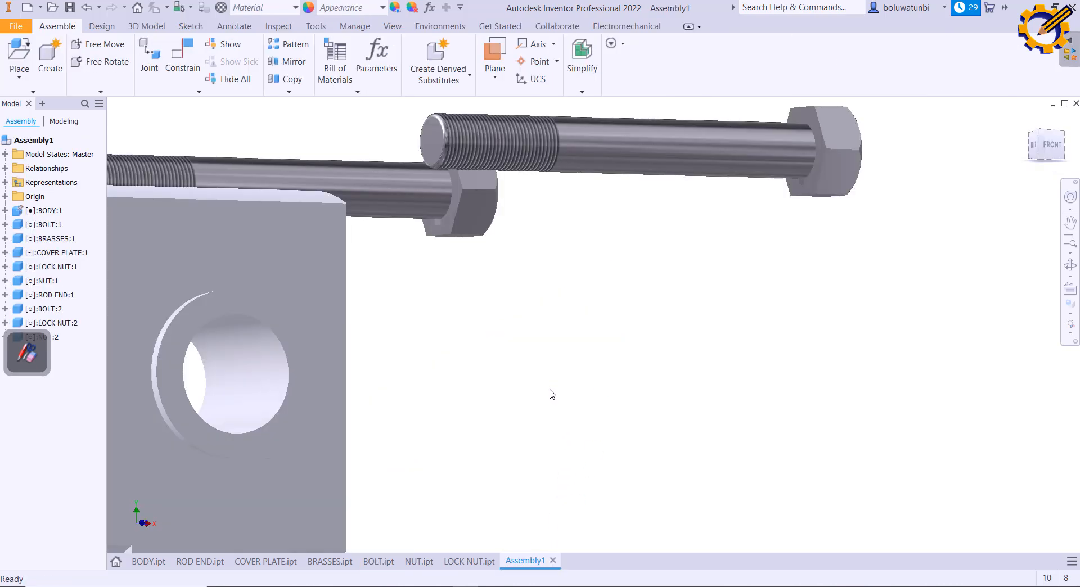
Try to seat the head of BOLT:2 against the upper hole of ROD END with an opposed Insert constraint at 0 mm offset
scroll(550, 389, down, 3)
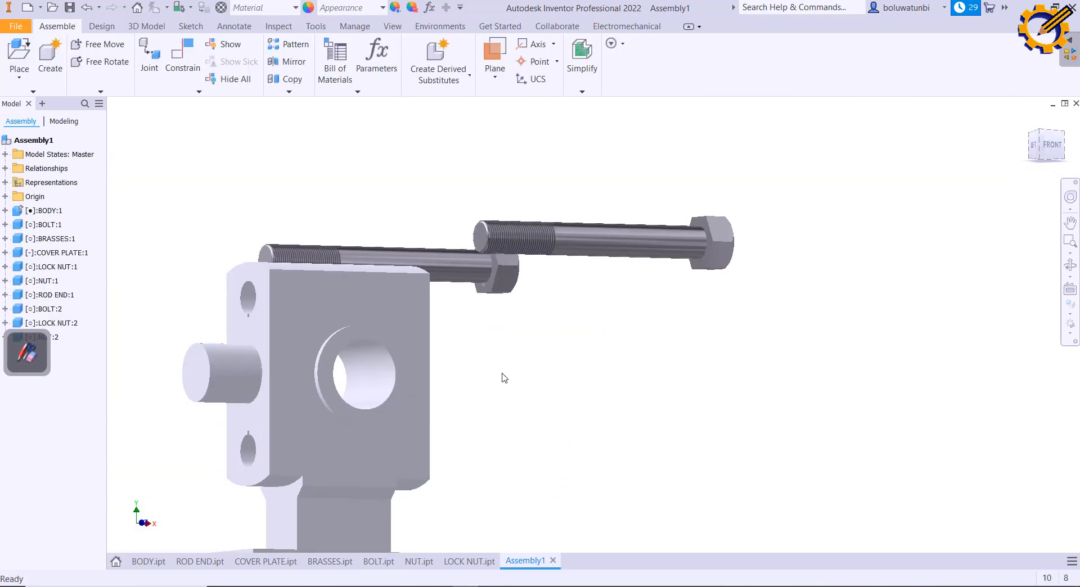
shift+middle_drag(503, 375, 480, 406)
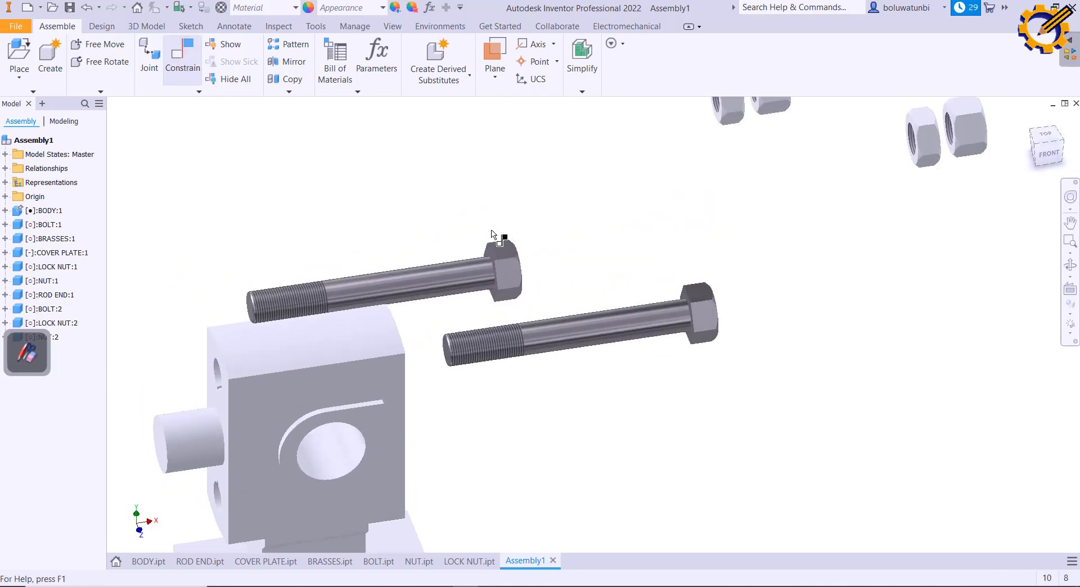
scroll(490, 268, up, 3)
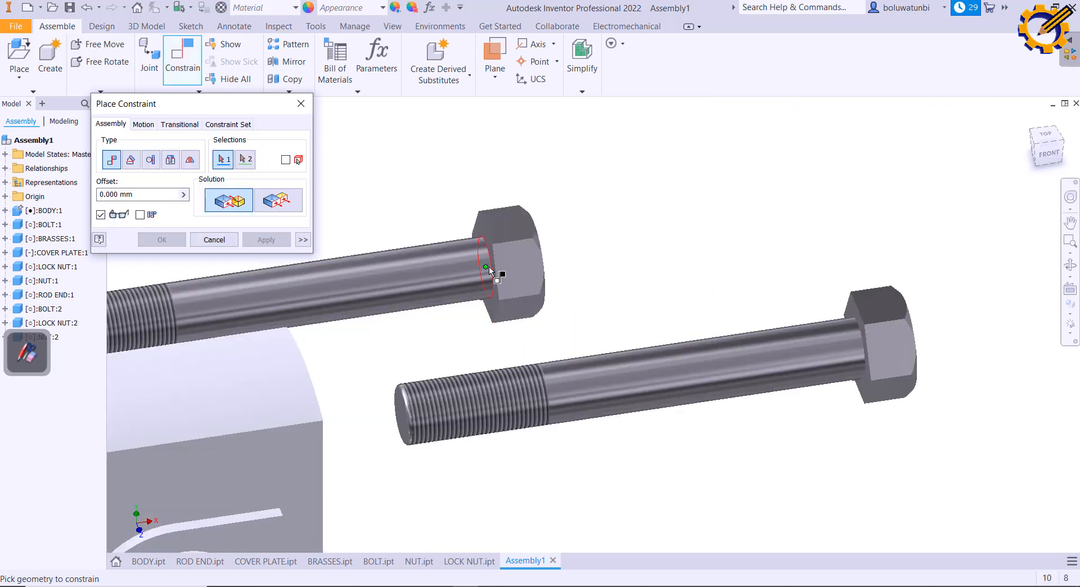
click(171, 160)
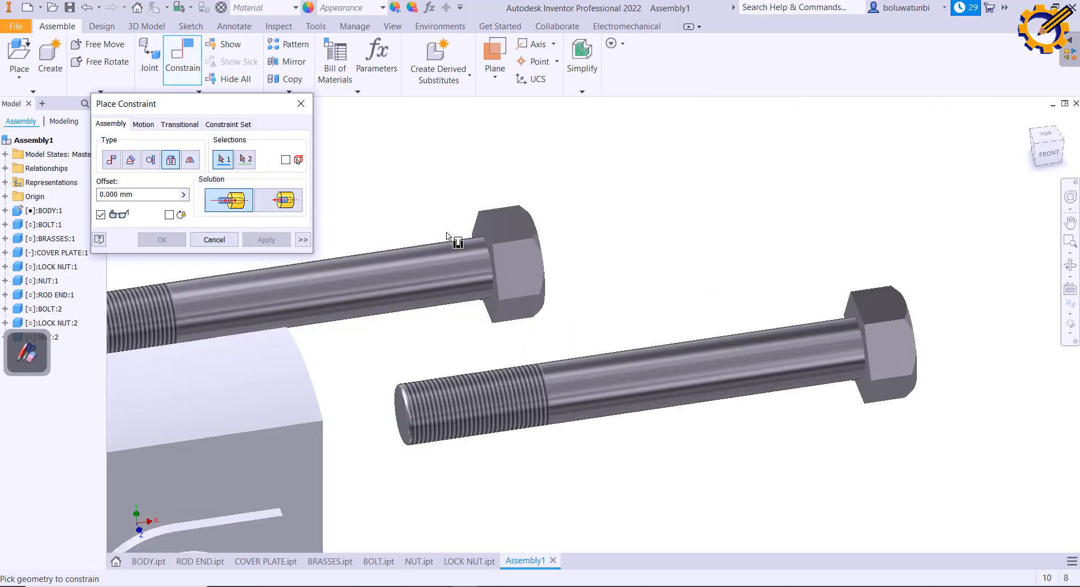
click(480, 239)
scroll(610, 251, down, 4)
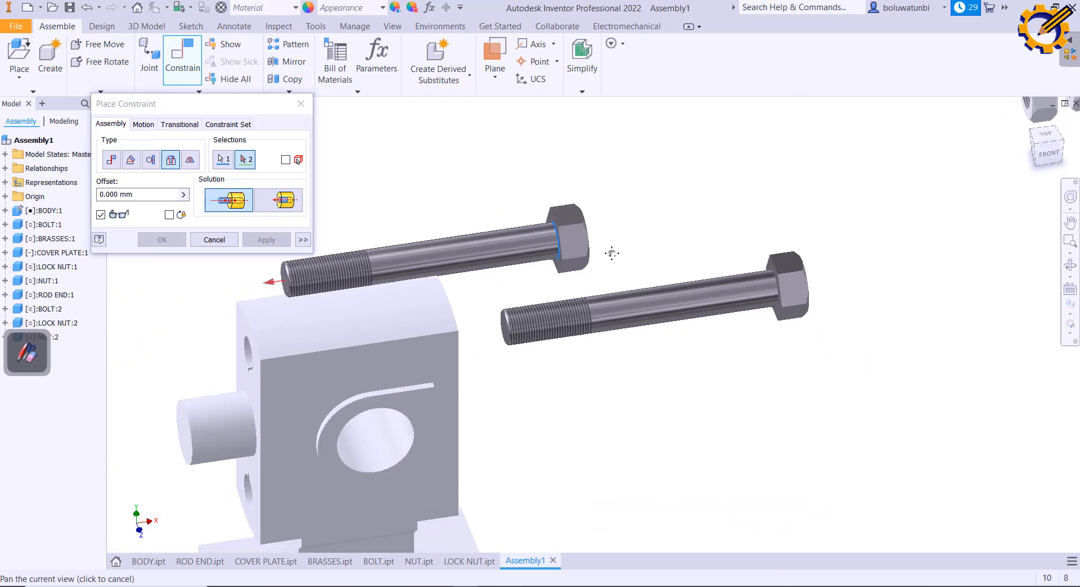
click(266, 349)
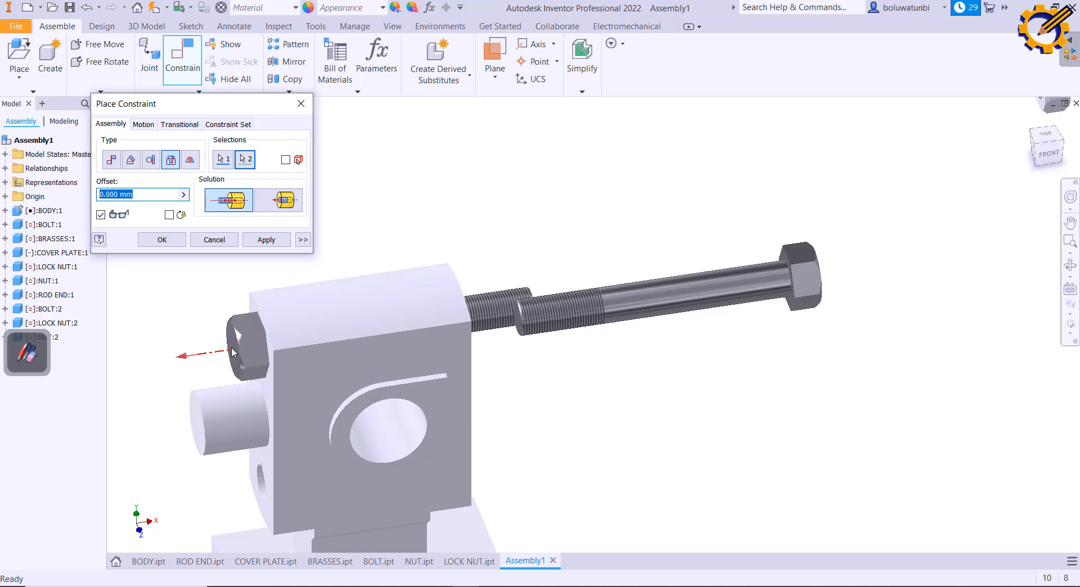
click(228, 241)
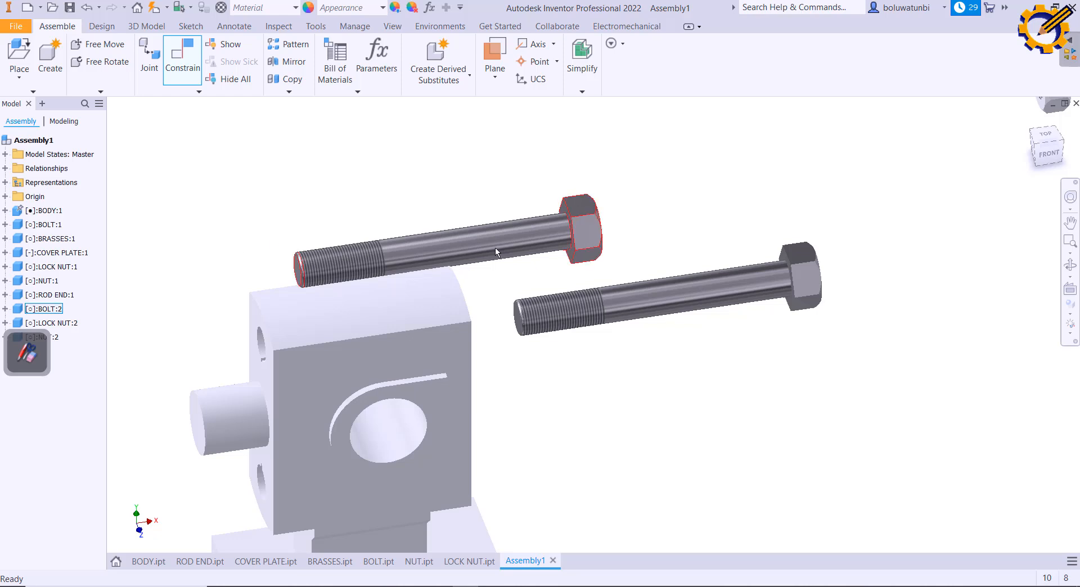
Mate the axis of BOLT:2 to the axis of ROD END's upper hole with the opposed solution and 0 mm offset
scroll(544, 257, up, 1)
shift+middle_drag(545, 257, 574, 212)
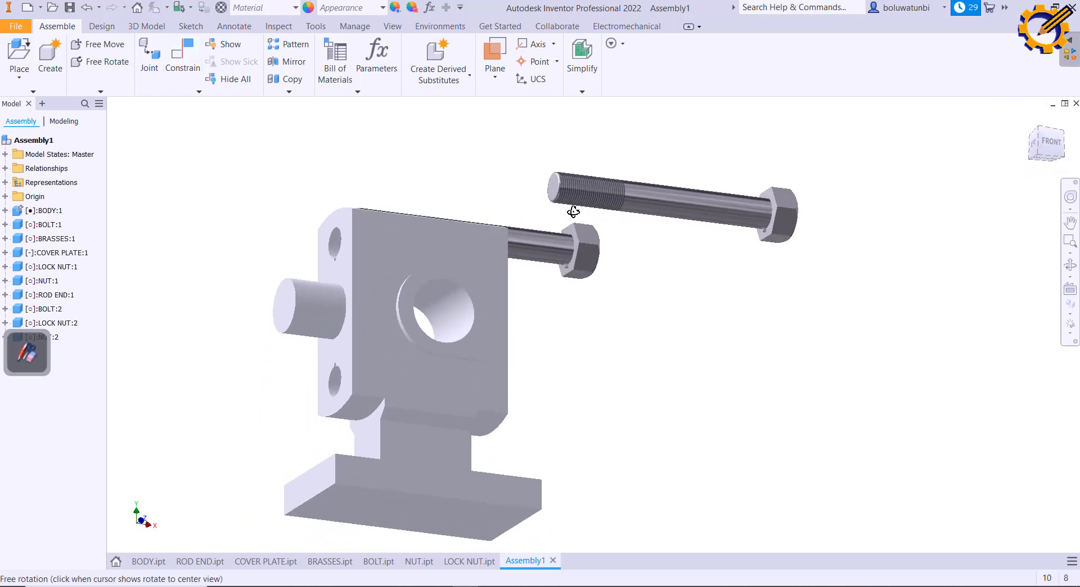
click(182, 55)
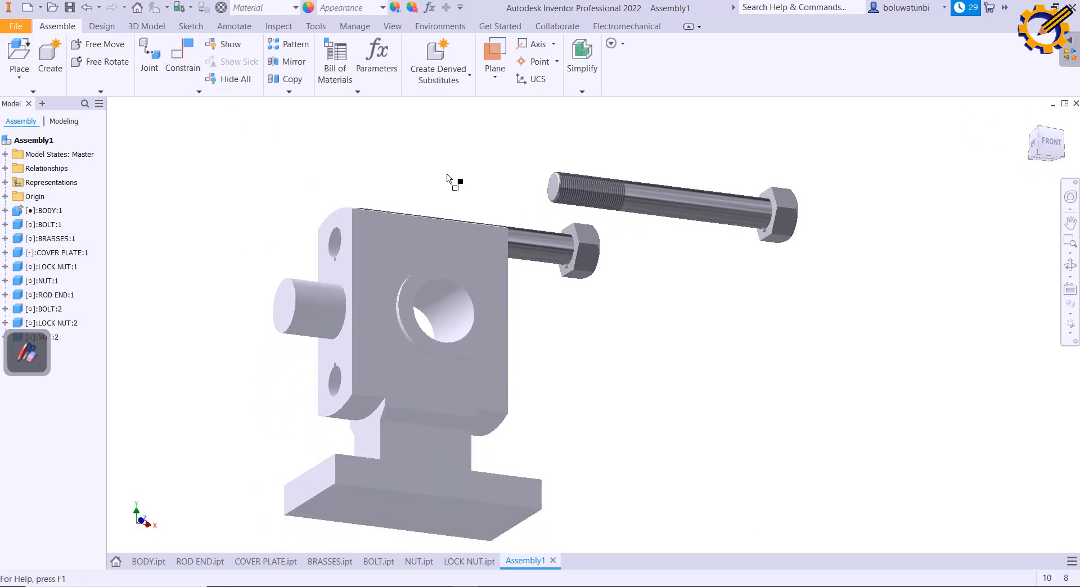
click(564, 252)
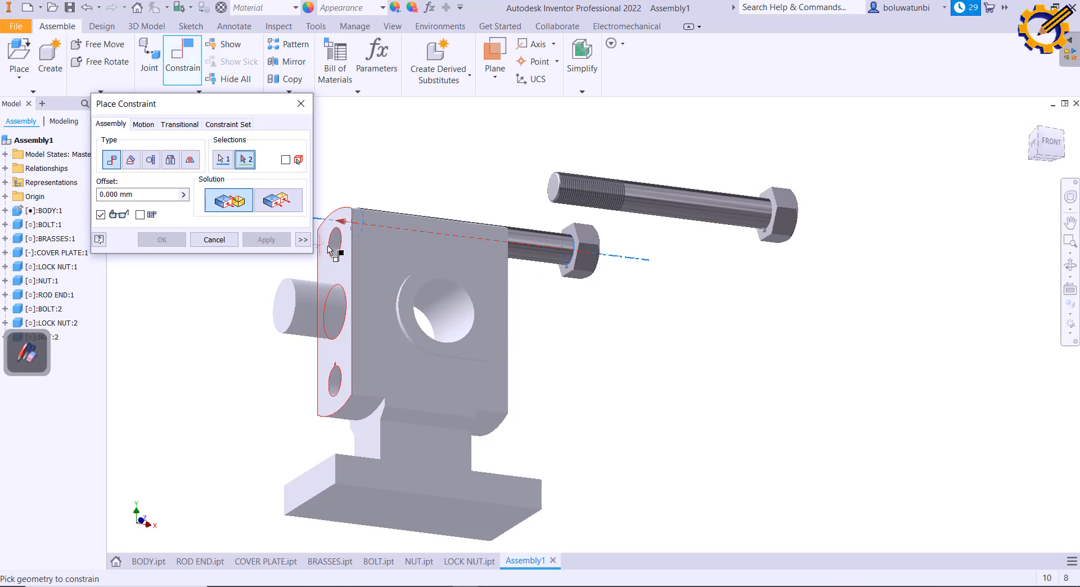
shift+middle_drag(330, 251, 328, 344)
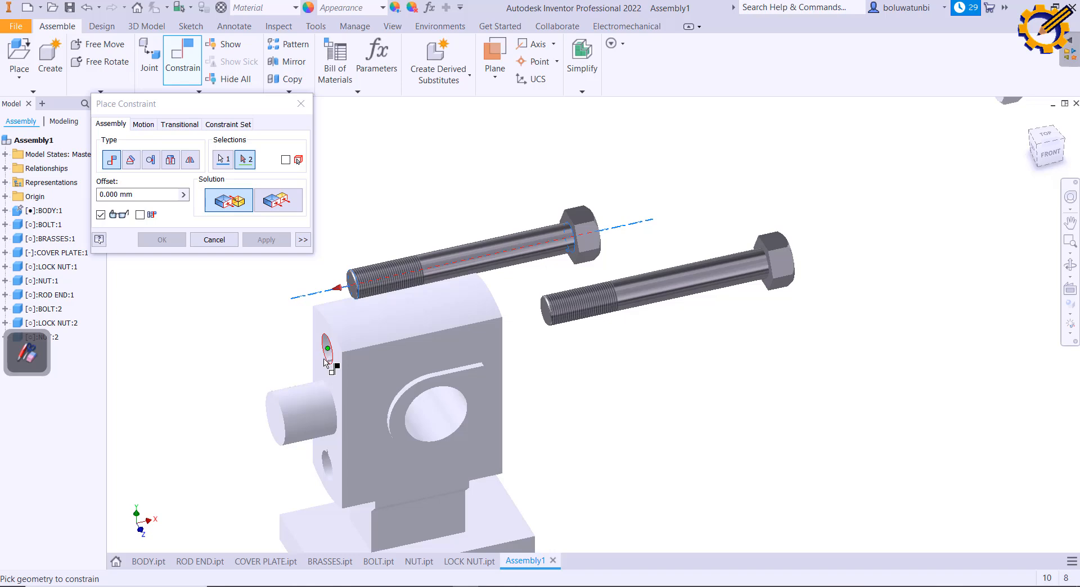
scroll(338, 359, up, 5)
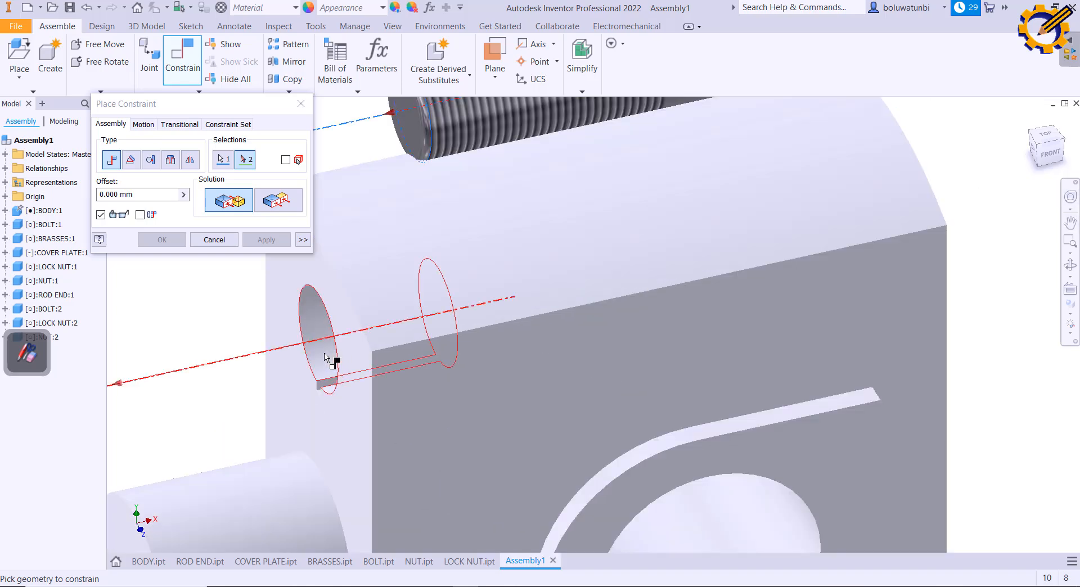
click(326, 357)
scroll(330, 358, down, 5)
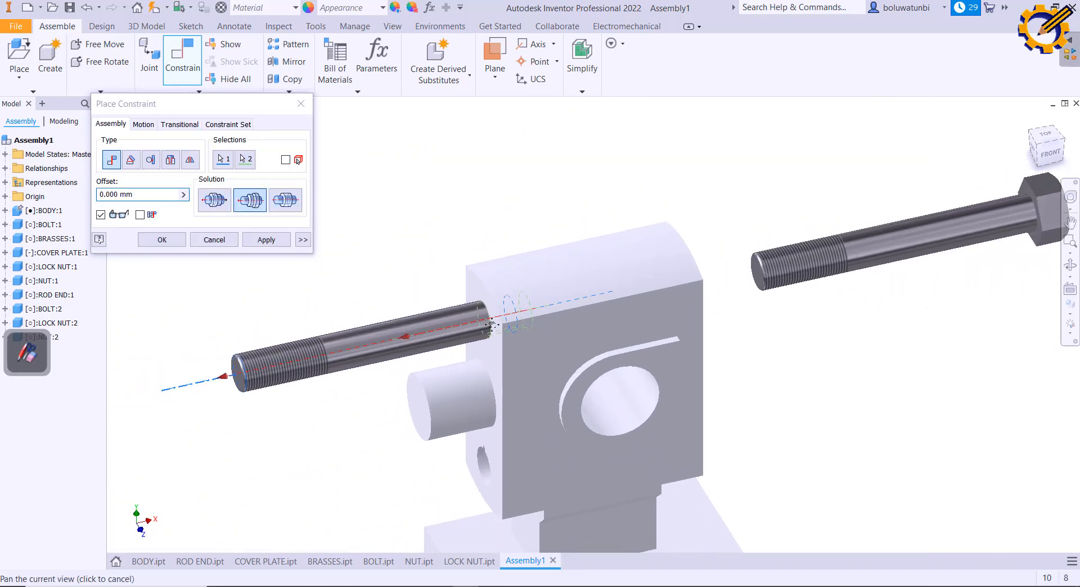
click(216, 200)
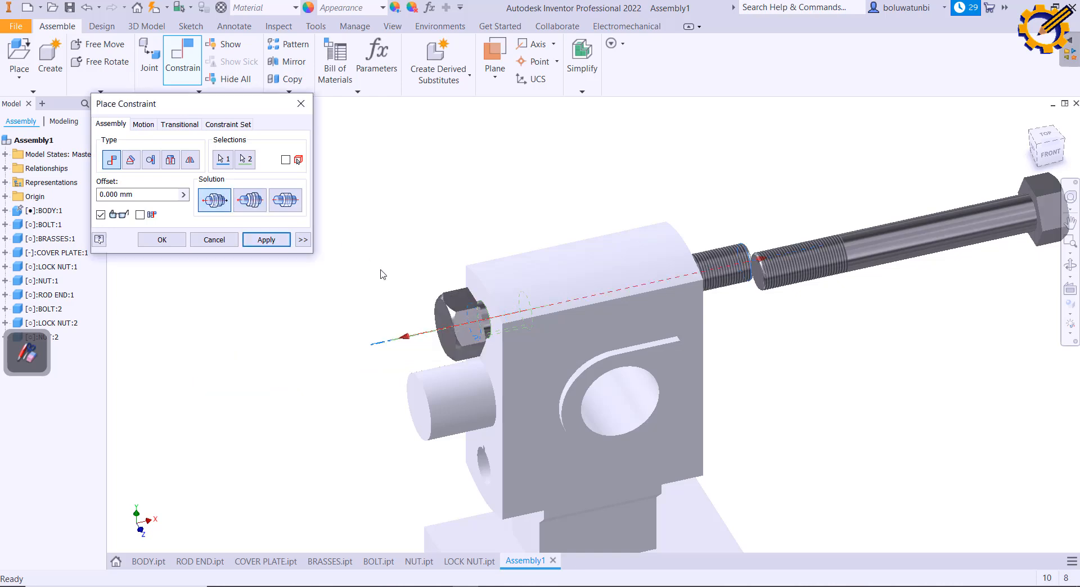
scroll(502, 353, up, 5)
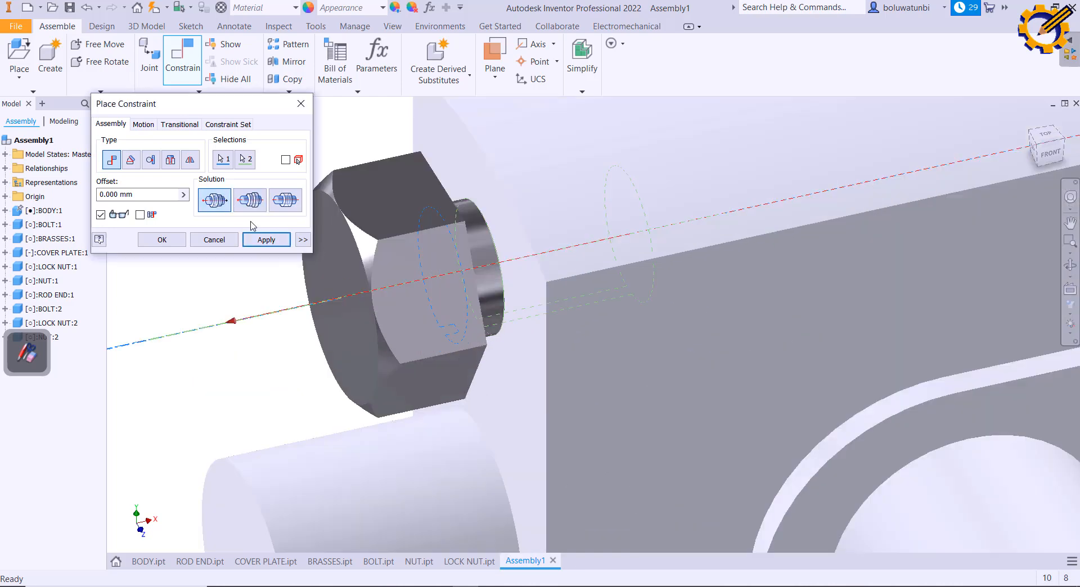
click(161, 240)
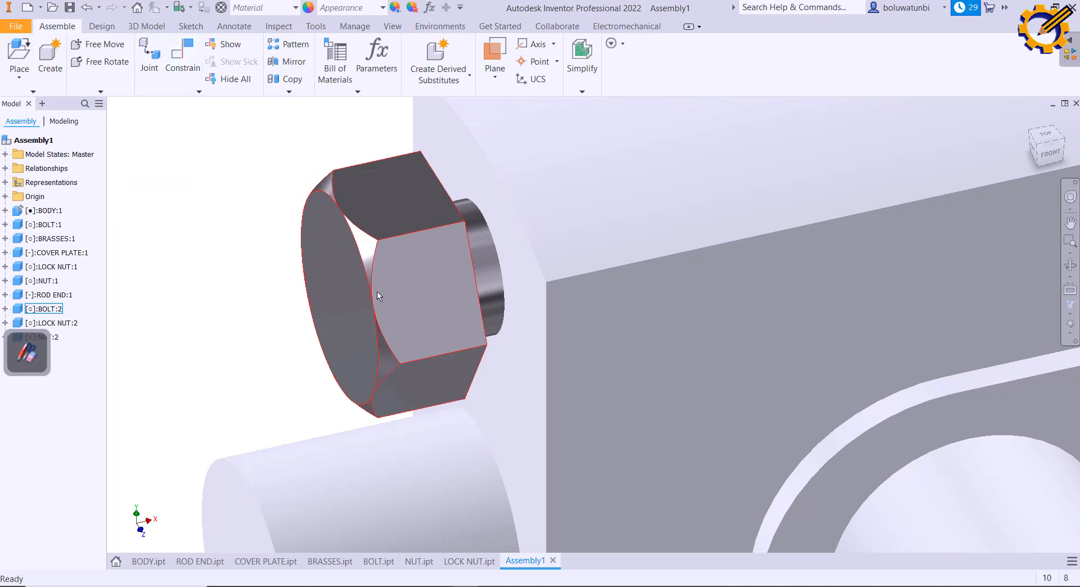
Slide BOLT:2 outward along its axis to expose the small tab under its head
drag(338, 270, 208, 374)
key(F4)
drag(516, 373, 523, 272)
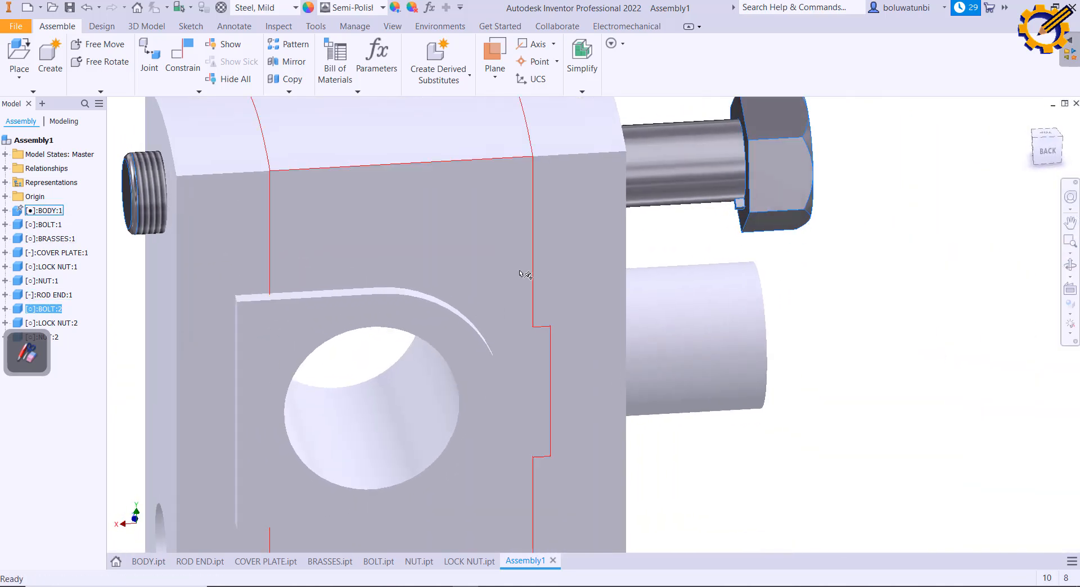
click(181, 66)
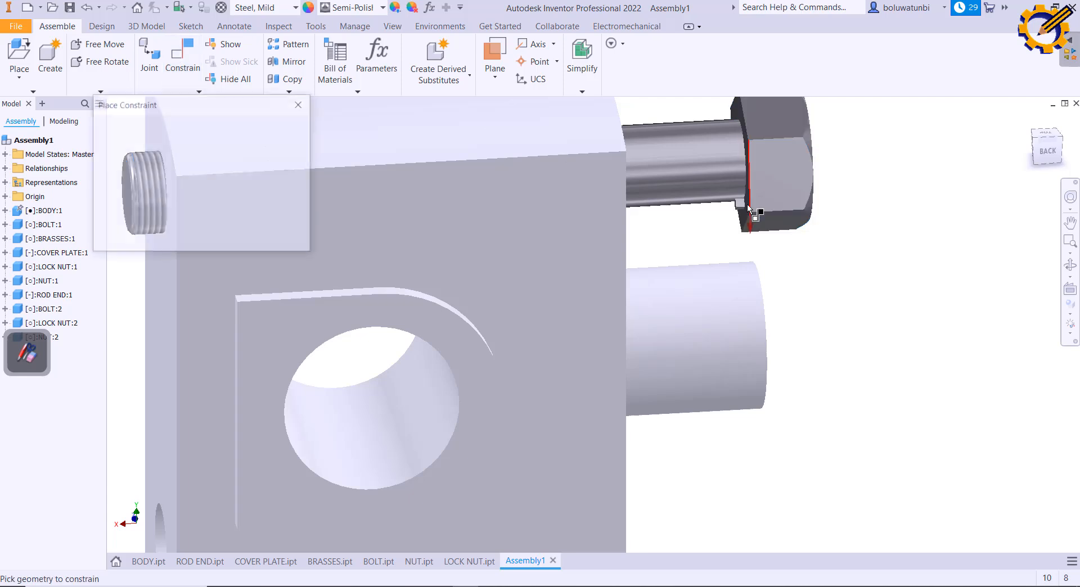
scroll(741, 214, up, 5)
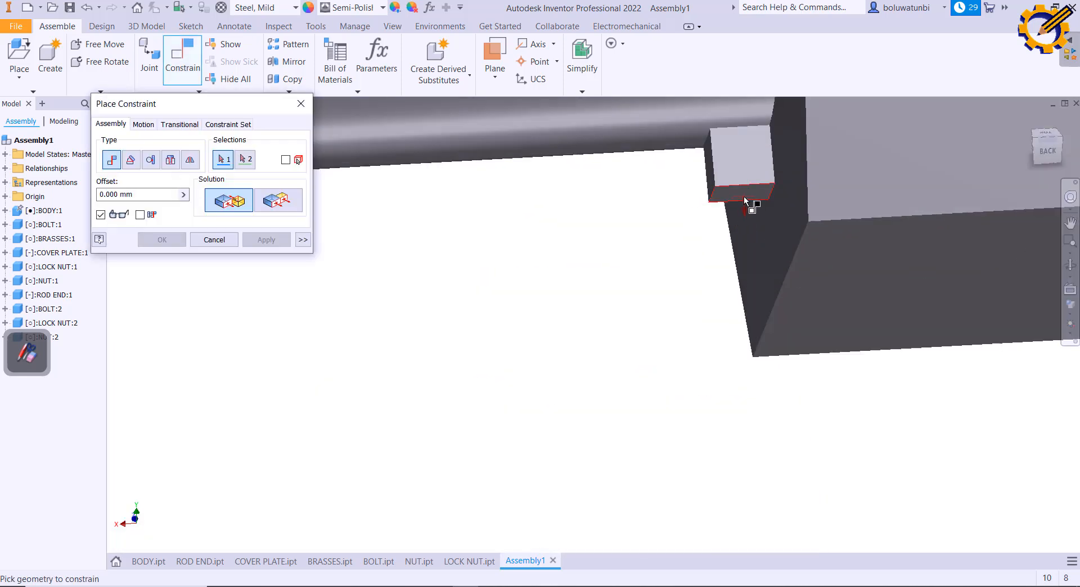
scroll(724, 214, down, 4)
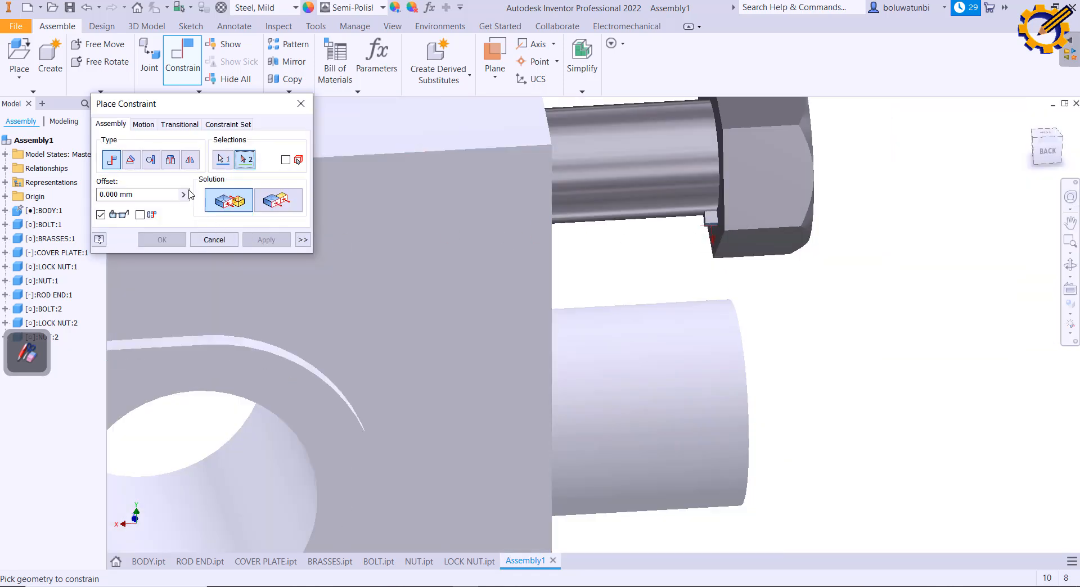
key(Escape)
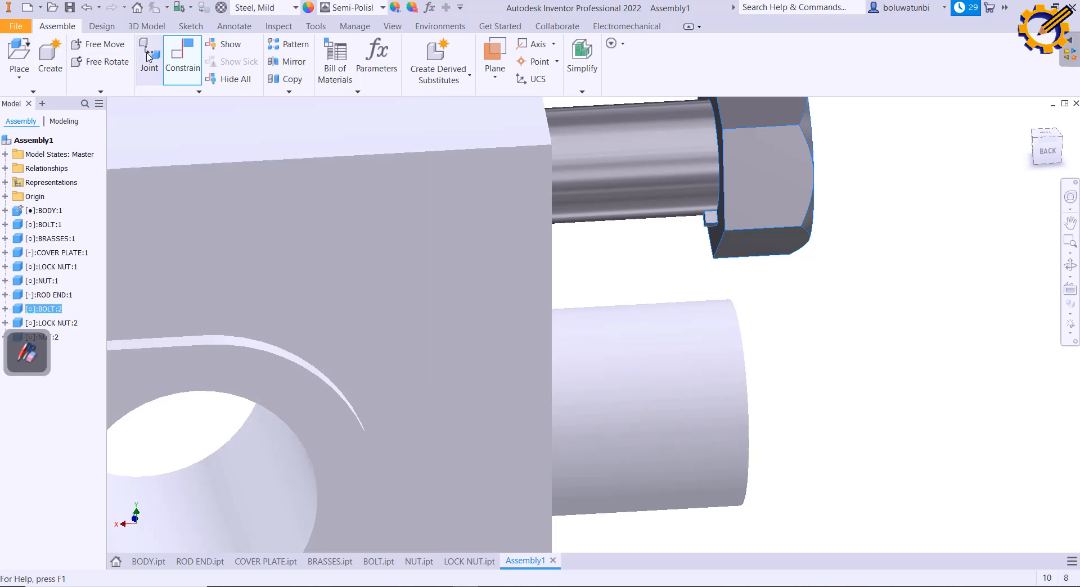
Mate a side face of the tab under BOLT:2's head to the matching slot face at ROD END's upper hole with 0 mm offset
click(179, 54)
scroll(709, 217, up, 2)
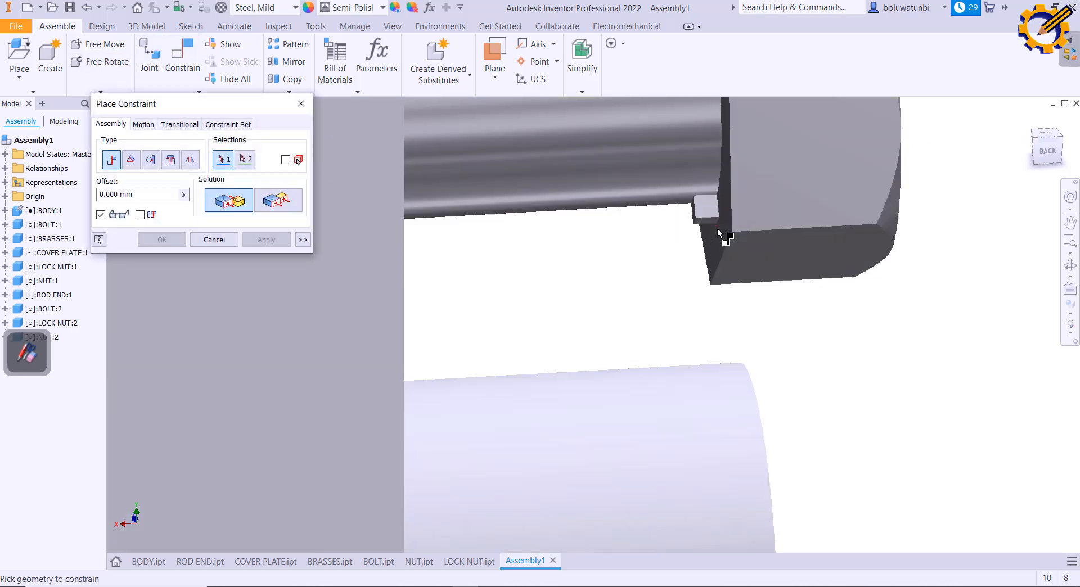
click(712, 213)
scroll(669, 270, down, 2)
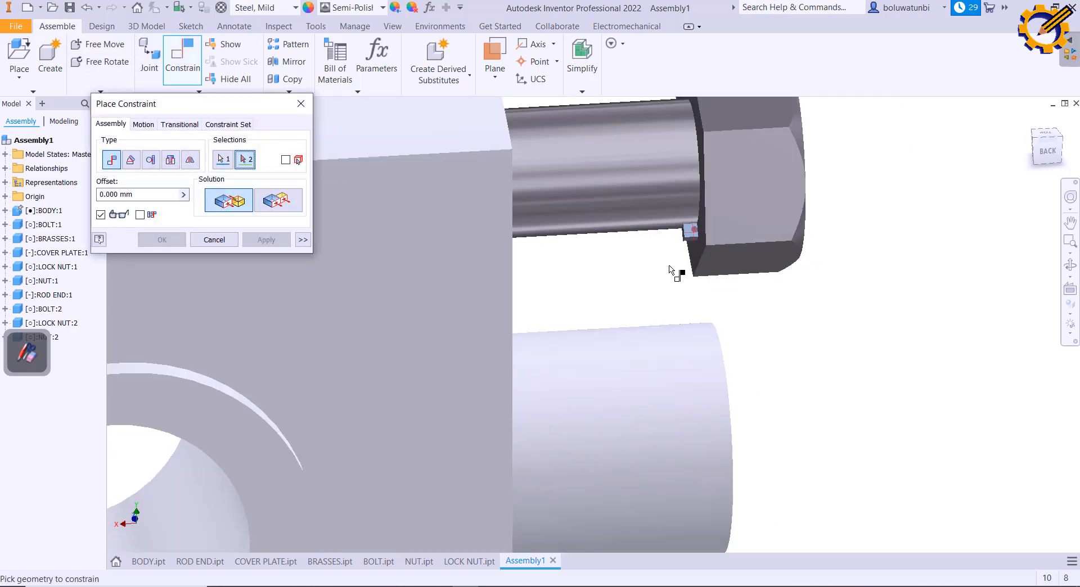
shift+middle_drag(670, 270, 522, 292)
scroll(453, 282, up, 3)
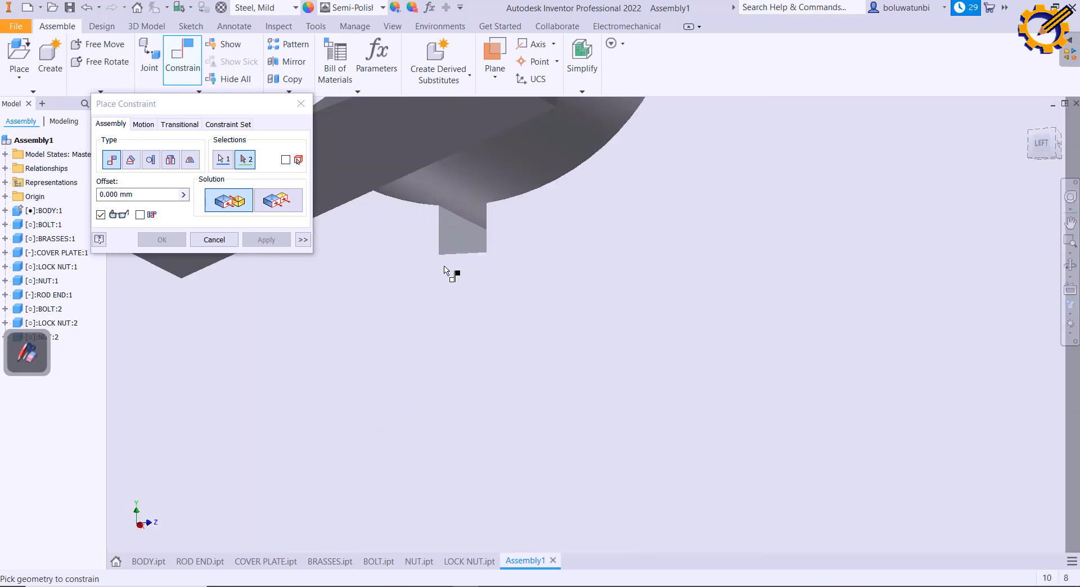
click(465, 226)
click(465, 227)
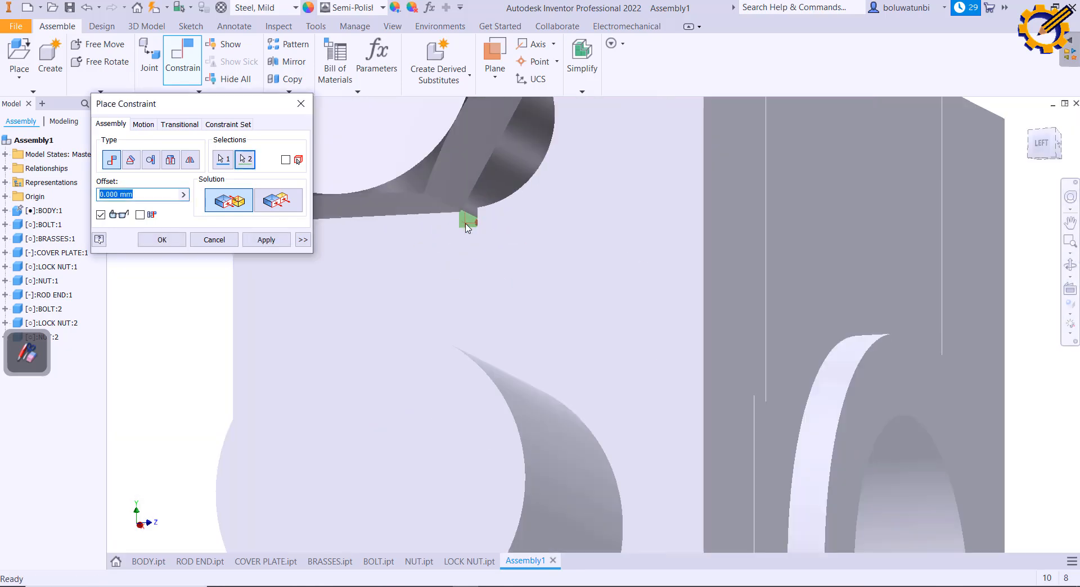
scroll(476, 231, down, 4)
shift+middle_drag(478, 234, 502, 234)
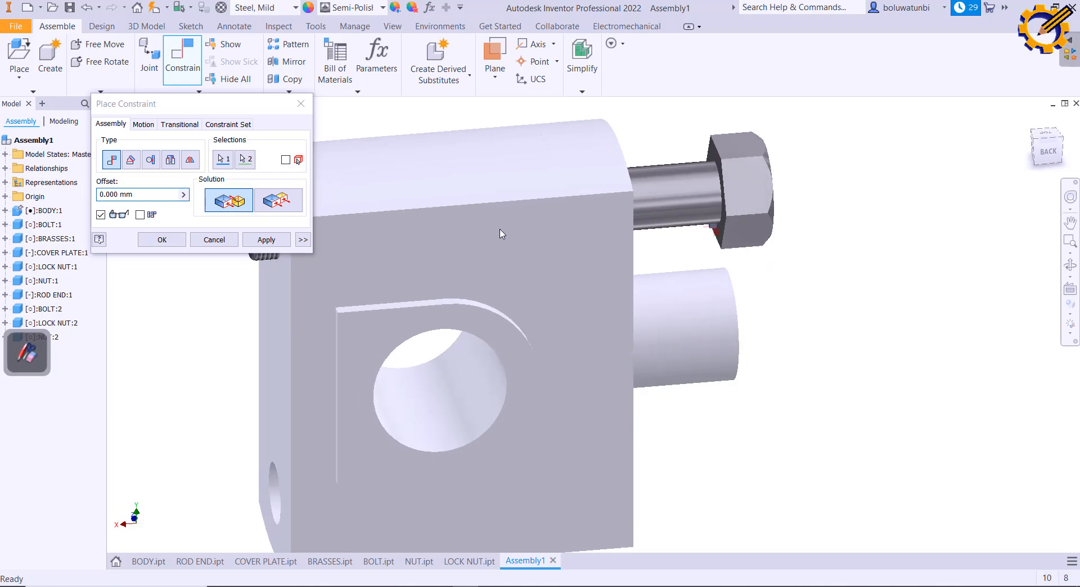
click(266, 240)
Mate the underside of BOLT:2's head to the outer face of ROD END with 0 mm offset
scroll(722, 163, up, 5)
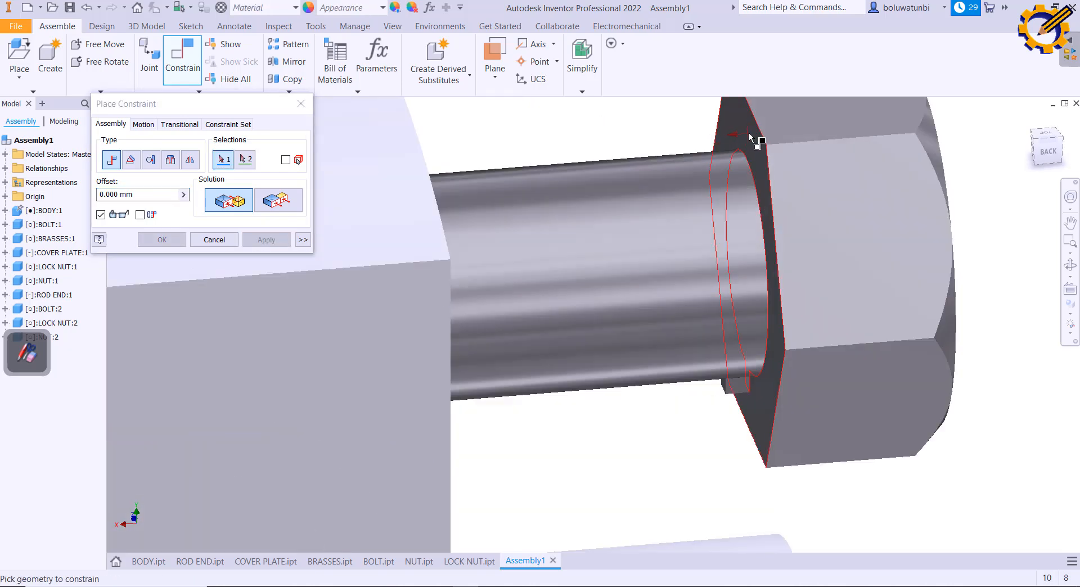
click(751, 138)
scroll(735, 188, down, 4)
shift+middle_drag(735, 188, 589, 224)
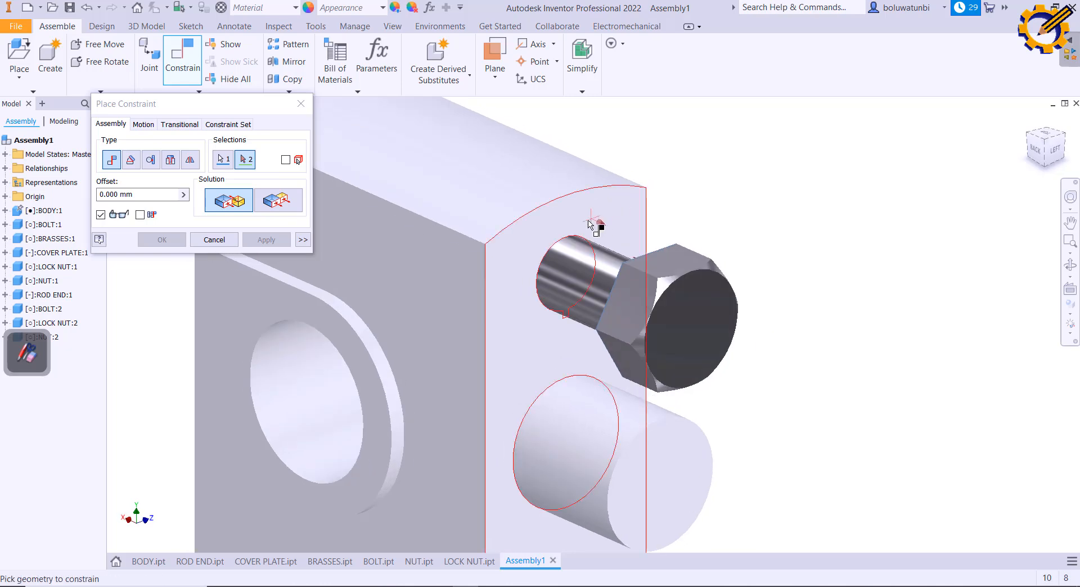
click(589, 224)
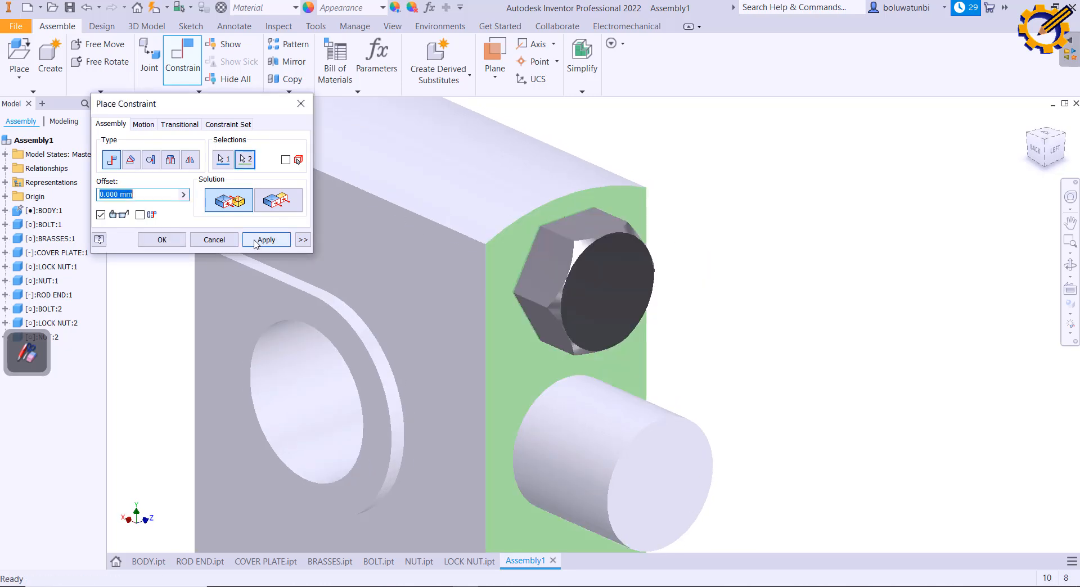
click(250, 242)
Mate the axis of the remaining loose bolt to the axis of ROD END's lower hole with the opposed solution and 0 mm offset
scroll(461, 276, down, 5)
middle_drag(488, 301, 483, 291)
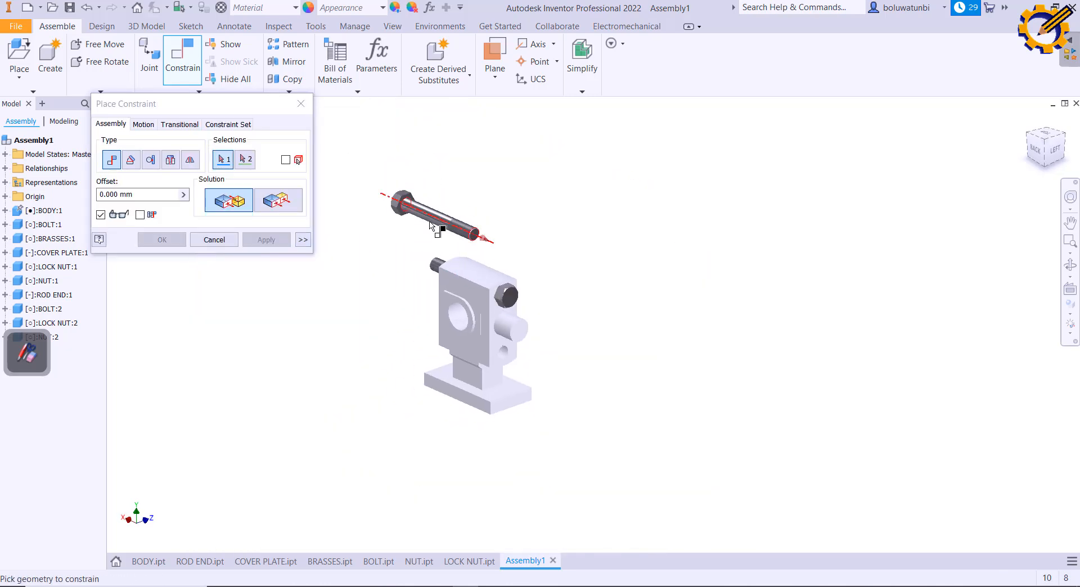
scroll(444, 215, up, 4)
click(446, 215)
scroll(568, 256, down, 5)
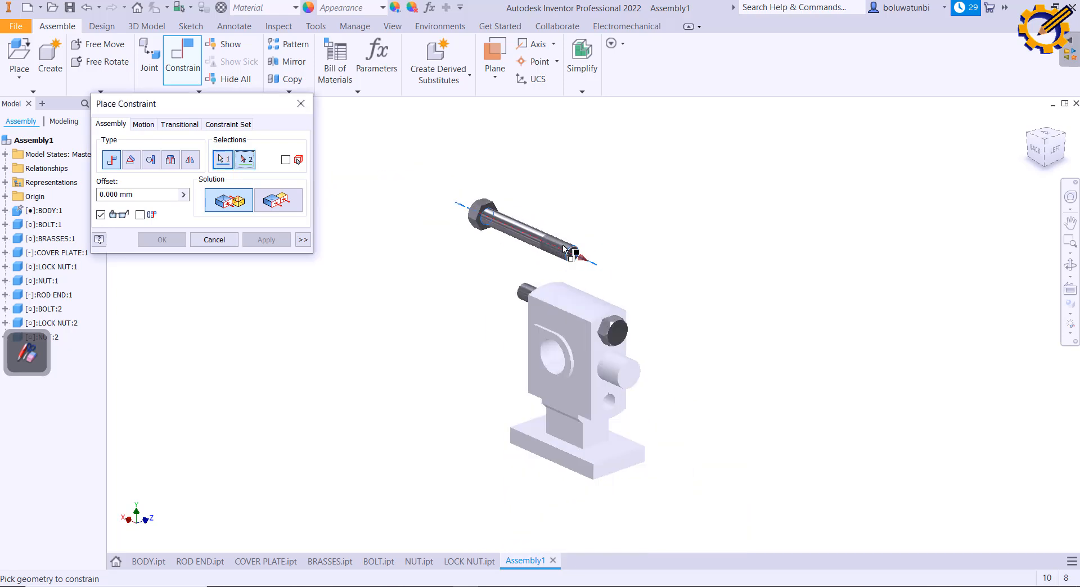
scroll(608, 396, up, 2)
scroll(578, 373, up, 5)
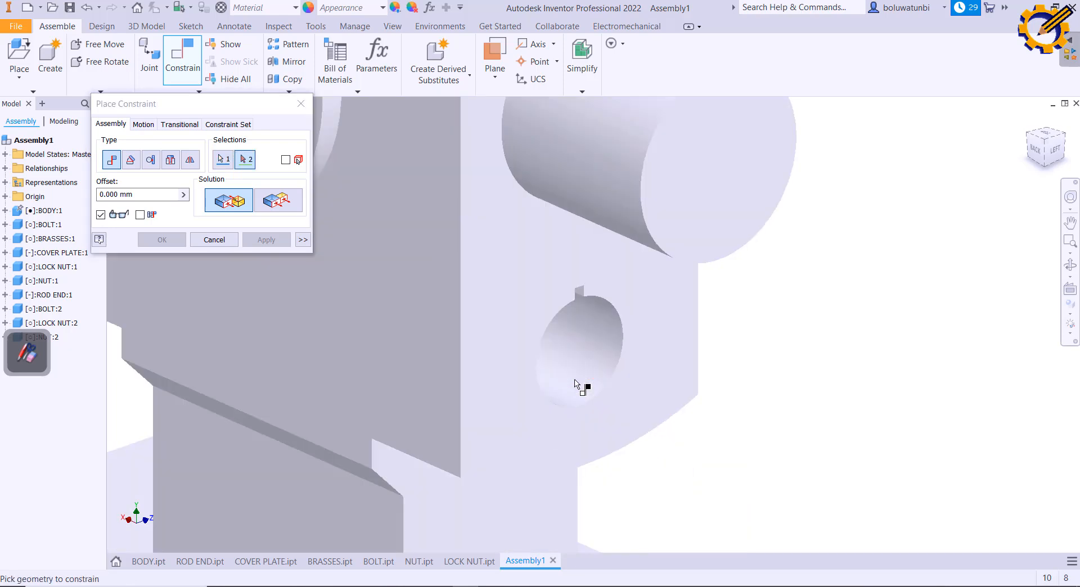
click(588, 303)
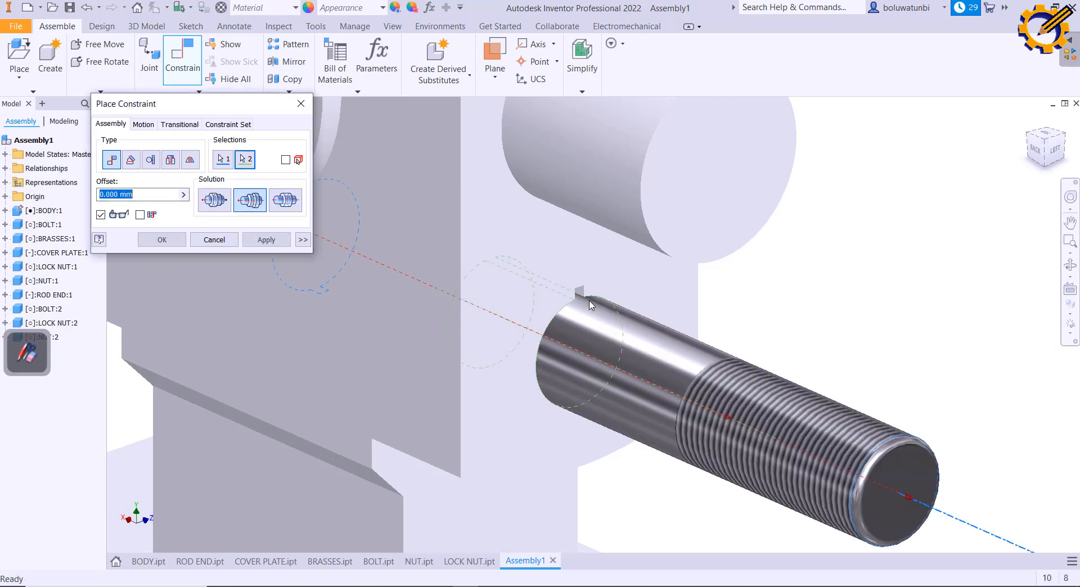
click(215, 201)
click(275, 241)
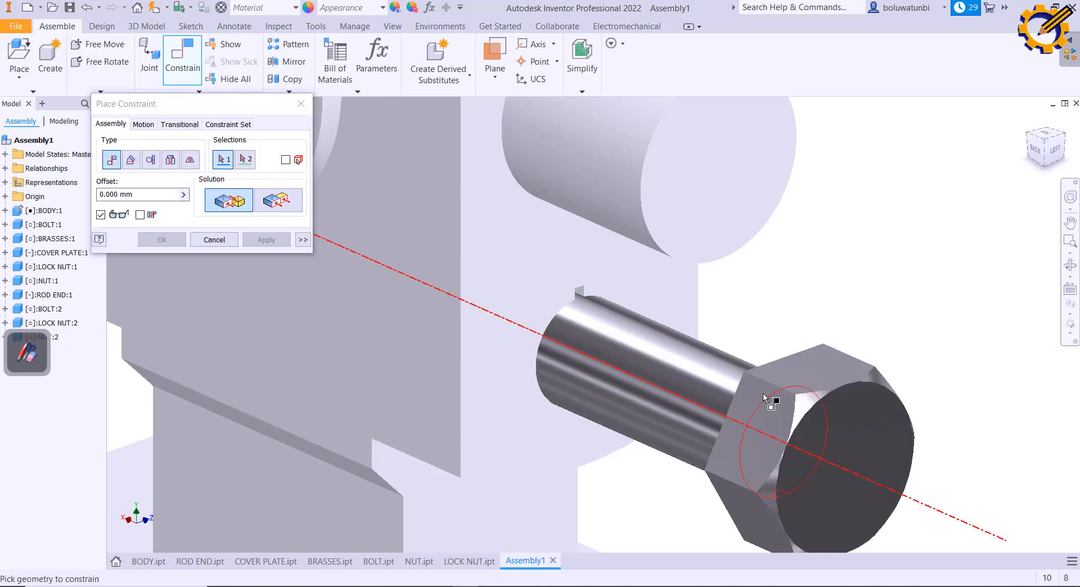
Mate a side face of the lower bolt's tab to the matching slot face at ROD END's lower hole with 0 mm offset
shift+middle_drag(754, 408, 904, 414)
scroll(911, 371, down, 5)
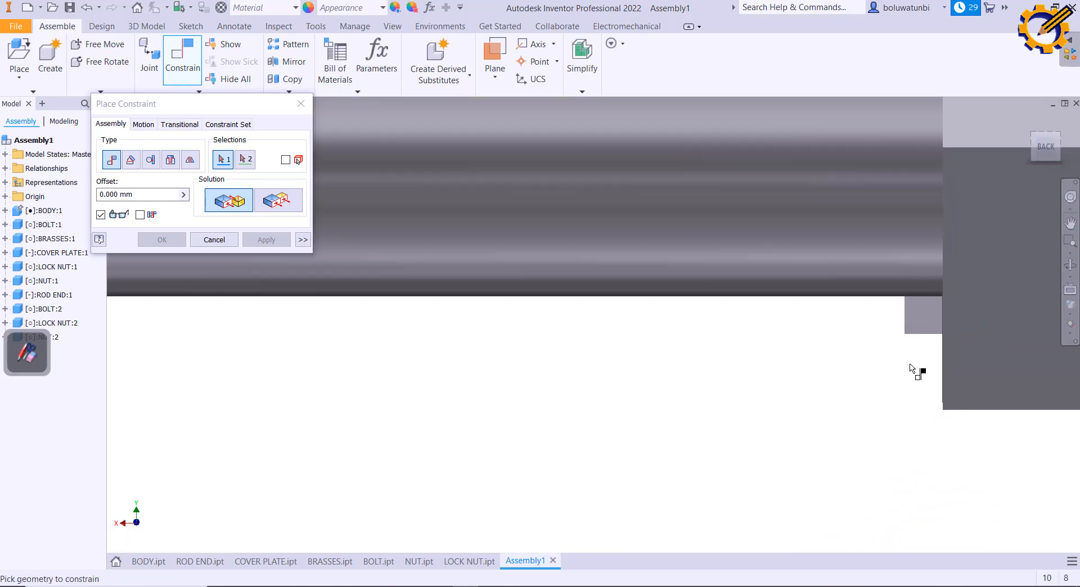
click(941, 287)
shift+middle_drag(940, 300, 625, 306)
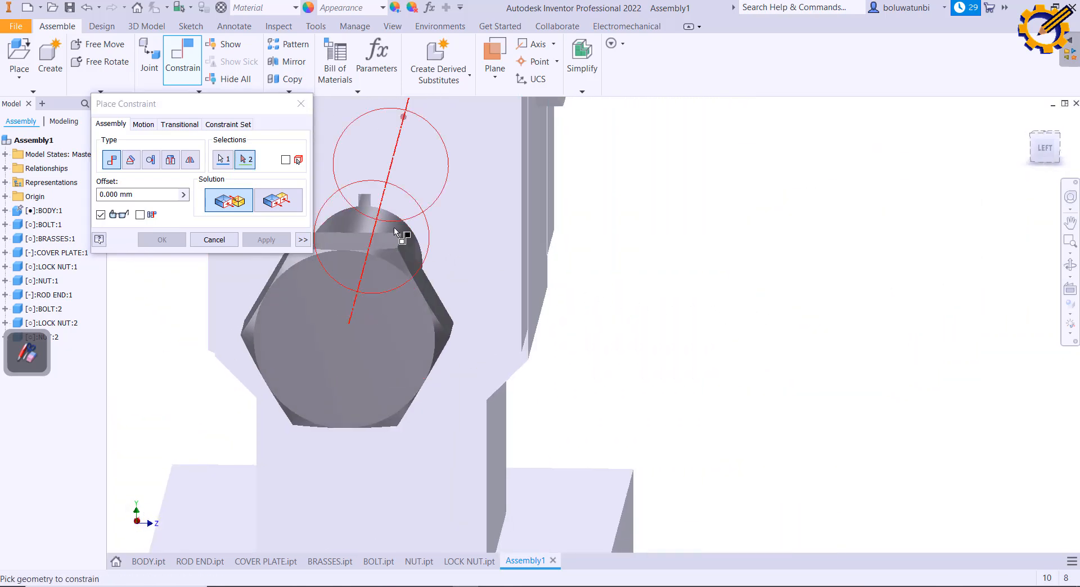
shift+middle_drag(415, 234, 713, 228)
shift+middle_drag(713, 228, 570, 292)
scroll(554, 166, down, 3)
scroll(554, 165, down, 2)
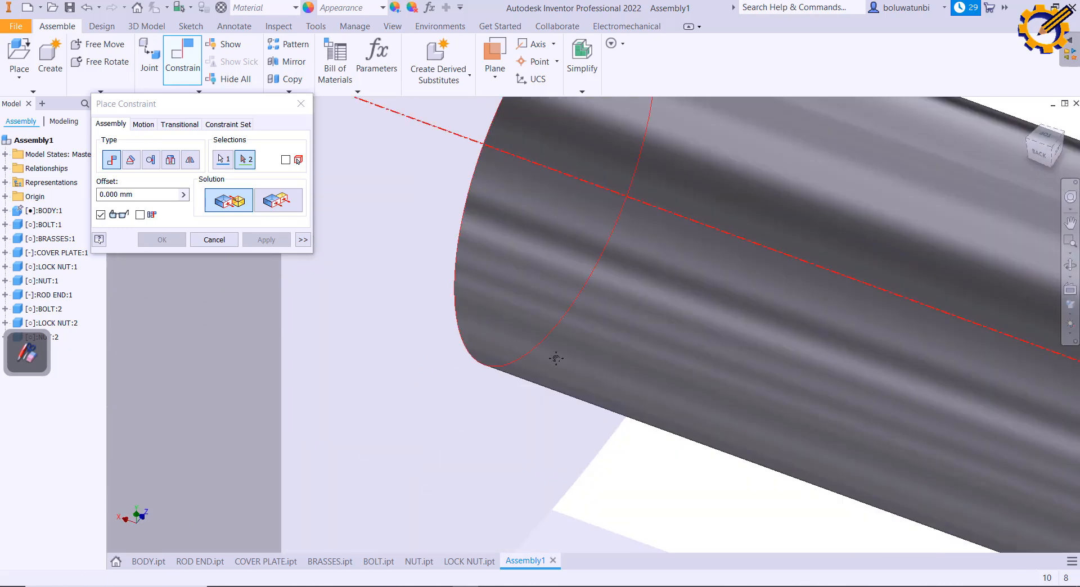
scroll(579, 282, down, 2)
scroll(562, 249, up, 1)
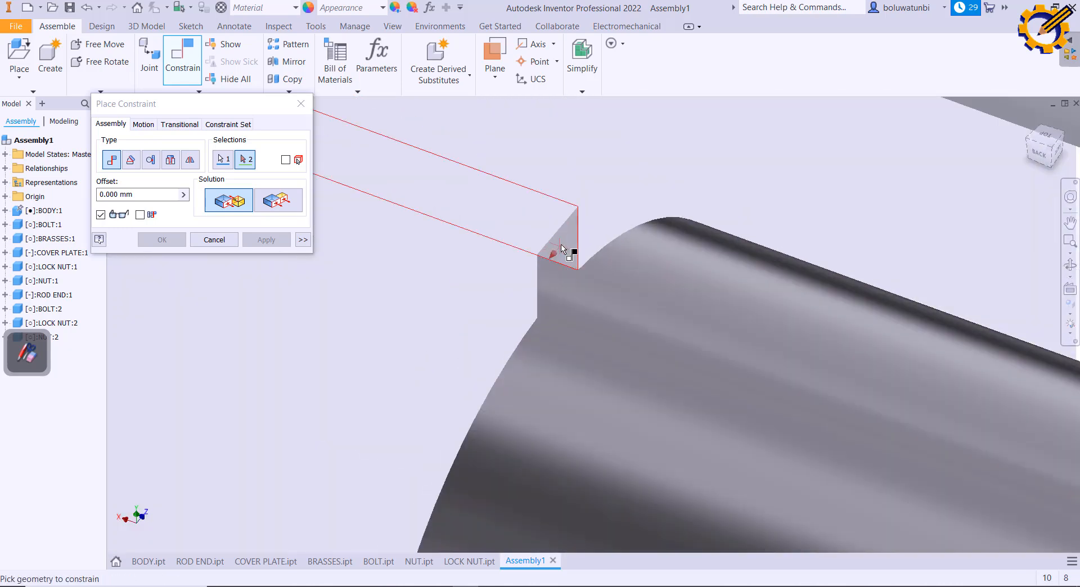
click(562, 248)
scroll(565, 254, up, 3)
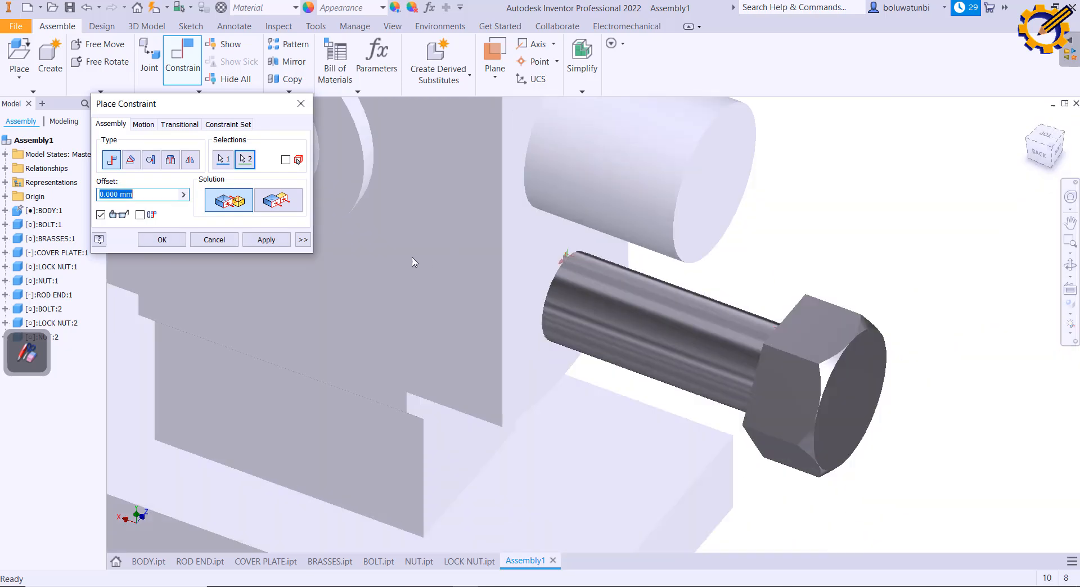
click(266, 242)
Mate the underside of the lower bolt's head to the outer face of ROD END with 0 mm offset and finish constraining
shift+middle_drag(640, 298, 731, 279)
click(823, 222)
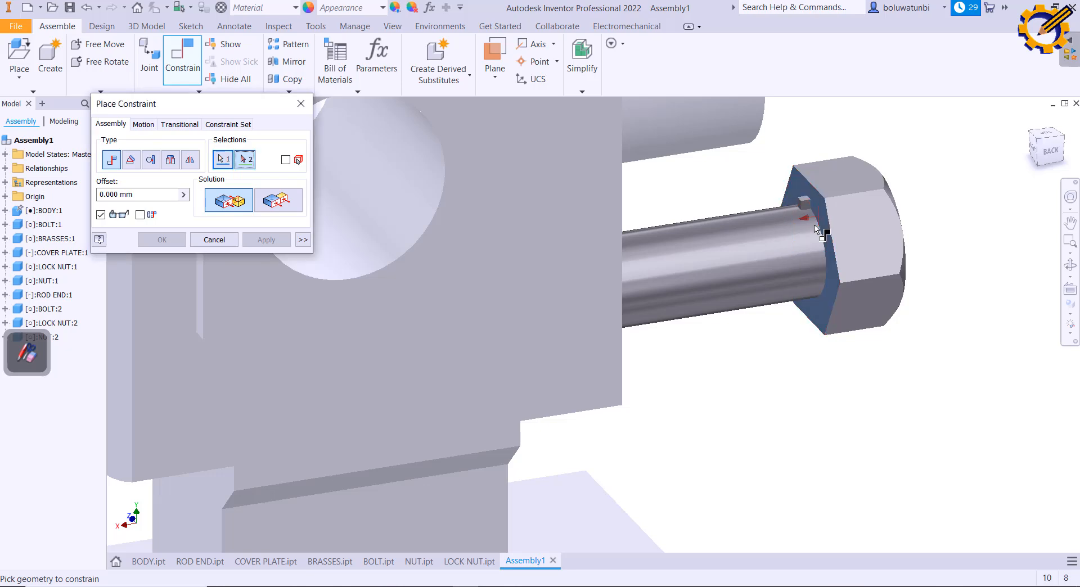
scroll(821, 225, up, 3)
shift+middle_drag(731, 243, 692, 248)
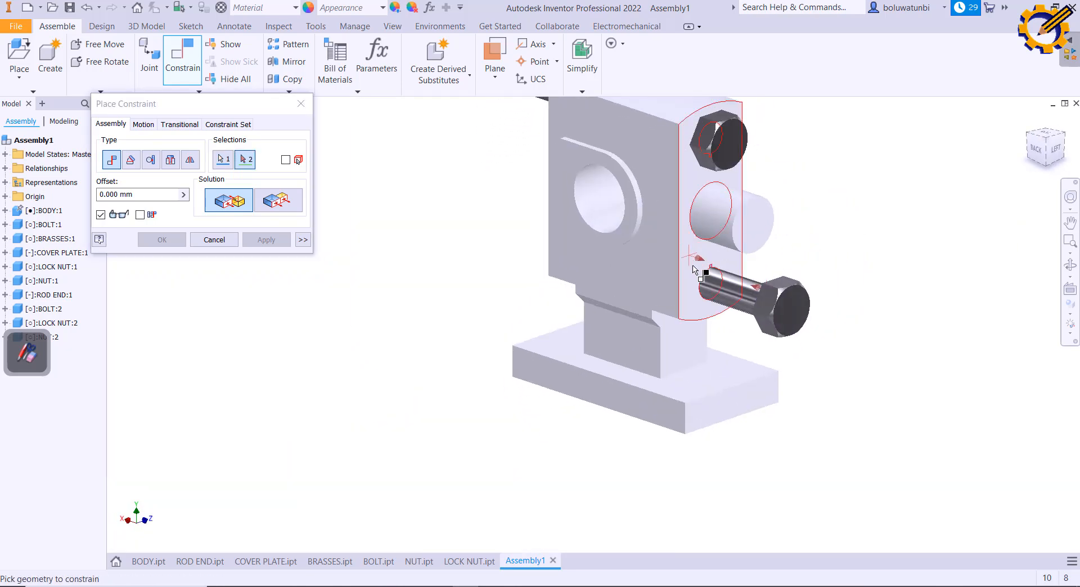
click(693, 270)
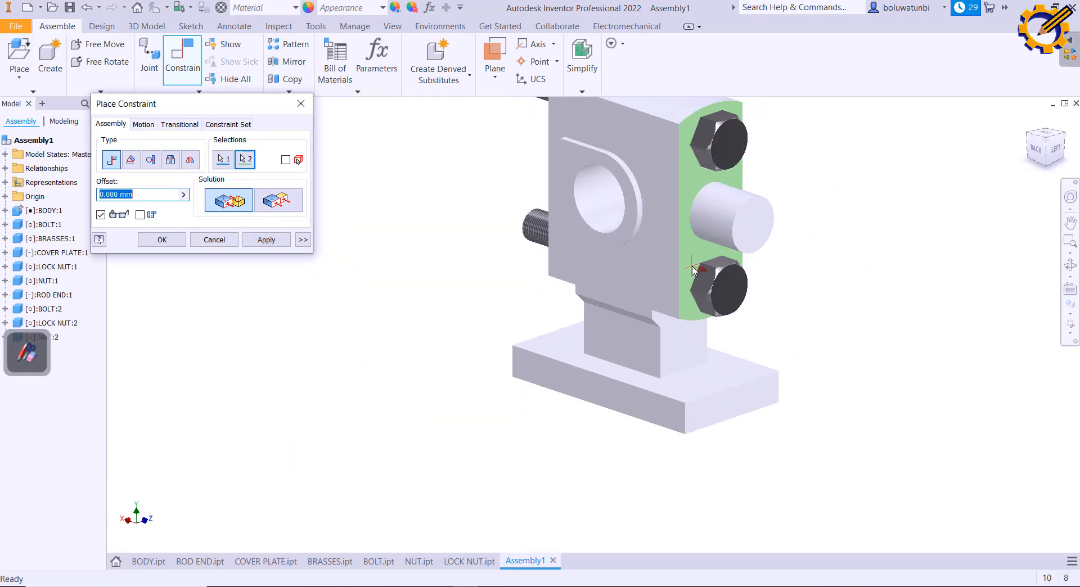
click(281, 242)
scroll(626, 248, up, 3)
middle_drag(639, 267, 611, 298)
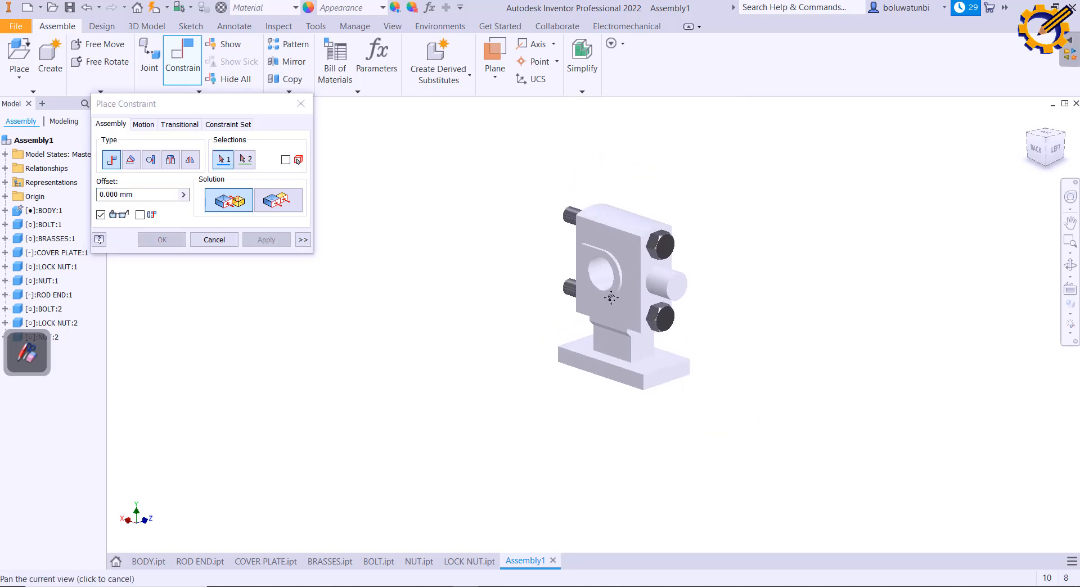
click(225, 240)
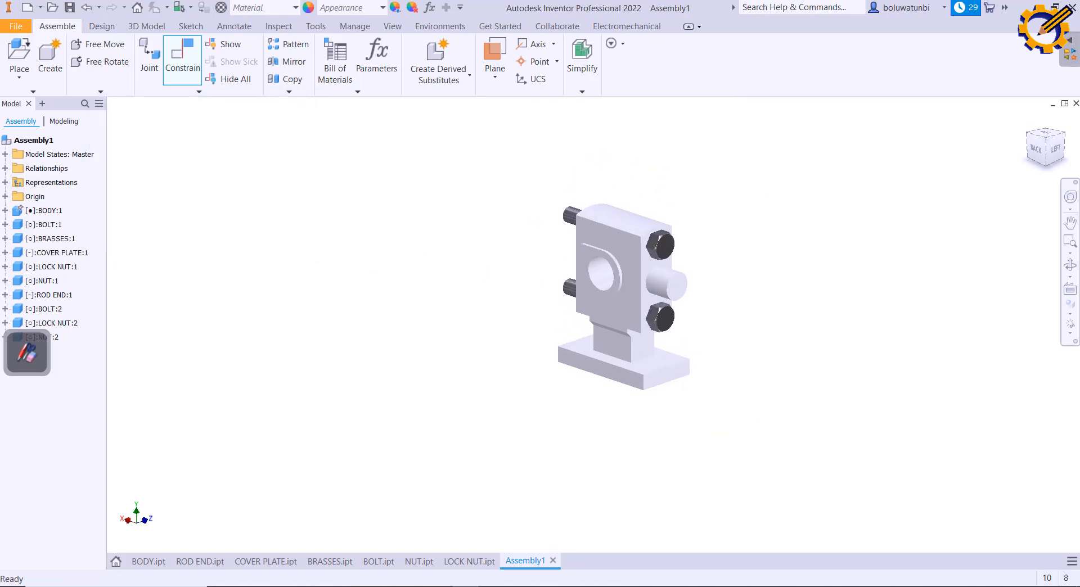
Join one nut and its neighbouring lock nut face to face with an opposed Insert constraint at 0 mm offset
click(1027, 142)
scroll(520, 254, down, 4)
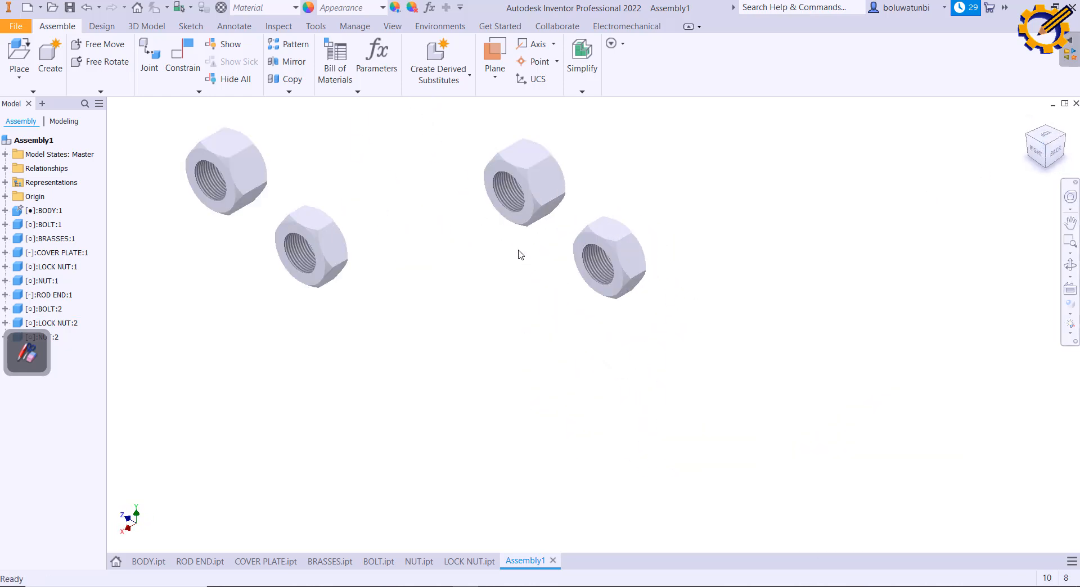
click(182, 66)
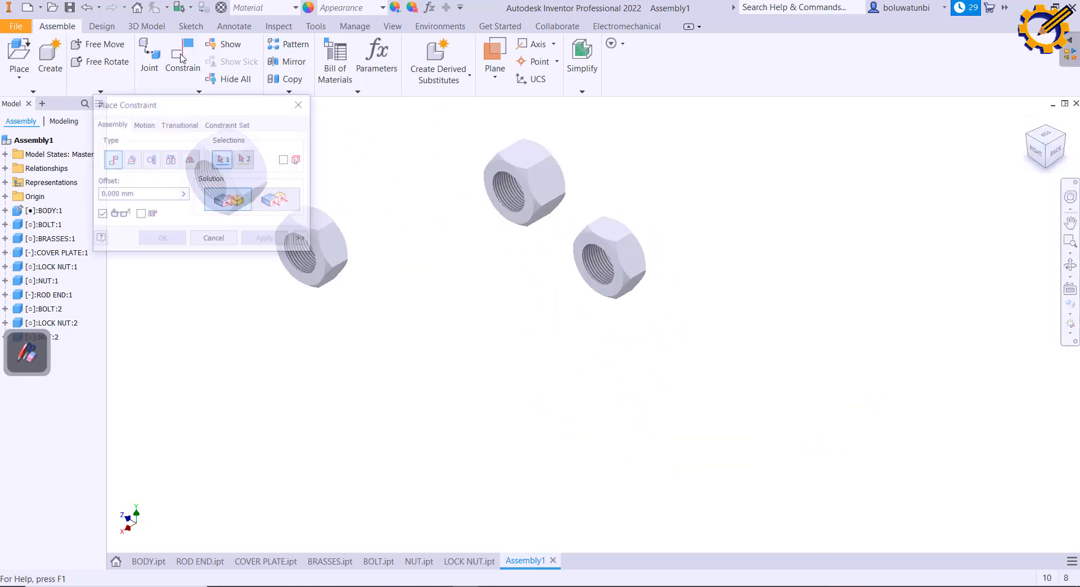
click(171, 159)
middle_drag(388, 180, 549, 203)
click(393, 198)
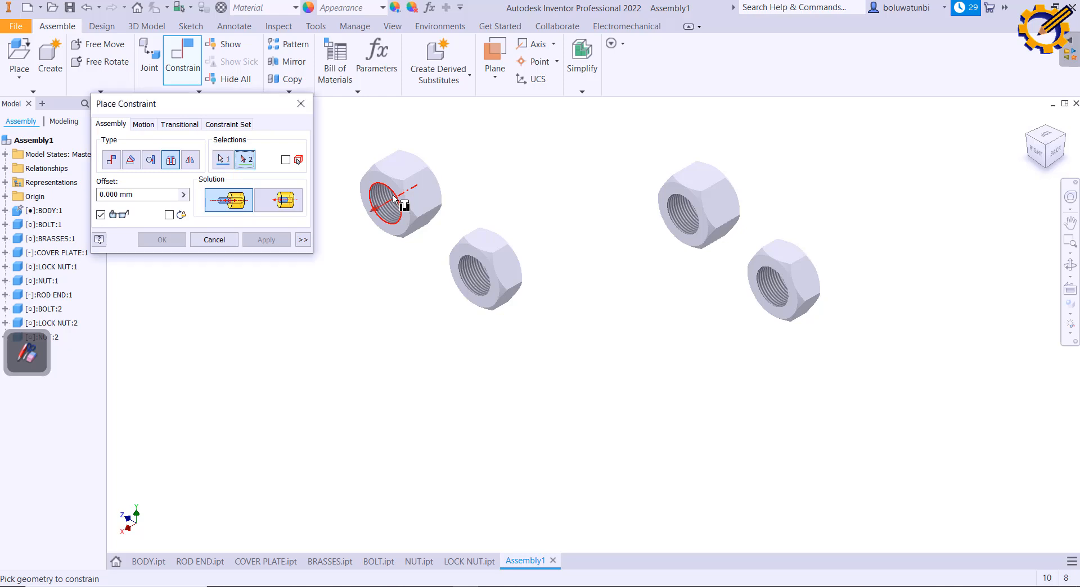
click(478, 266)
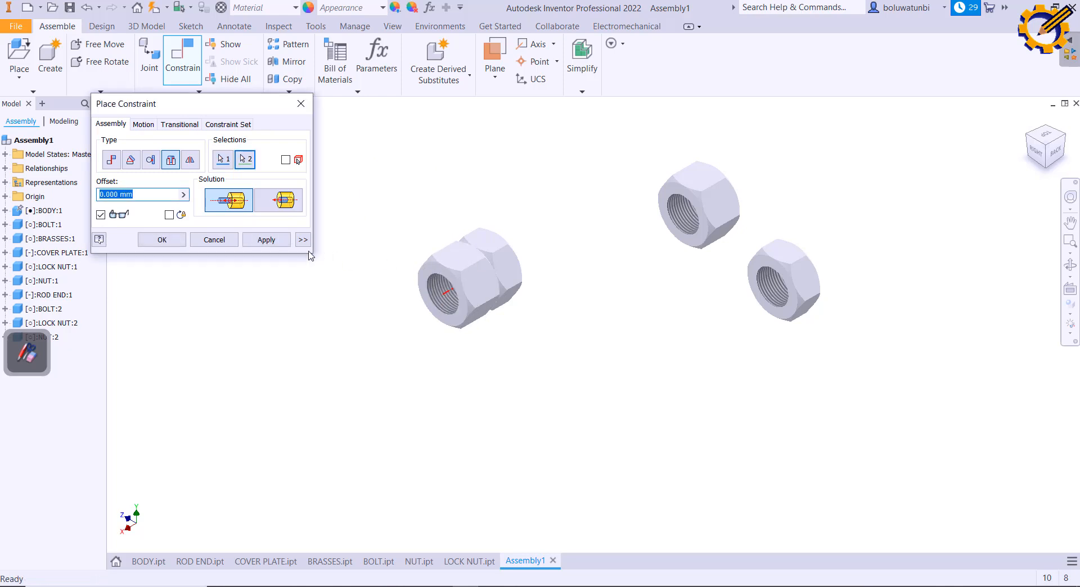
click(266, 240)
Align the flats of the joined nut and lock nut with a 0-degree directed Angle constraint between their upper faces
scroll(460, 255, down, 3)
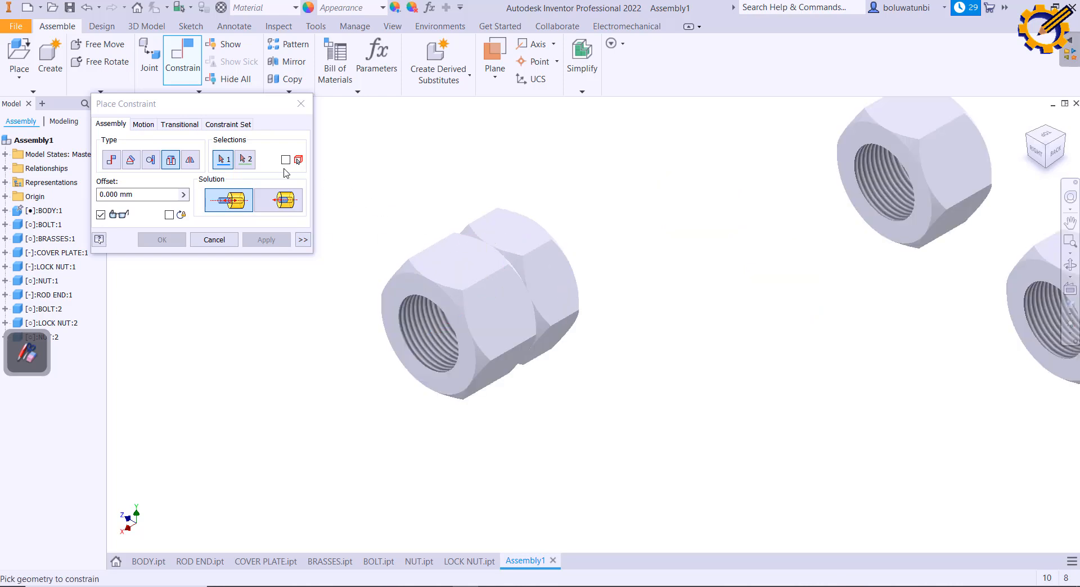
click(131, 160)
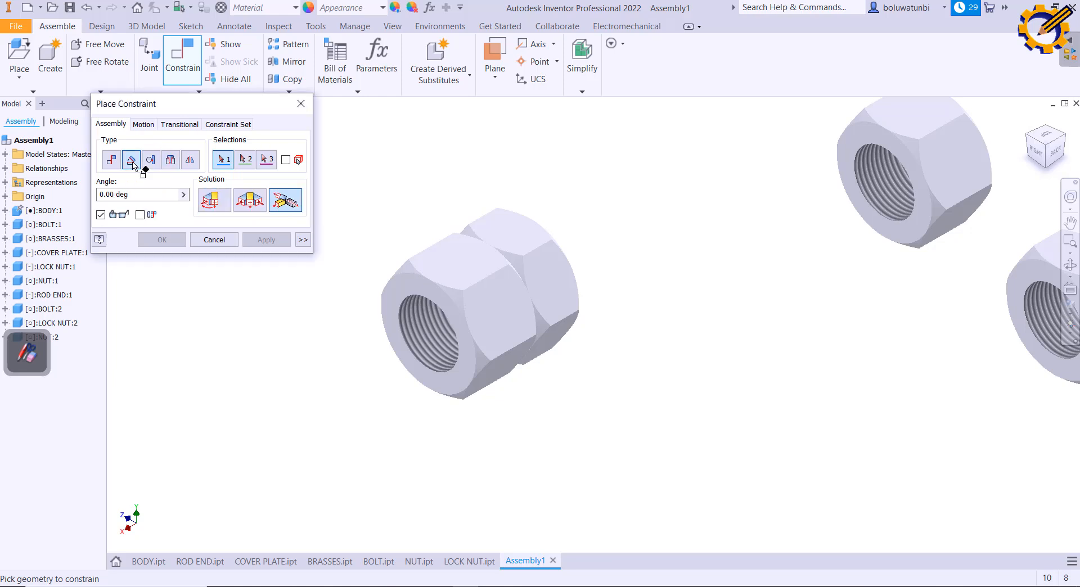
click(468, 258)
click(468, 259)
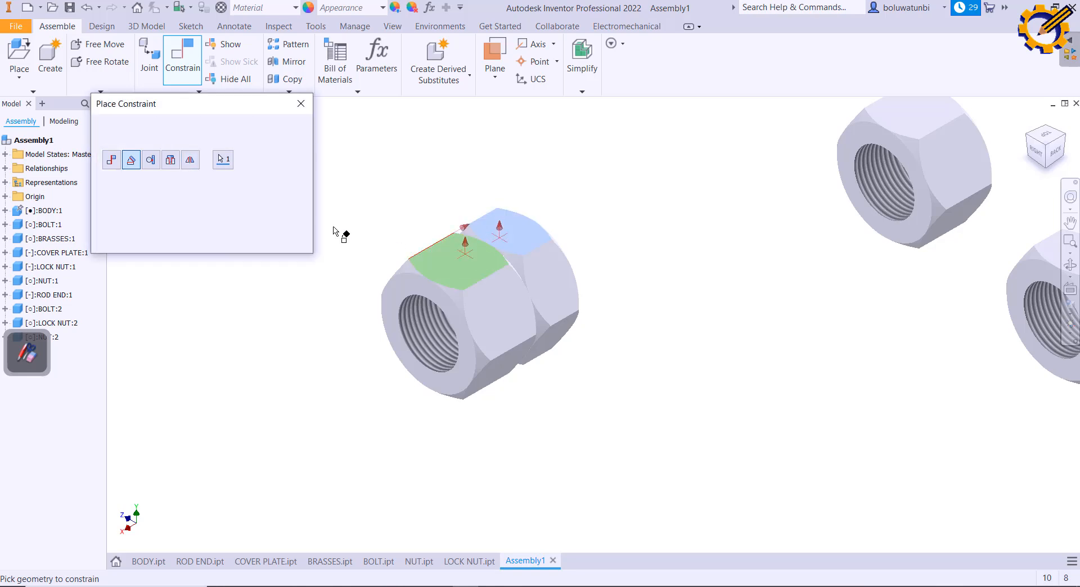
click(223, 207)
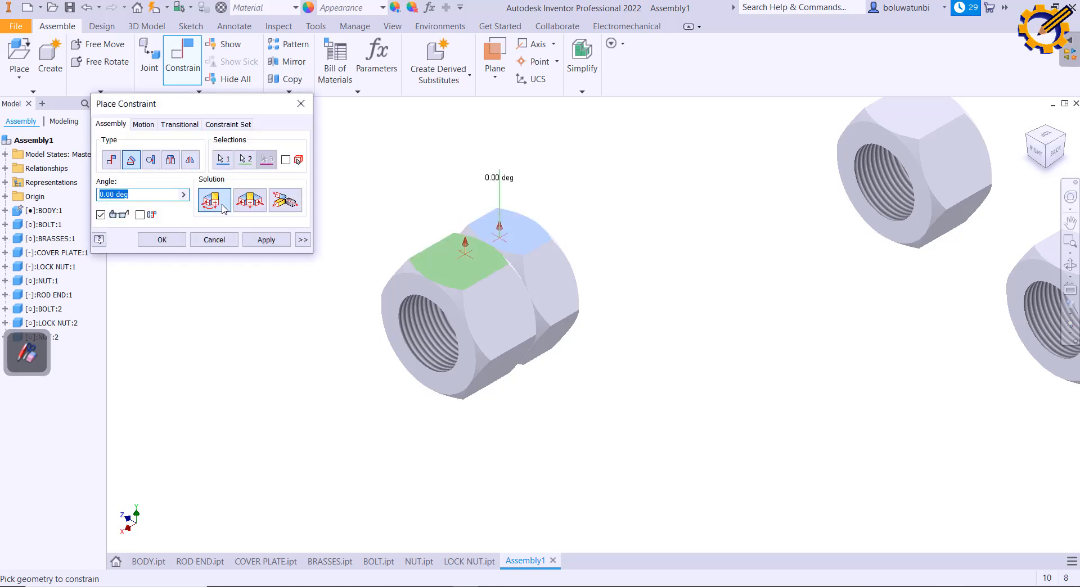
click(278, 243)
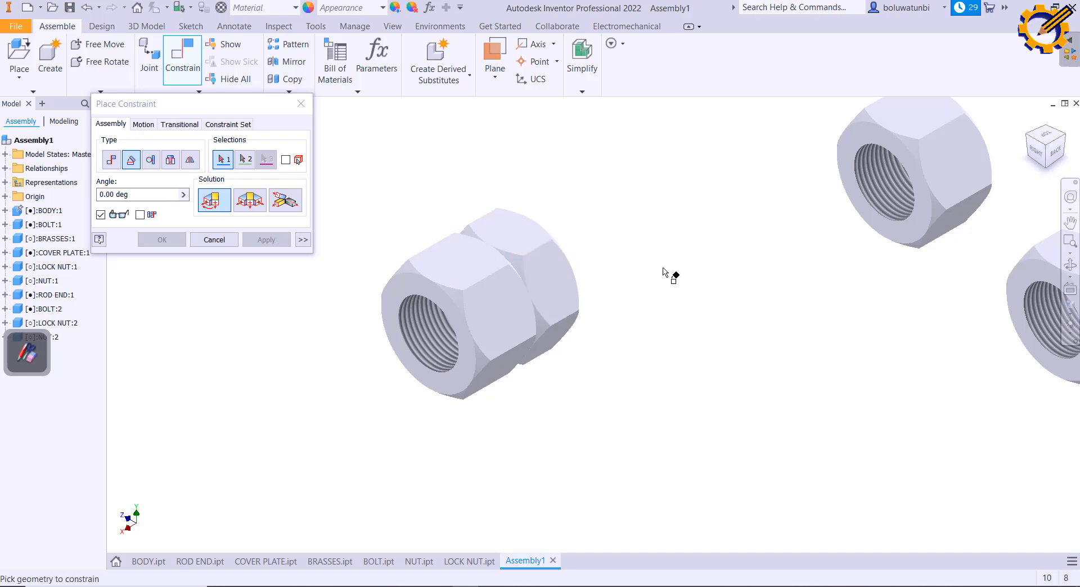
Join the remaining loose nut and lock nut face to face with an opposed Insert constraint at 0 mm offset
click(1043, 152)
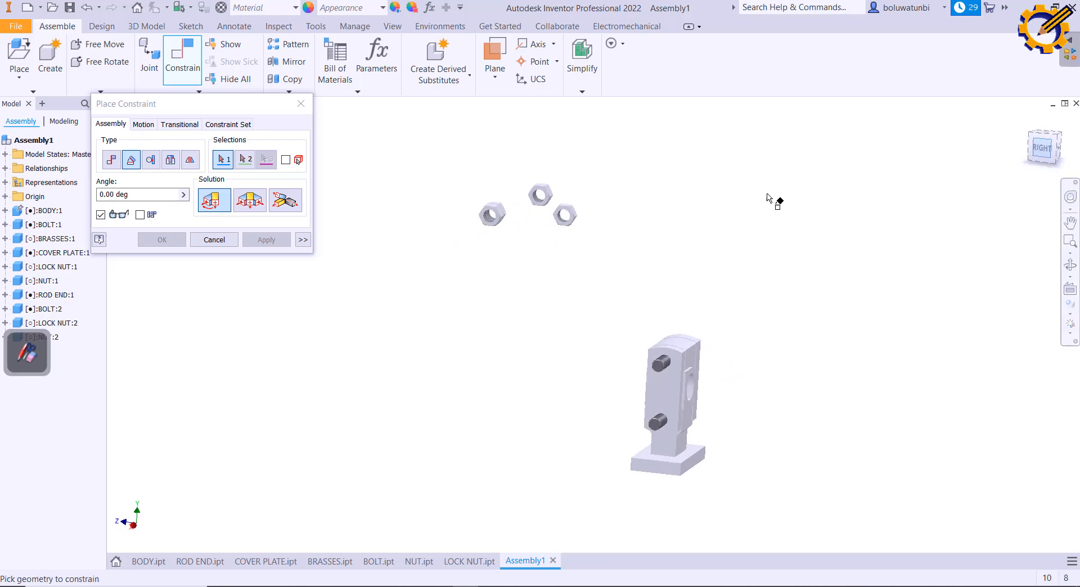
scroll(534, 201, down, 5)
scroll(536, 196, up, 3)
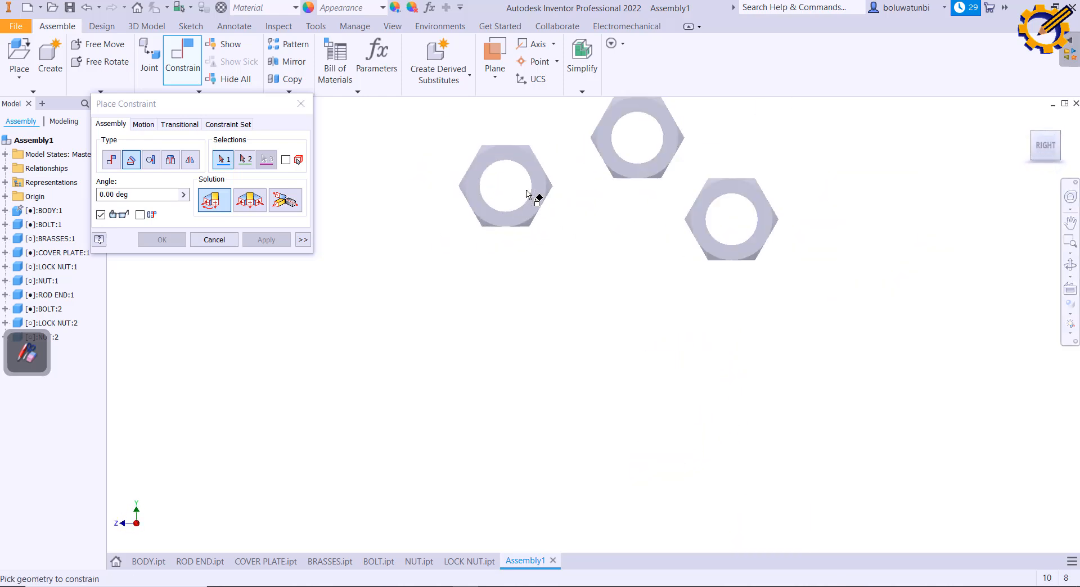
scroll(536, 195, down, 3)
click(1058, 133)
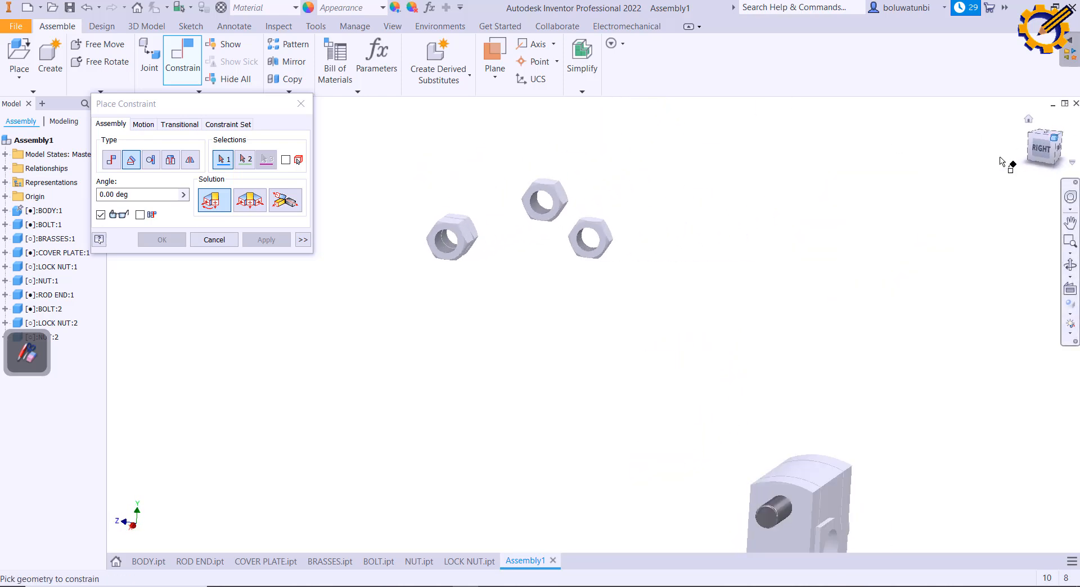
click(108, 162)
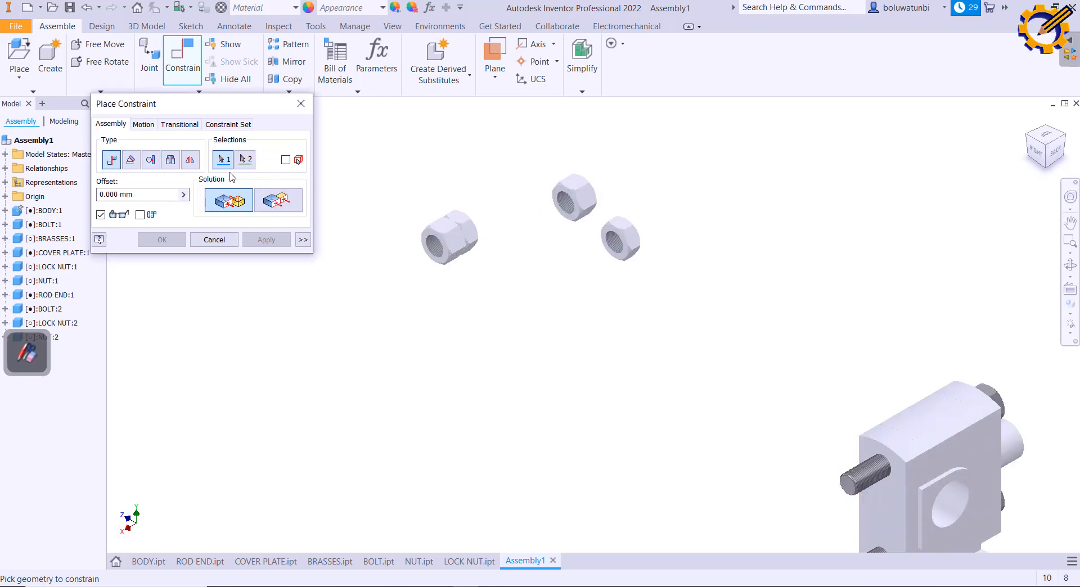
click(171, 159)
scroll(551, 218, up, 3)
click(592, 197)
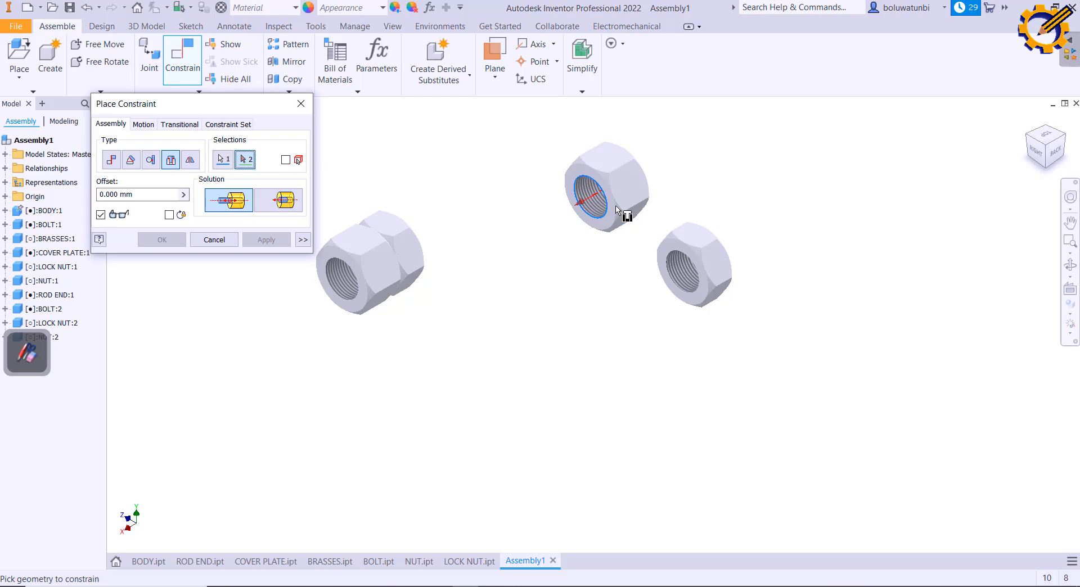
click(682, 259)
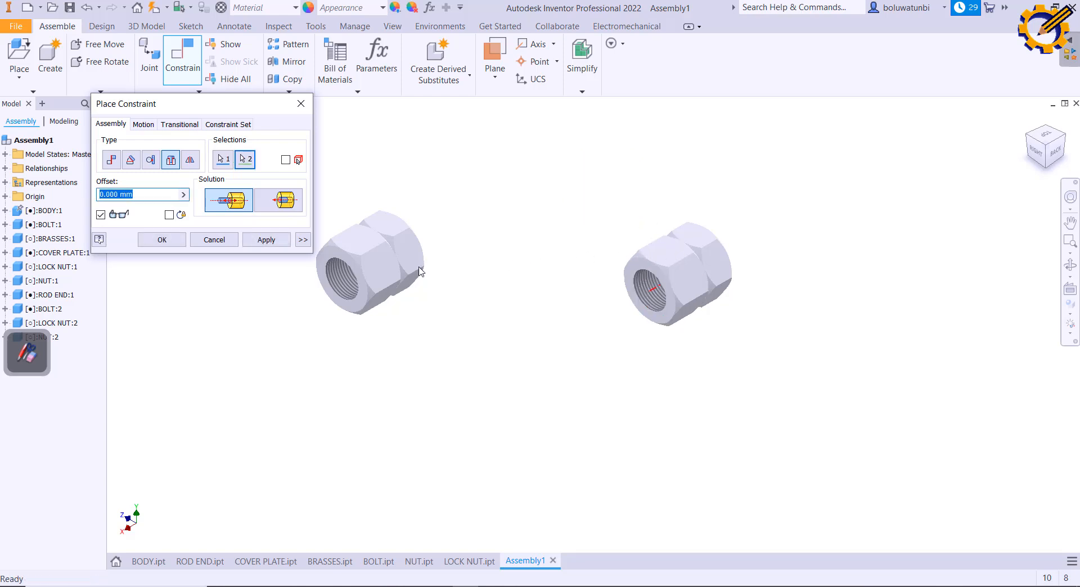
click(266, 239)
Align the upper flats of the second nut and lock nut pair with a 0-degree directed Angle constraint
click(131, 159)
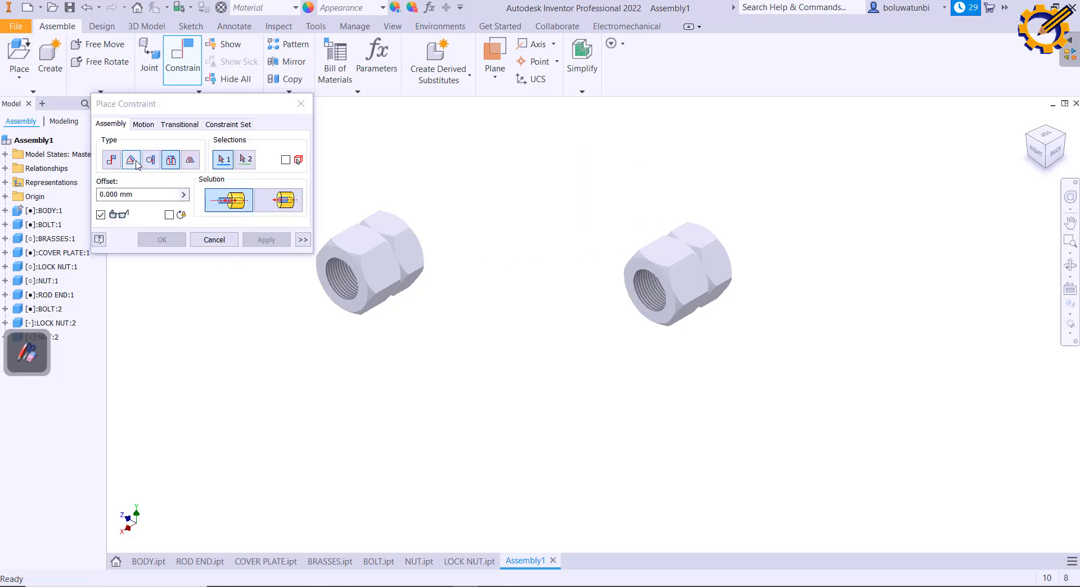
click(697, 231)
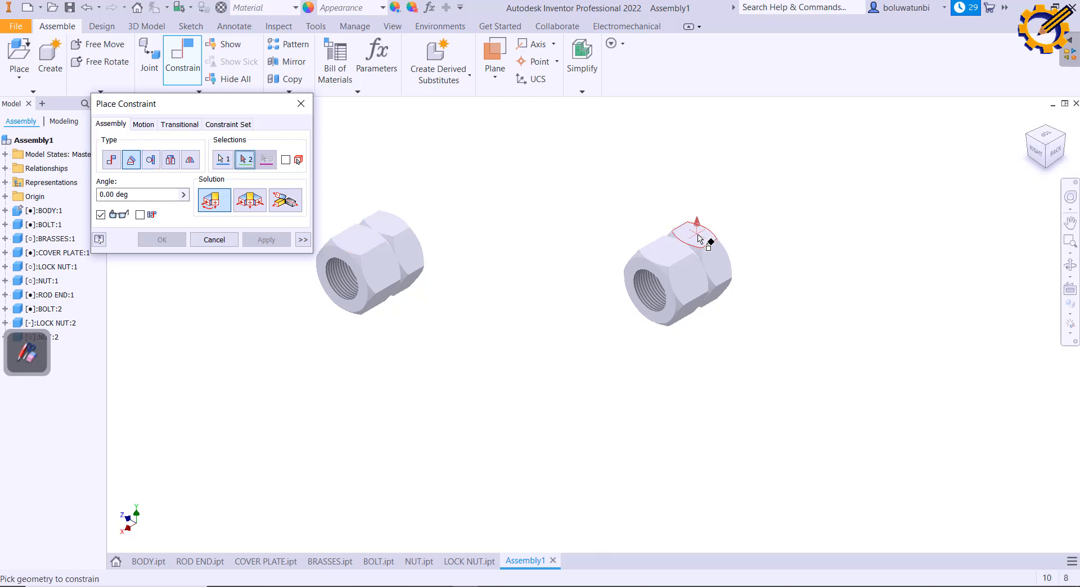
click(669, 259)
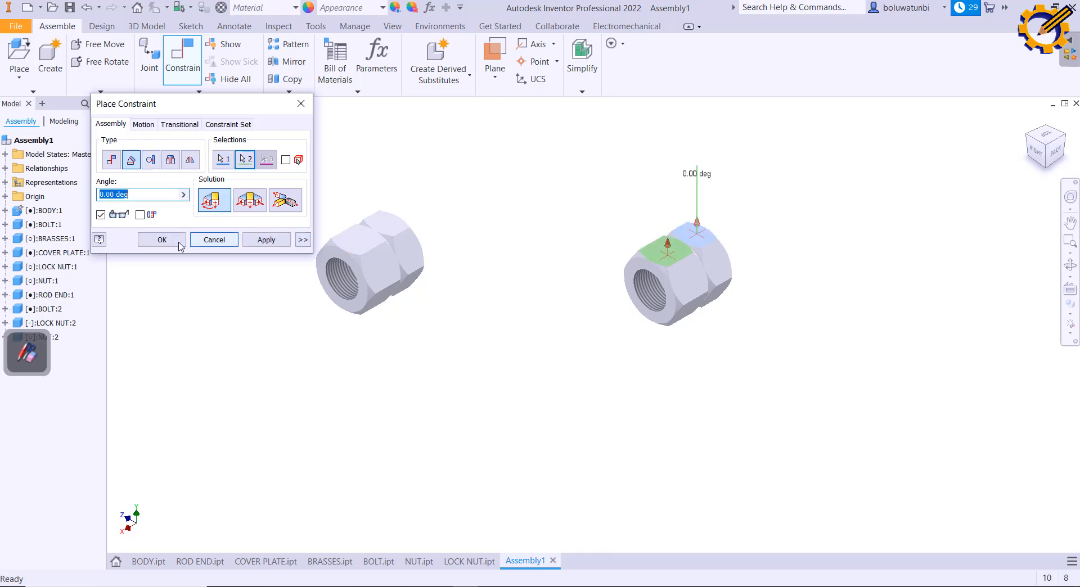
click(161, 239)
Seat one nut and lock nut pair on the upper bolt against the cover plate's upper hole with an opposed Insert constraint at 0 mm offset
click(188, 70)
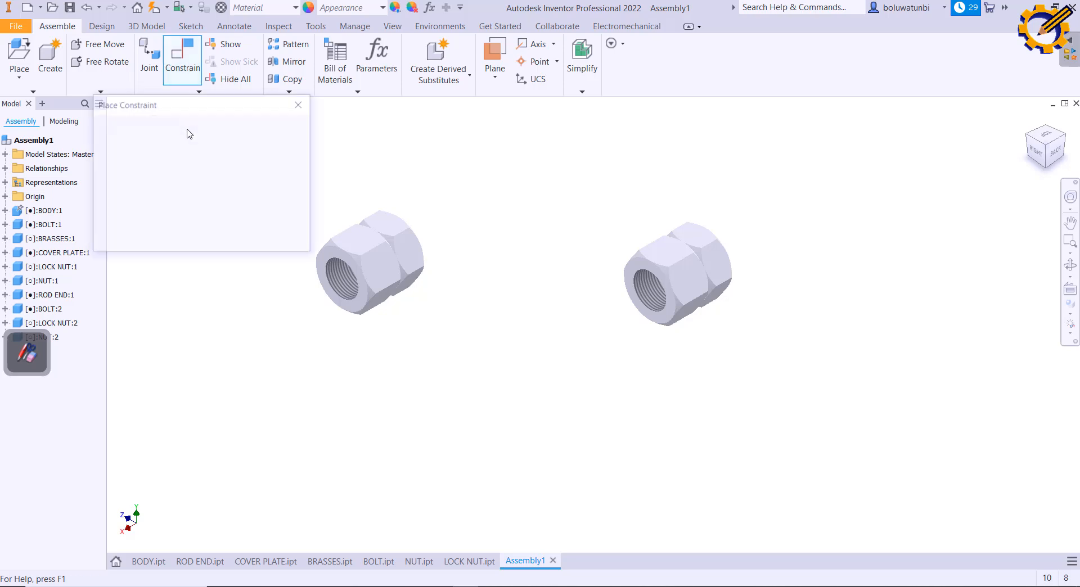
click(171, 160)
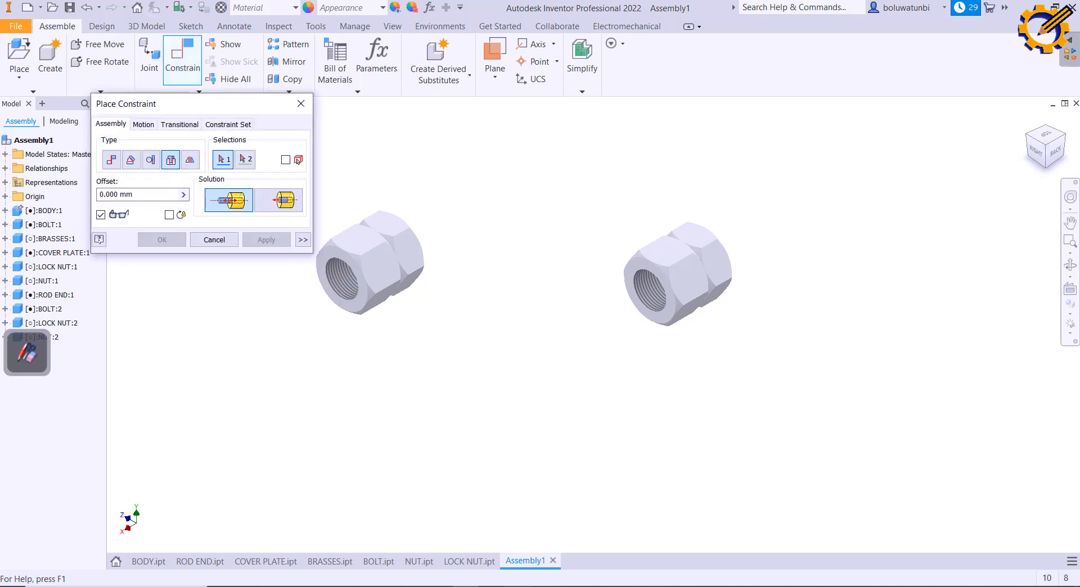
key(alt+Tab)
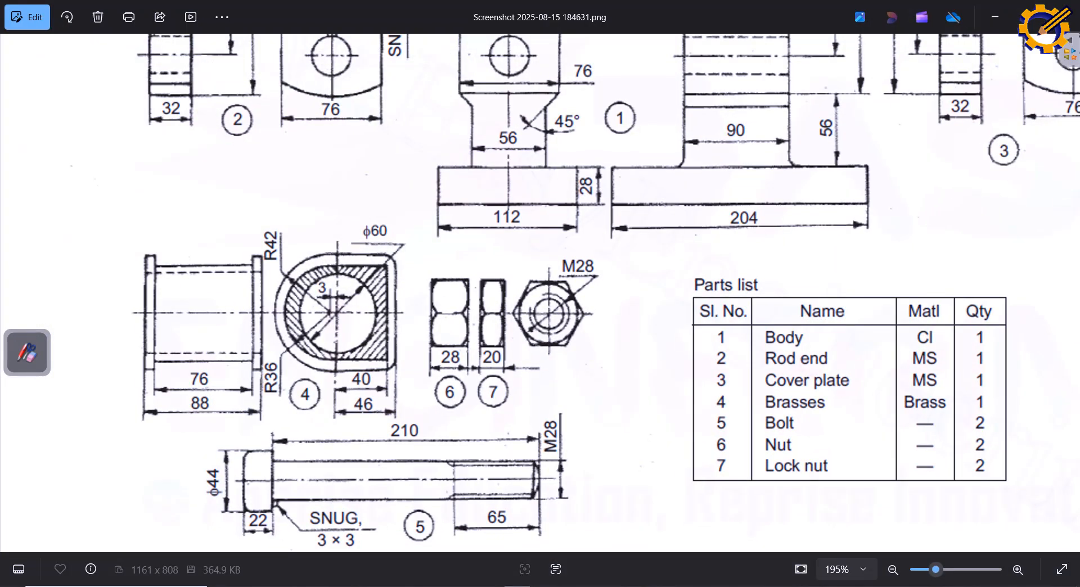
key(alt+Tab)
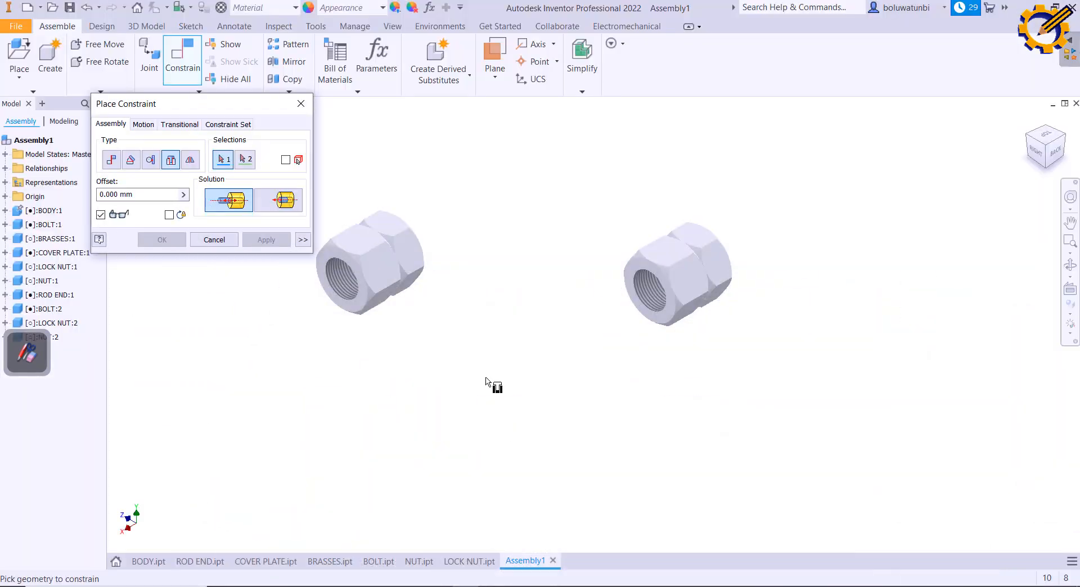
scroll(358, 274, down, 4)
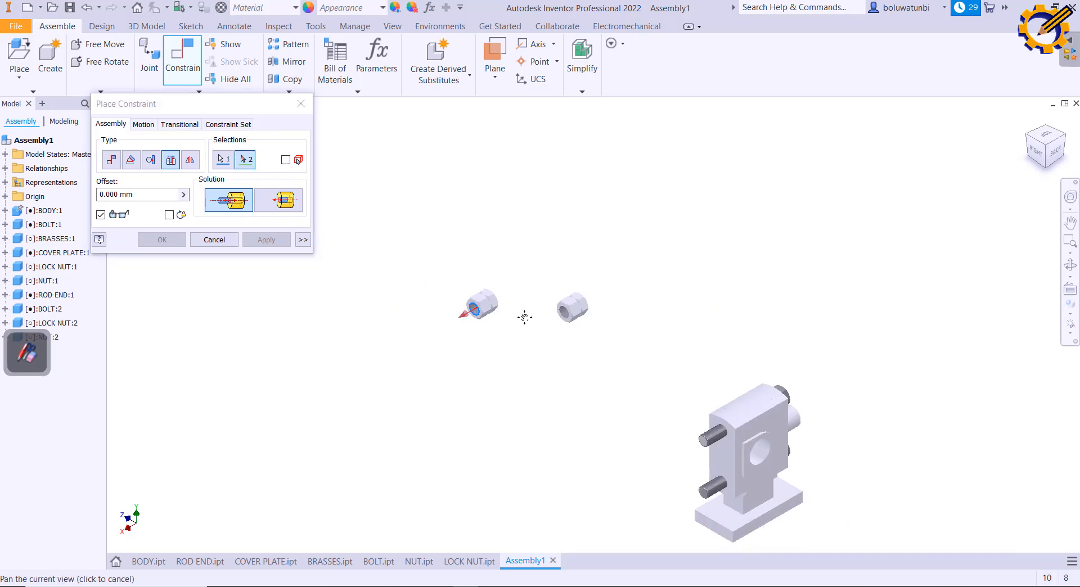
scroll(629, 388, up, 5)
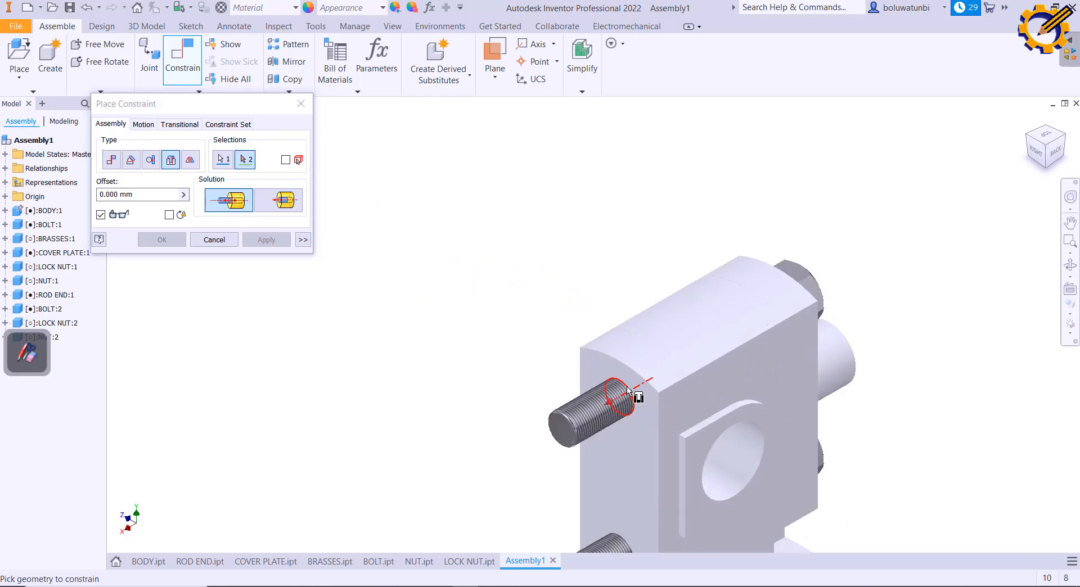
click(629, 388)
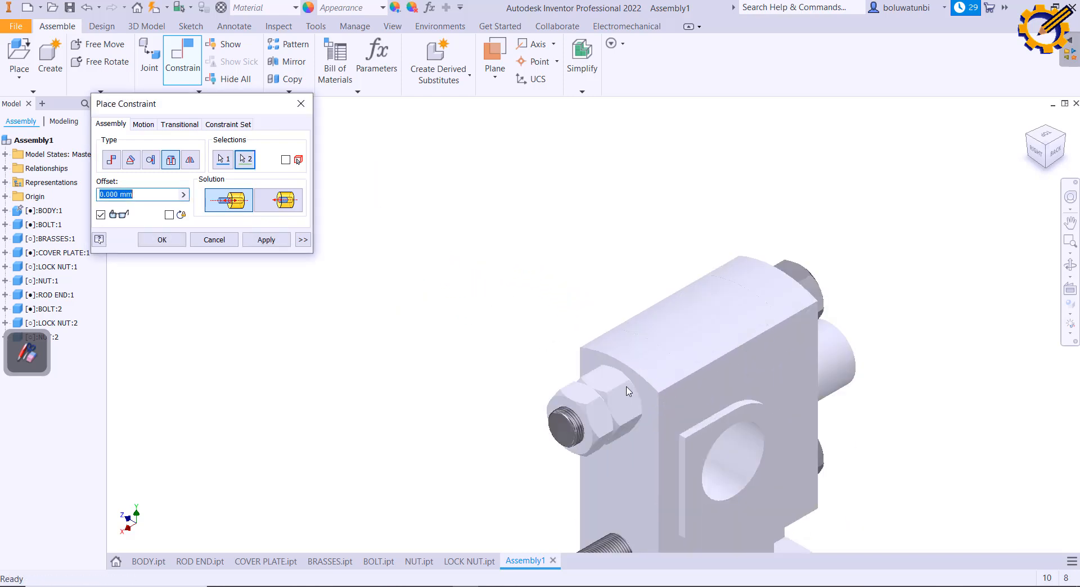
click(266, 239)
Seat the other nut pair on the lower bolt against the cover plate's lower hole with an opposed Insert constraint at 0 mm offset
scroll(573, 357, down, 3)
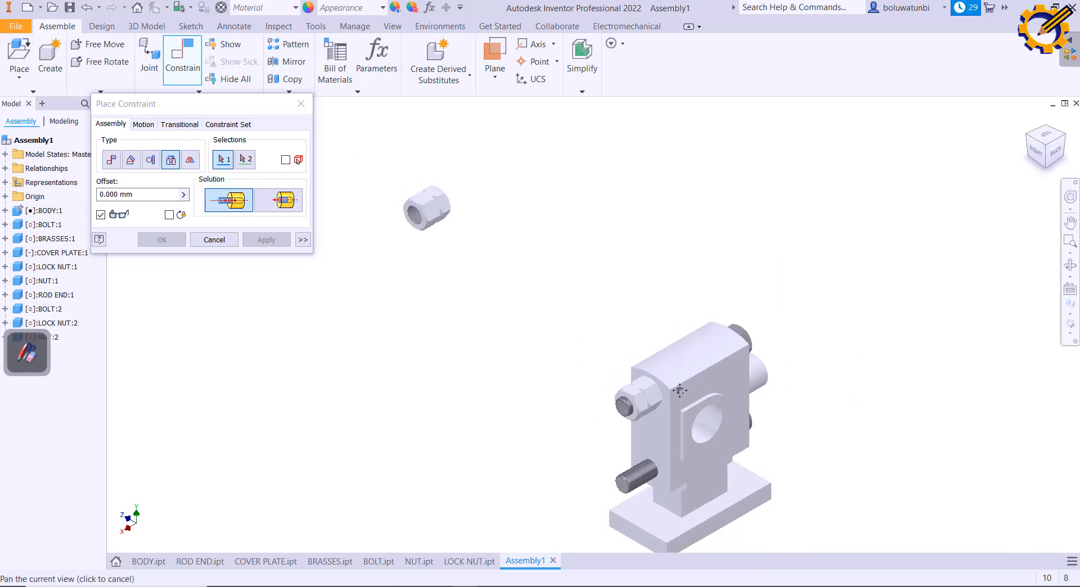
click(416, 229)
scroll(570, 327, down, 2)
middle_drag(569, 318, 566, 195)
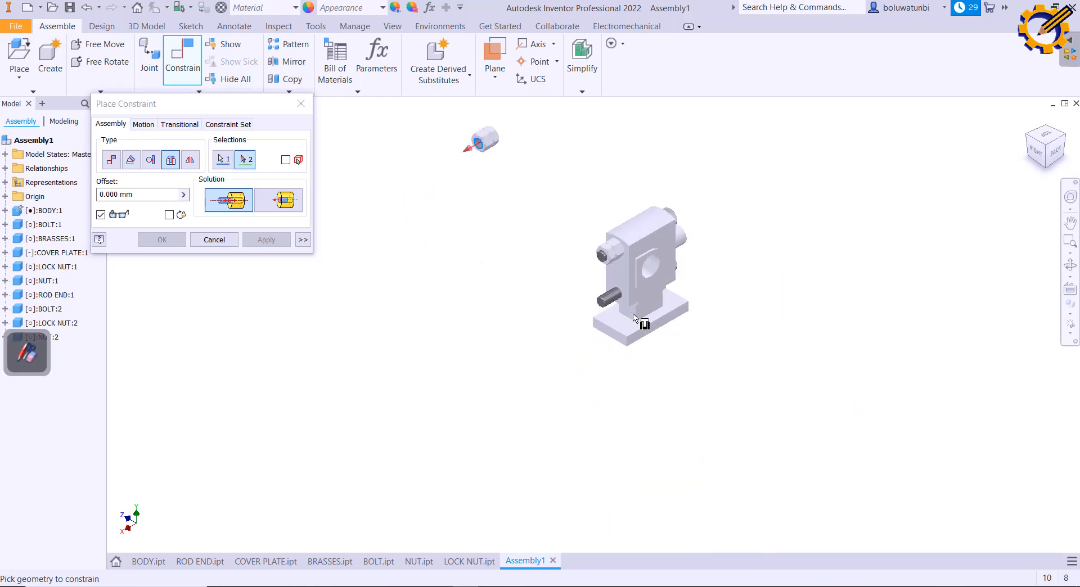
scroll(640, 321, up, 3)
click(621, 286)
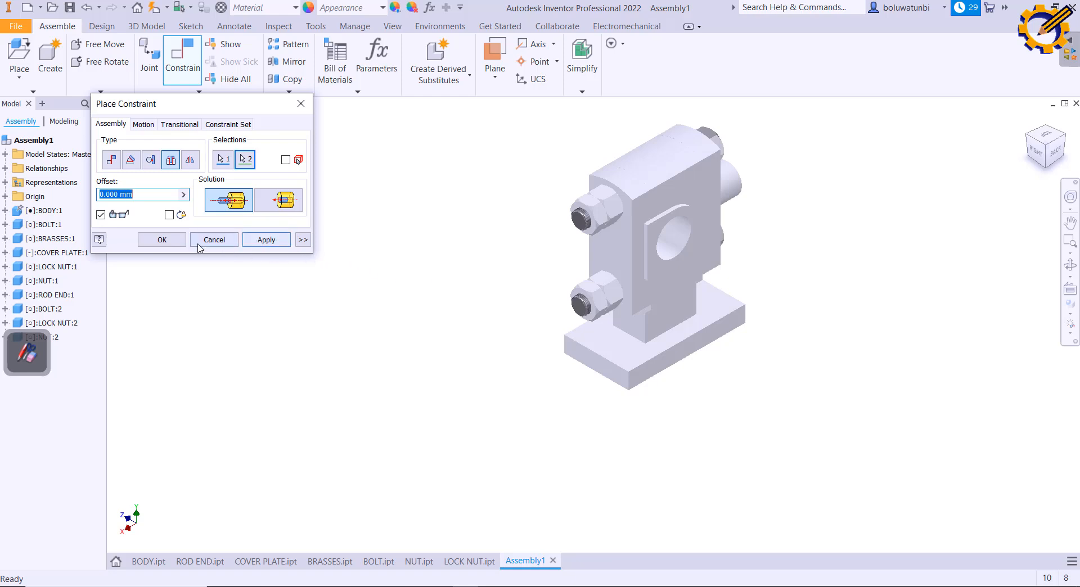
click(266, 241)
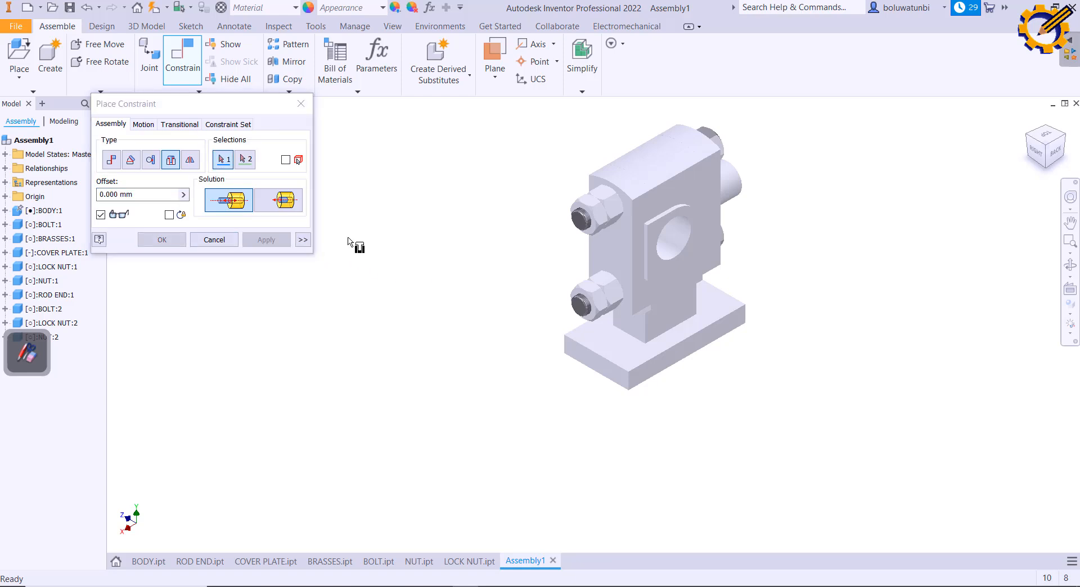
Align a flat of the upper nut touching the cover plate with the plate's side face using a 0-degree directed Angle constraint
scroll(606, 217, up, 5)
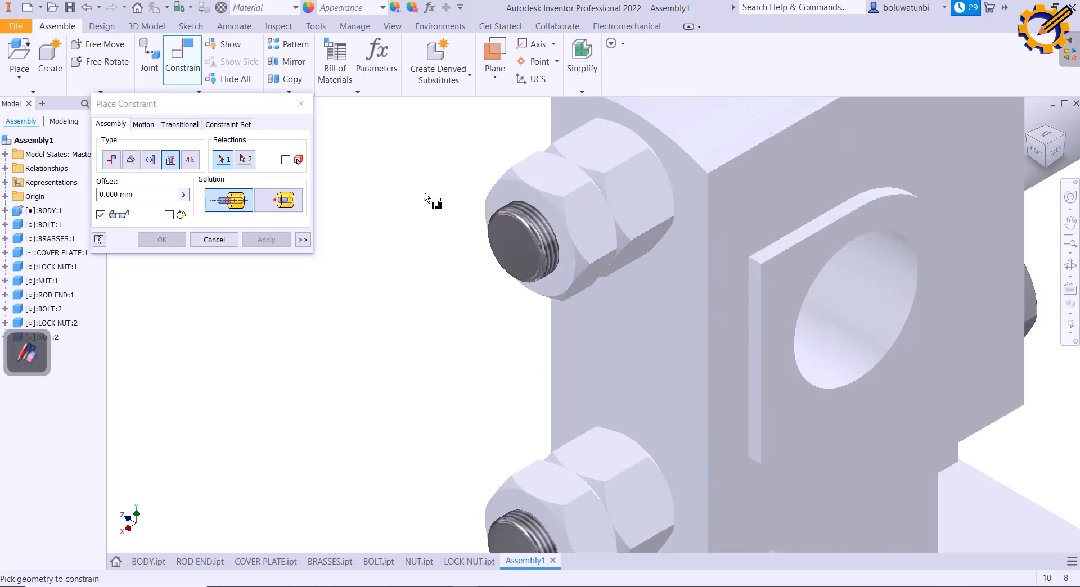
click(135, 163)
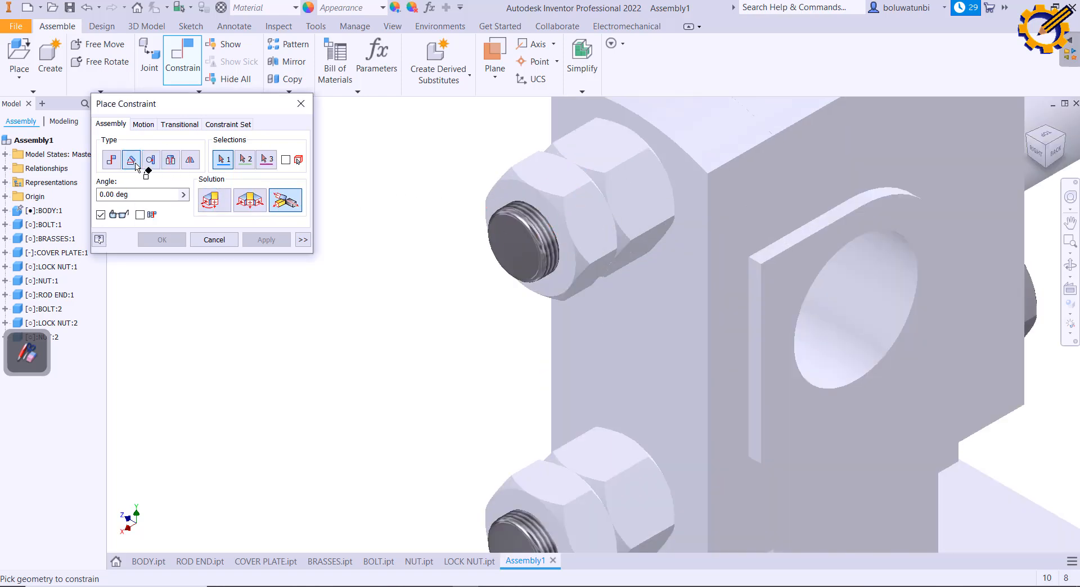
click(638, 209)
click(751, 205)
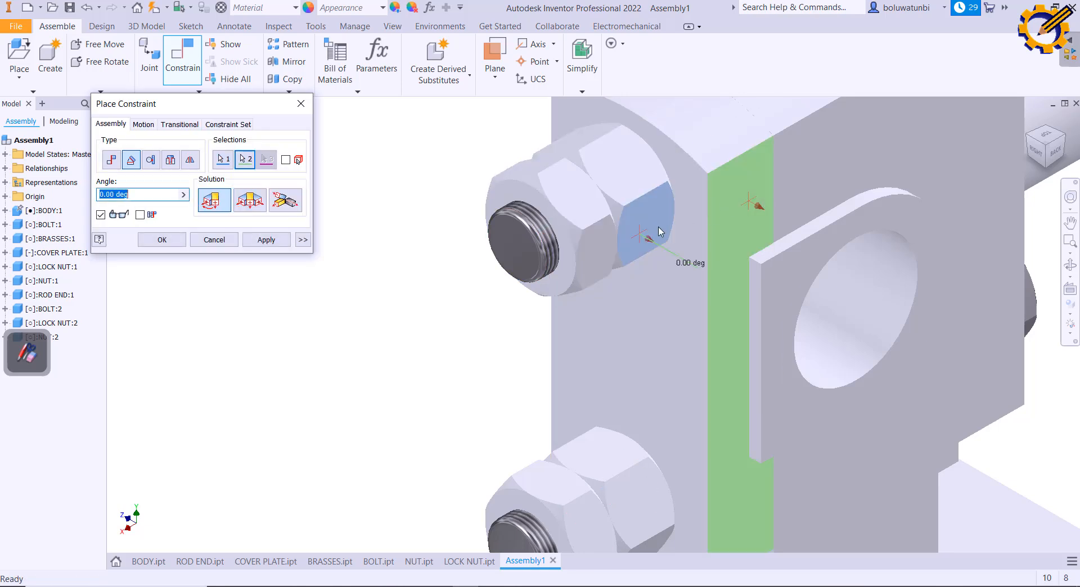
click(267, 240)
Align a flat of the lower nut with the cover plate's side face using a 0-degree directed Angle constraint and finish constraining
scroll(591, 326, up, 5)
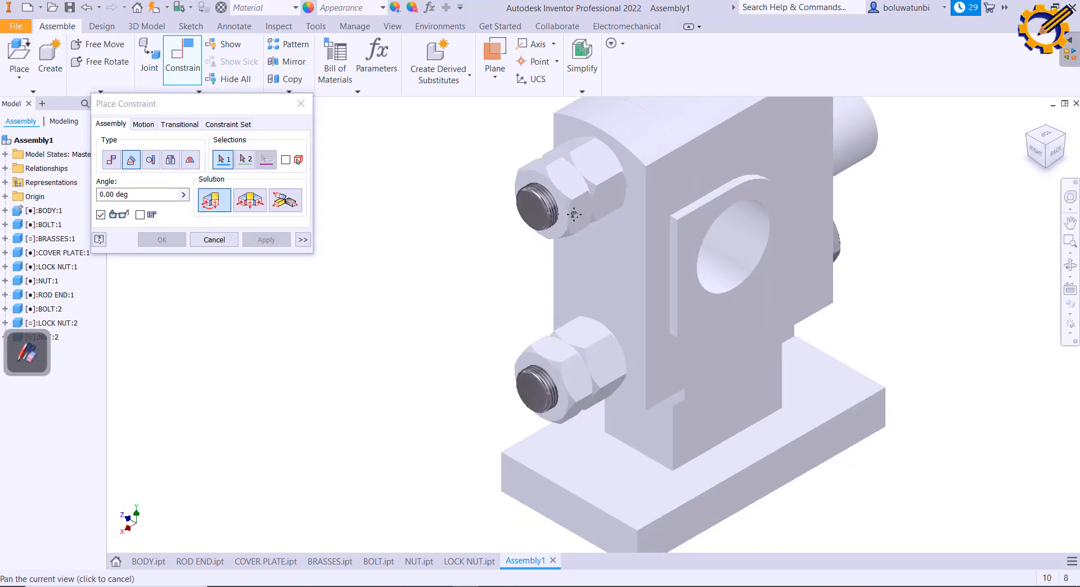
click(593, 325)
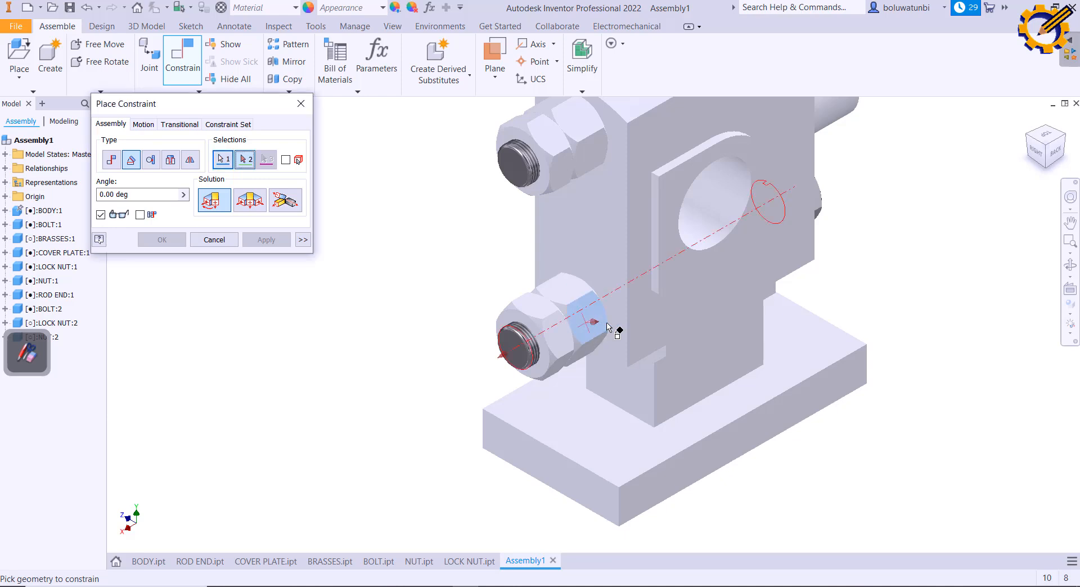
click(650, 324)
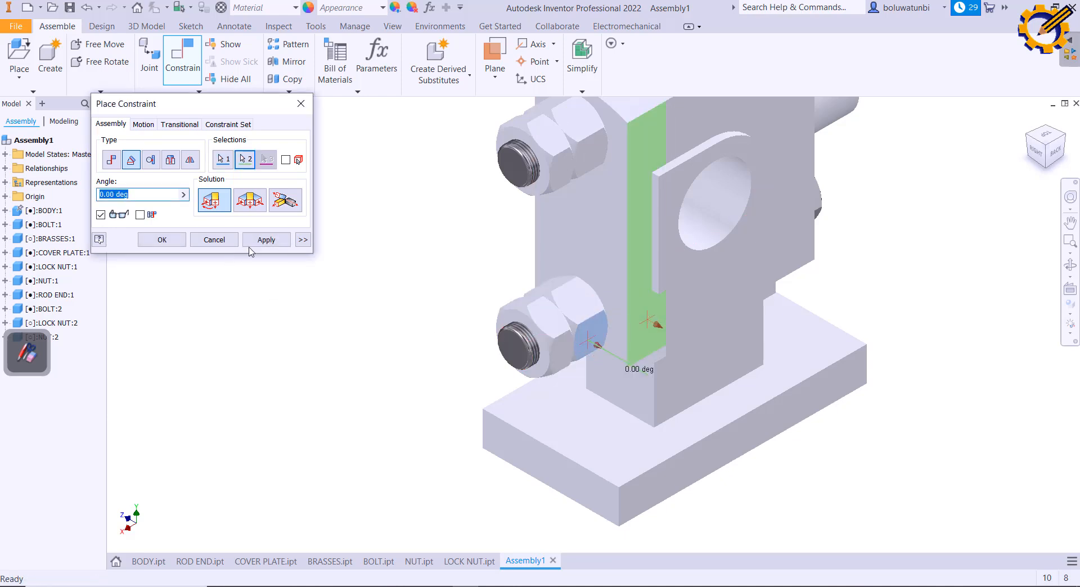
click(266, 240)
click(209, 241)
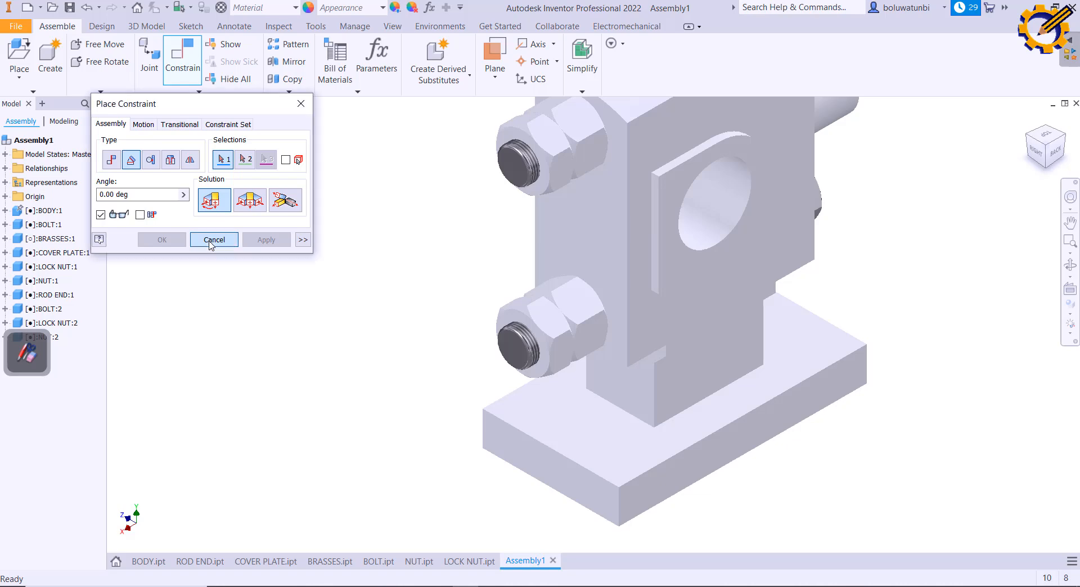
Save the assembly as Assembly1 in the CROSS HEAD folder
scroll(557, 315, down, 4)
middle_drag(462, 257, 409, 326)
key(ctrl+s)
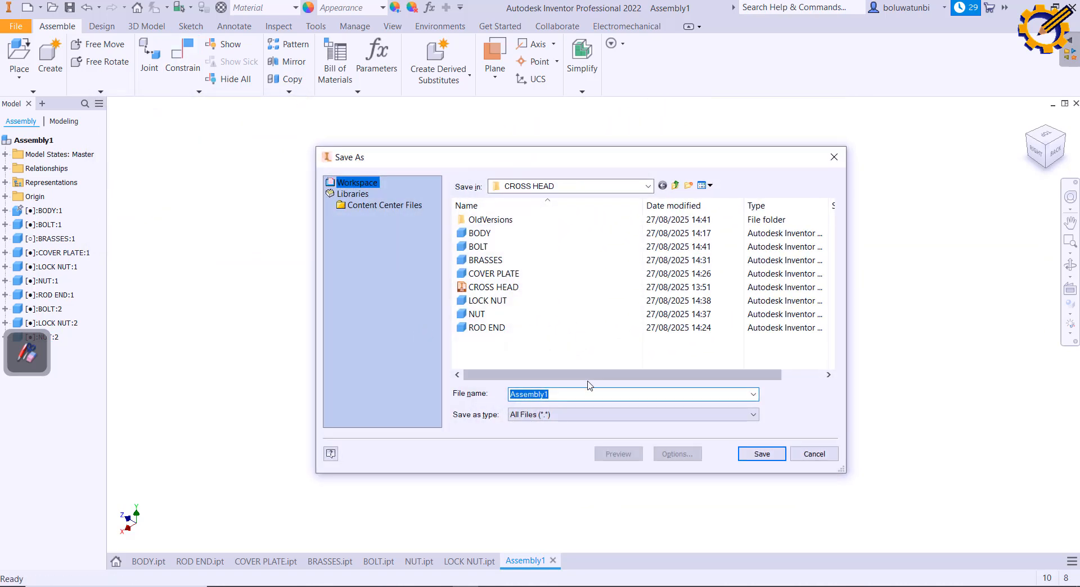
click(761, 454)
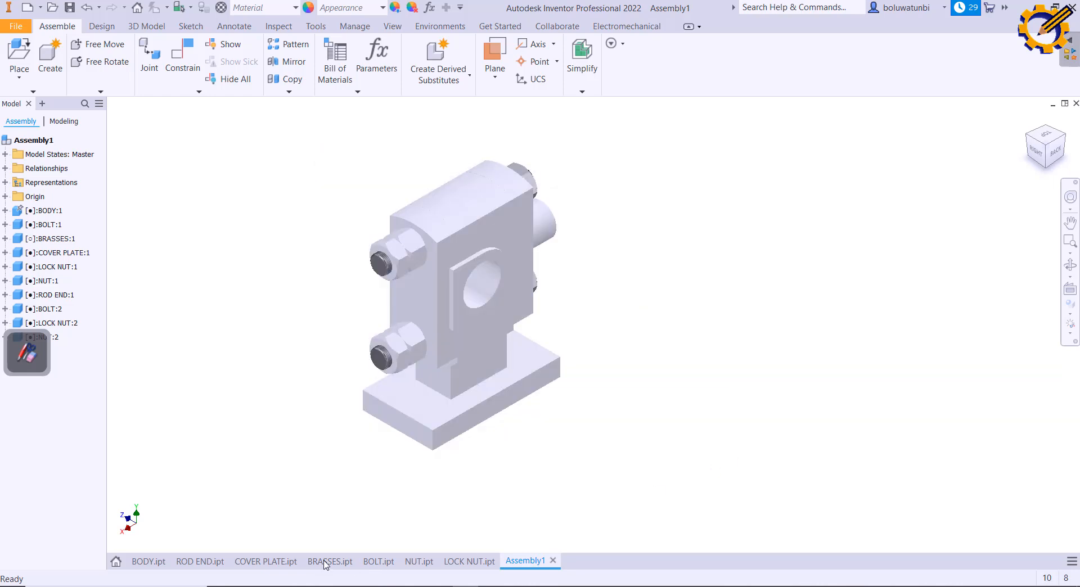
Check the reference parts list and assign the Iron, Cast material to the BODY part
click(148, 561)
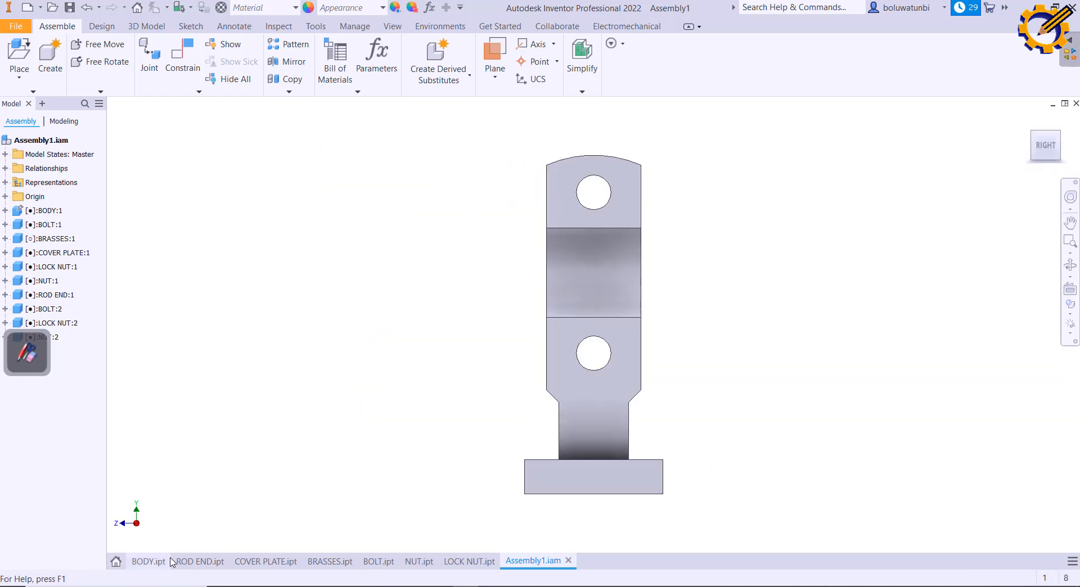
click(1061, 131)
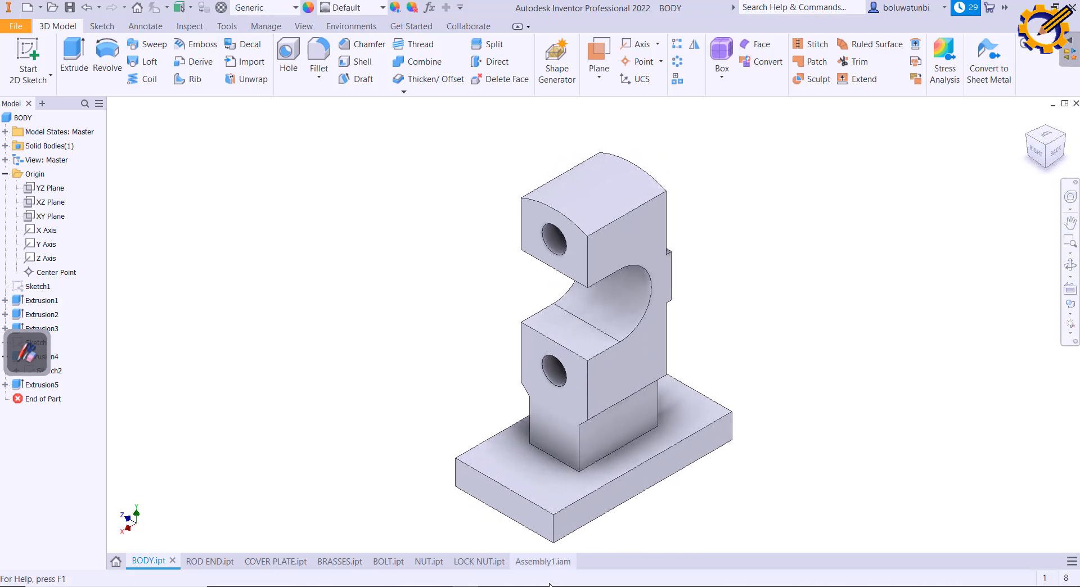
key(alt+Tab)
key(alt+Tab)
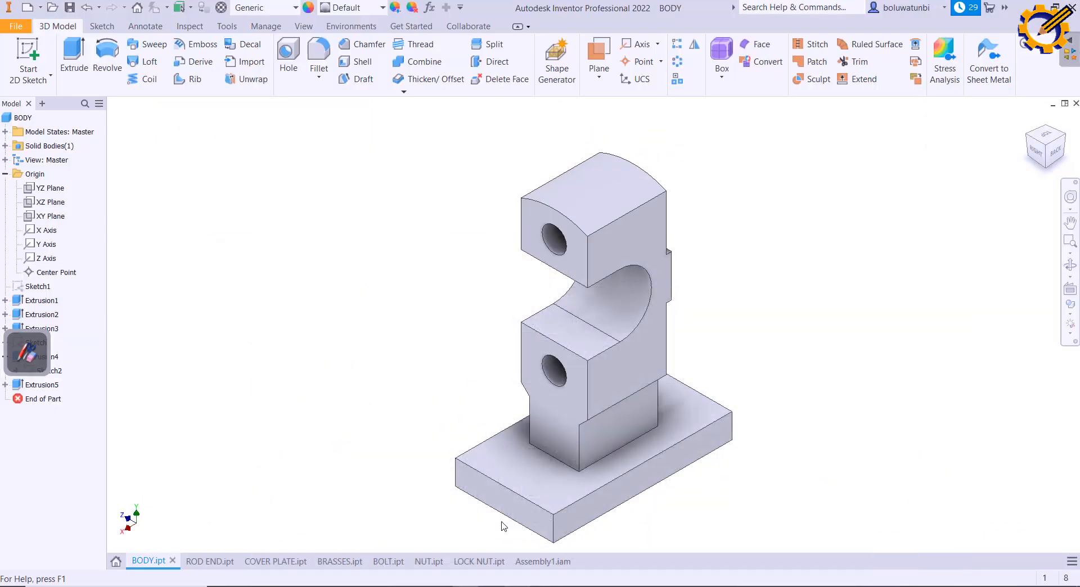
click(295, 7)
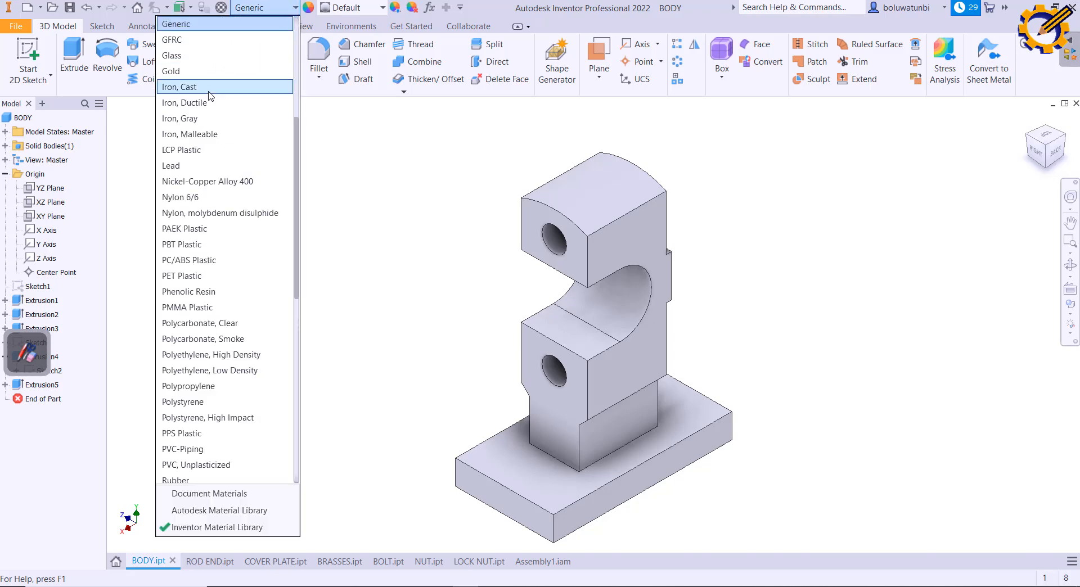
click(210, 89)
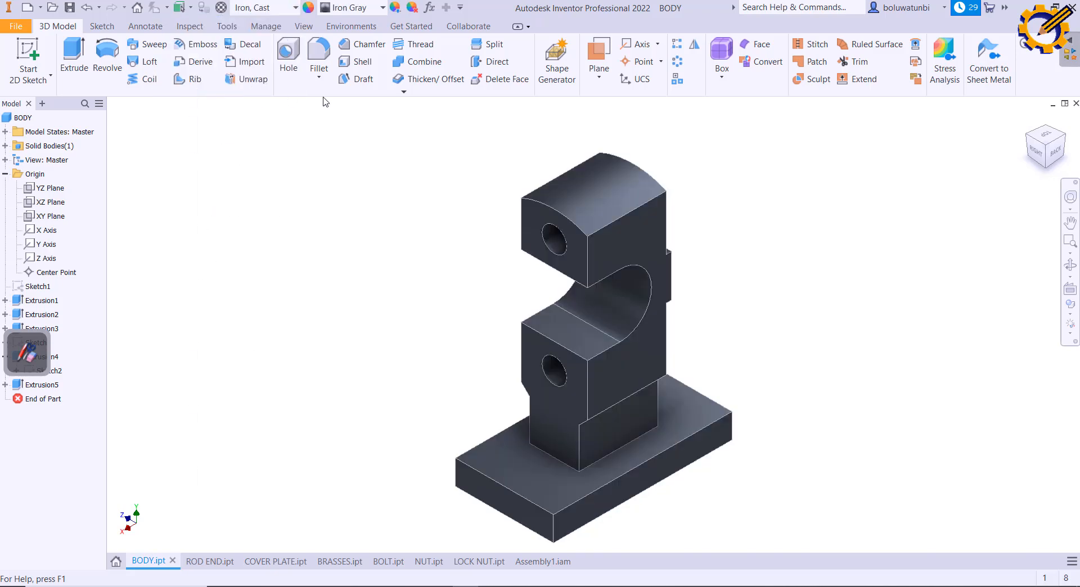
Change the body's appearance to Iron - Cast and inspect its surface texture
click(382, 7)
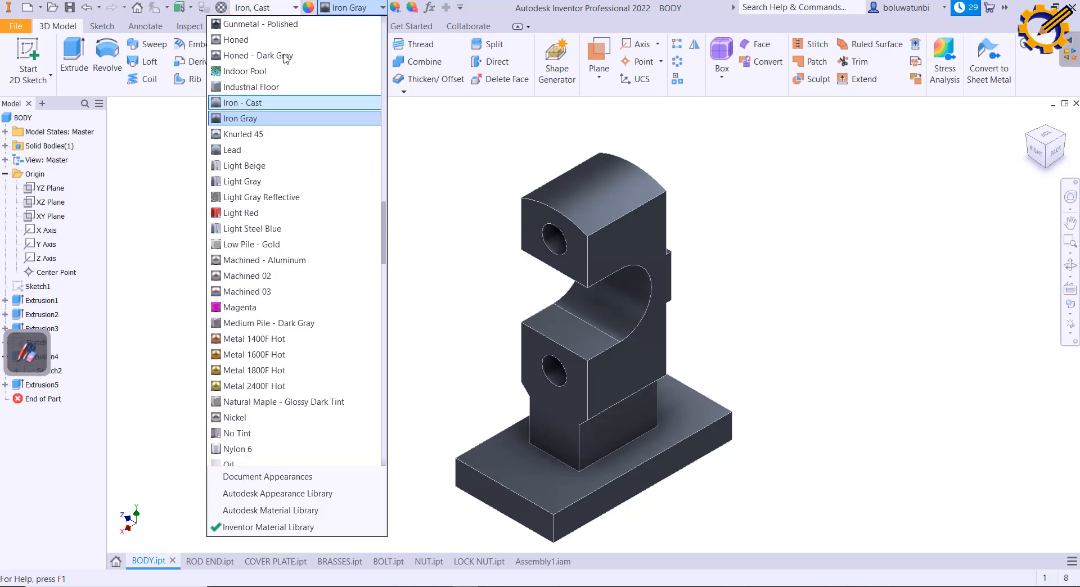
click(247, 103)
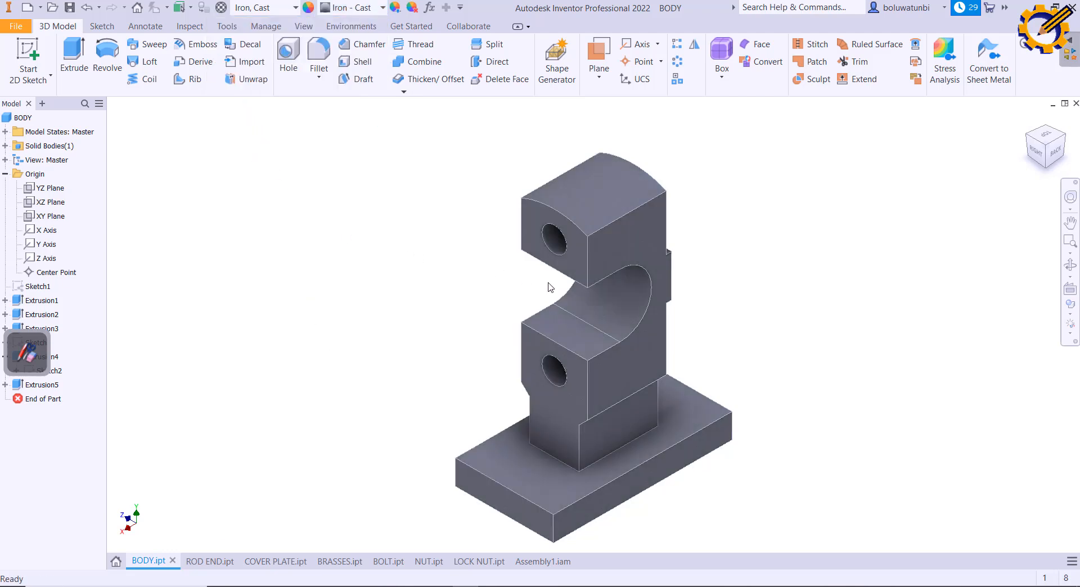
scroll(550, 288, down, 3)
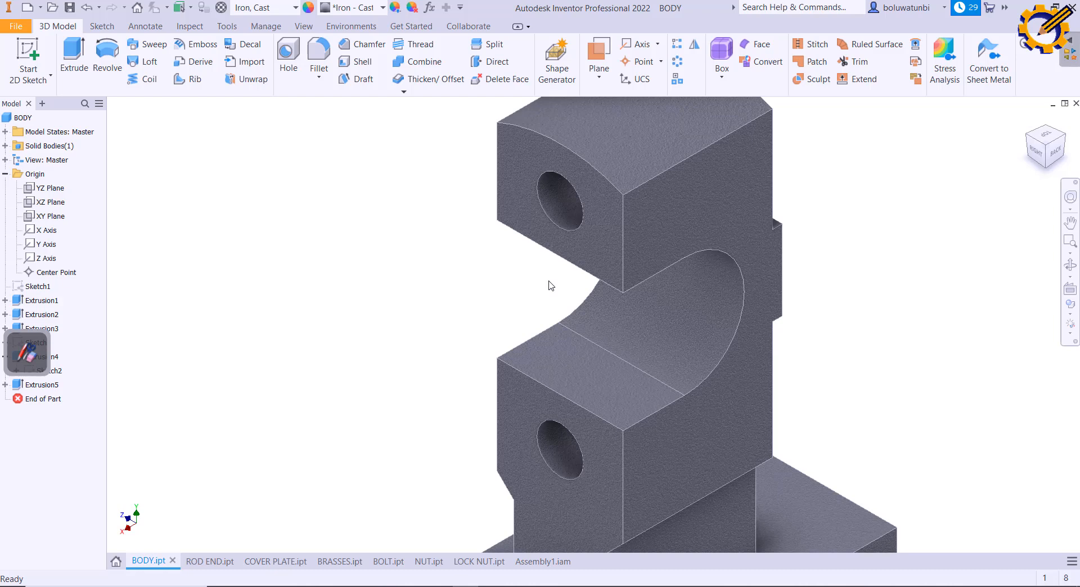
scroll(550, 286, up, 5)
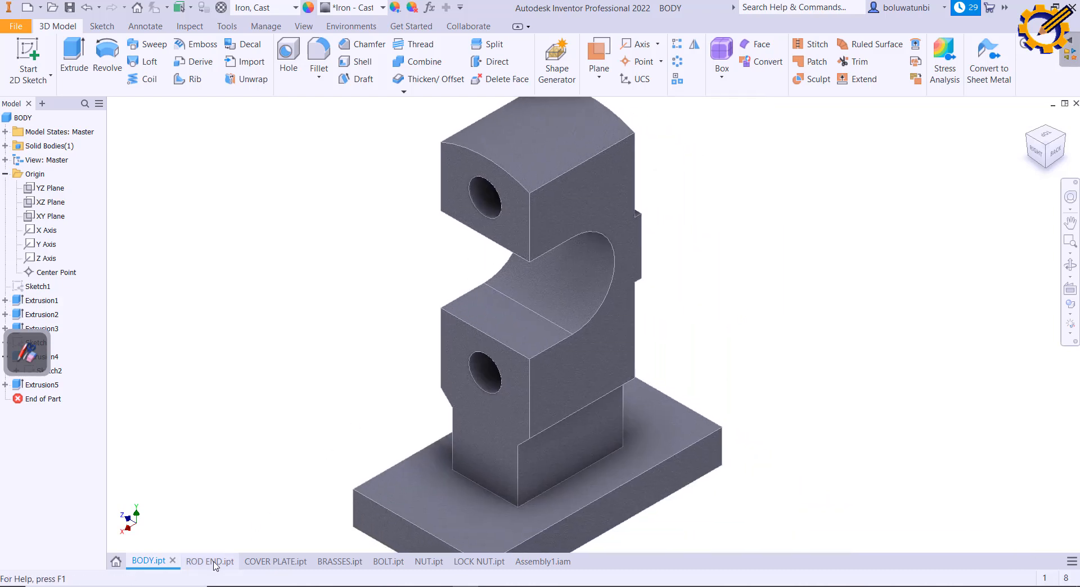
Check the reference parts list and assign the Steel, Mild material to the ROD END part
key(alt+Tab)
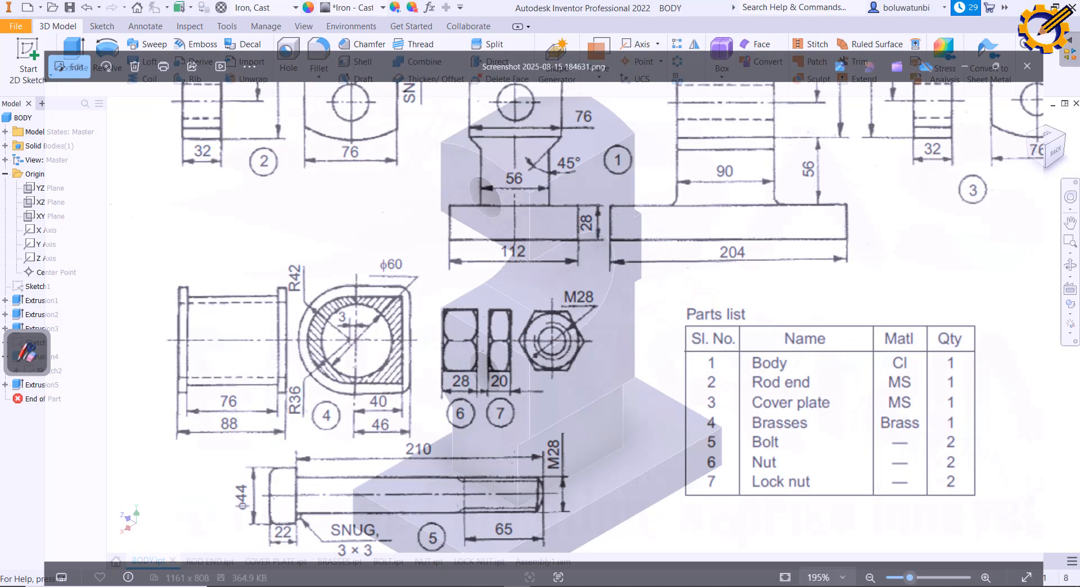
key(alt+Tab)
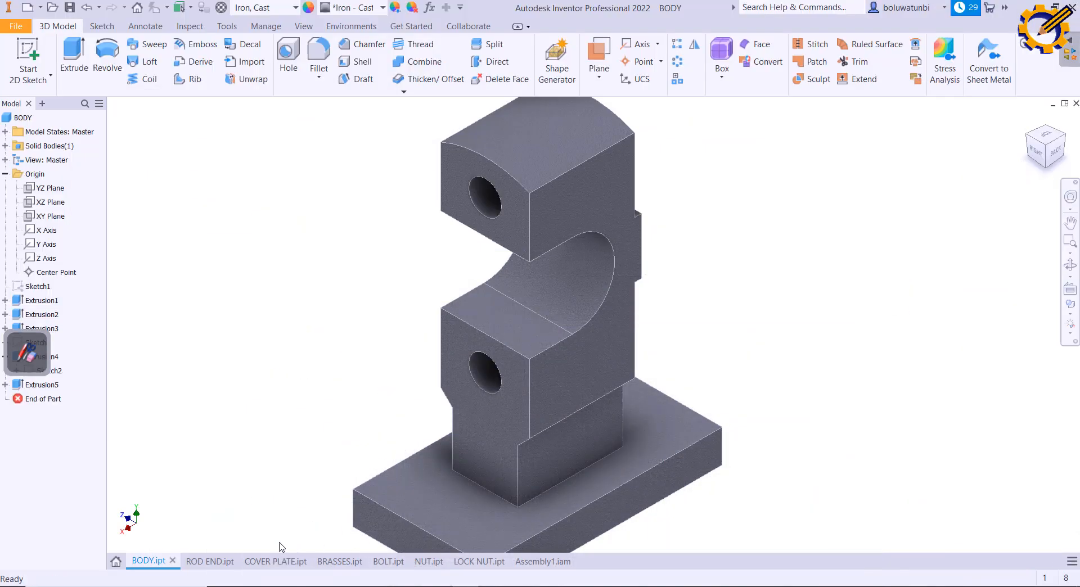
click(217, 563)
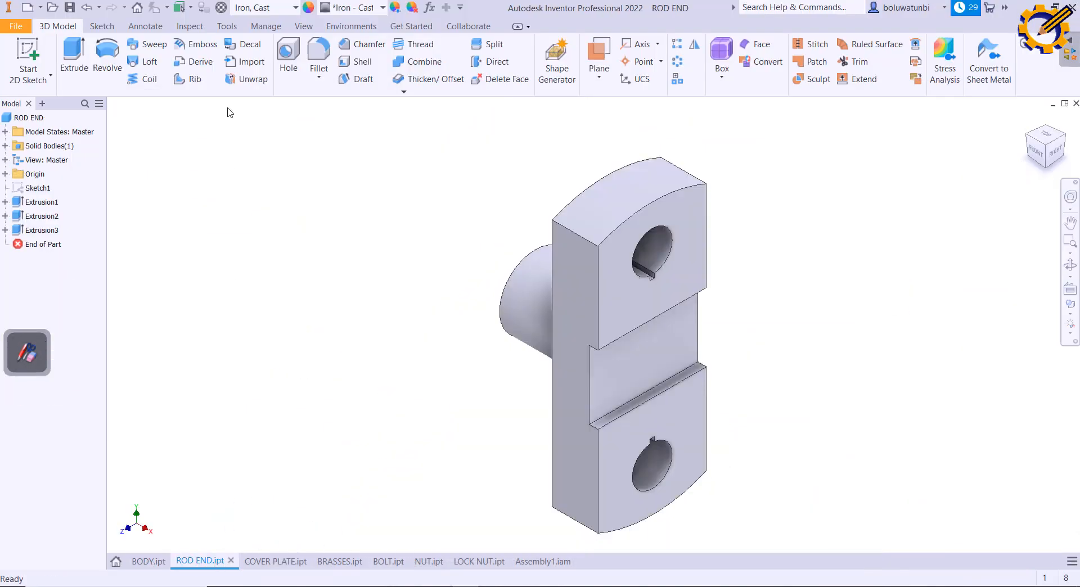
click(290, 12)
scroll(217, 135, down, 4)
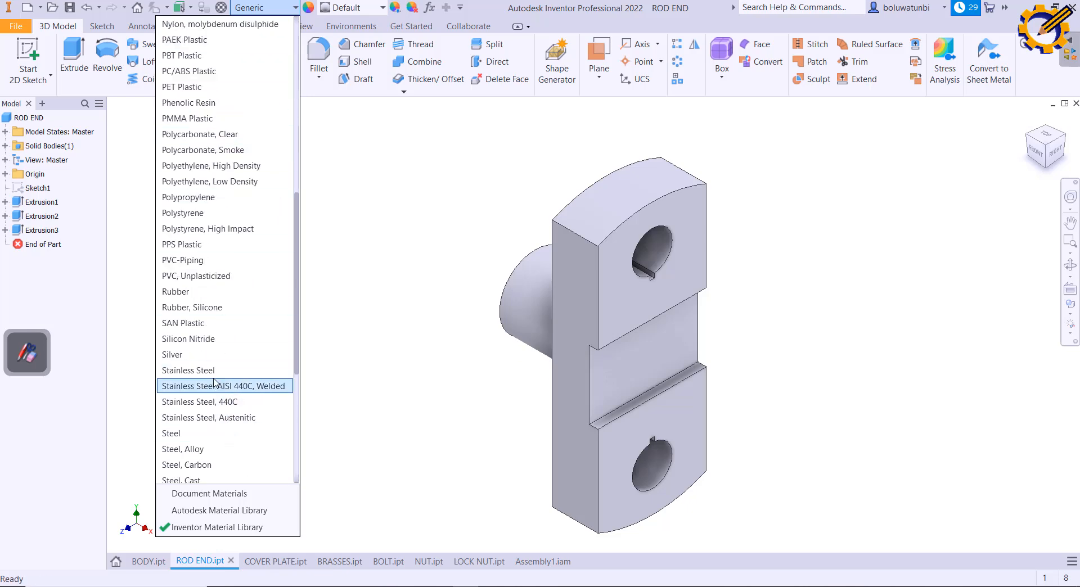
scroll(215, 381, down, 1)
scroll(191, 482, down, 1)
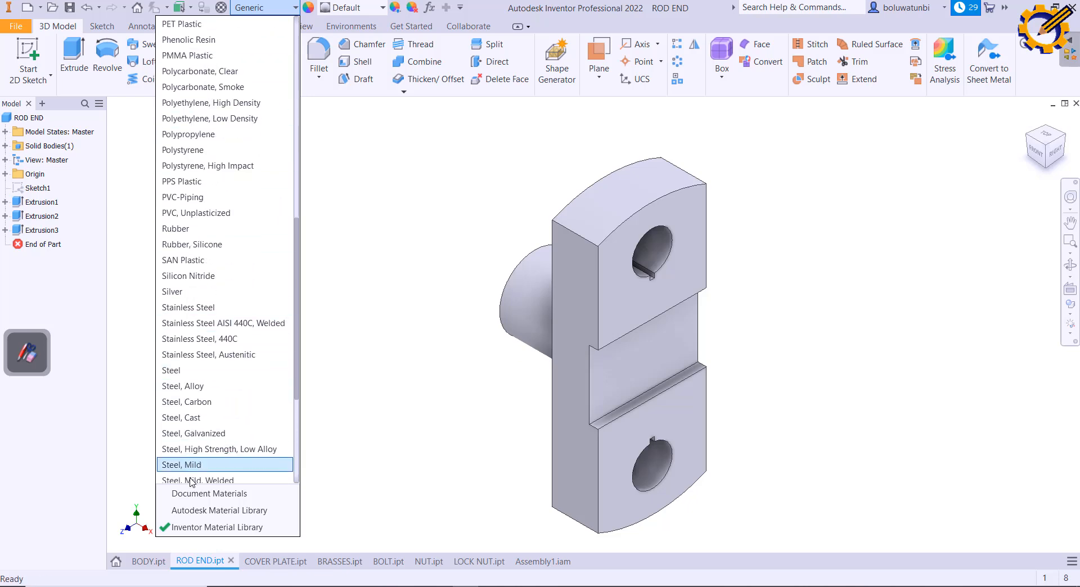
click(186, 464)
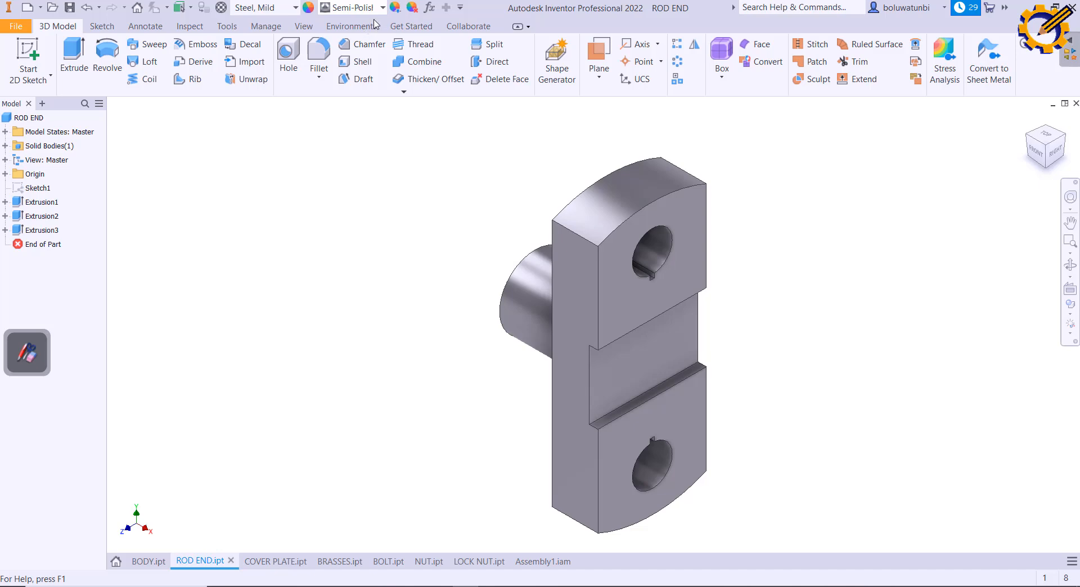
Change the rod end's appearance to Steel - Polished
click(382, 7)
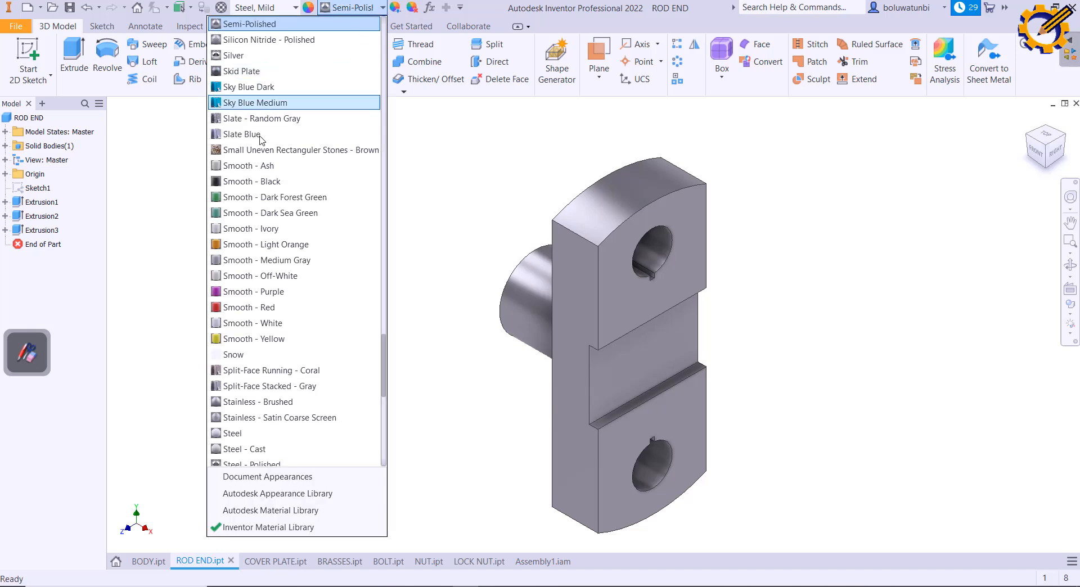
scroll(263, 278, down, 1)
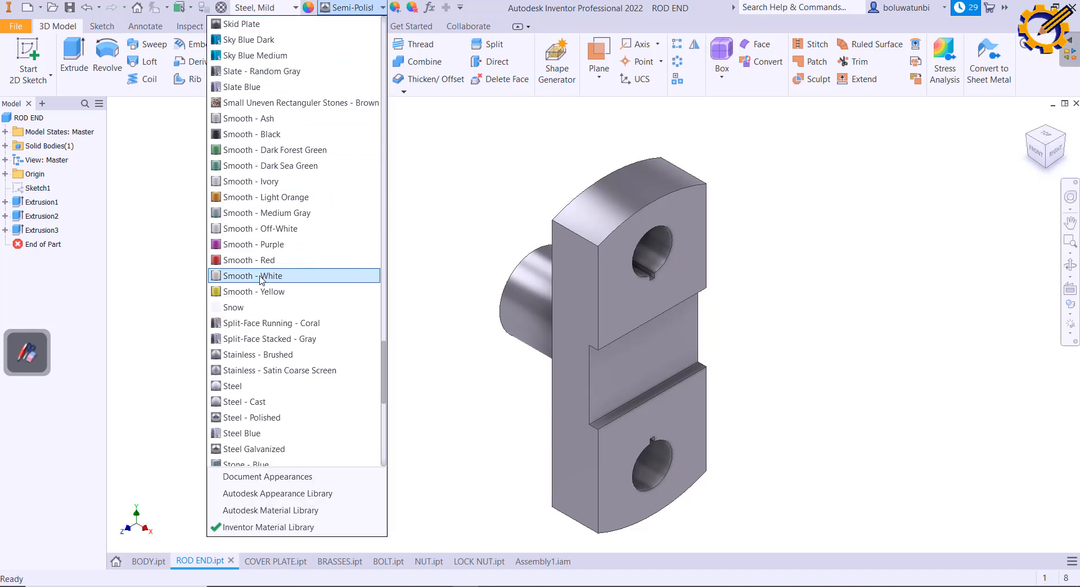
scroll(260, 280, down, 1)
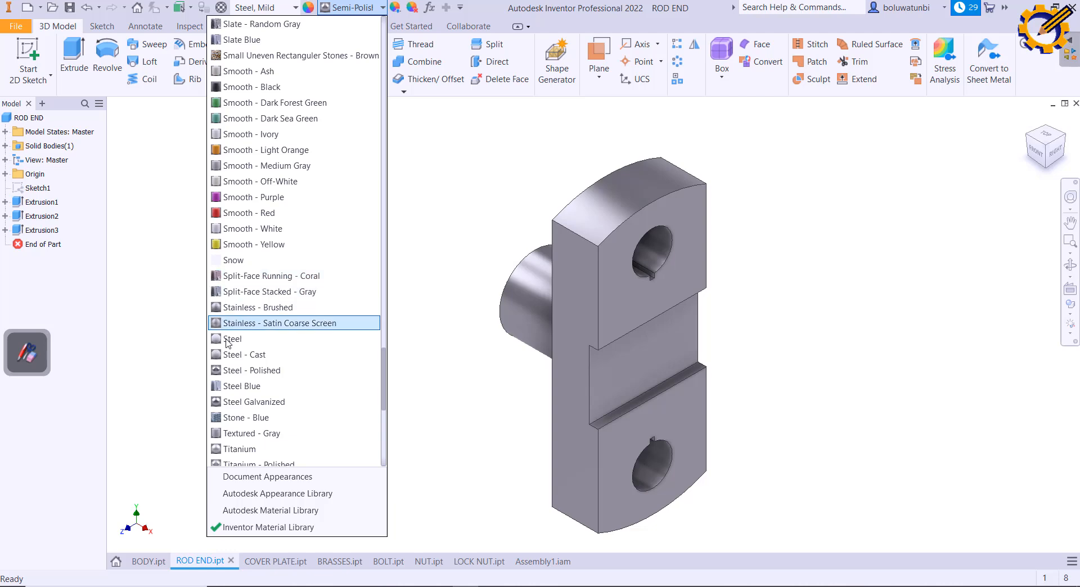
click(266, 371)
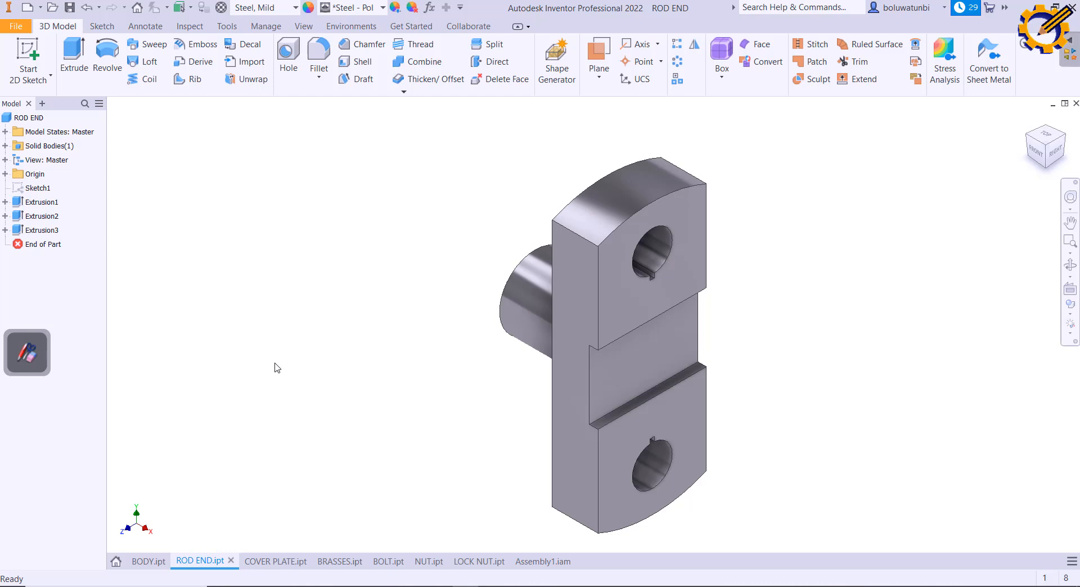
Assign the Steel, Mild material to the COVER PLATE part
click(278, 561)
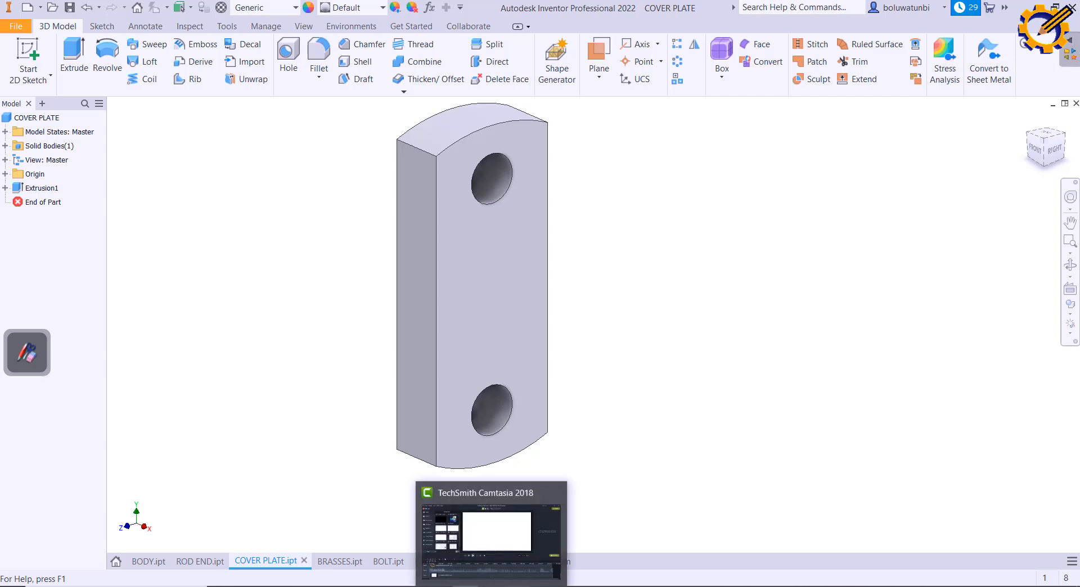
click(517, 586)
click(517, 586)
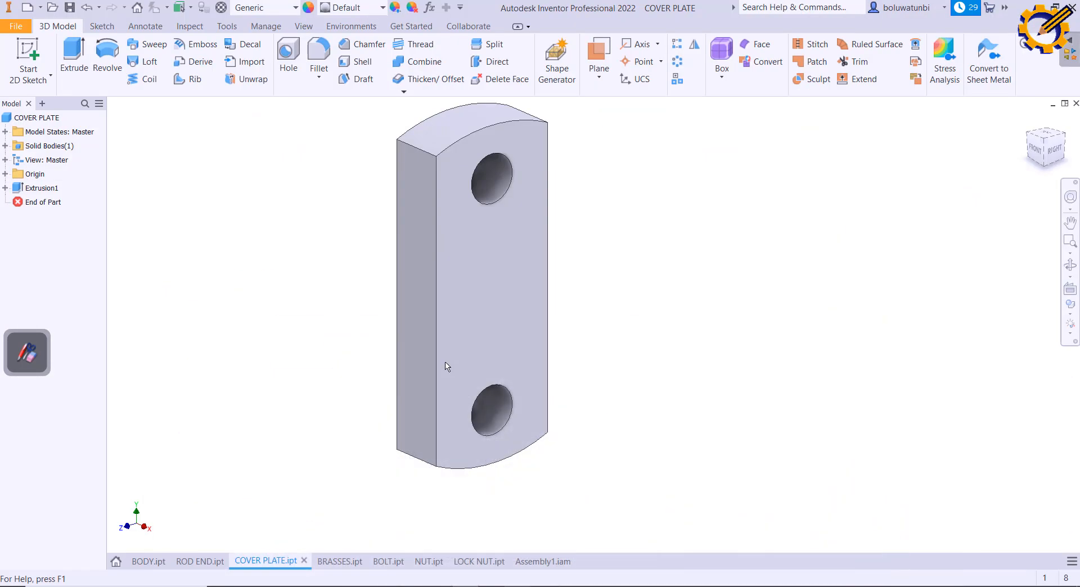
click(296, 12)
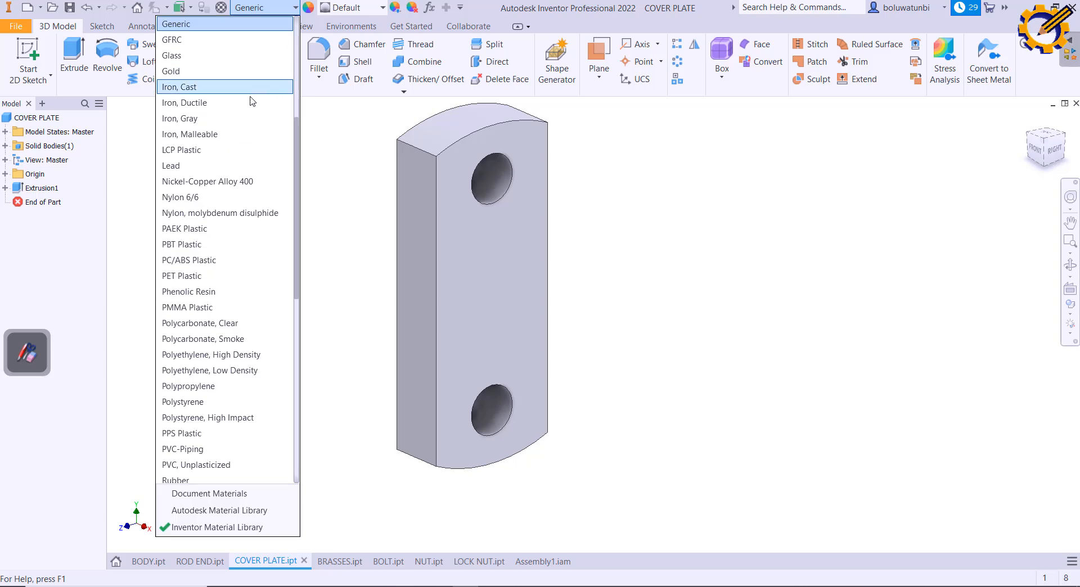
scroll(200, 208, down, 6)
scroll(194, 315, down, 2)
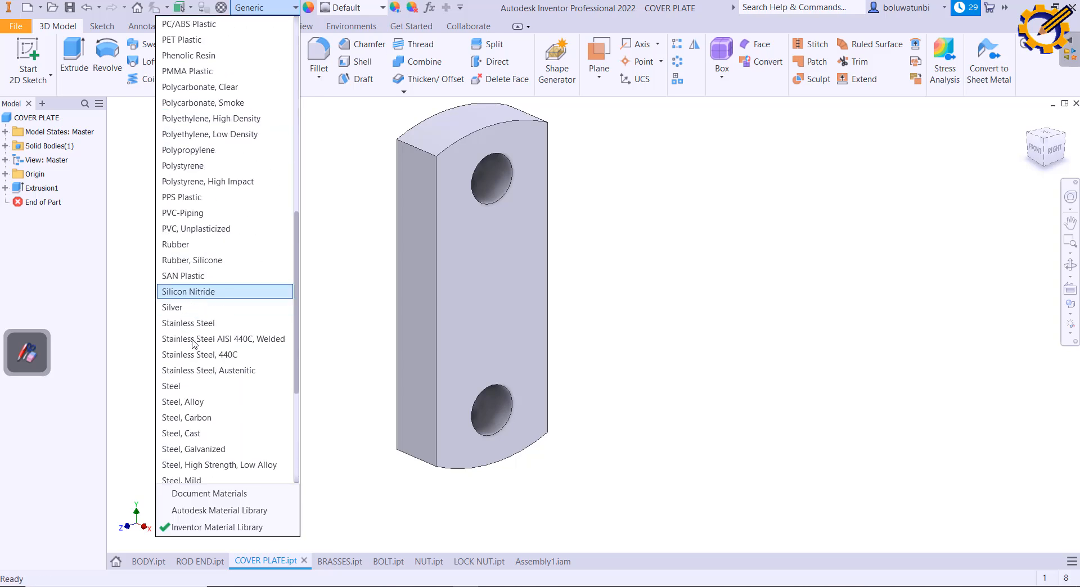
scroll(196, 462, down, 2)
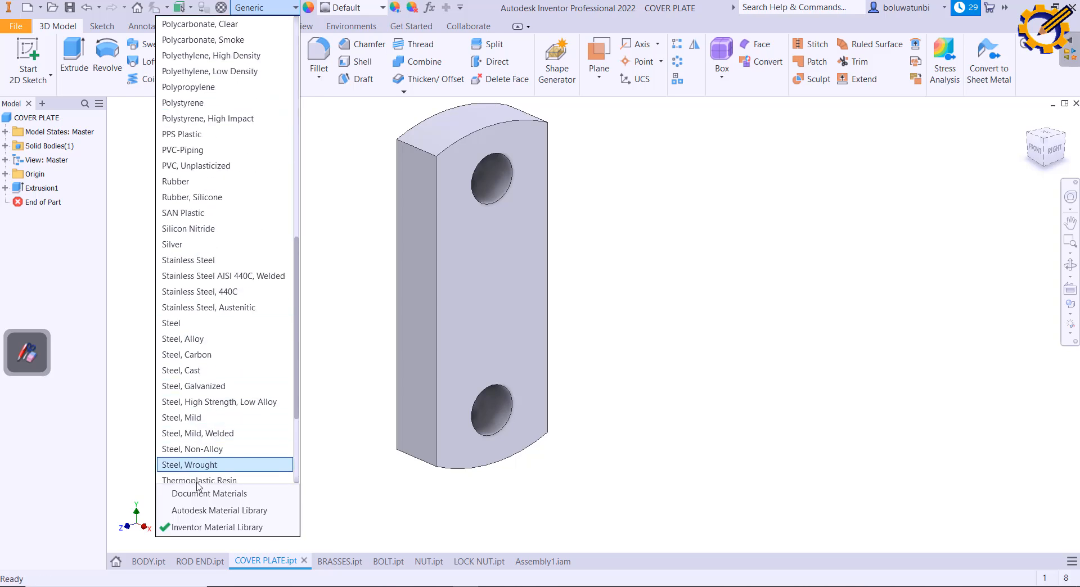
click(198, 419)
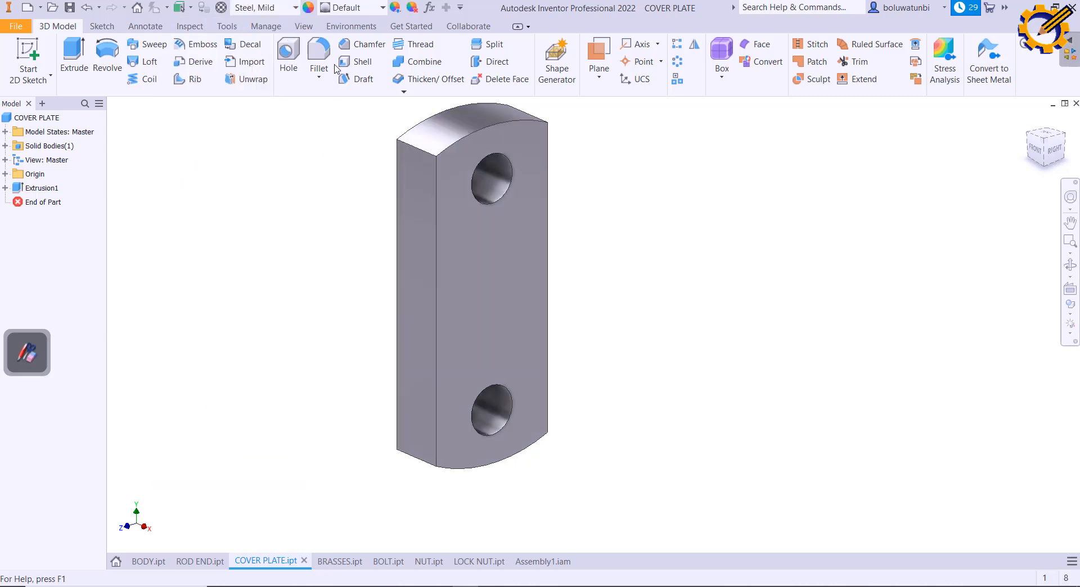
Change the cover plate's appearance to Steel - Polished
click(383, 8)
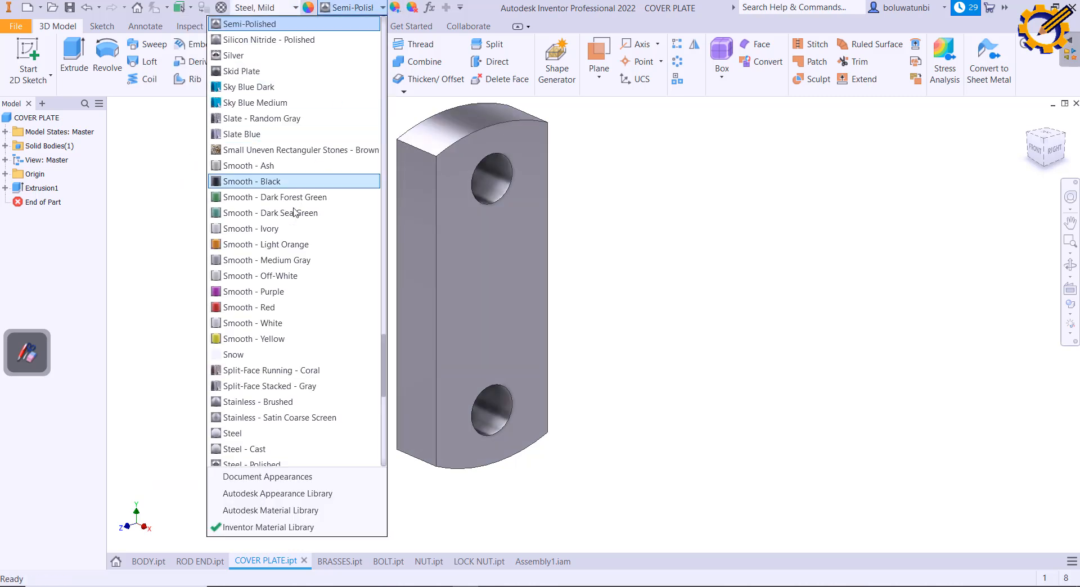
scroll(291, 216, down, 4)
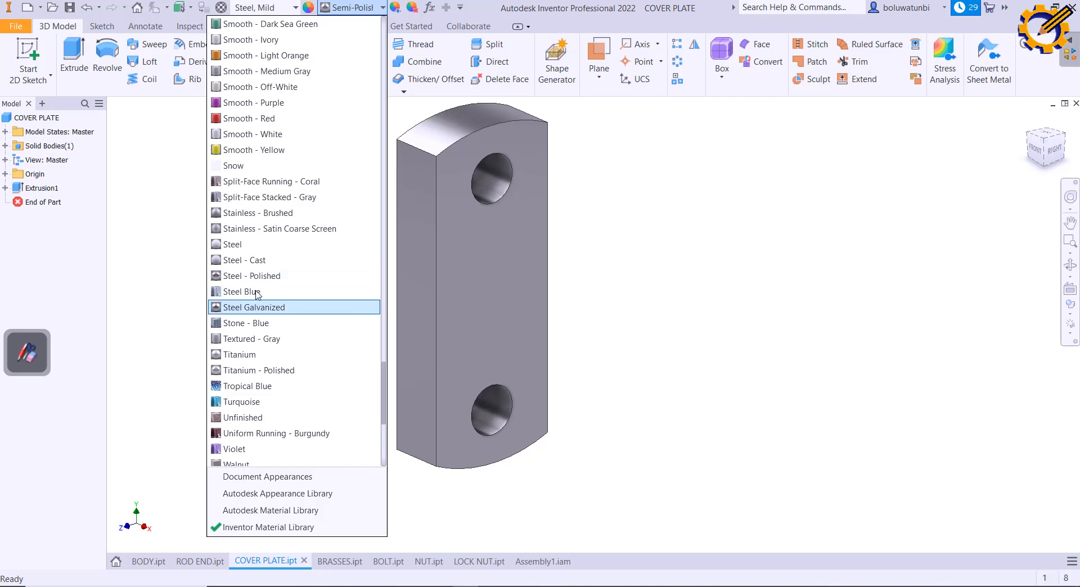
click(262, 276)
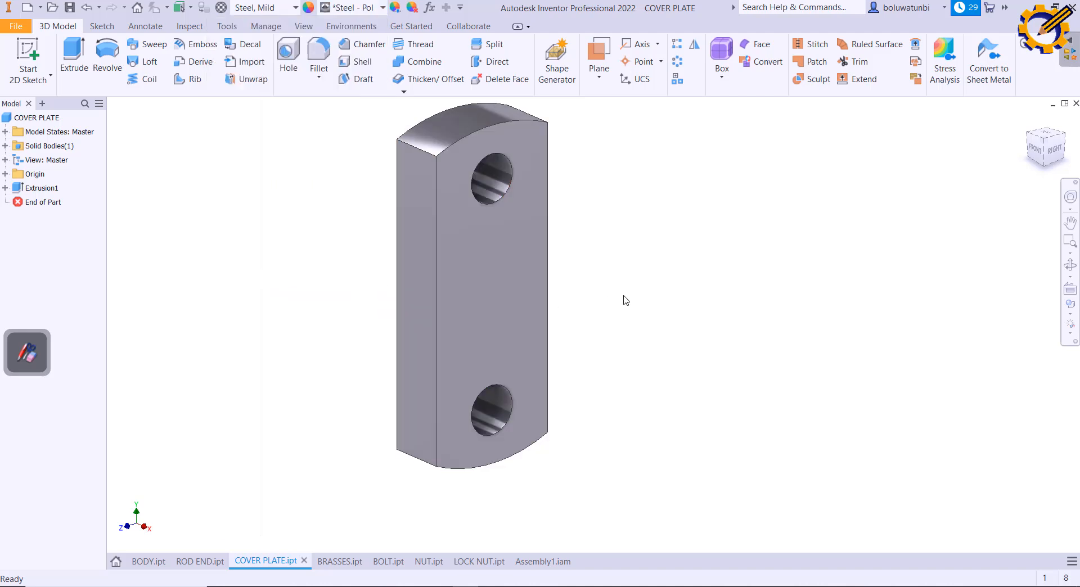
Assign the Brass, Soft Yellow material to the BRASSES part and keep its Brass - Satin appearance
click(343, 560)
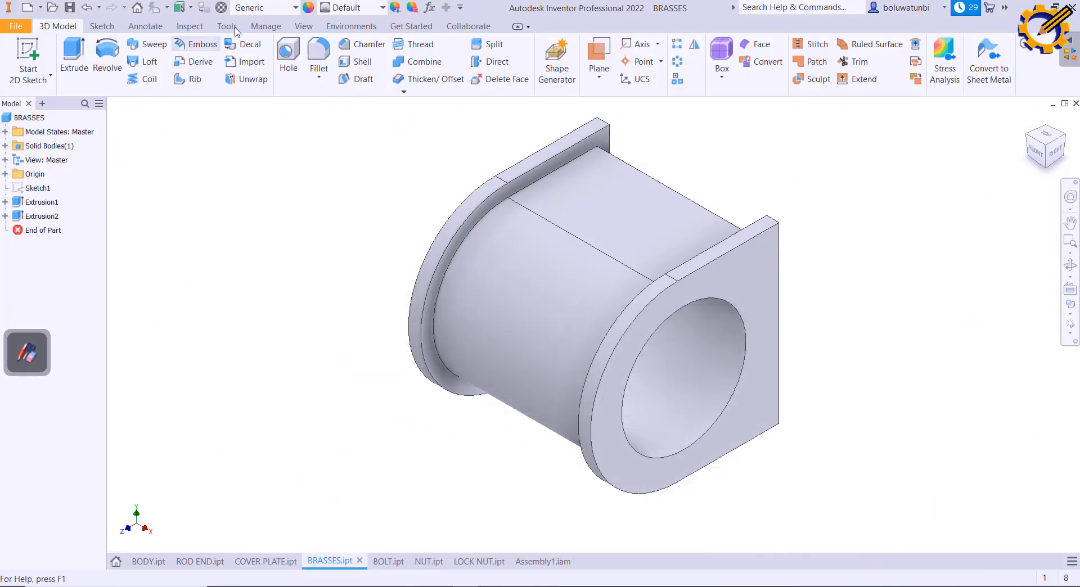
click(293, 8)
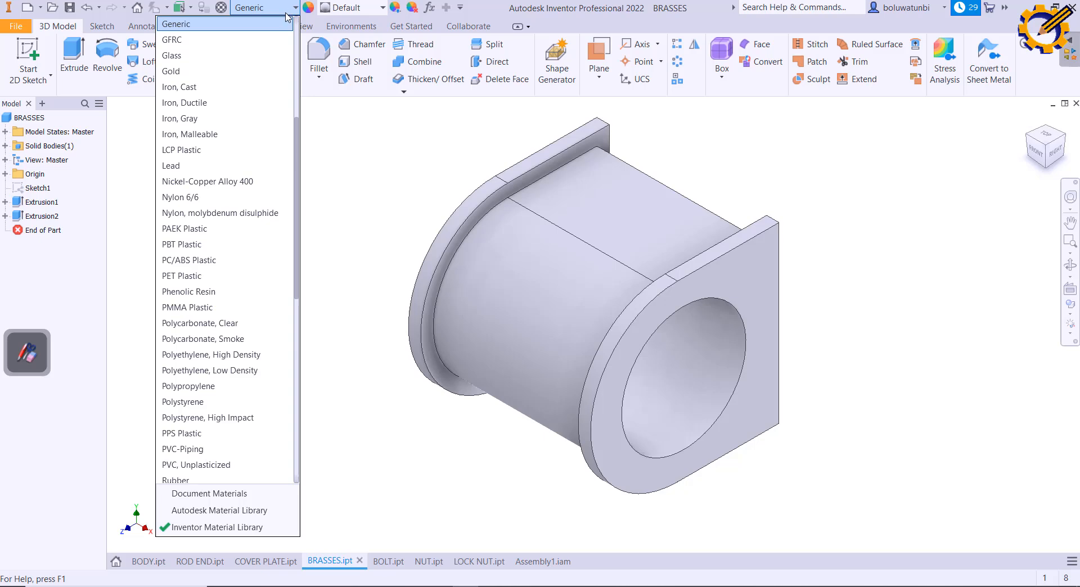
scroll(228, 70, up, 3)
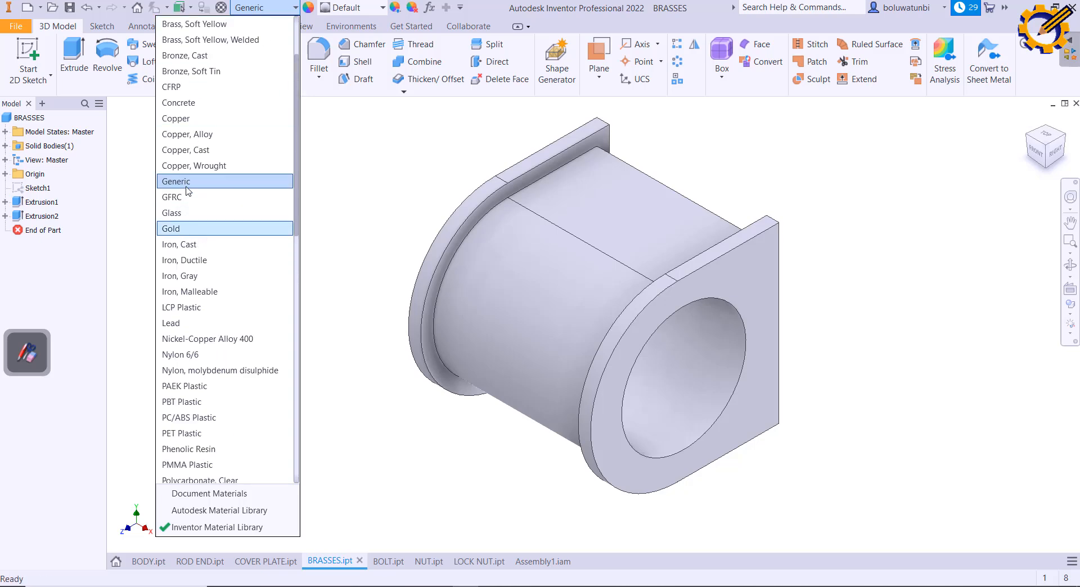
scroll(191, 79, up, 1)
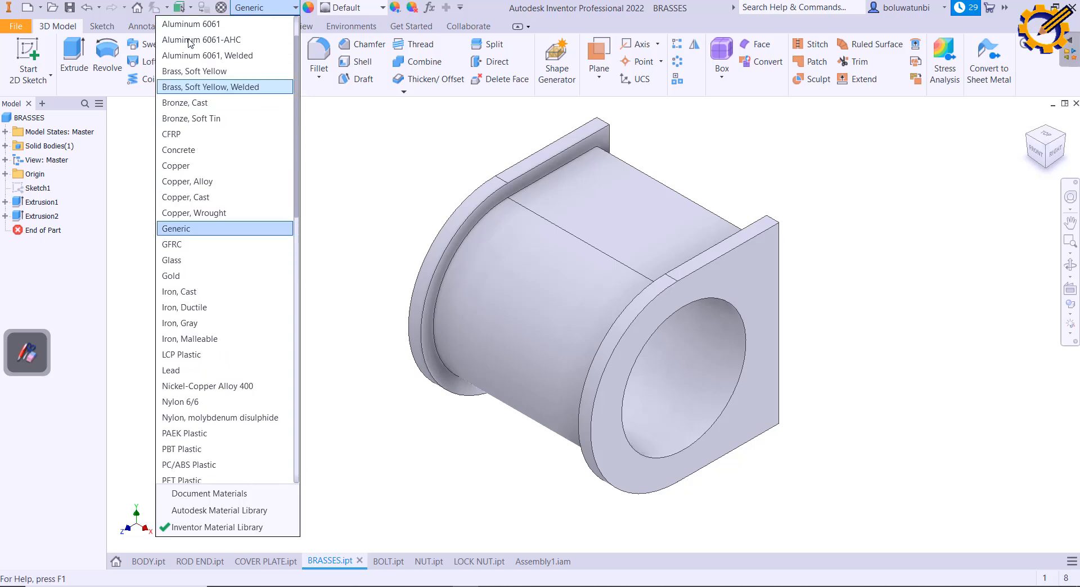
click(207, 72)
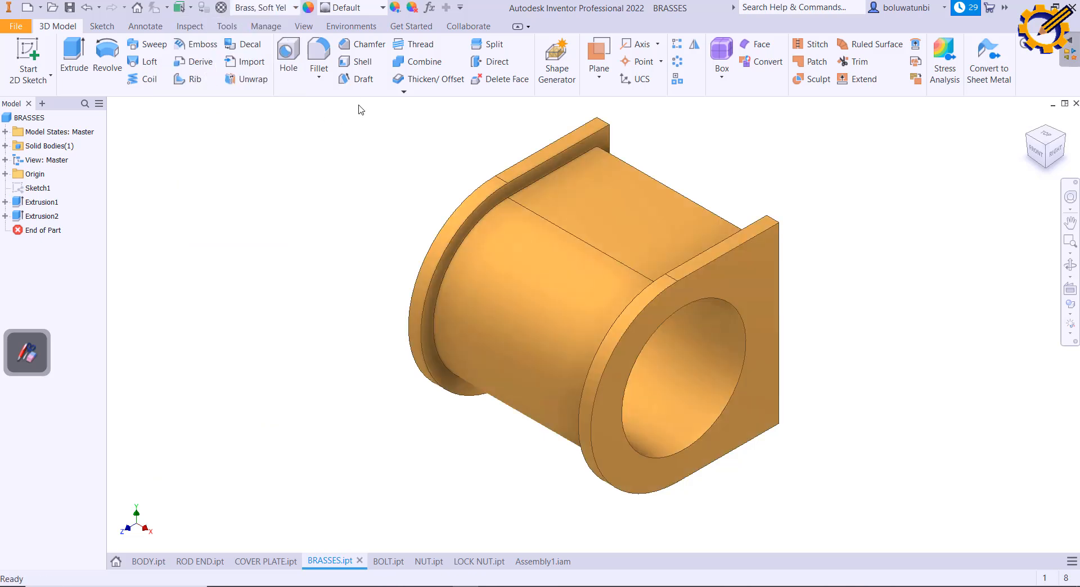
click(381, 8)
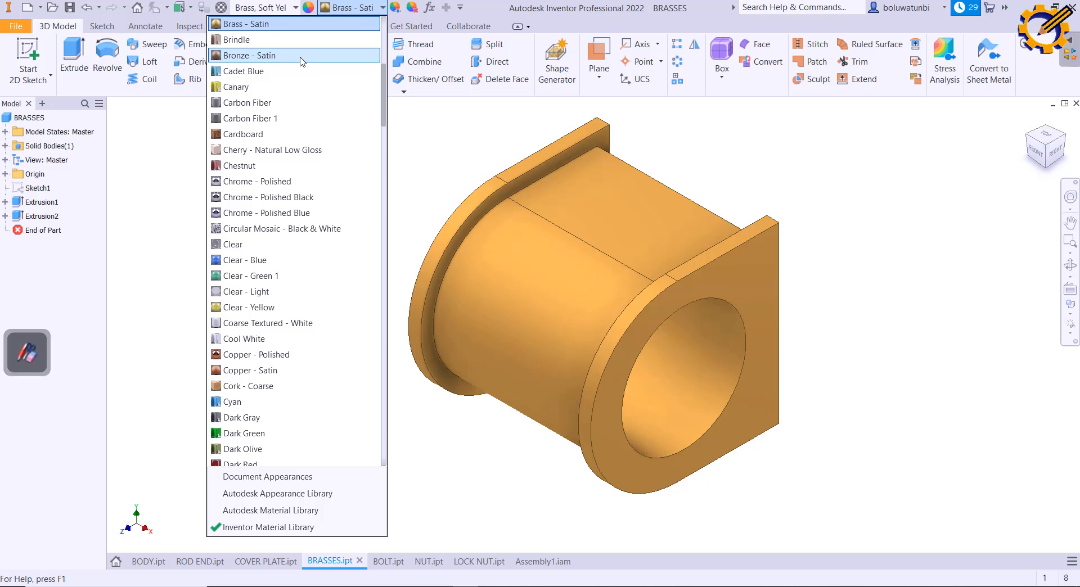
scroll(302, 61, up, 1)
click(461, 123)
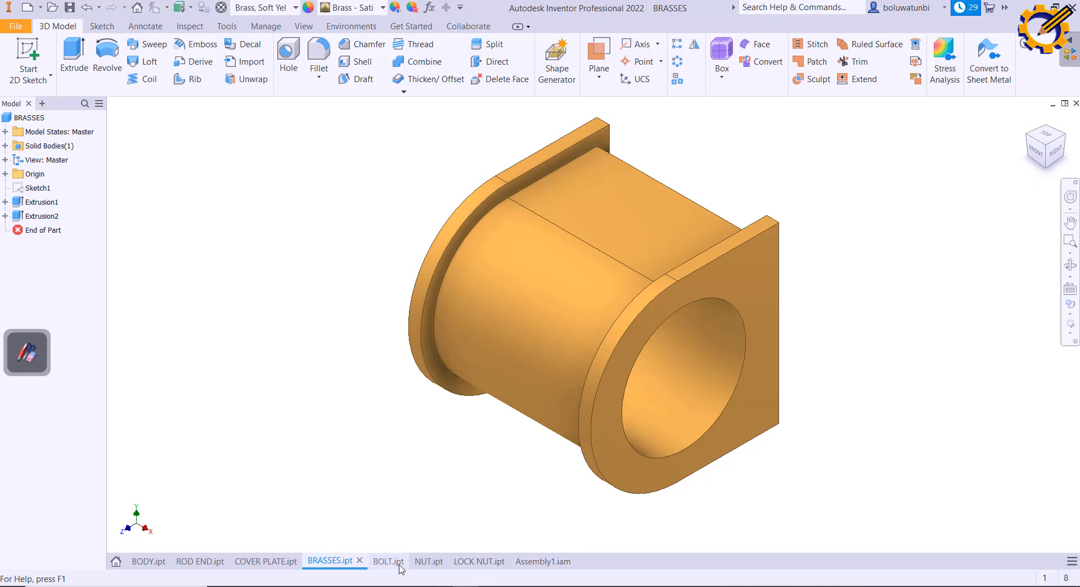
Assign the Silver material to the NUT part
click(423, 566)
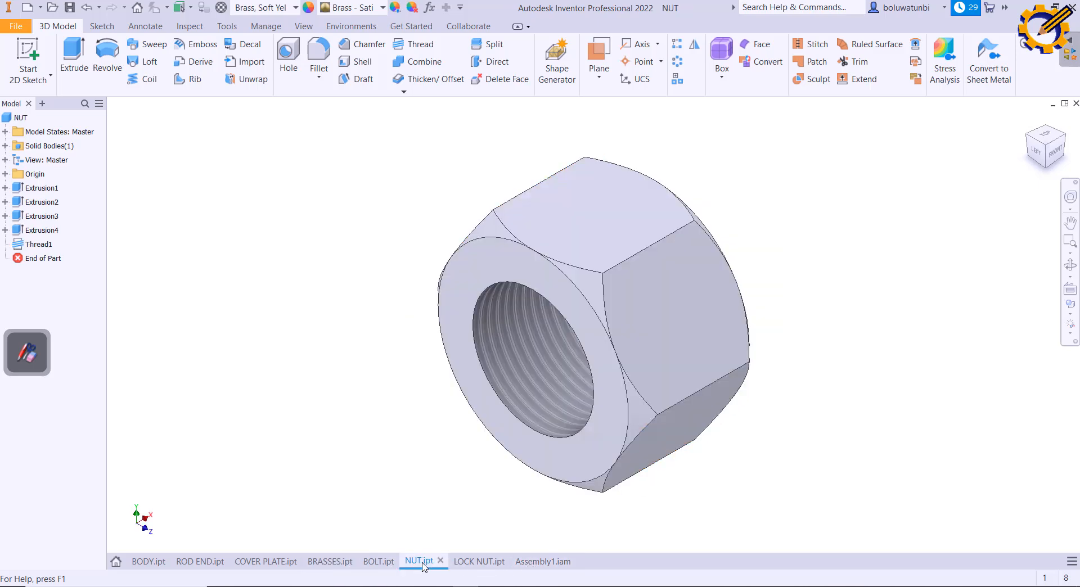
click(527, 562)
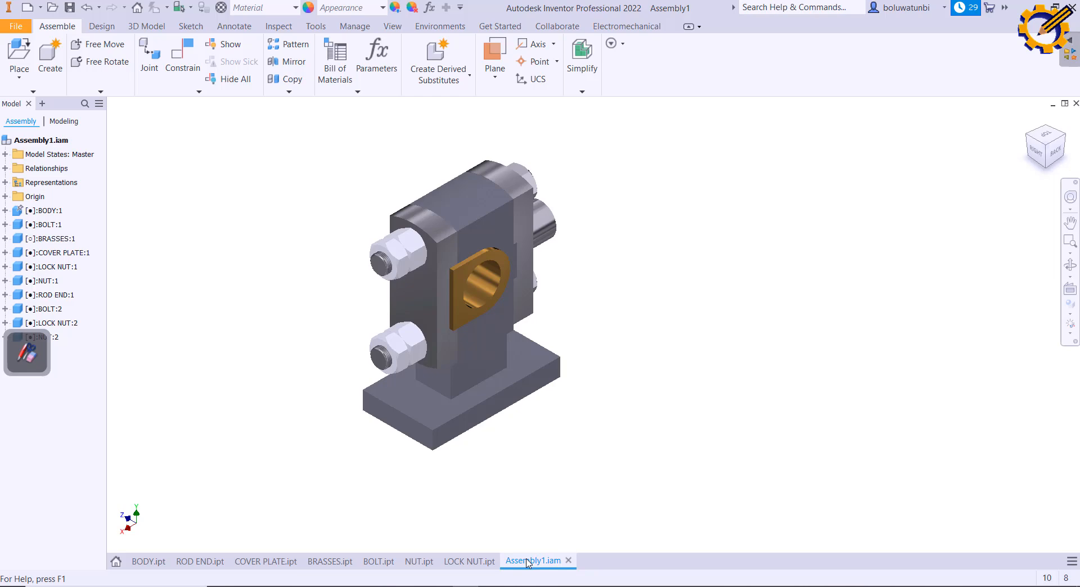
click(418, 562)
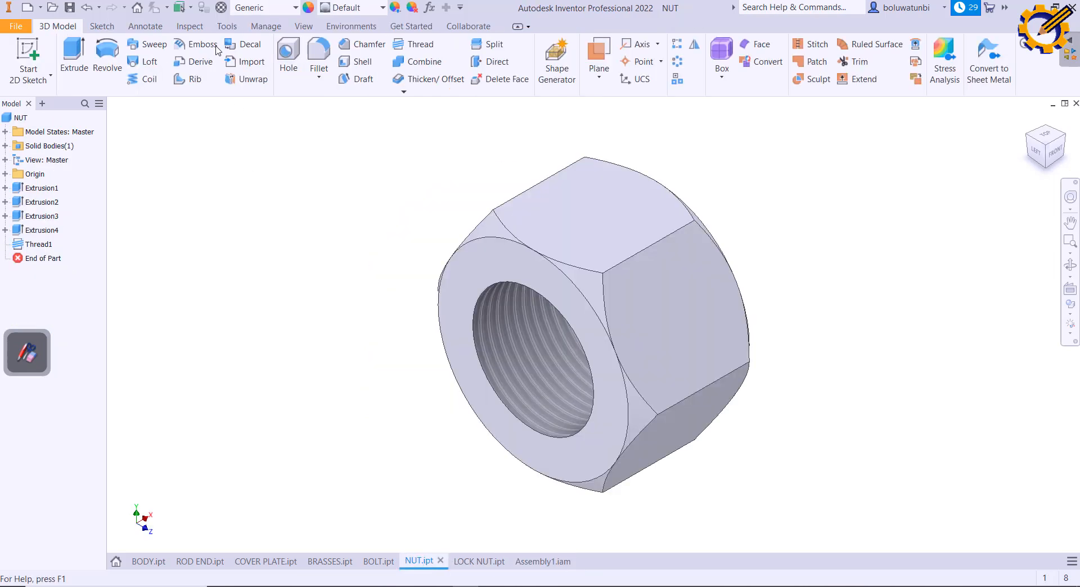
click(294, 8)
scroll(224, 180, down, 10)
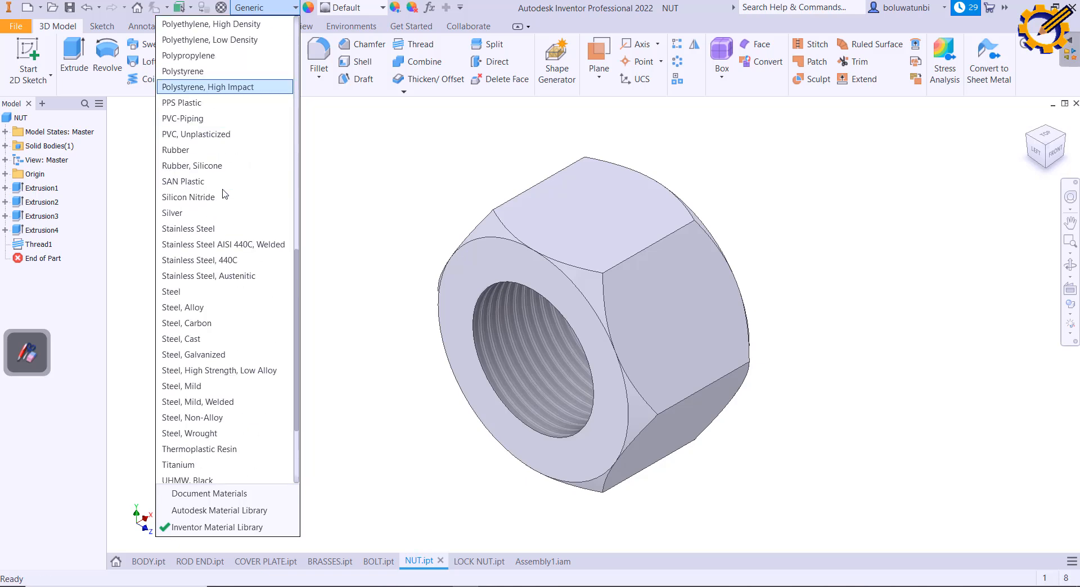
scroll(224, 194, down, 2)
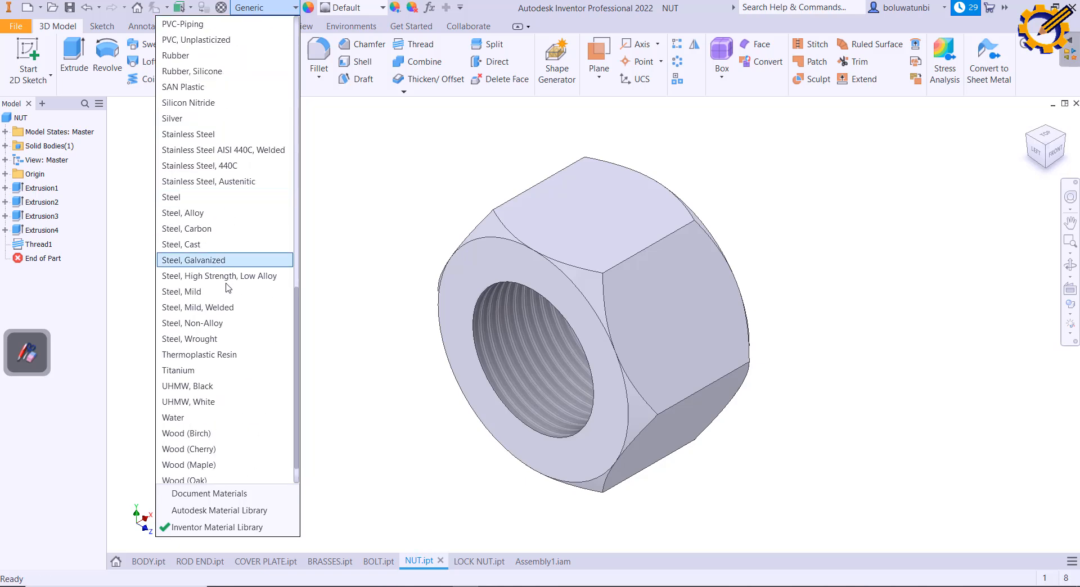
click(179, 118)
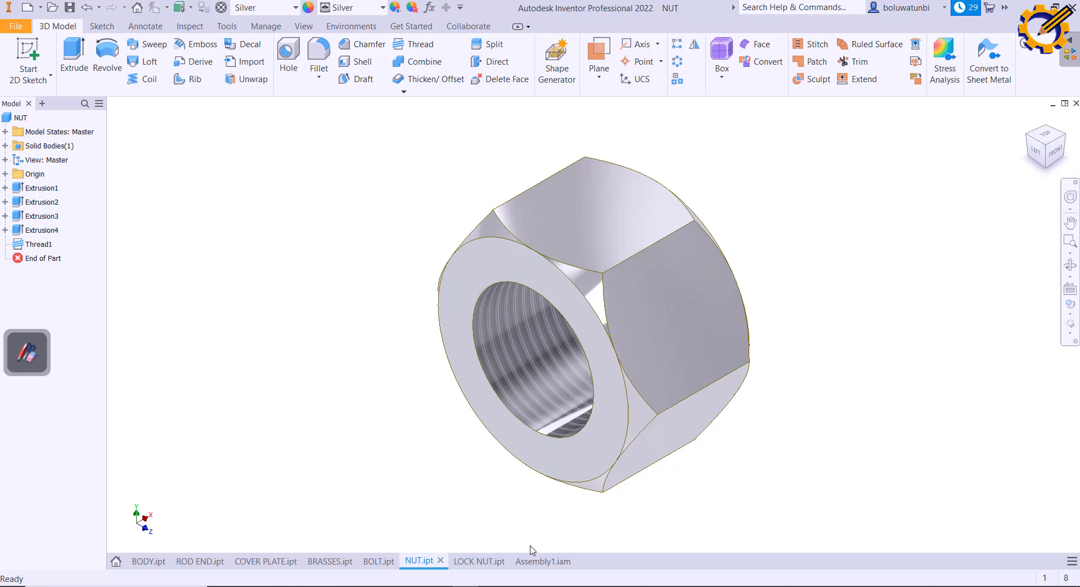
Assign the Silver material to the LOCK NUT part
click(485, 561)
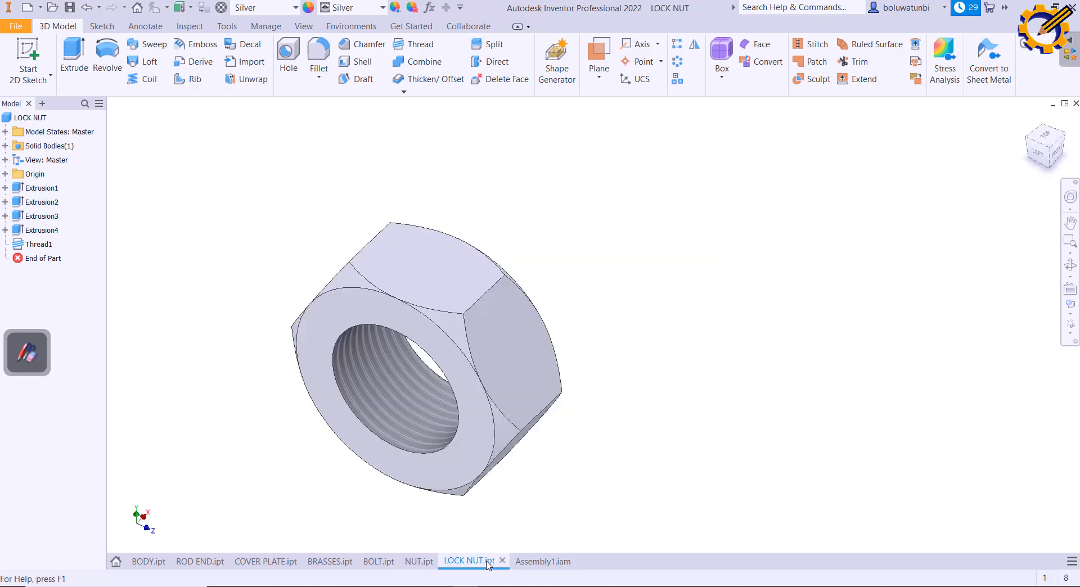
click(295, 10)
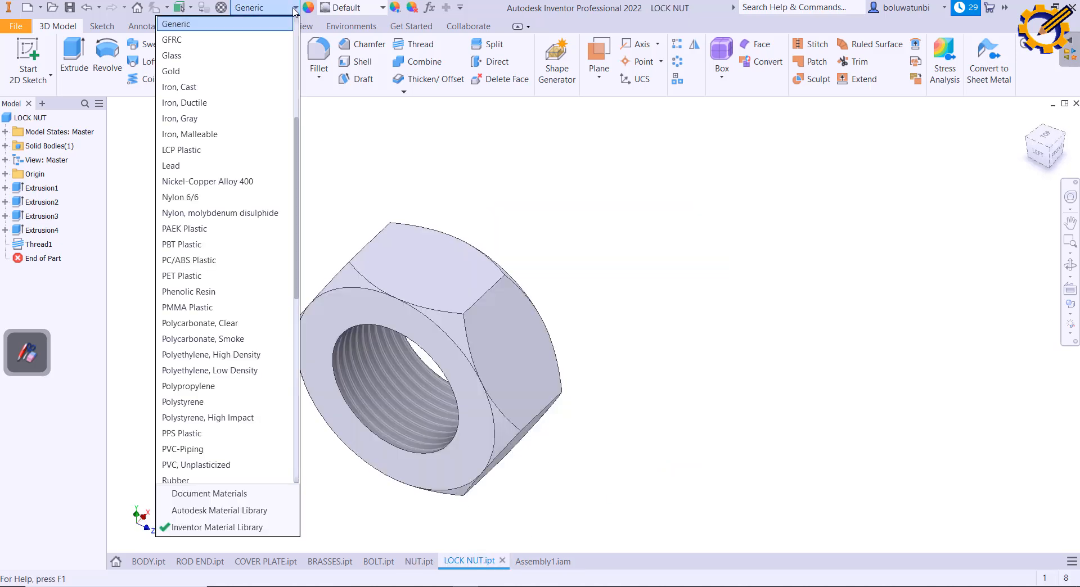
scroll(186, 225, down, 5)
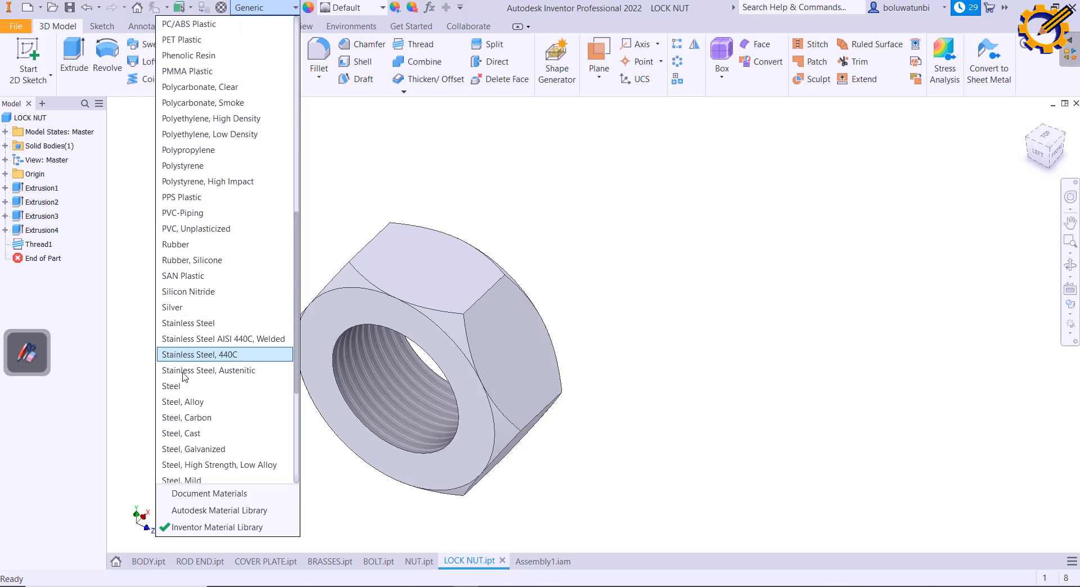
click(179, 307)
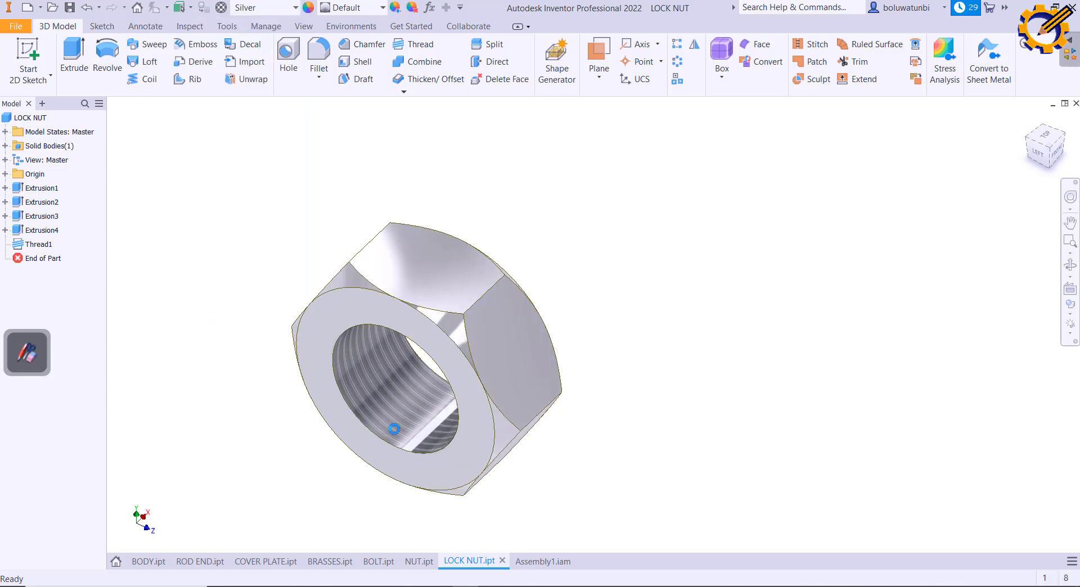
Examine the updated materials of the nuts, brasses and plates on Assembly1 up close and from several sides, ending in an isometric view
click(536, 561)
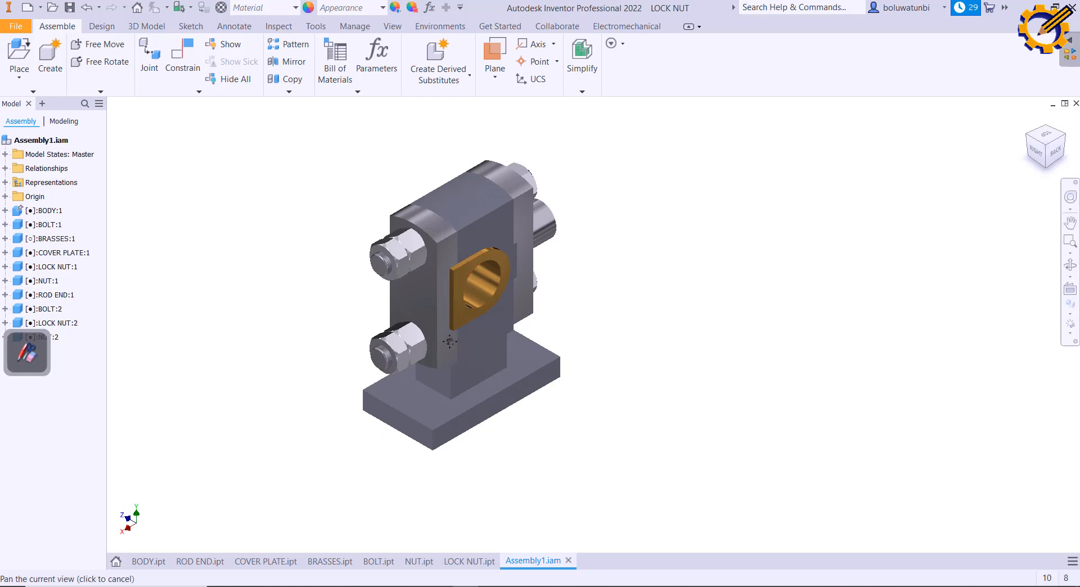
scroll(449, 341, up, 7)
scroll(563, 331, down, 3)
scroll(563, 331, up, 3)
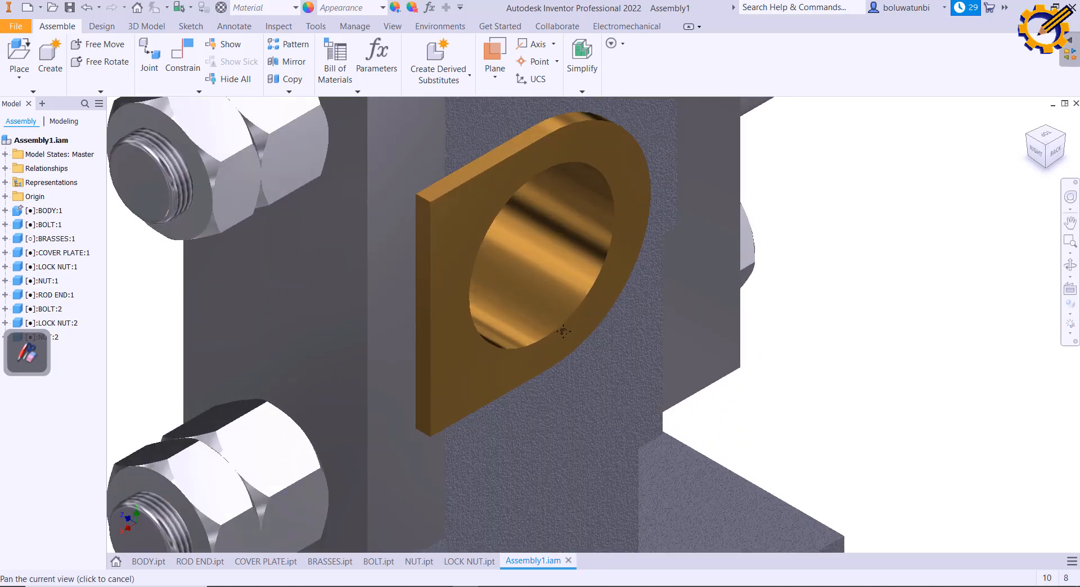
scroll(563, 332, down, 6)
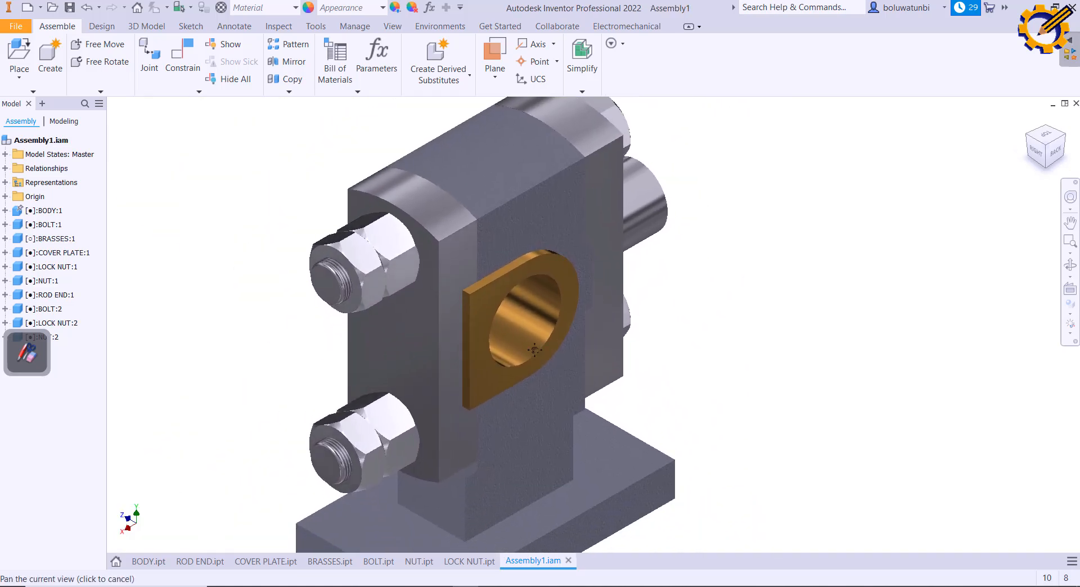
middle_drag(534, 349, 506, 273)
scroll(591, 421, down, 2)
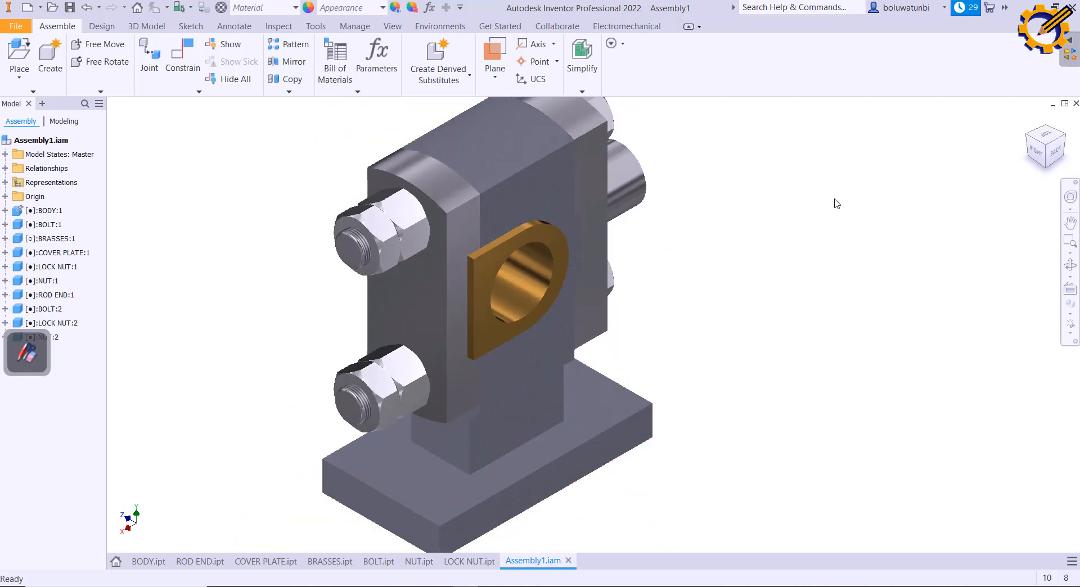
shift+middle_drag(752, 321, 866, 250)
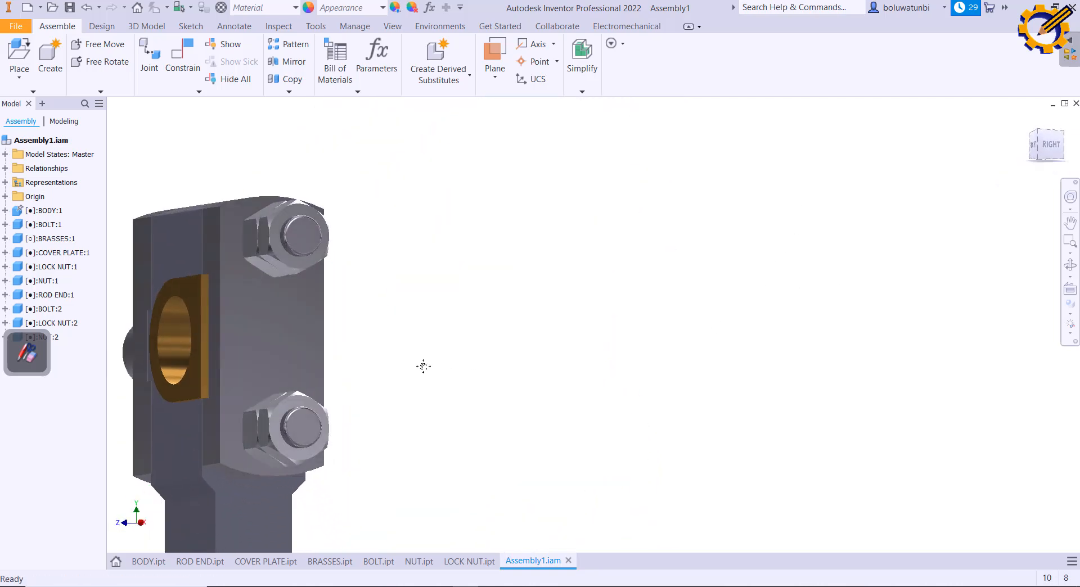
middle_drag(421, 367, 418, 345)
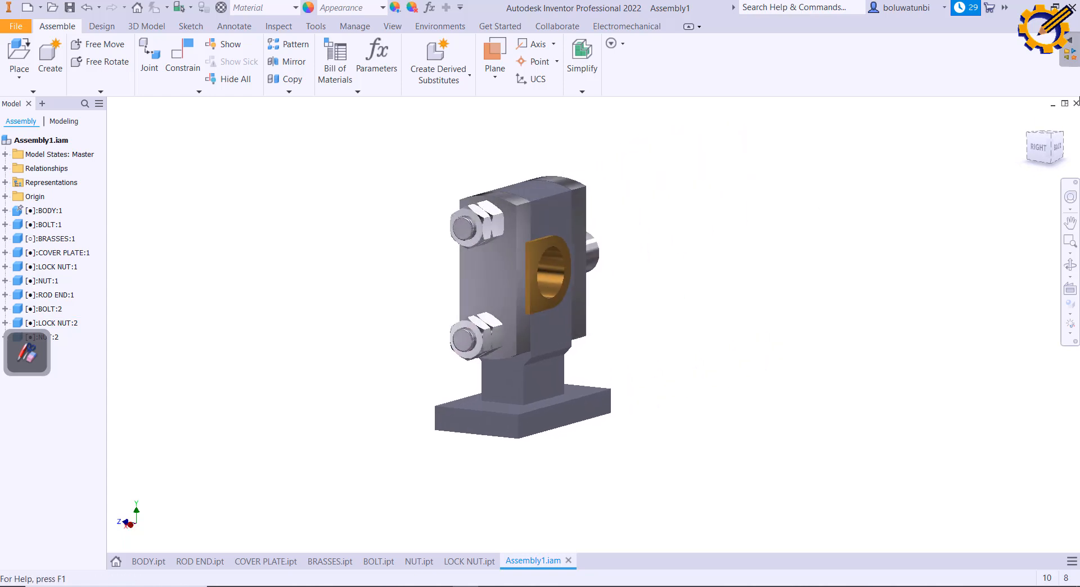
click(1044, 139)
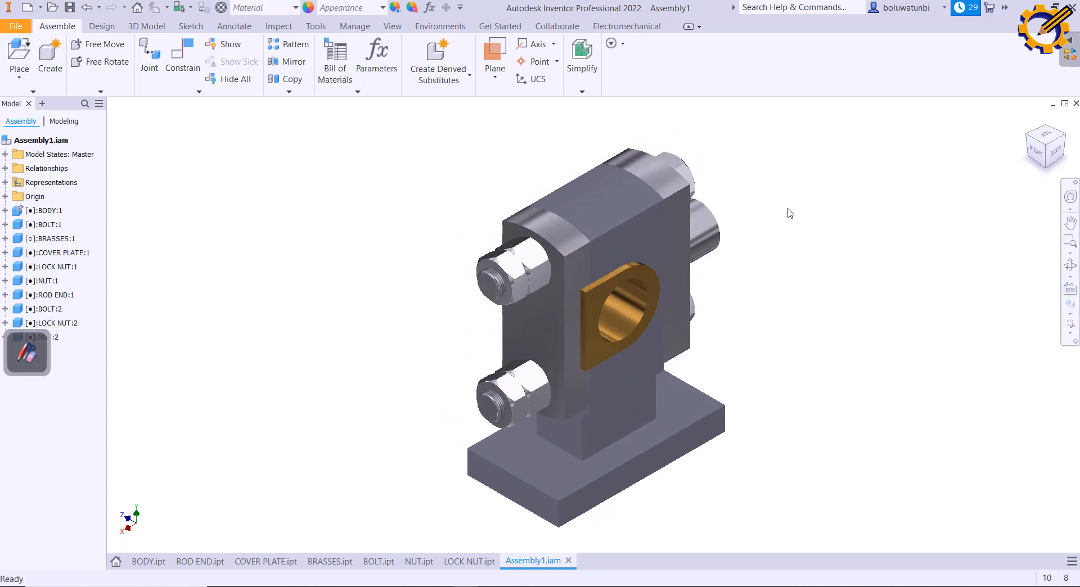
Create a new metric presentation file and insert the Assembly1 model into it
key(ctrl+n)
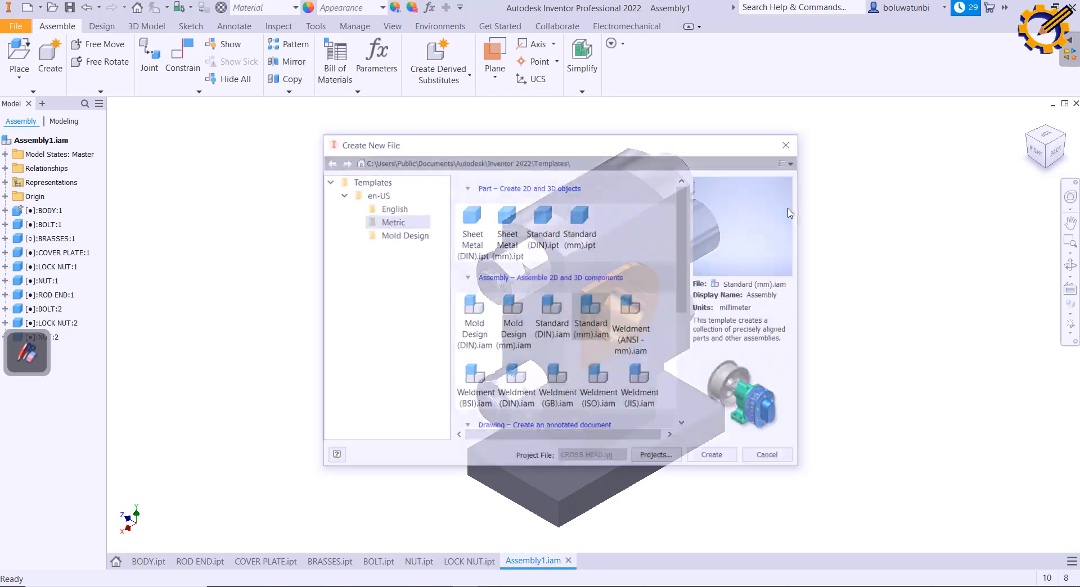
scroll(587, 319, down, 3)
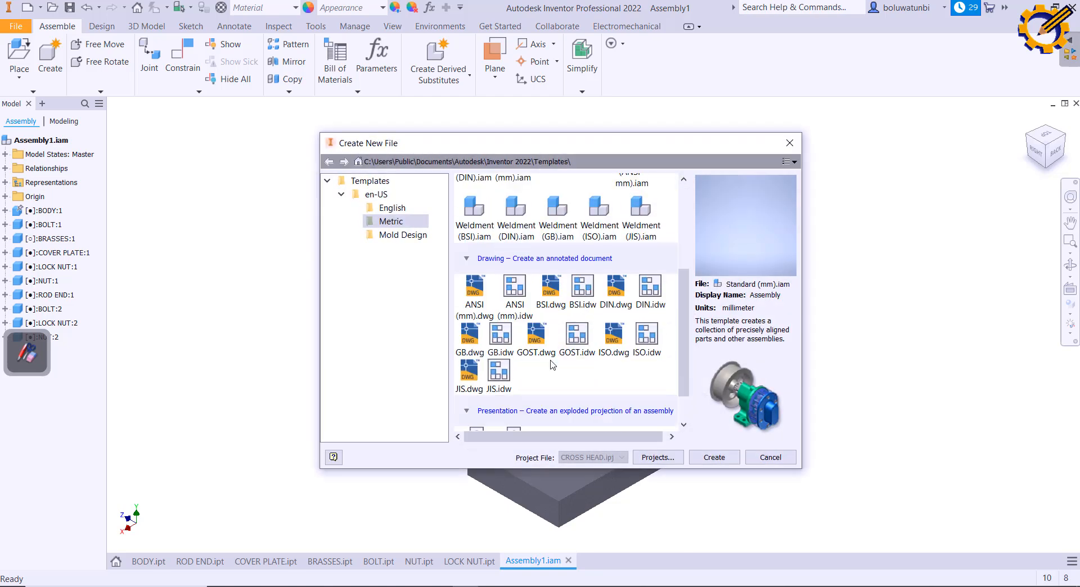
scroll(552, 364, down, 1)
double_click(512, 415)
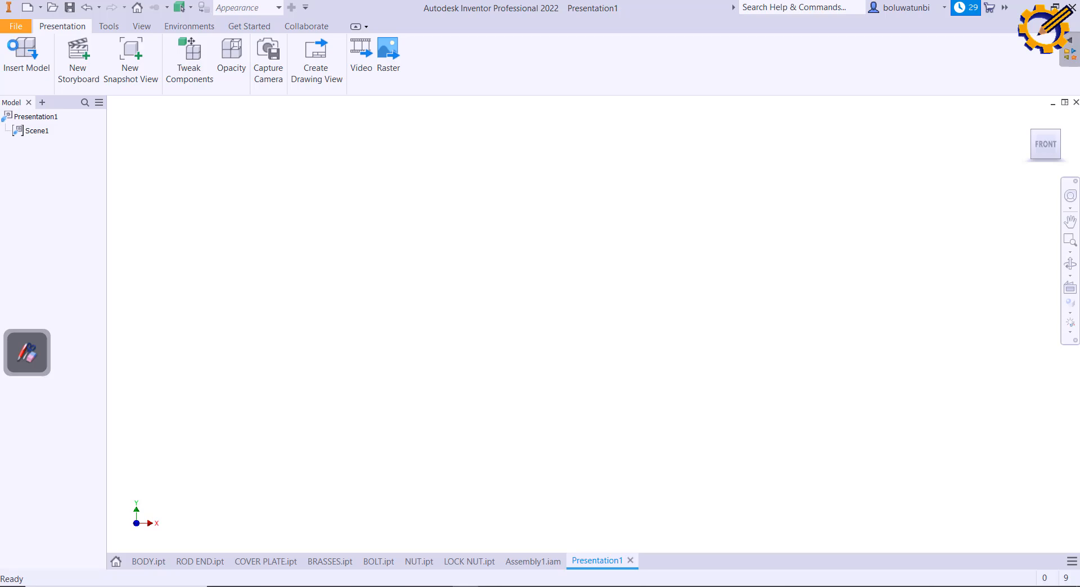
click(15, 50)
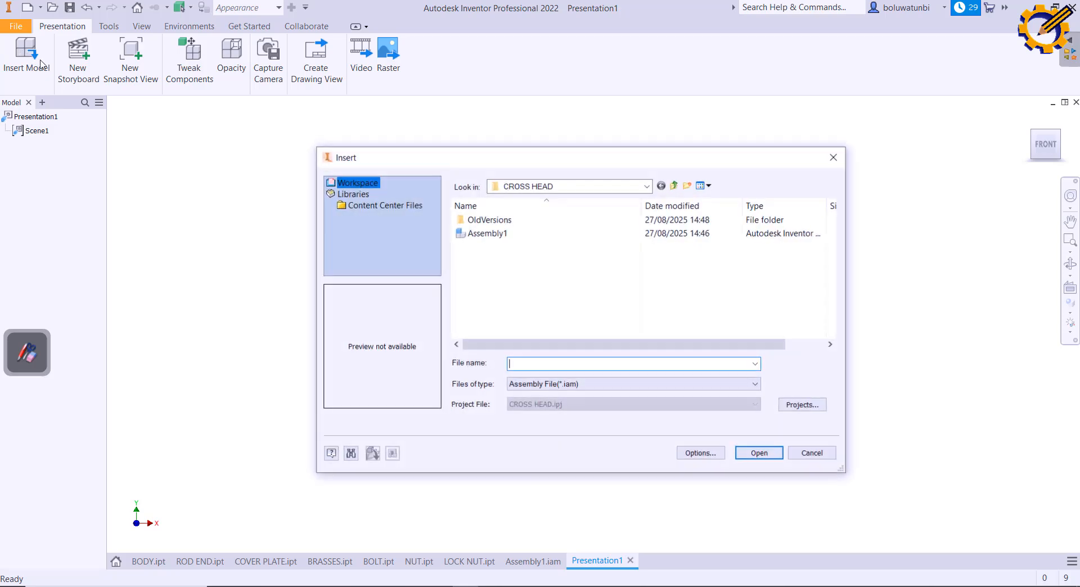
double_click(495, 234)
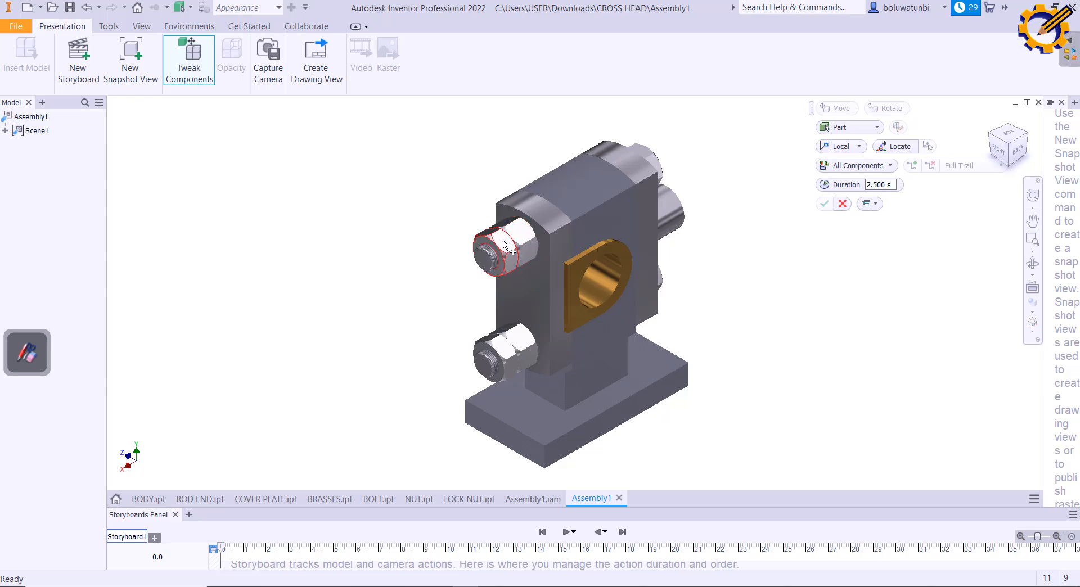
Tweak the two outer nuts about 188.5 mm and the two inner nuts about 166 mm outward along the bolt axes
click(504, 245)
ctrl+click(505, 354)
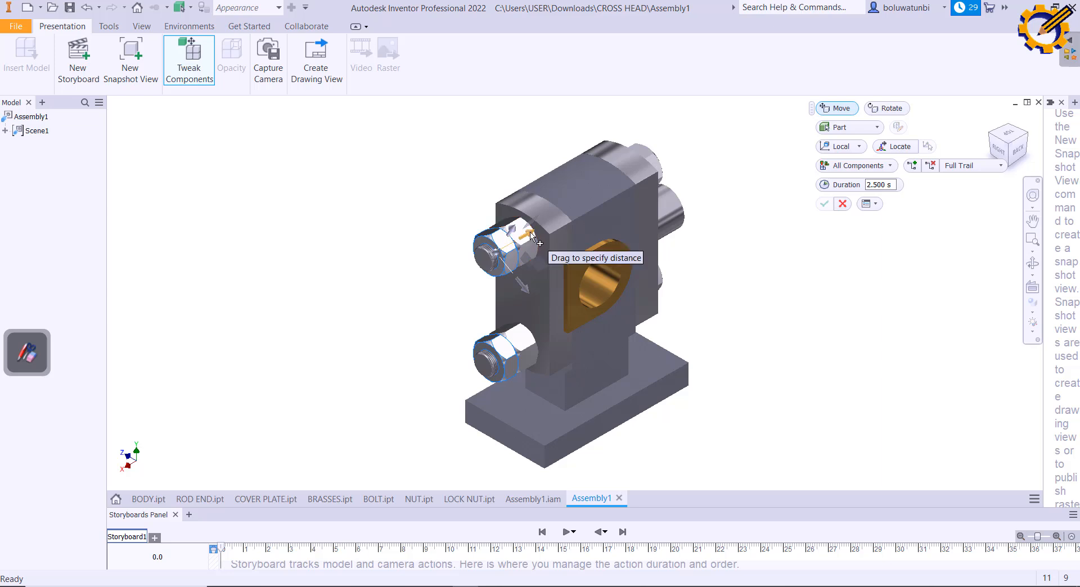
drag(532, 236, 386, 310)
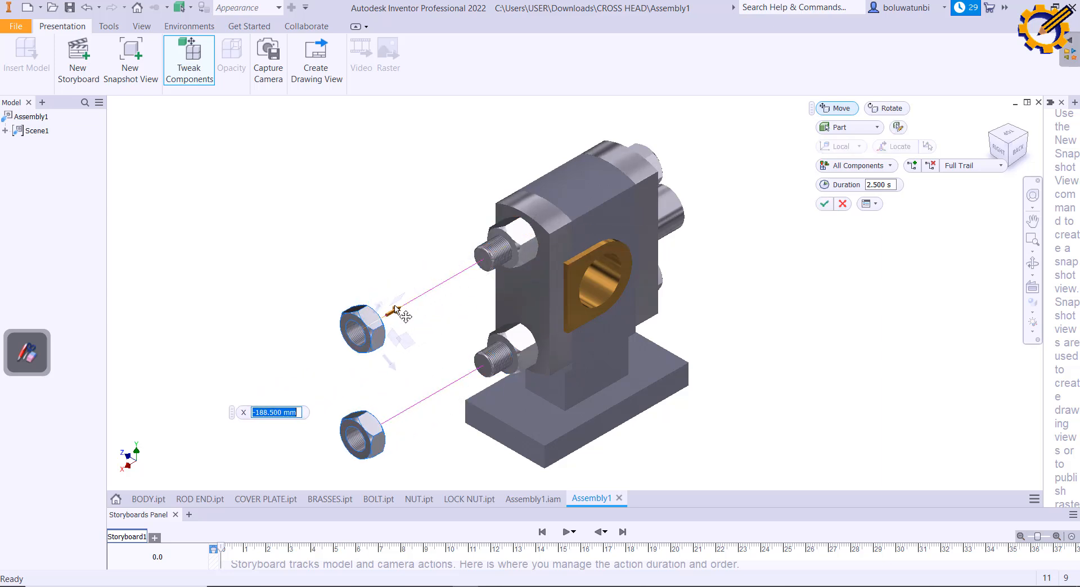
click(514, 325)
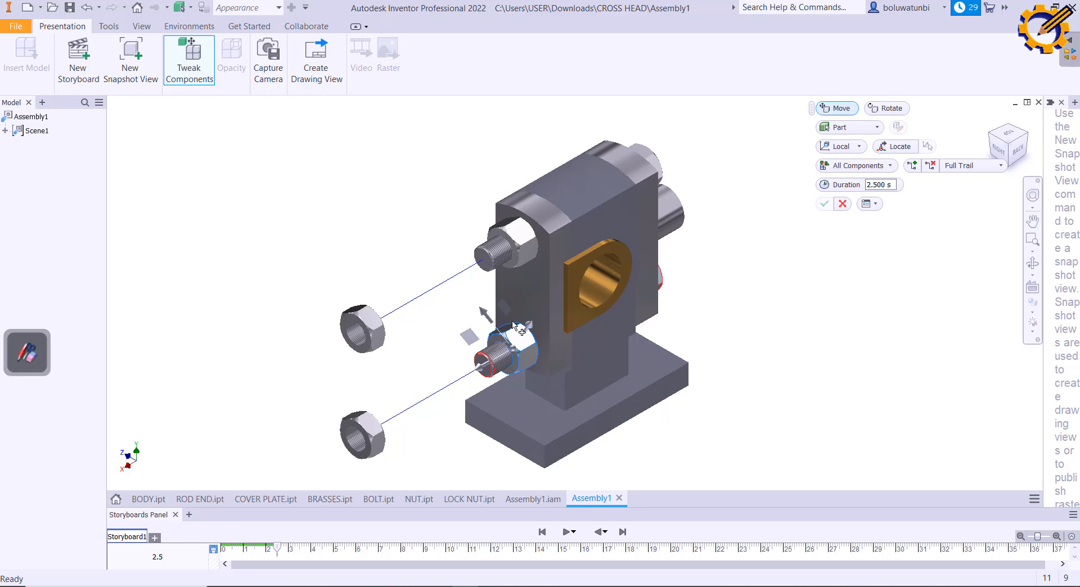
ctrl+click(517, 243)
drag(479, 368, 366, 436)
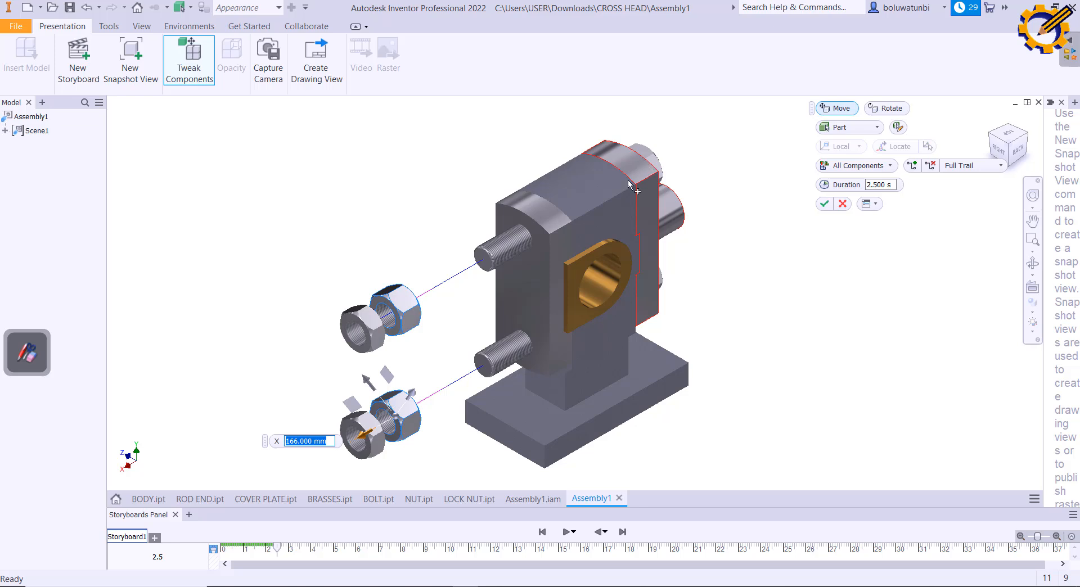
Tweak the cover plate about 140.5 mm toward the nuts and pull both bolts out of the body in the opposite direction
click(535, 267)
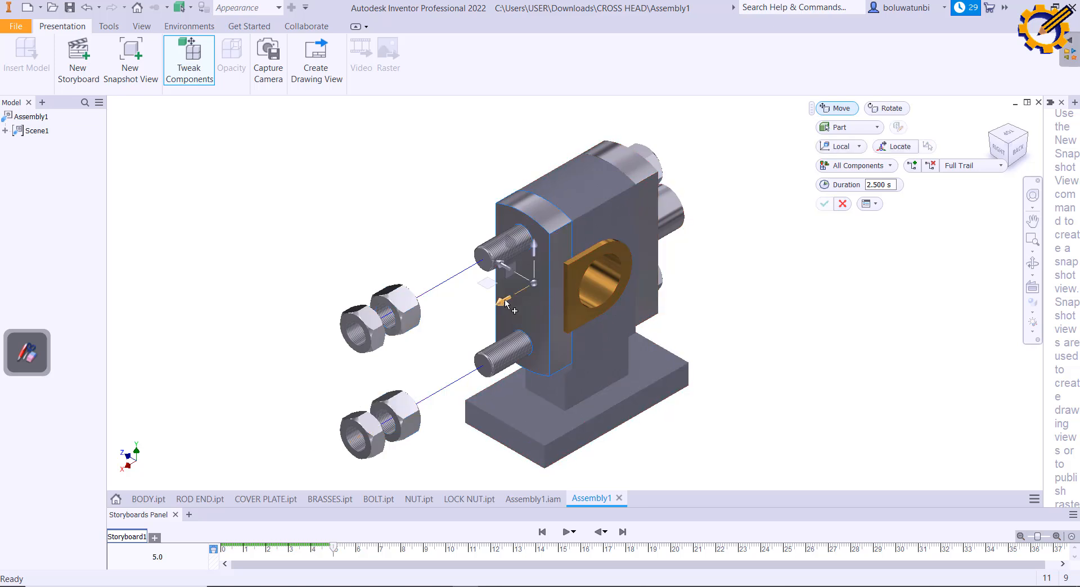
drag(505, 303, 405, 363)
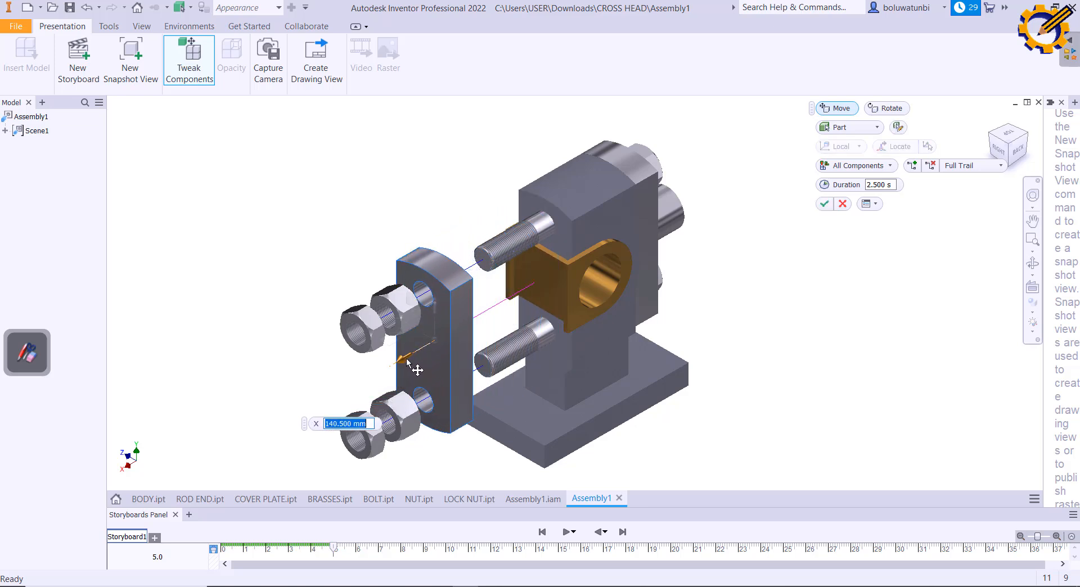
click(513, 351)
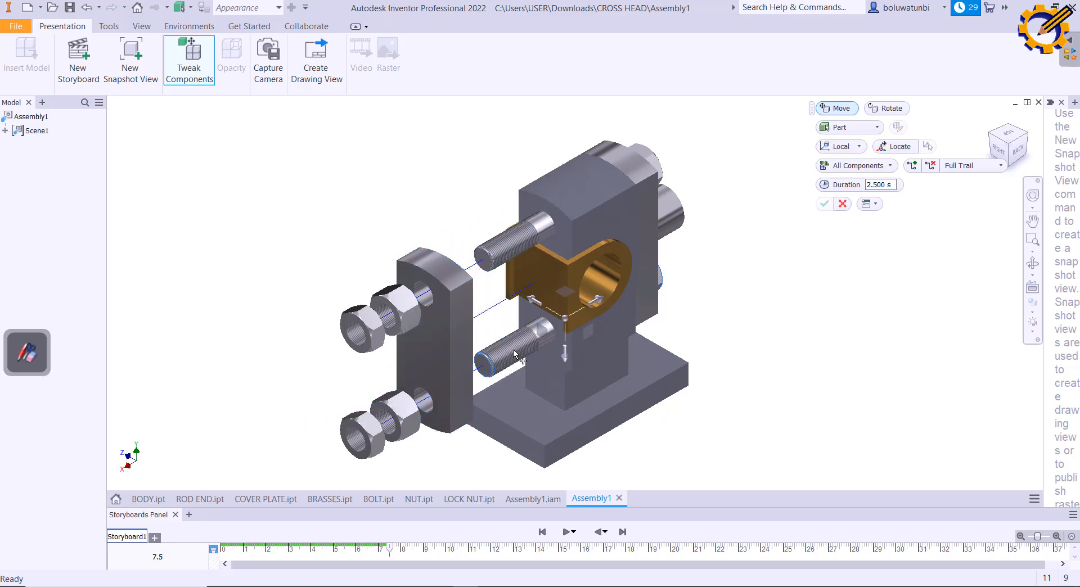
ctrl+click(514, 247)
drag(599, 304, 808, 173)
Tweak the rod end about 143 mm toward the bolts and the brasses about 101.5 mm out of the body toward the cover plate
click(673, 212)
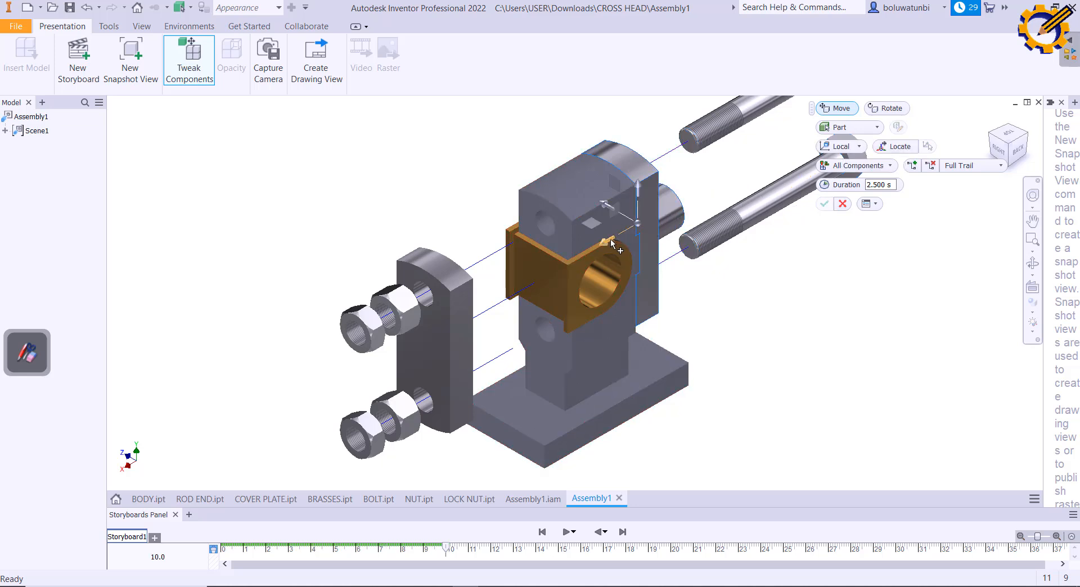
drag(606, 238, 719, 186)
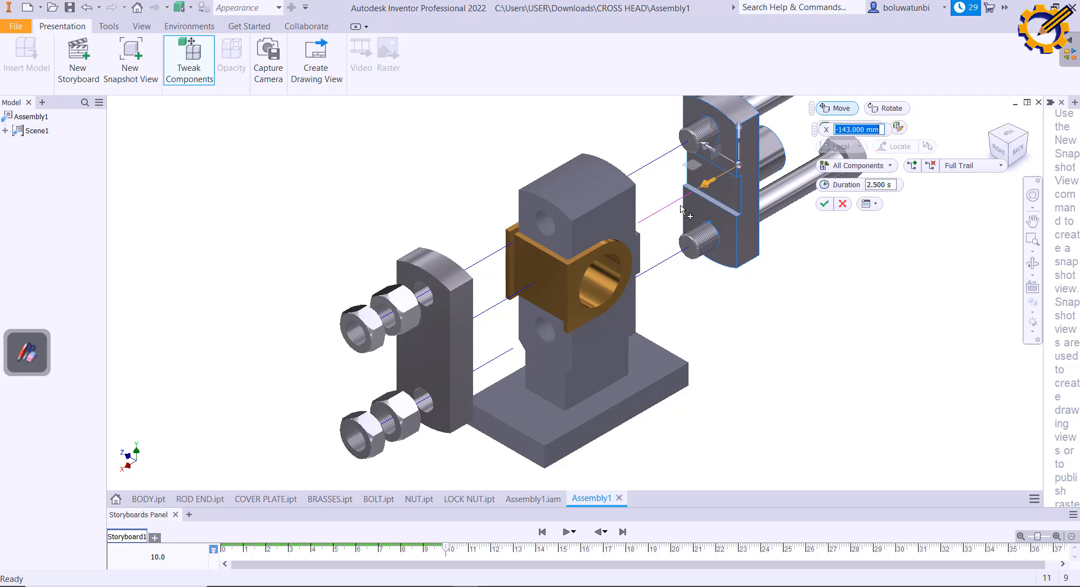
click(576, 272)
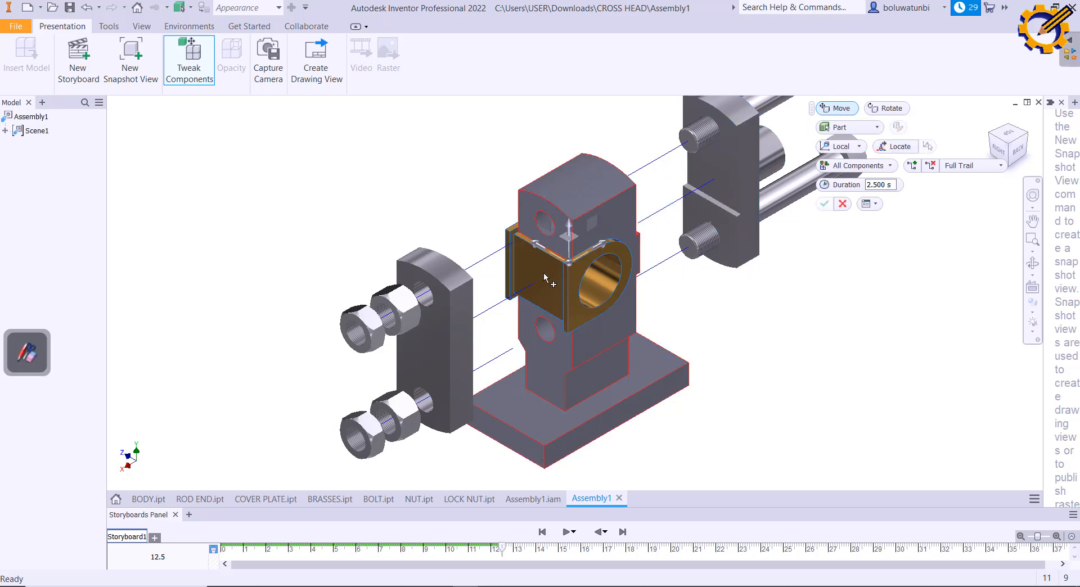
drag(605, 250, 532, 287)
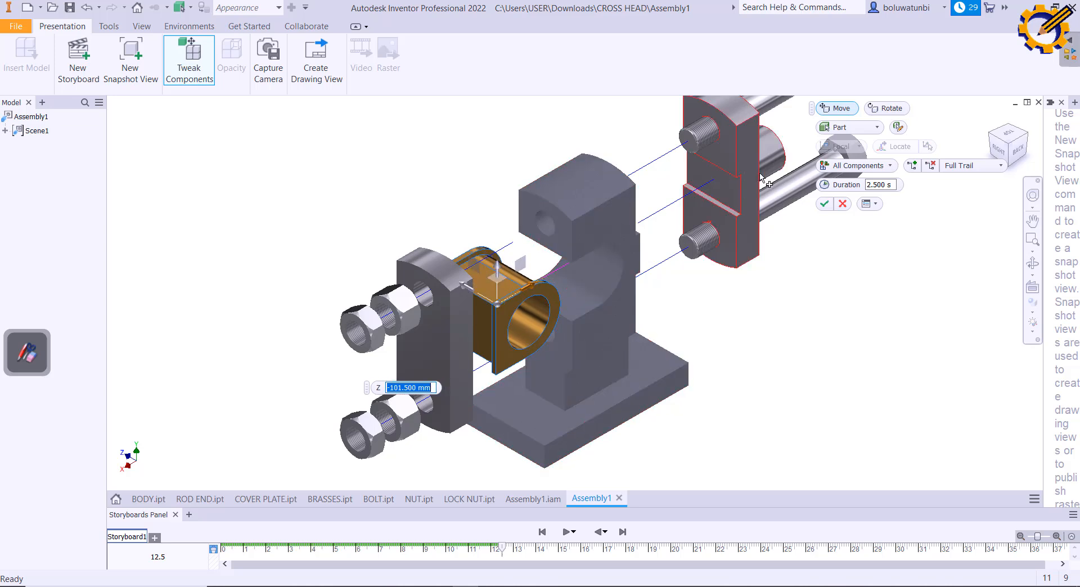
click(823, 203)
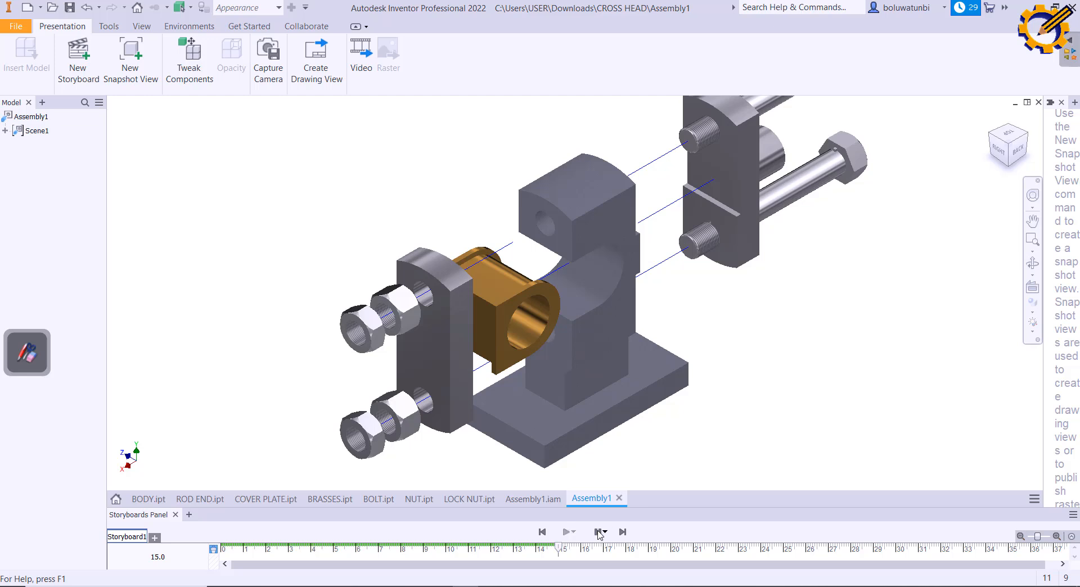
Play the explosion storyboard in reverse and save the presentation as Assembly1 in the CROSS HEAD folder
click(600, 532)
key(ctrl+s)
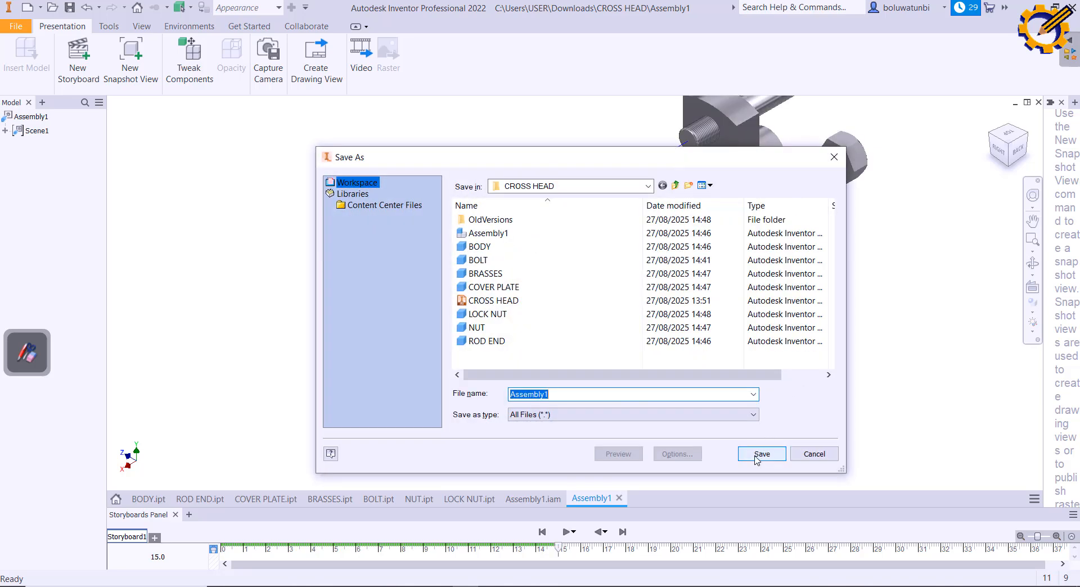
click(757, 457)
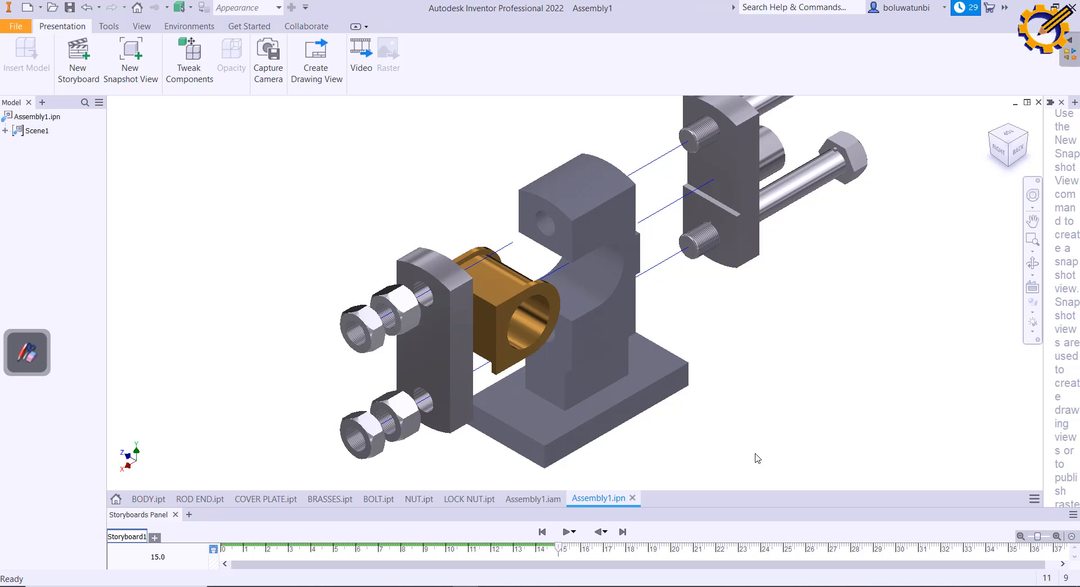